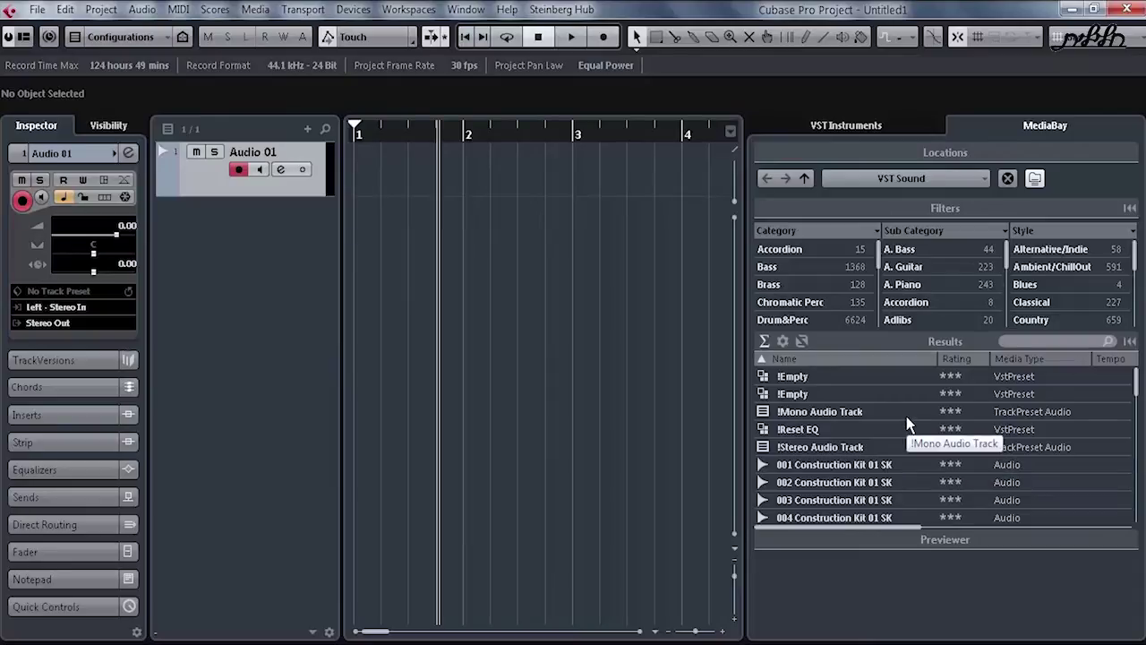
# Switch between the docked MediaBay rack and the separate MediaBay window to compare the two views
pyautogui.hotkey('ctrl', 'alt', 'r')
pyautogui.press('F5')
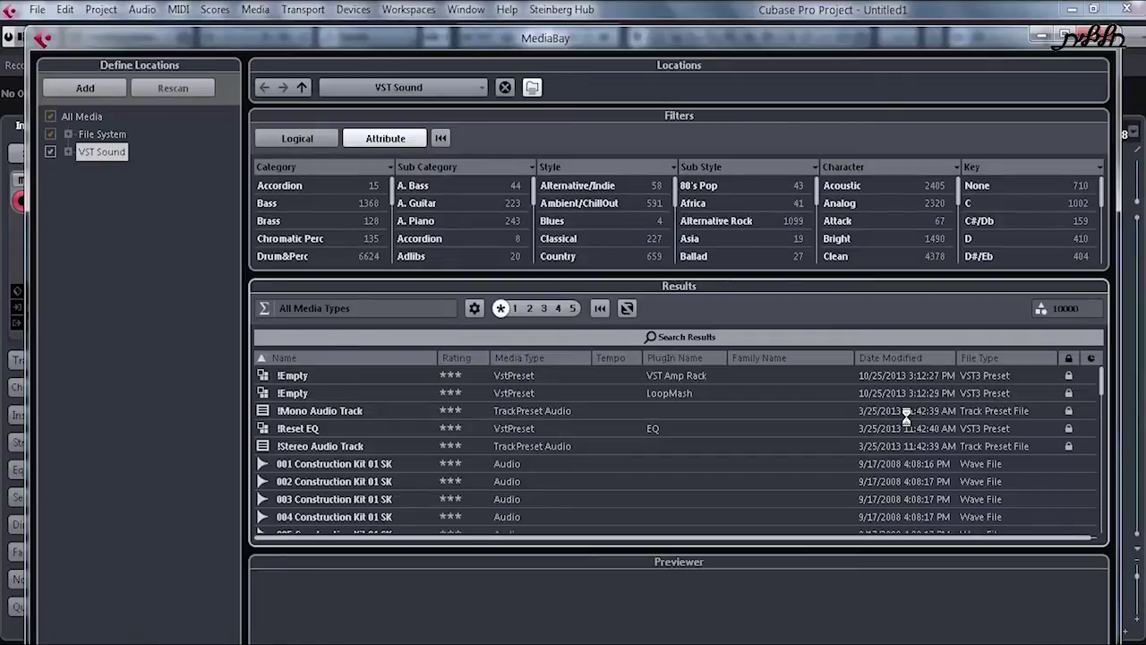
pyautogui.press('F5')
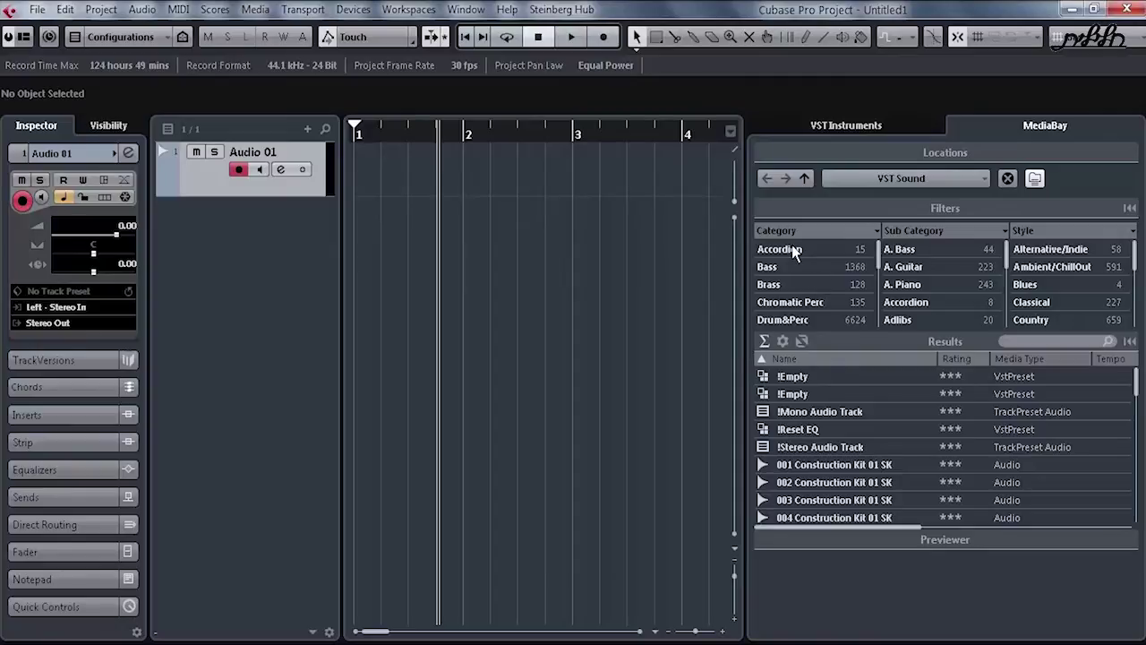
pyautogui.hotkey('ctrl', 'alt', 'r')
pyautogui.hotkey('ctrl', 'alt', 'r')
pyautogui.hotkey('ctrl', 'alt', 'r')
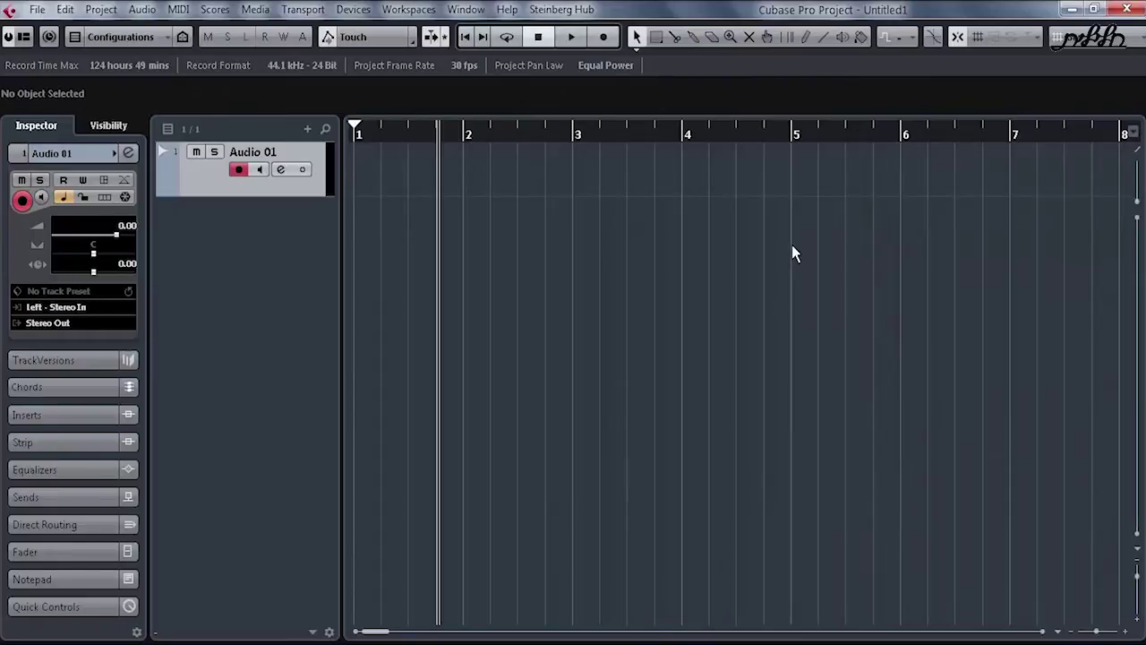
# Try moving the floating MediaBay window around the screen, and return to the docked MediaBay rack
pyautogui.press('F5')
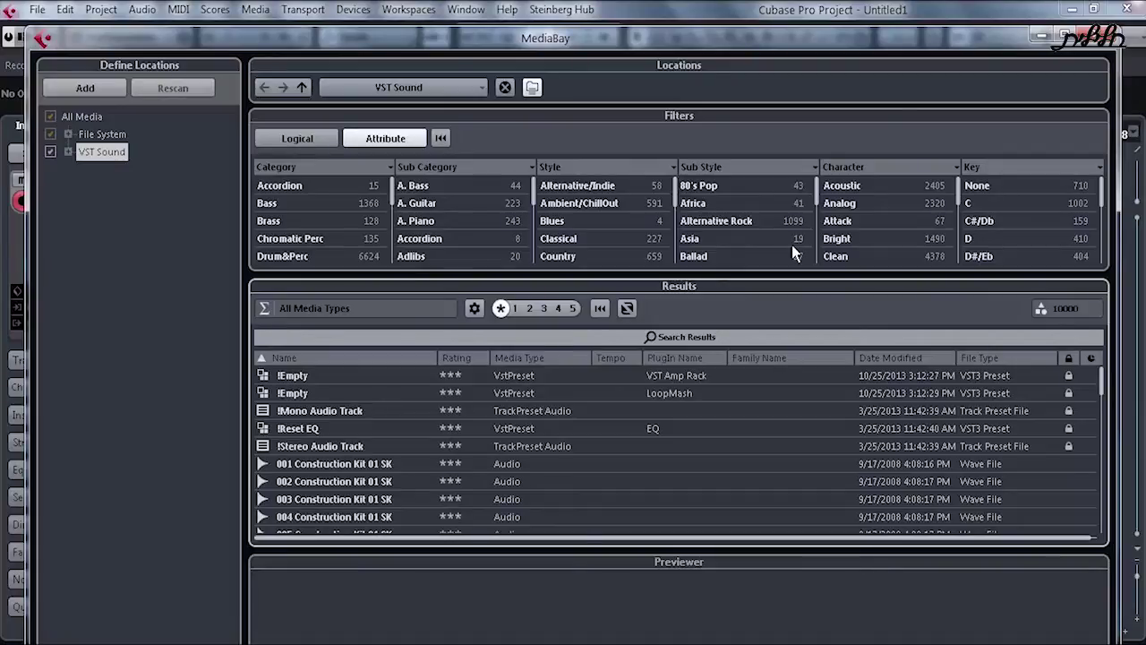
pyautogui.moveTo(602, 32); pyautogui.dragTo(1048, 377)
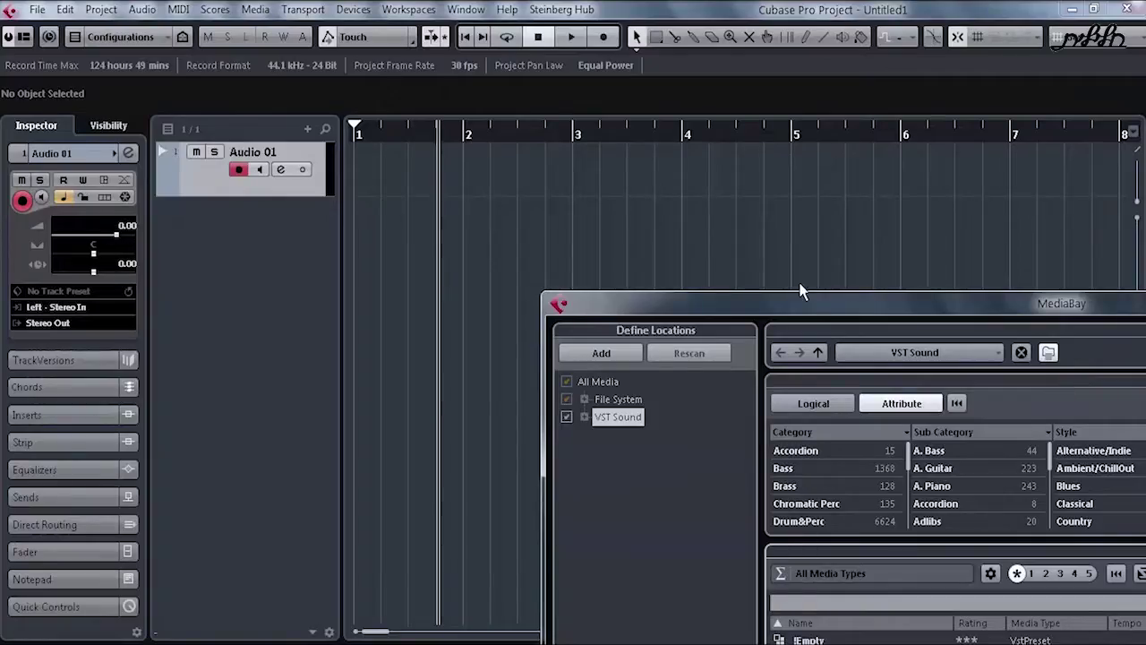
pyautogui.moveTo(805, 303); pyautogui.dragTo(888, 160)
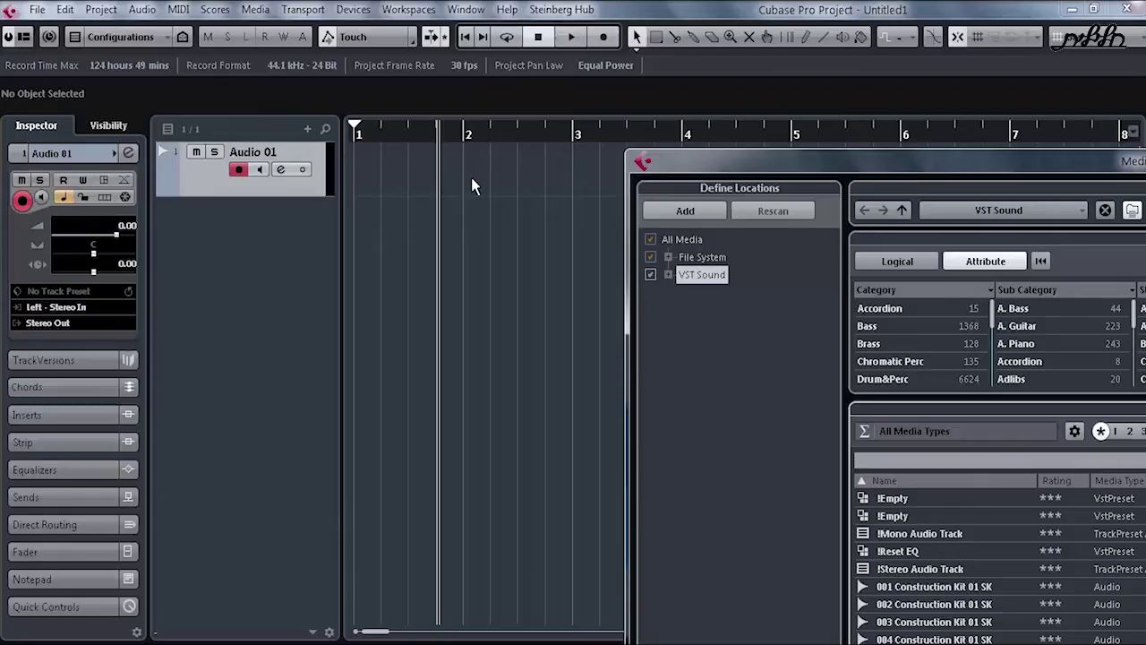
pyautogui.moveTo(816, 169); pyautogui.dragTo(136, 181)
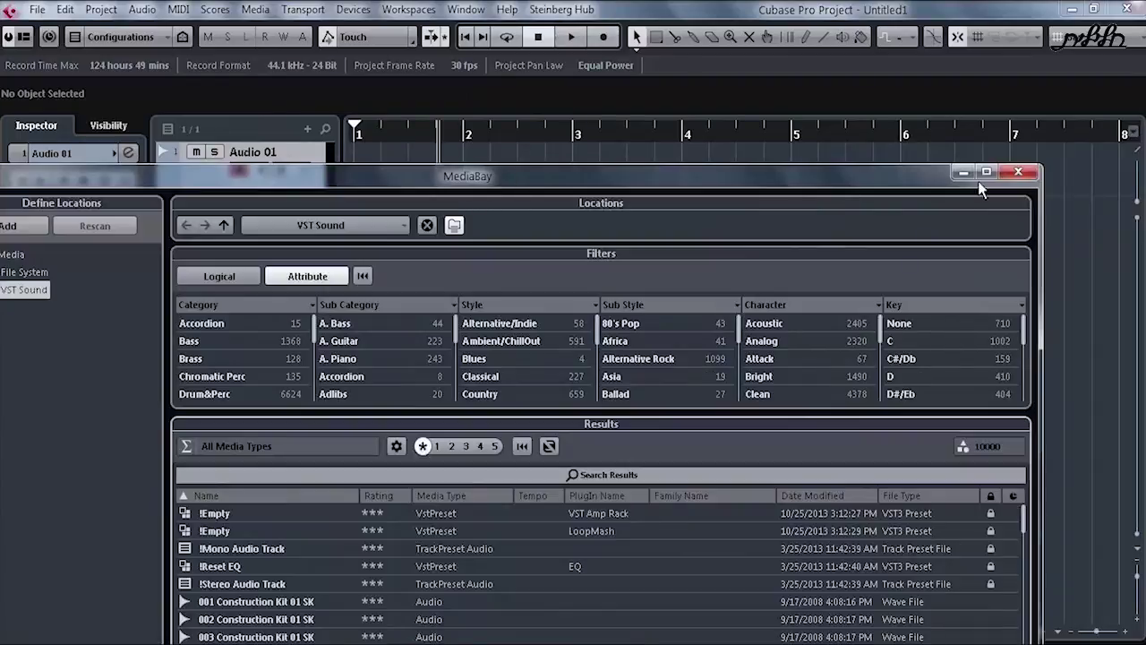
pyautogui.click(1026, 175)
pyautogui.press('F5')
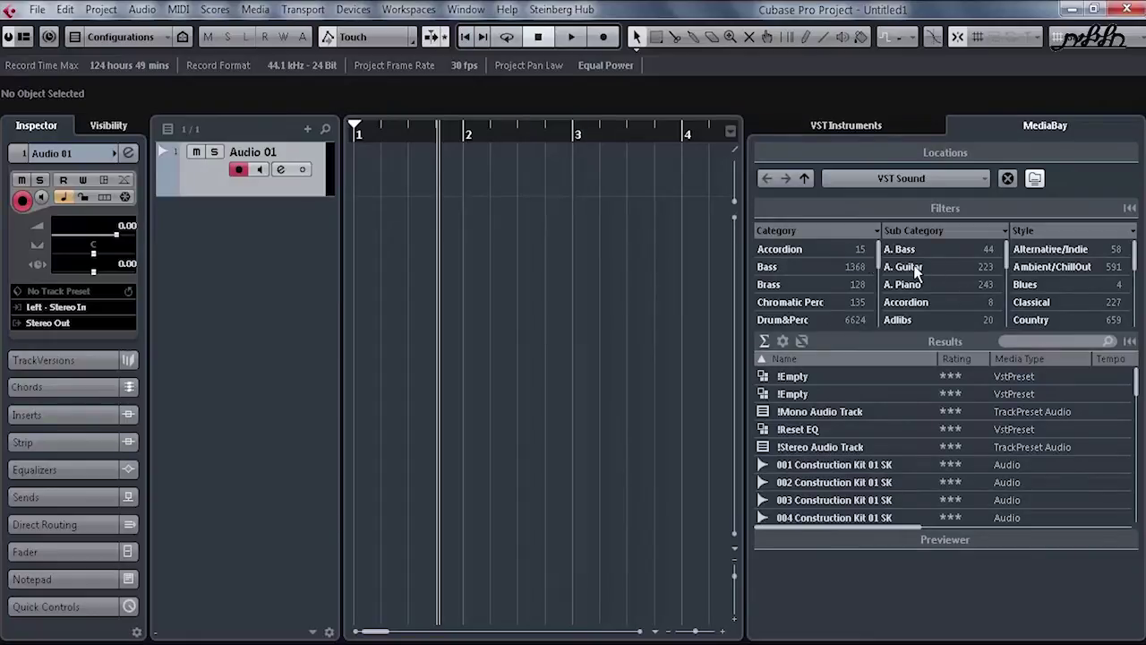
# Filter the docked MediaBay results to the Drum&Perc category and Beats sub category, and preview the 01 175 drums01 loop
pyautogui.click(800, 322)
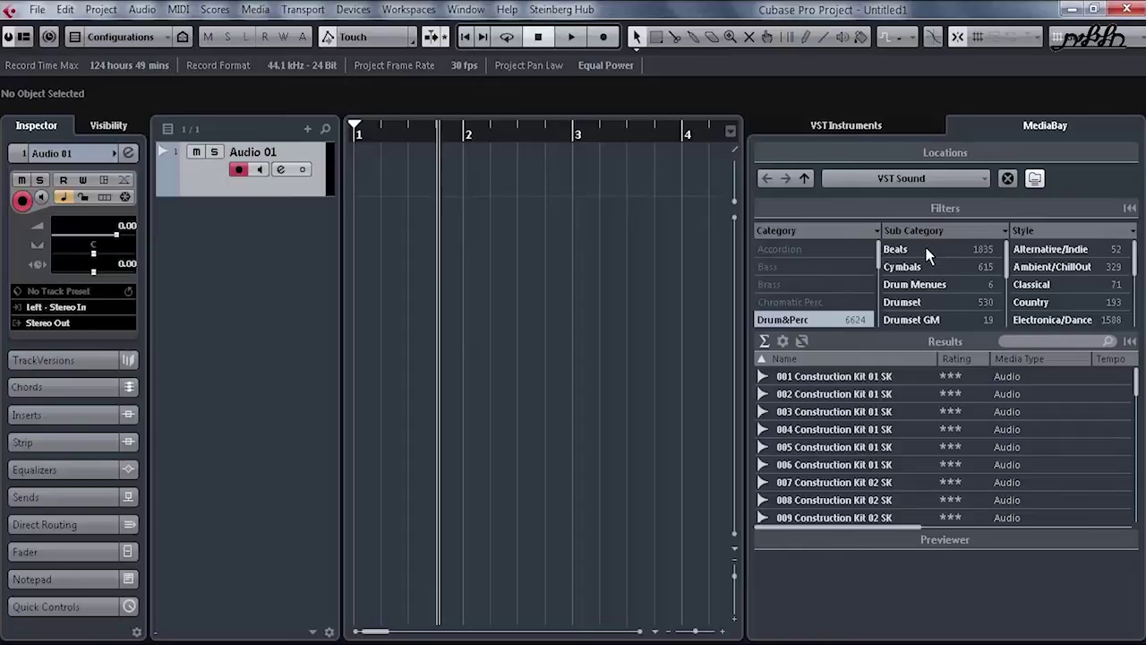
pyautogui.click(930, 251)
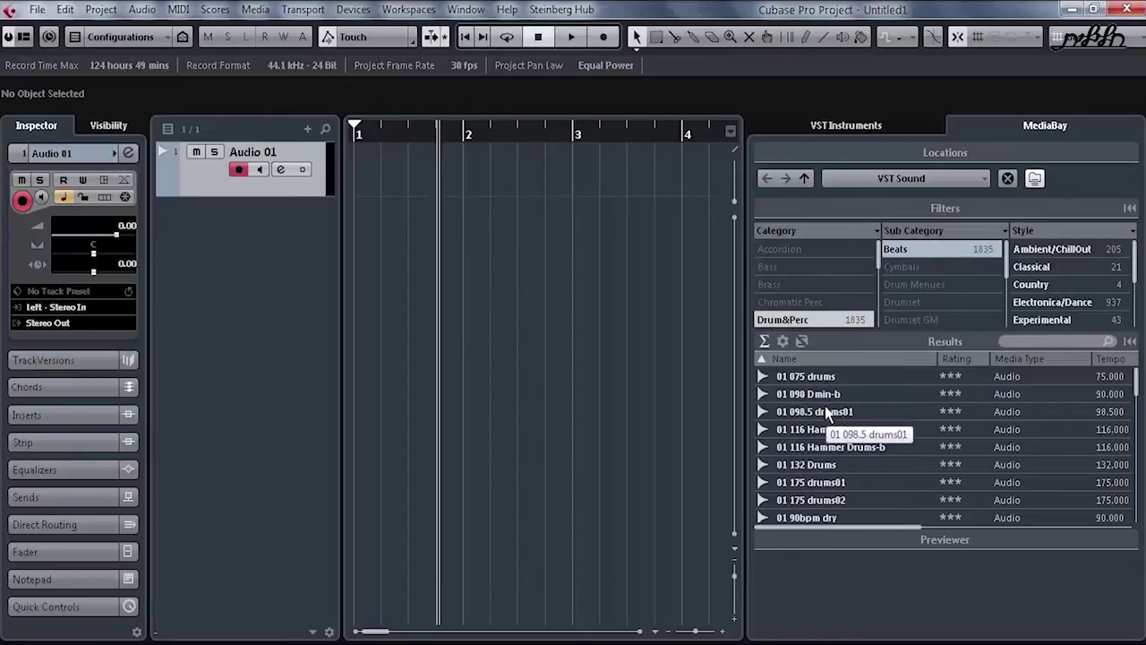
pyautogui.click(812, 483)
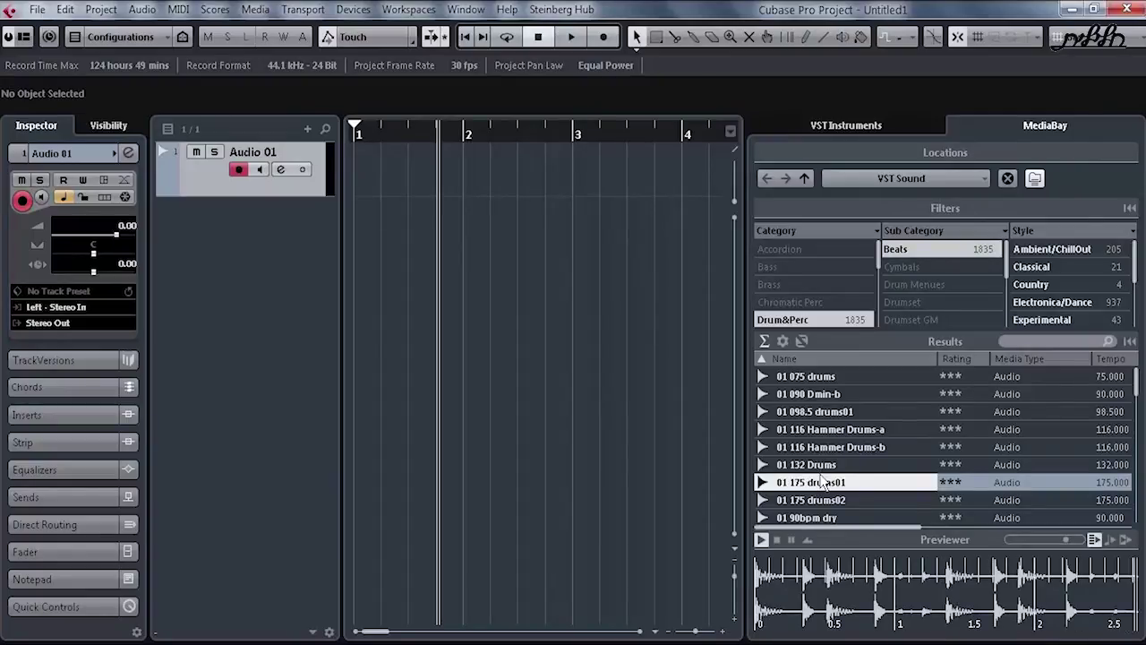
# Undo the first placement of 01 175 drums01 and the Audio 01 track, and place the loop at bar 1 on a new track
pyautogui.moveTo(817, 488); pyautogui.dragTo(360, 208)
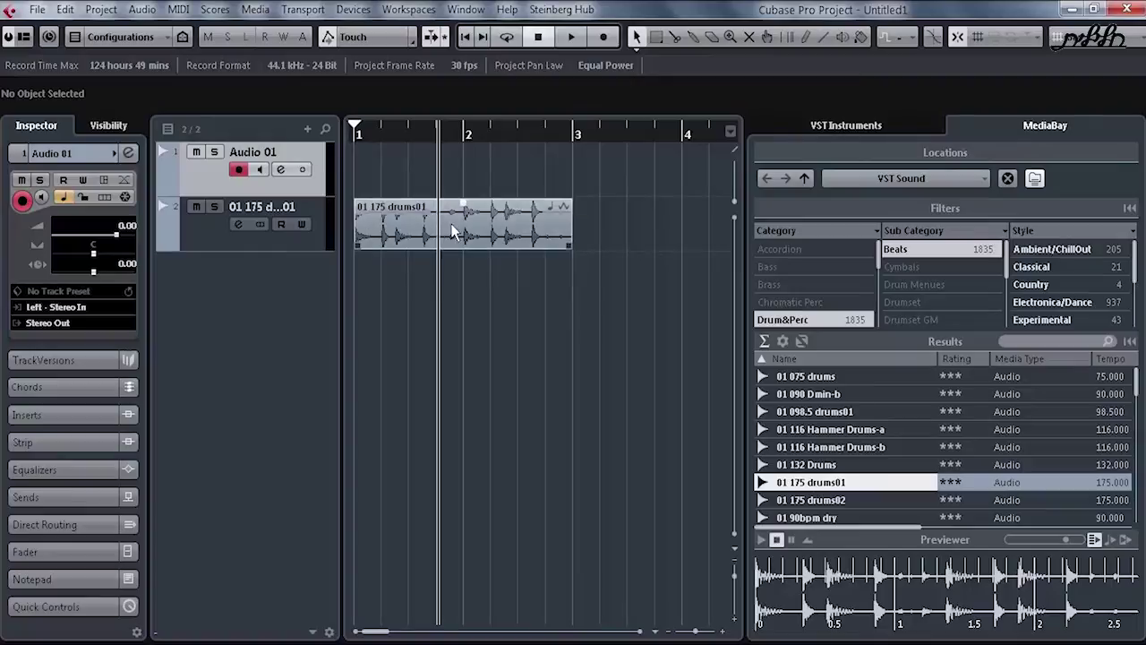
pyautogui.click(217, 240)
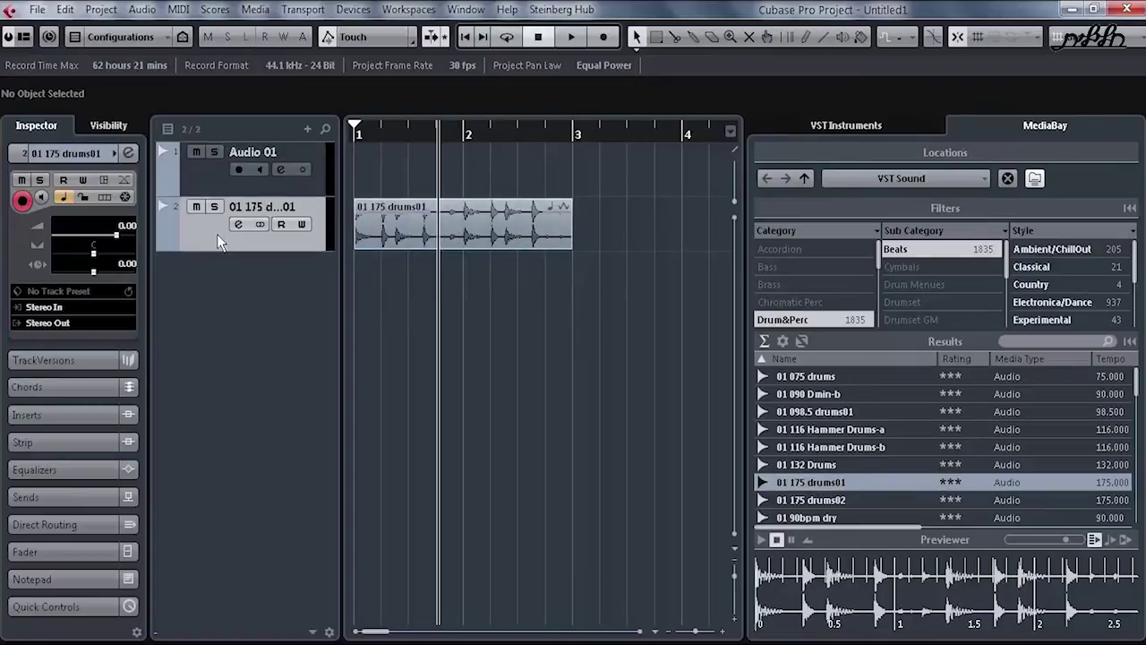
pyautogui.hotkey('ctrl', 'z')
pyautogui.hotkey('ctrl', 'z')
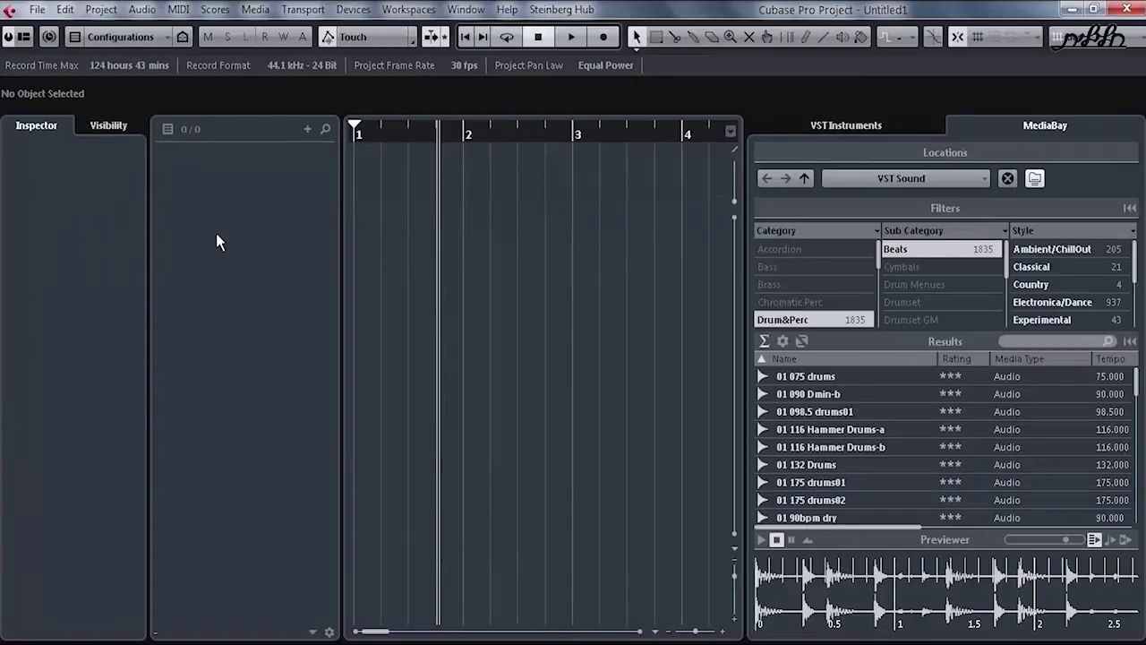
pyautogui.moveTo(837, 484); pyautogui.dragTo(362, 157)
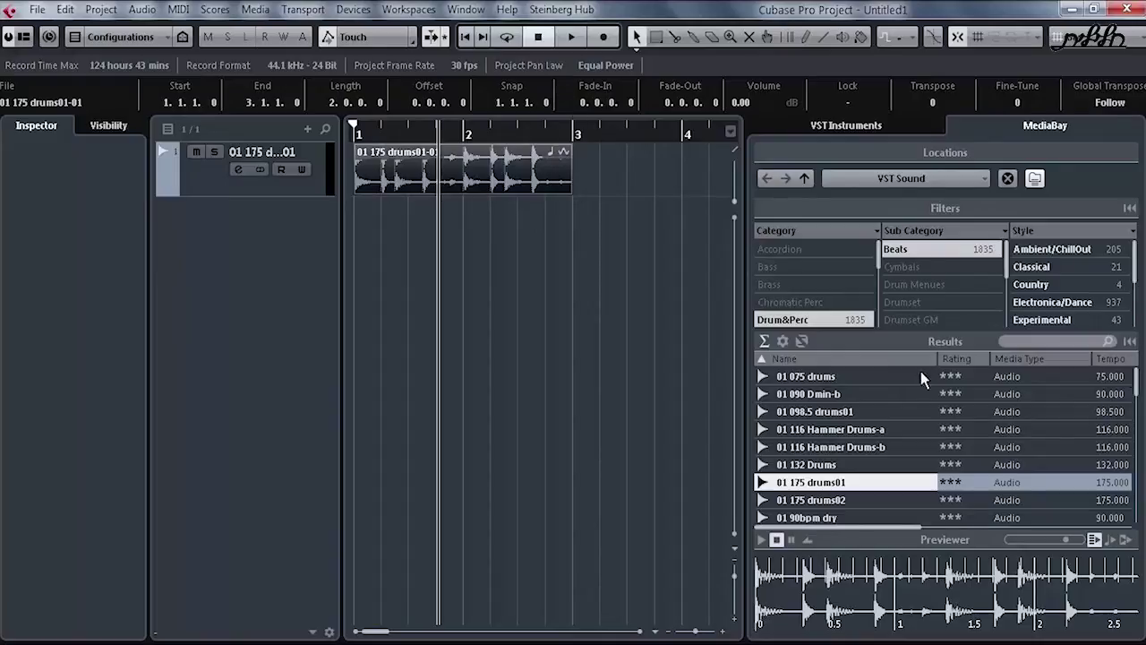
# Maximize the full MediaBay window and select and expand the File System location among the defined locations
pyautogui.click(932, 179)
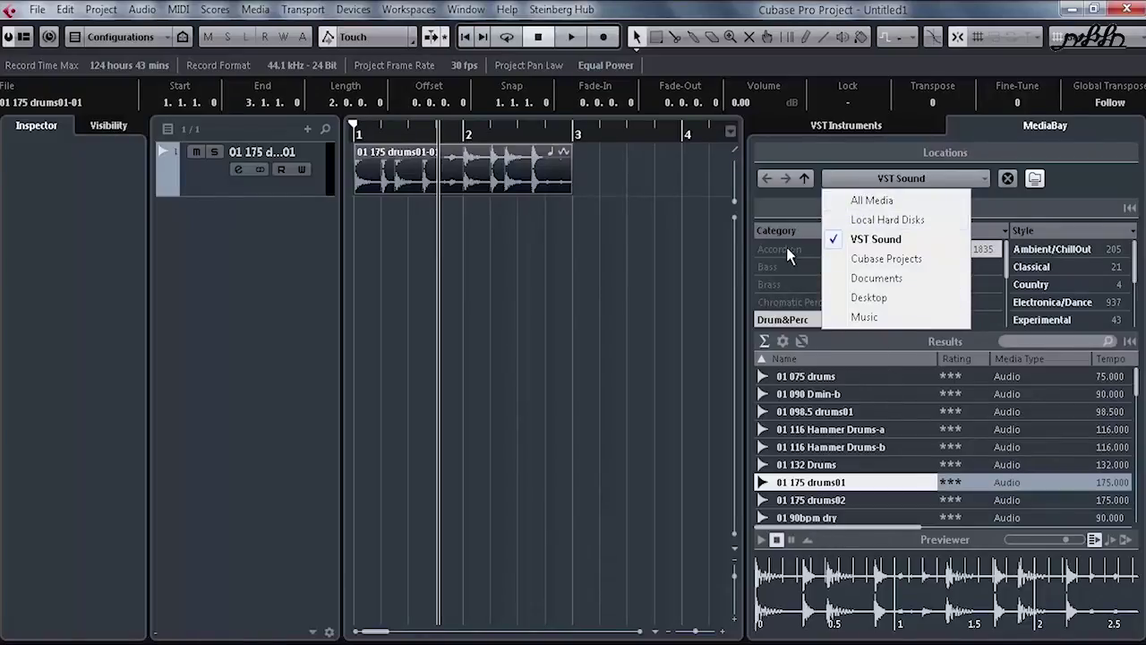
pyautogui.click(660, 294)
pyautogui.press('F5')
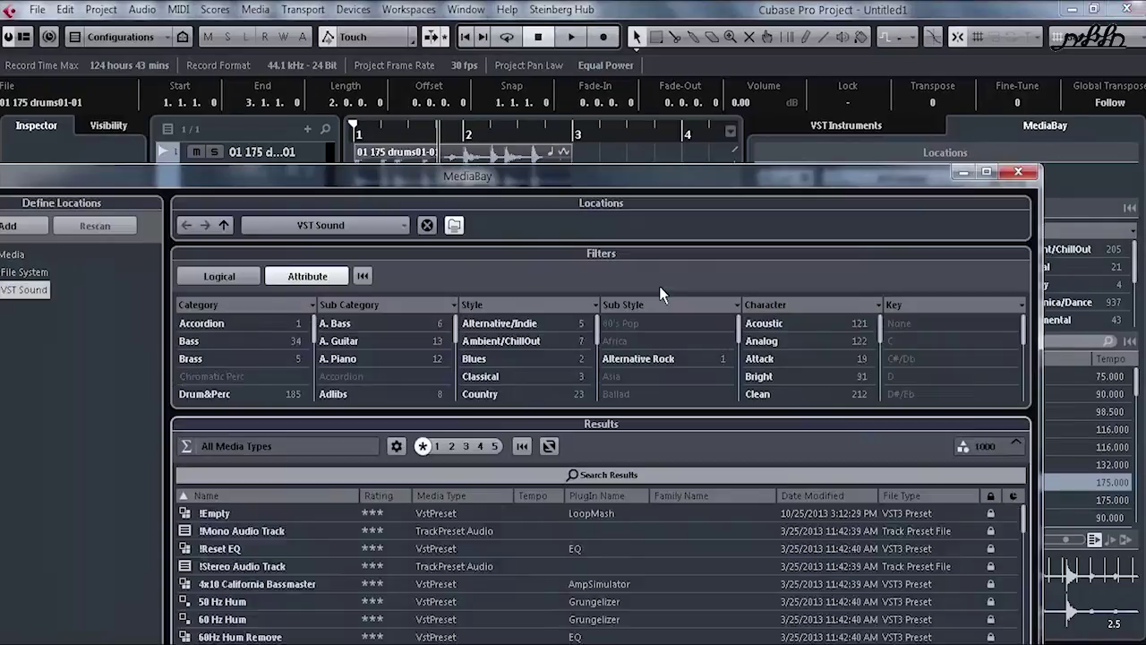
pyautogui.doubleClick(550, 174)
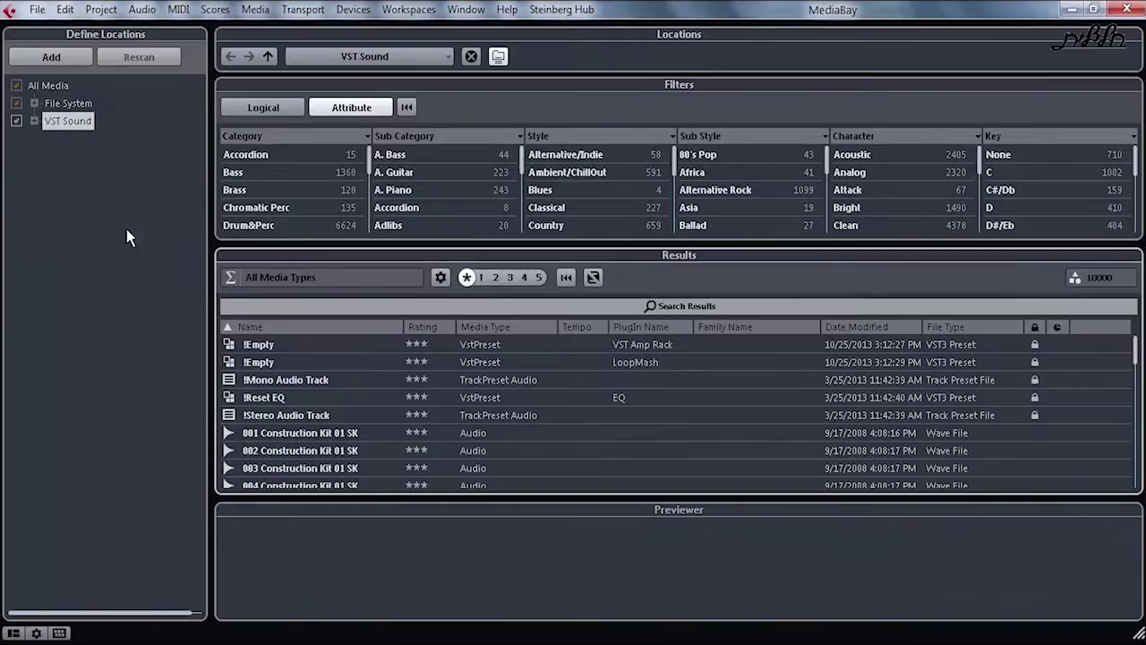
pyautogui.click(54, 105)
pyautogui.click(51, 88)
pyautogui.click(49, 102)
pyautogui.click(35, 103)
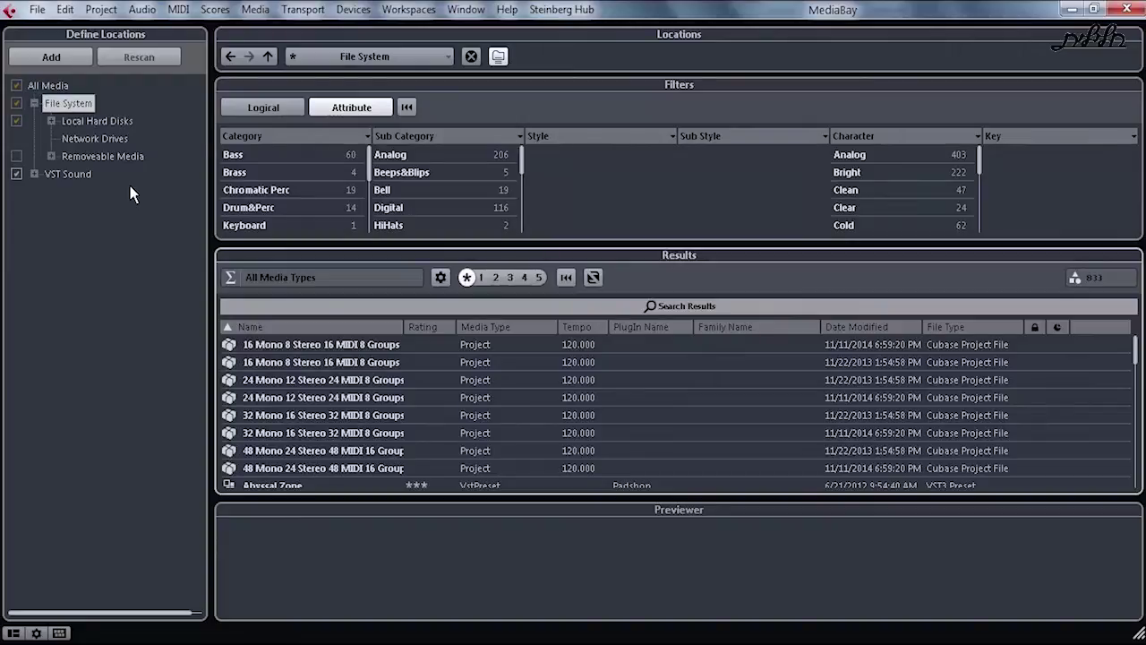
pyautogui.press('F5')
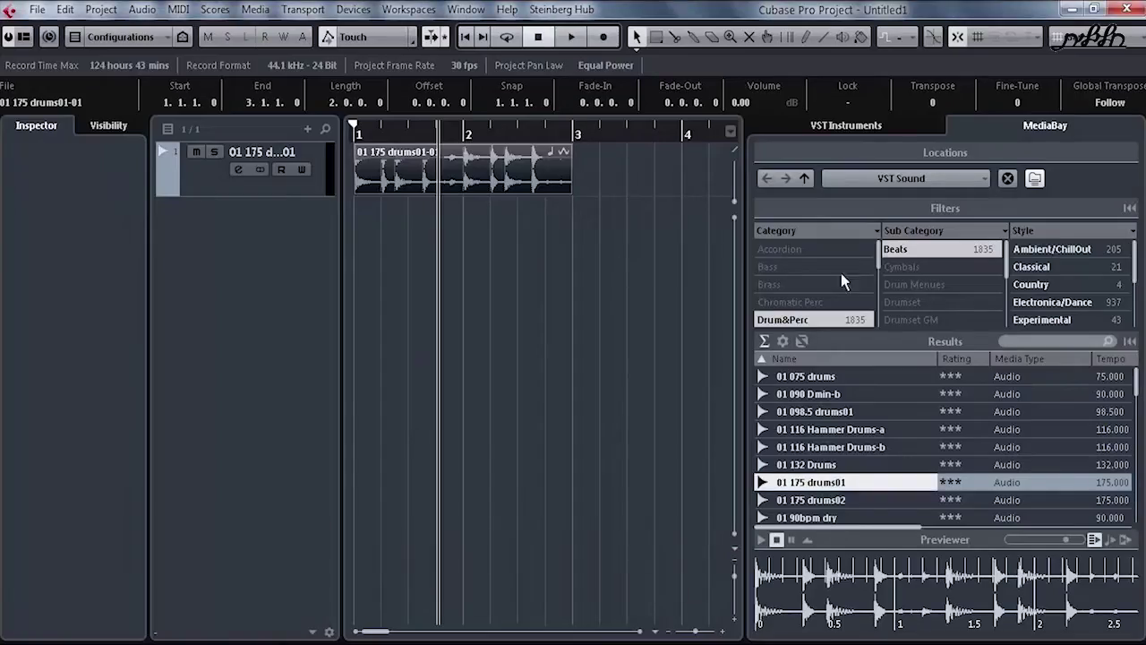
# In the full MediaBay window, select the Steinberg folder under Local Hard Disks > C: (System) > Program Files as the browse location
pyautogui.click(919, 180)
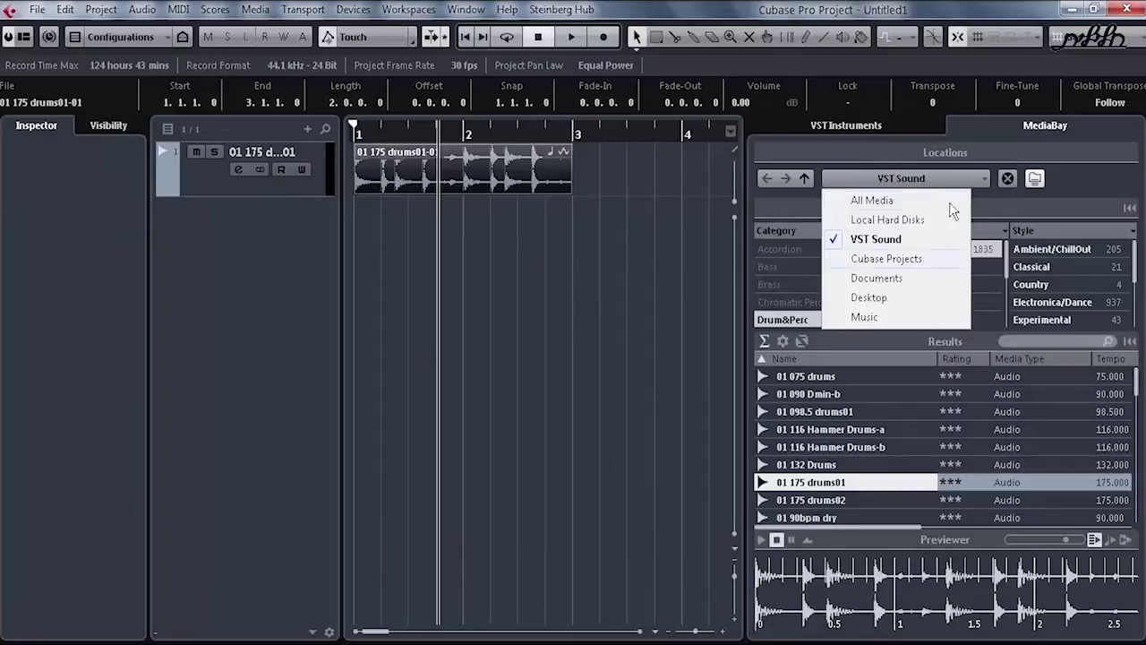
pyautogui.click(545, 337)
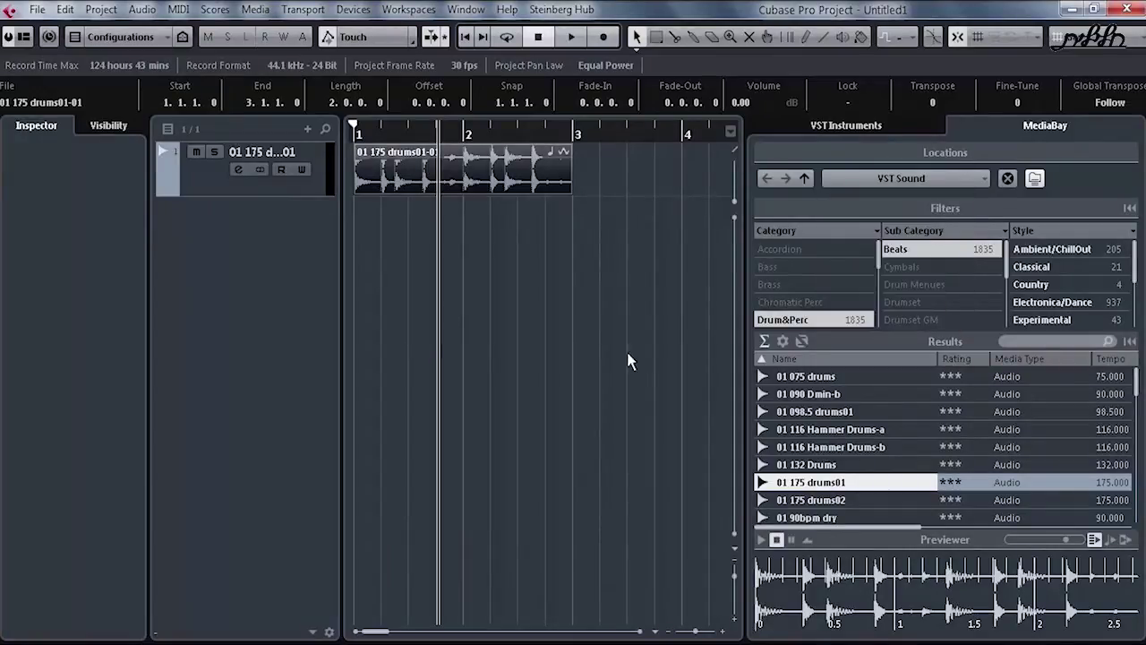
pyautogui.press('F5')
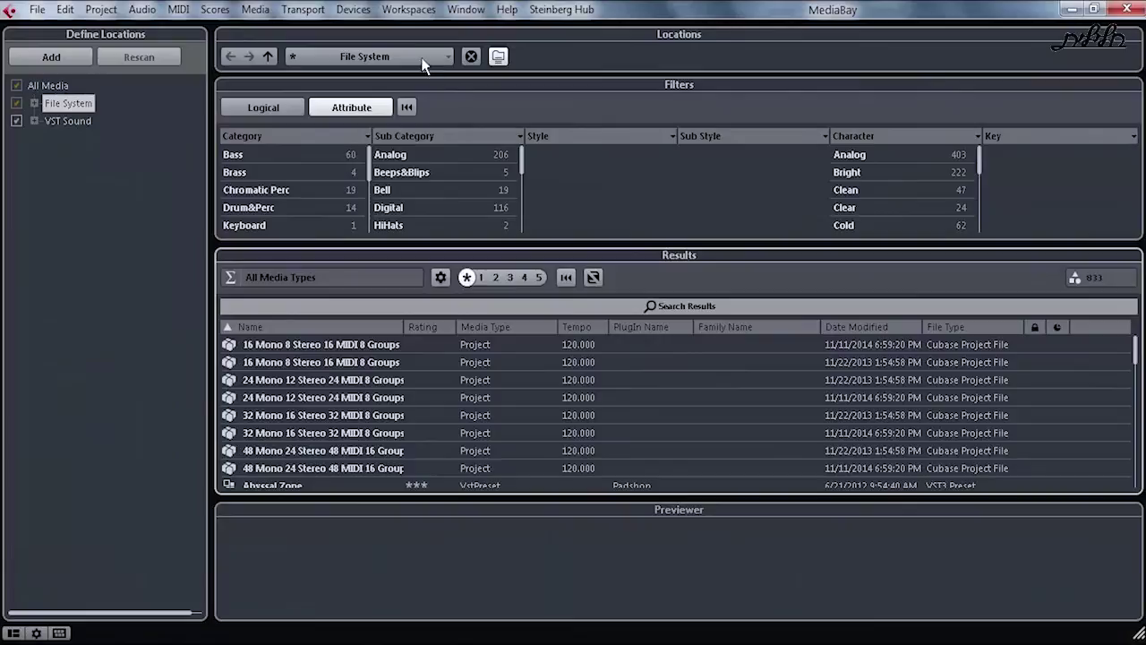
pyautogui.click(424, 57)
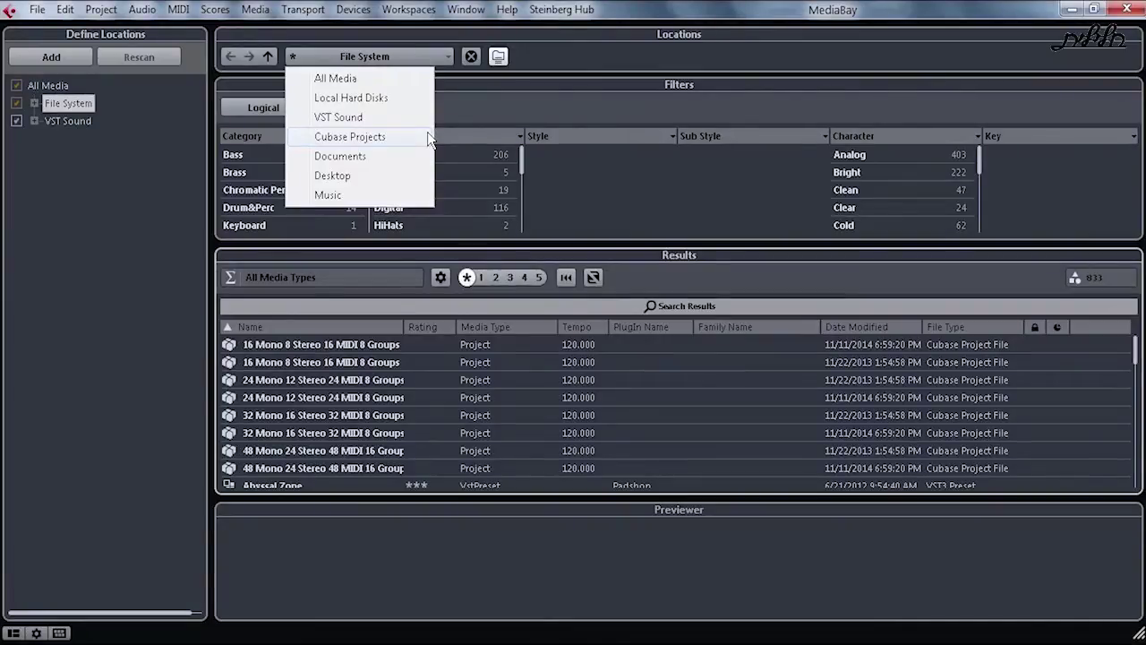
pyautogui.click(36, 105)
pyautogui.click(36, 104)
pyautogui.click(52, 121)
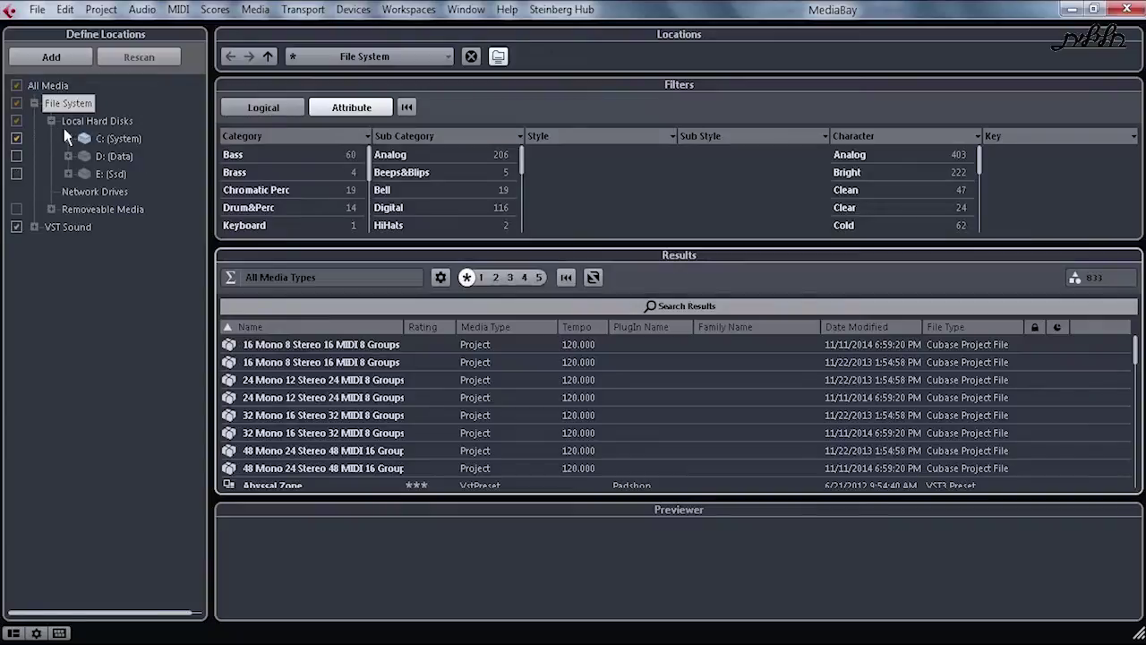
pyautogui.click(78, 139)
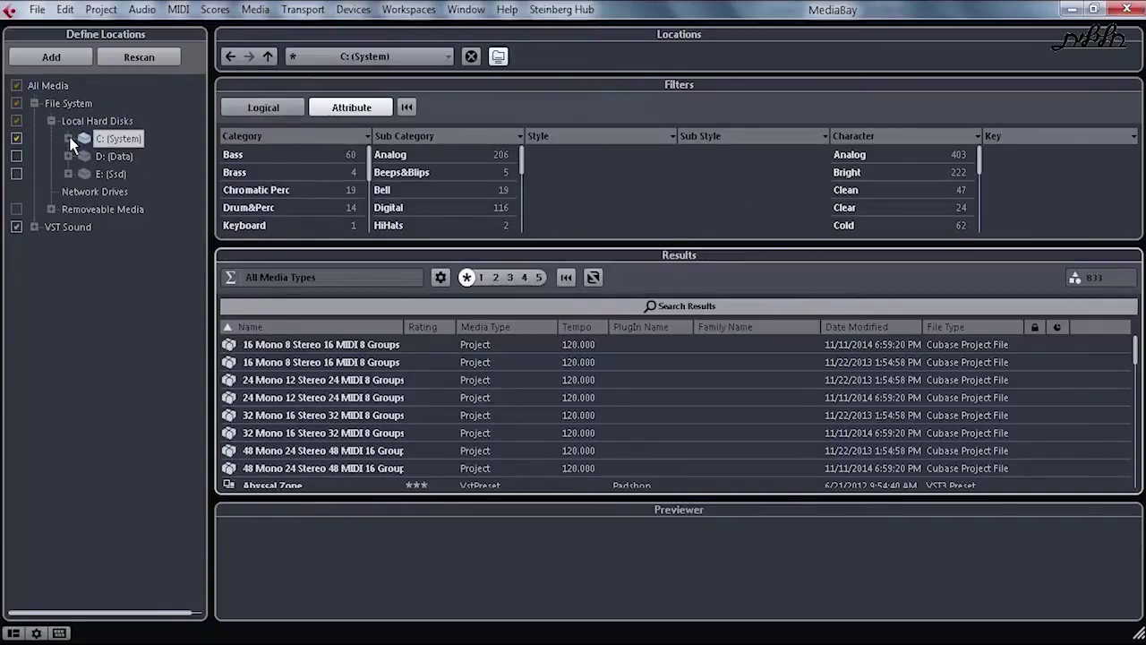
pyautogui.click(68, 139)
pyautogui.click(85, 192)
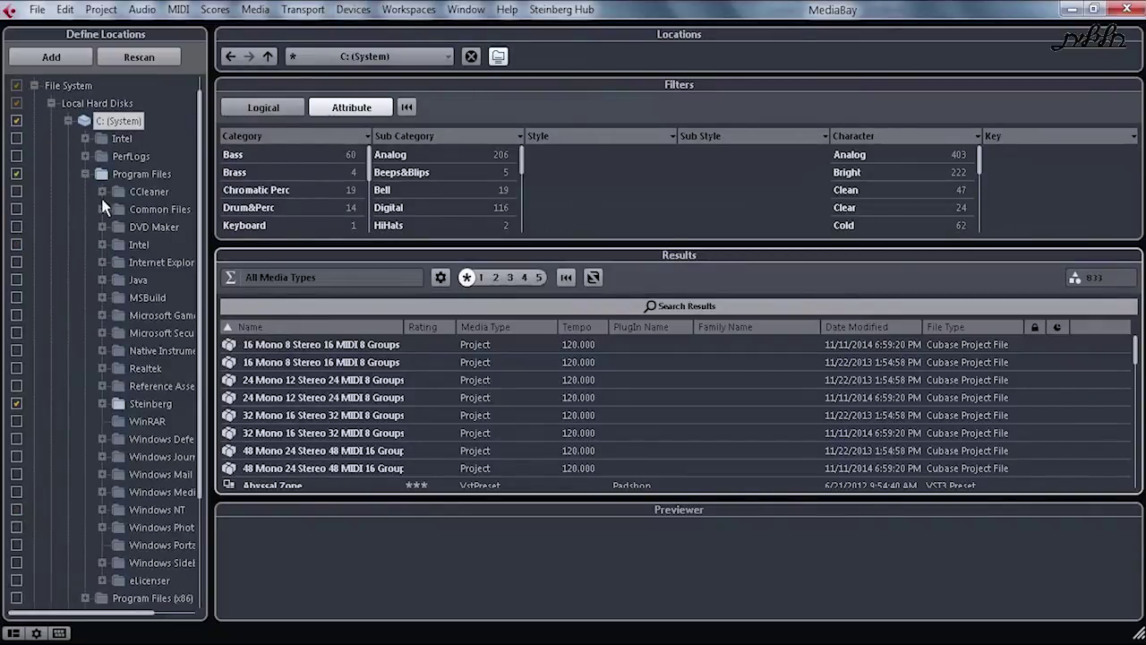
pyautogui.click(149, 405)
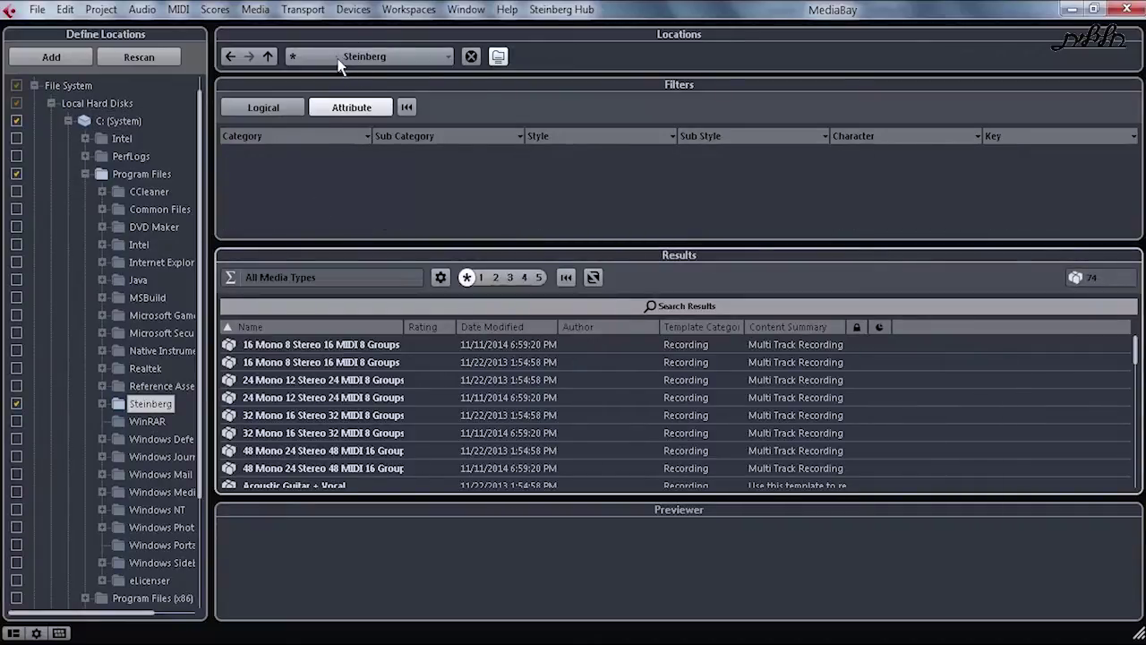
# Remove All Media, VST Sound and Cubase Projects from MediaBay's list of defined browse locations
pyautogui.click(439, 57)
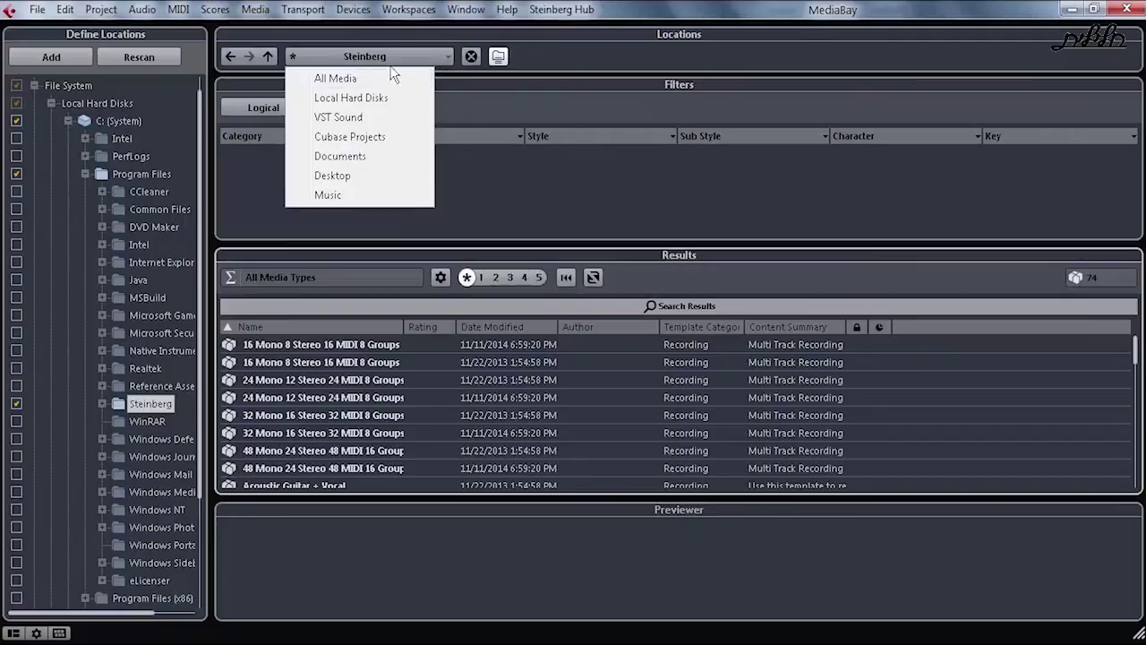
pyautogui.click(430, 75)
pyautogui.click(448, 57)
pyautogui.click(381, 95)
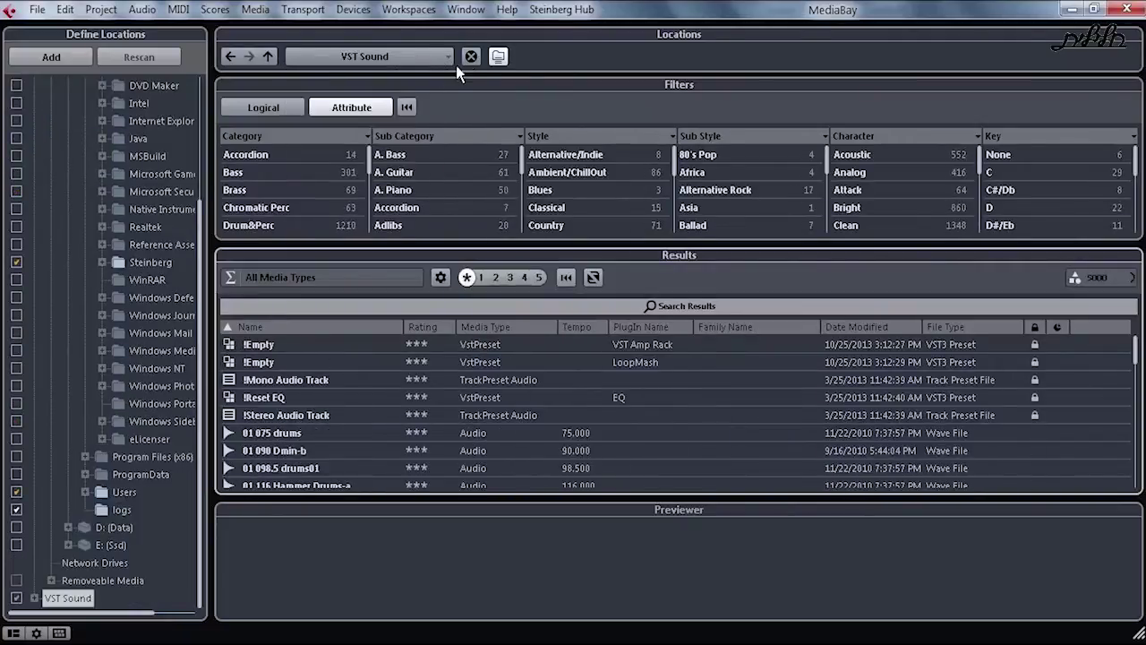
pyautogui.click(448, 57)
pyautogui.click(376, 95)
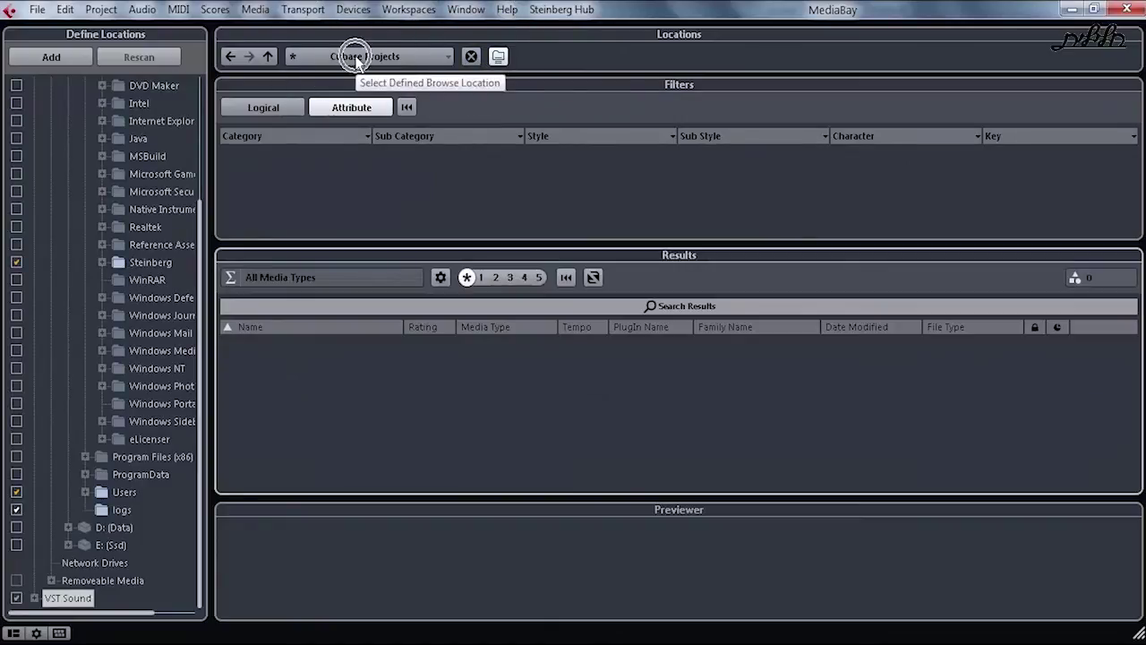
pyautogui.click(472, 59)
# Remove Documents, Local Hard Disks and Desktop from MediaBay's list of defined browse locations
pyautogui.click(430, 57)
pyautogui.click(358, 95)
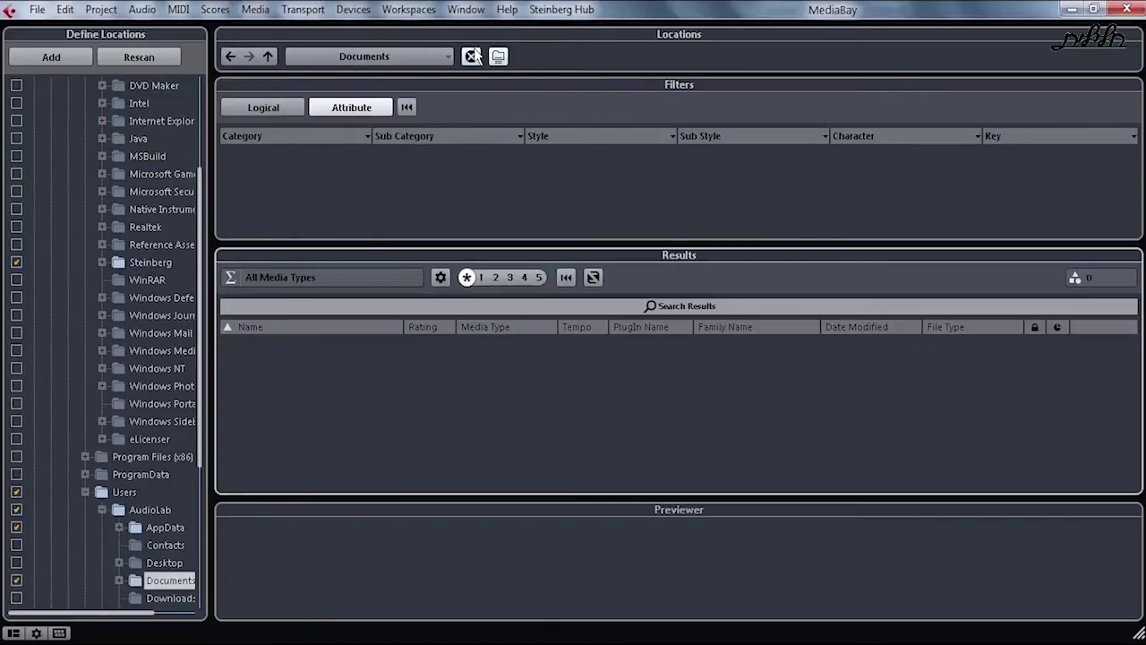
pyautogui.click(424, 57)
pyautogui.click(351, 78)
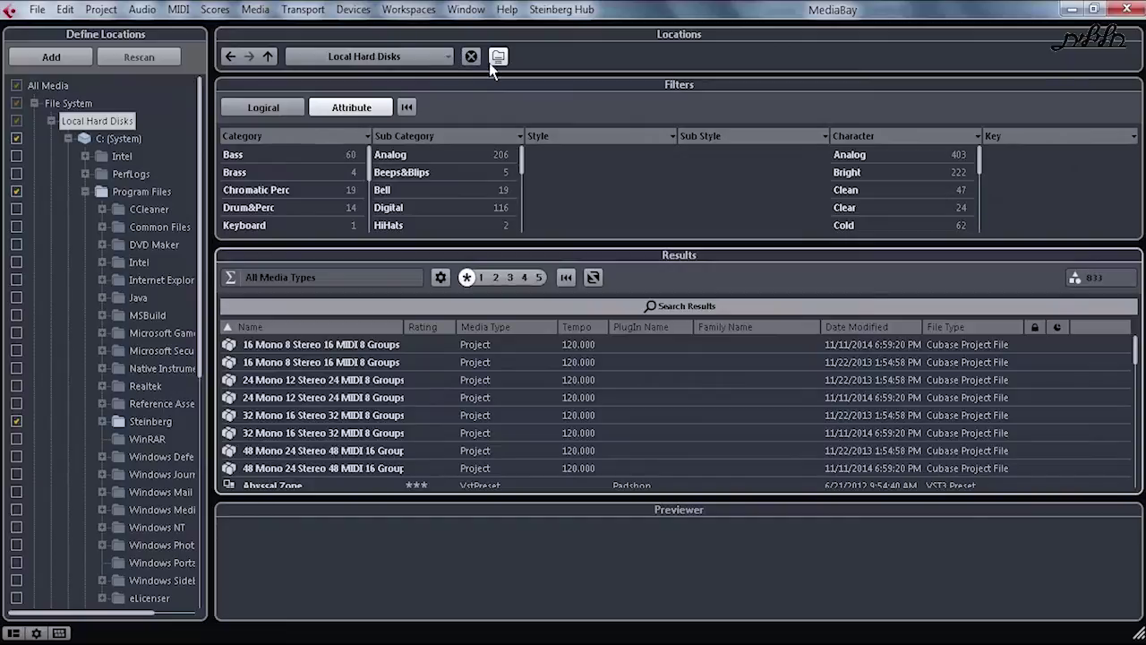
pyautogui.click(472, 58)
pyautogui.click(408, 57)
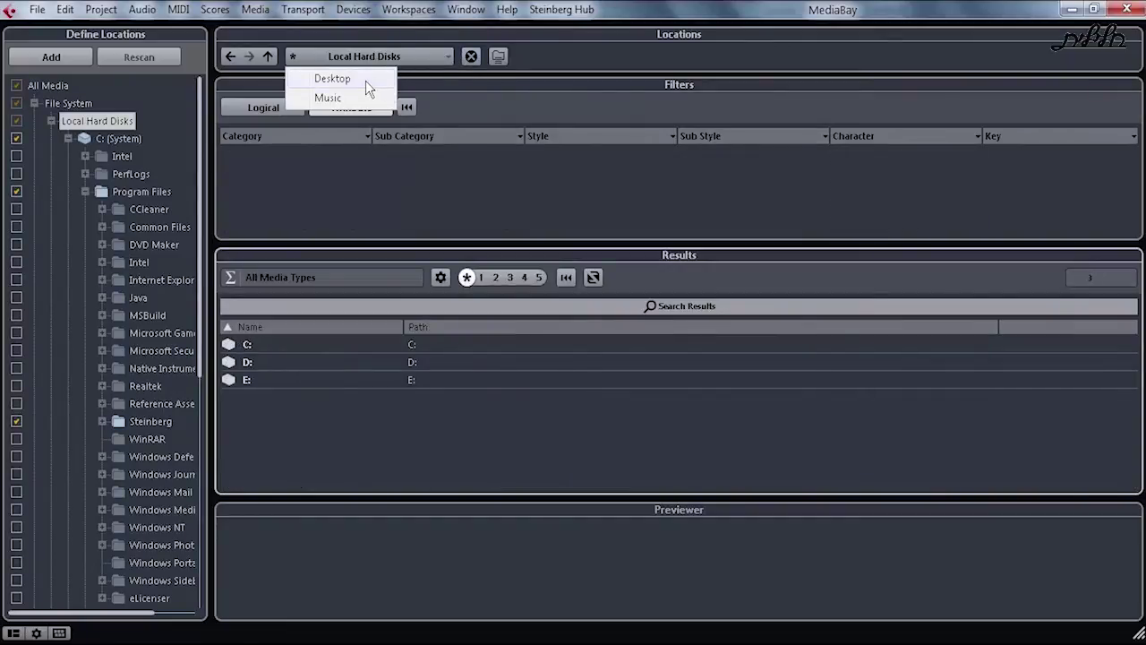
pyautogui.click(332, 79)
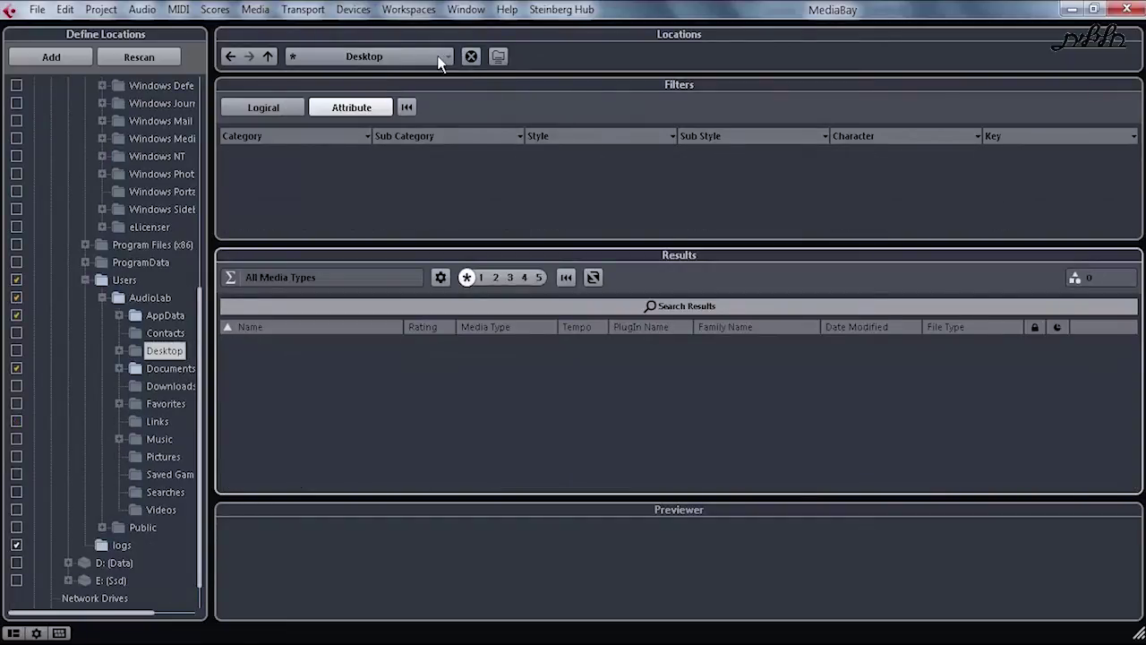
# Collapse the File System tree in the defined locations and select VST Sound as the browse location
pyautogui.click(439, 58)
pyautogui.click(386, 75)
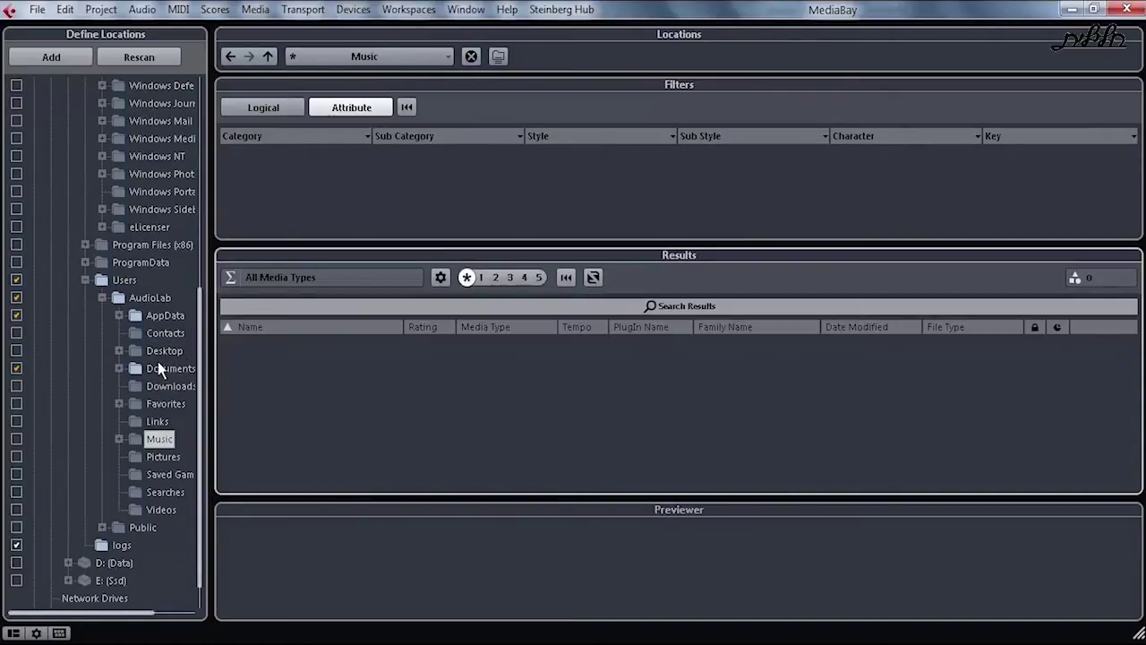
pyautogui.scroll(7, 158, 364)
pyautogui.click(47, 85)
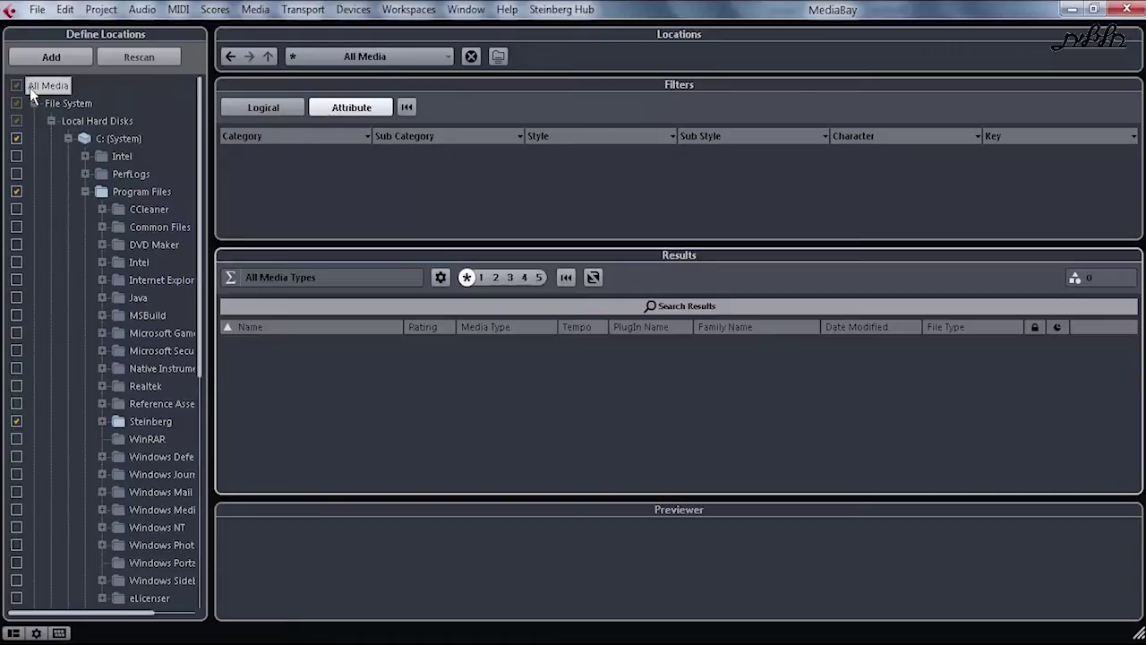
pyautogui.click(35, 103)
pyautogui.click(70, 123)
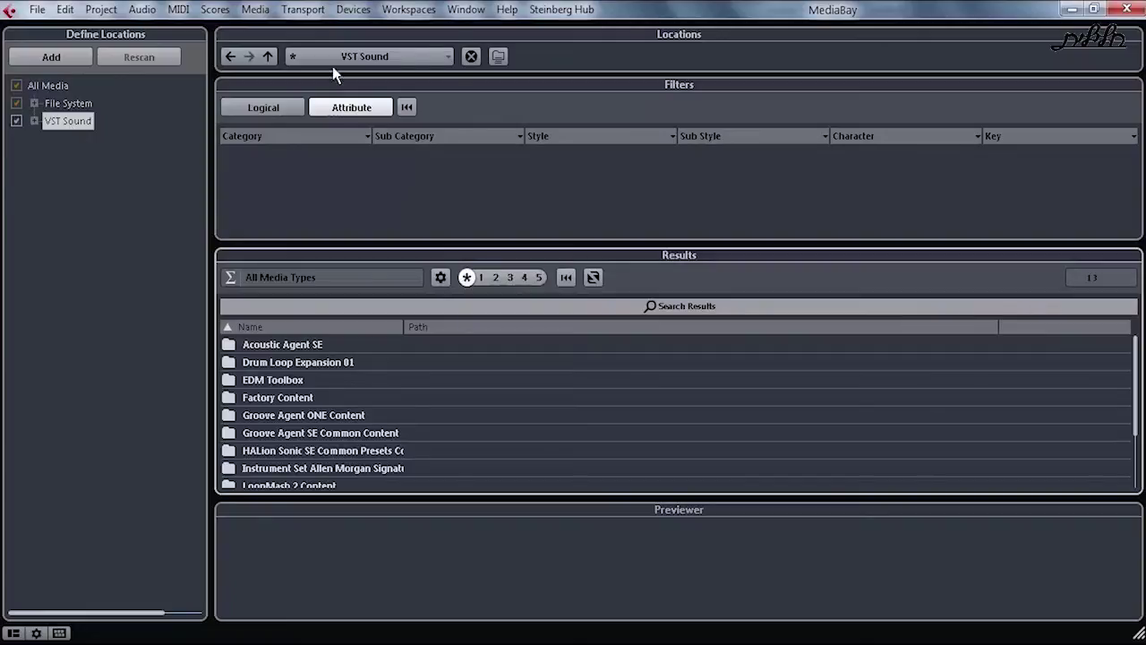
# Save VST Sound as a browse location under the name VST Sound and check the docked MediaBay's location list
pyautogui.click(52, 58)
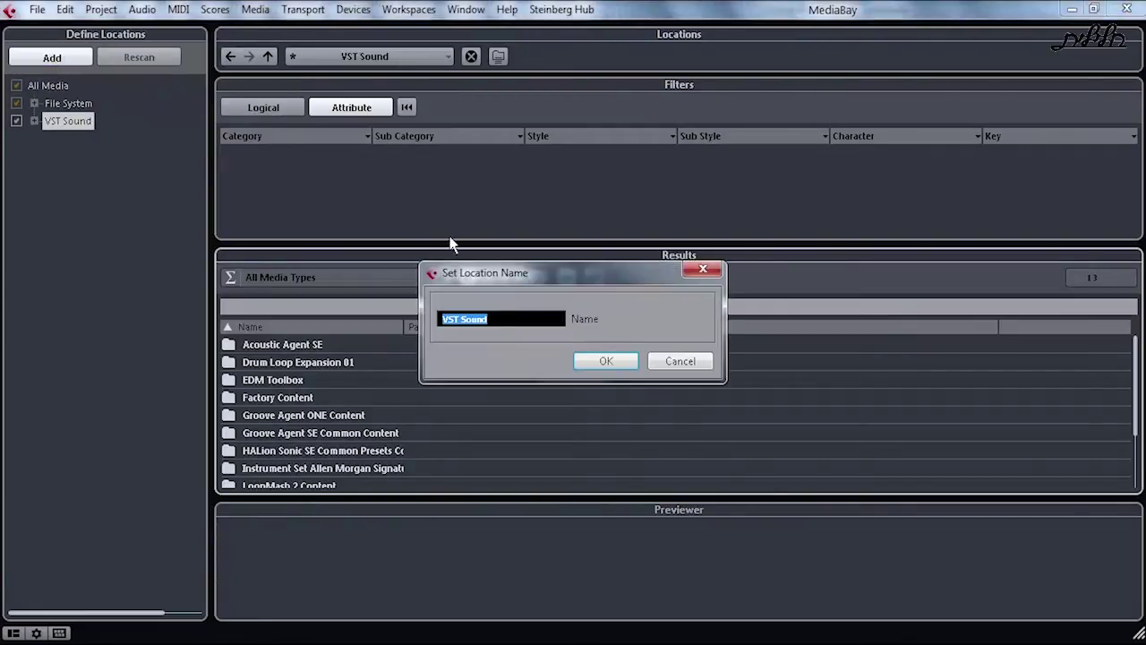
pyautogui.click(604, 361)
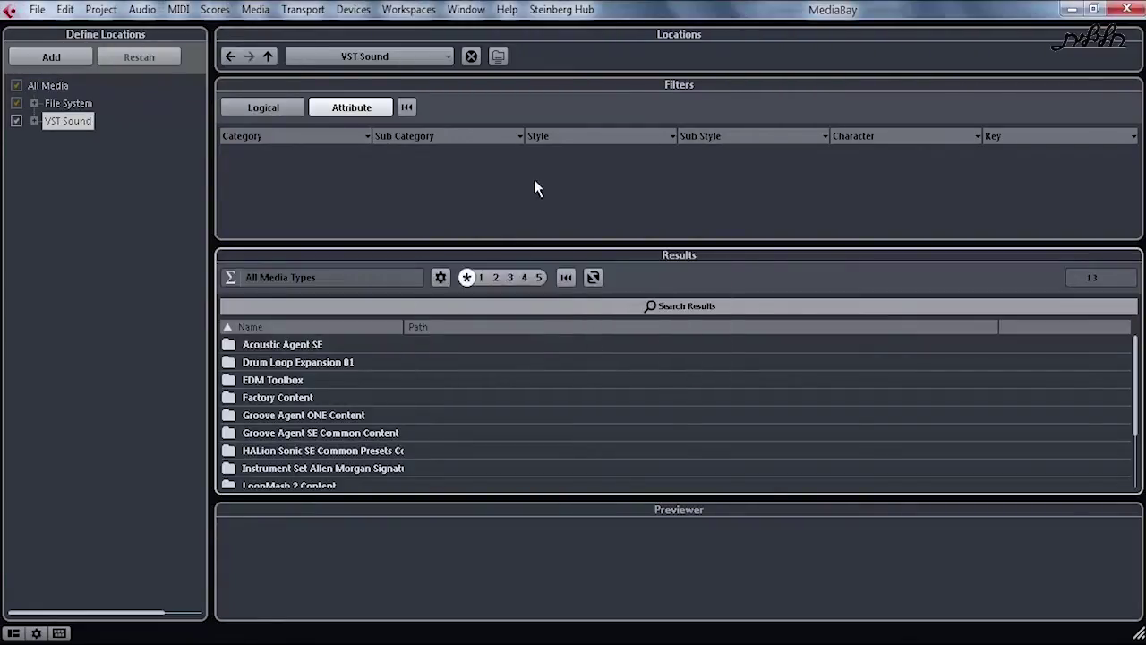
pyautogui.click(385, 56)
pyautogui.click(150, 218)
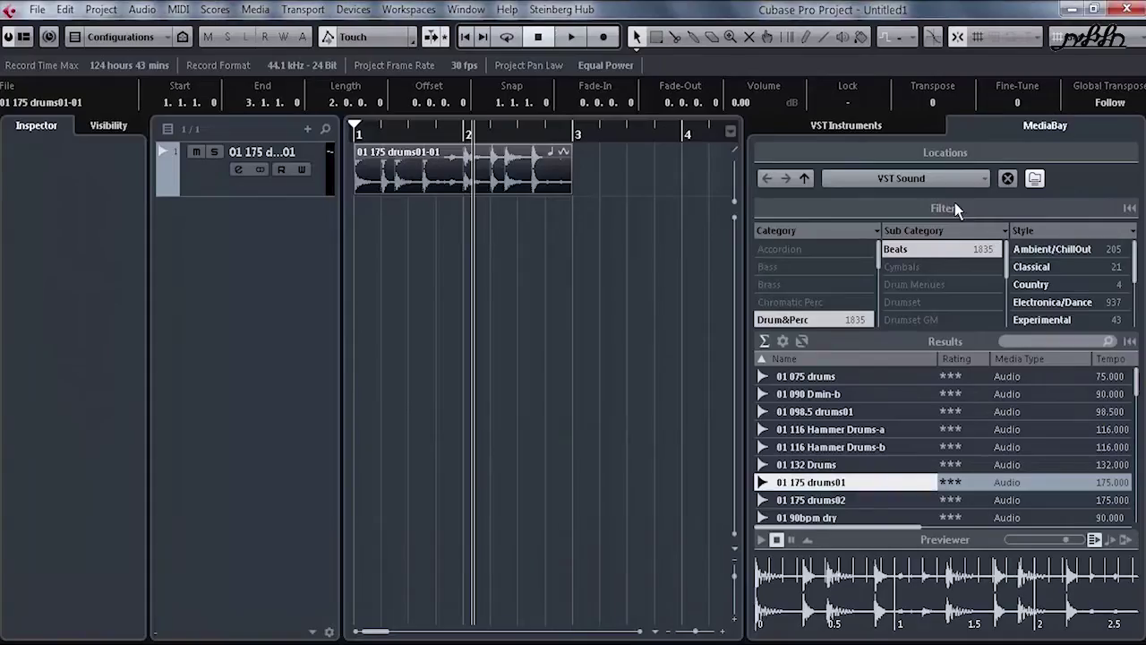
pyautogui.click(933, 176)
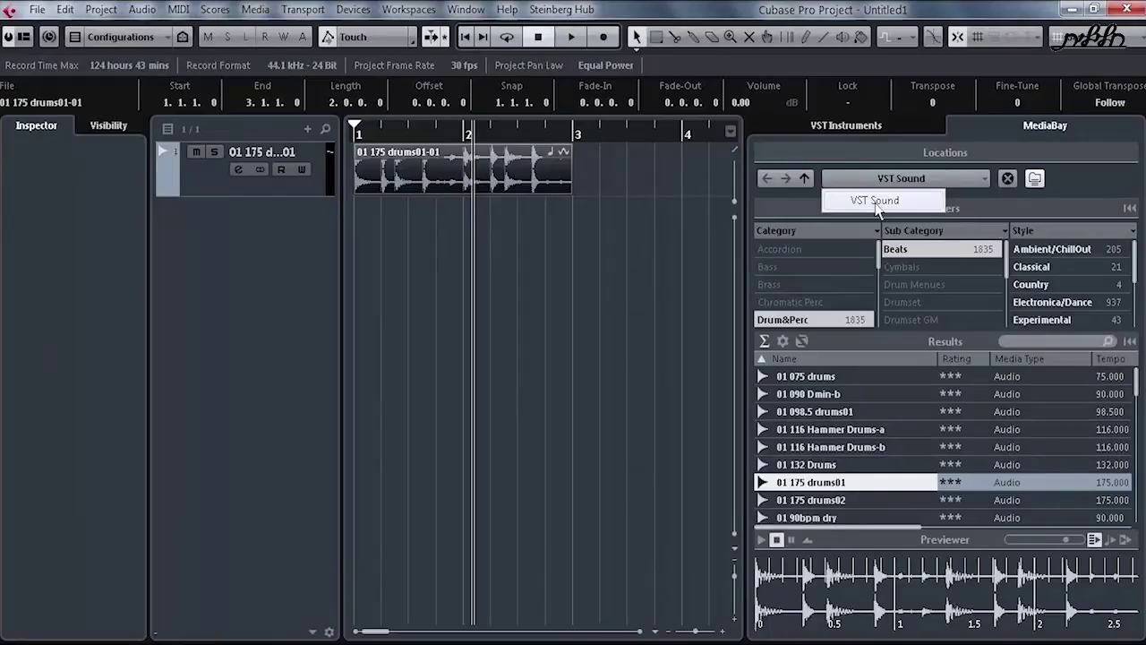
pyautogui.click(627, 326)
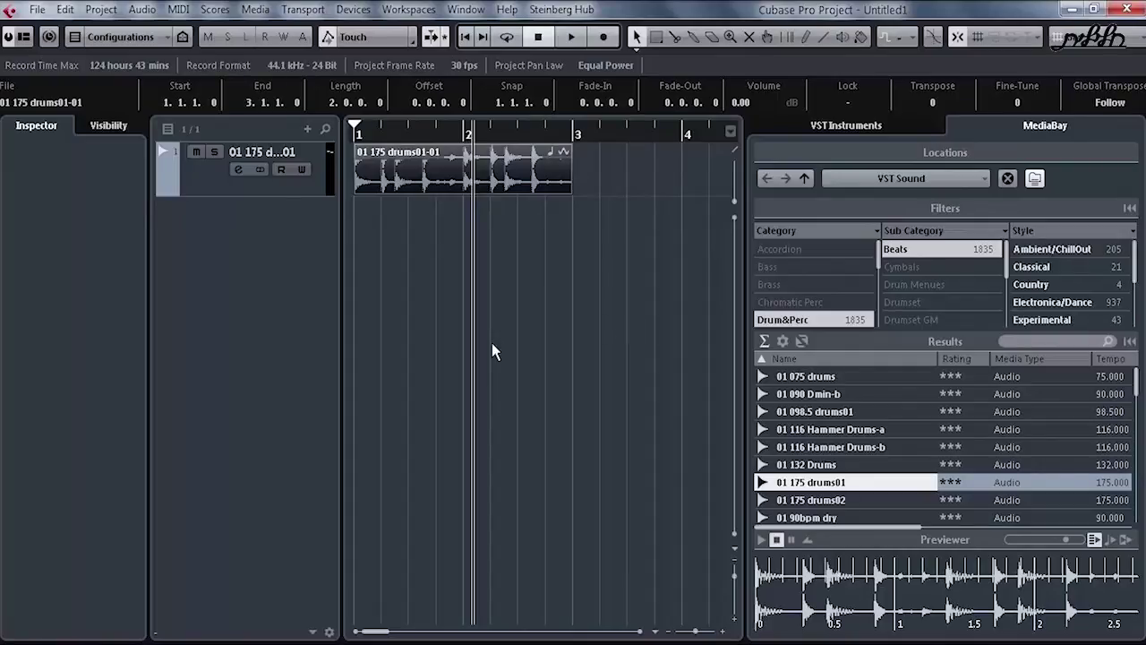
# Set the locators around the 01 175 drums01 event and activate cycle playback
pyautogui.click(456, 184)
pyautogui.press('p')
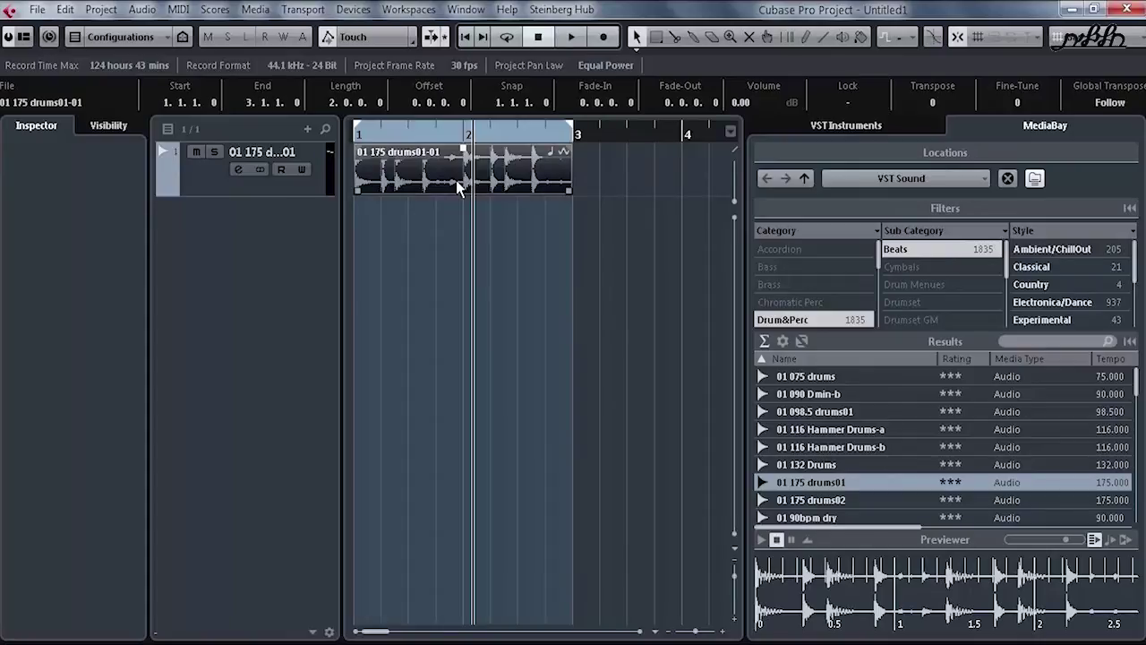
pyautogui.press('KP_Divide')
# Clear the Drum&Perc category and Beats sub category filters in the docked MediaBay
pyautogui.scroll(-2, 860, 448)
pyautogui.scroll(2, 861, 441)
pyautogui.click(850, 323)
pyautogui.click(923, 252)
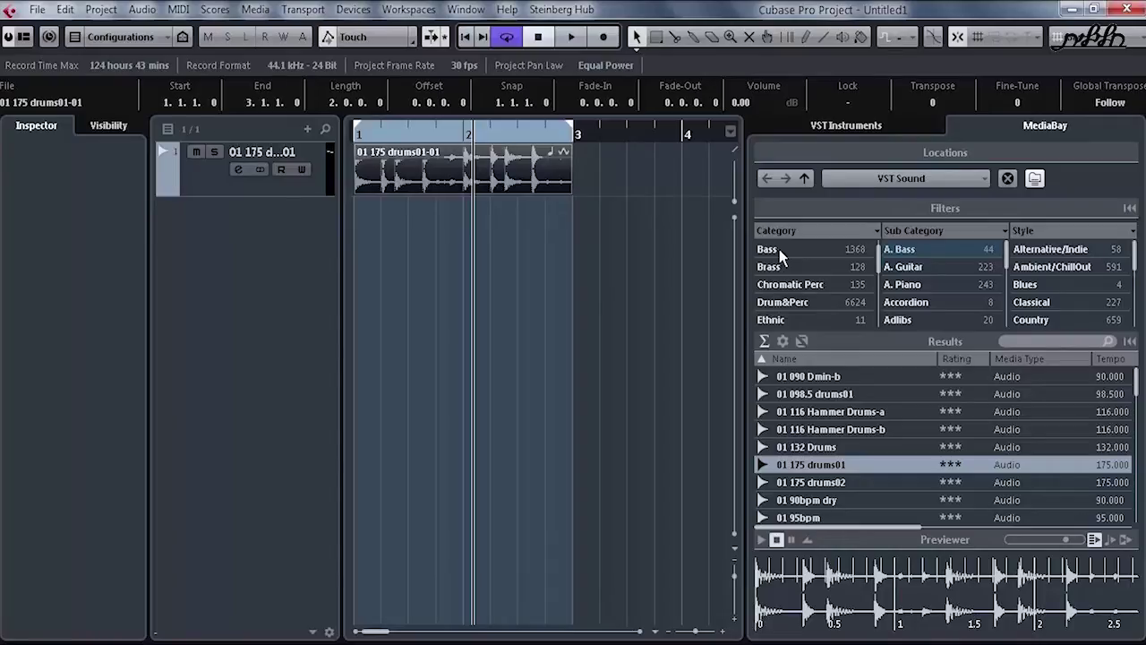
# Show the transport panel and set the project to a fixed tempo of 175 BPM
pyautogui.press('F2')
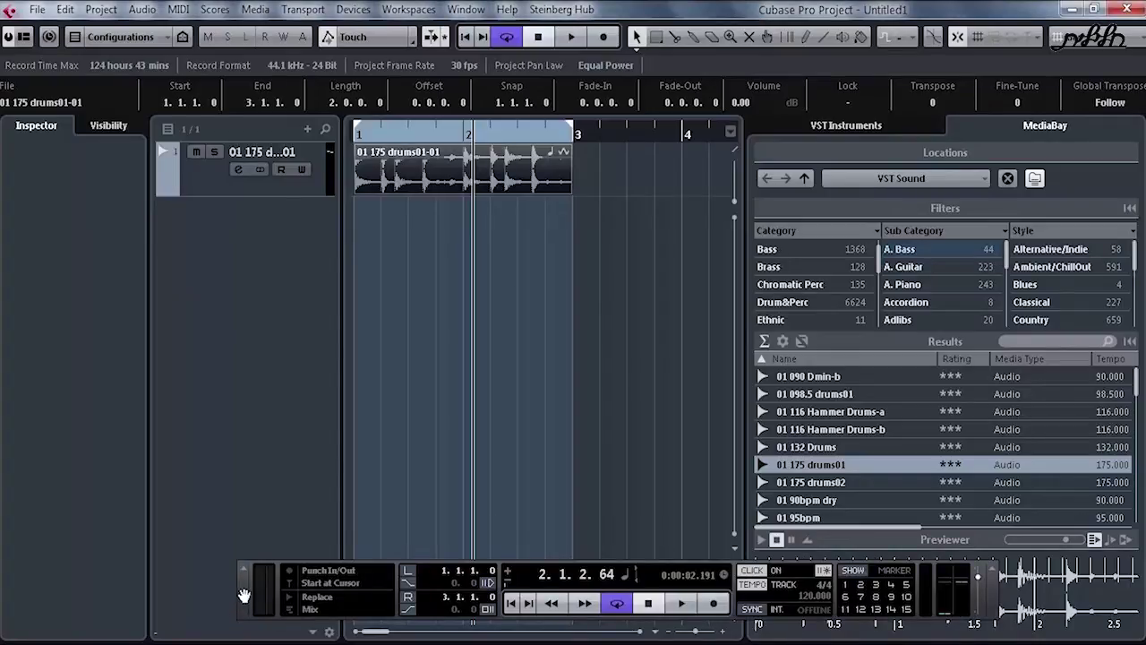
pyautogui.moveTo(243, 595); pyautogui.dragTo(1, 244)
pyautogui.click(509, 236)
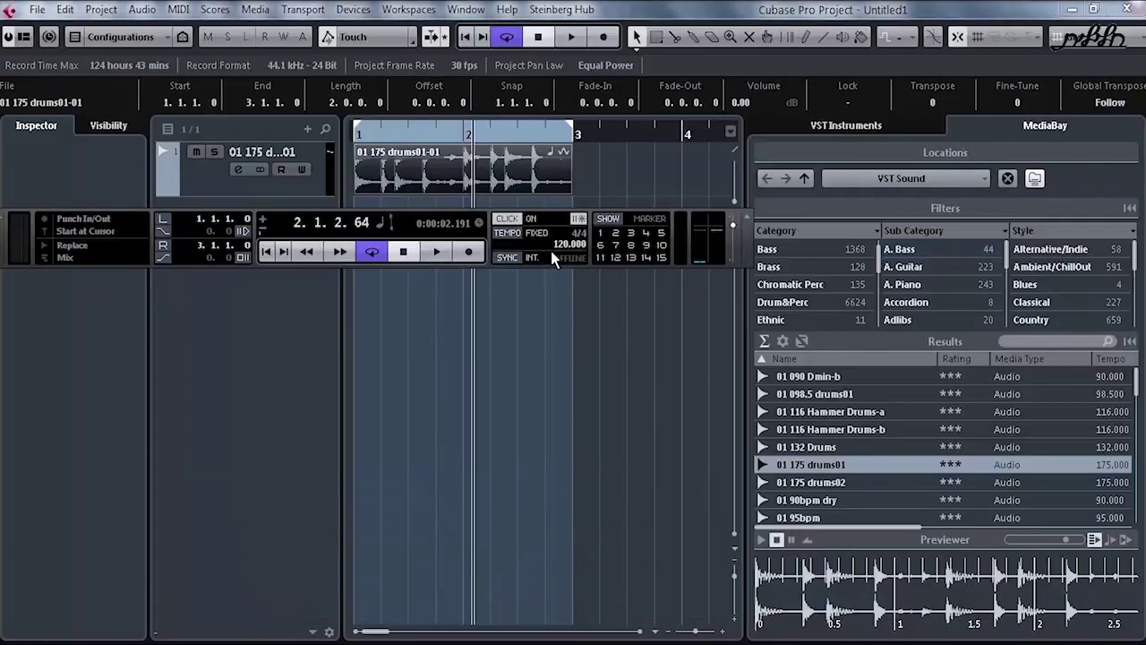
pyautogui.write('175')
pyautogui.press('Return')
pyautogui.moveTo(30, 276); pyautogui.dragTo(263, 594)
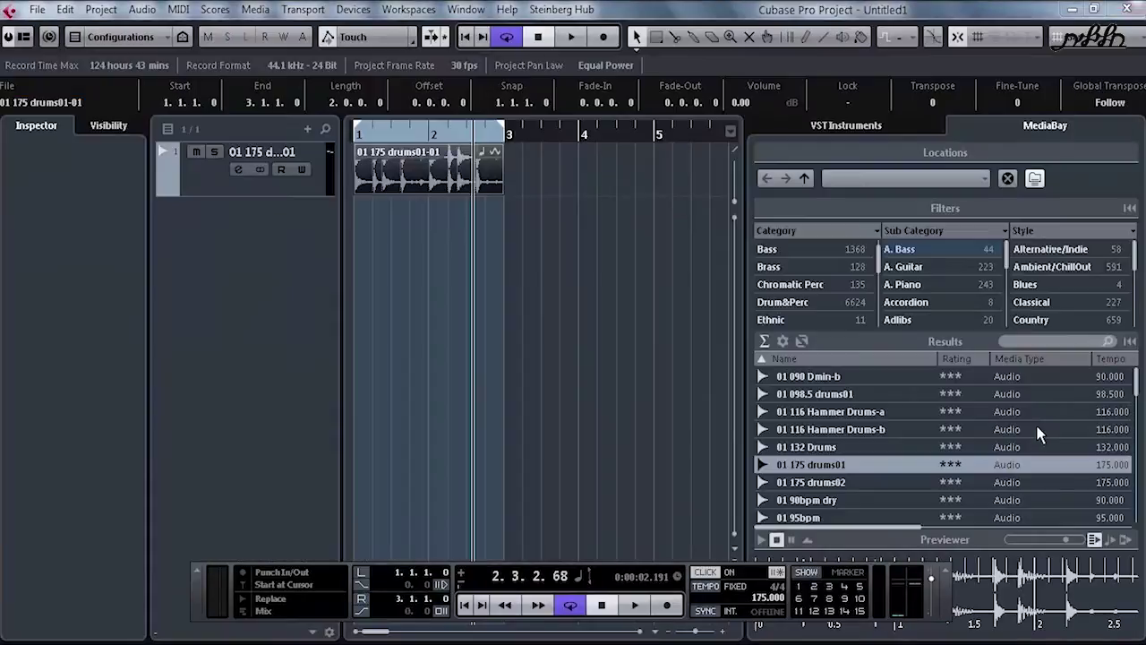
# Set the previewer to align beats to the project and to wait for project playback
pyautogui.click(1112, 542)
pyautogui.click(1126, 542)
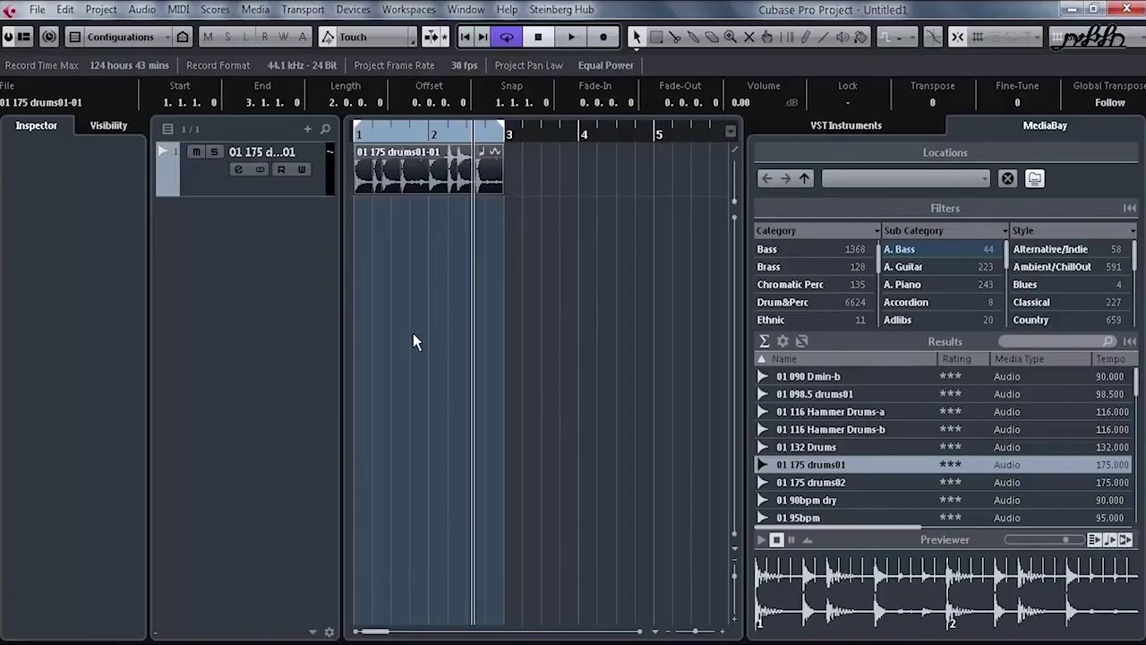
# Filter the MediaBay results to category Bass, sub category E. Bass, and Audio Files only
pyautogui.scroll(1, 810, 285)
pyautogui.click(804, 266)
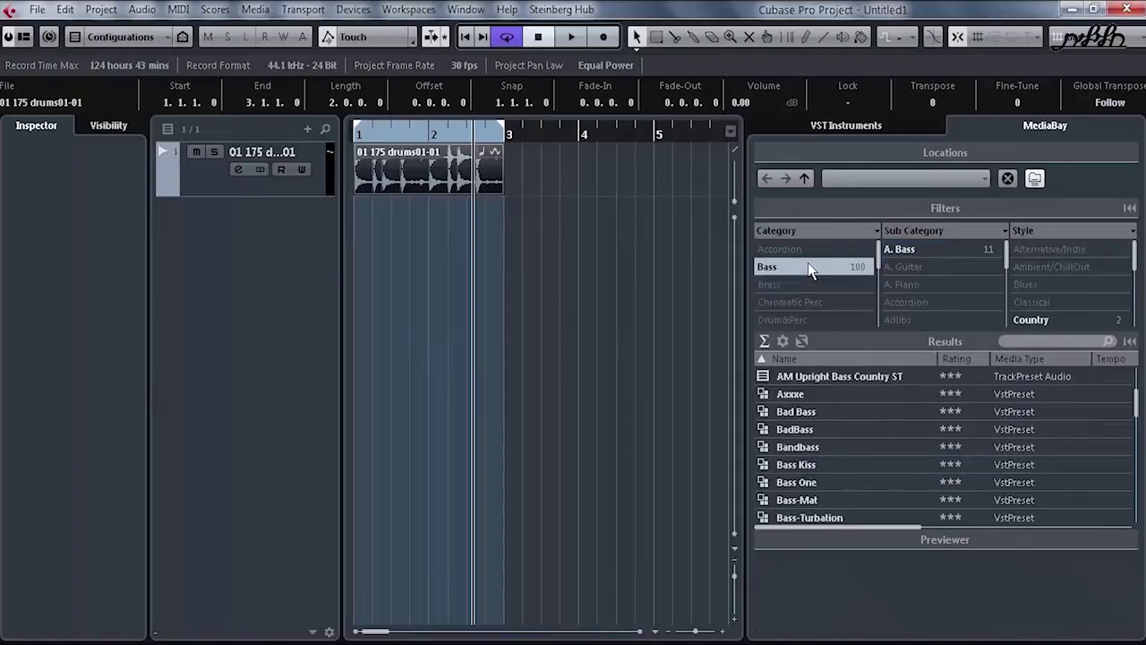
pyautogui.click(912, 267)
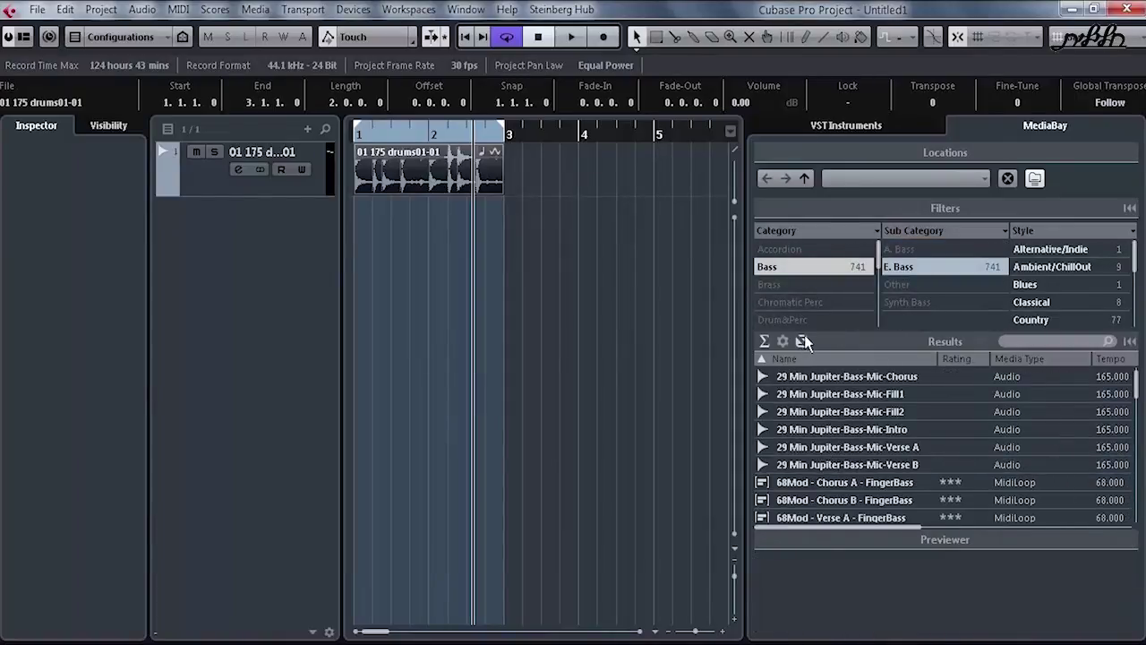
pyautogui.click(764, 341)
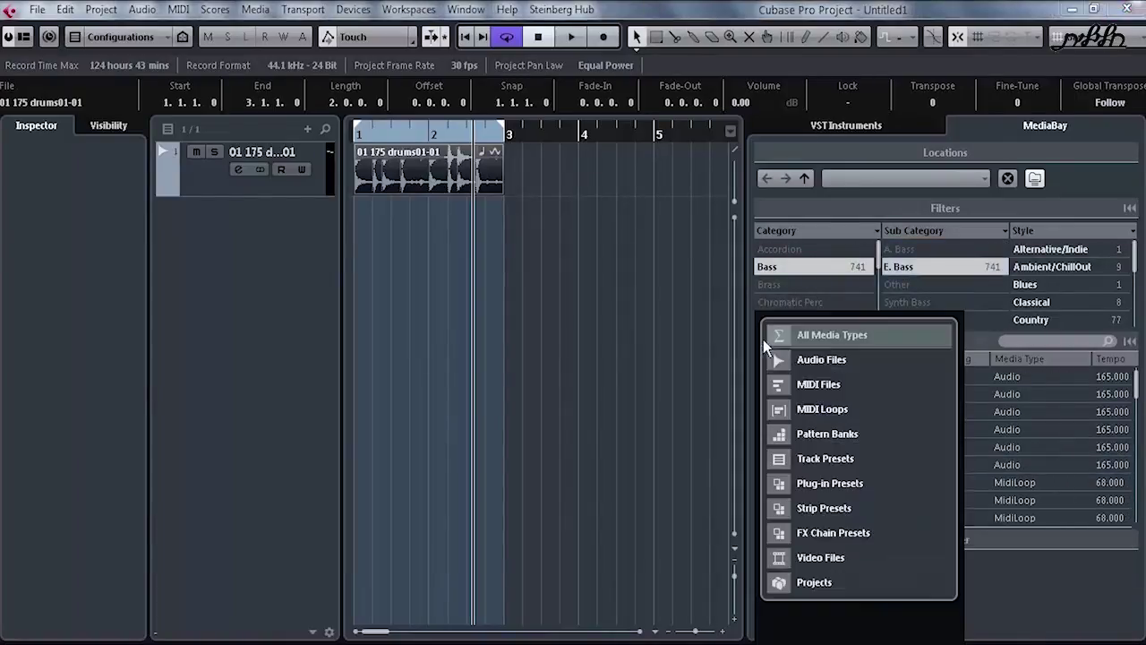
pyautogui.click(811, 360)
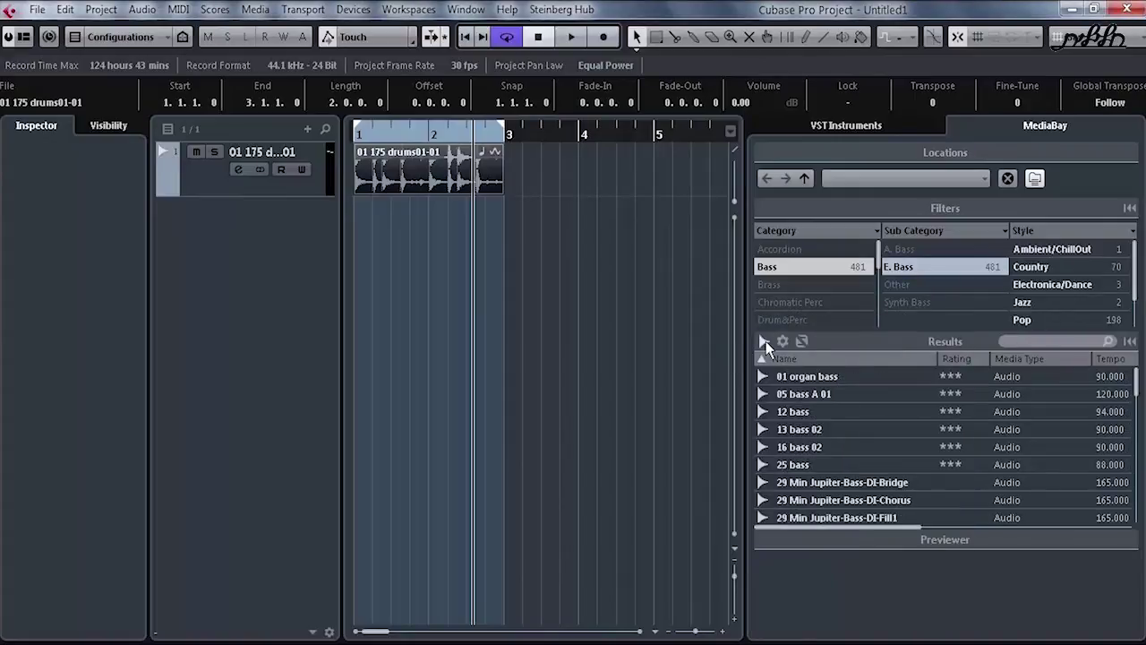
# Switch the media type filter to All Media Types and back to Audio Files
pyautogui.click(764, 340)
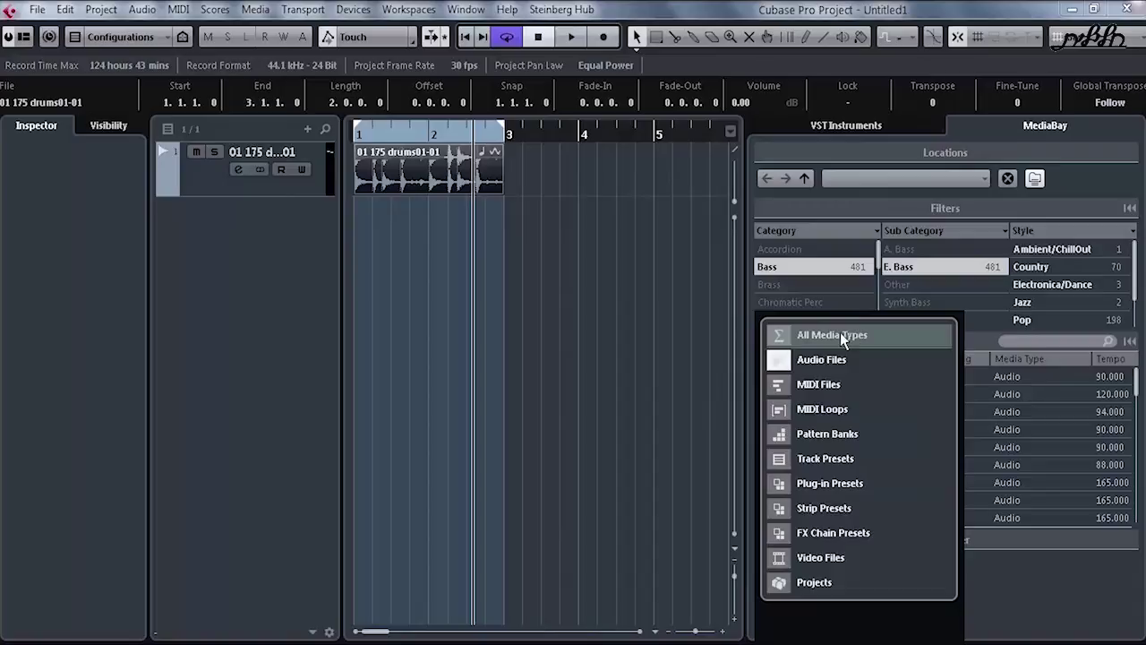
pyautogui.click(787, 338)
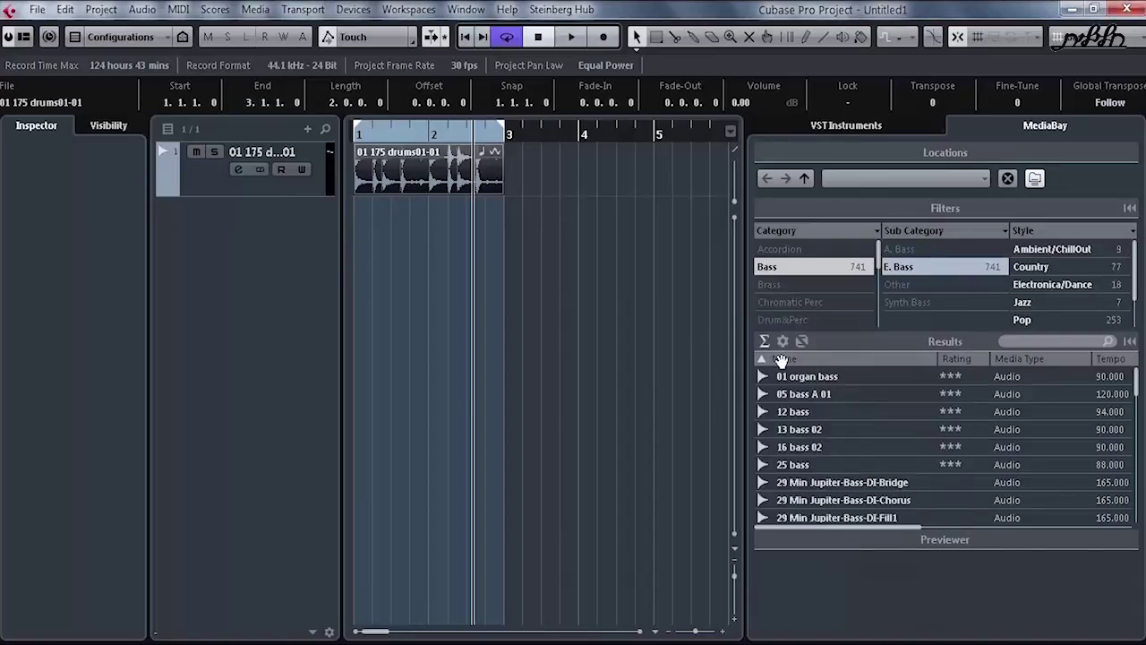
pyautogui.click(766, 342)
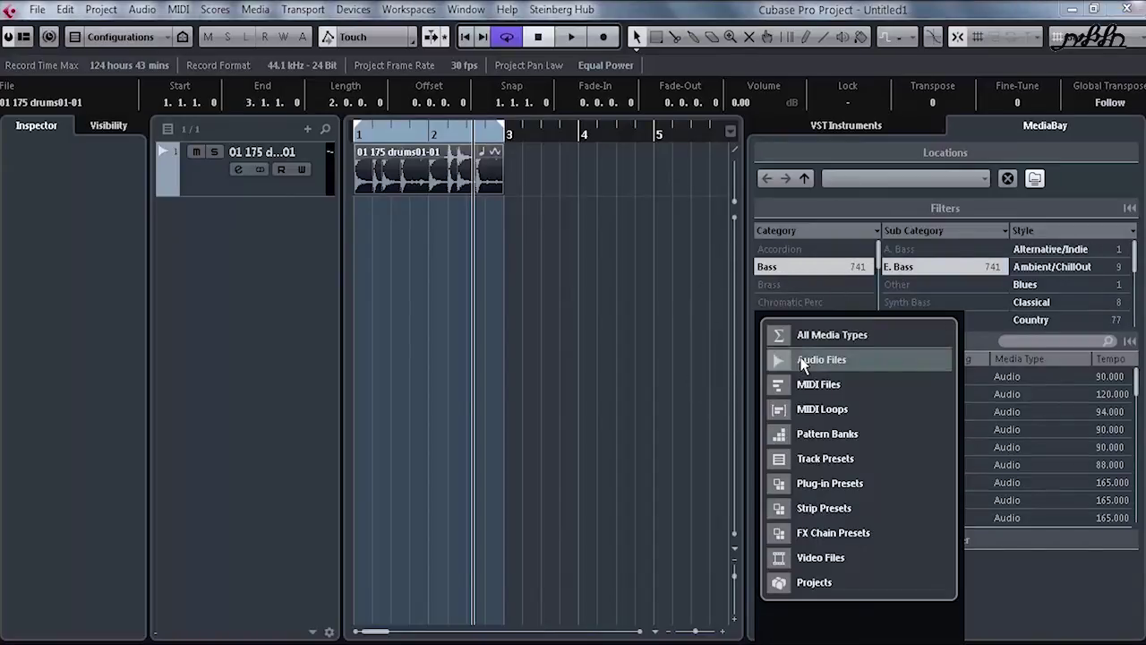
pyautogui.click(822, 359)
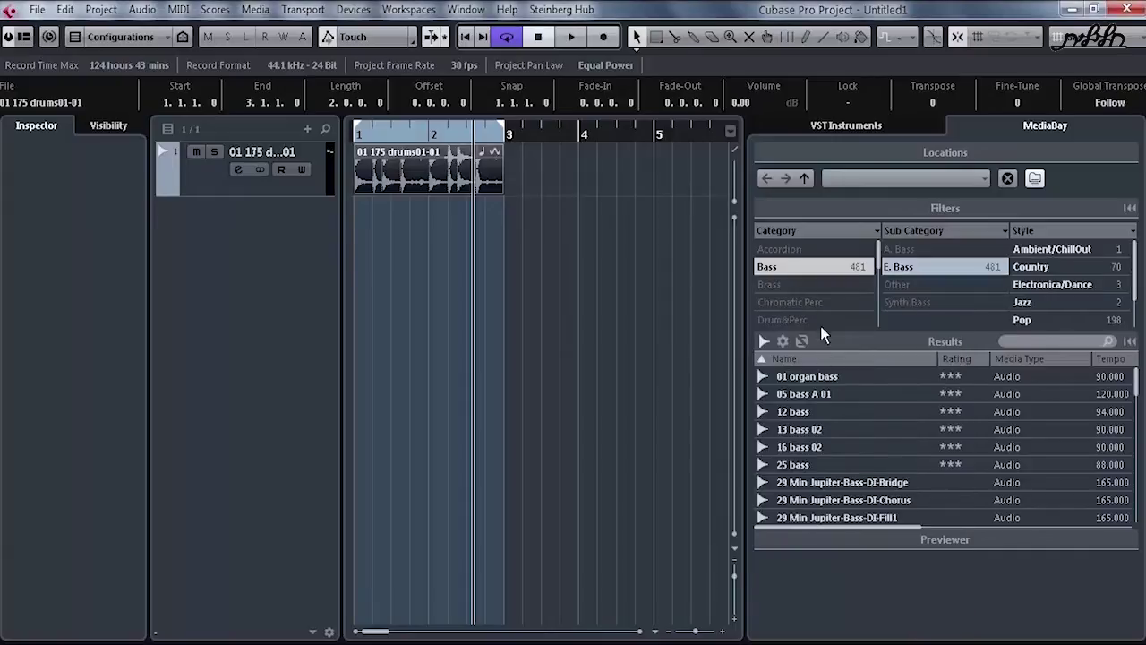
# Audition the 13 bass 02 loop and lower the previewer volume
pyautogui.click(825, 428)
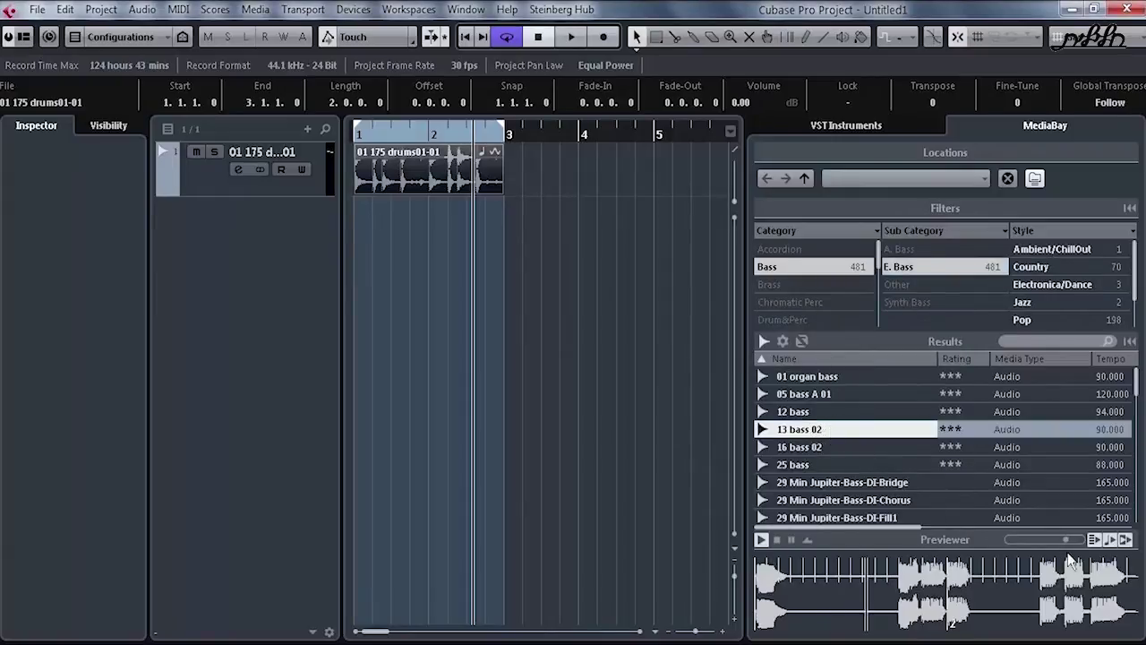
pyautogui.click(1046, 541)
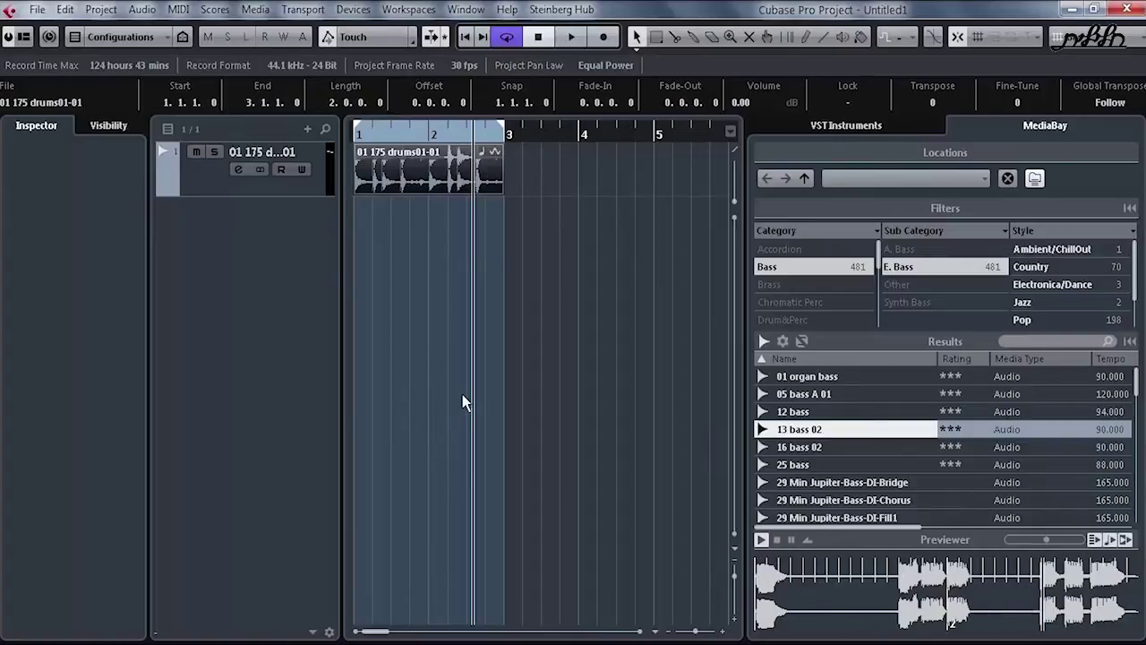
# Play the project from the start and audition 29 Min Jupiter-Bass-DI-Bridge and 25 bass along with the drums
pyautogui.click(524, 418)
pyautogui.press('Home')
pyautogui.press('space')
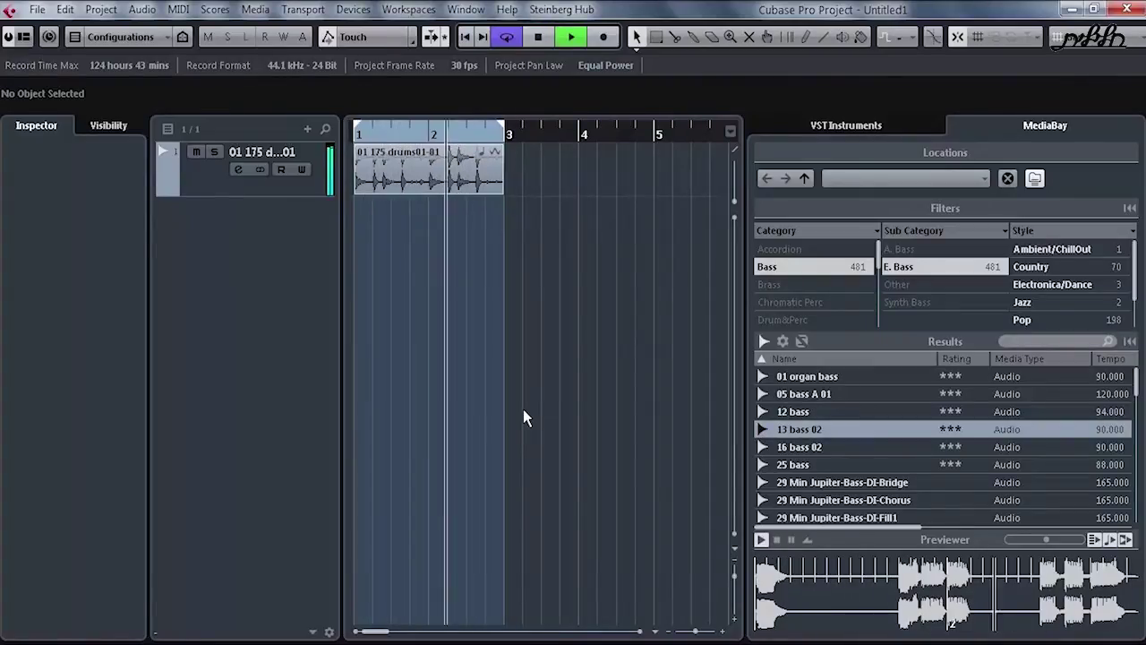
pyautogui.click(843, 483)
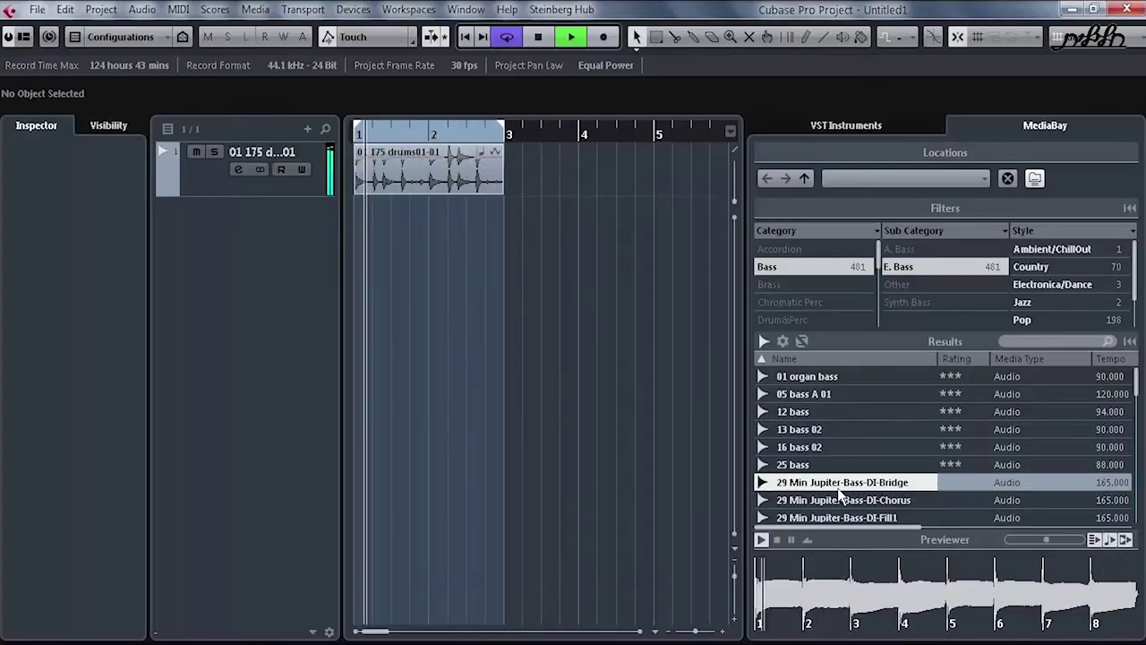
pyautogui.press('Up')
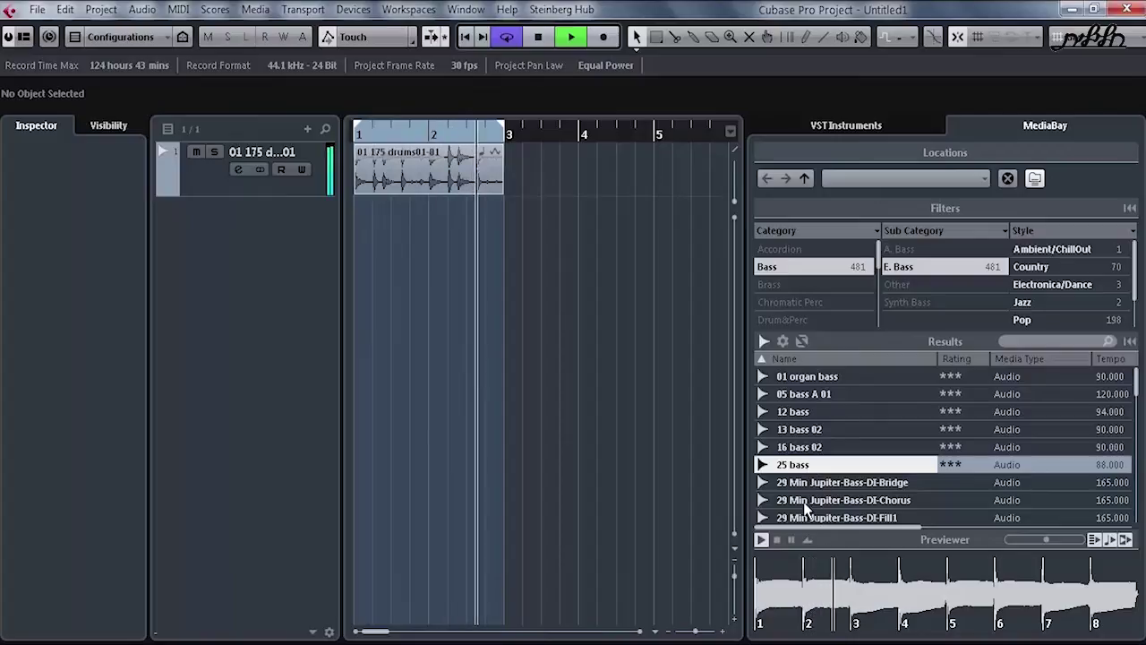
# Audition further bass loops down the results to Alive-Bass-DI-Fill1, adjusting the previewer volume to about the middle
pyautogui.moveTo(1046, 539); pyautogui.dragTo(1093, 551)
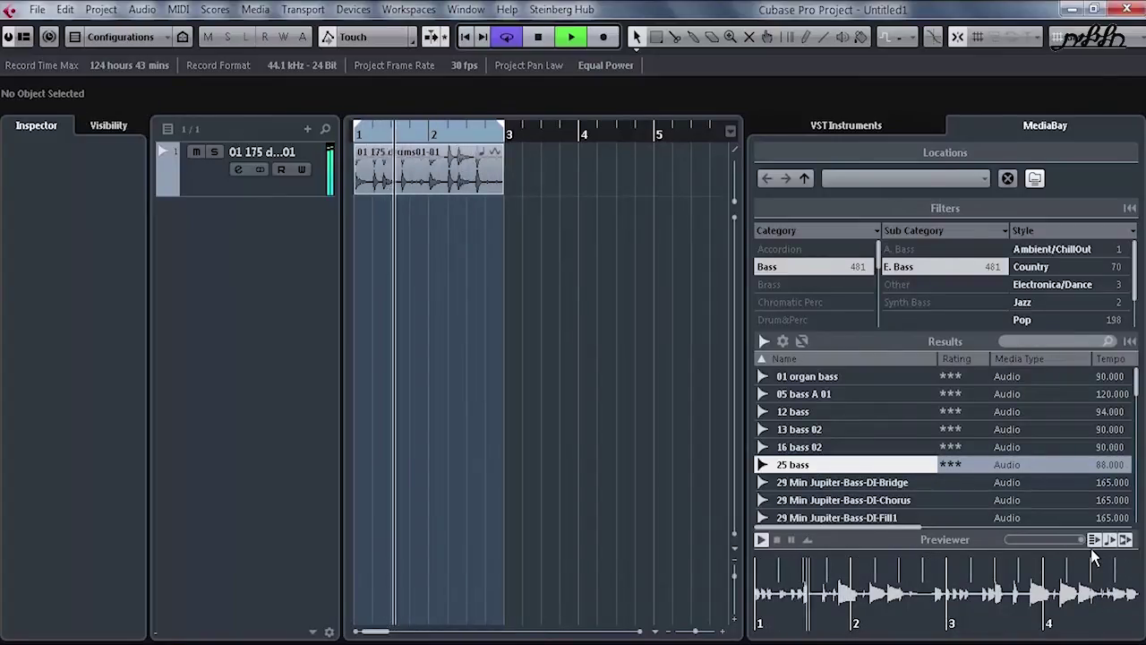
pyautogui.press('Down')
pyautogui.press('Down')
pyautogui.press('Down')
pyautogui.press('Down')
pyautogui.press('Down')
pyautogui.press('Down')
pyautogui.press('Down')
pyautogui.press('Down')
pyautogui.press('Down')
pyautogui.press('Down')
pyautogui.click(1054, 539)
pyautogui.scroll(-7, 797, 456)
pyautogui.click(795, 449)
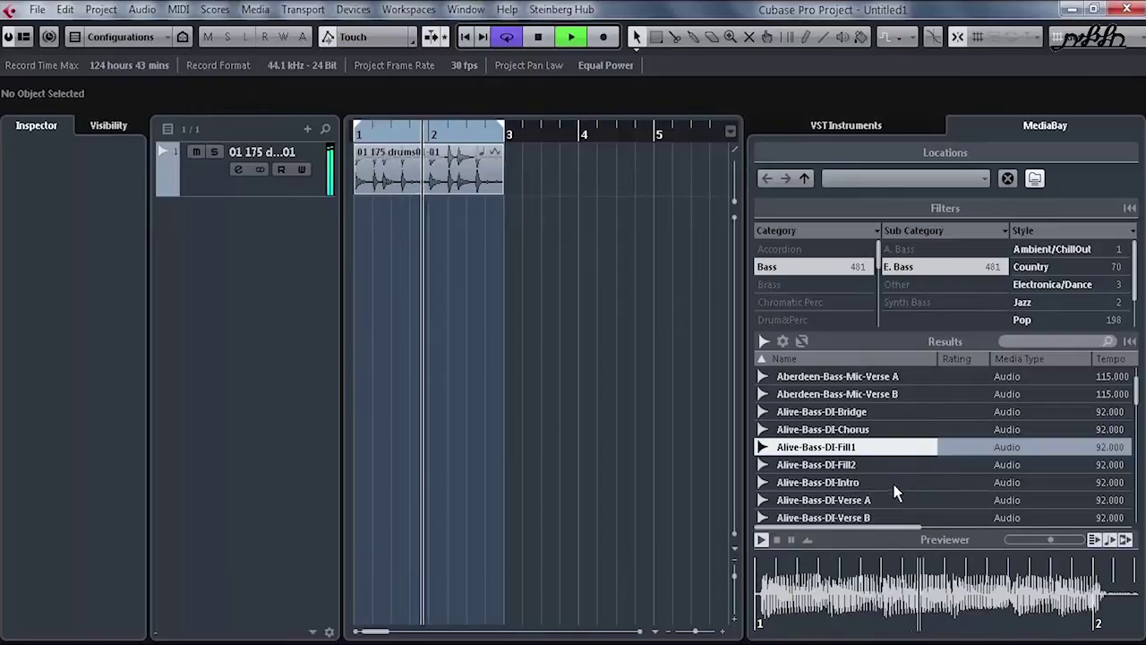
# Continue auditioning bass loops against the drums, from Alive-Bass-Mic-Intro down to Bessie-Bass-Mic-Fill1
pyautogui.scroll(-4, 896, 491)
pyautogui.click(866, 466)
pyautogui.scroll(-2, 865, 484)
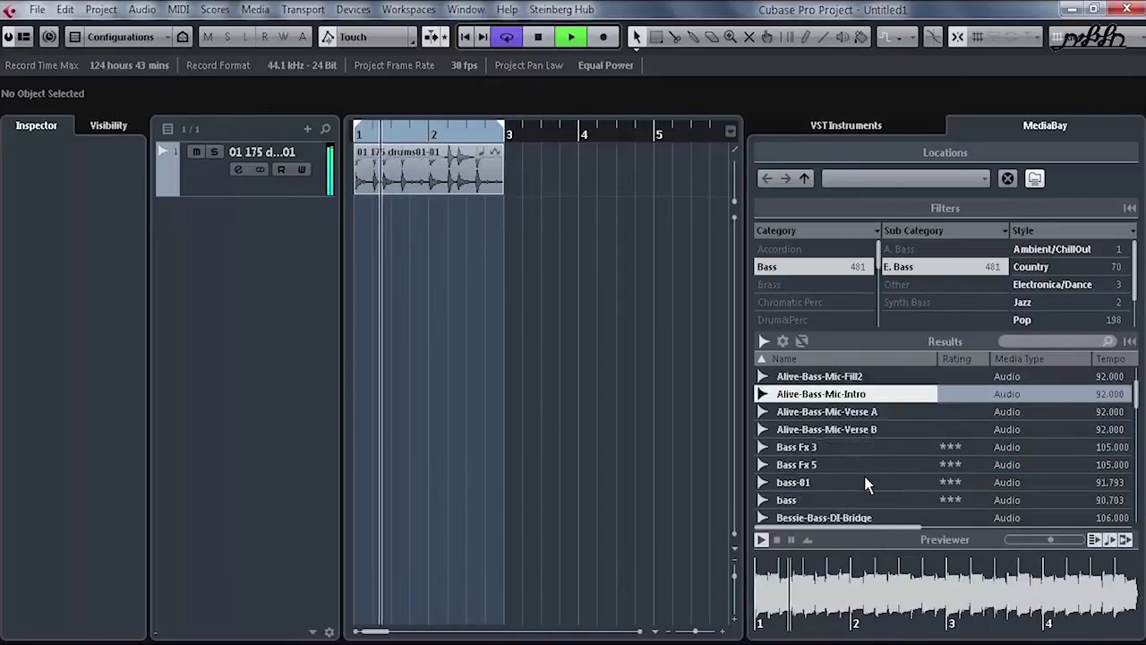
pyautogui.scroll(-2, 865, 484)
pyautogui.click(865, 465)
pyautogui.scroll(-5, 865, 466)
pyautogui.click(864, 465)
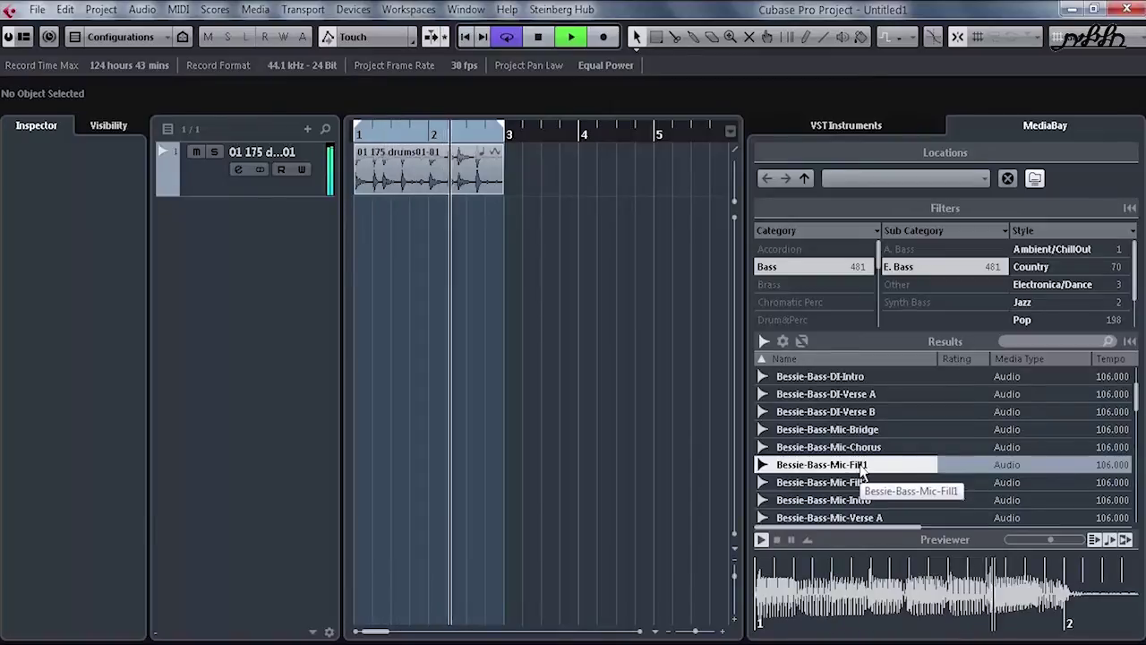
# Insert the Bessie-Bass-Mic-Fill1 loop into the project on its own track and stop playback
pyautogui.doubleClick(861, 472)
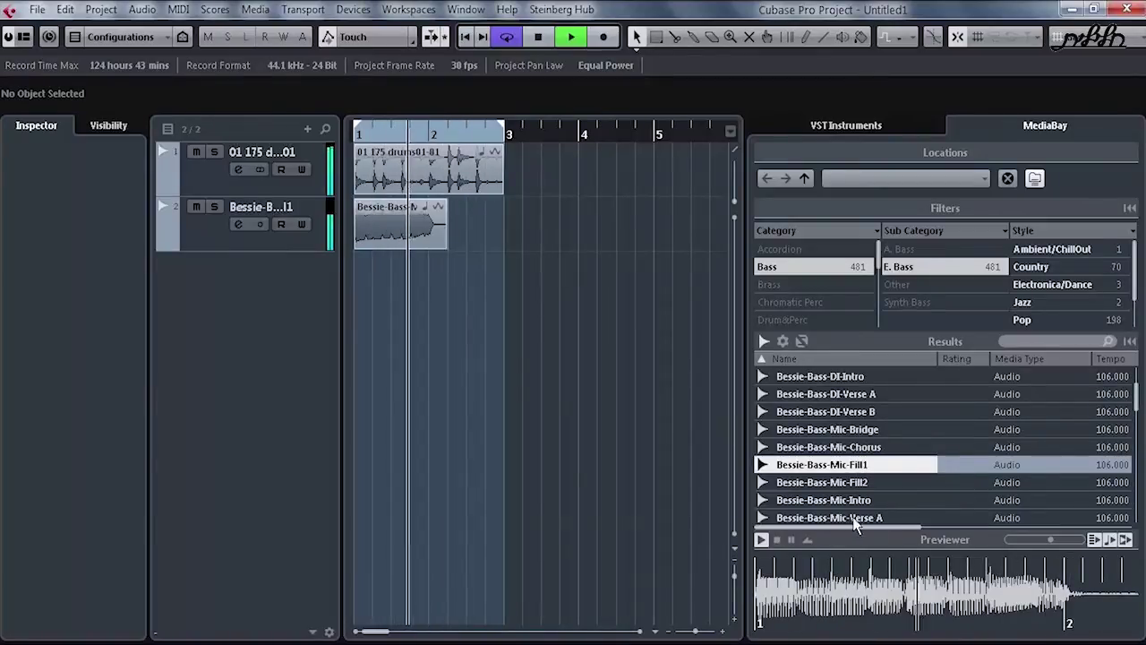
pyautogui.press('space')
pyautogui.click(619, 329)
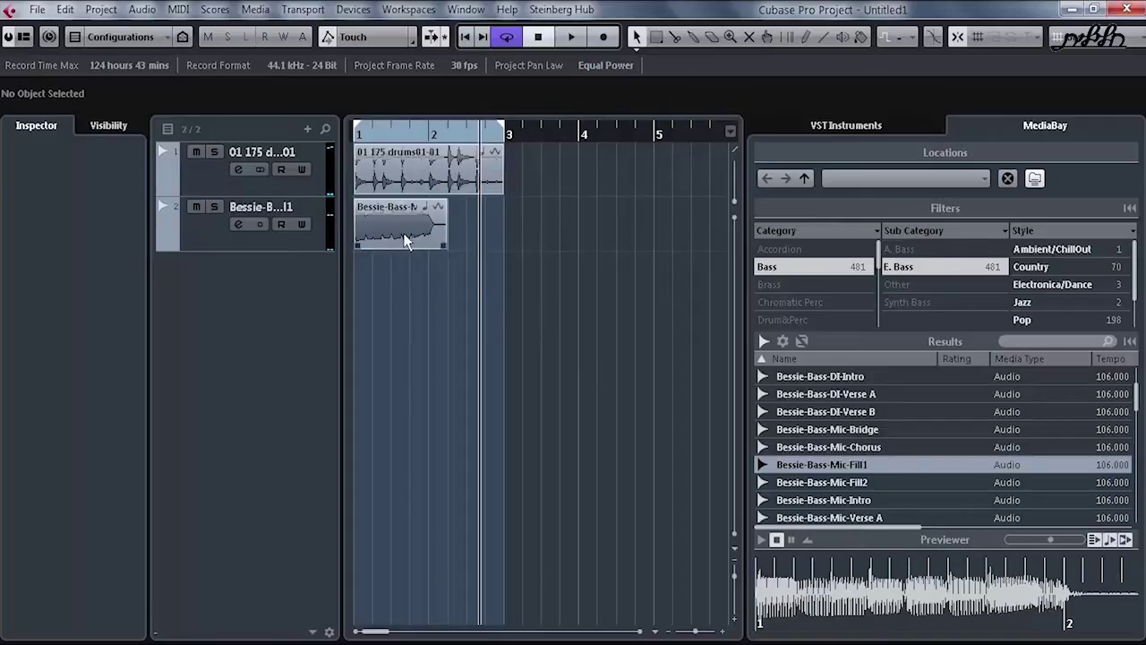
# Hide and reshow the docked rack, leaving it on VST Instruments, and select the Bessie-Bass track
pyautogui.hotkey('ctrl', 'alt', 'r')
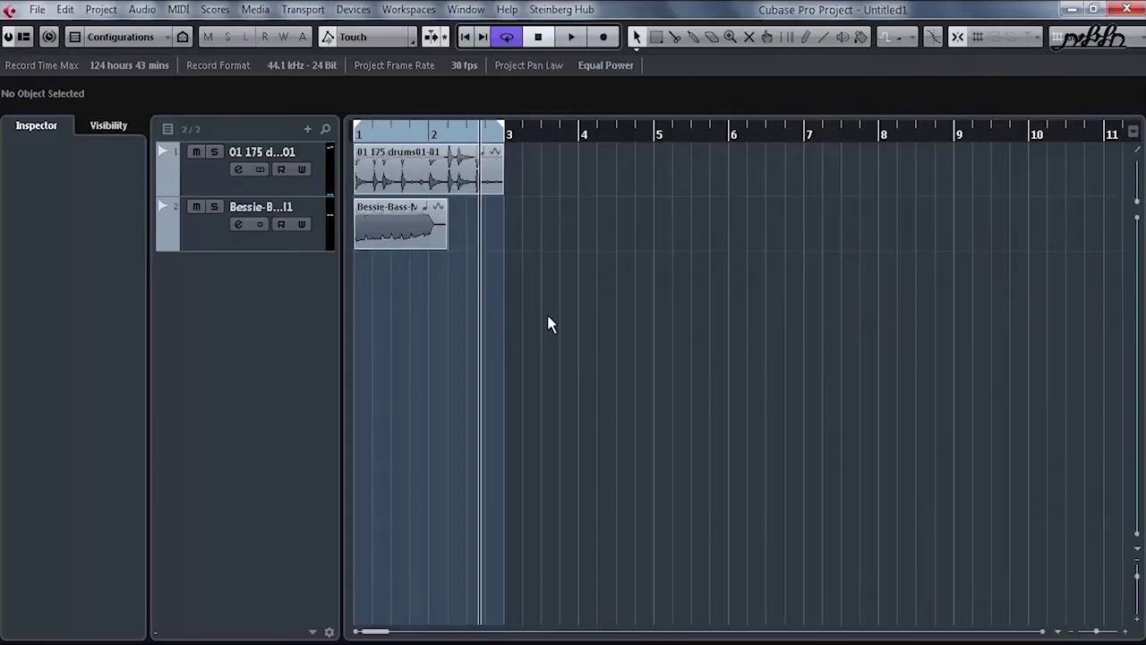
pyautogui.hotkey('ctrl', 'alt', 'r')
pyautogui.click(860, 127)
pyautogui.click(1001, 118)
pyautogui.click(911, 132)
pyautogui.click(305, 250)
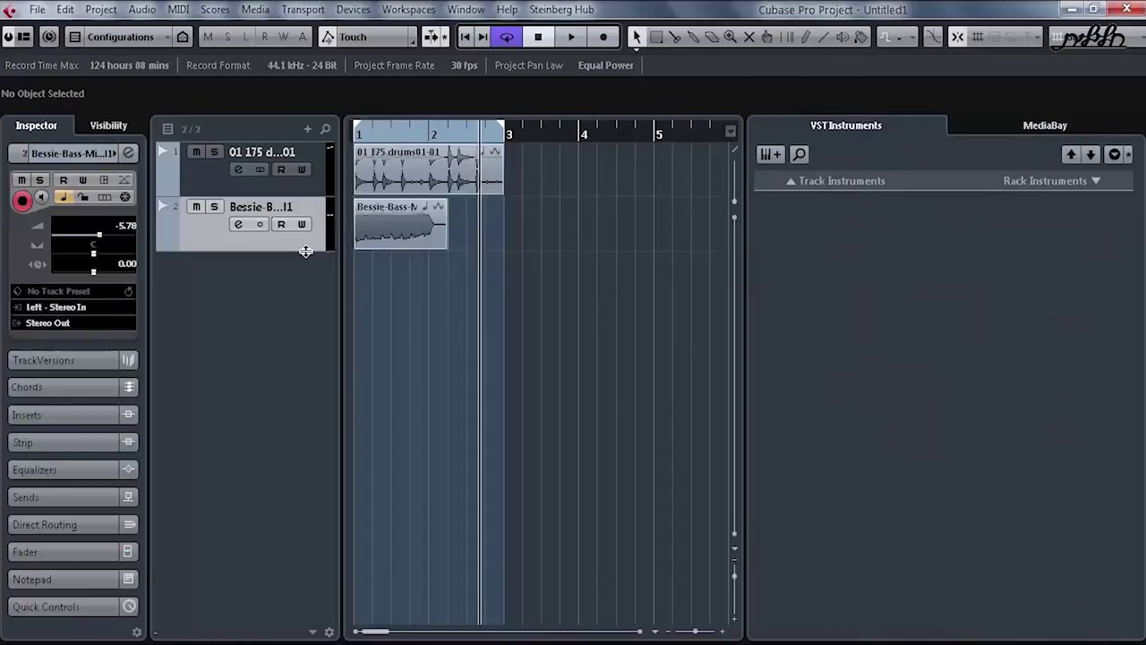
# Remove both loop tracks, the drums and the Bessie-Bass, from the project
pyautogui.press('Delete')
pyautogui.press('Delete')
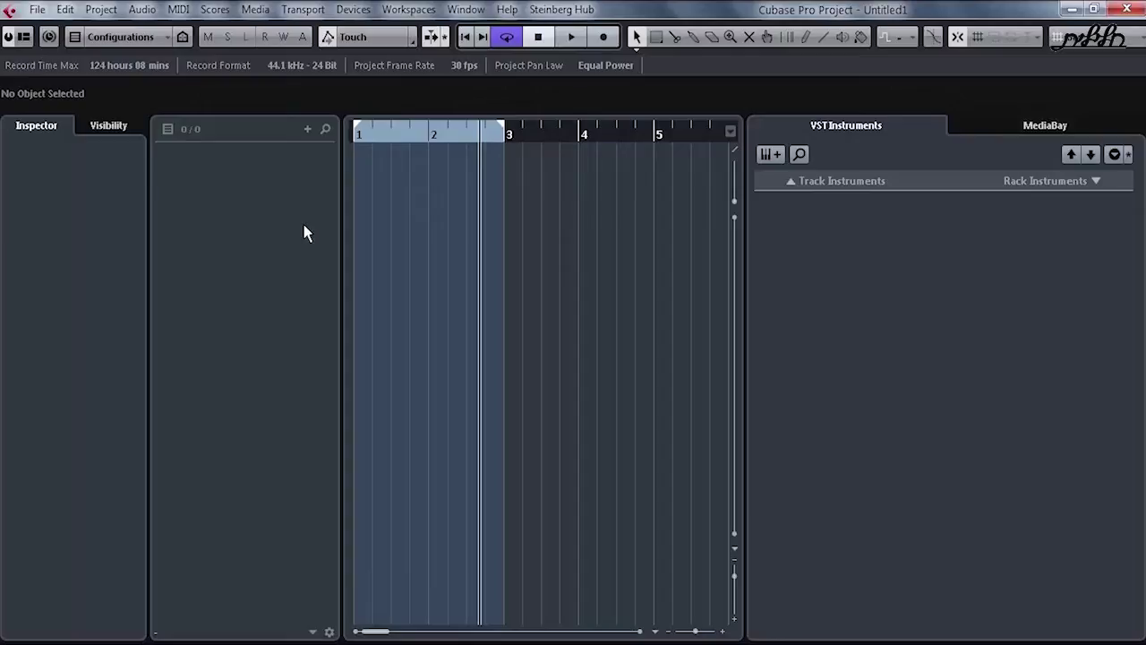
# Compare the docked rack's MediaBay and VST Instruments pages, ending on VST Instruments
pyautogui.click(964, 133)
pyautogui.click(927, 127)
pyautogui.click(1046, 122)
pyautogui.click(936, 127)
pyautogui.click(1046, 127)
pyautogui.click(878, 128)
# Open the MixConsole and compare its Visibility and Zones channel lists, ending on Zones
pyautogui.press('F3')
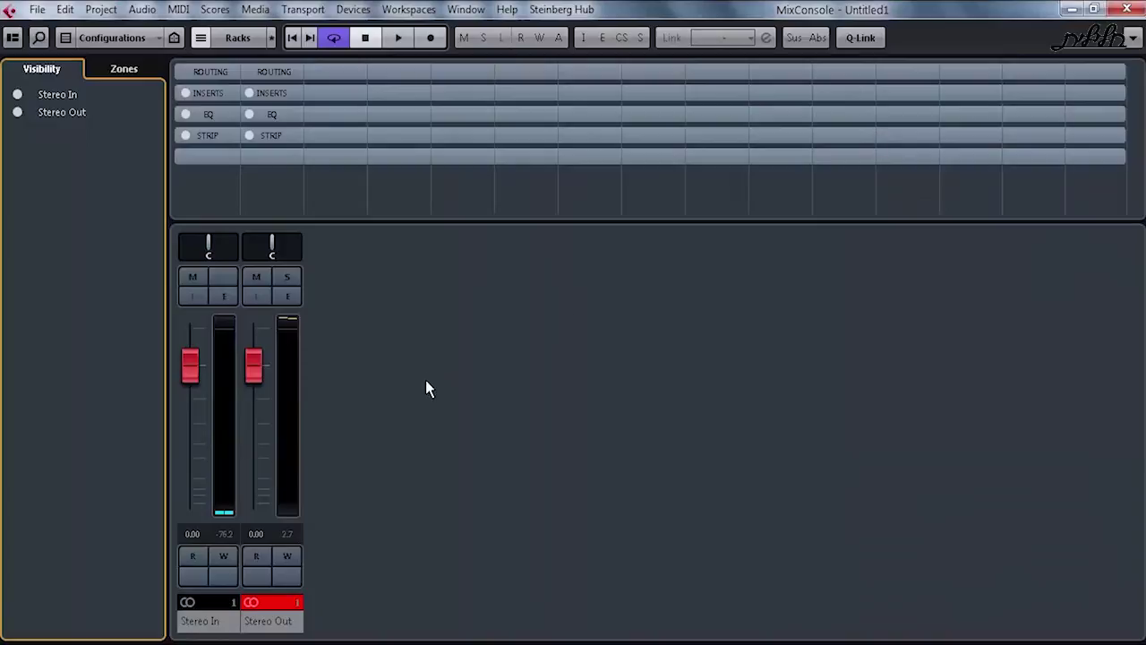
pyautogui.click(112, 66)
pyautogui.click(42, 71)
pyautogui.click(98, 68)
pyautogui.click(77, 70)
pyautogui.click(12, 67)
pyautogui.click(18, 68)
pyautogui.click(124, 71)
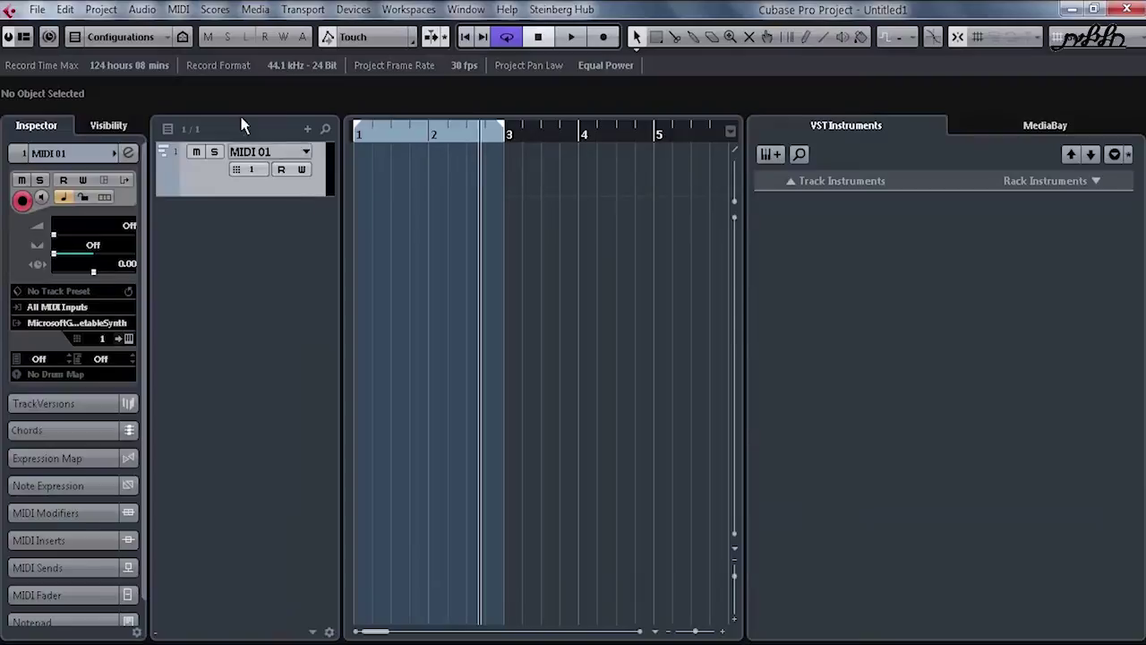
# Look at the MIDI 01 track's channel settings, close them and remove the track
pyautogui.click(129, 153)
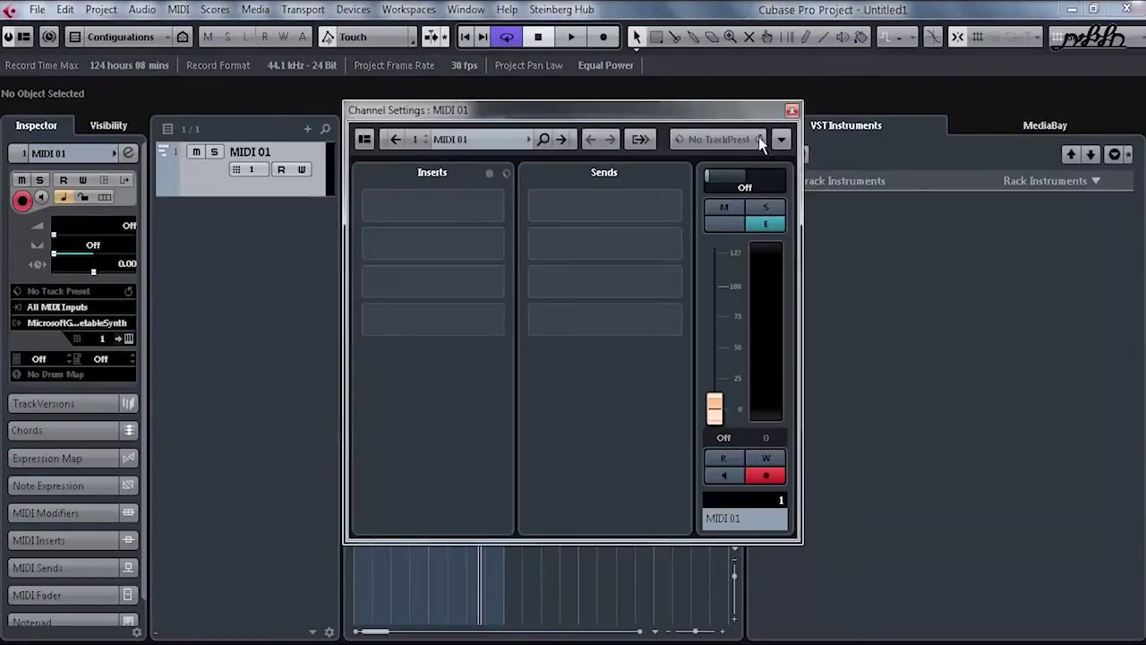
pyautogui.click(792, 111)
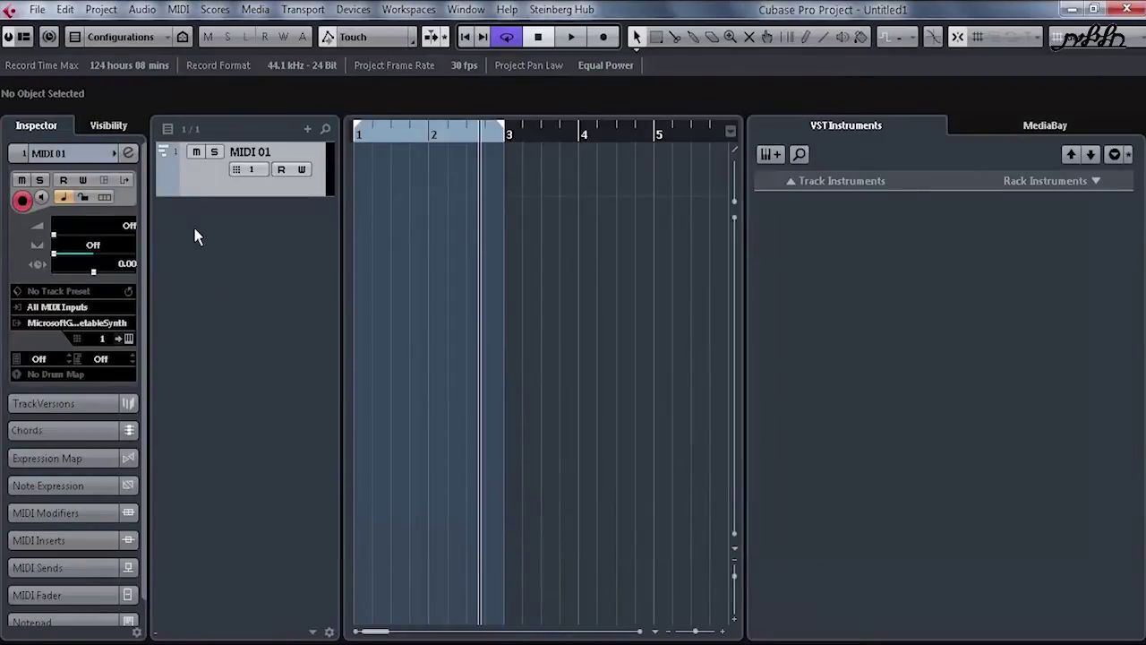
pyautogui.rightClick(190, 183)
pyautogui.click(309, 259)
# Add one mono audio track to the empty project
pyautogui.rightClick(206, 215)
pyautogui.click(260, 221)
pyautogui.click(732, 263)
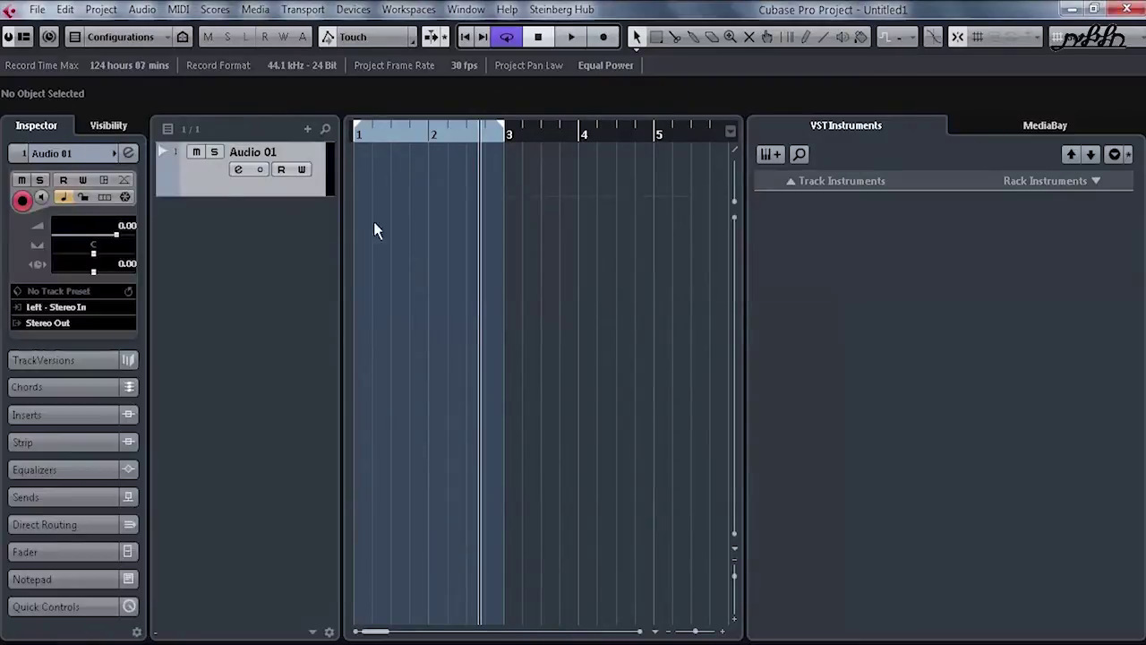
# Examine the audio track's channel settings, including Inserts, Strip, Equalizer, Sends and Cue Sends, and close them
pyautogui.click(128, 153)
pyautogui.click(242, 180)
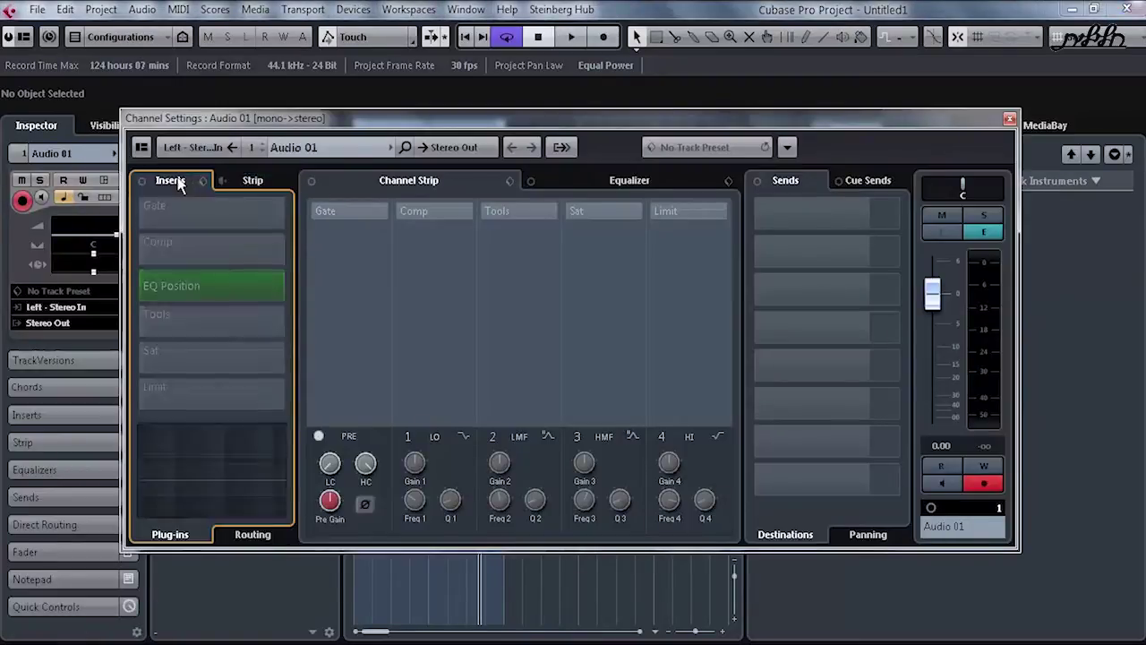
pyautogui.click(548, 183)
pyautogui.click(468, 185)
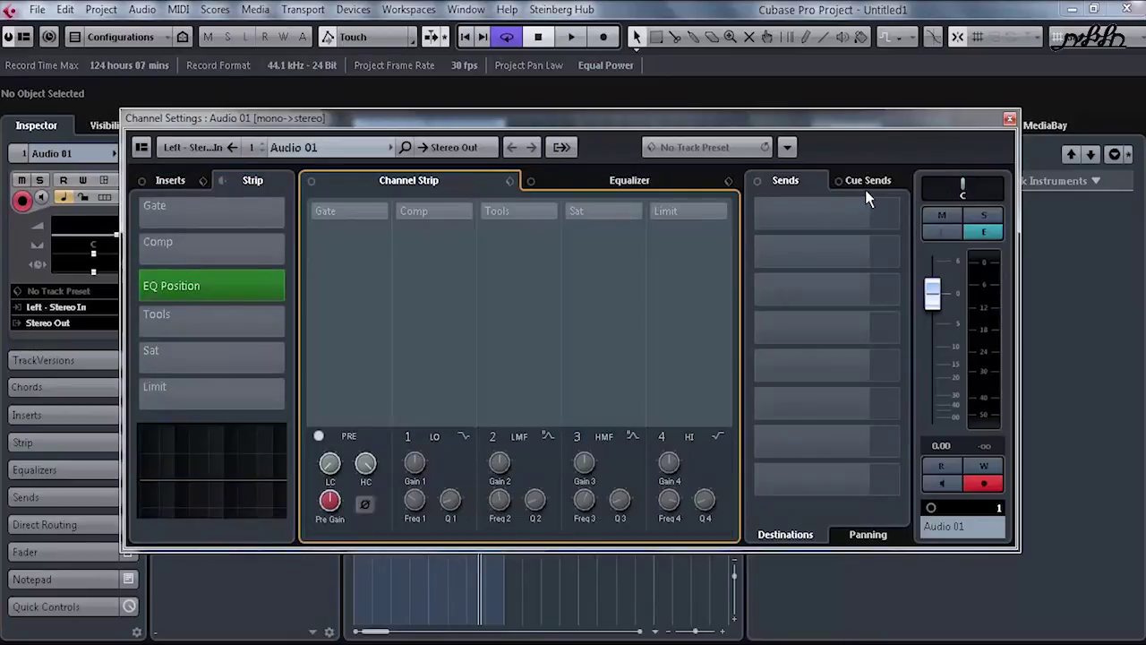
pyautogui.click(867, 183)
pyautogui.click(786, 181)
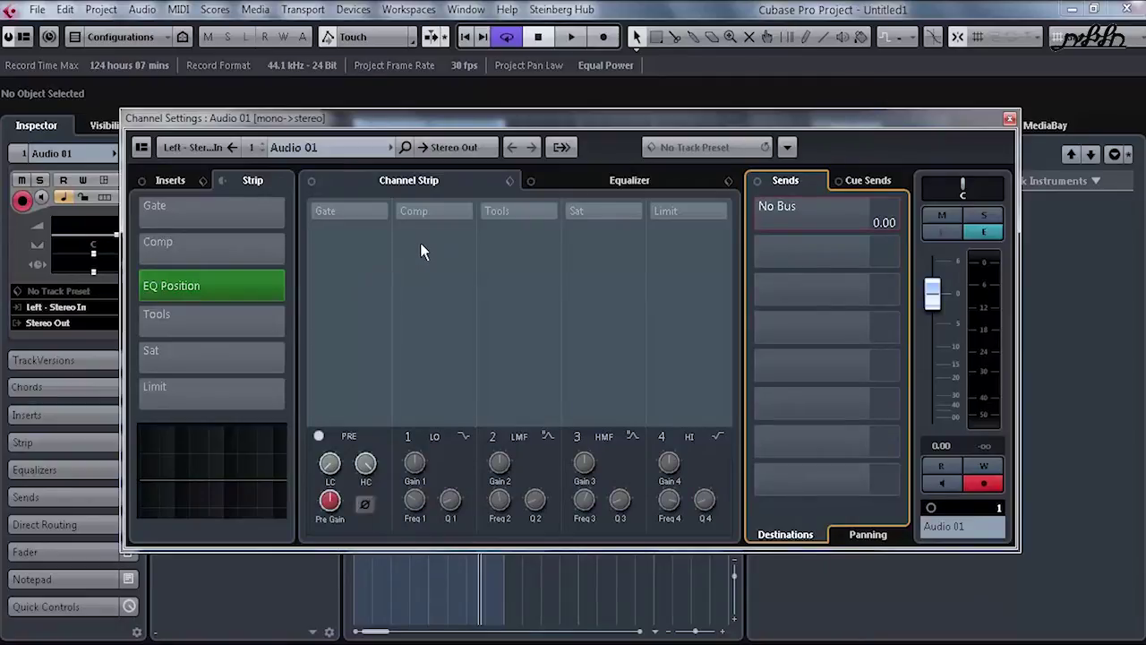
pyautogui.click(1009, 118)
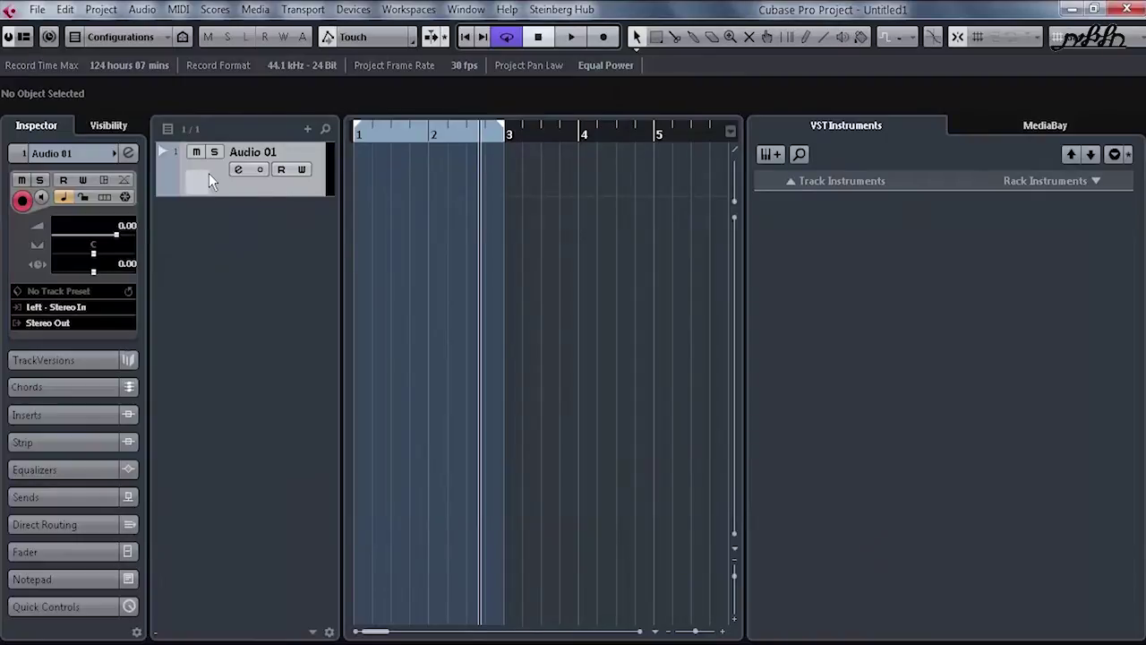
# Open VST Instruments as a separate window, examine its Track Instruments and Rack Instruments sections, and close it
pyautogui.click(974, 126)
pyautogui.click(815, 129)
pyautogui.press('F11')
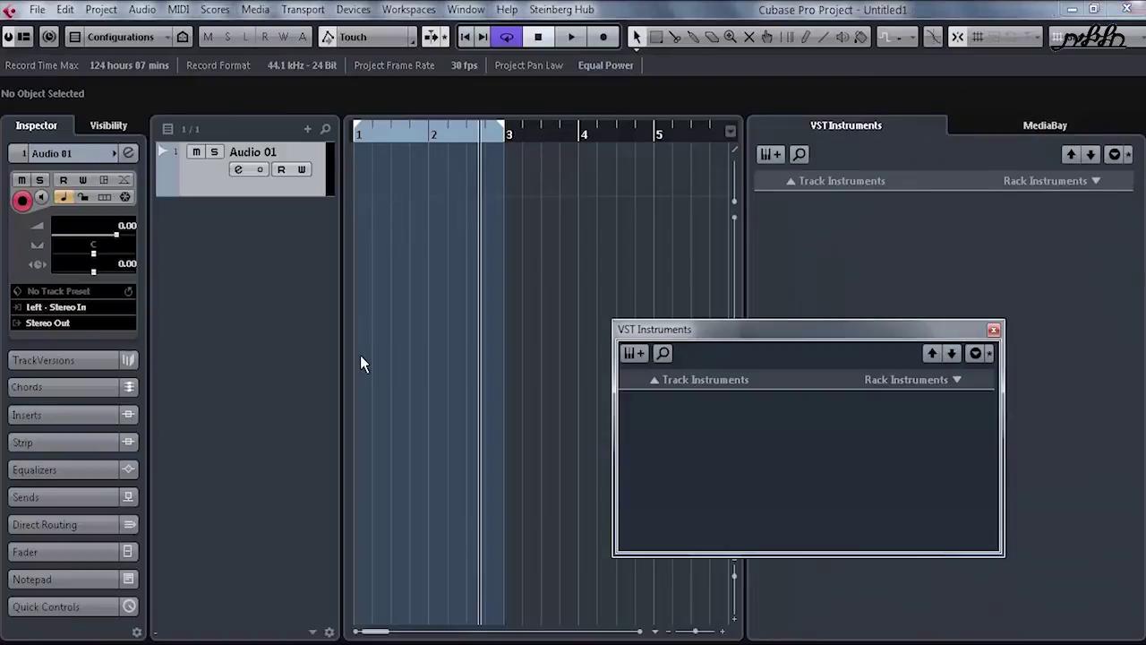
pyautogui.moveTo(717, 328); pyautogui.dragTo(268, 158)
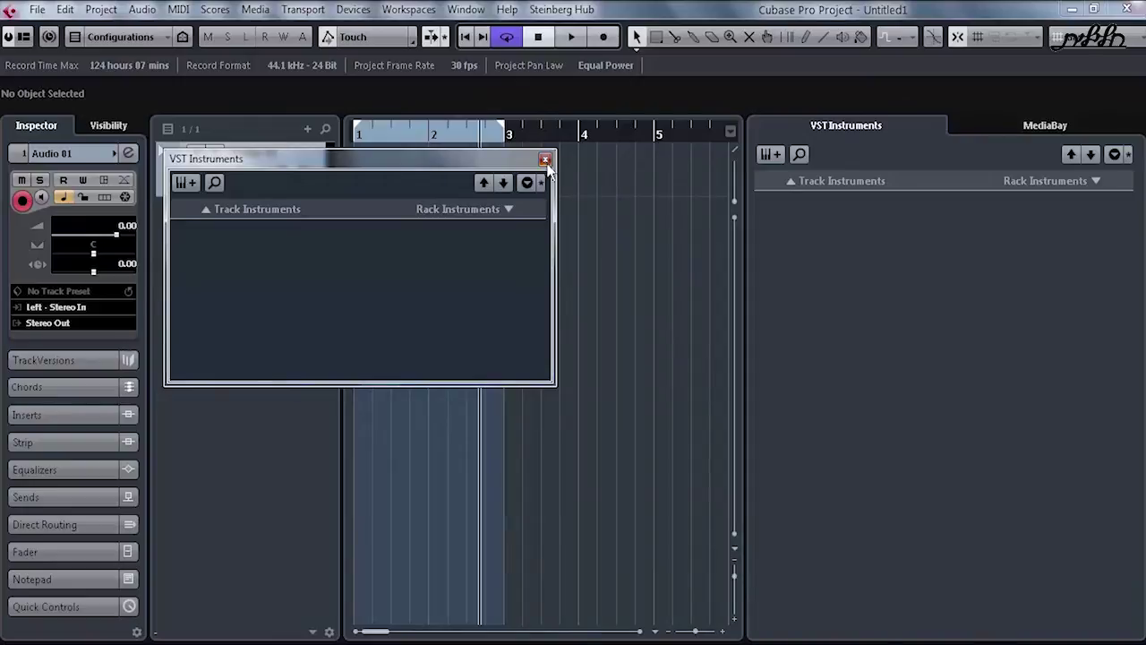
pyautogui.moveTo(466, 164); pyautogui.dragTo(593, 152)
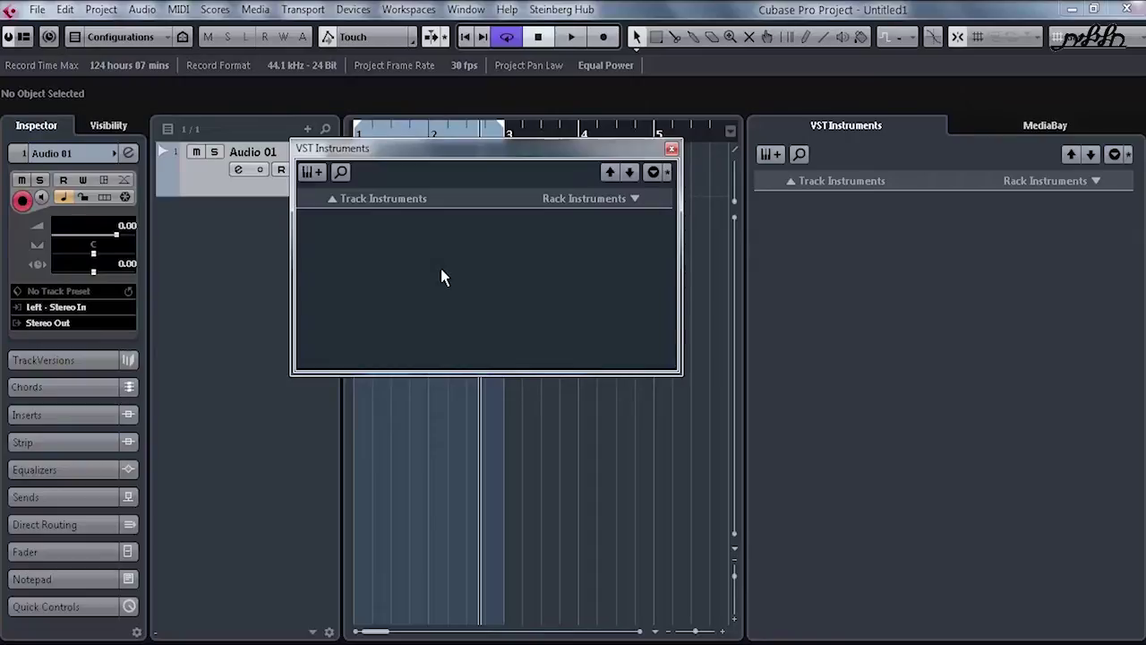
pyautogui.click(583, 201)
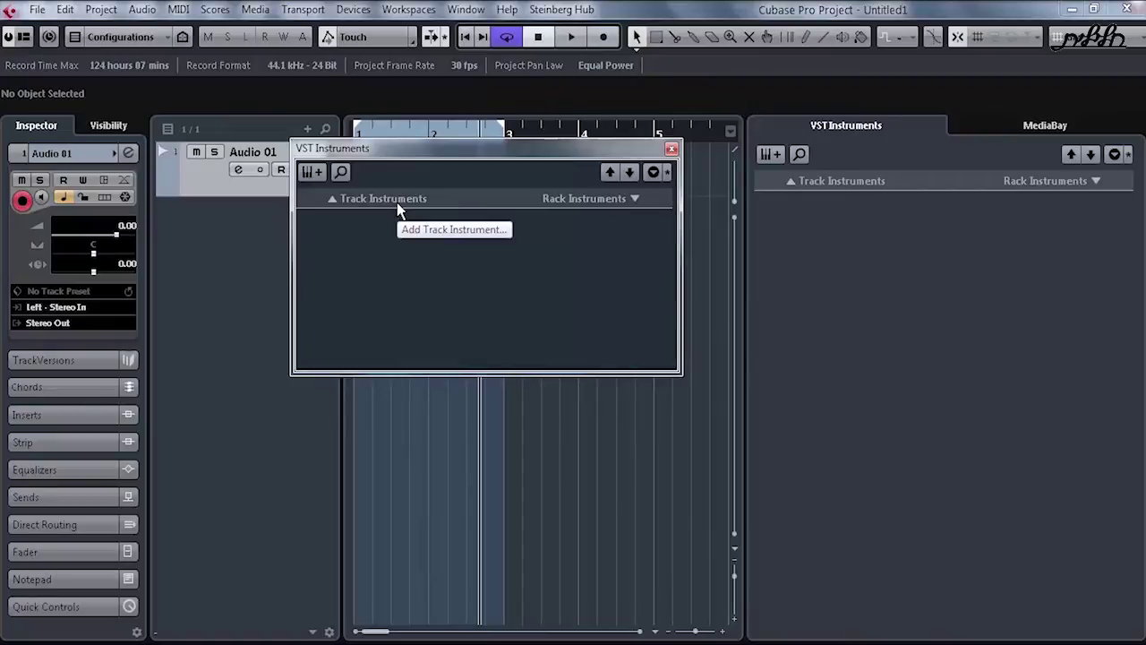
pyautogui.click(672, 147)
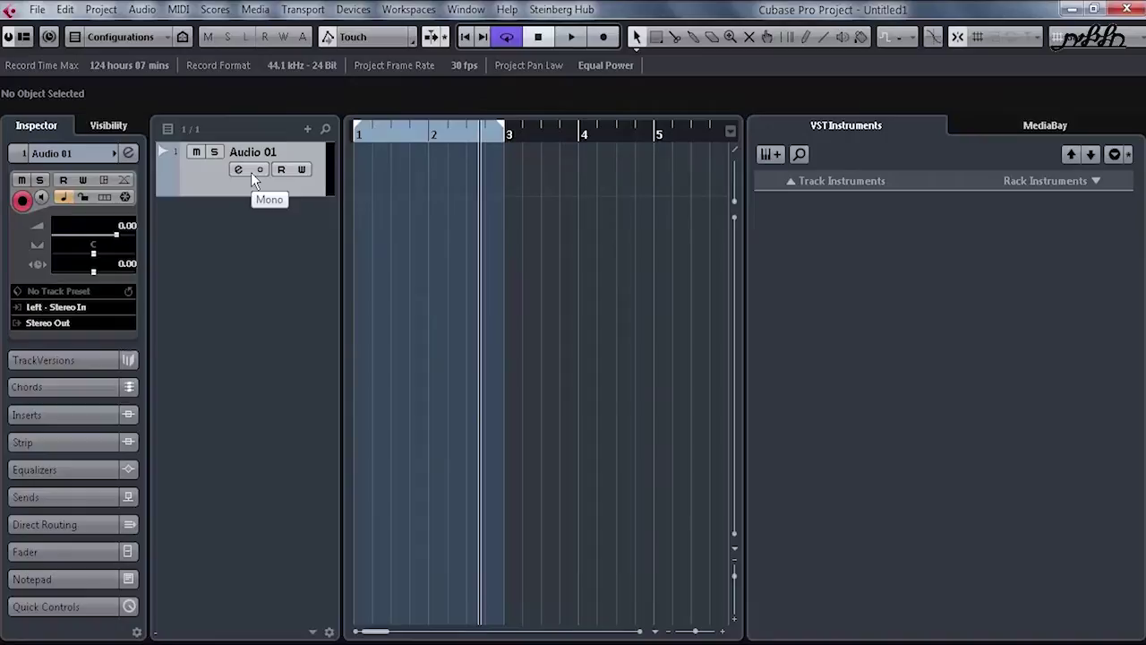
# Remove the Audio 01 track from the project
pyautogui.rightClick(195, 175)
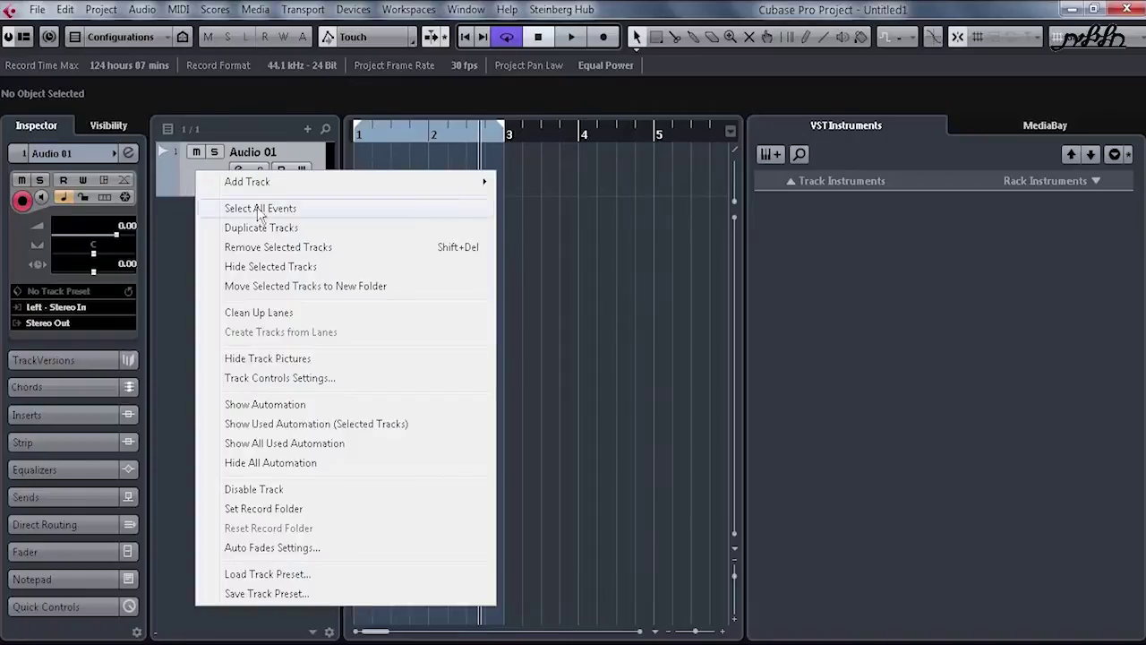
pyautogui.click(279, 250)
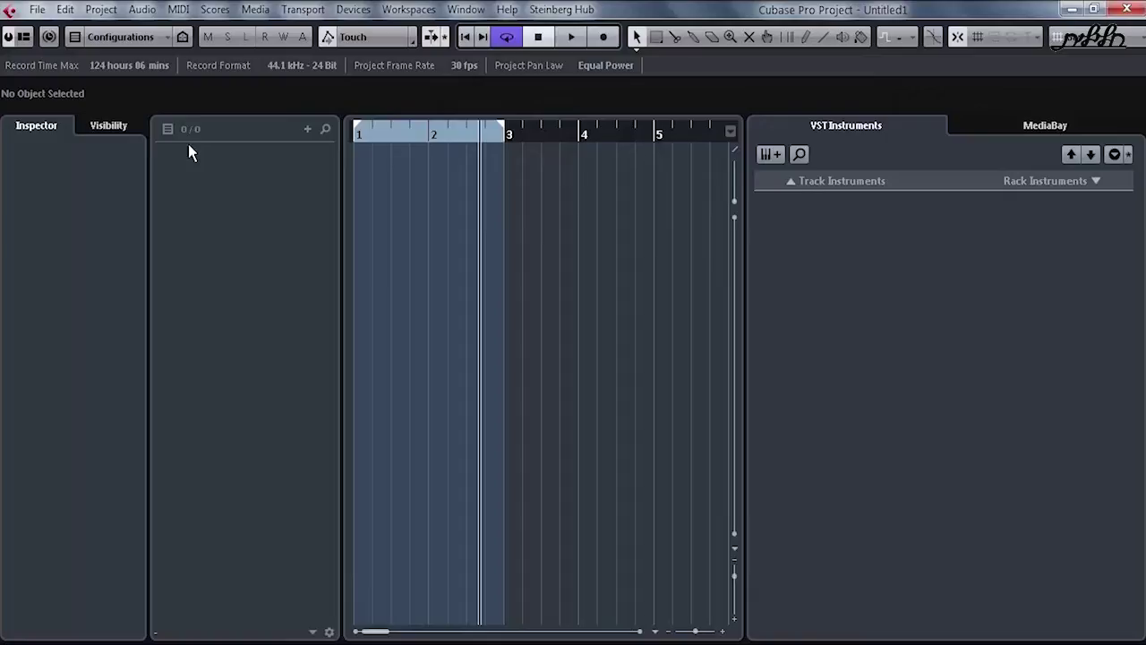
# Add one instrument track that uses Groove Agent SE as its VST instrument
pyautogui.rightClick(226, 192)
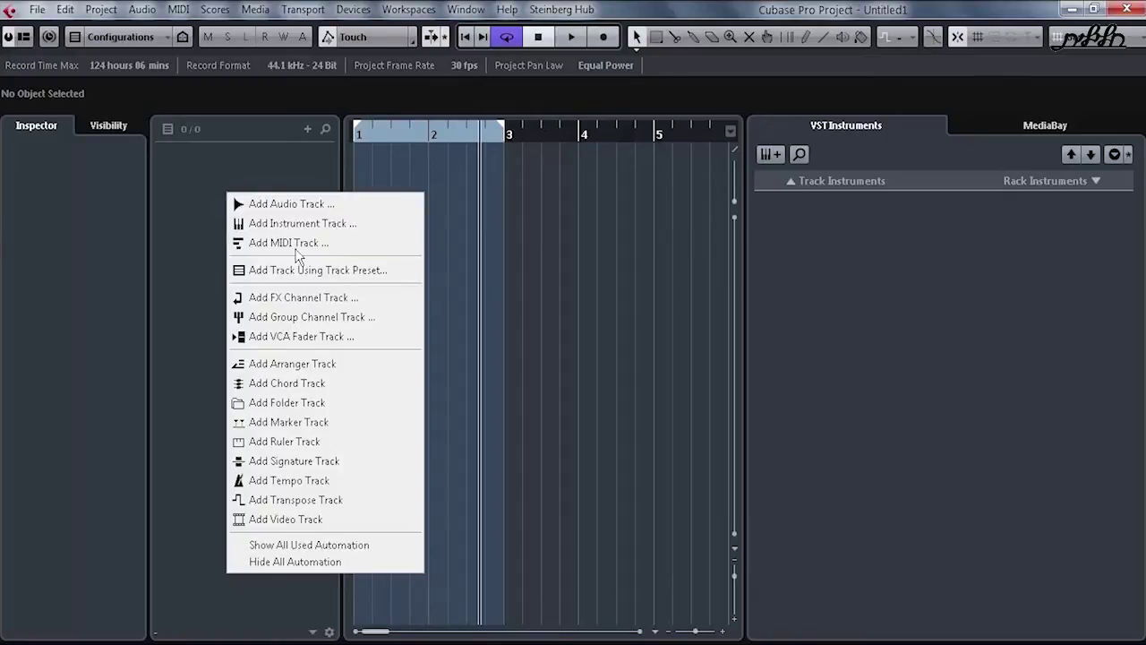
pyautogui.click(300, 222)
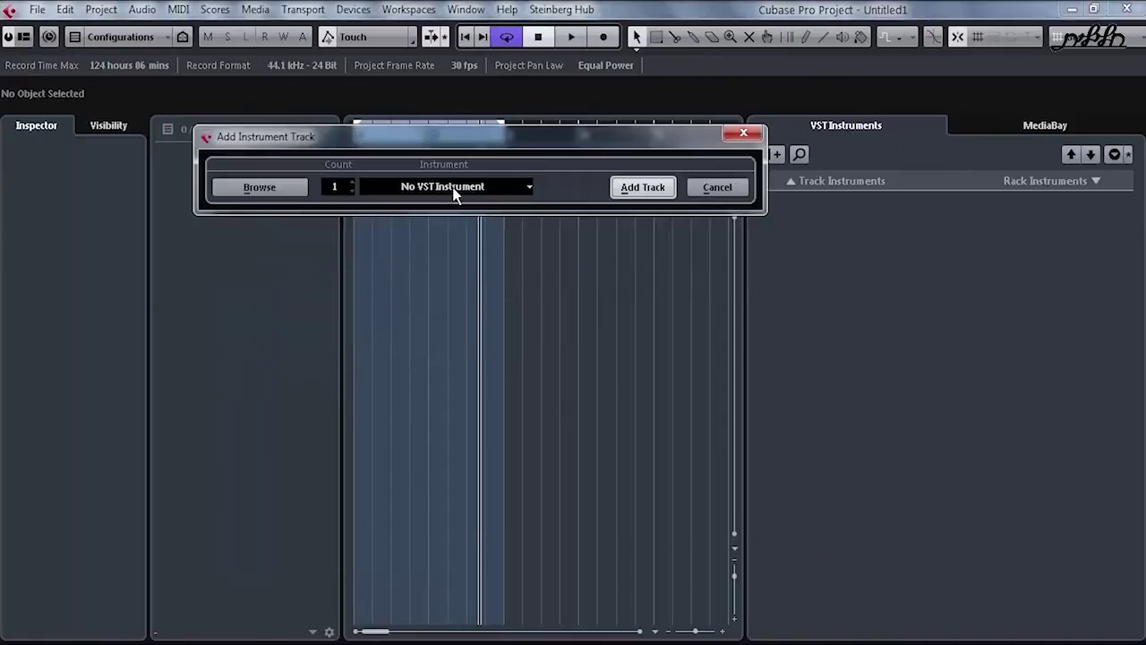
pyautogui.click(455, 190)
pyautogui.write('se')
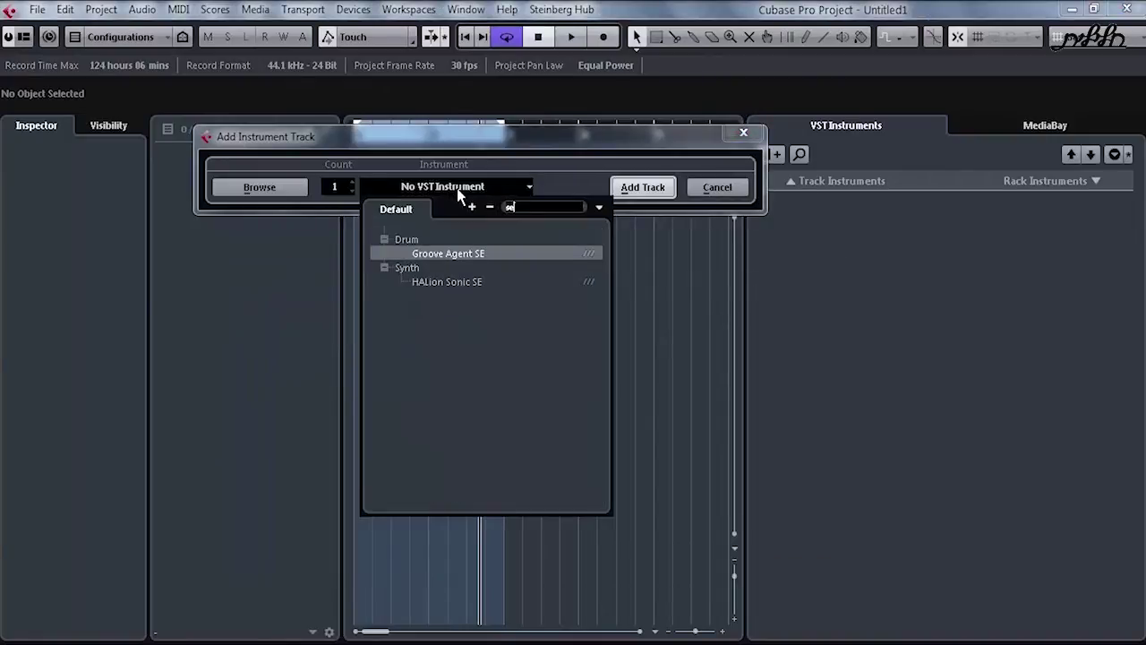
pyautogui.click(479, 254)
pyautogui.click(643, 187)
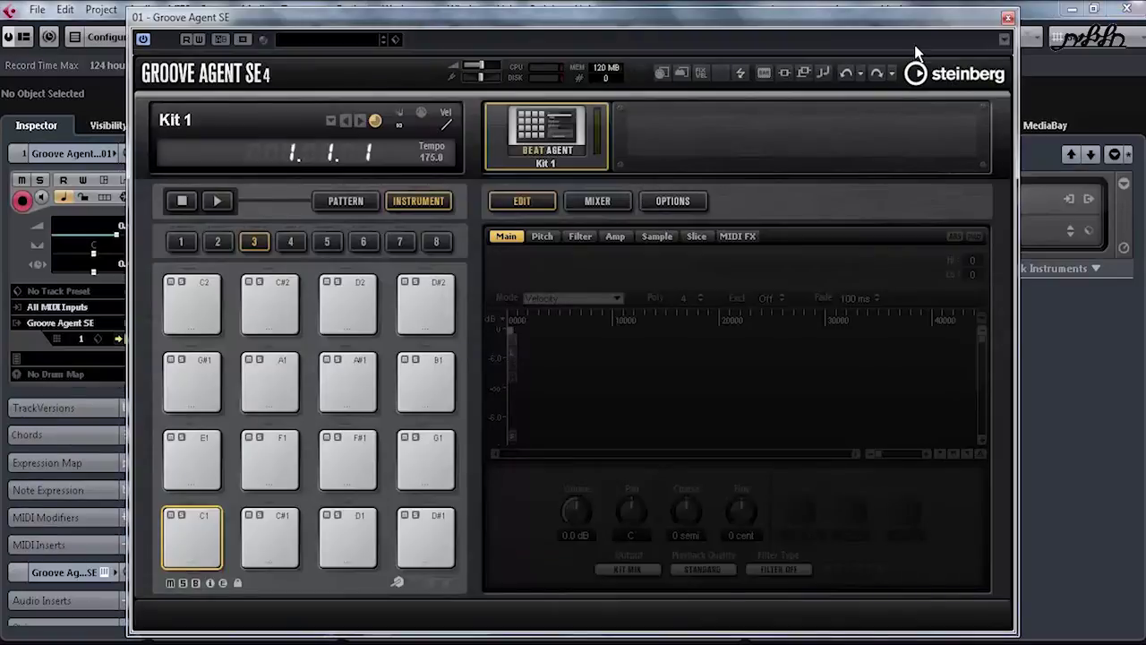
# Hide the docked rack and move the Groove Agent SE window clear of the Inspector and track list
pyautogui.moveTo(909, 29); pyautogui.dragTo(705, 163)
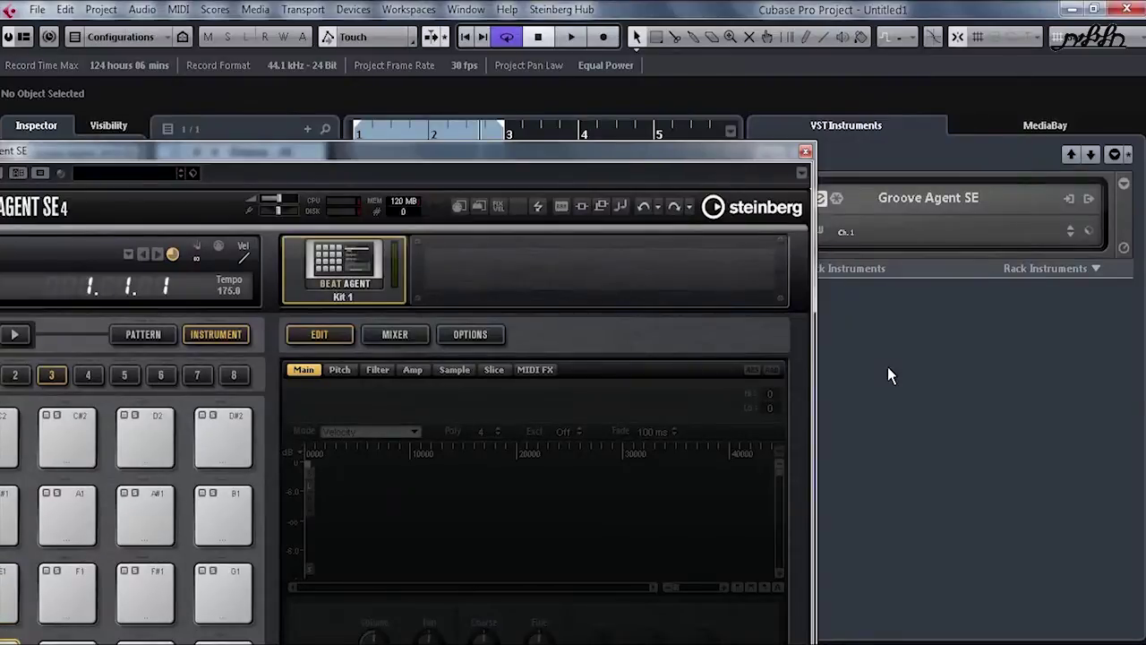
pyautogui.hotkey('ctrl', 'alt', 'r')
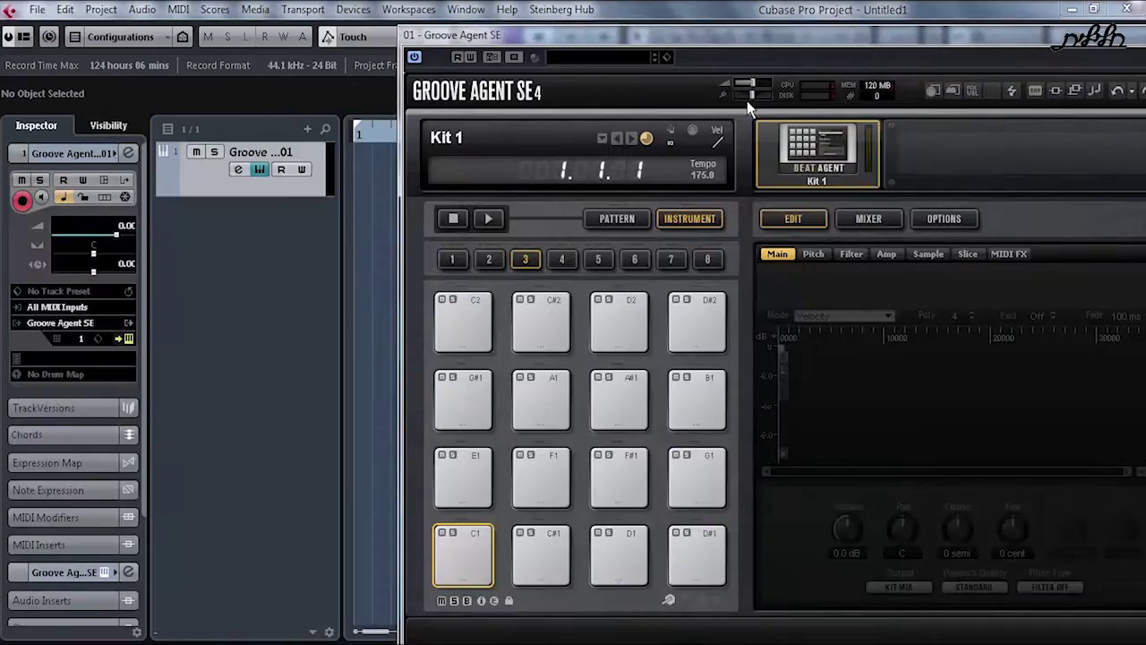
pyautogui.moveTo(743, 99)
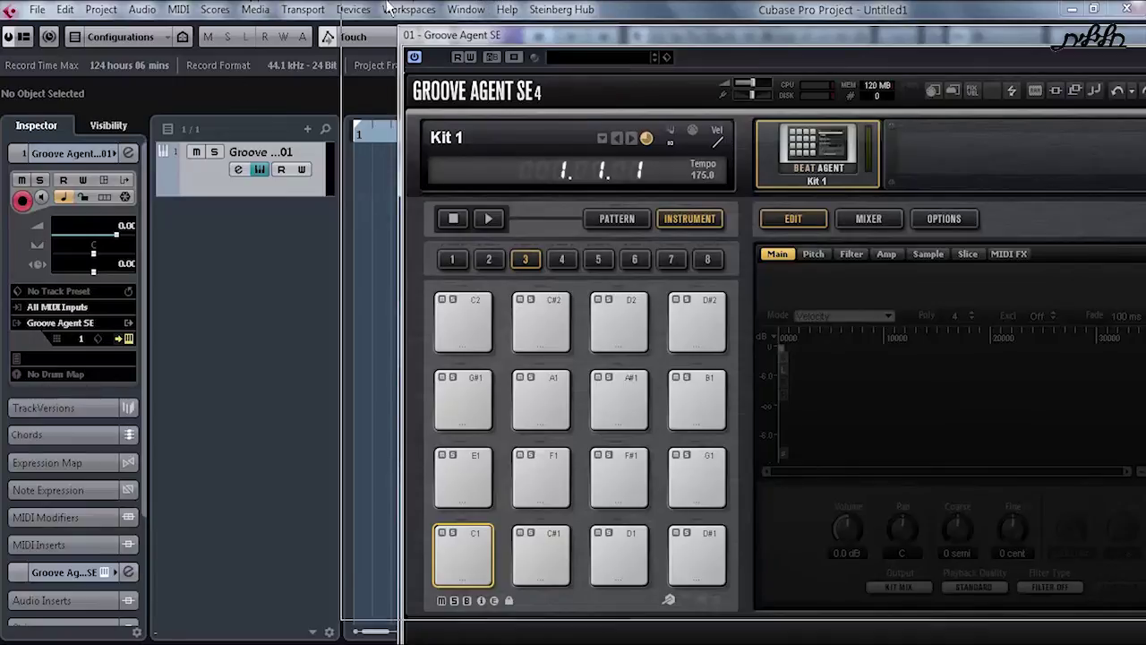
pyautogui.moveTo(416, 34); pyautogui.dragTo(280, 11)
pyautogui.moveTo(395, 31); pyautogui.dragTo(545, 34)
pyautogui.moveTo(618, 14); pyautogui.dragTo(618, 44)
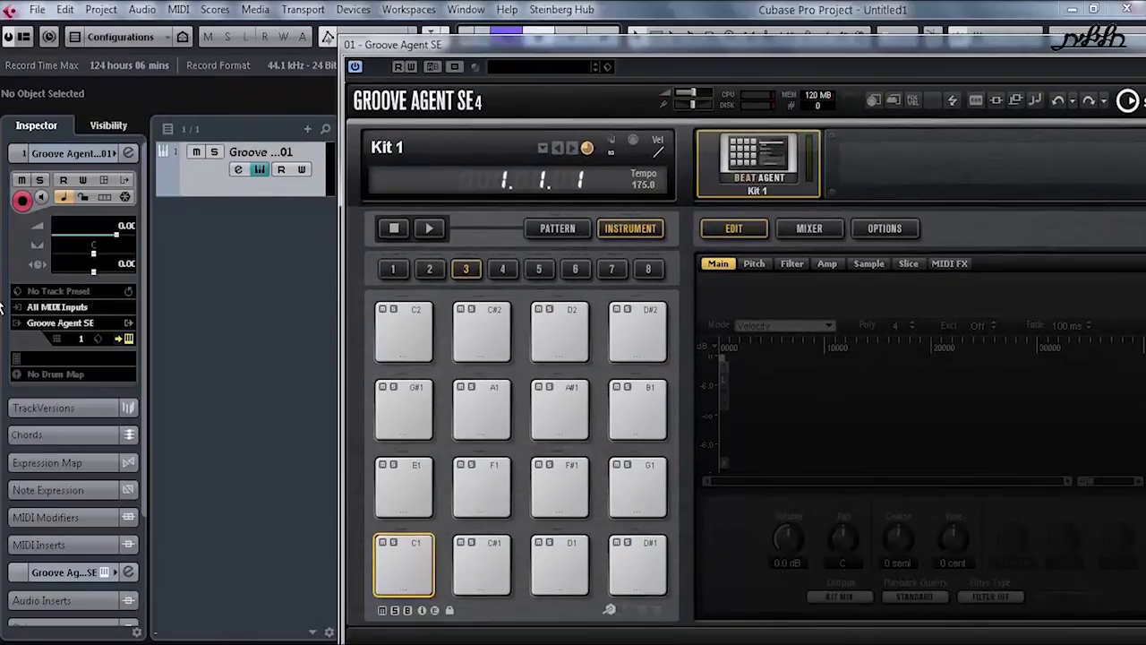
# Replace the track's instrument with HALion Sonic SE and move the plug-in window clear of the track list
pyautogui.click(55, 322)
pyautogui.write('se')
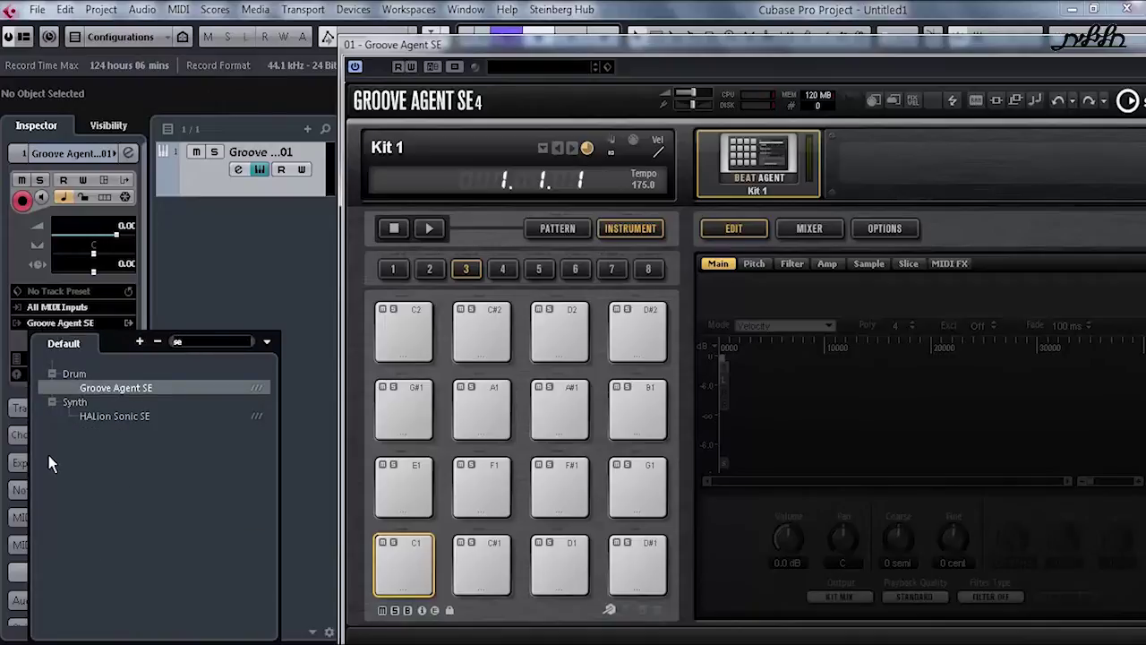
pyautogui.click(125, 418)
pyautogui.click(530, 370)
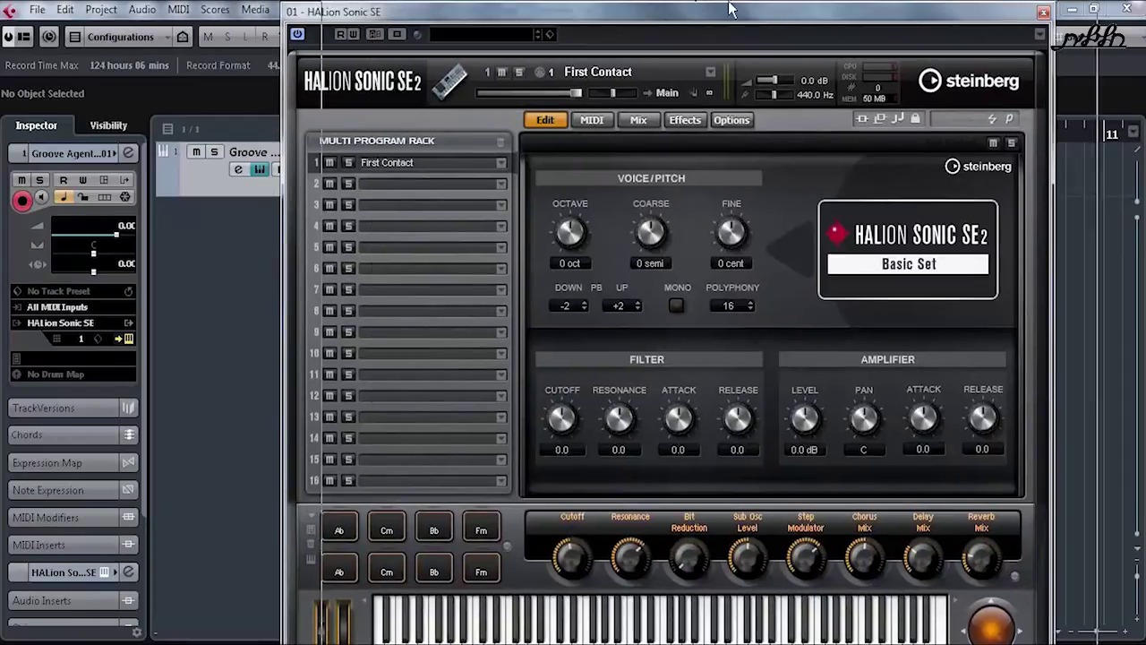
pyautogui.moveTo(638, 9); pyautogui.dragTo(877, 25)
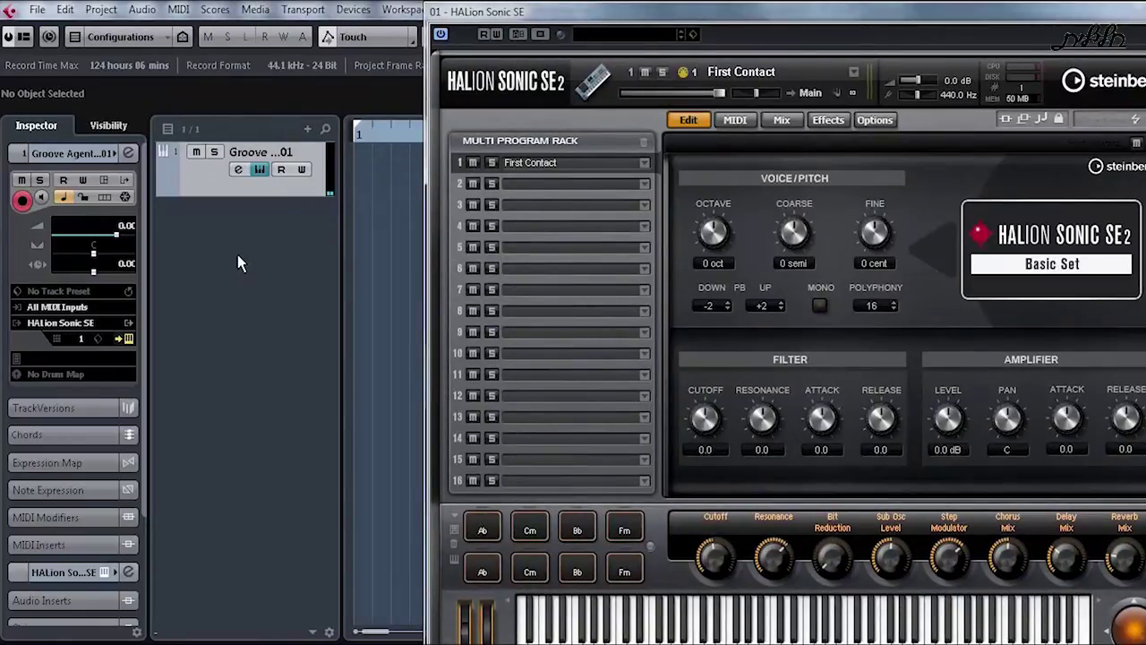
# Rename the instrument track as Piano
pyautogui.doubleClick(269, 152)
pyautogui.write('Piano')
pyautogui.press('Return')
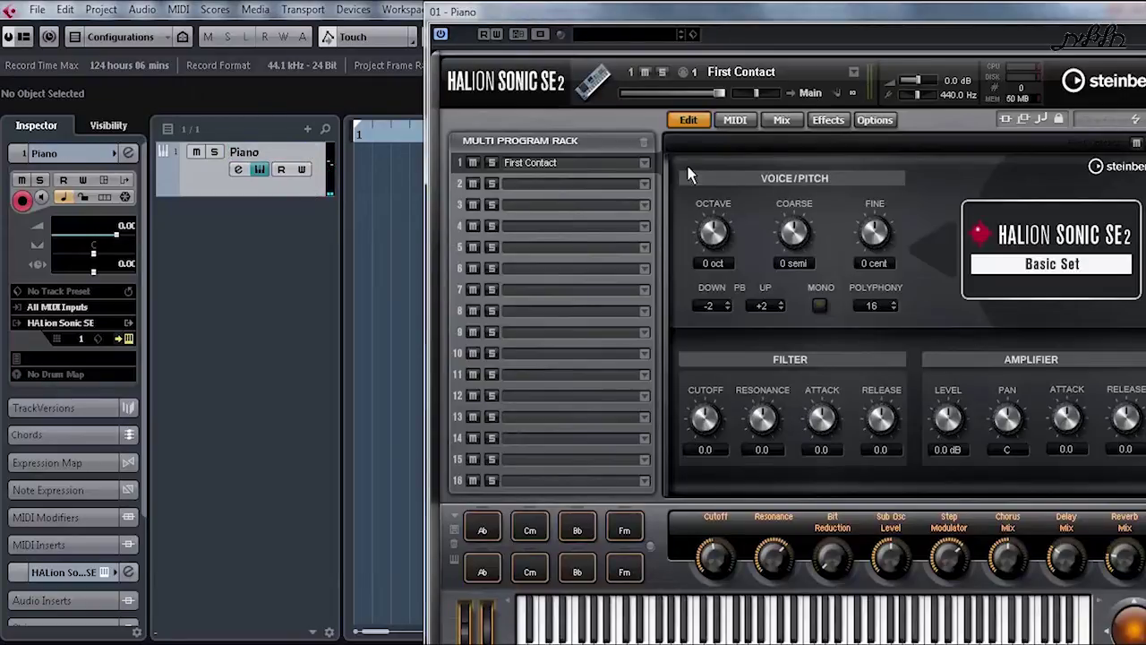
# Search HALion Sonic SE's programs for "yama" and load YAMAHA S90ES Piano into the first slot
pyautogui.click(646, 162)
pyautogui.write('yama')
pyautogui.click(496, 229)
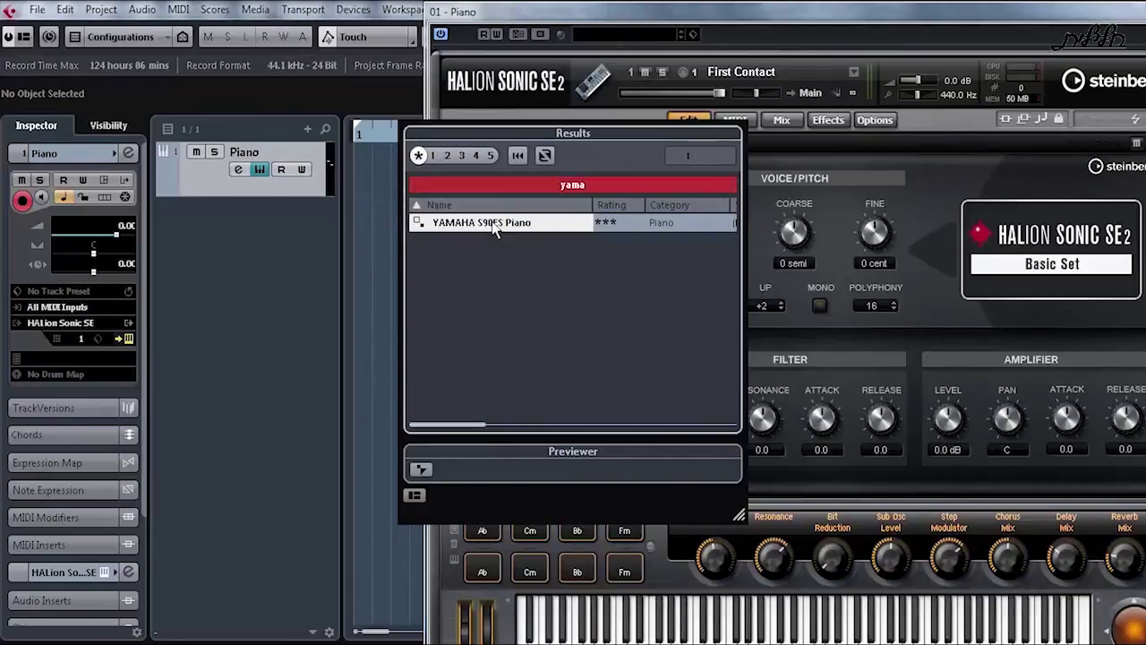
pyautogui.doubleClick(495, 225)
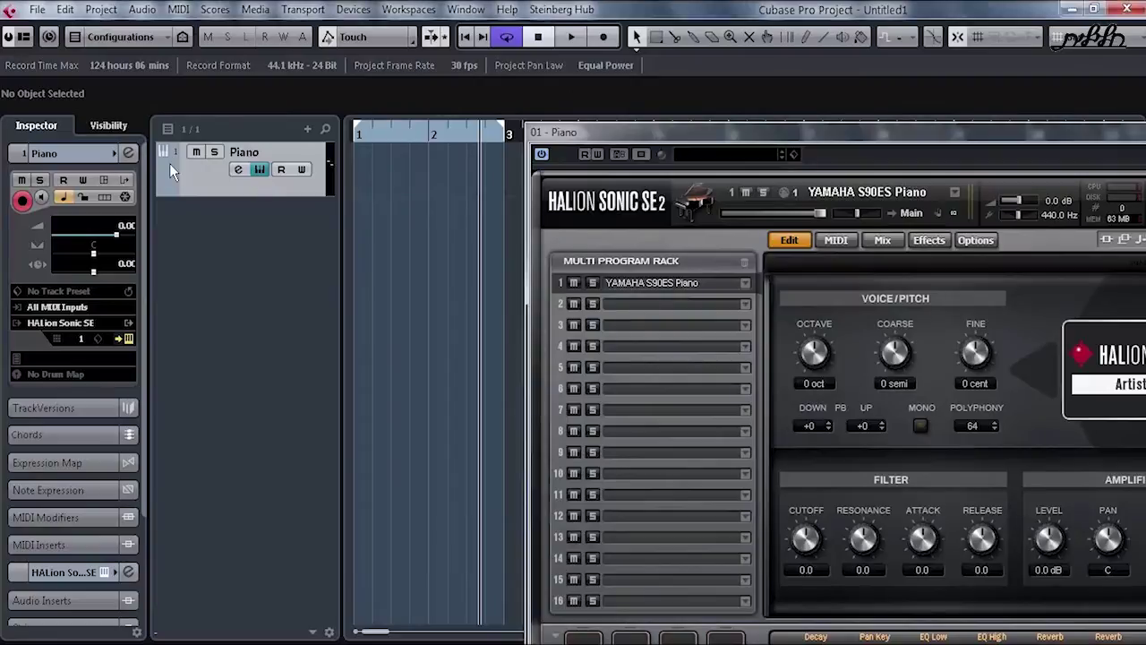
# Give the Piano track a yellow colour and an upright piano picture from the factory track pictures
pyautogui.click(169, 163)
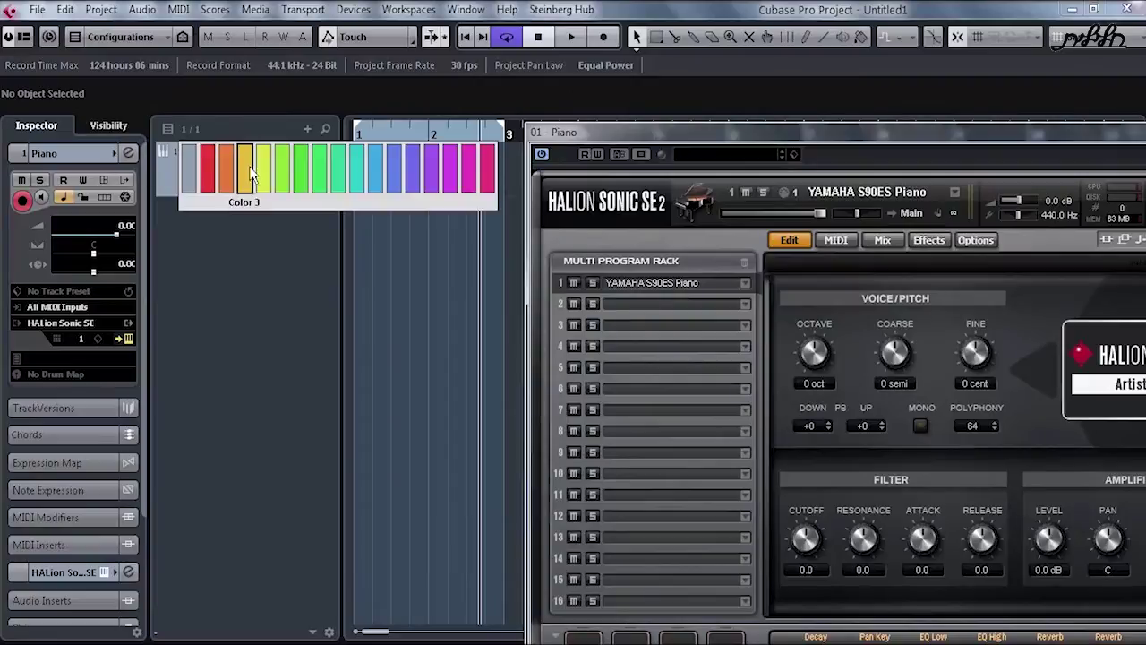
pyautogui.click(251, 173)
pyautogui.doubleClick(192, 181)
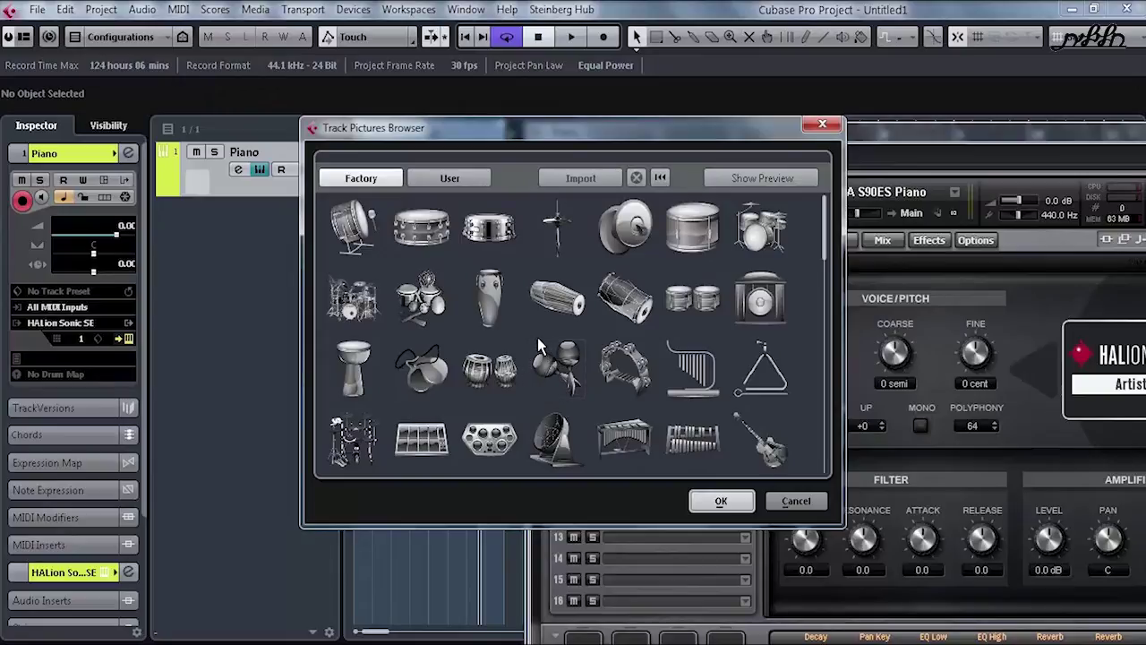
pyautogui.scroll(-8, 520, 334)
pyautogui.doubleClick(425, 403)
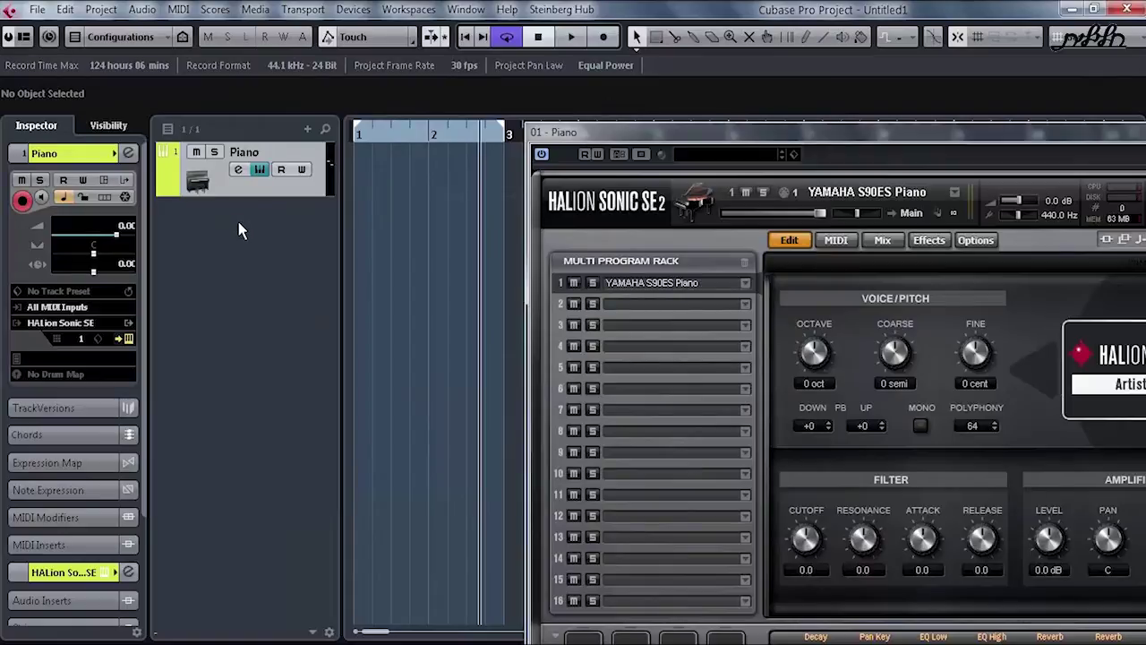
# Open the MixConsole to view the Piano track's channel
pyautogui.moveTo(256, 197)
pyautogui.mouseDown()
pyautogui.moveTo(255, 382)
pyautogui.moveTo(242, 212)
pyautogui.mouseUp()
pyautogui.press('F3')
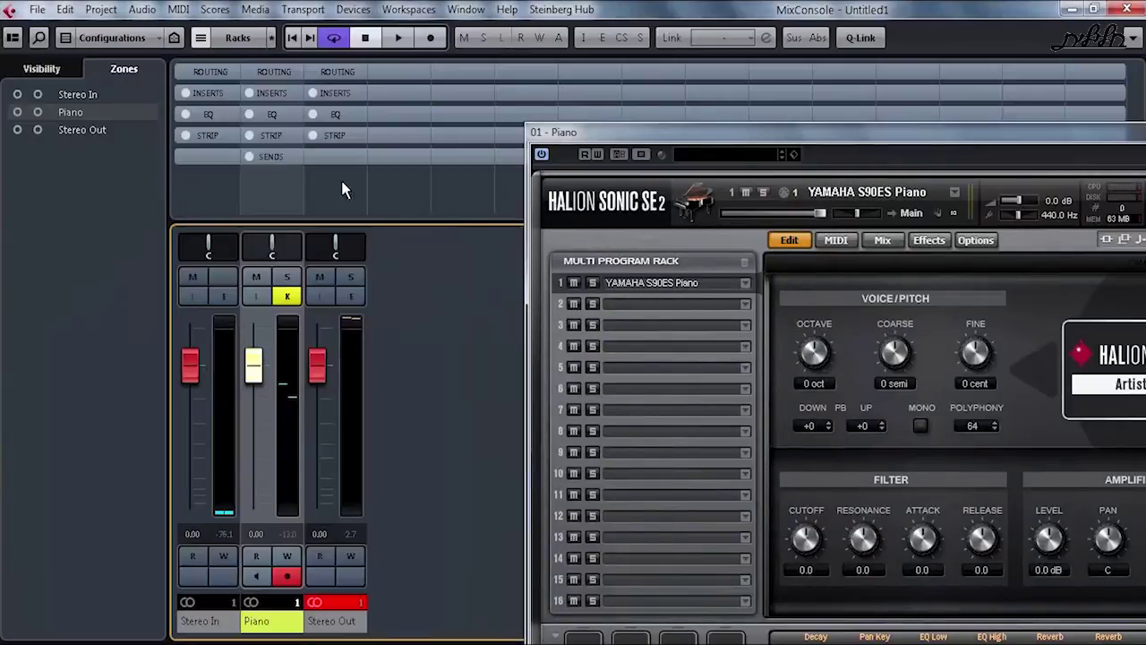
# Show the track pictures in the MixConsole and close it again
pyautogui.click(13, 37)
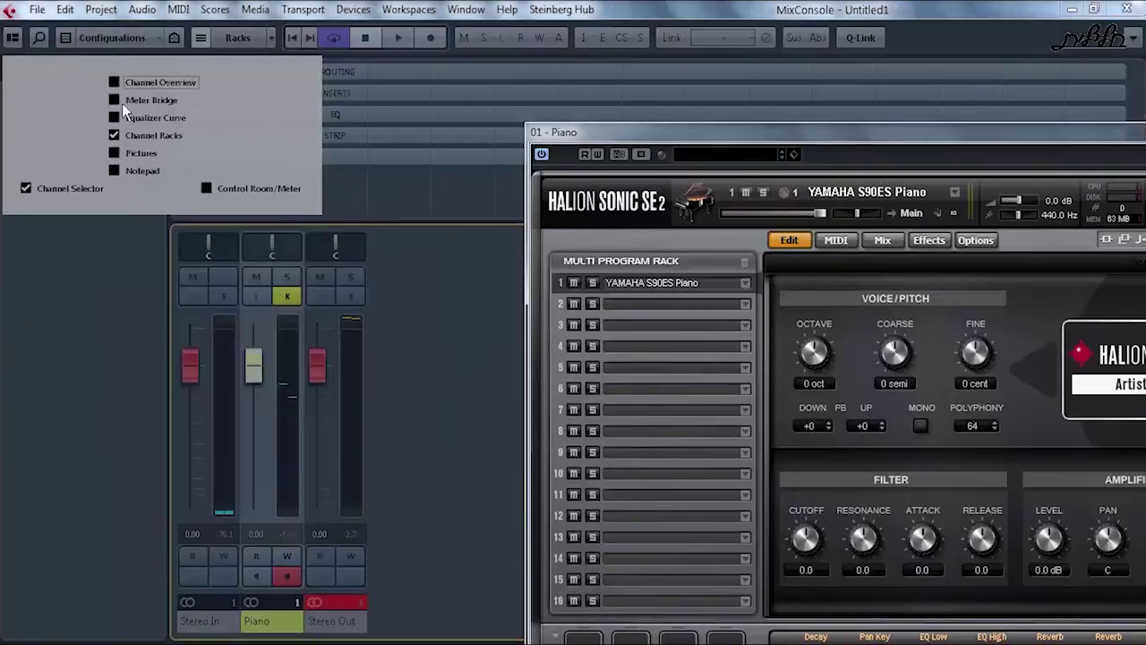
pyautogui.click(125, 153)
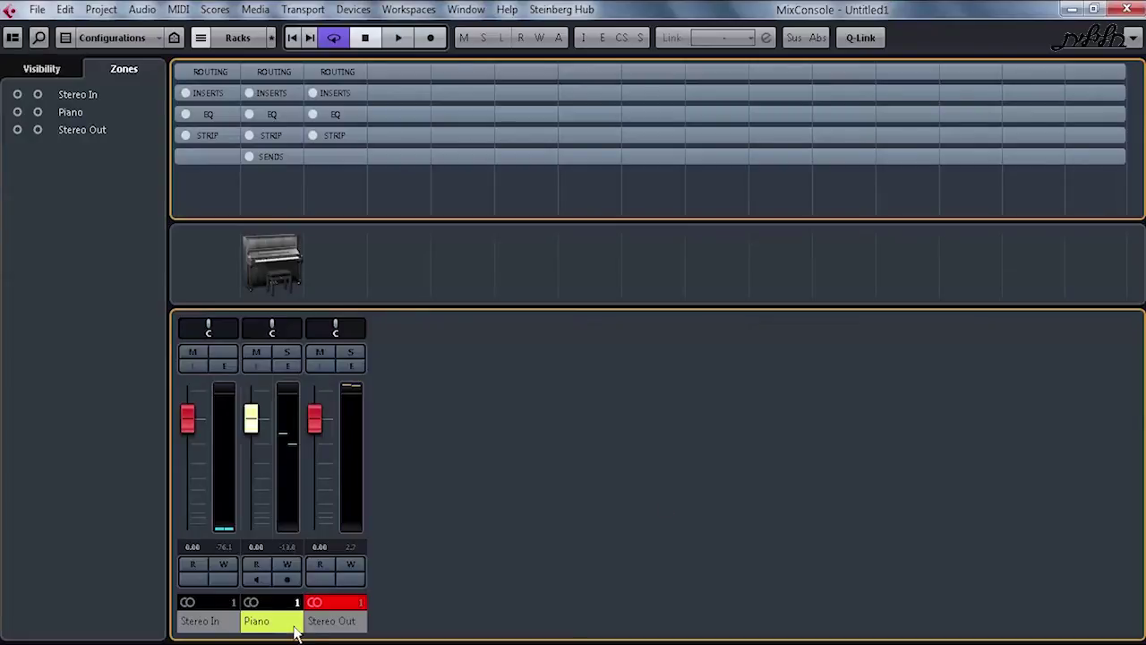
pyautogui.press('F3')
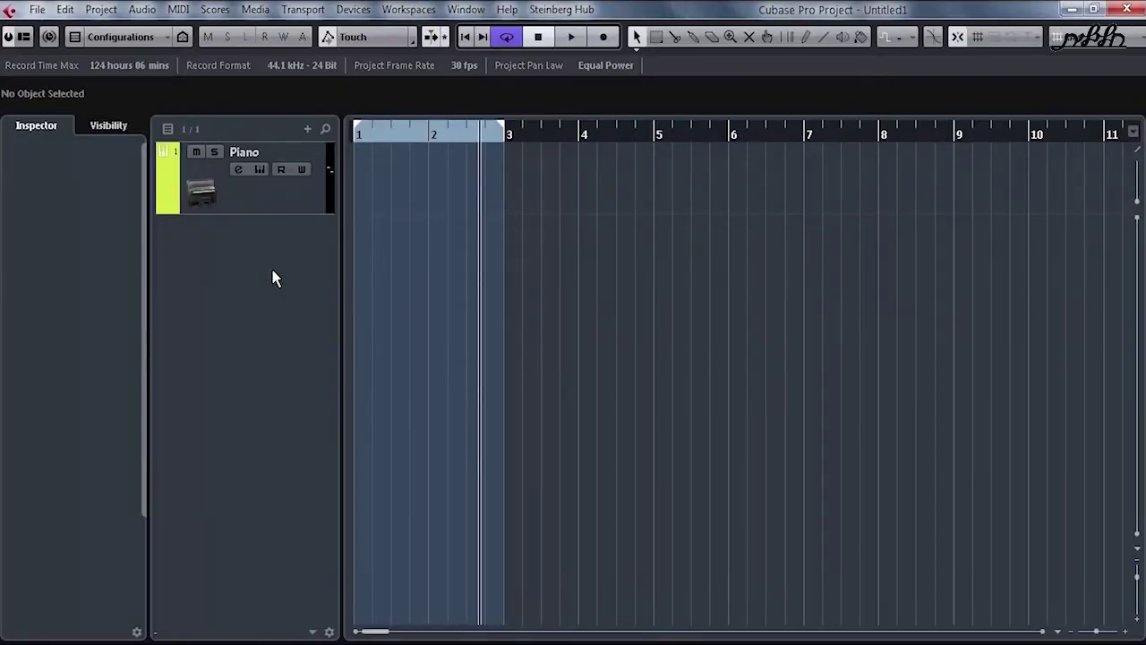
# Select the Piano track, view the VST Instruments window and its list of available rack instruments, and close it without adding one
pyautogui.click(276, 197)
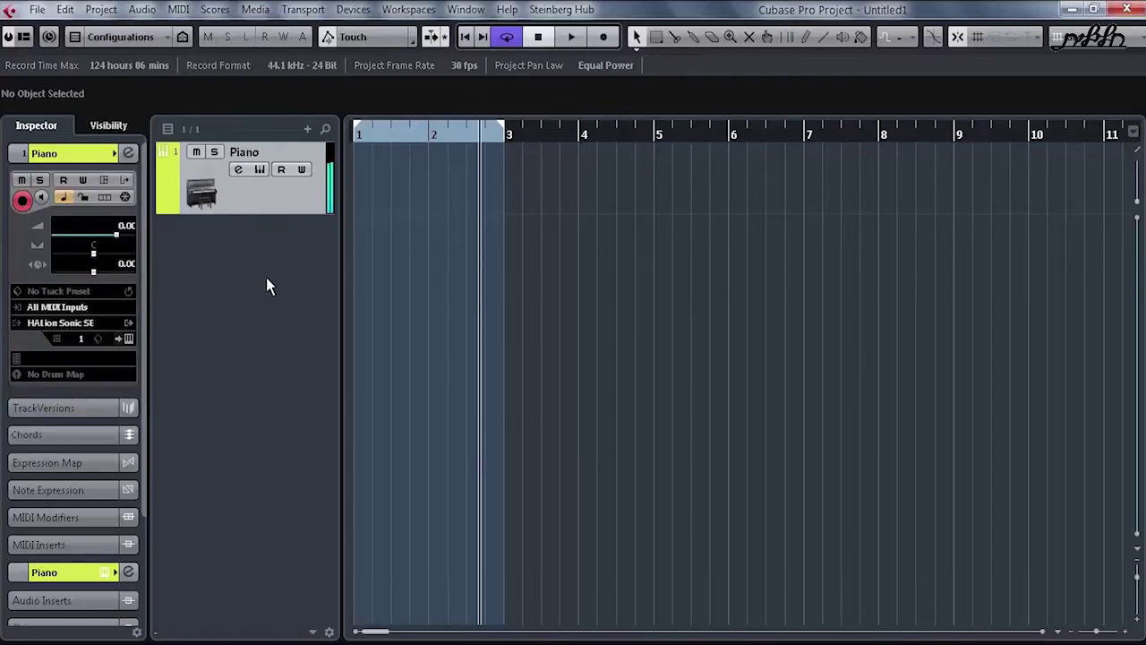
pyautogui.press('F11')
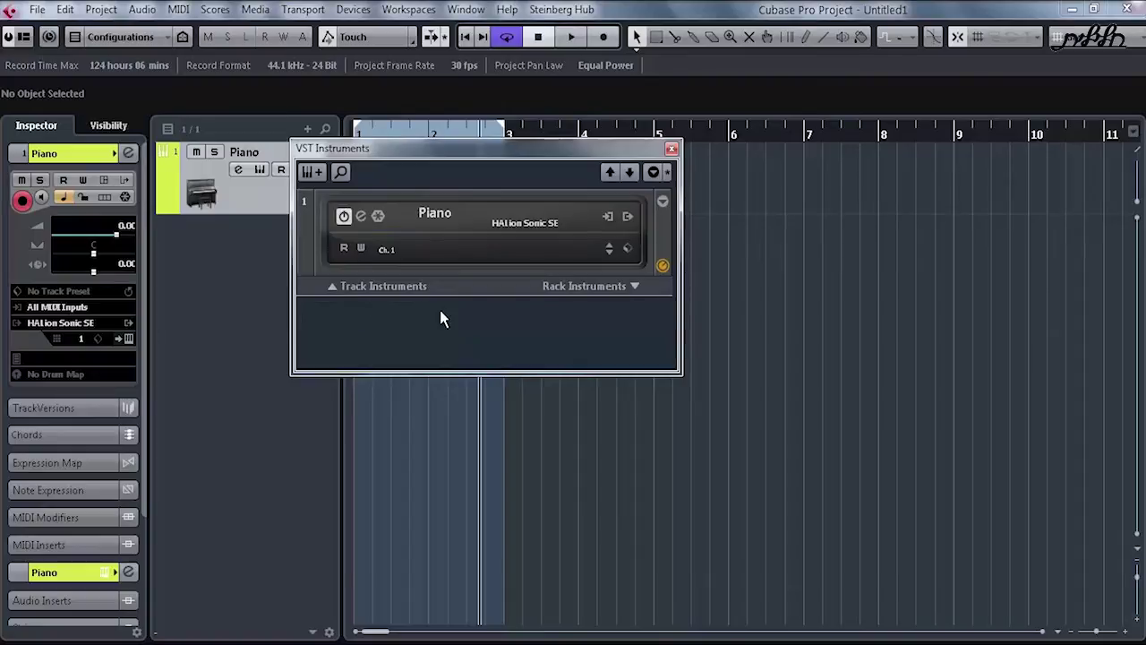
pyautogui.click(371, 285)
pyautogui.click(580, 288)
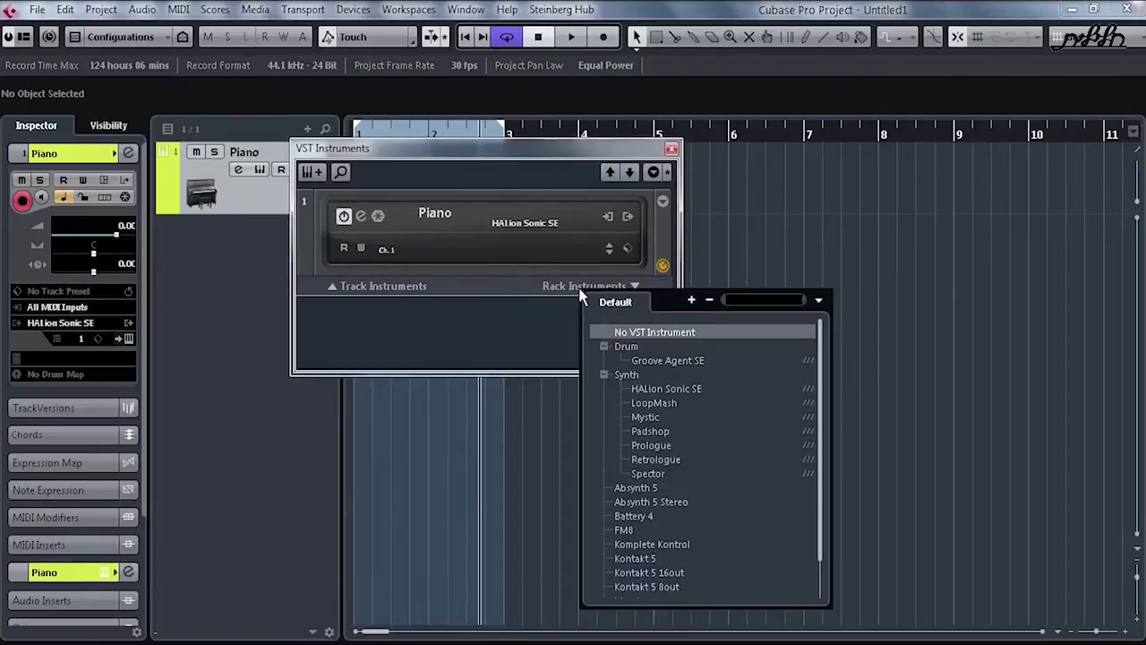
pyautogui.click(810, 180)
pyautogui.click(672, 148)
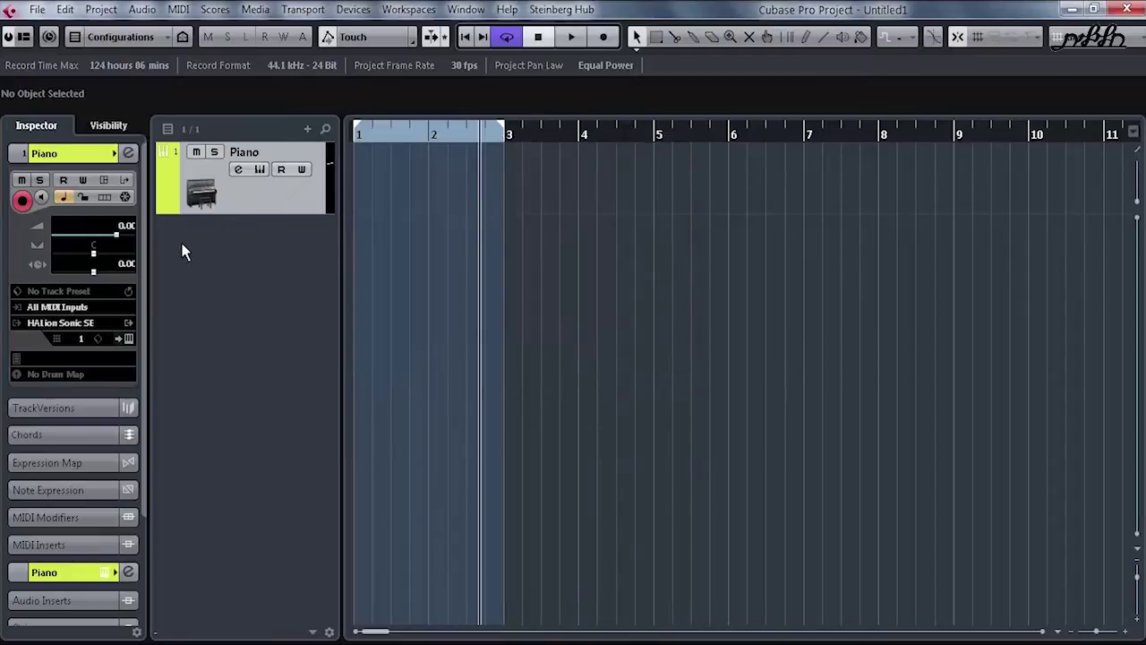
# Add a MIDI track below the Piano track and route its output to 01. Piano - MIDI
pyautogui.doubleClick(232, 278)
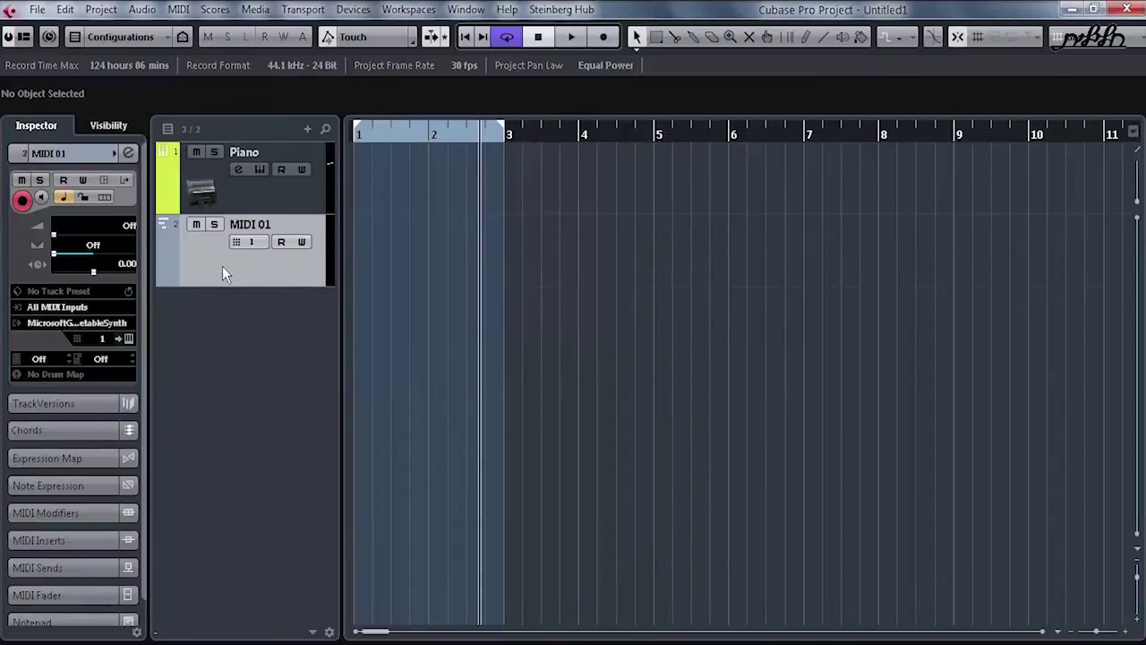
pyautogui.click(116, 324)
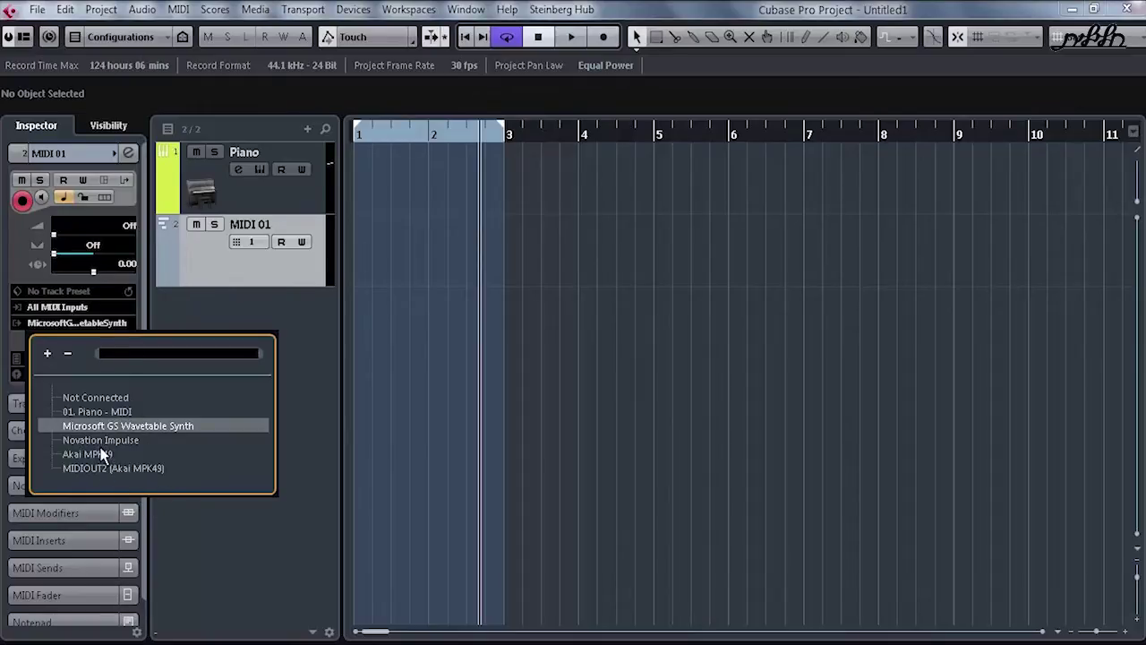
pyautogui.click(100, 413)
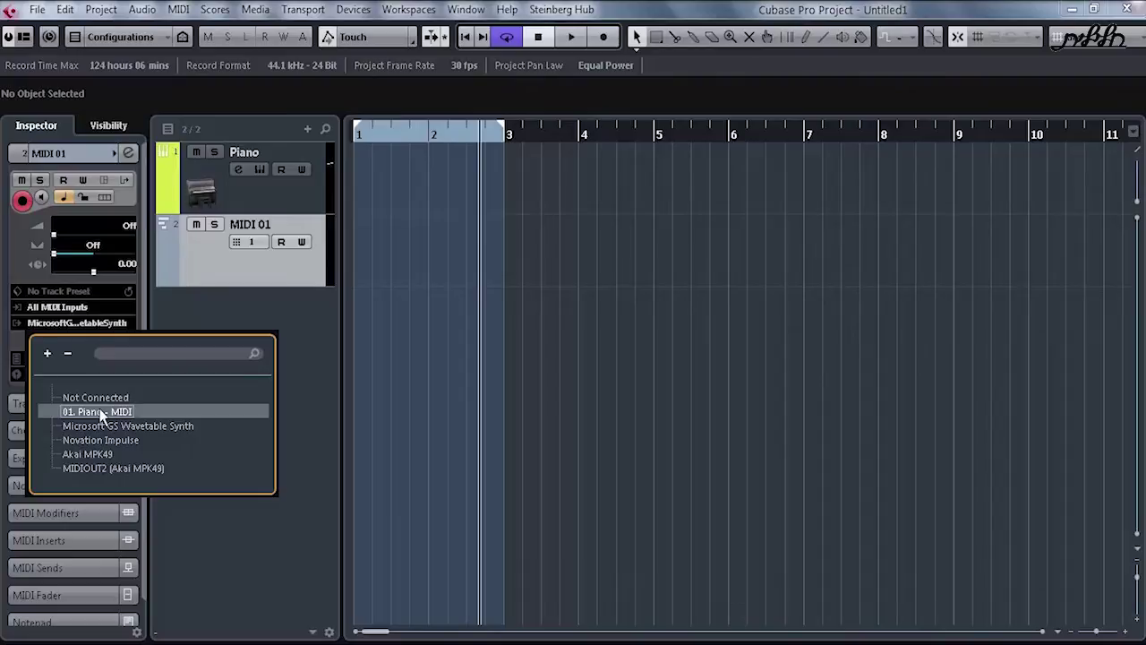
pyautogui.click(101, 413)
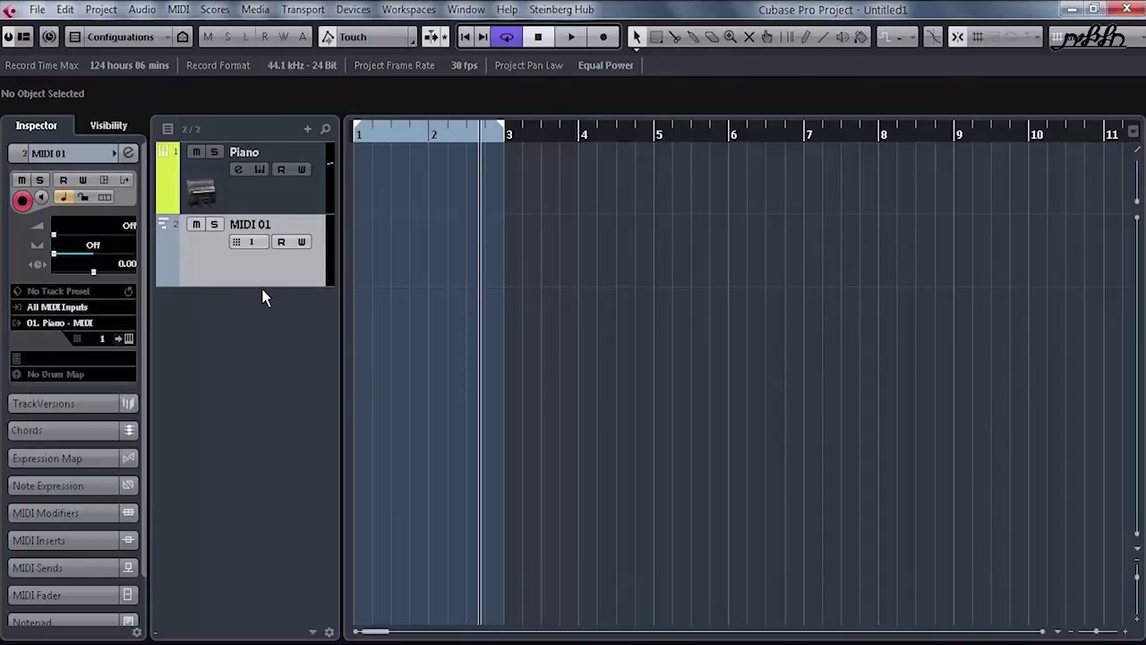
# Load the 1990s Hit program into HALion Sonic SE's second slot and put the MIDI 01 track on channel 2
pyautogui.click(129, 339)
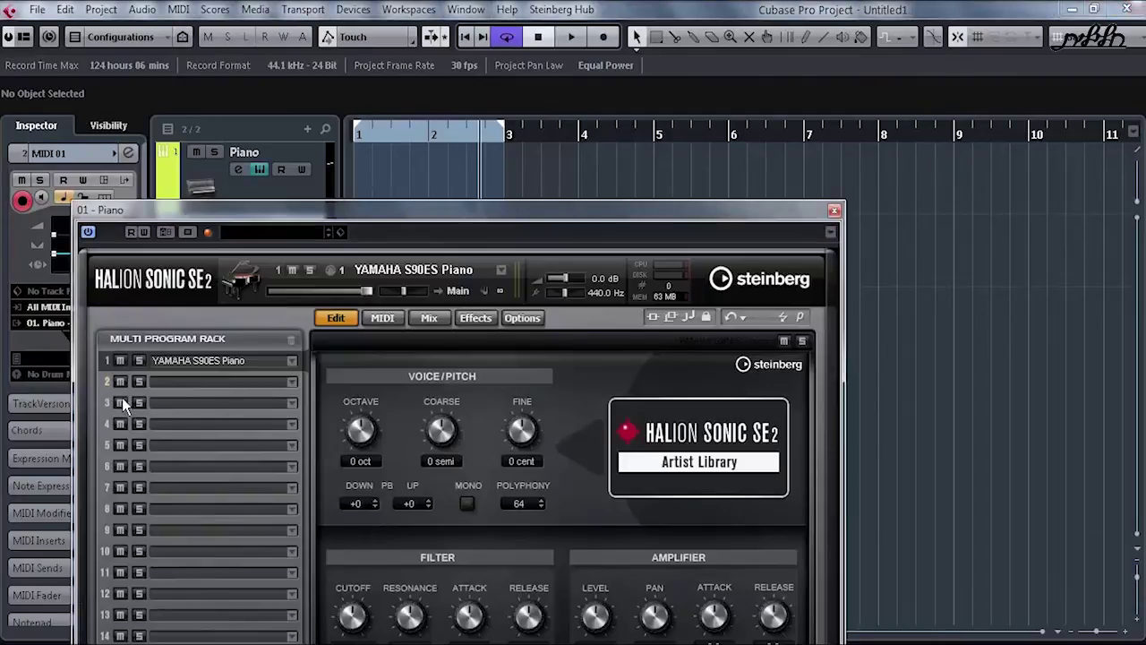
pyautogui.click(292, 382)
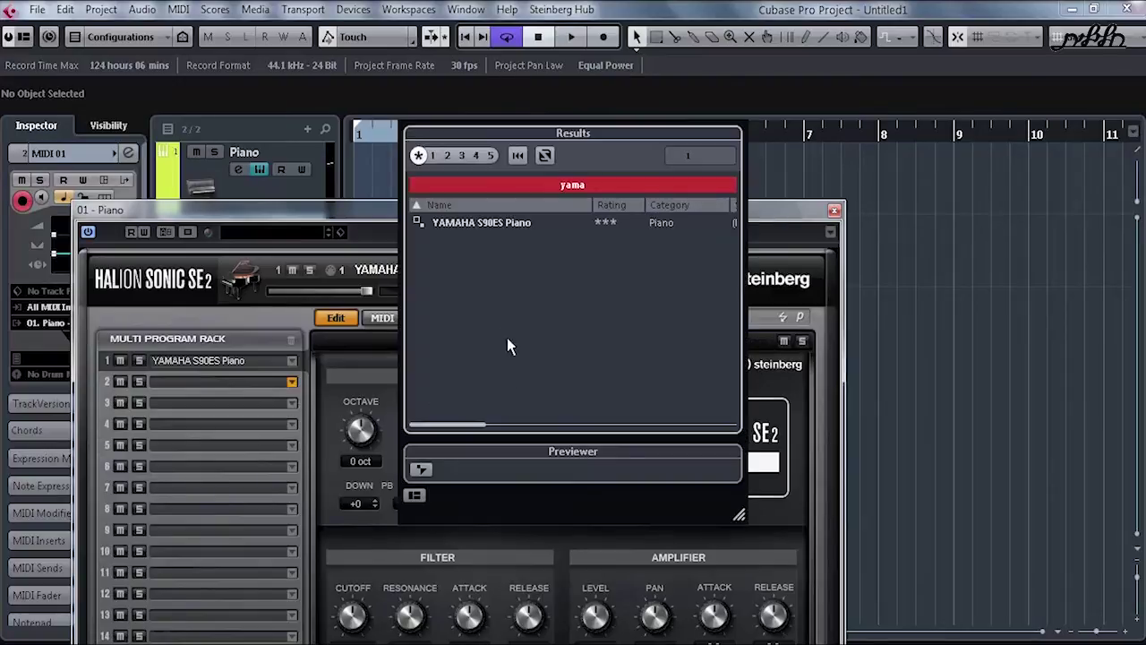
pyautogui.click(518, 155)
pyautogui.click(467, 276)
pyautogui.doubleClick(466, 277)
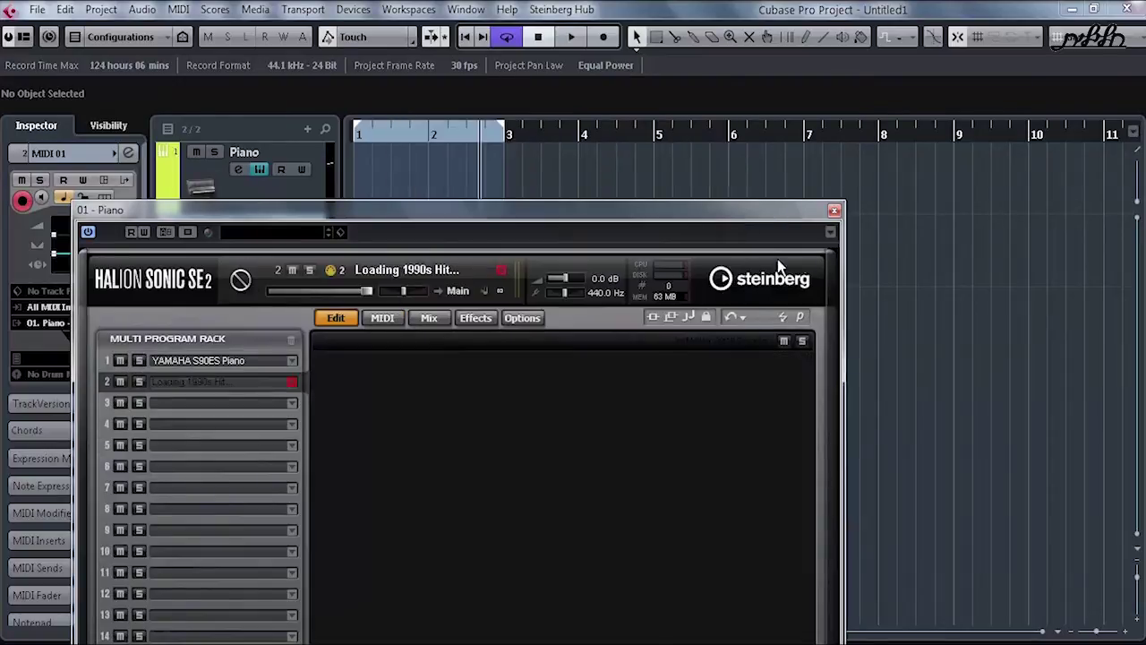
pyautogui.moveTo(804, 216); pyautogui.dragTo(928, 132)
pyautogui.click(956, 125)
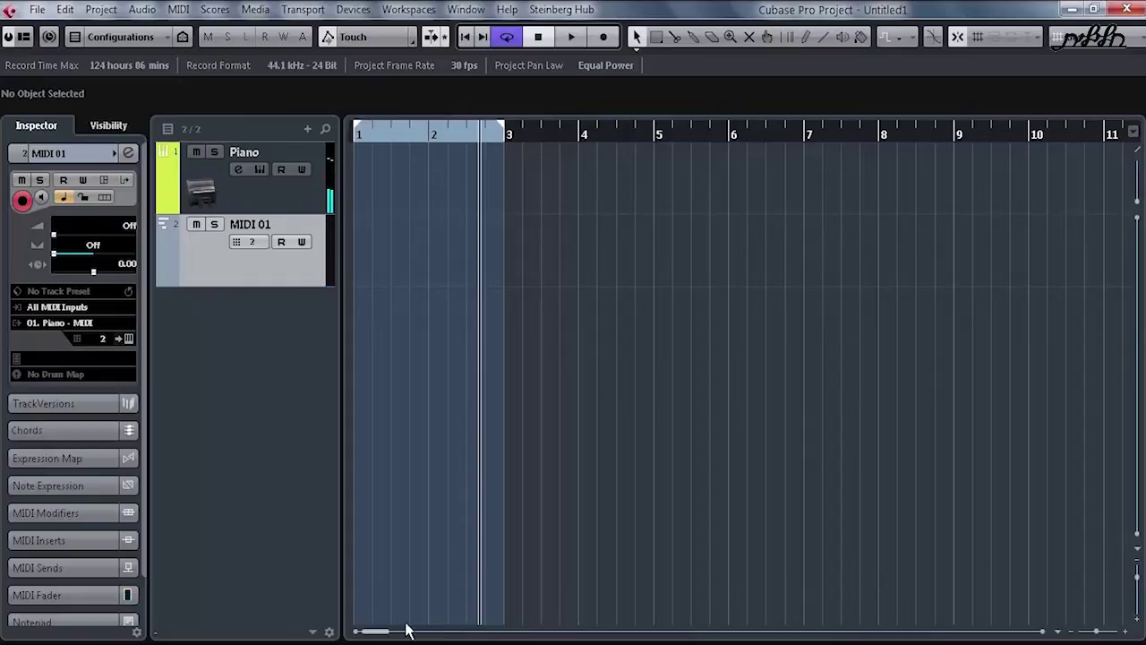
# Switch between the Piano and MIDI 01 tracks to compare their sounds
pyautogui.click(253, 199)
pyautogui.click(249, 278)
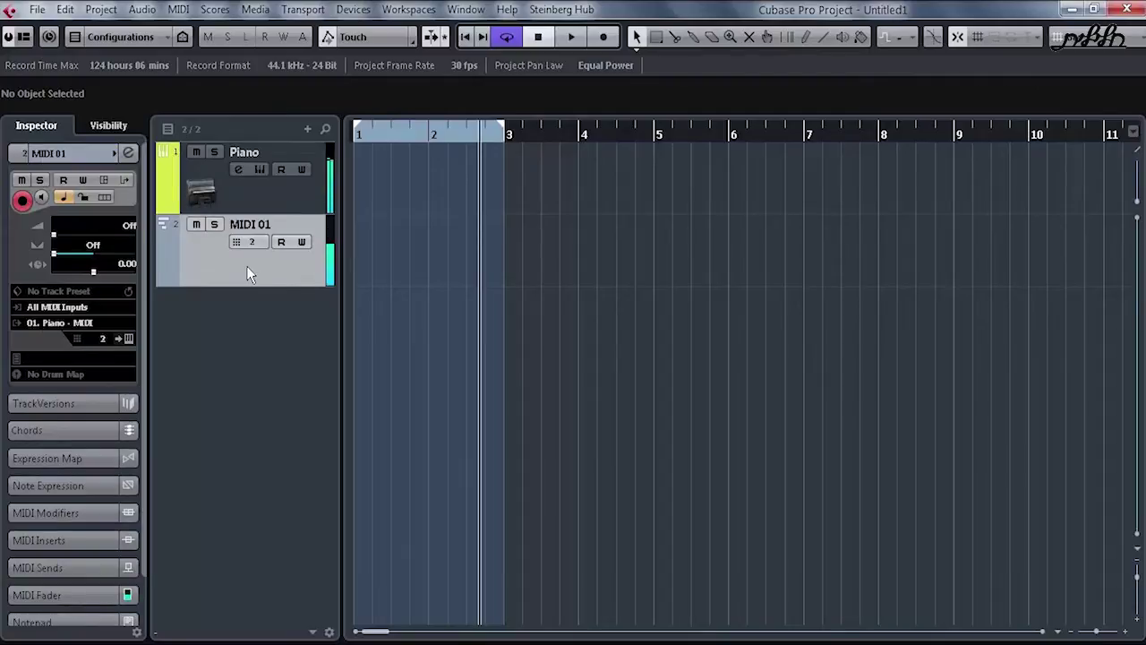
pyautogui.click(258, 211)
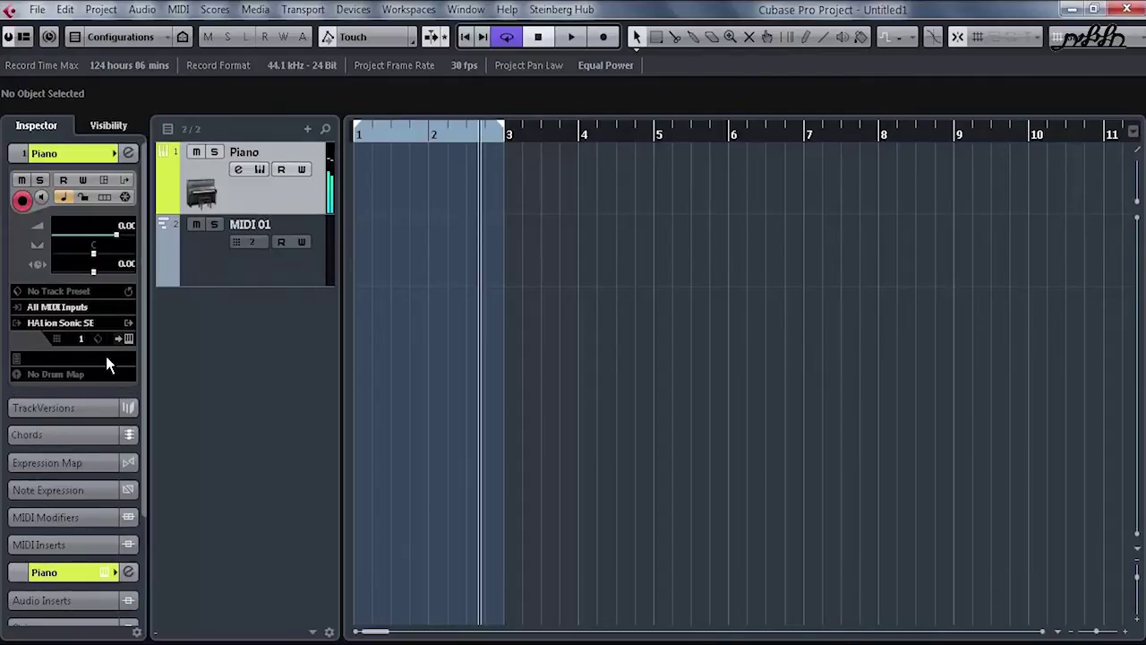
# Open the Piano track's HALion Sonic SE and alternate between both tracks to examine which program slot each one addresses
pyautogui.click(127, 338)
pyautogui.moveTo(287, 134); pyautogui.dragTo(373, 109)
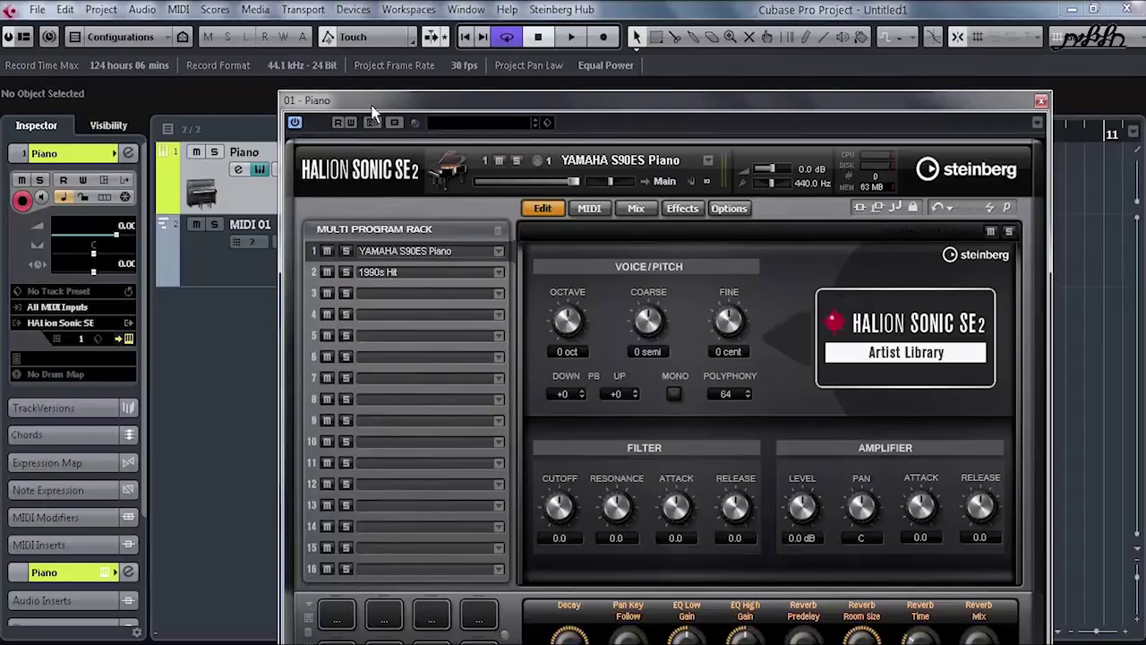
pyautogui.click(198, 273)
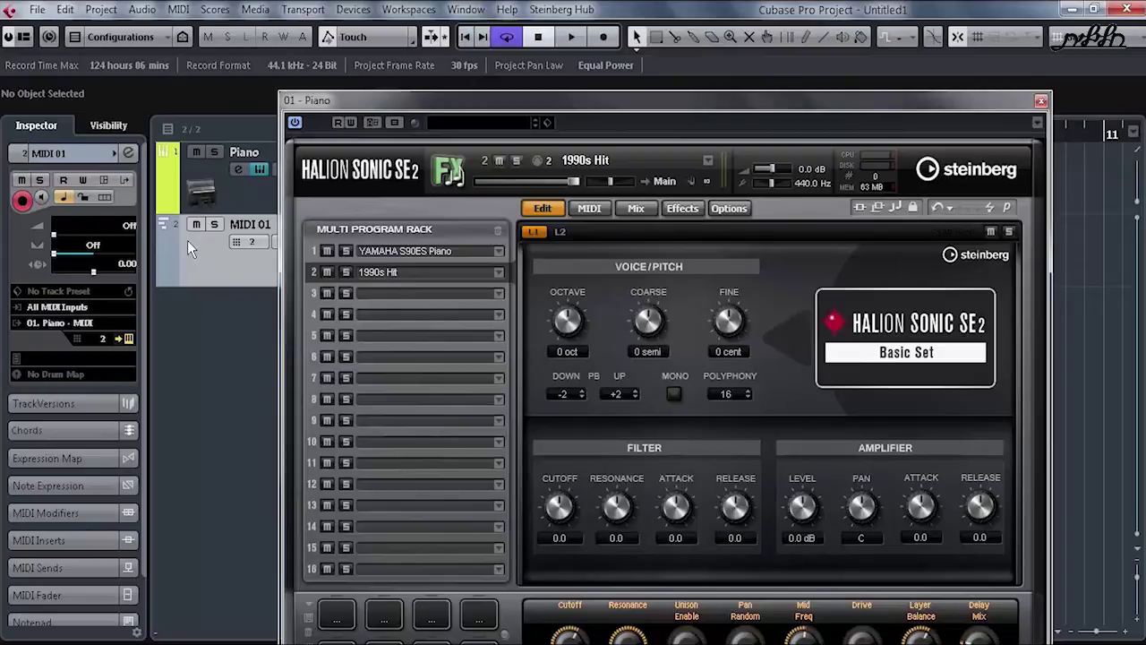
pyautogui.click(235, 213)
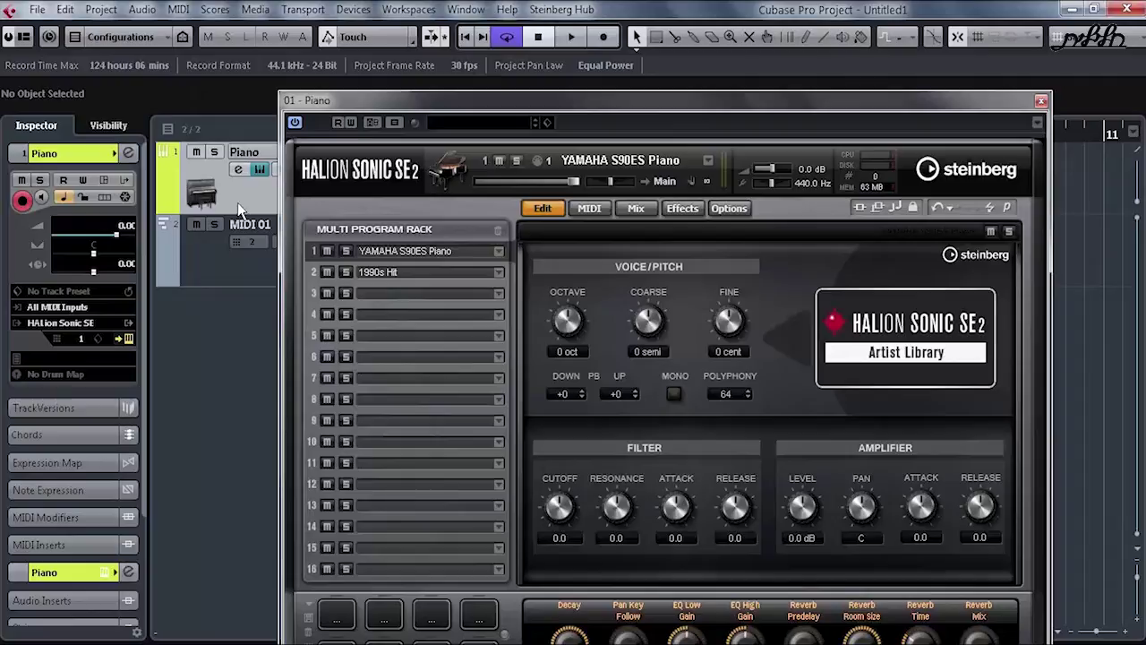
pyautogui.click(201, 255)
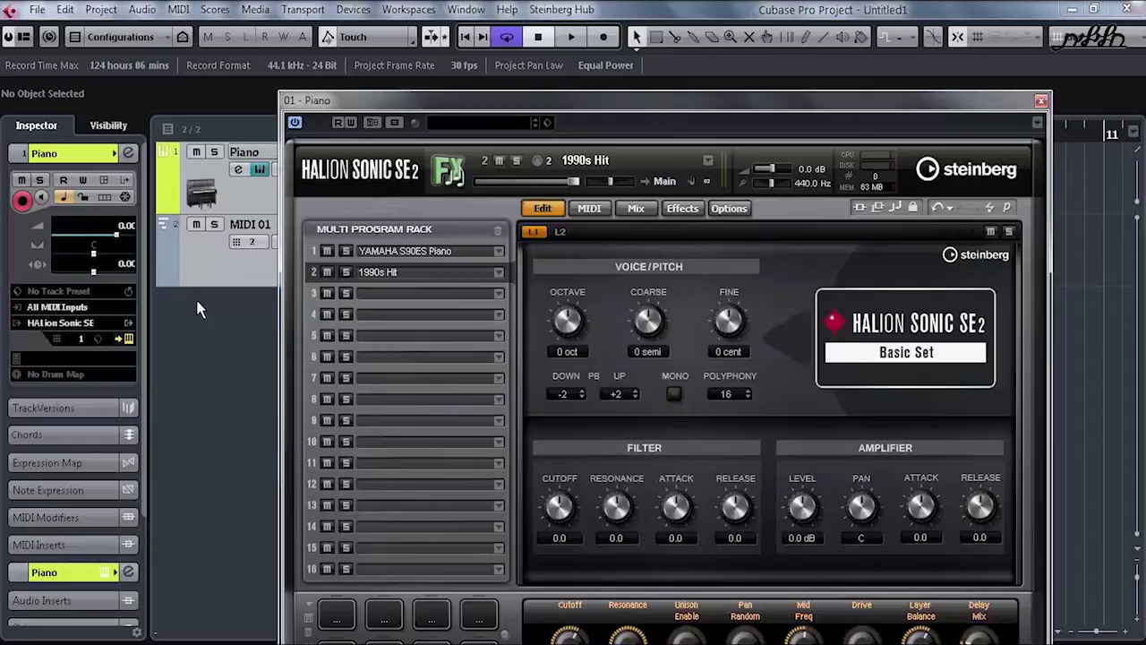
pyautogui.click(1042, 101)
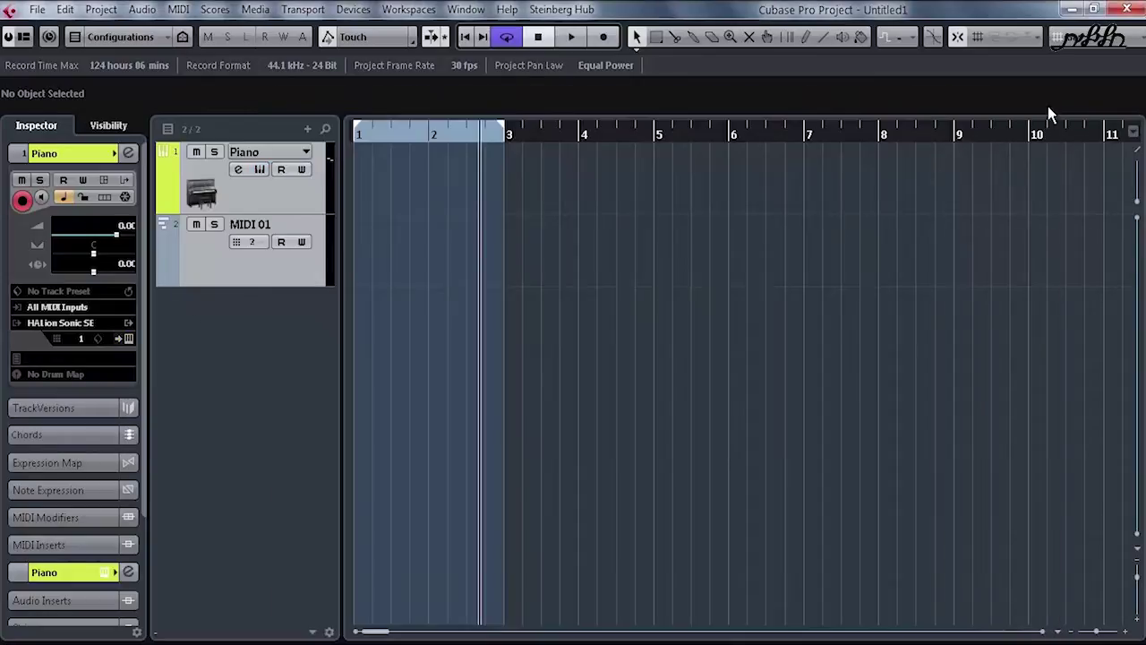
# Delete the MIDI 01 and Piano tracks, and undo the Piano track's deletion
pyautogui.click(283, 268)
pyautogui.press('Delete')
pyautogui.press('Delete')
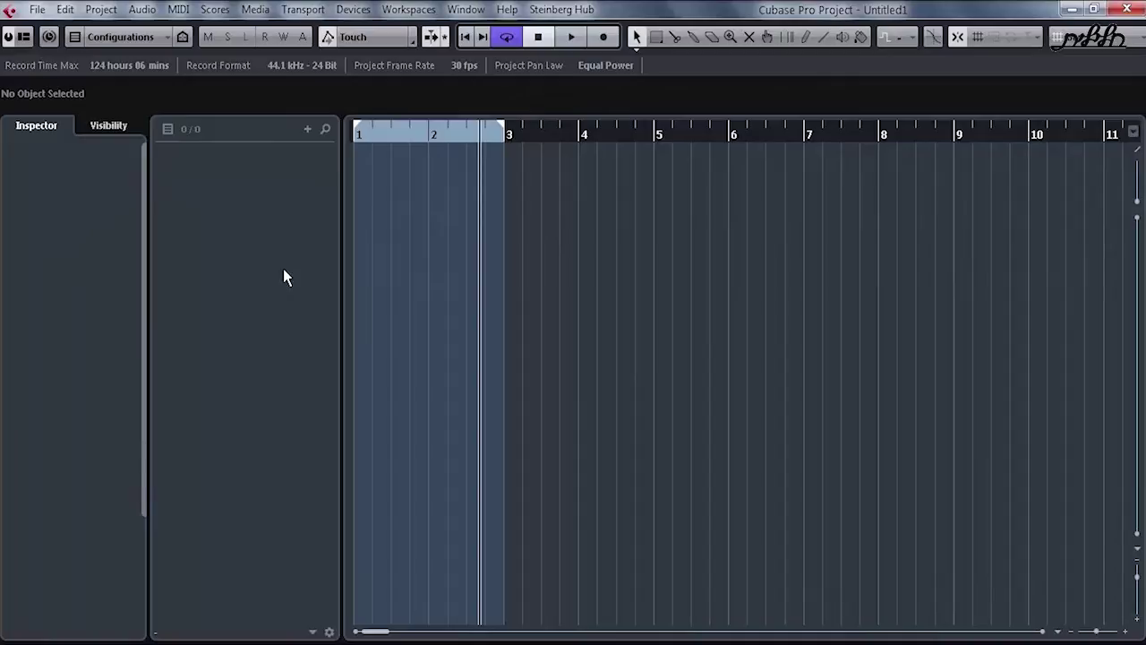
pyautogui.hotkey('ctrl', 'z')
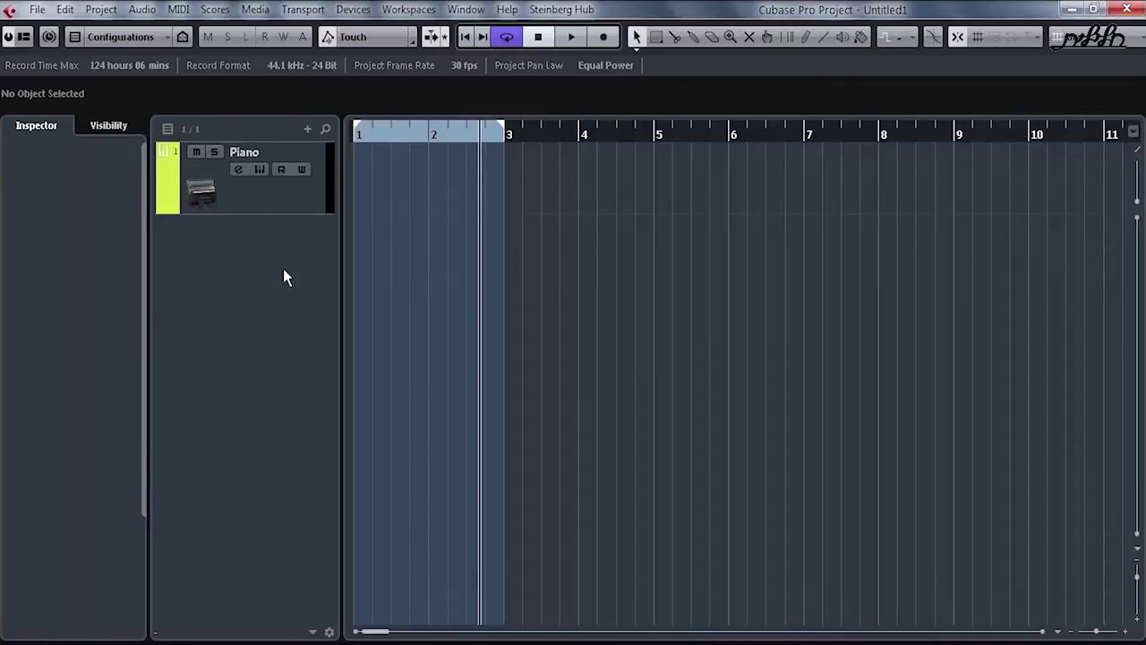
# Create a part spanning bars 1 and 2 on the Piano track and open it in a maximized Key Editor
pyautogui.click(279, 204)
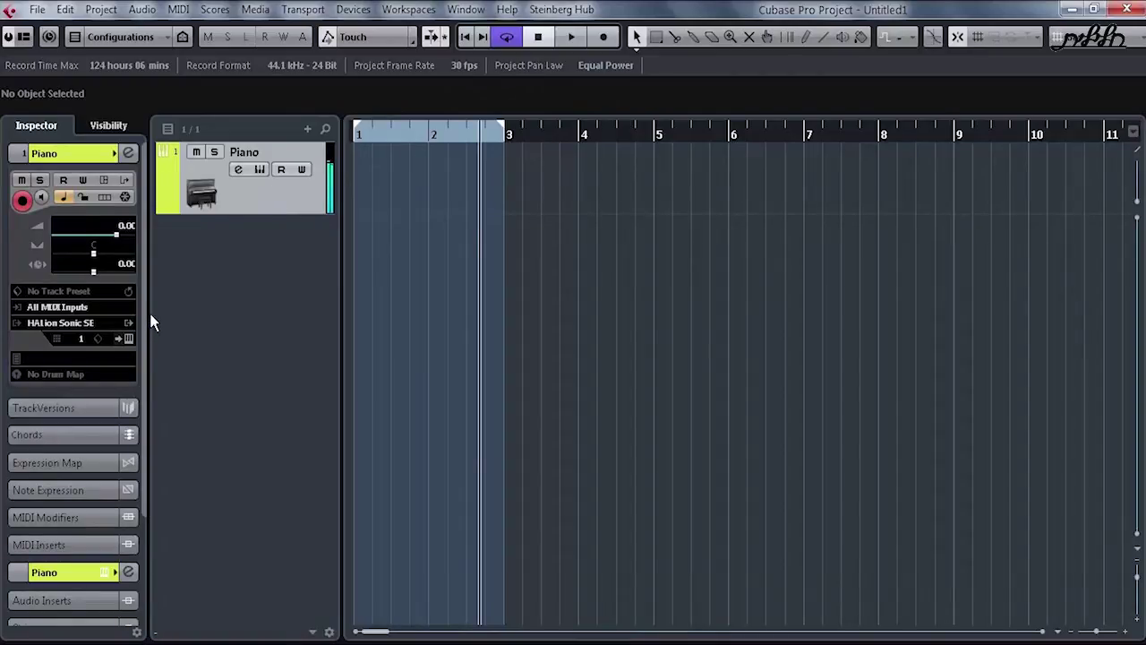
pyautogui.press('.')
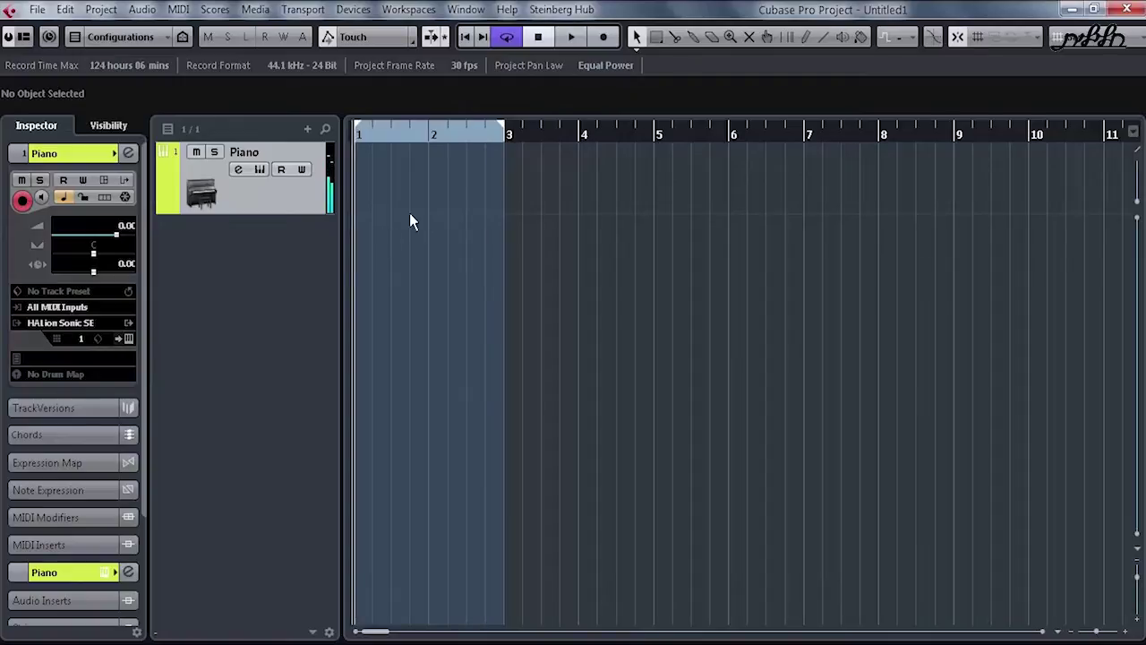
pyautogui.doubleClick(430, 191)
pyautogui.doubleClick(430, 192)
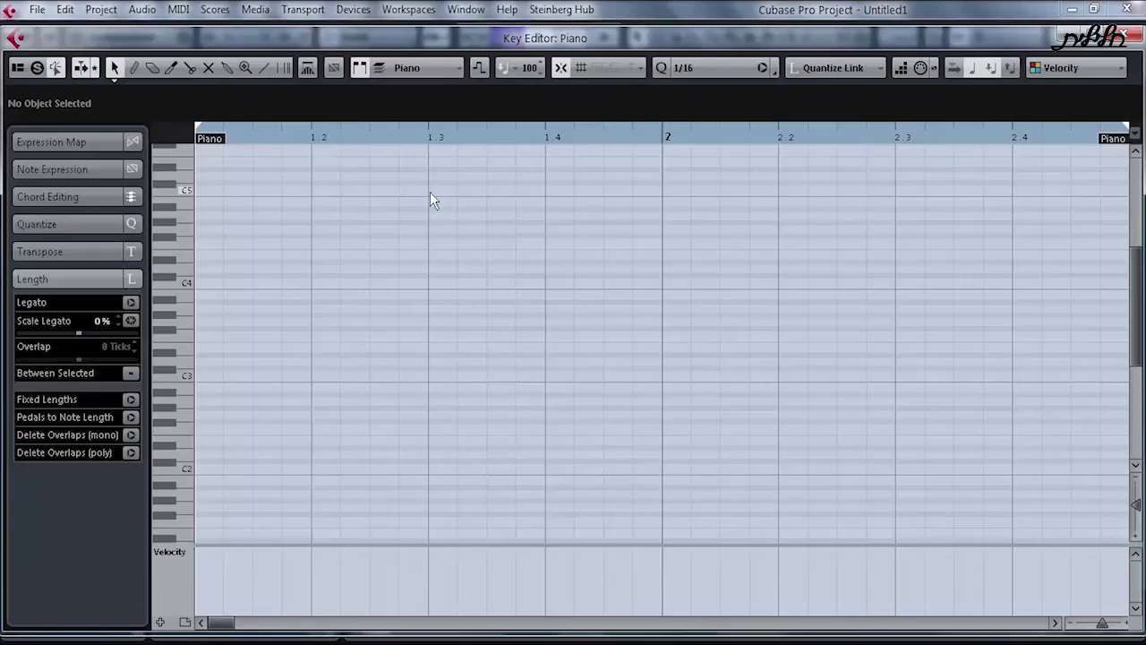
pyautogui.scroll(-3, 426, 215)
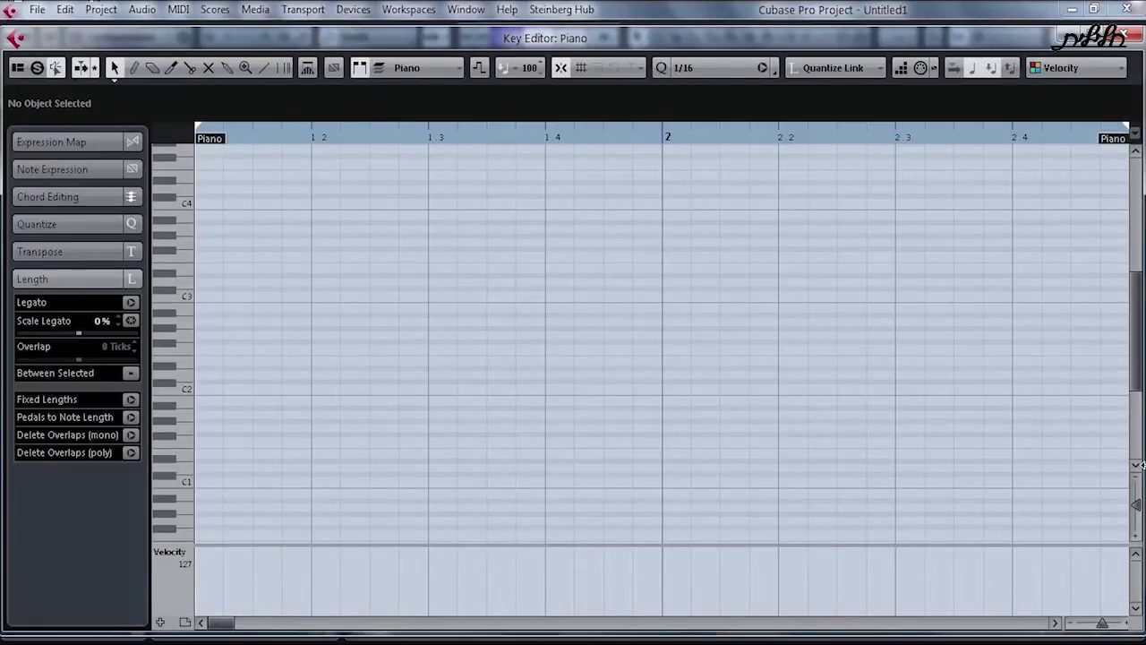
pyautogui.doubleClick(533, 35)
# Check the installed version in the About Cubase information and close it
pyautogui.click(507, 9)
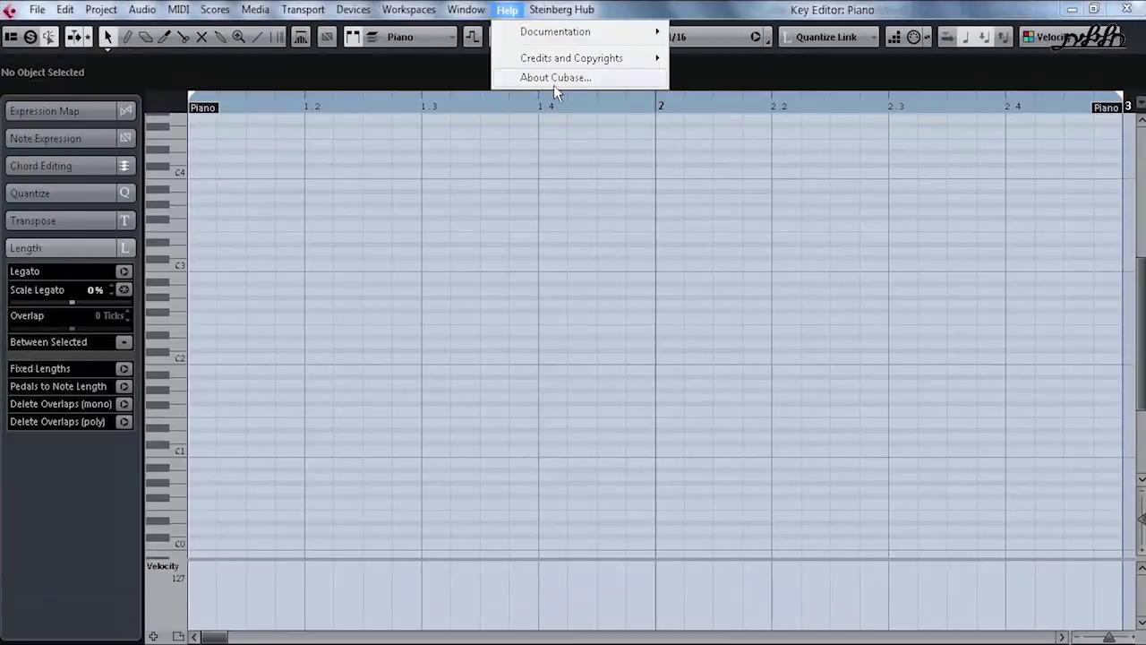
pyautogui.click(554, 78)
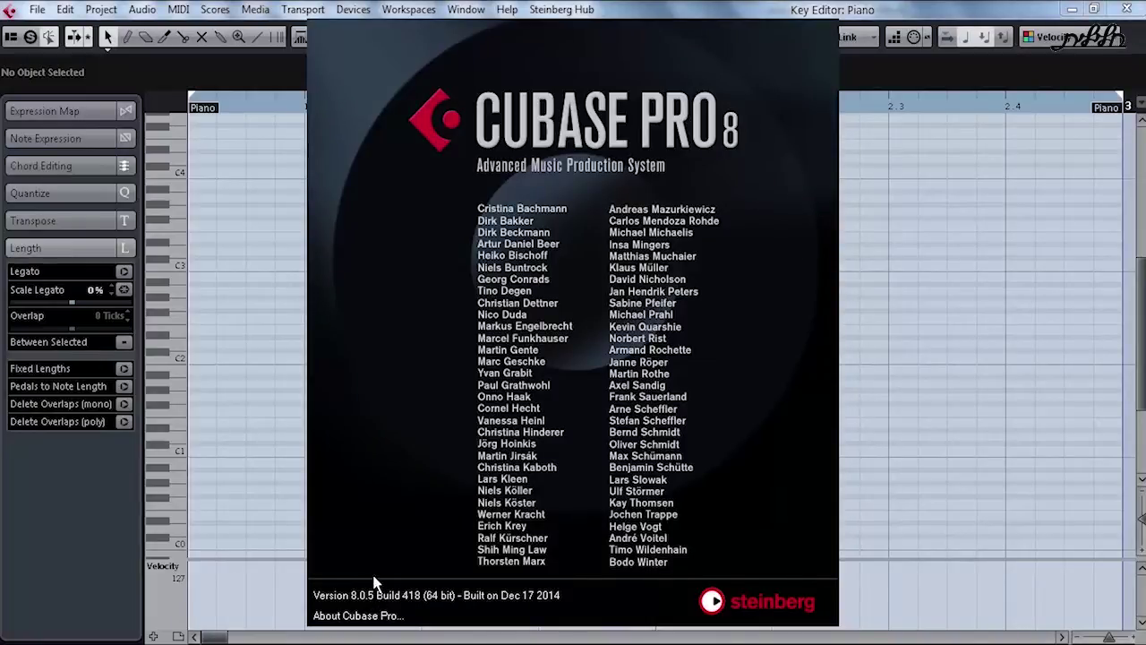
pyautogui.click(375, 582)
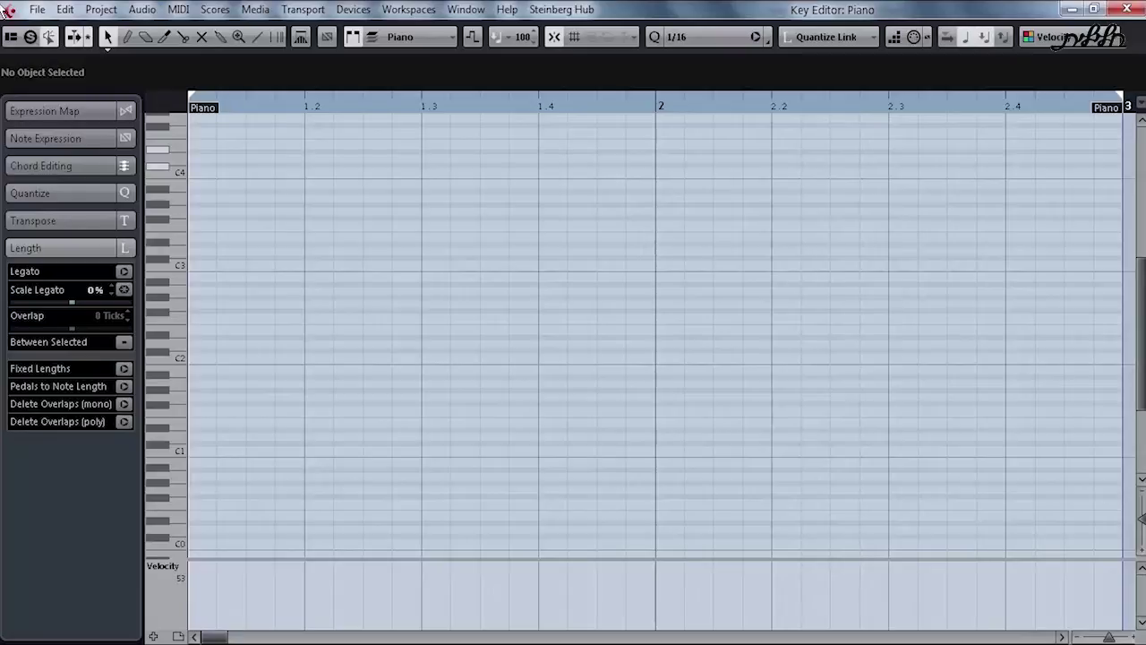
pyautogui.rightClick(40, 600)
pyautogui.click(40, 598)
pyautogui.click(42, 597)
pyautogui.click(37, 642)
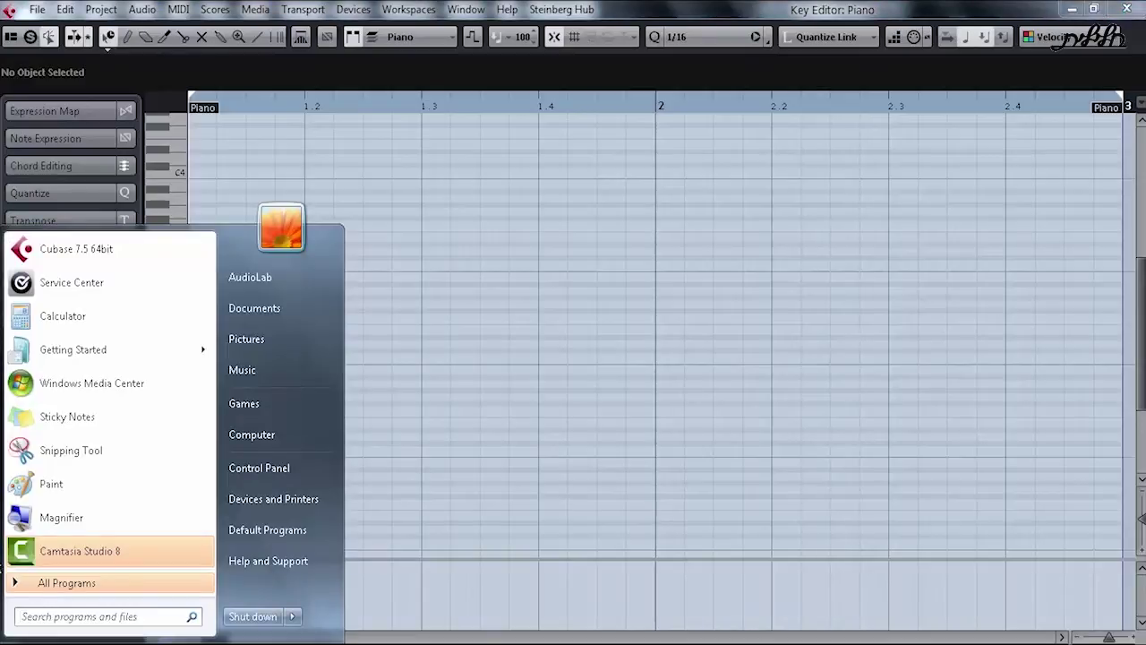
pyautogui.click(402, 392)
# Draw three overlapping notes in the first bar of the Piano part, the lowest a D#2, and close the Key Editor
pyautogui.rightClick(280, 336)
pyautogui.click(299, 336)
pyautogui.moveTo(292, 337); pyautogui.dragTo(455, 336)
pyautogui.moveTo(315, 298); pyautogui.dragTo(538, 294)
pyautogui.moveTo(309, 215); pyautogui.dragTo(453, 215)
pyautogui.press('1')
pyautogui.moveTo(328, 468); pyautogui.dragTo(385, 175)
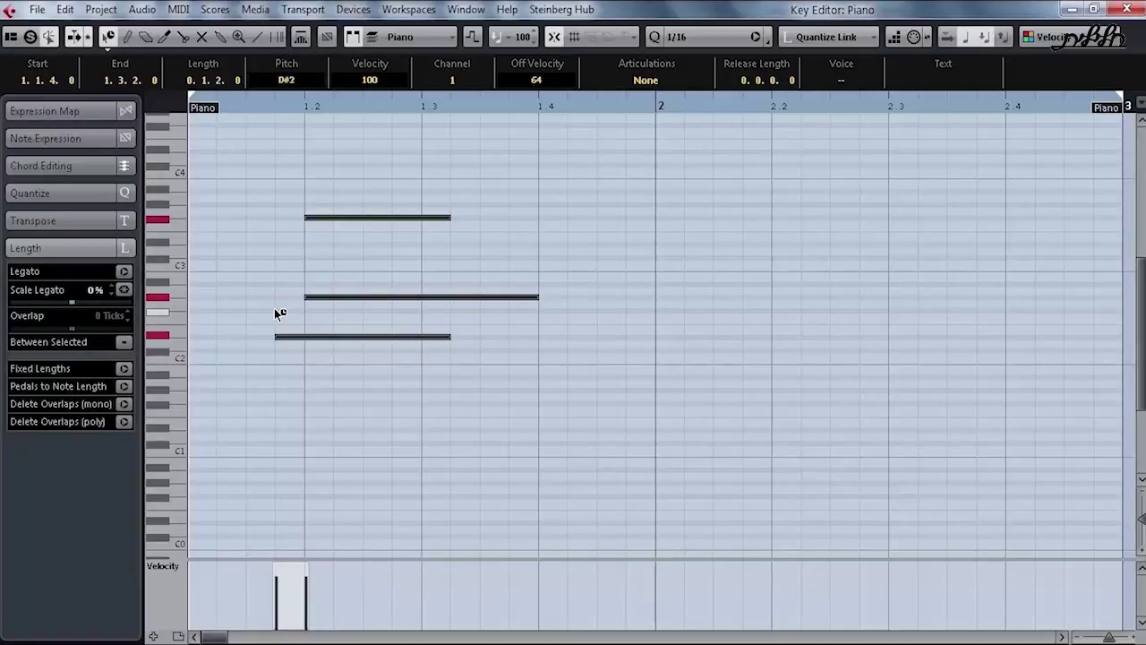
pyautogui.press('Return')
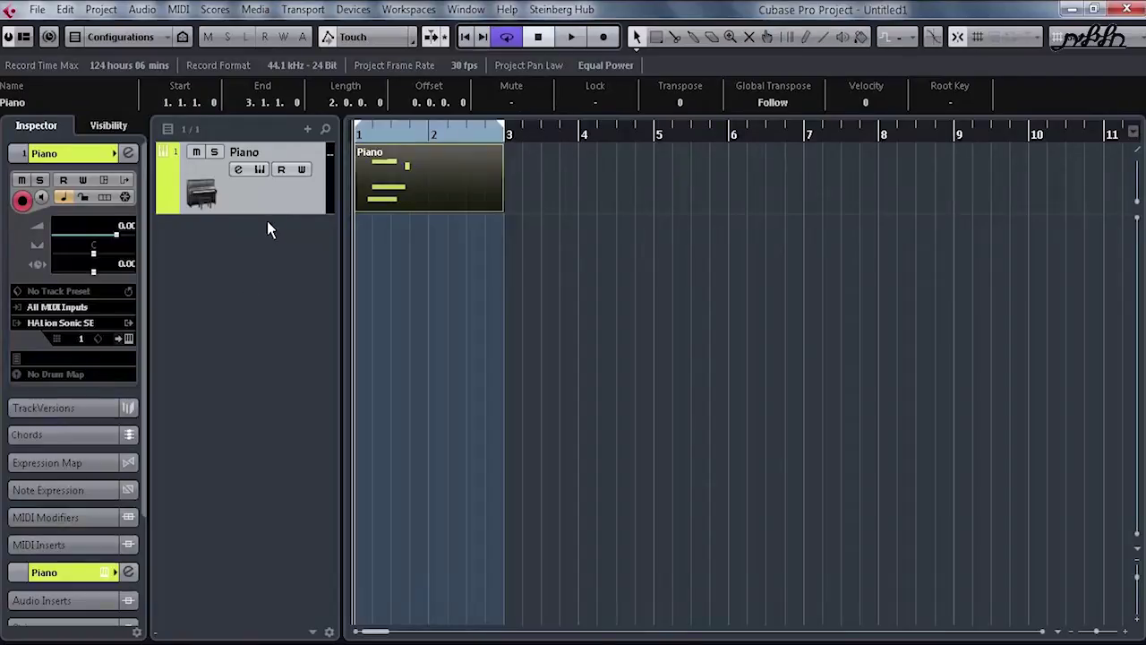
# Add a MIDI track below the Piano track and create a two-bar part on it over bars 1 and 2
pyautogui.doubleClick(242, 251)
pyautogui.doubleClick(440, 263)
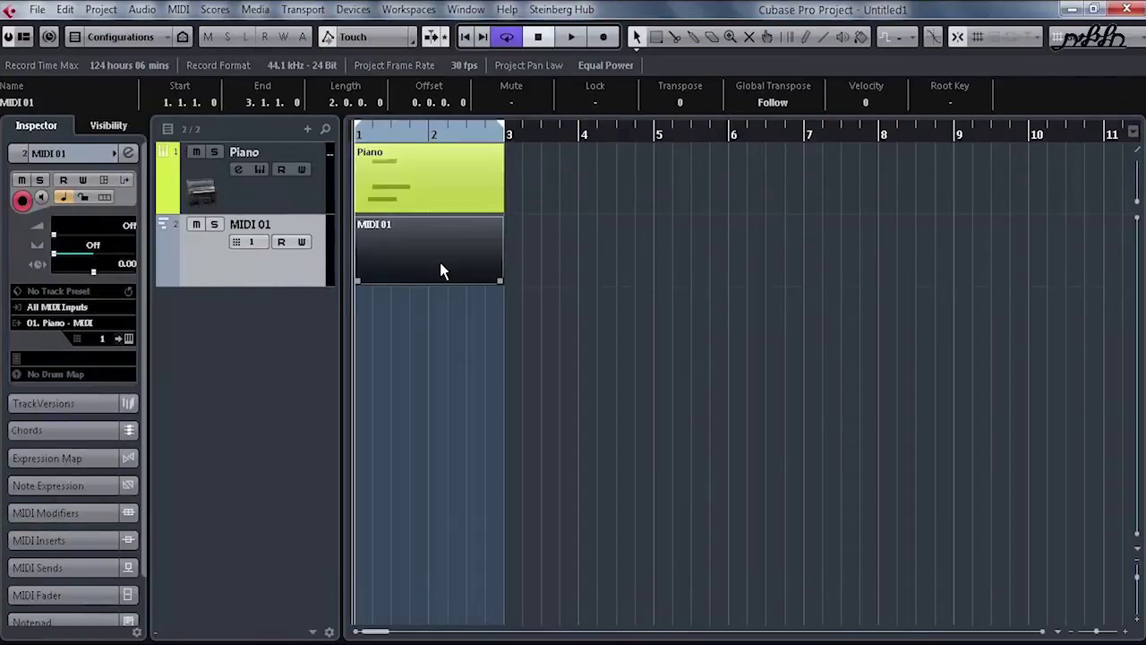
# Open the MIDI 01 part in the Key Editor, draw a freehand line of notes across both bars, and close the editor
pyautogui.rightClick(440, 263)
pyautogui.click(418, 269)
pyautogui.doubleClick(378, 248)
pyautogui.rightClick(385, 265)
pyautogui.click(543, 261)
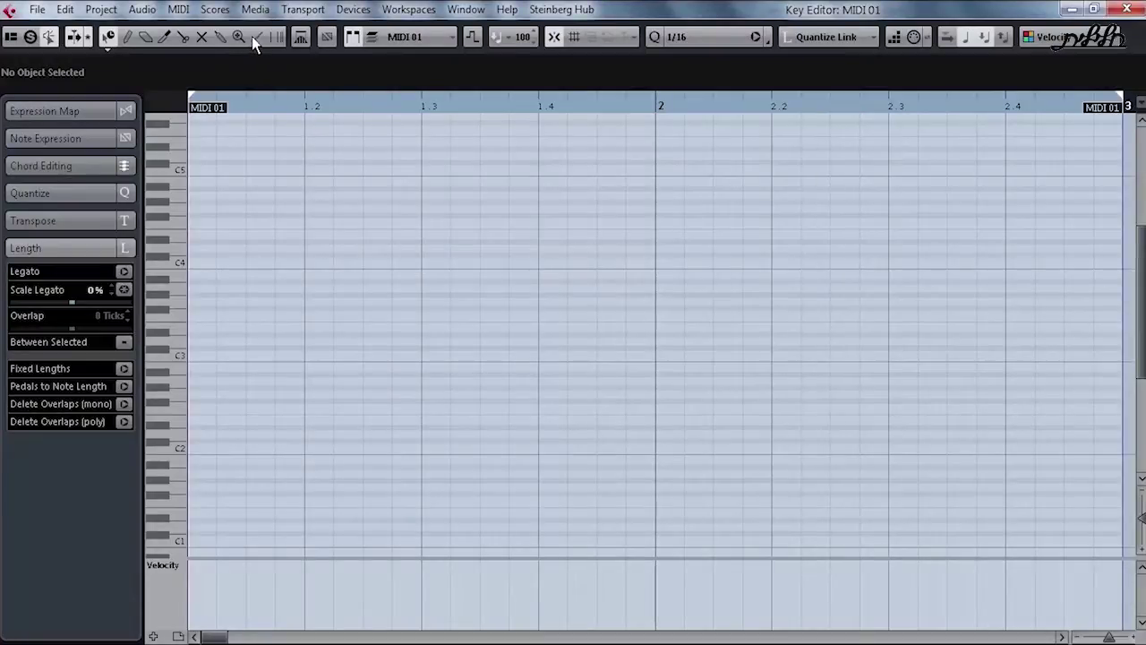
pyautogui.click(257, 36)
pyautogui.click(277, 159)
pyautogui.moveTo(309, 210)
pyautogui.mouseDown()
pyautogui.moveTo(512, 388)
pyautogui.moveTo(851, 205)
pyautogui.moveTo(1115, 254)
pyautogui.mouseUp()
pyautogui.press('Escape')
pyautogui.rightClick(583, 502)
pyautogui.click(396, 364)
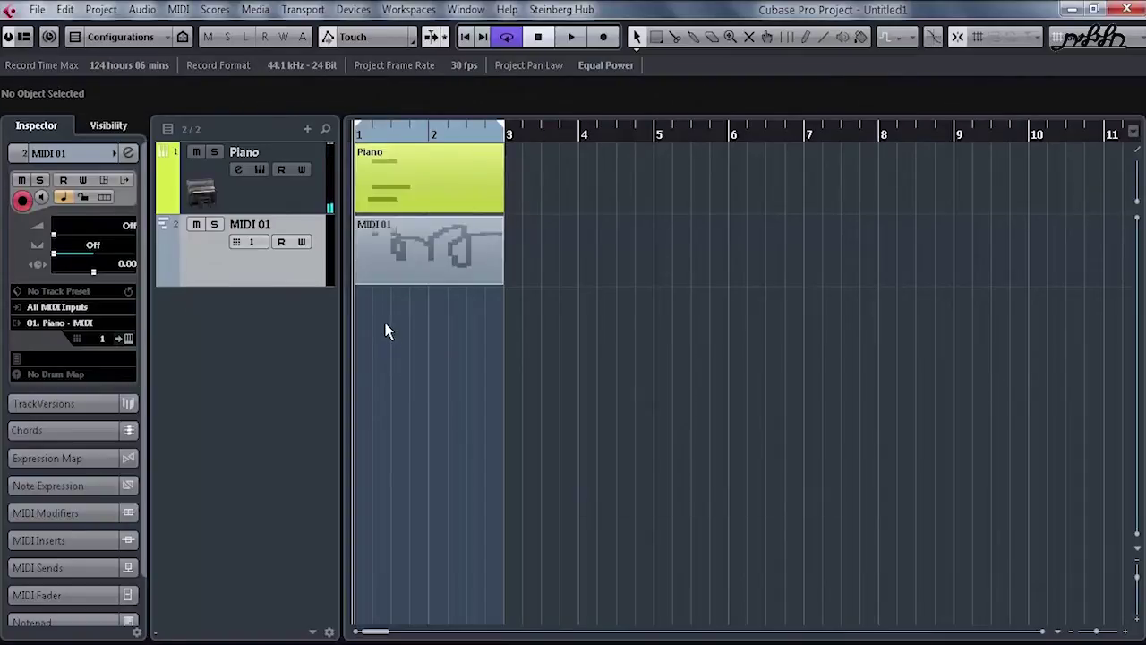
# Move the Piano and MIDI 01 tracks together into a new folder track
pyautogui.click(285, 206)
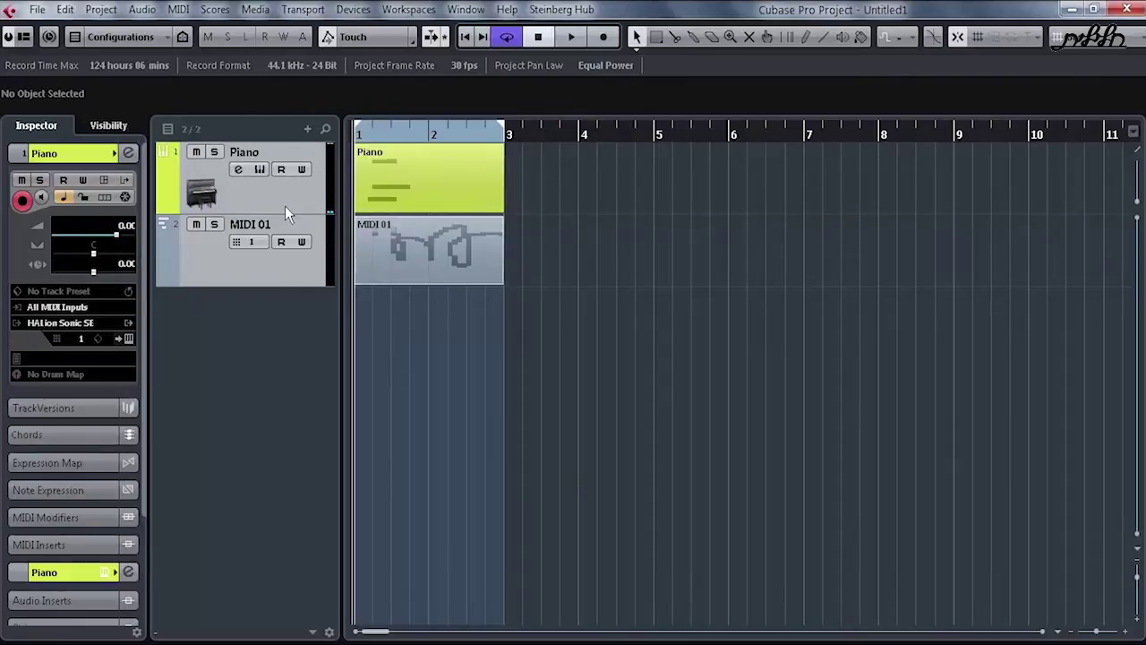
pyautogui.rightClick(285, 206)
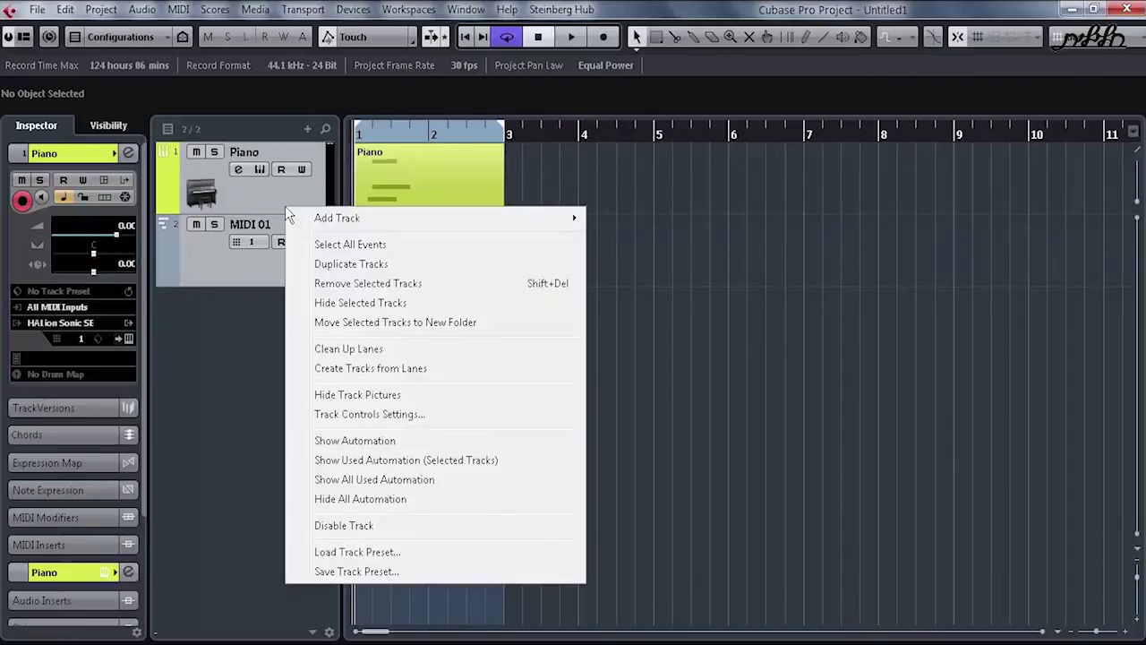
pyautogui.click(402, 322)
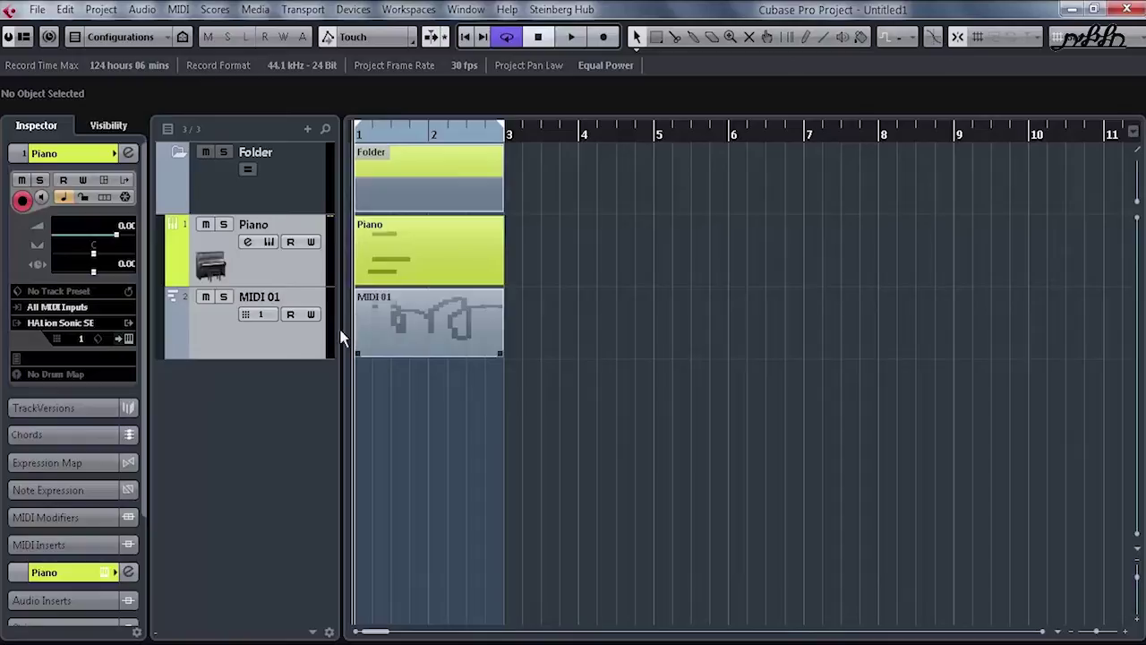
# Collapse the folder track, increase its height to enlarge the content preview, and expand it again
pyautogui.click(170, 153)
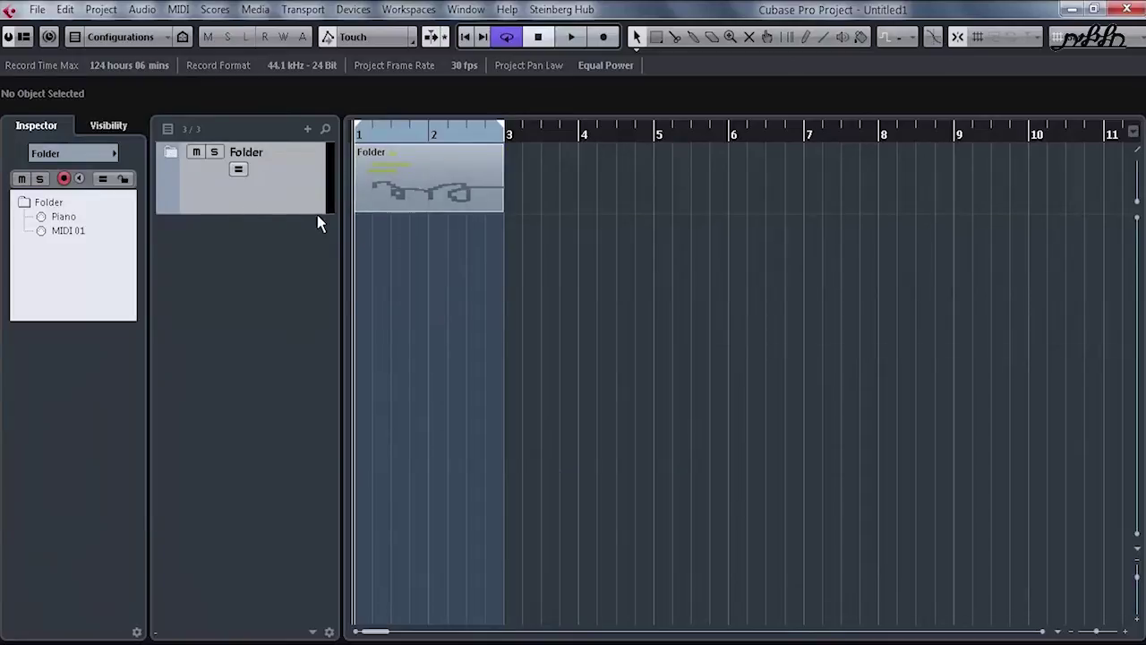
pyautogui.moveTo(298, 213); pyautogui.dragTo(306, 319)
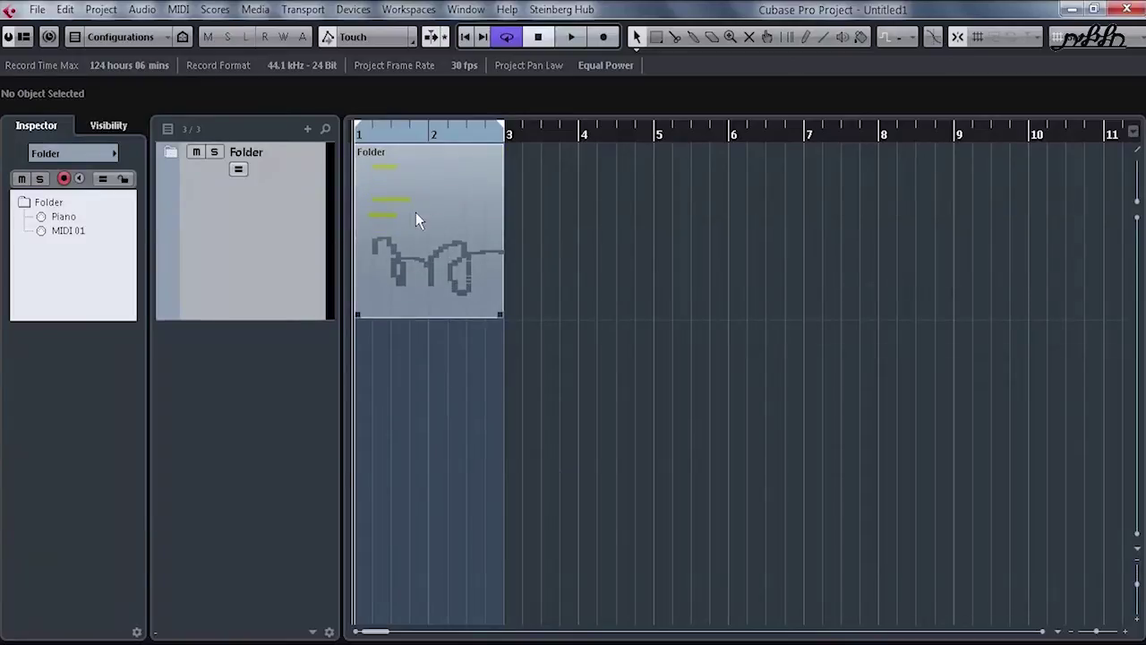
pyautogui.click(170, 153)
# Show the MediaBay in the project window's rack area and insert the Bessie-Bass-DI-Verse A loop as a new audio track
pyautogui.press('F5')
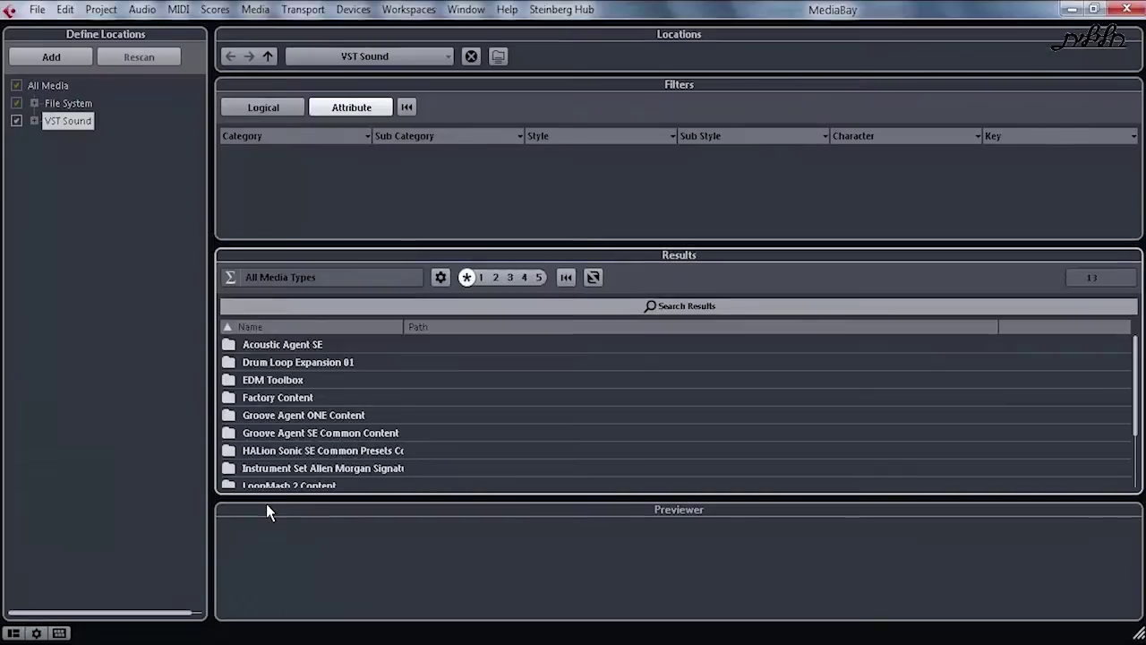
pyautogui.press('F5')
pyautogui.press('F11')
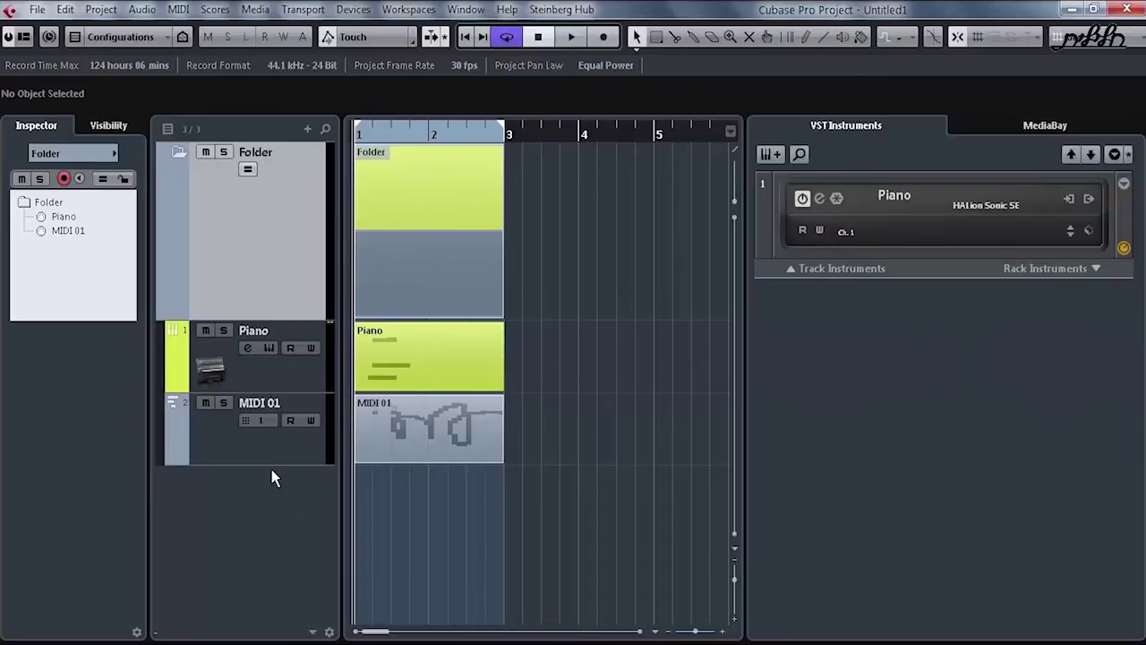
pyautogui.click(1013, 126)
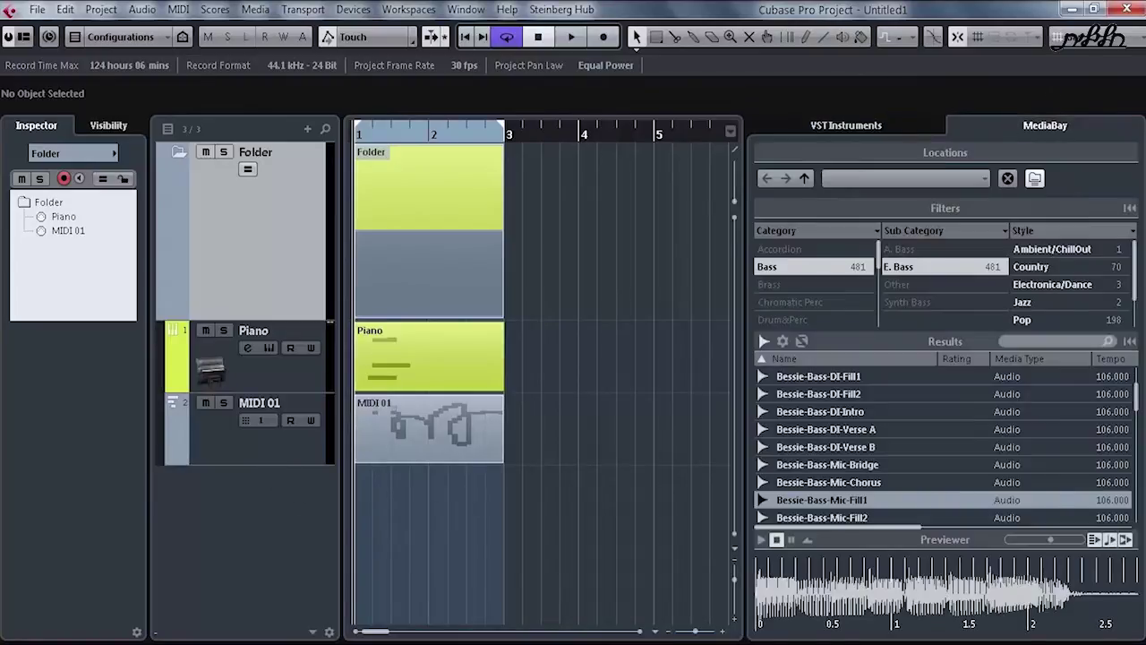
pyautogui.doubleClick(818, 434)
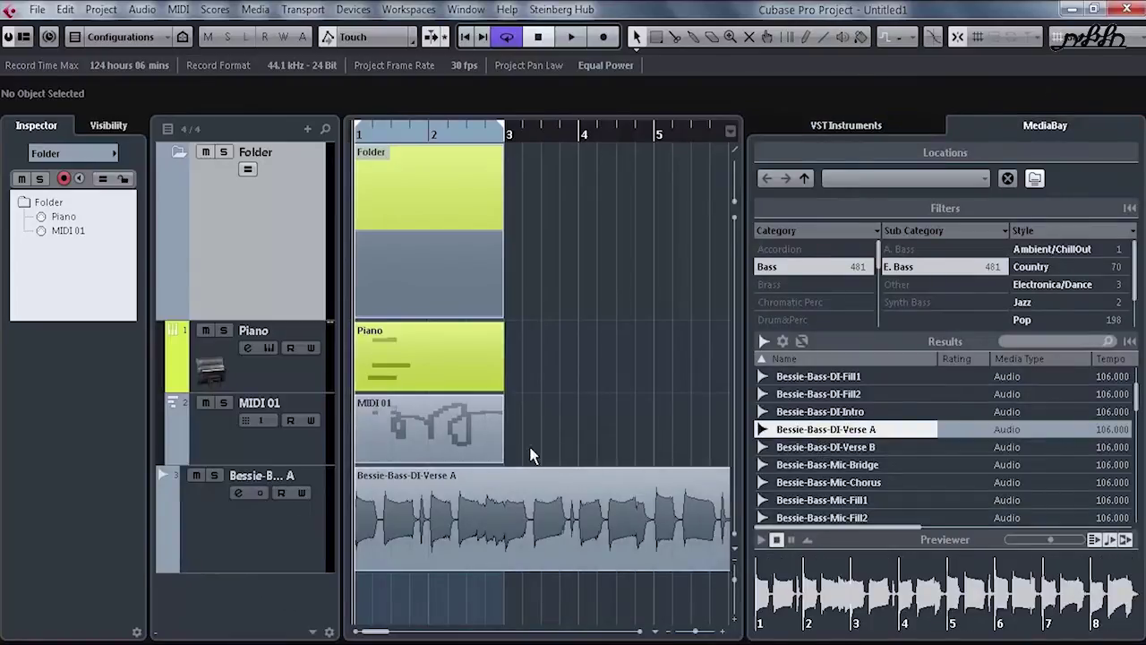
# Place the bass audio track in the folder between Piano and MIDI 01, and collapse the folder with the rack area hidden
pyautogui.click(517, 421)
pyautogui.moveTo(303, 517); pyautogui.dragTo(301, 395)
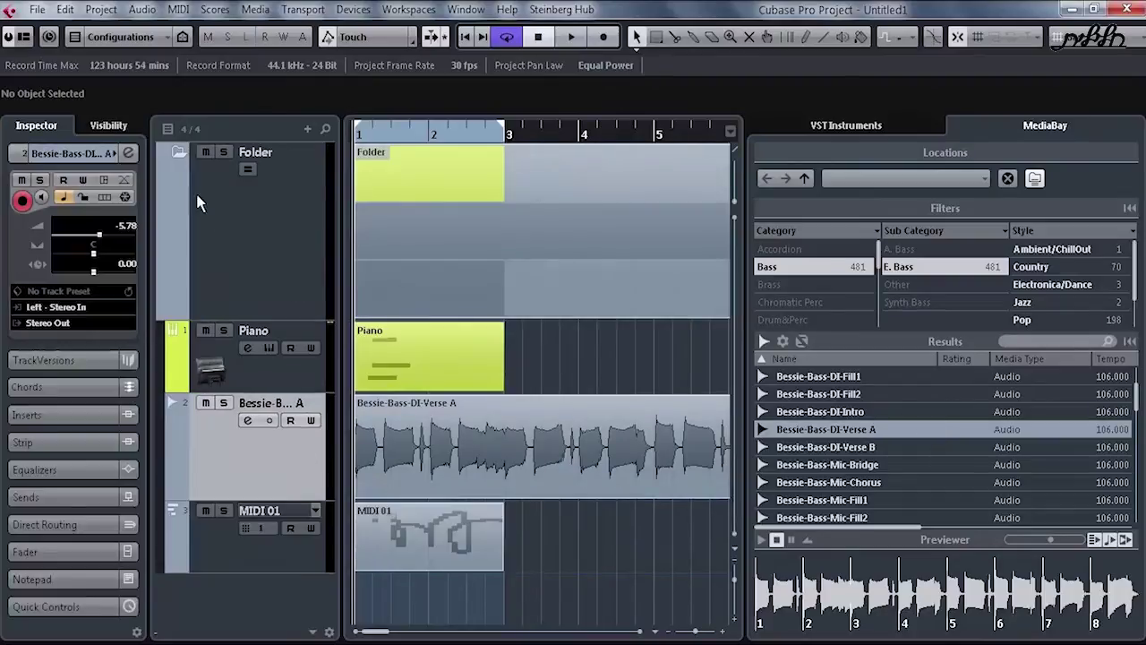
pyautogui.click(176, 153)
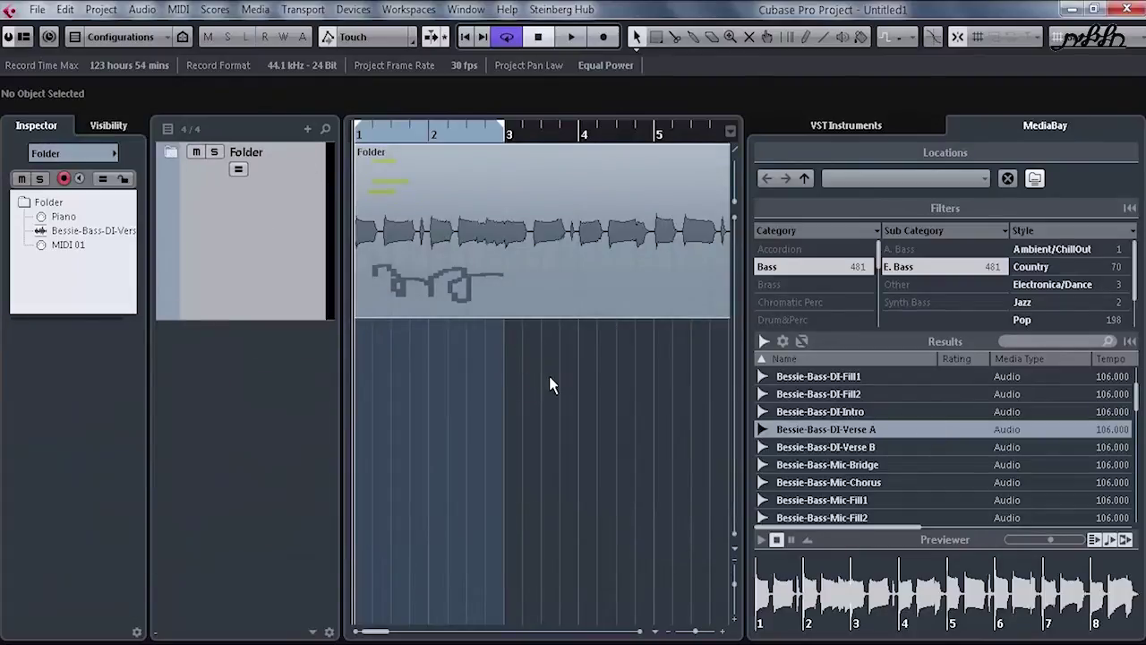
pyautogui.hotkey('ctrl', 'alt', 'r')
pyautogui.click(492, 186)
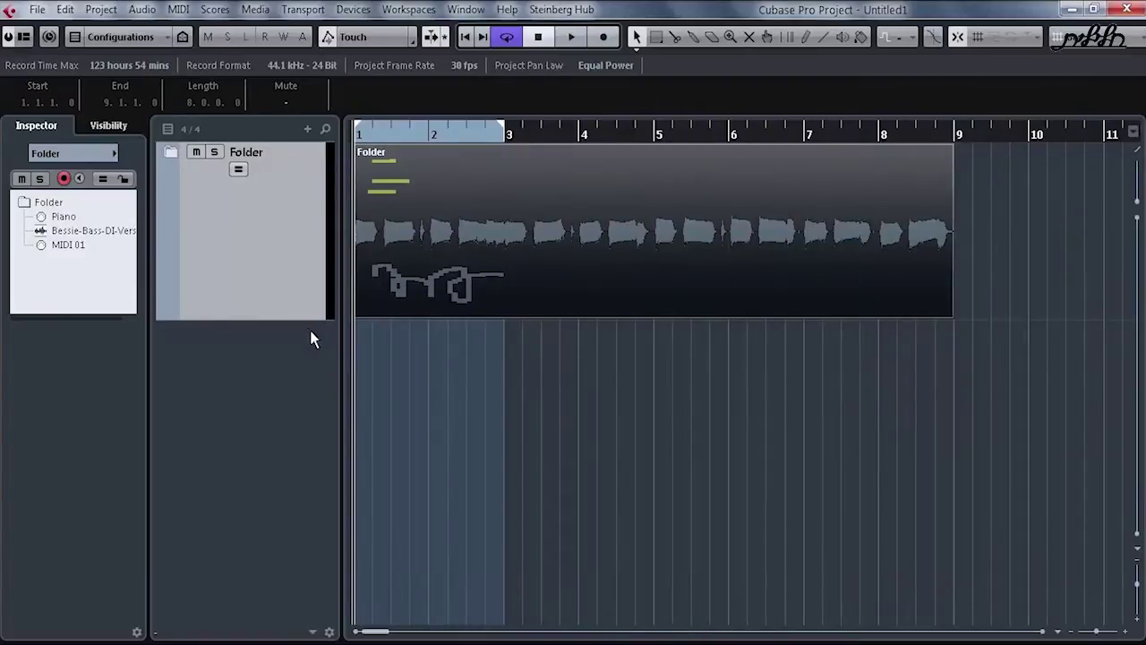
# Open the MixConsole and enable the Meter Bridge in its window layout
pyautogui.press('F3')
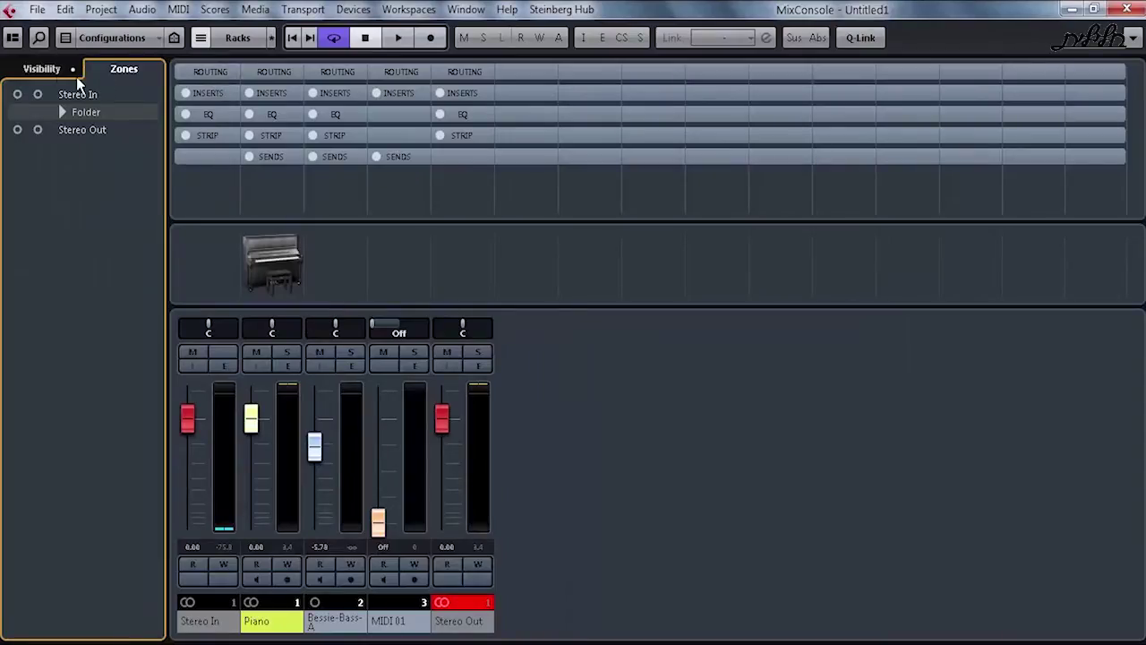
pyautogui.click(12, 40)
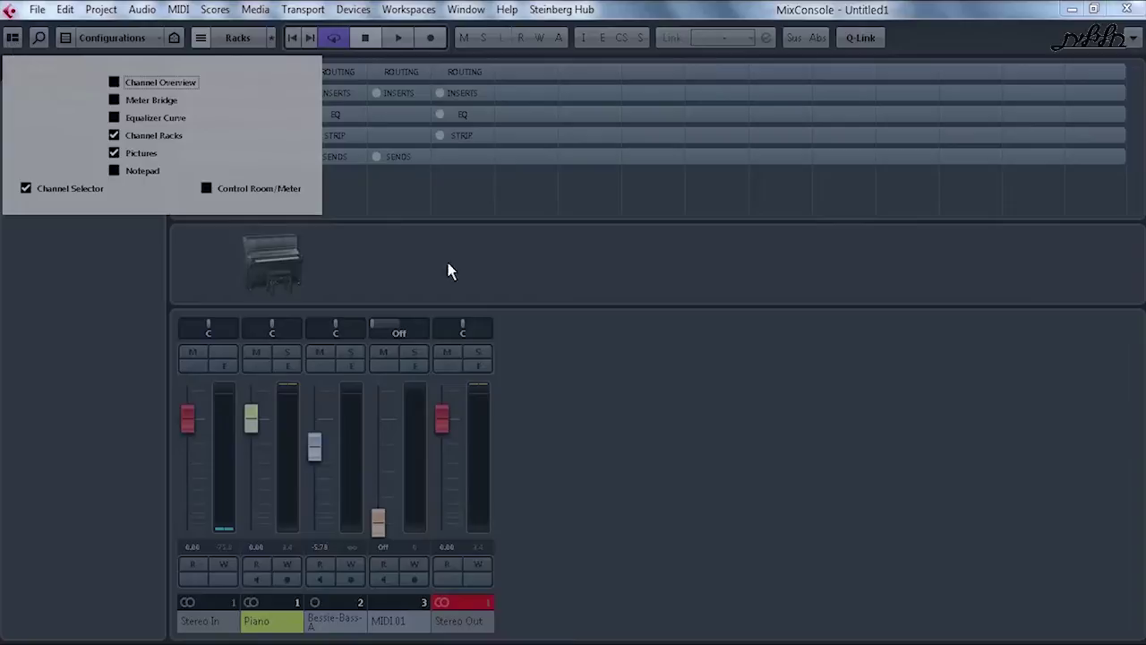
pyautogui.click(699, 377)
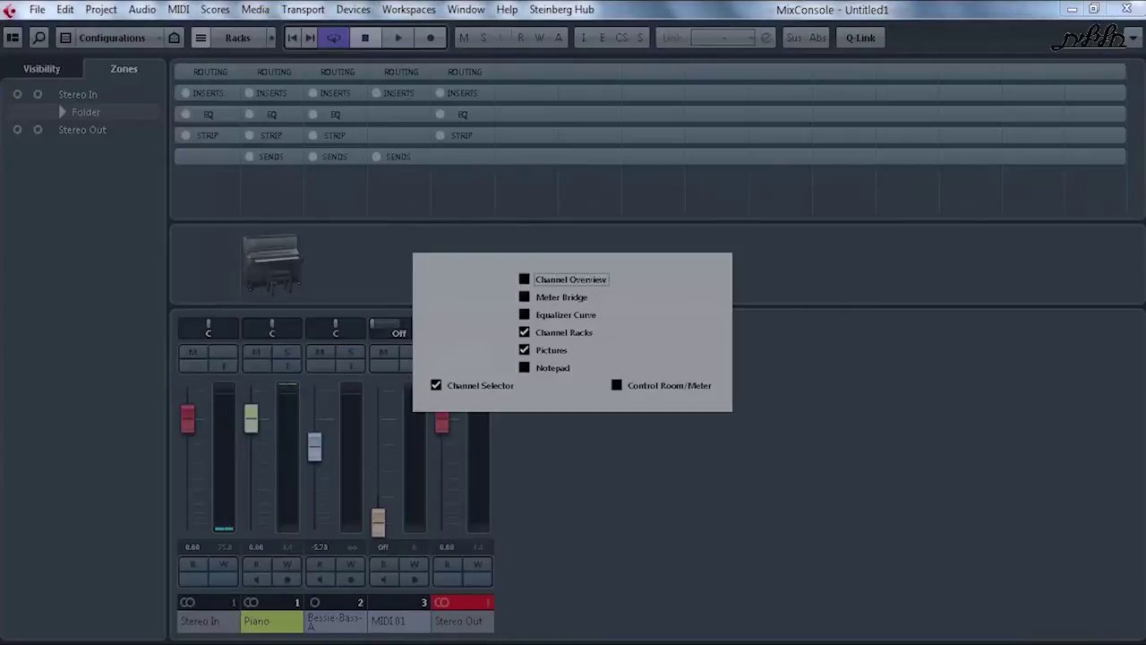
pyautogui.click(1075, 466)
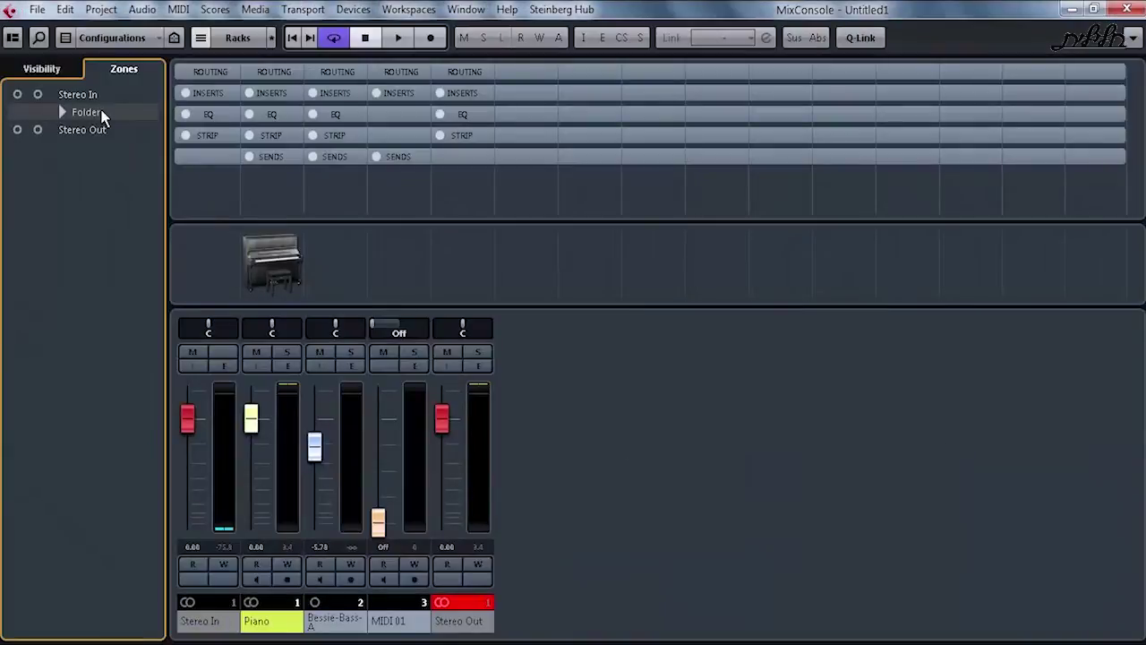
pyautogui.click(13, 38)
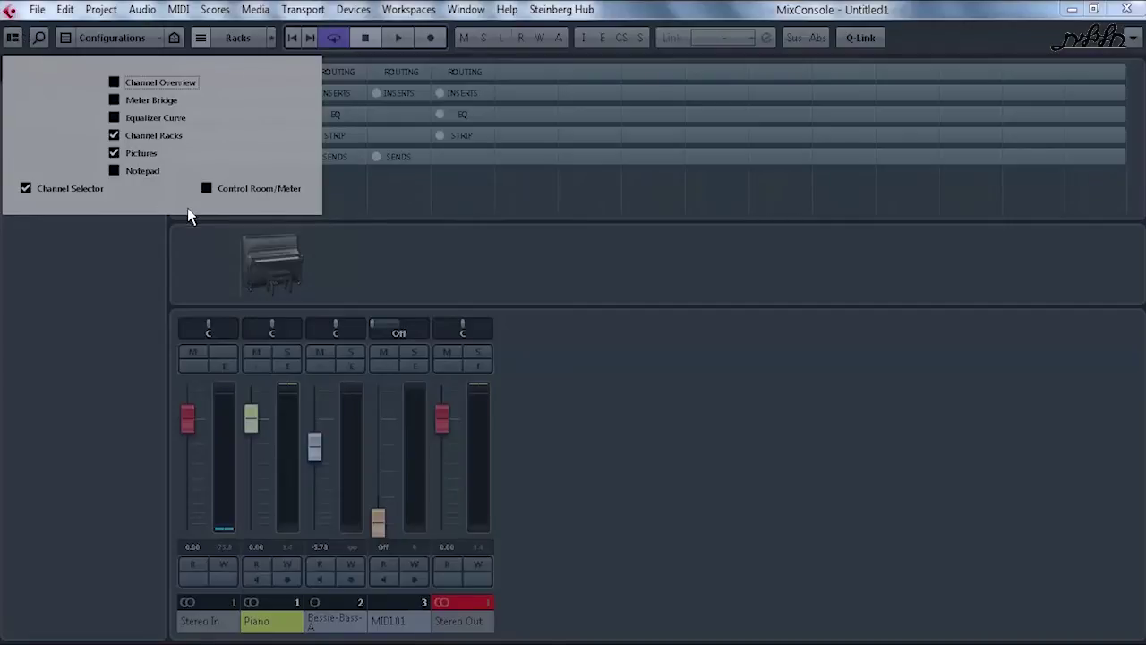
pyautogui.click(116, 101)
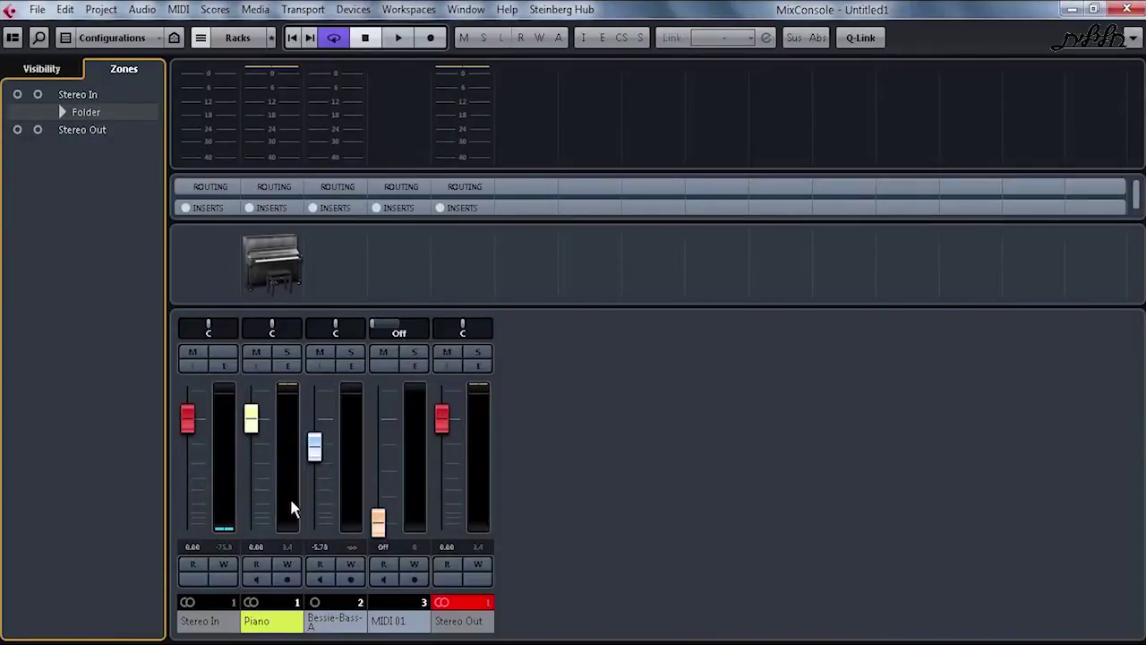
# Solo the bass channel and set its Meter Bridge meter type to Wave during playback, and stop the transport
pyautogui.click(348, 353)
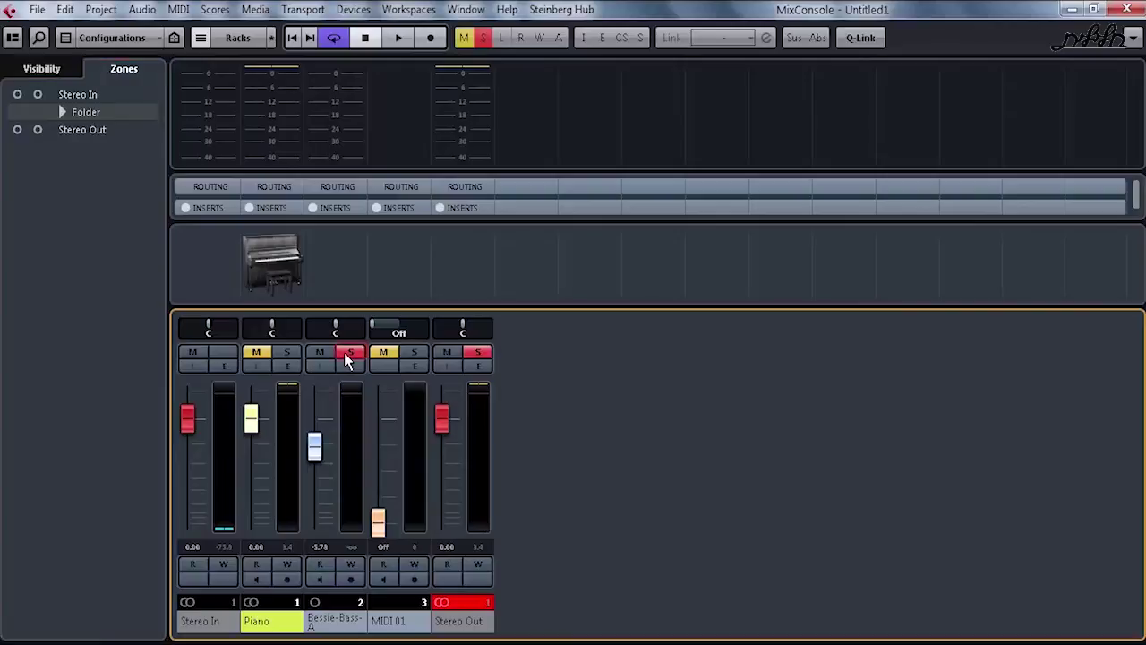
pyautogui.press('space')
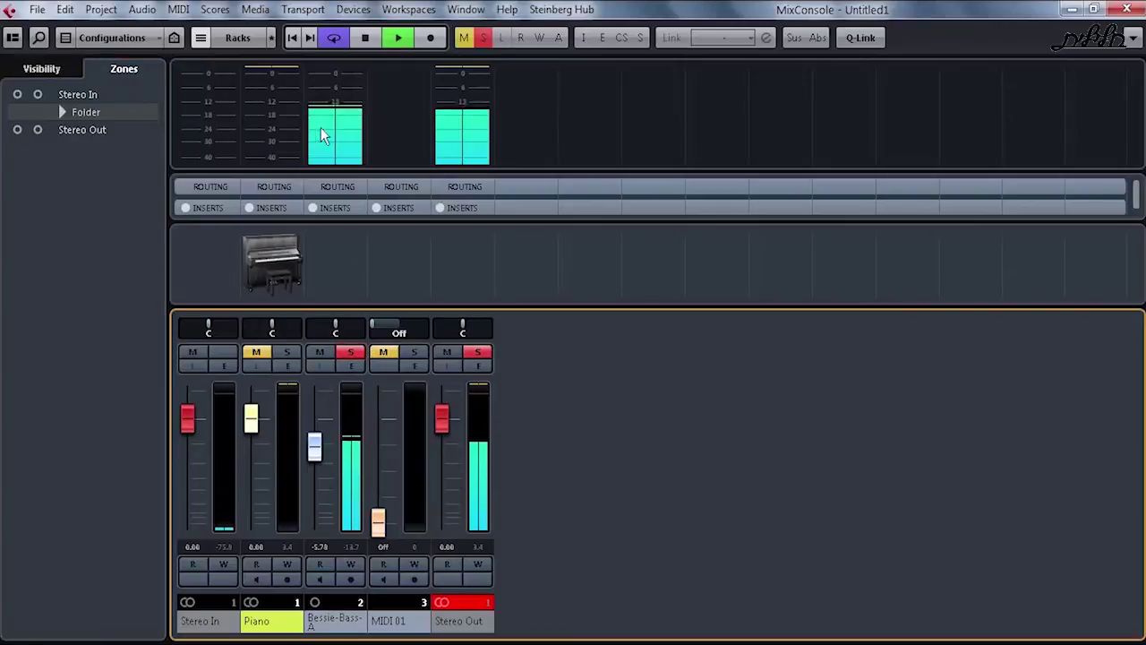
pyautogui.rightClick(342, 115)
pyautogui.moveTo(386, 119)
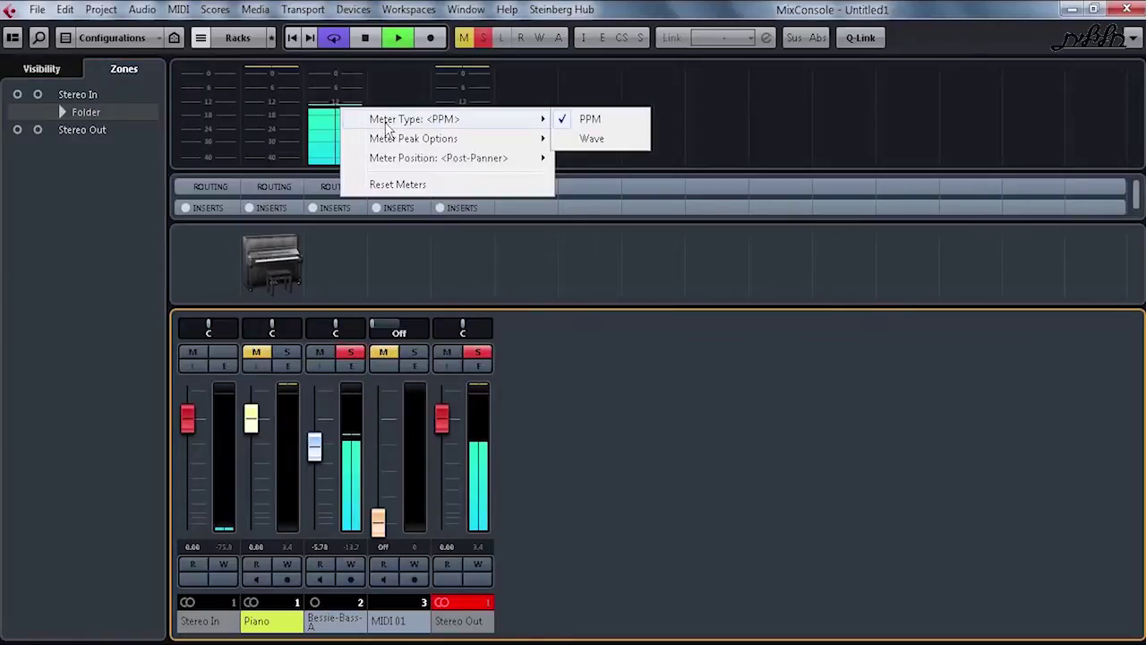
pyautogui.click(591, 138)
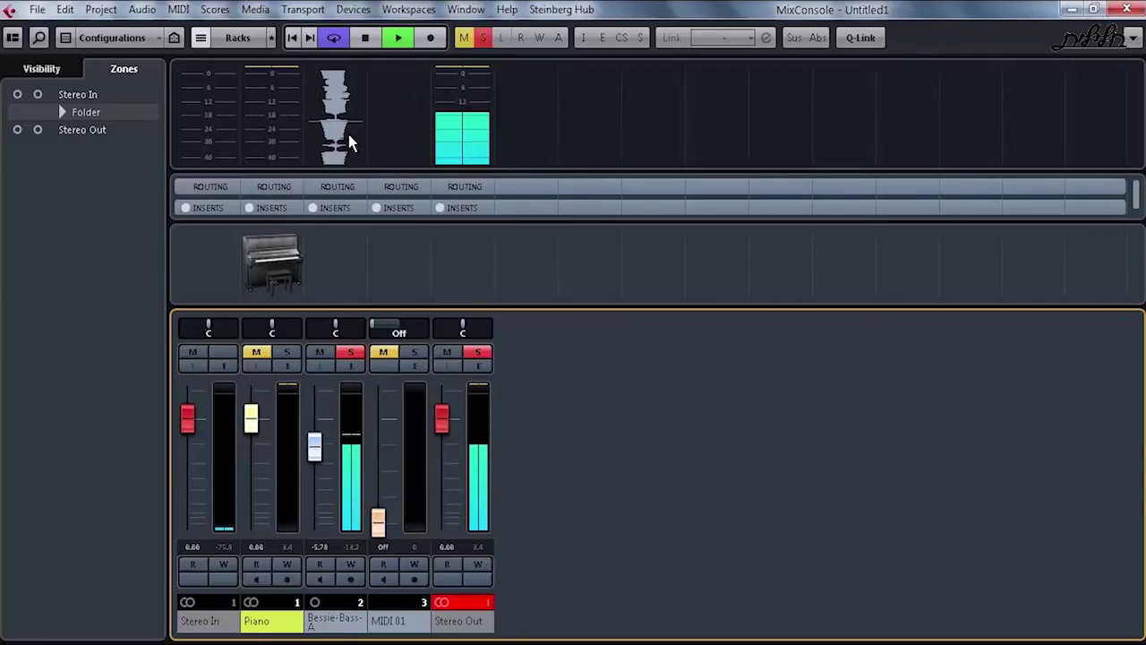
pyautogui.press('space')
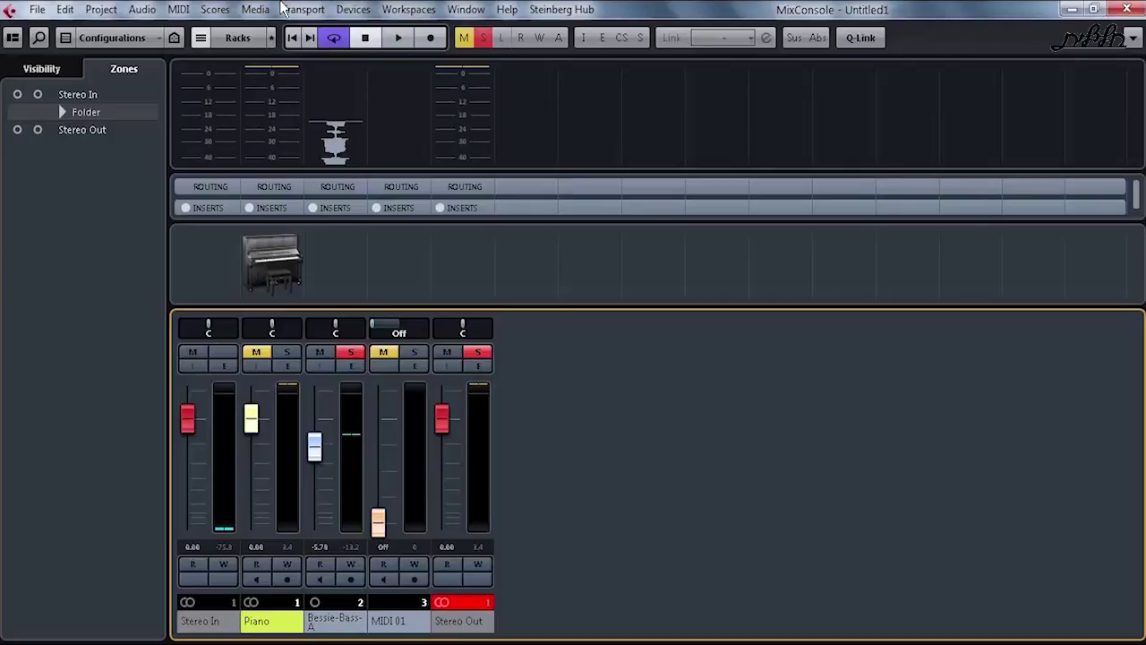
# Start and stop playback repeatedly to examine the bass channel's wave meter, briefly checking the cursor position in the project window
pyautogui.press('space')
pyautogui.press('space')
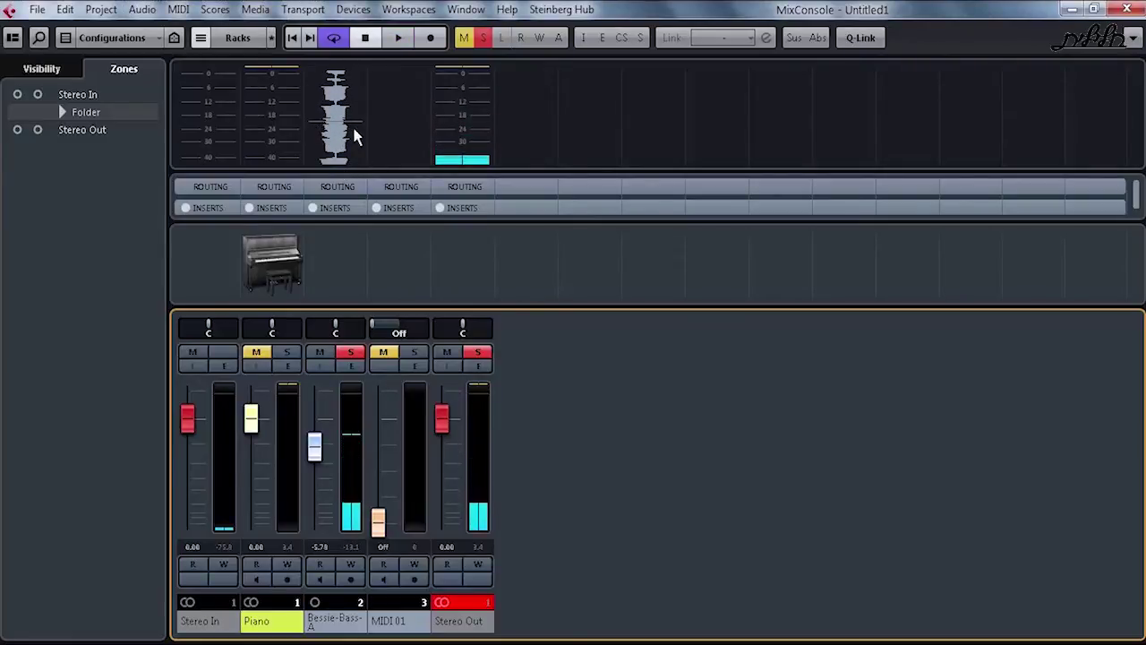
pyautogui.press('space')
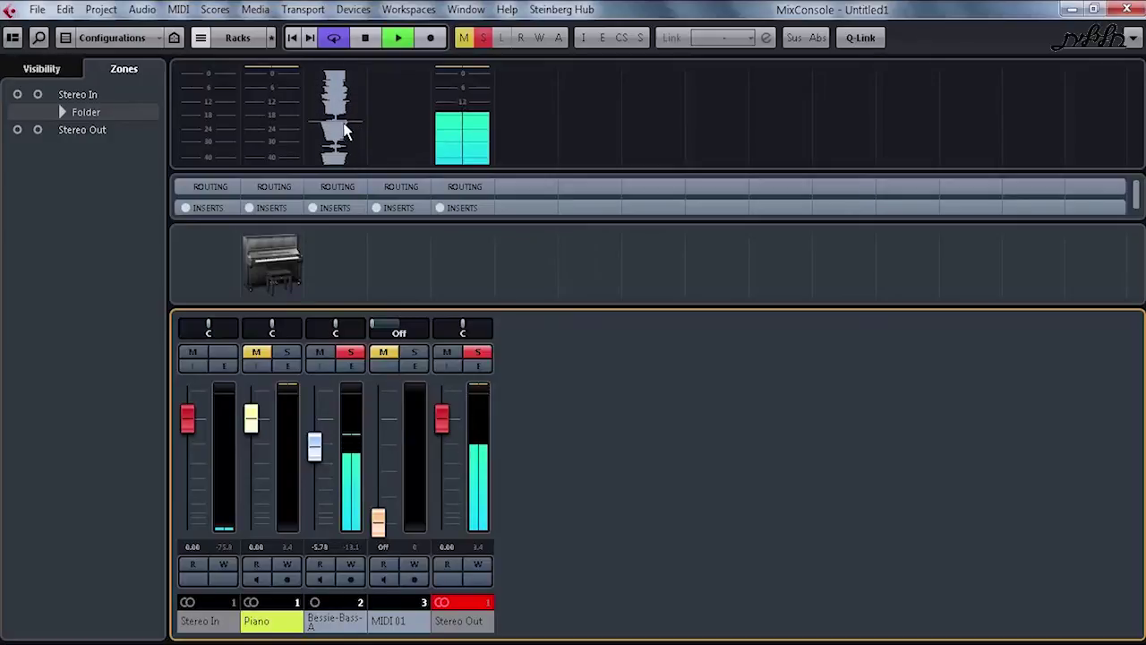
pyautogui.press('space')
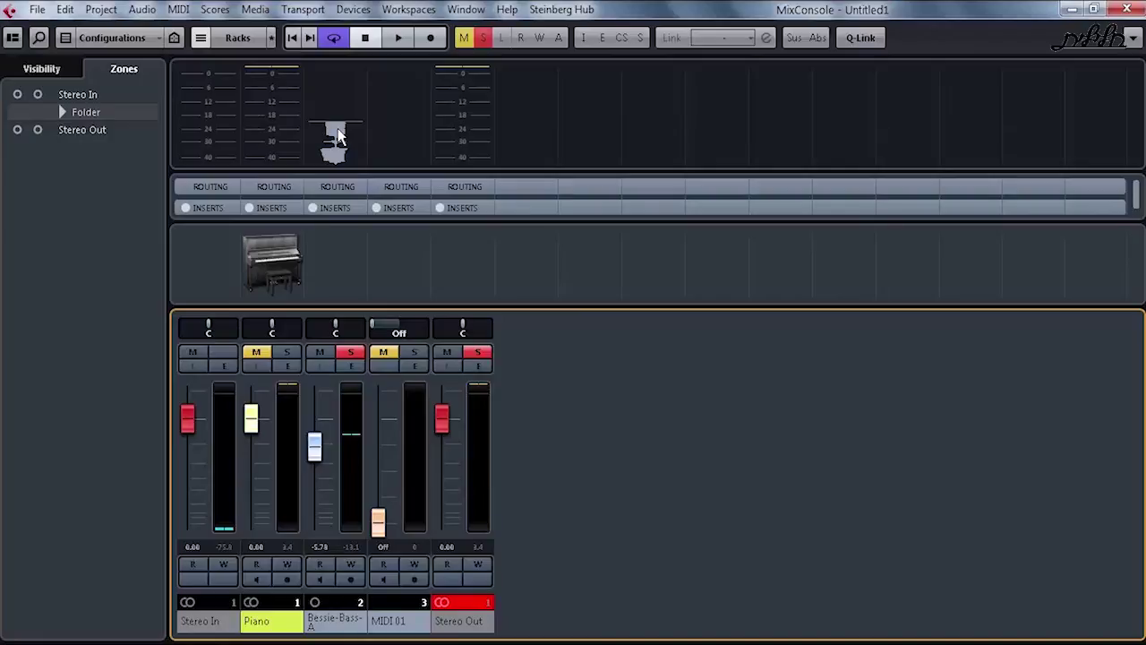
pyautogui.press('space')
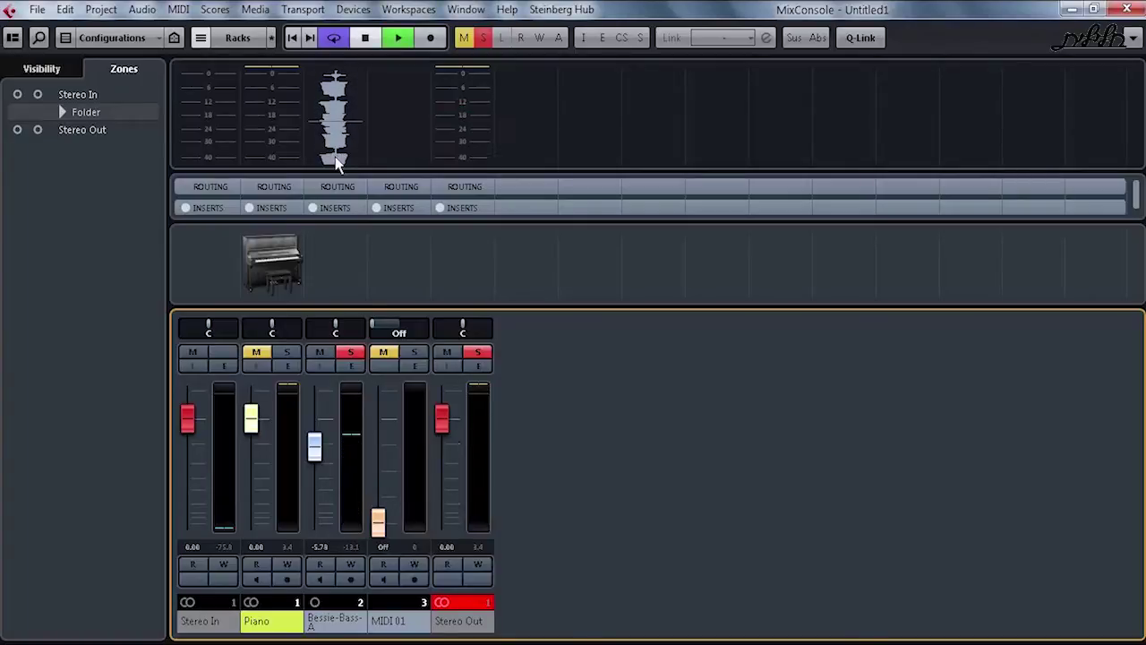
pyautogui.press('space')
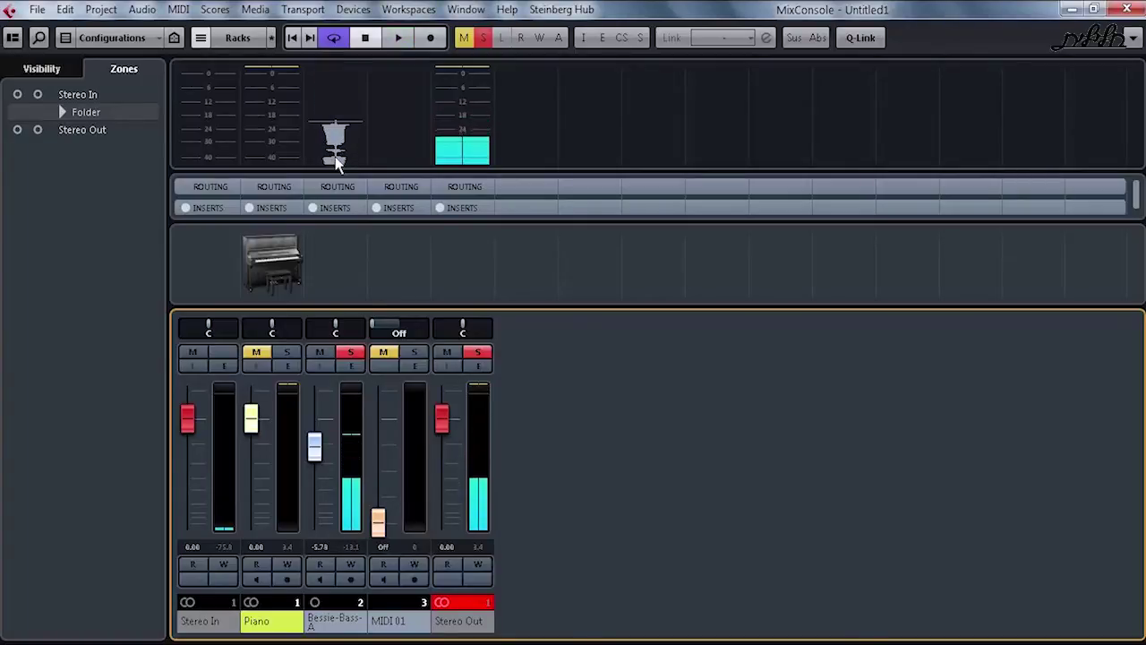
pyautogui.press('F3')
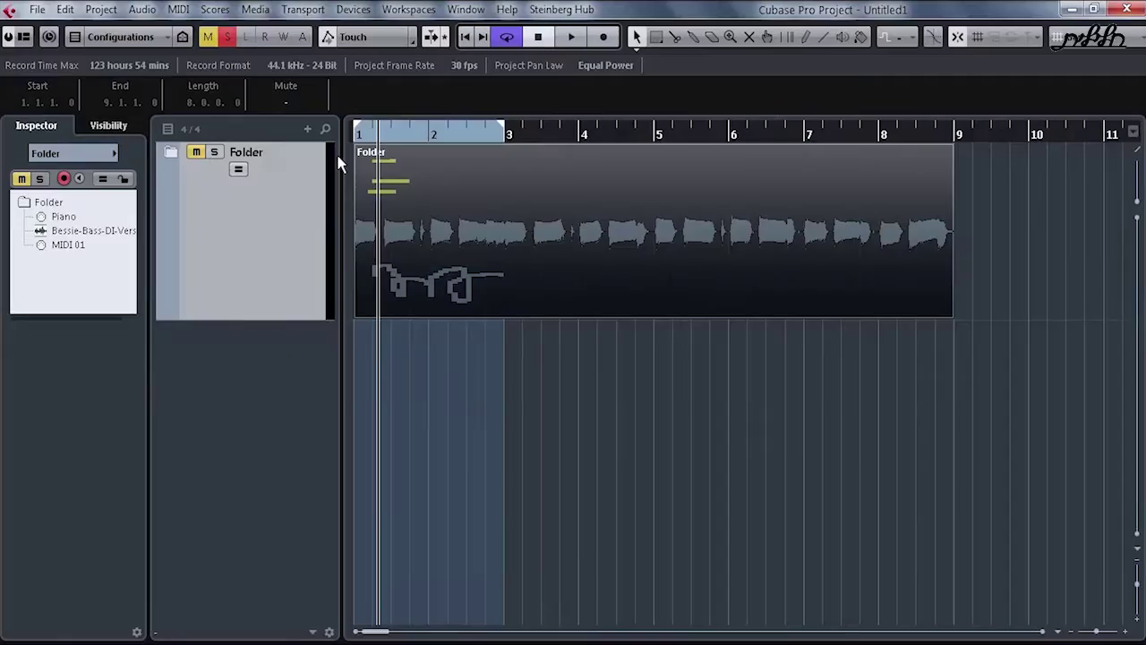
pyautogui.press('F3')
pyautogui.press('space')
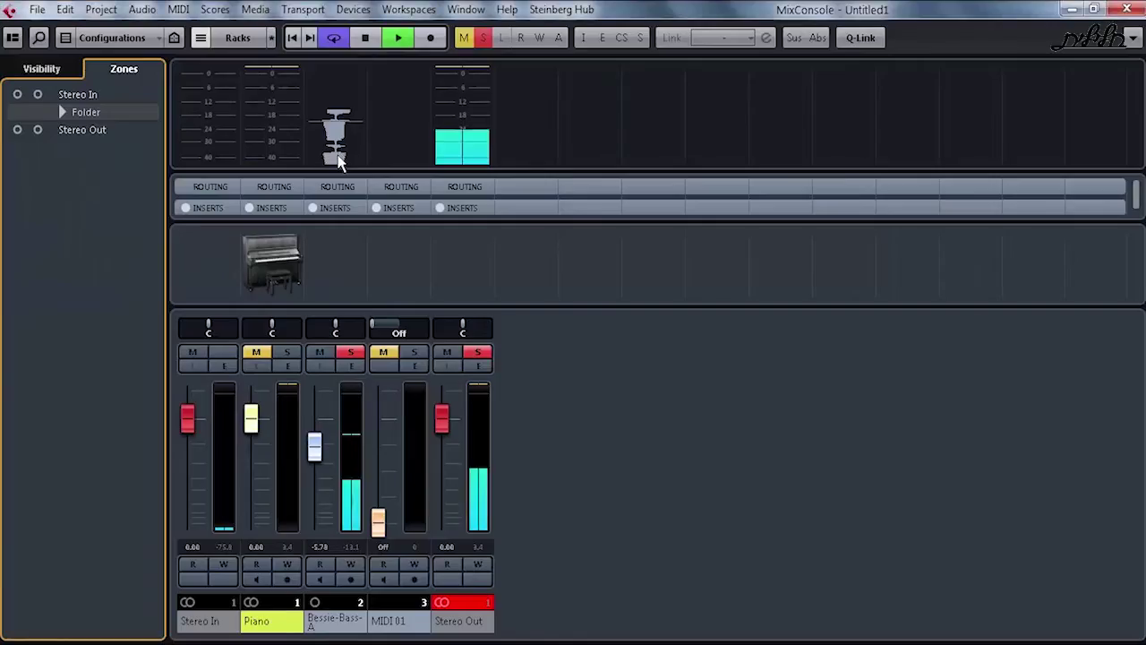
pyautogui.press('space')
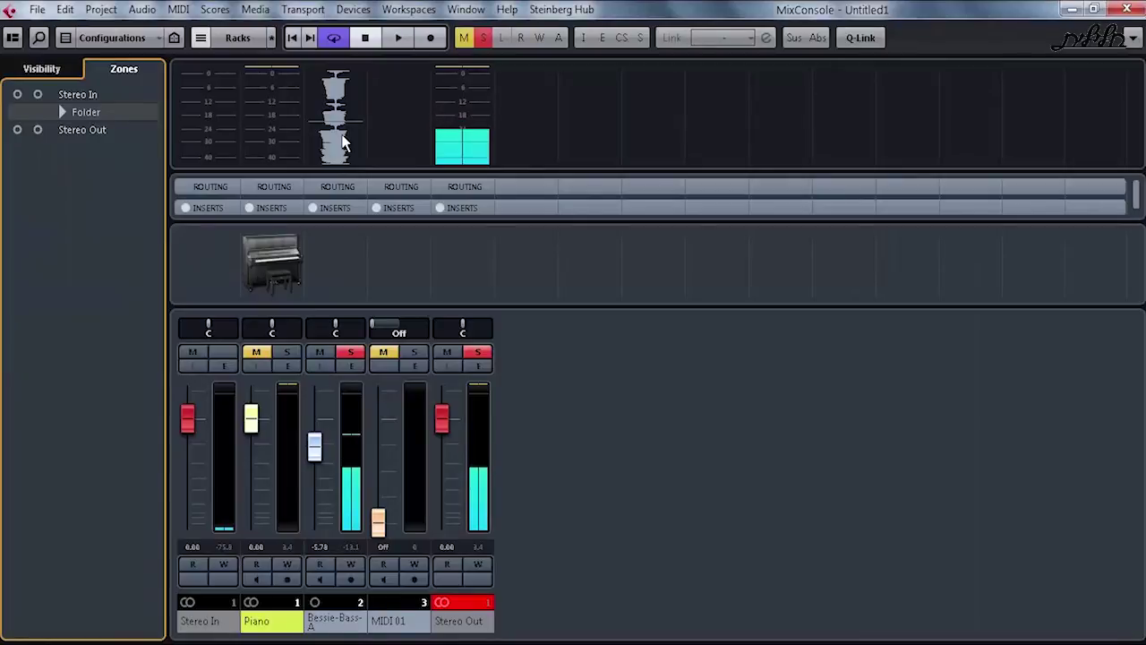
pyautogui.press('space')
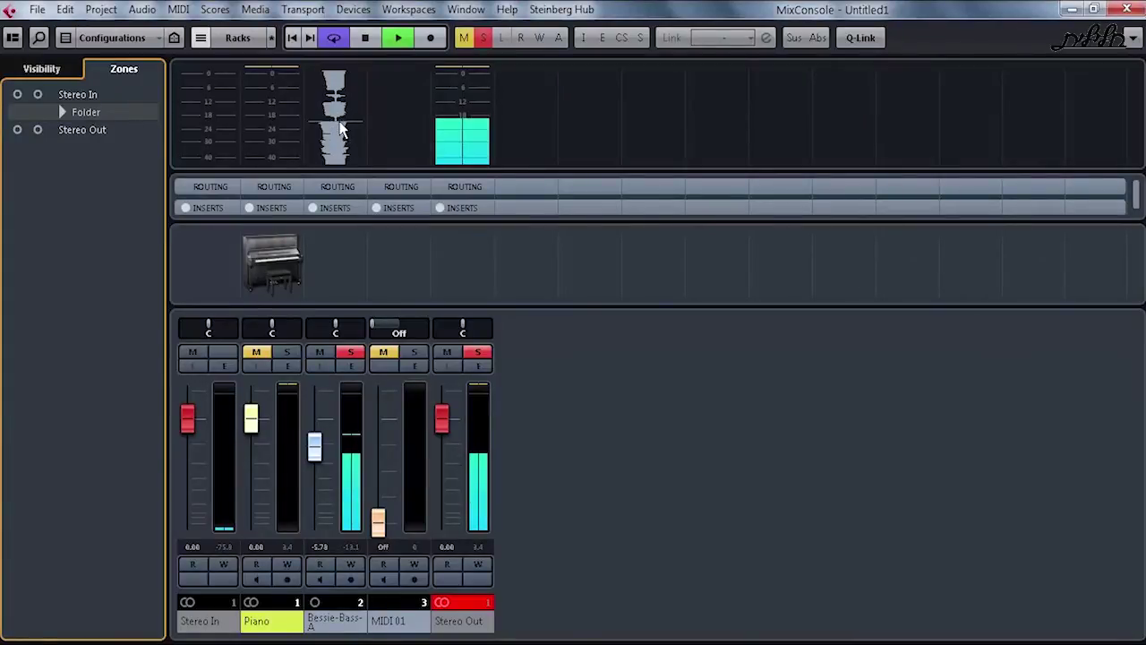
pyautogui.press('space')
pyautogui.press('space')
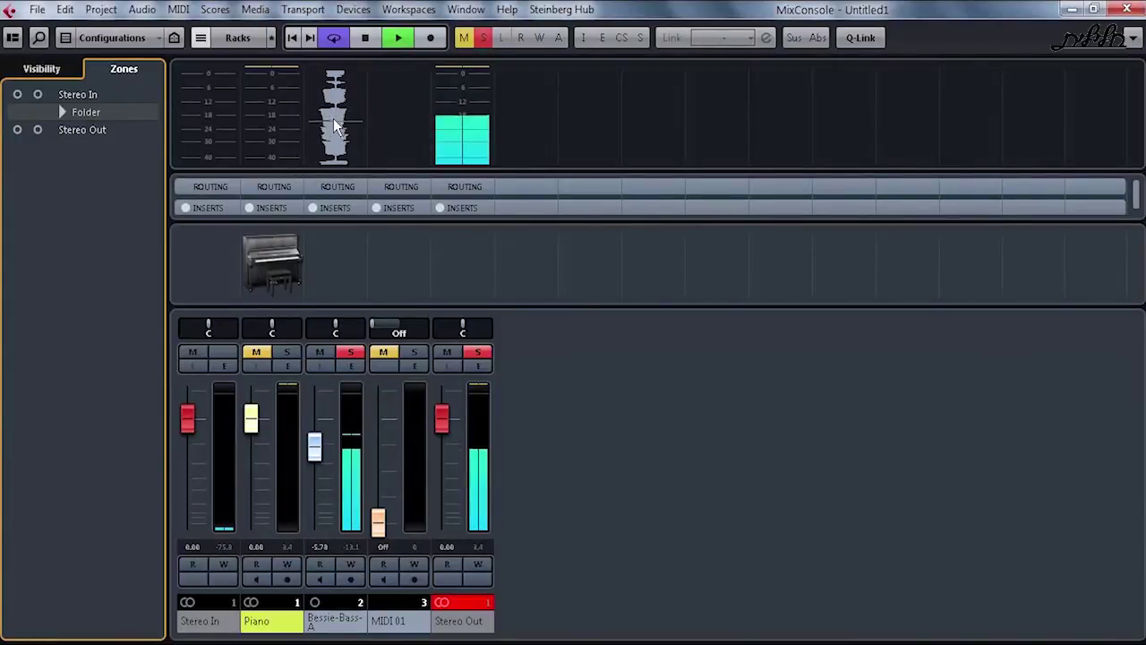
# Enlarge the Meter Bridge area and restart playback to examine the bass channel's wave meter at a larger size
pyautogui.press('space')
pyautogui.press('space')
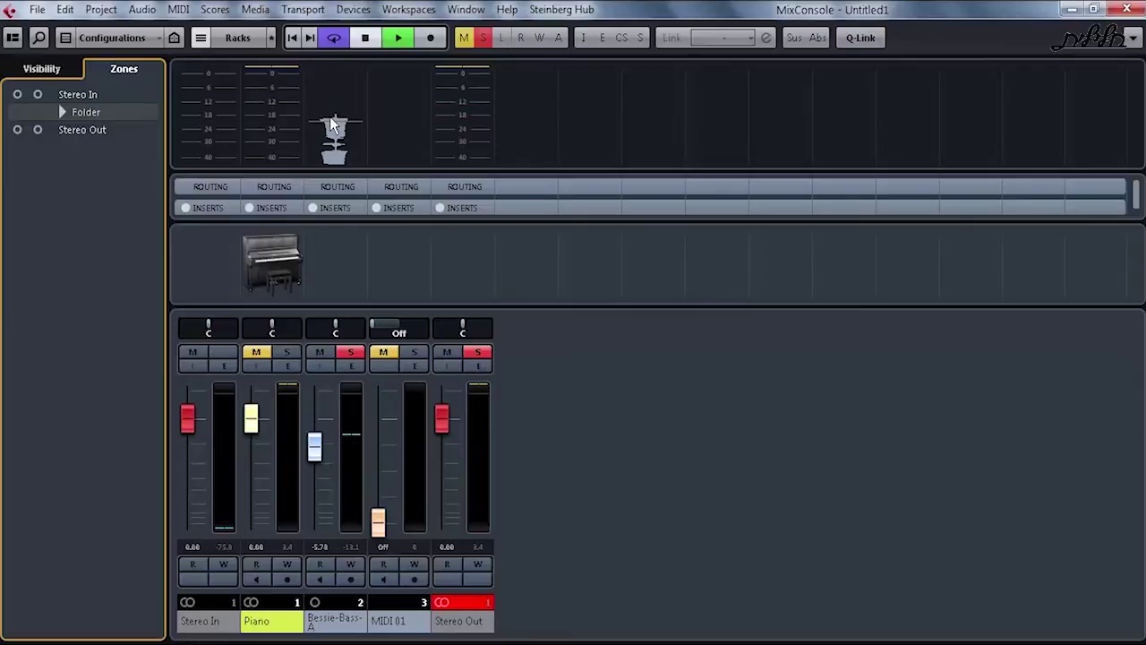
pyautogui.press('space')
pyautogui.moveTo(404, 171); pyautogui.dragTo(401, 316)
pyautogui.press('space')
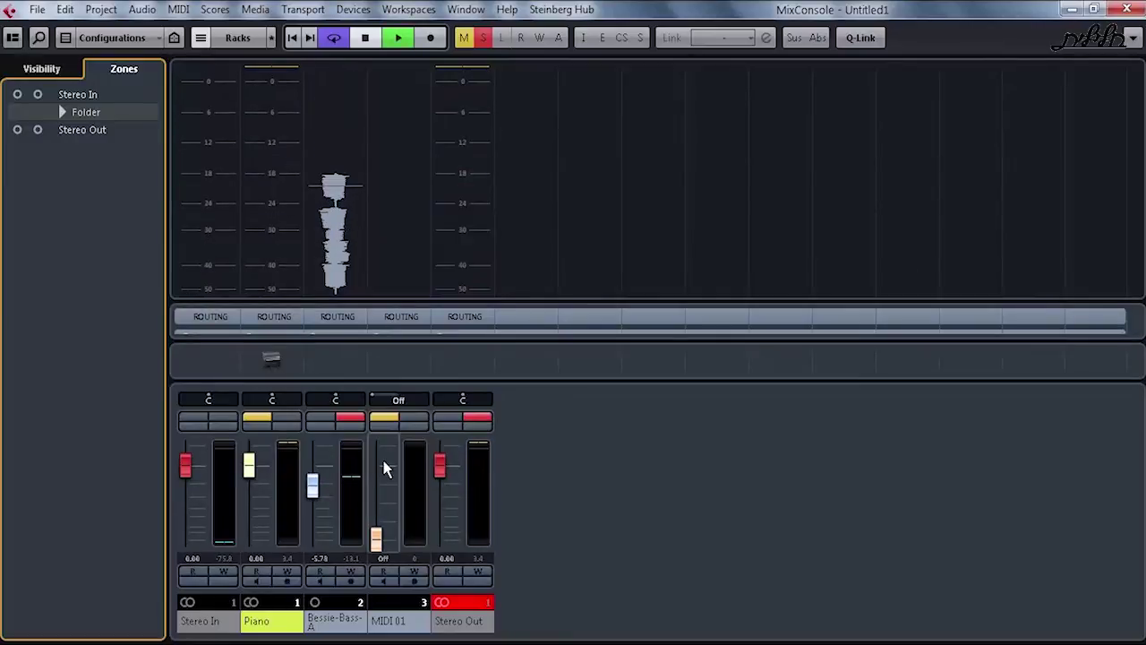
# Widen and narrow the mixer channels during playback to examine the meters, and shrink the Meter Bridge once the transport is stopped
pyautogui.press('h')
pyautogui.press('h')
pyautogui.press('h')
pyautogui.press('h')
pyautogui.press('h')
pyautogui.press('h')
pyautogui.press('h')
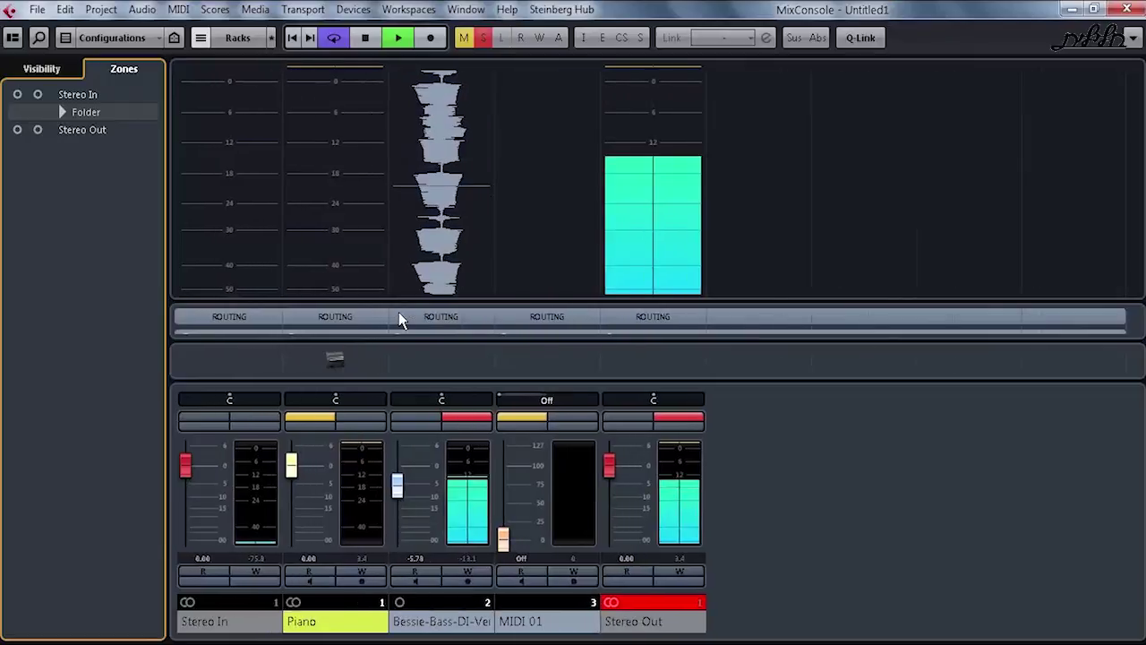
pyautogui.press('g')
pyautogui.press('g')
pyautogui.press('g')
pyautogui.press('g')
pyautogui.press('g')
pyautogui.press('g')
pyautogui.press('g')
pyautogui.press('g')
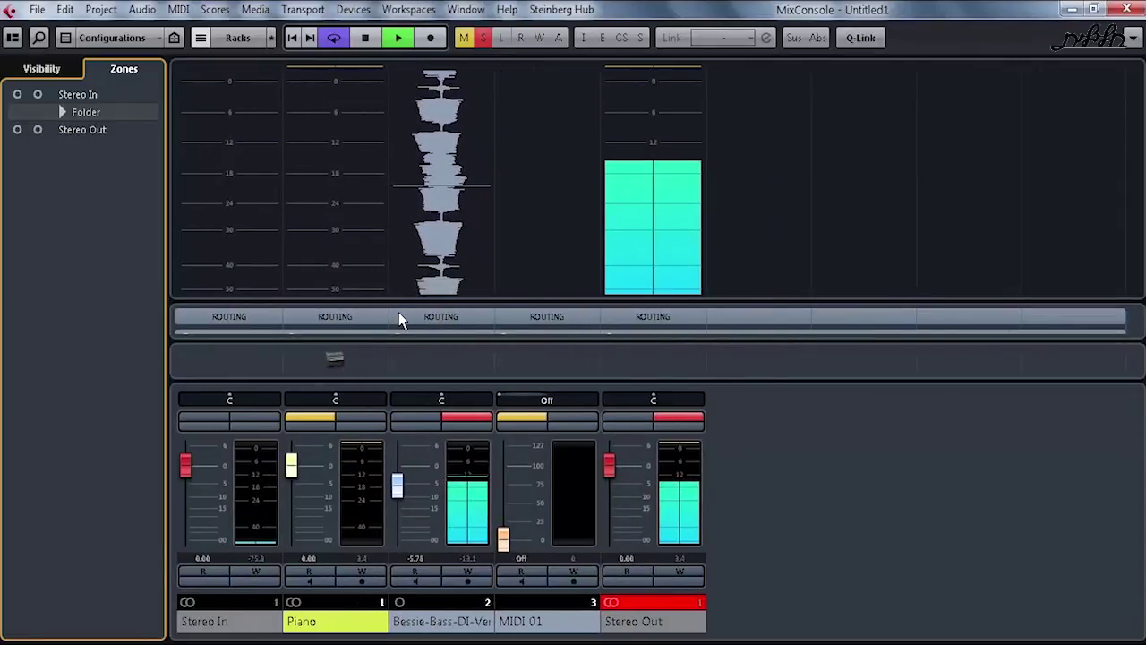
pyautogui.press('space')
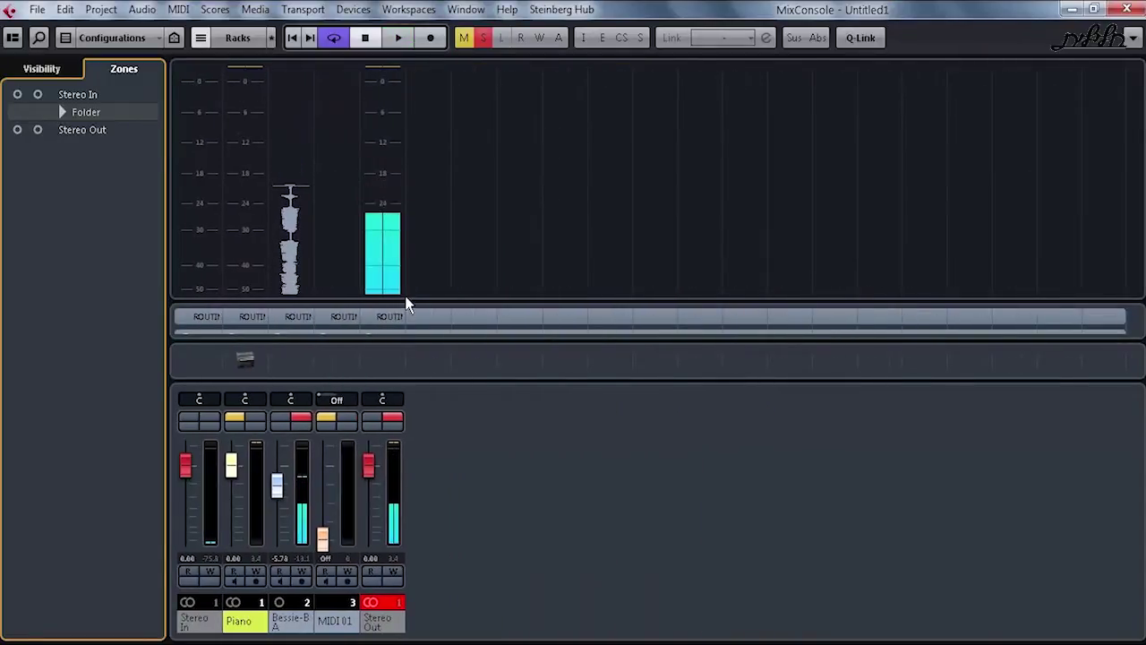
pyautogui.moveTo(421, 293); pyautogui.dragTo(457, 146)
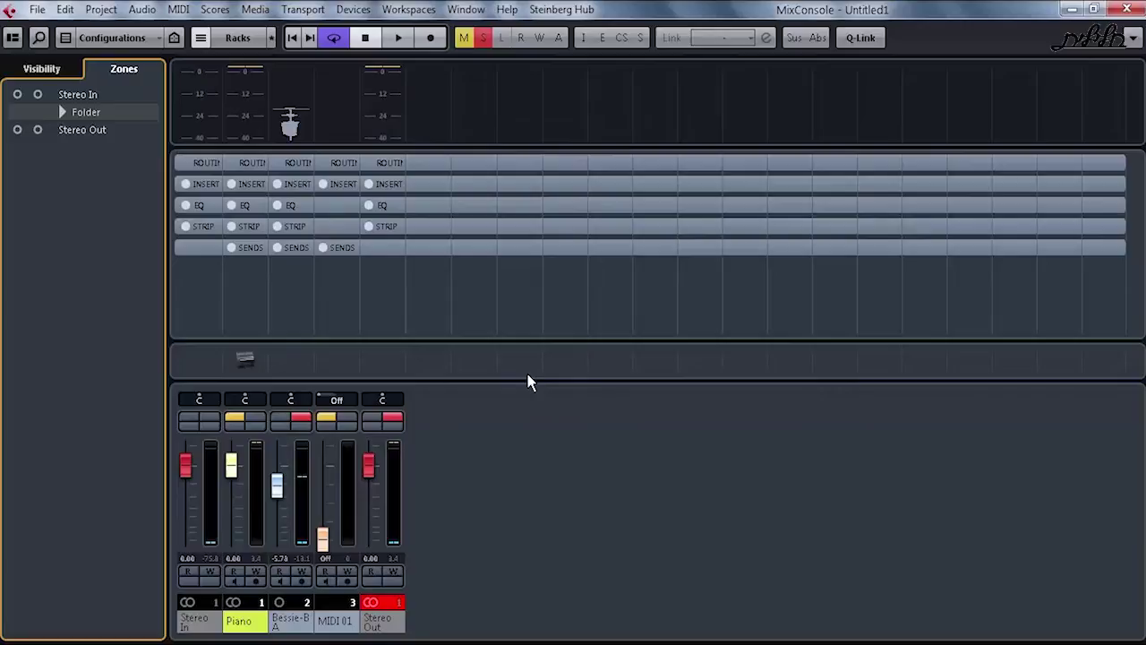
# In the project window, move the bass event onto a new audio track below the folder and delete the folder with its tracks
pyautogui.press('F3')
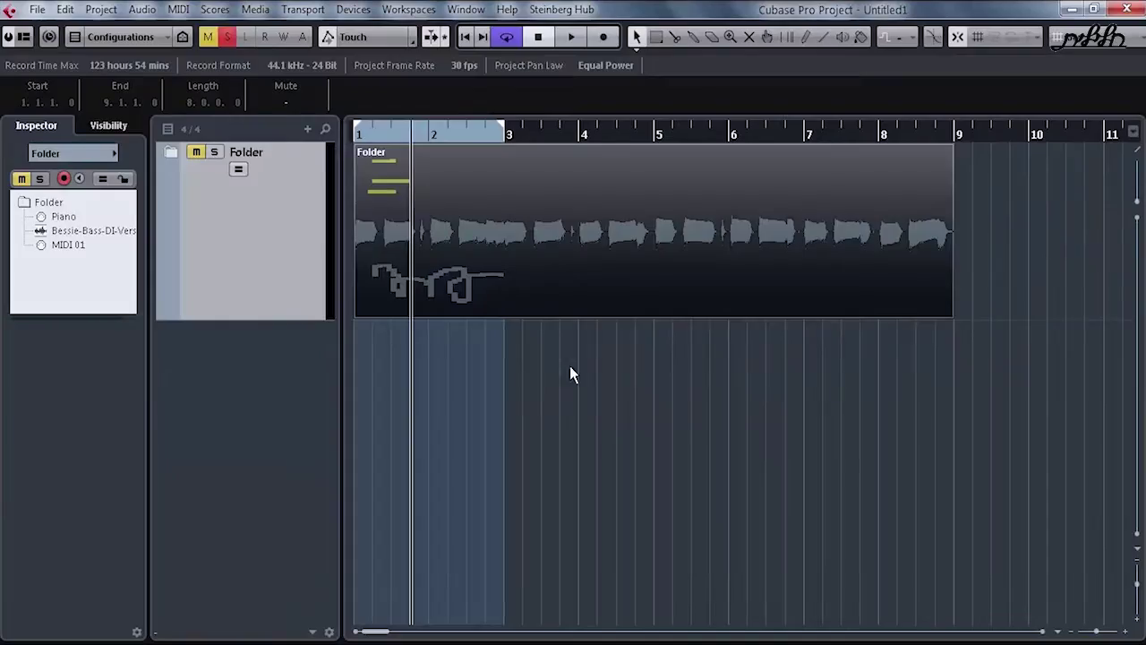
pyautogui.click(177, 153)
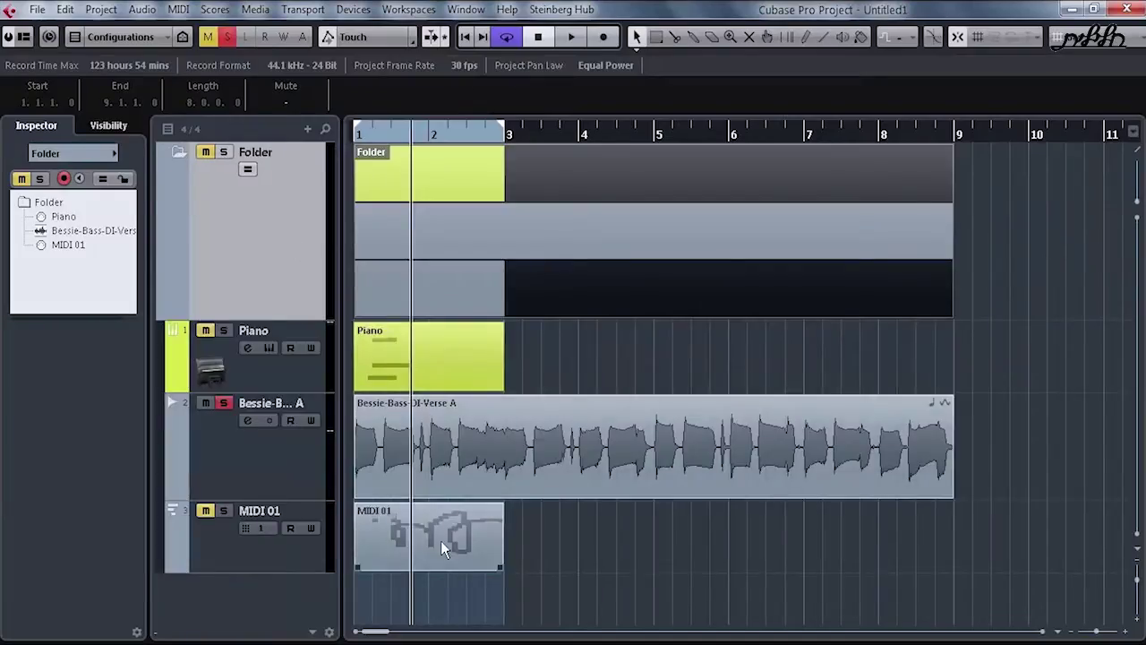
pyautogui.moveTo(430, 440); pyautogui.dragTo(408, 609)
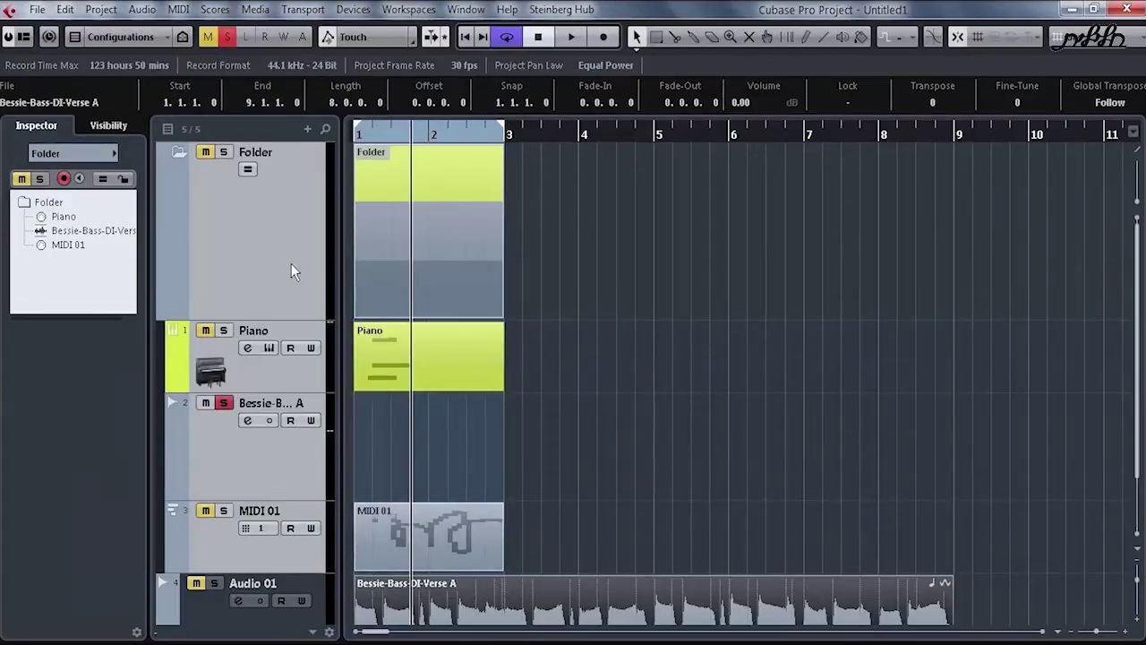
pyautogui.press('Delete')
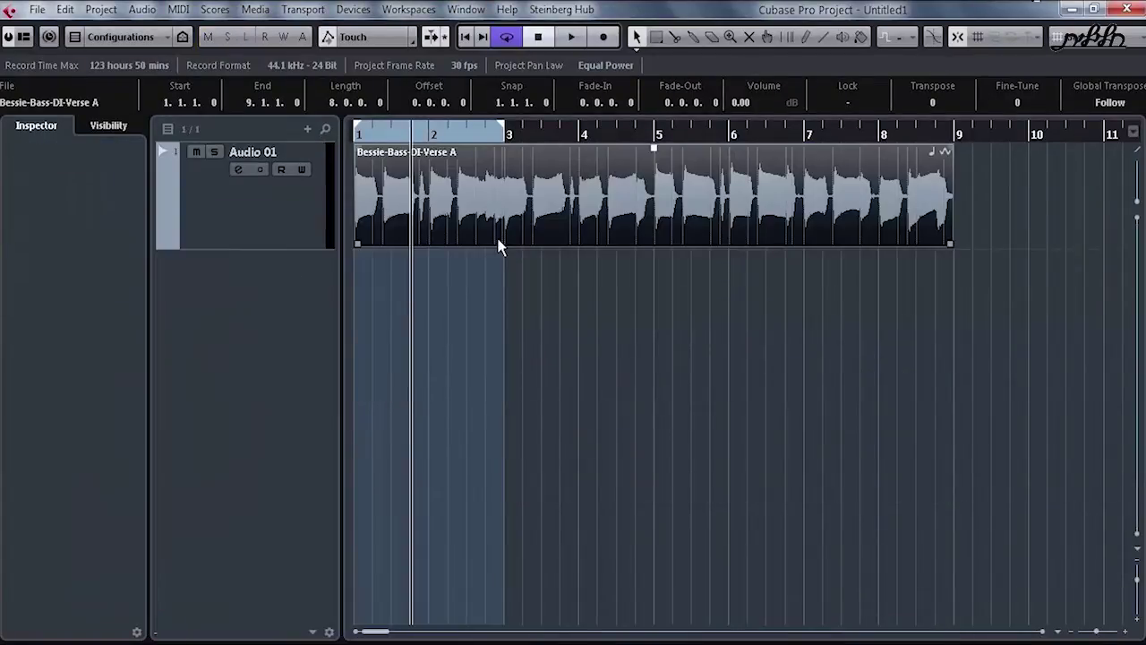
# Set the locators to the bass event, return the cursor to its start, and open the channel settings of Audio 01
pyautogui.press('p')
pyautogui.press('KP_1')
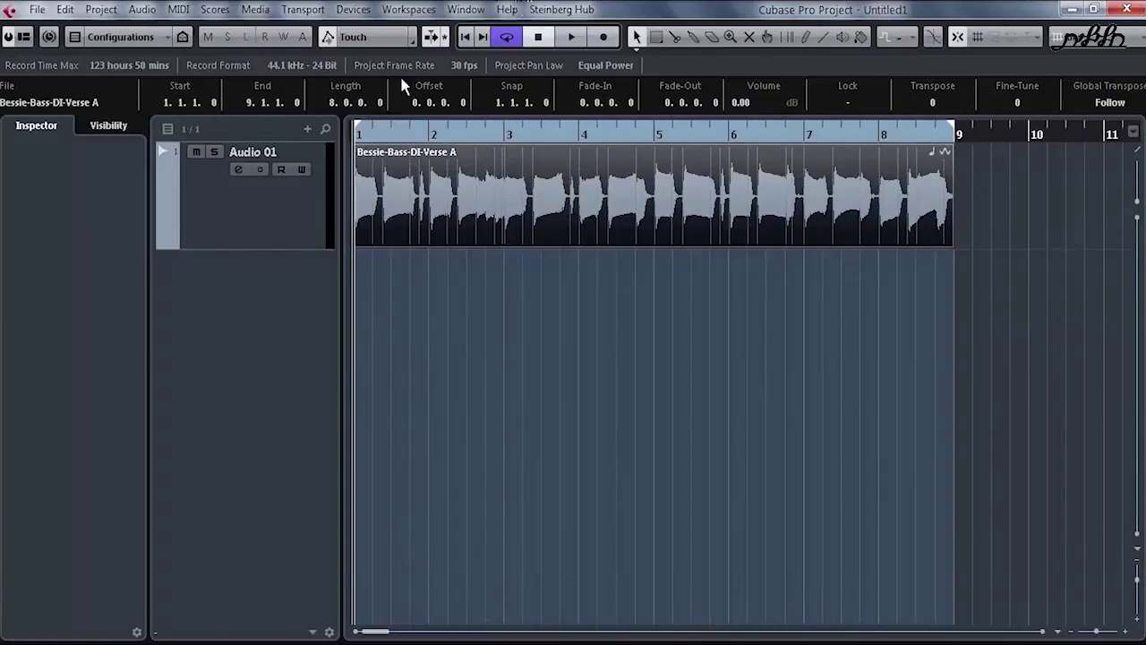
pyautogui.click(199, 184)
pyautogui.click(128, 154)
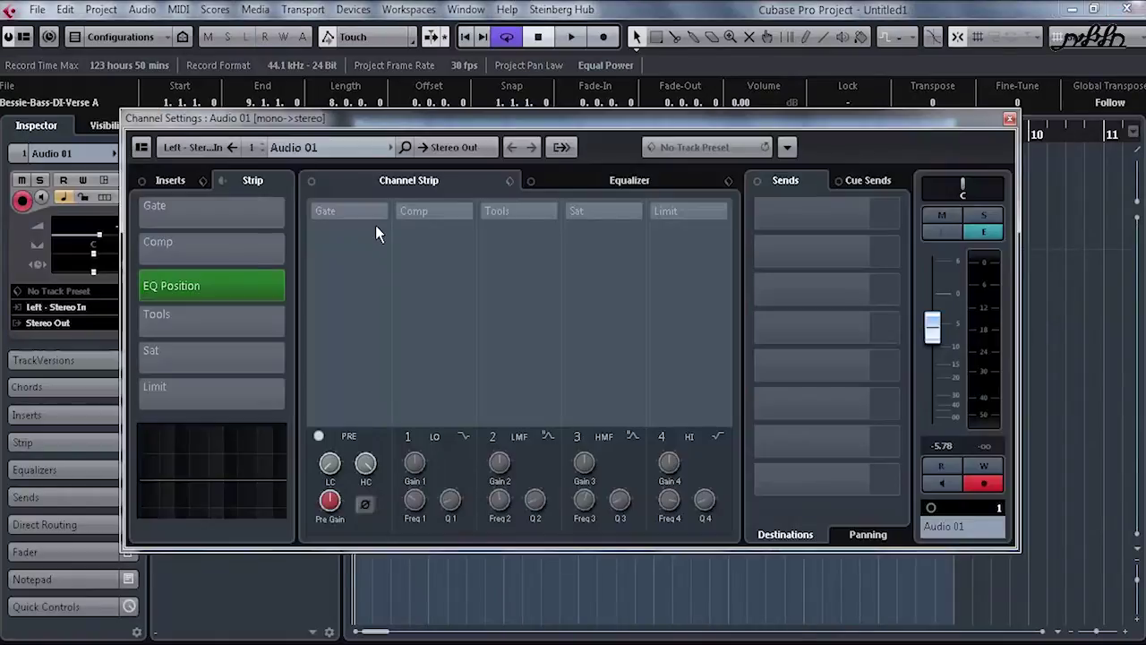
pyautogui.moveTo(382, 109); pyautogui.dragTo(363, 60)
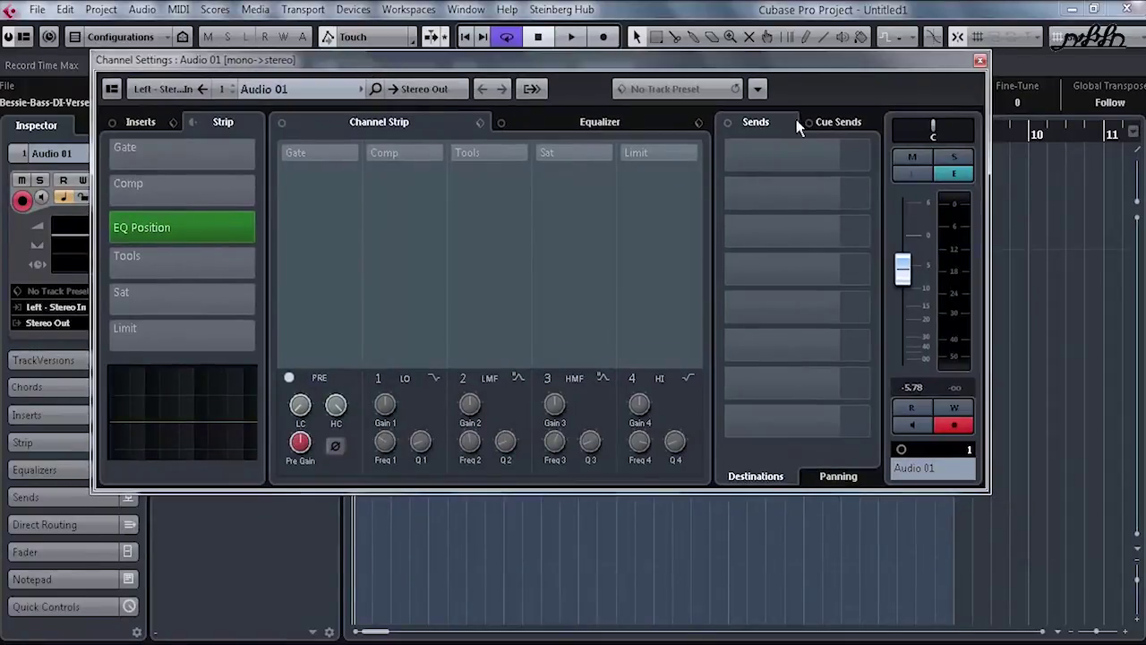
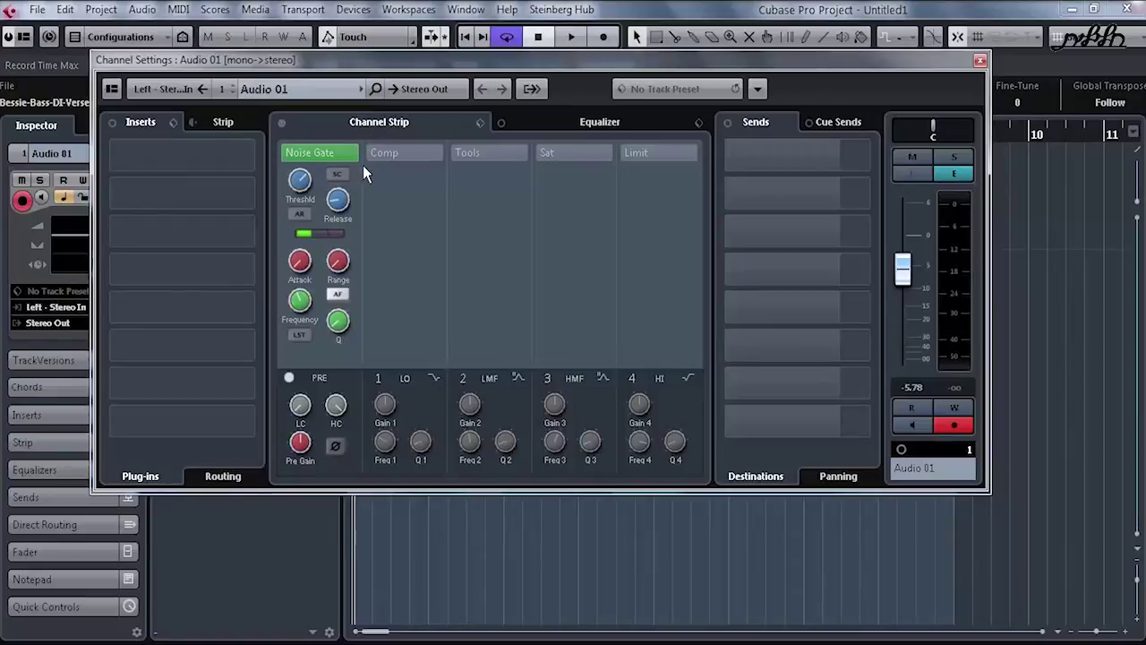
# Activate the Standard Compressor in the channel strip's Comp slot and load EnvelopeShaper in the Tools slot
pyautogui.click(367, 153)
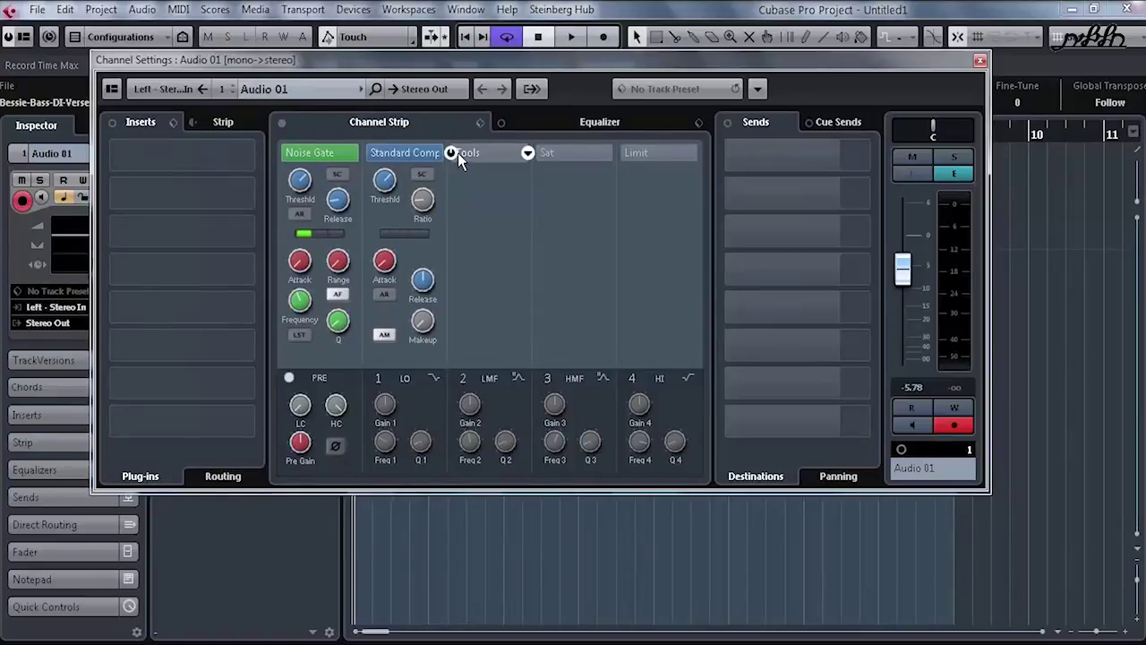
pyautogui.click(458, 153)
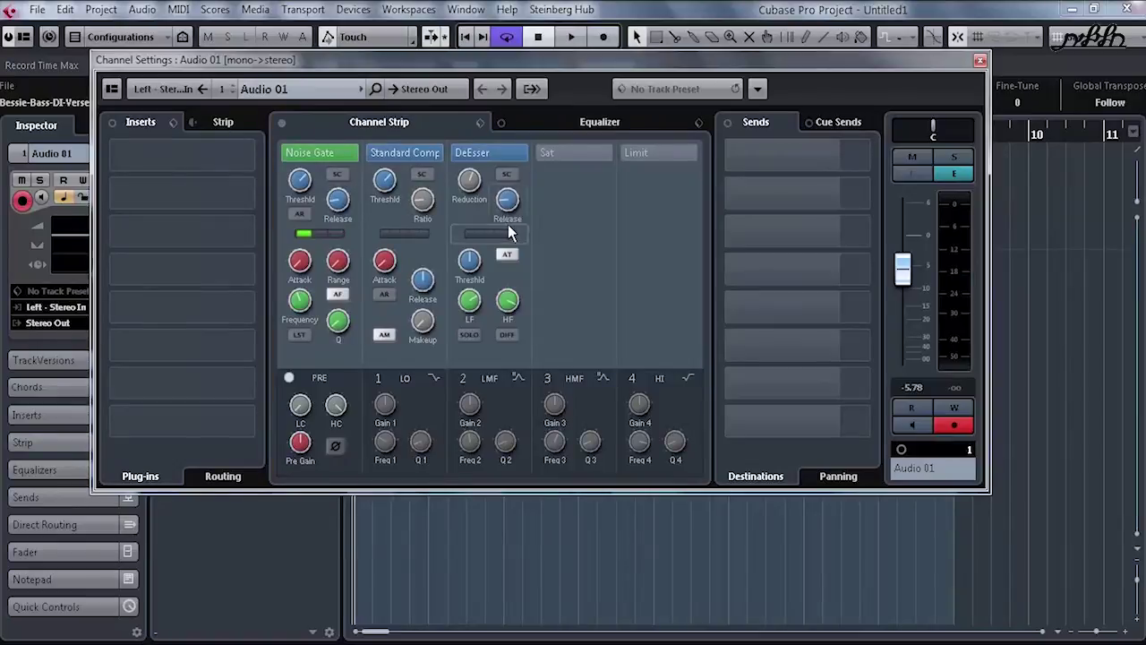
pyautogui.click(527, 153)
pyautogui.click(550, 205)
pyautogui.click(527, 154)
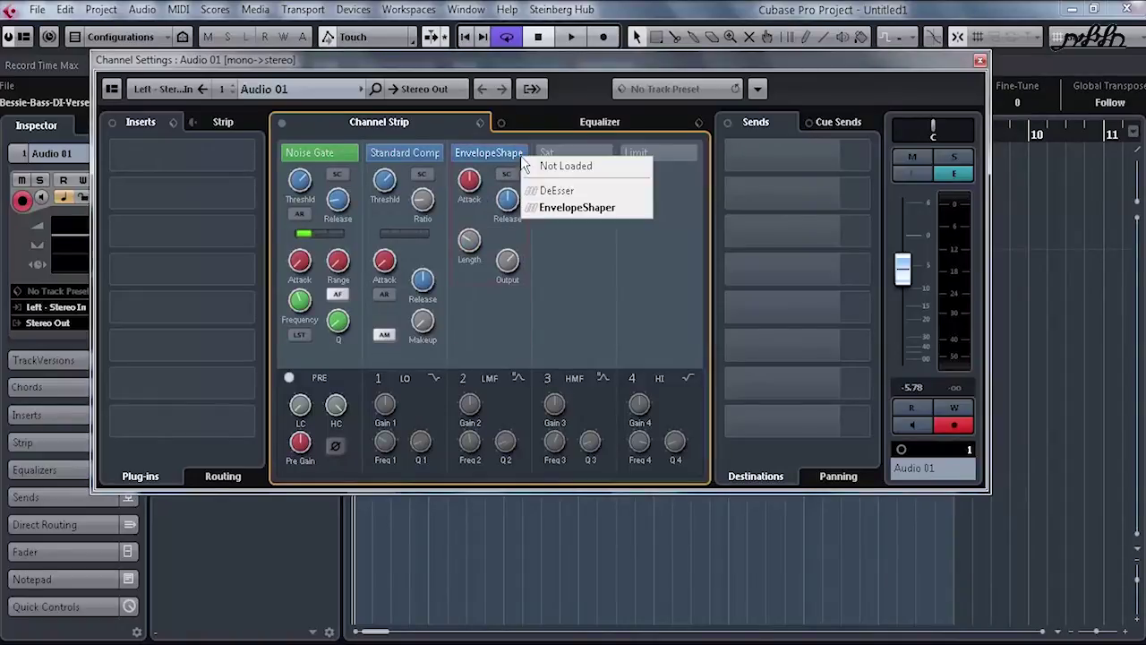
pyautogui.click(502, 155)
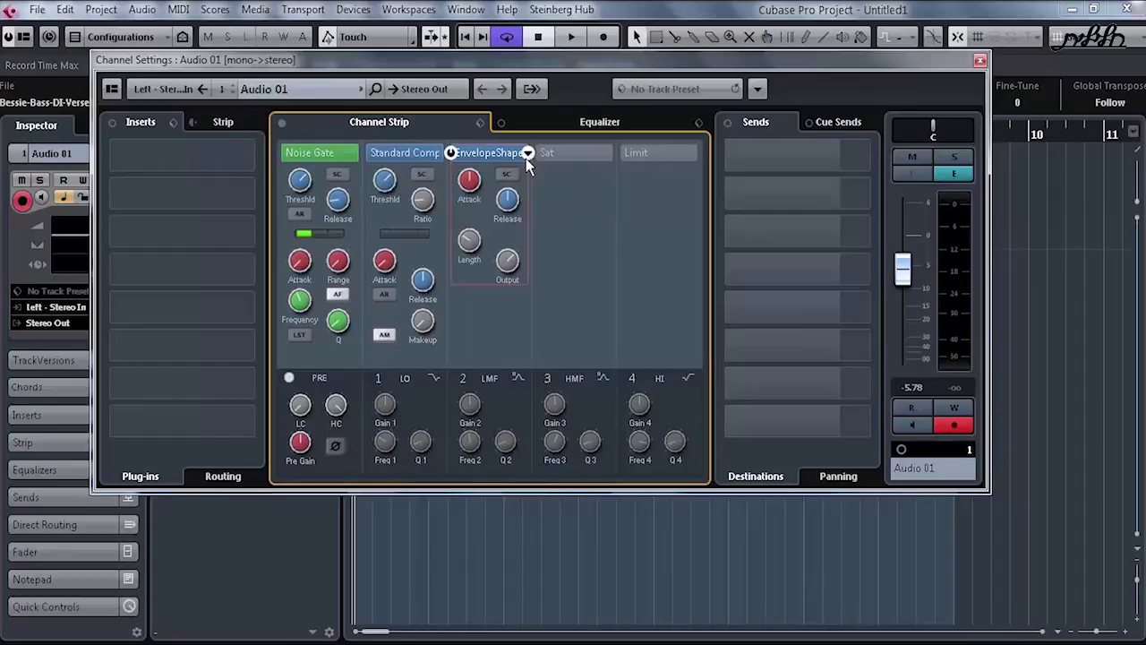
pyautogui.click(528, 155)
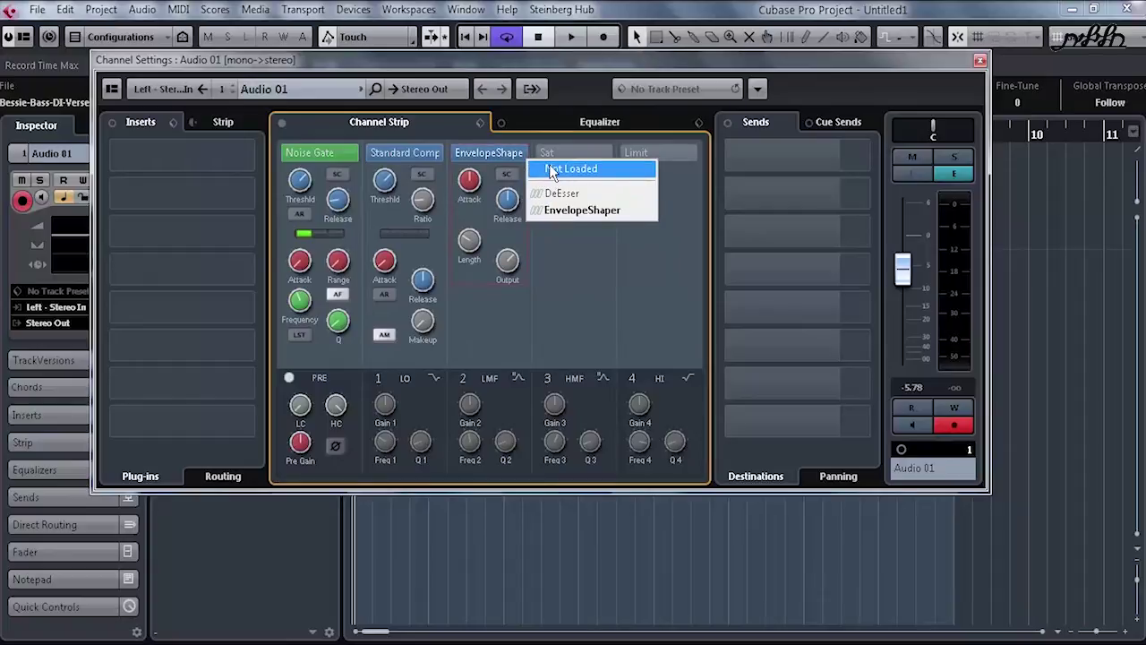
pyautogui.click(339, 169)
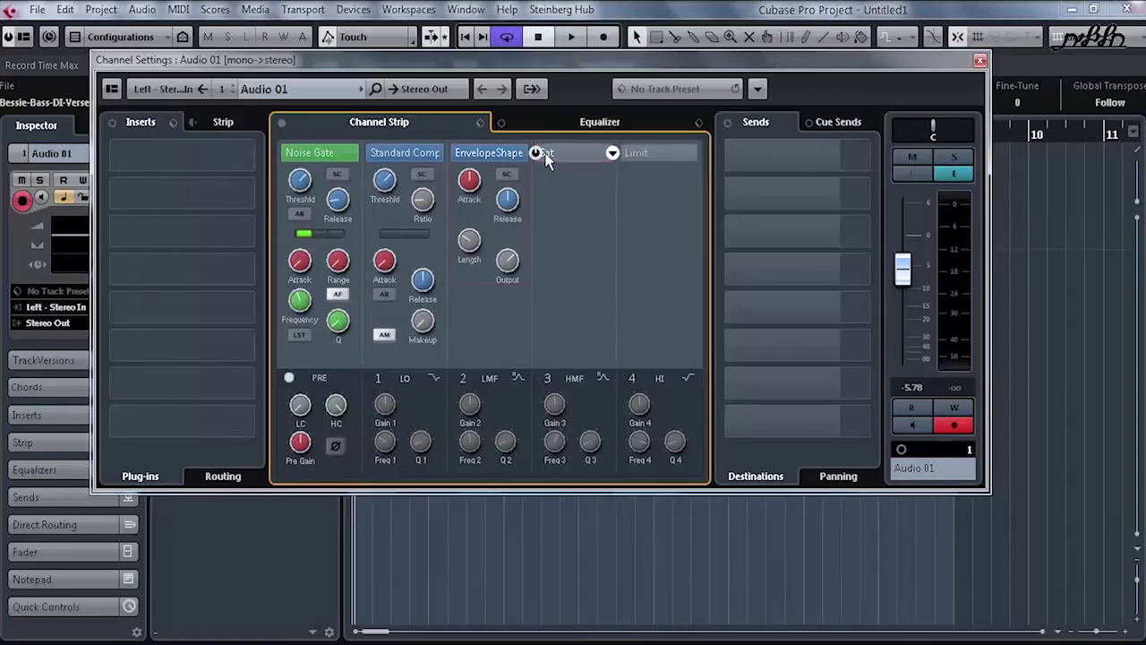
# Load Magneto II in the channel strip's Sat slot and view the available Sat and Limit modules
pyautogui.click(610, 154)
pyautogui.click(612, 154)
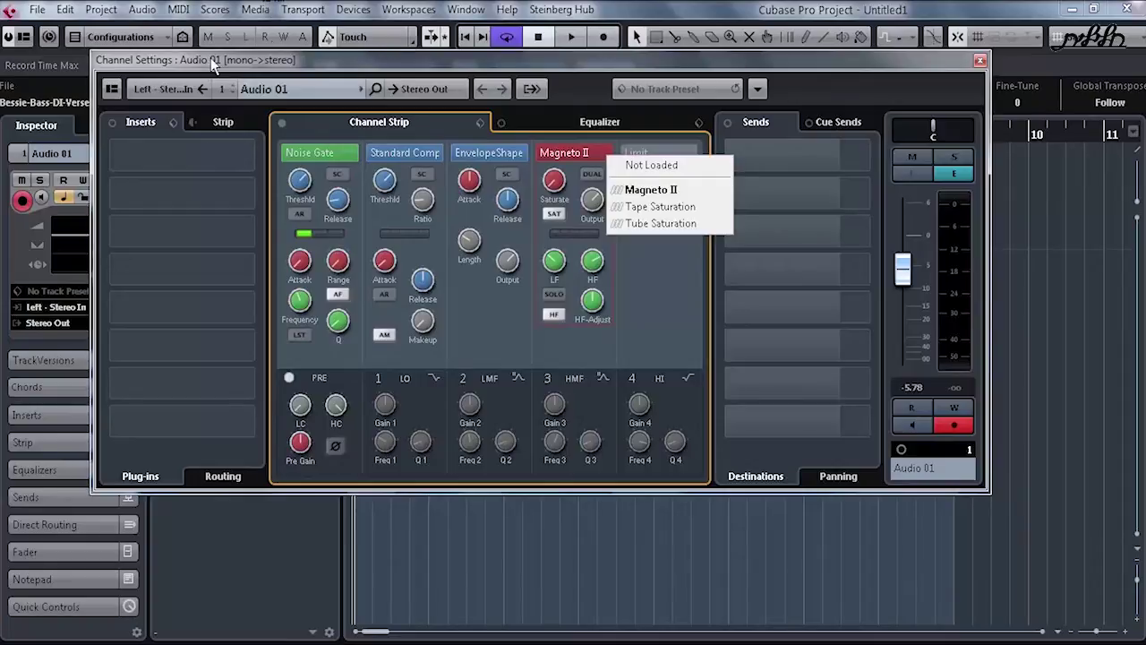
pyautogui.click(680, 143)
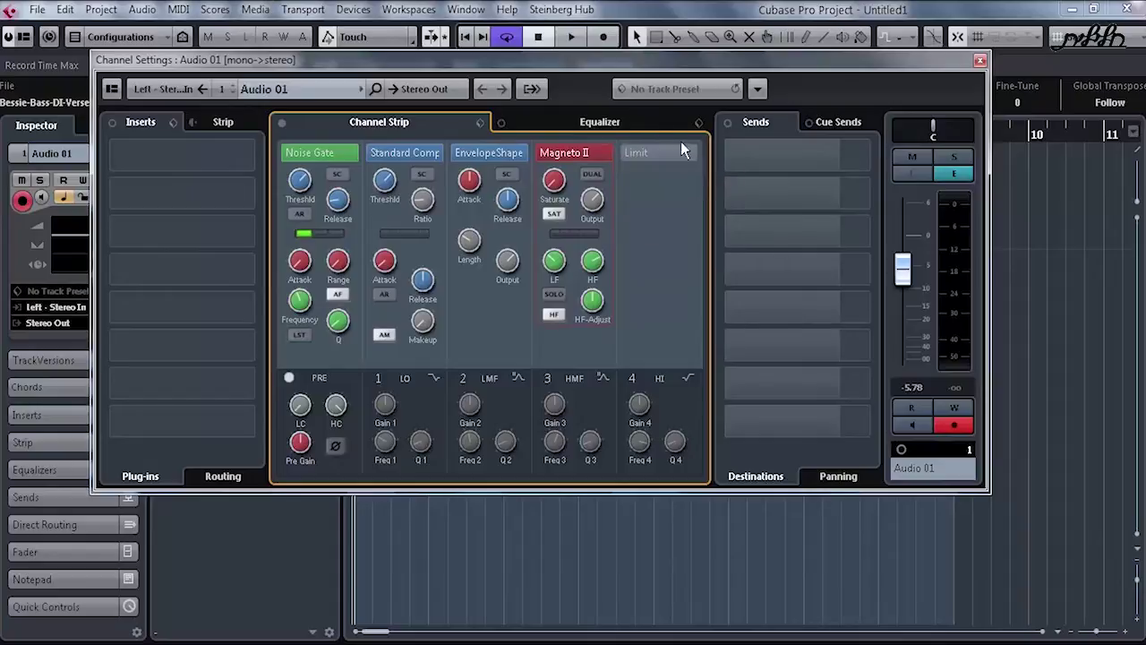
pyautogui.click(685, 152)
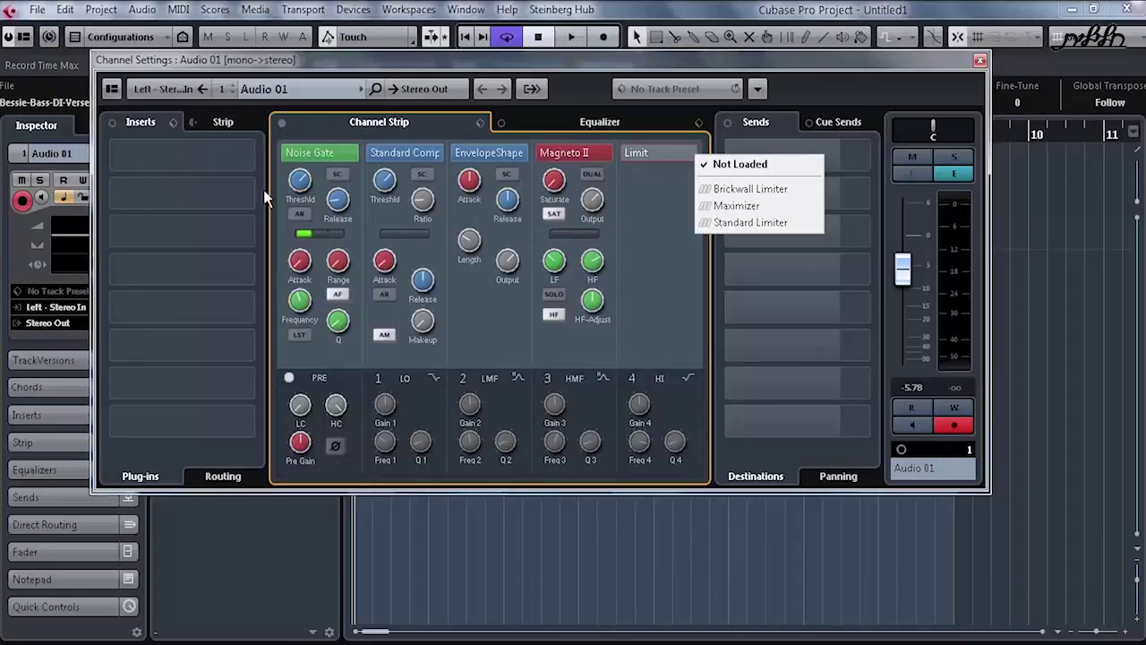
# View the effect categories available for the first insert slot without loading a plug-in
pyautogui.click(250, 158)
pyautogui.click(254, 158)
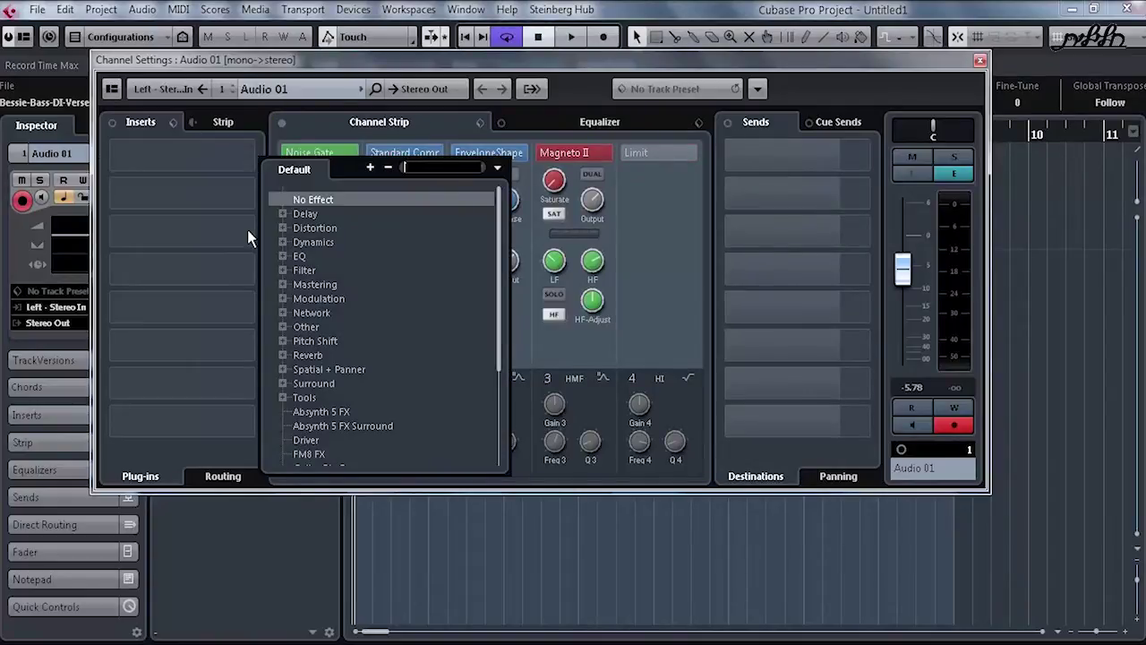
pyautogui.click(537, 127)
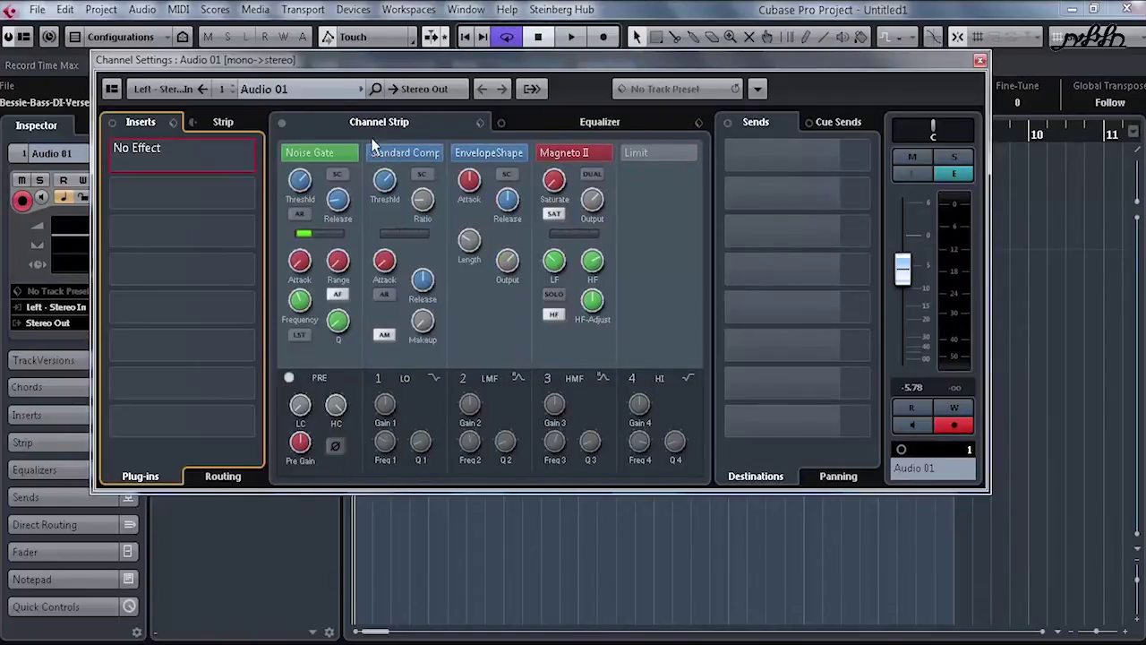
# Reset the Channel Strip rack of Audio 01 to clear all its modules
pyautogui.click(282, 125)
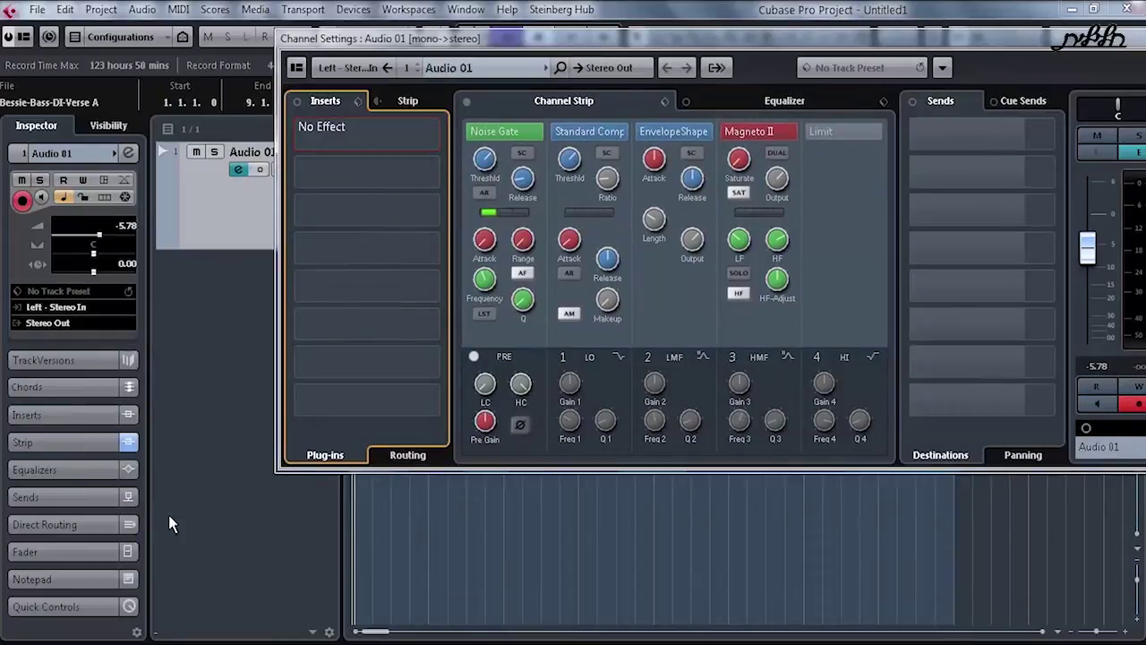
pyautogui.click(128, 442)
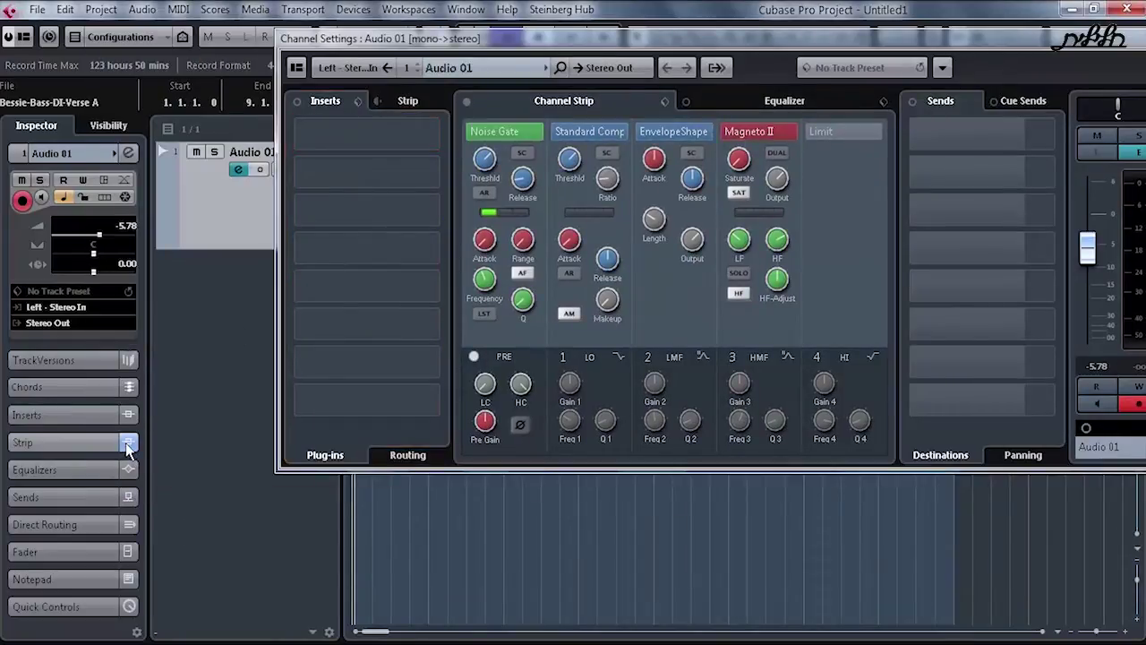
pyautogui.click(127, 445)
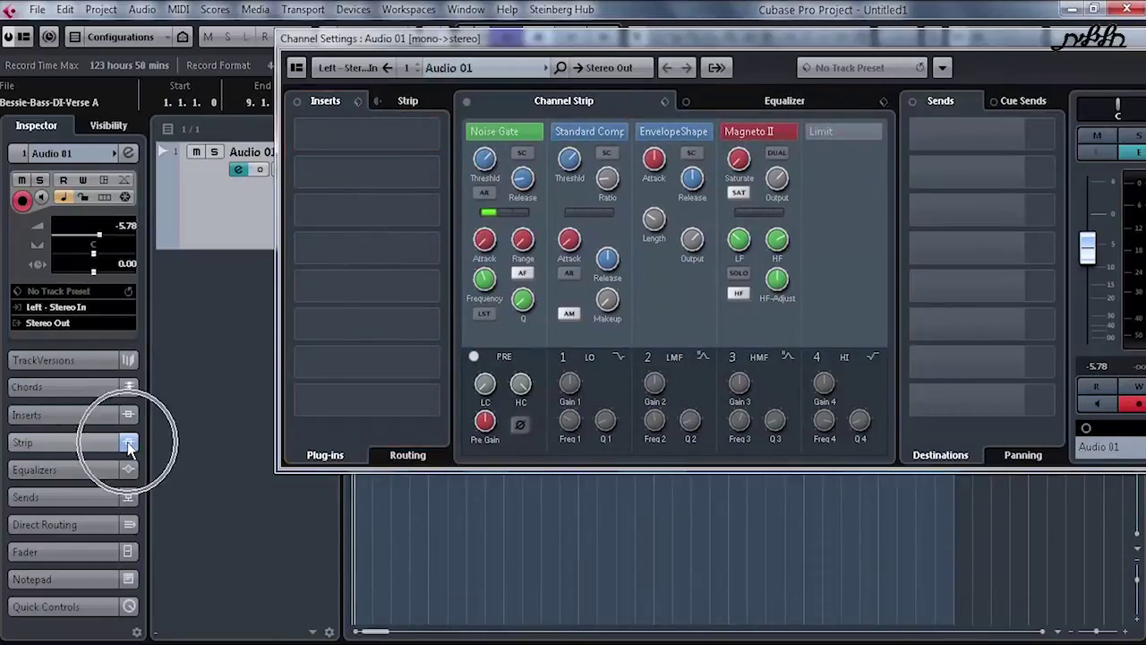
pyautogui.click(466, 101)
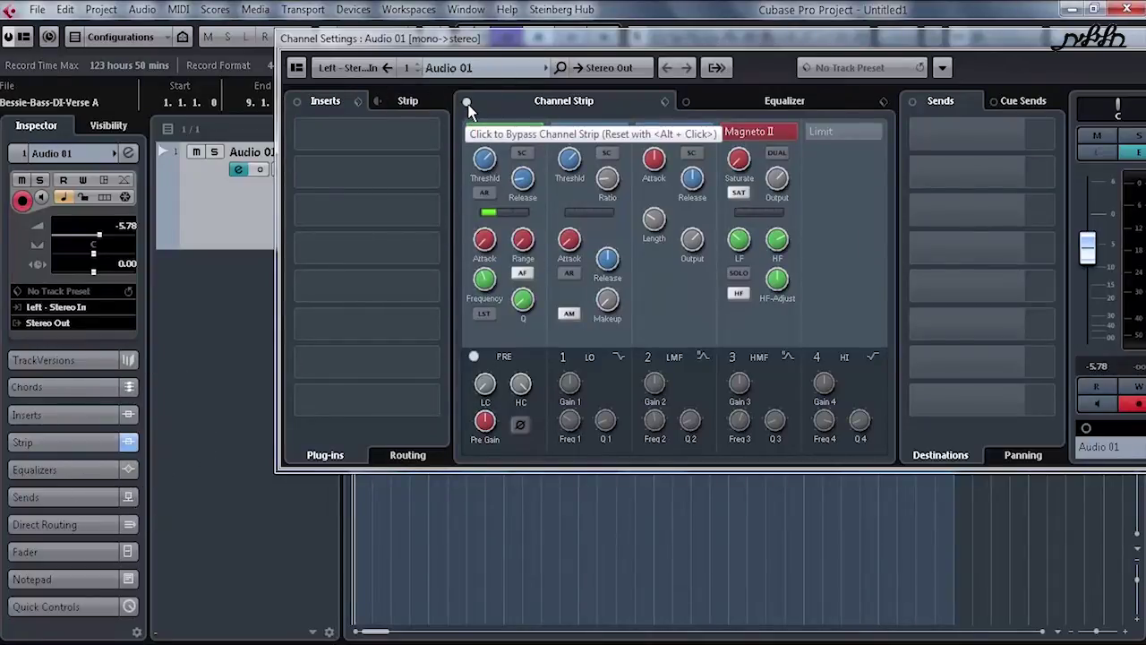
pyautogui.keyDown('alt'); pyautogui.click(467, 104); pyautogui.keyUp('alt')
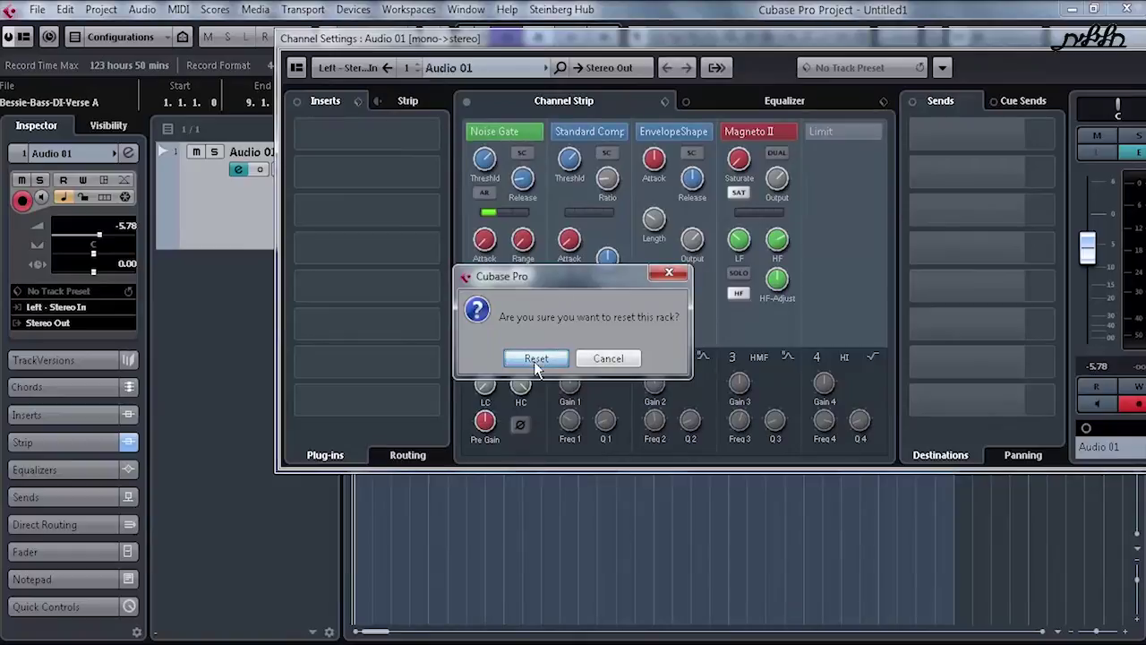
pyautogui.click(536, 360)
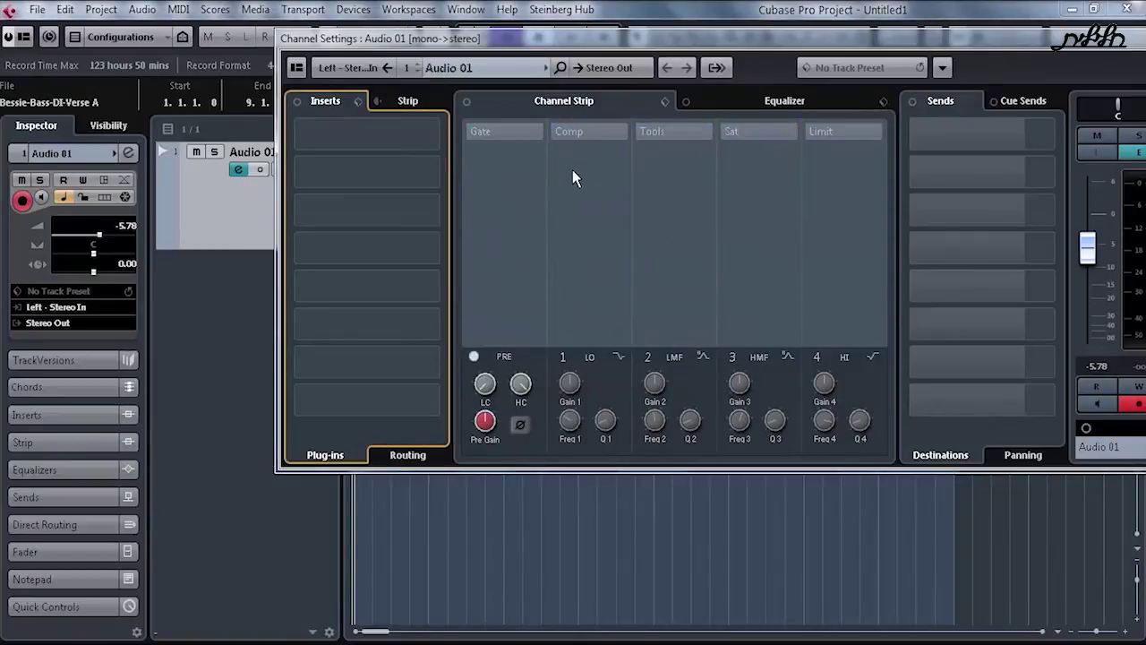
# Load the Dynamics Compressor in the first insert slot and the Mastering plug-in UV22HR in the second
pyautogui.click(413, 135)
pyautogui.click(320, 204)
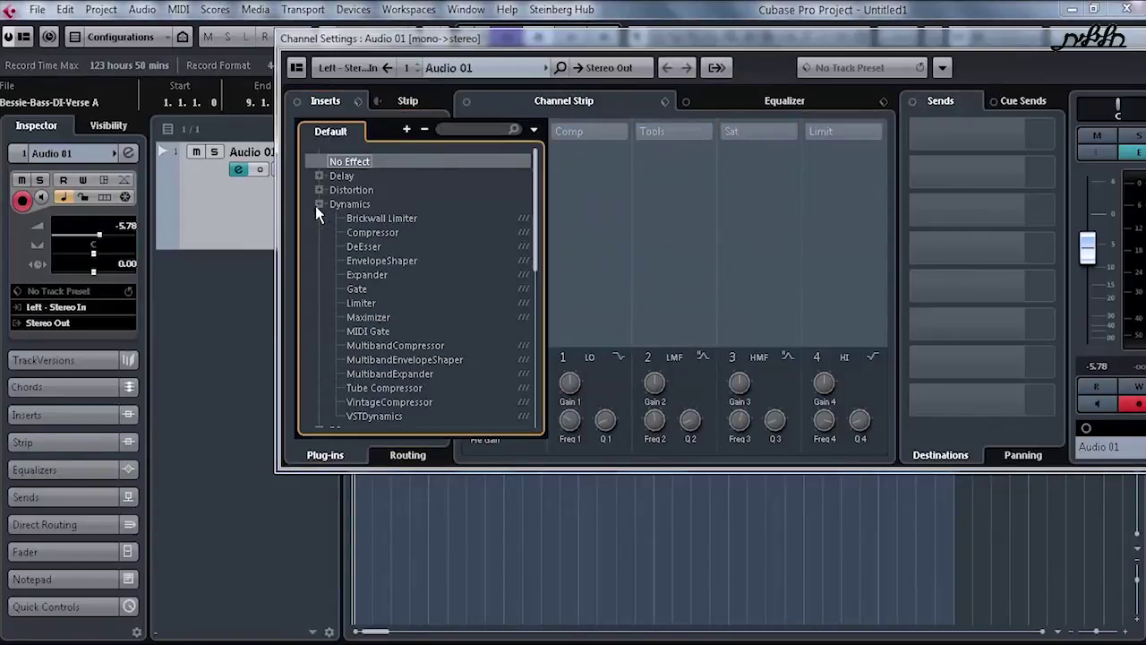
pyautogui.click(341, 232)
pyautogui.click(415, 172)
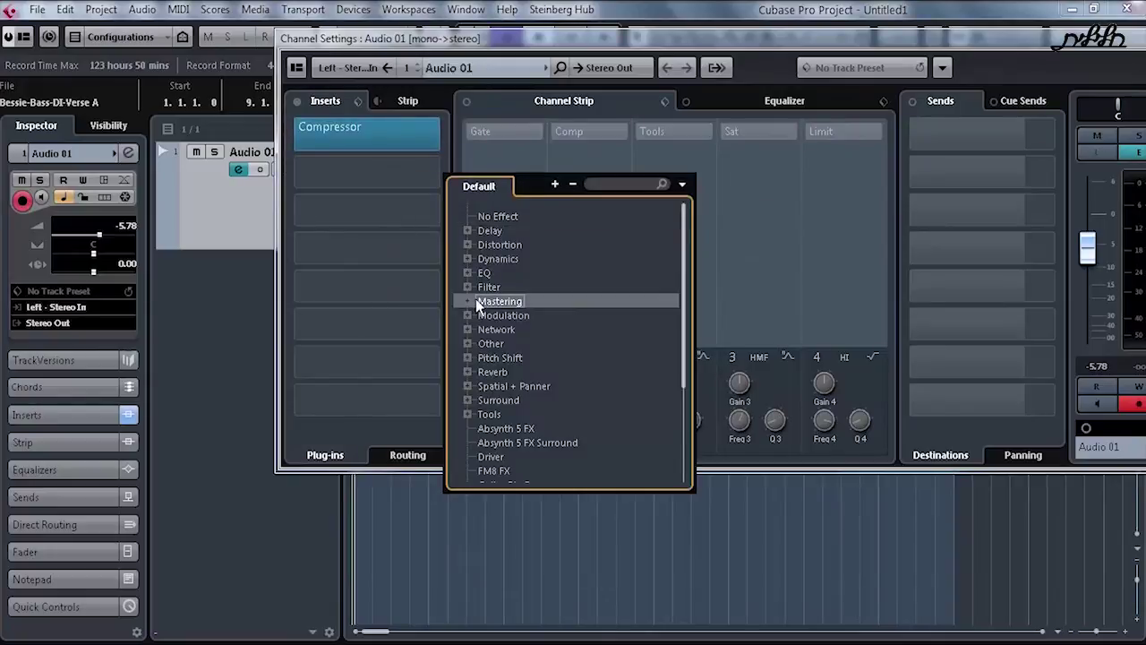
pyautogui.click(493, 301)
pyautogui.click(503, 315)
pyautogui.click(445, 198)
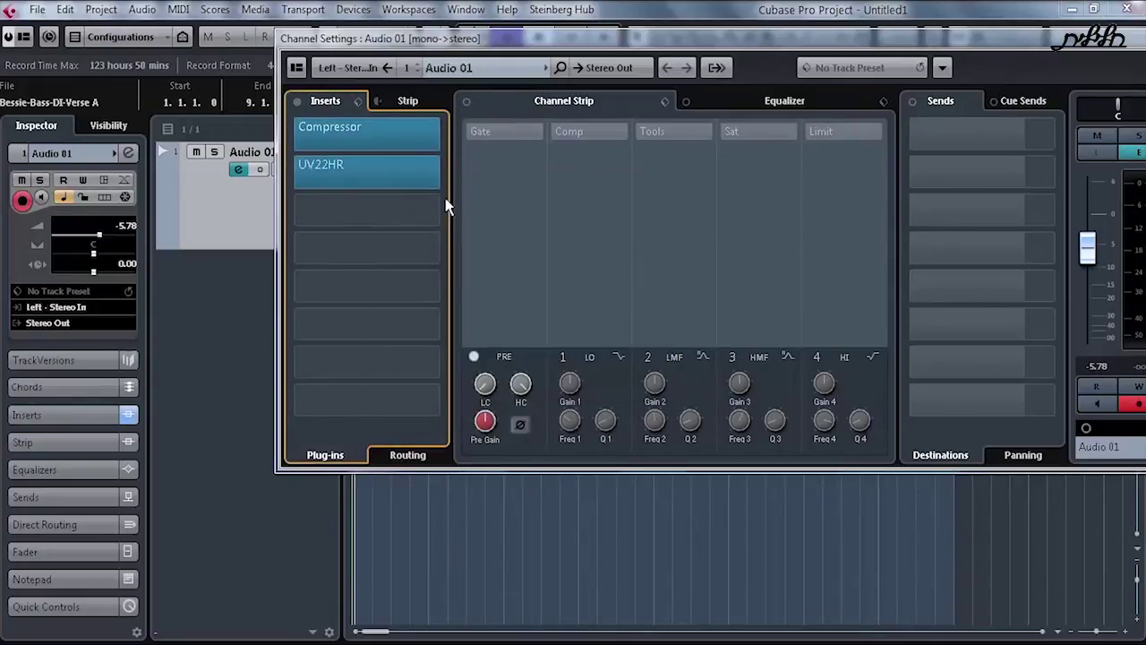
# Reset the Inserts rack of Audio 01 to clear its loaded plug-ins
pyautogui.click(299, 100)
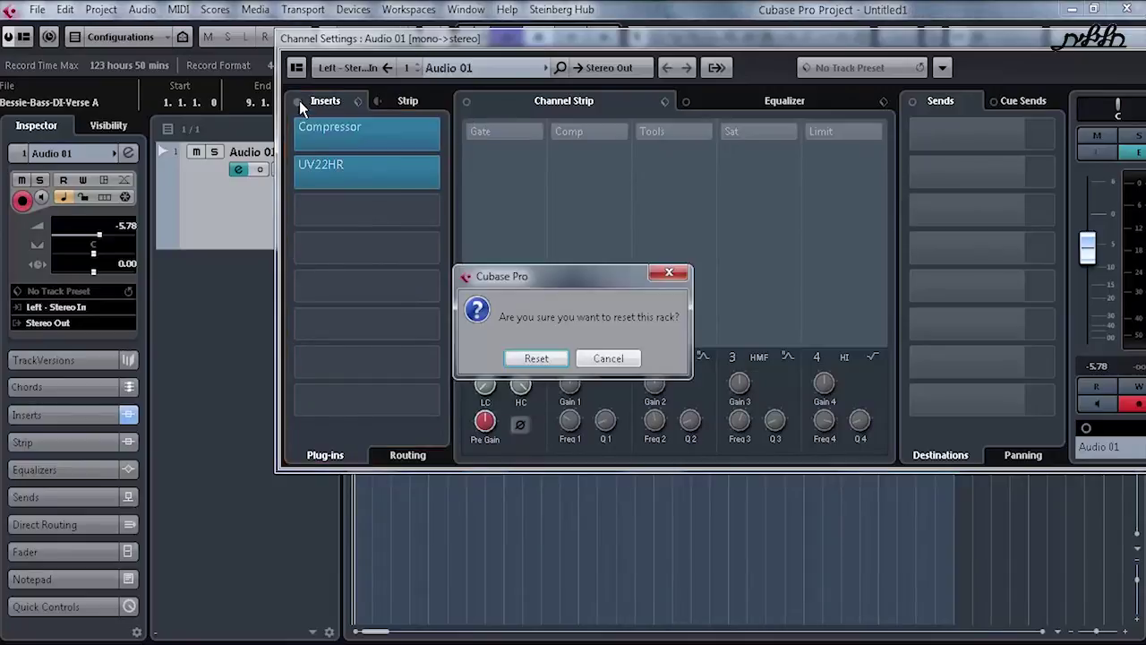
pyautogui.click(534, 357)
pyautogui.moveTo(440, 134)
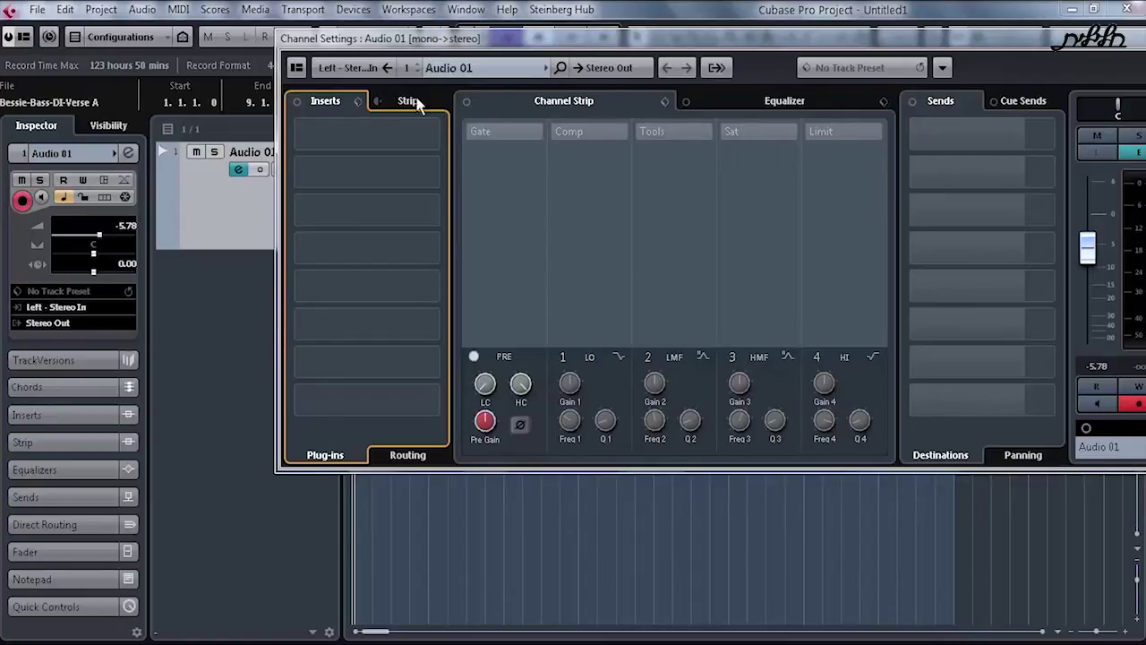
# Move the channel strip to the pre-inserts position and return it to its place after the inserts
pyautogui.click(378, 103)
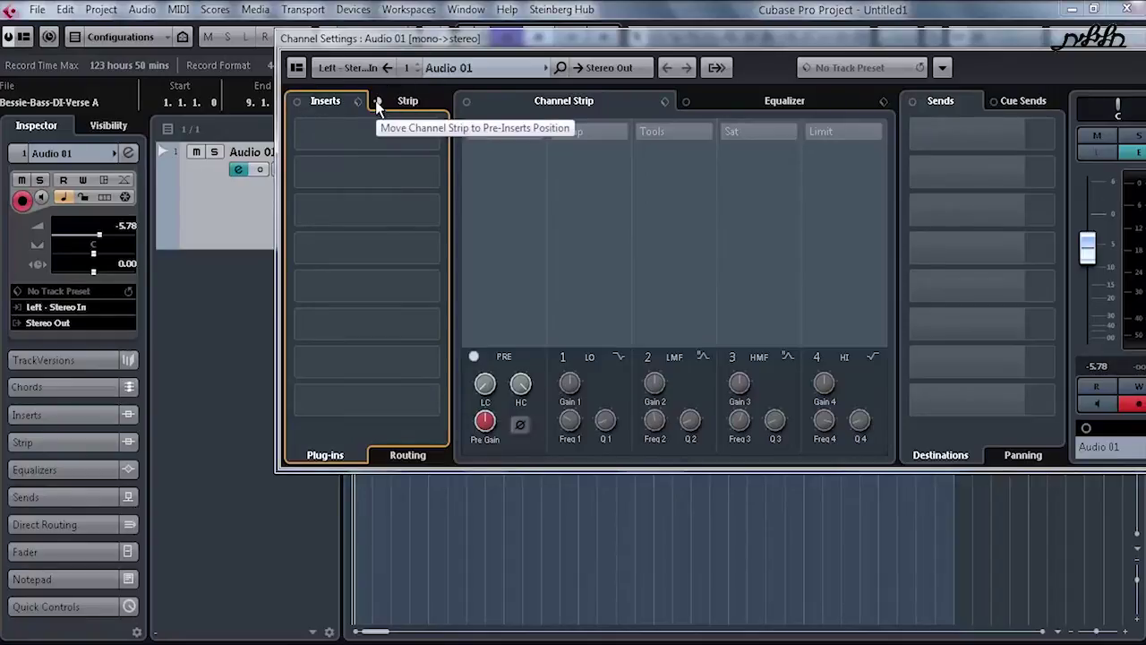
pyautogui.click(377, 103)
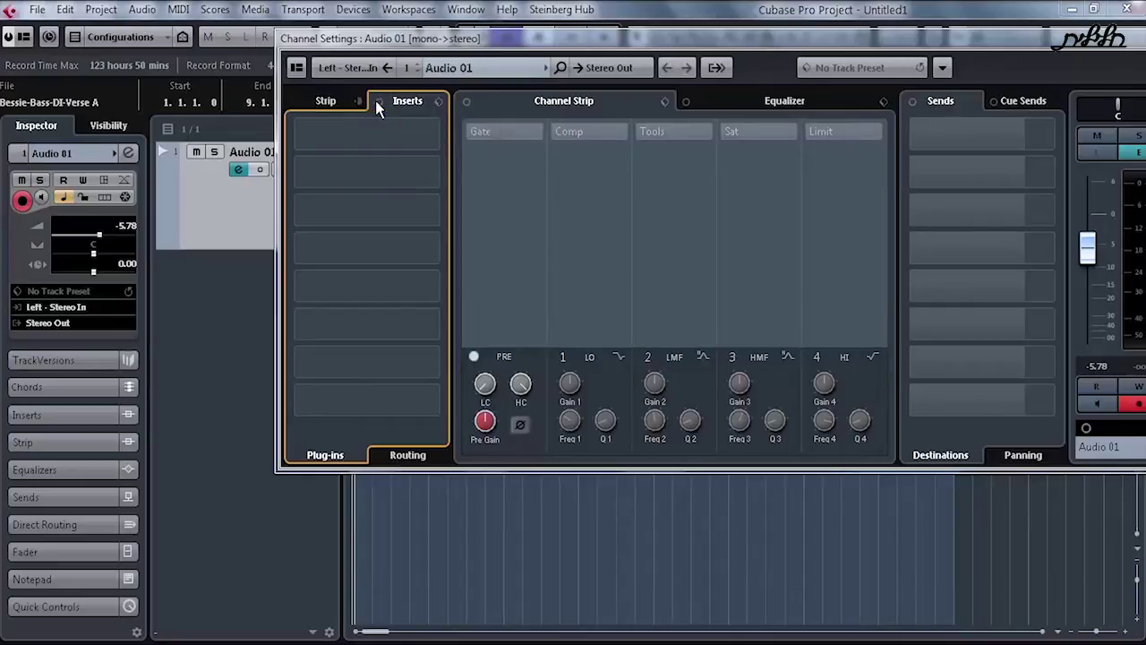
pyautogui.click(359, 100)
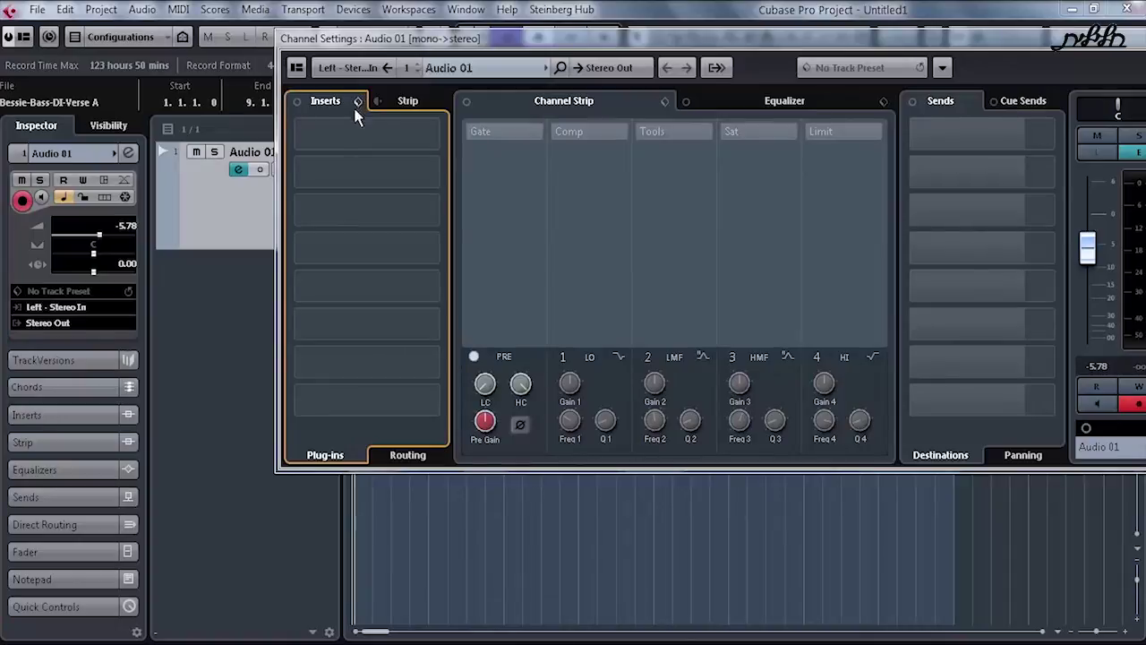
pyautogui.moveTo(361, 144)
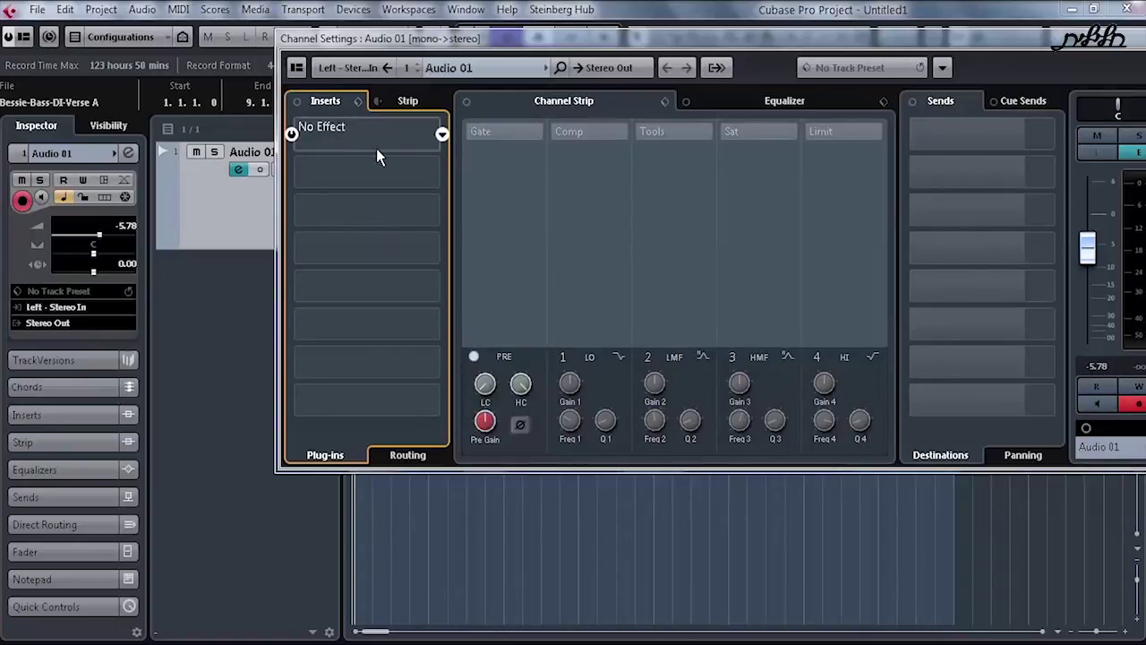
pyautogui.click(377, 101)
# Load the Distortion plug-in BitCrusher in the first insert slot of Audio 01 and Driver in the second
pyautogui.click(436, 146)
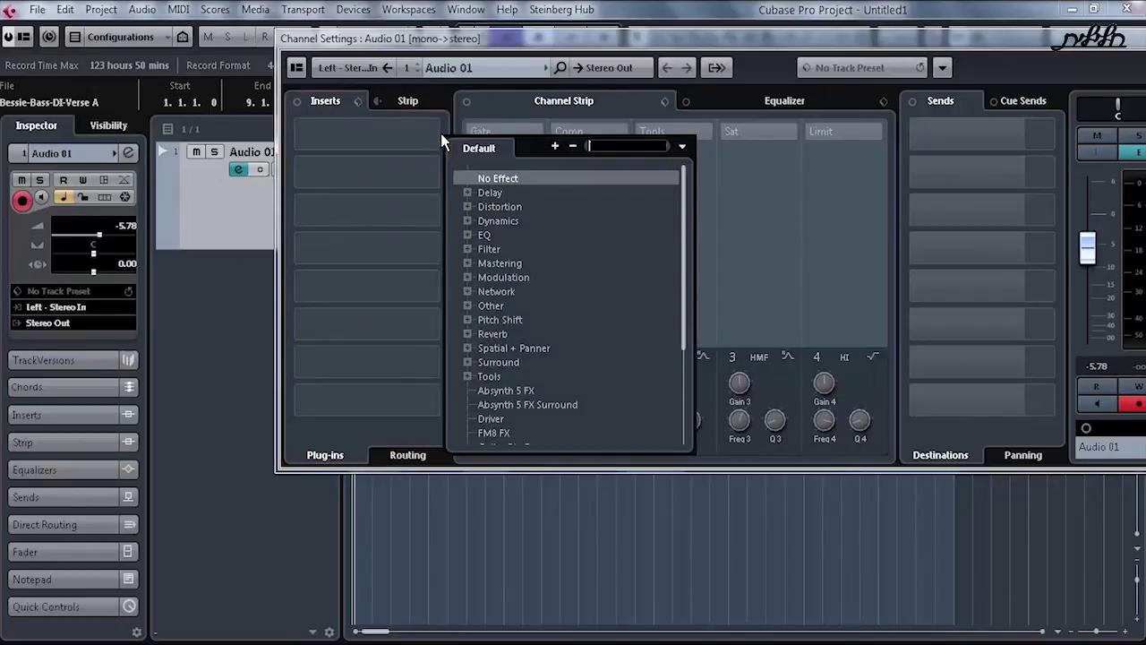
pyautogui.click(467, 207)
pyautogui.click(467, 207)
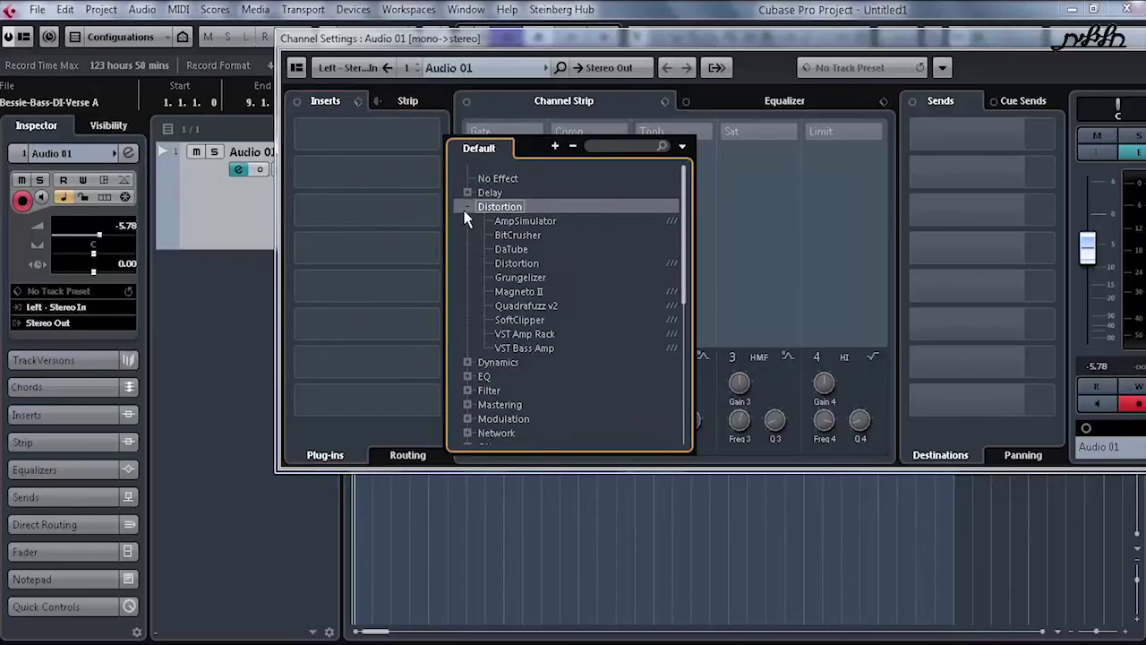
pyautogui.click(517, 234)
pyautogui.click(439, 170)
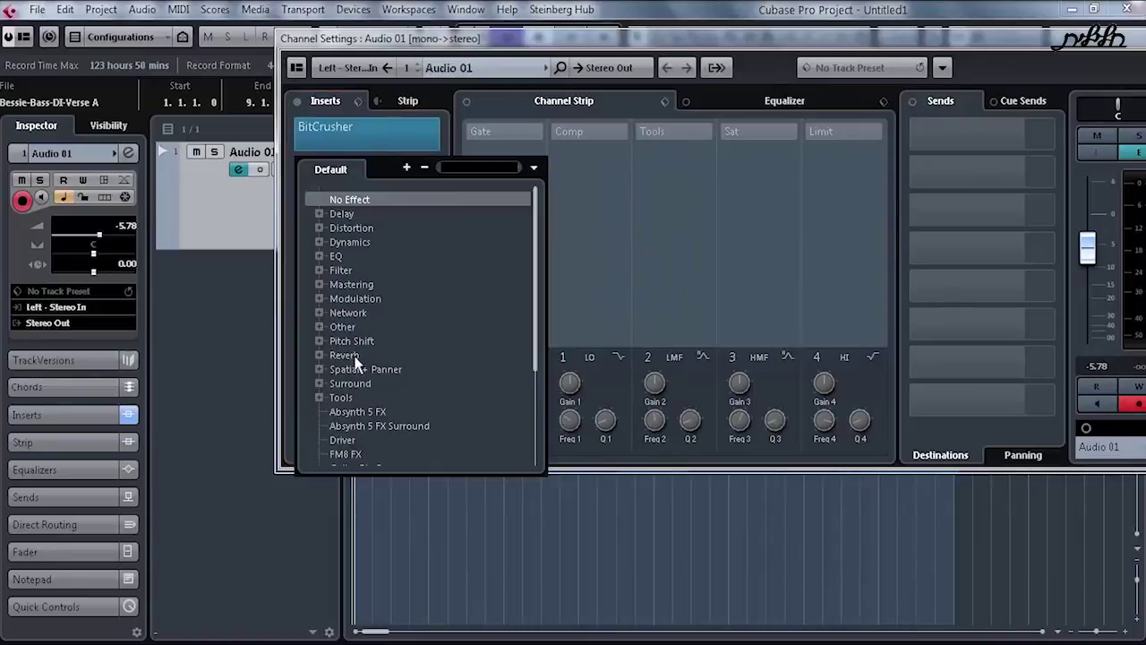
pyautogui.click(348, 440)
pyautogui.click(347, 441)
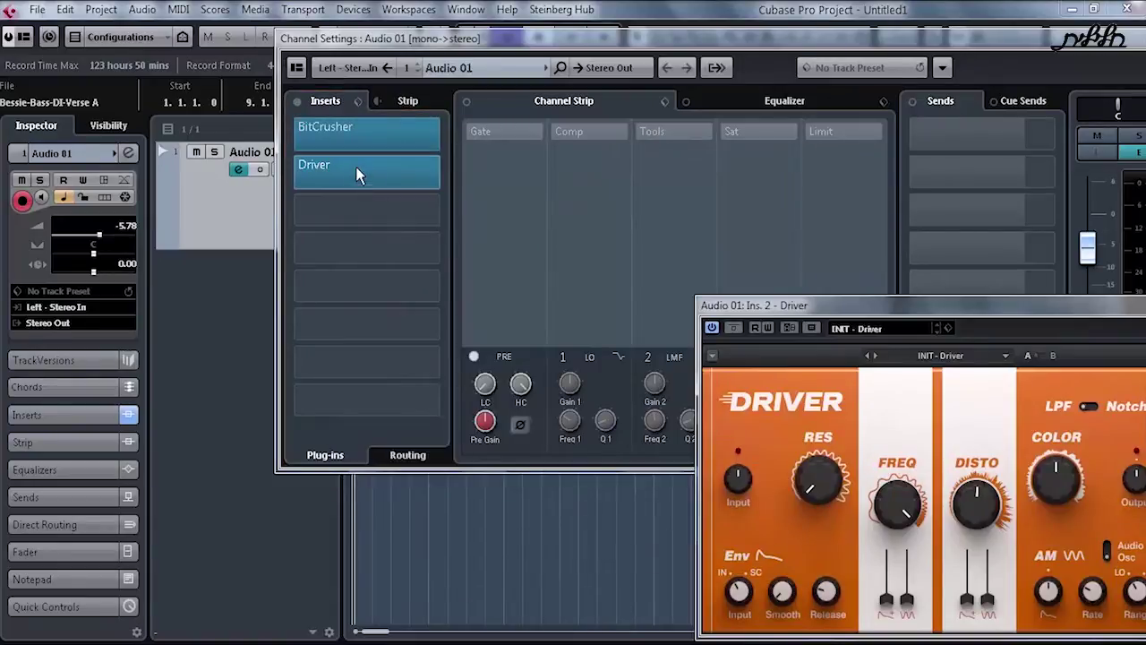
# Load Solid EQ in the third insert slot of Audio 01
pyautogui.click(440, 211)
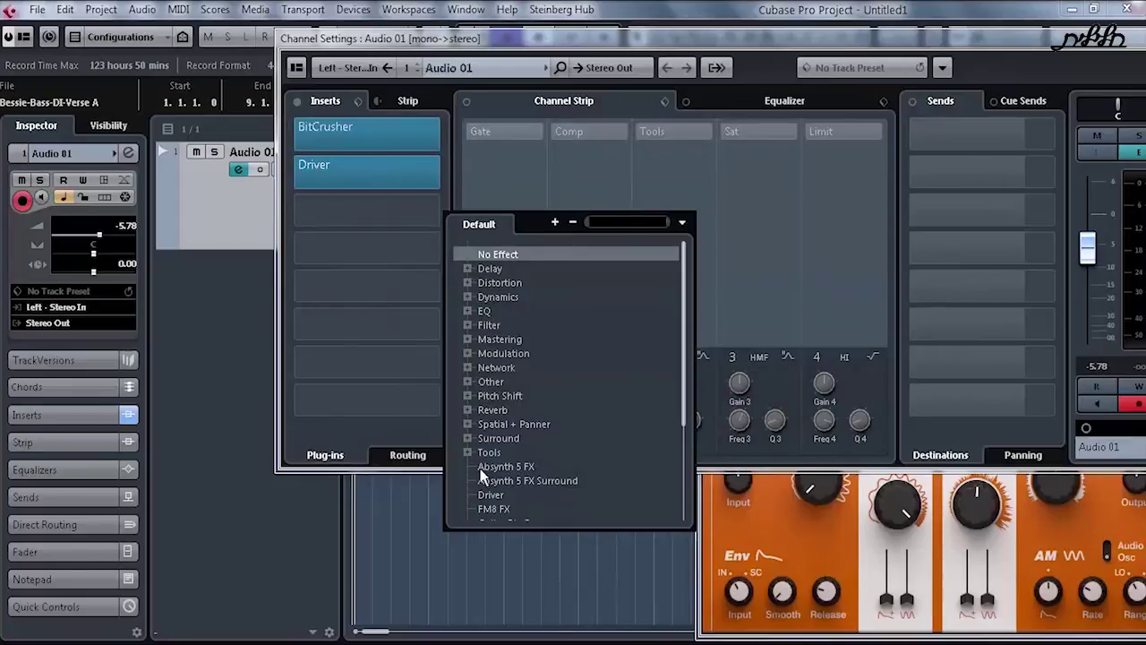
pyautogui.scroll(-5, 502, 510)
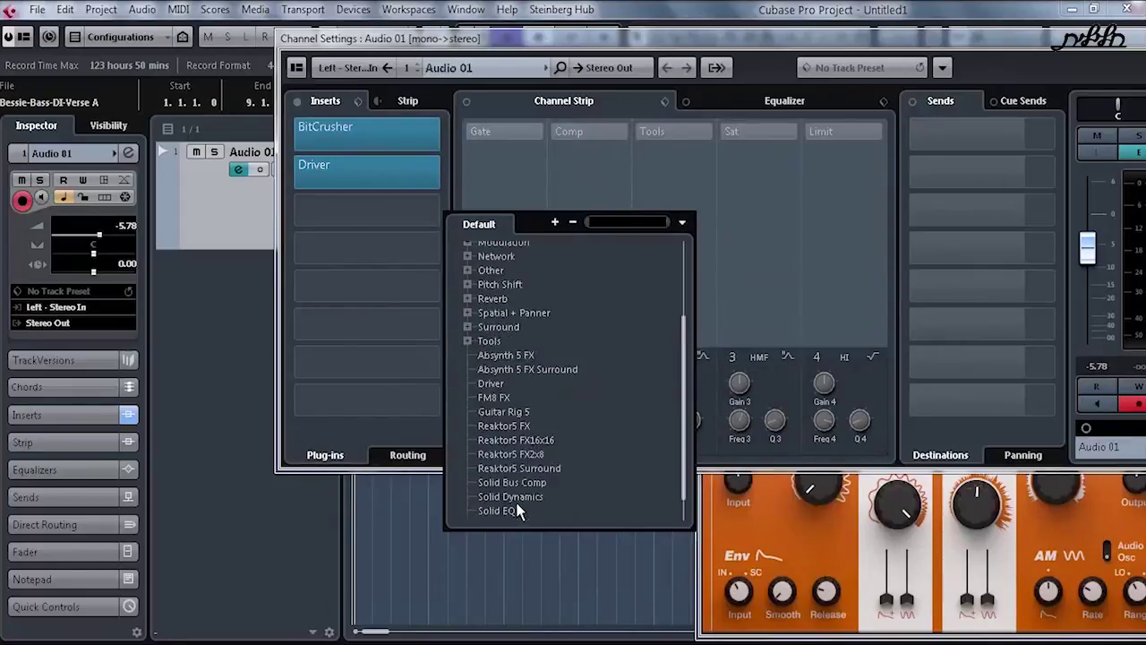
pyautogui.click(518, 483)
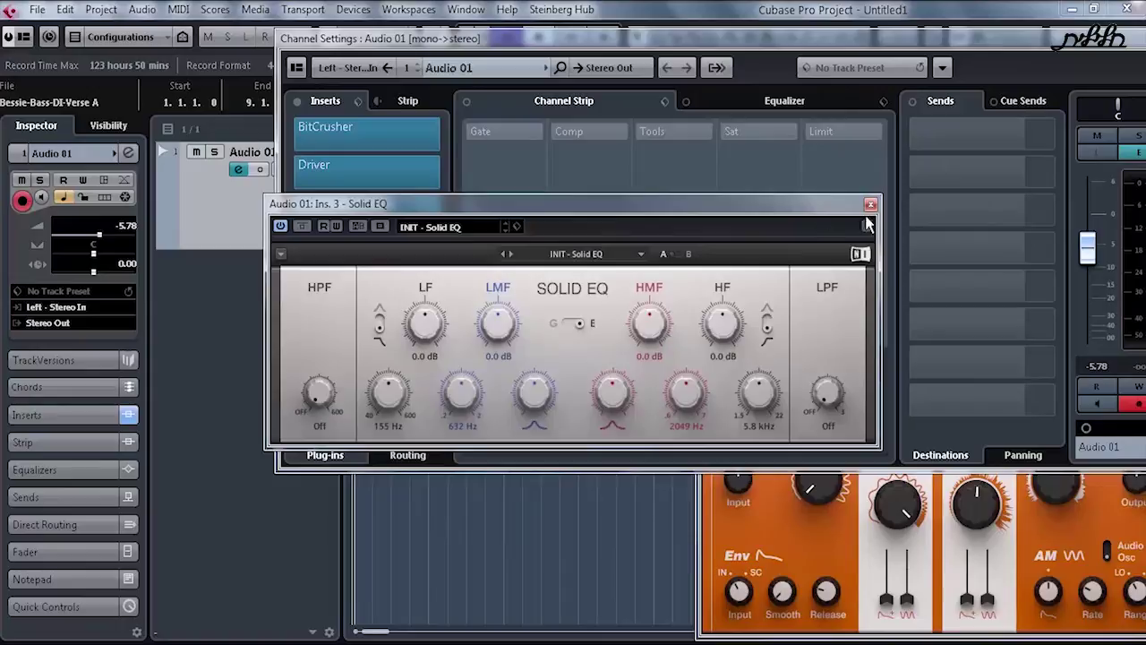
# Close the channel settings and the Solid EQ, Driver and BitCrusher plug-in windows
pyautogui.moveTo(592, 42); pyautogui.dragTo(448, 136)
pyautogui.click(1022, 135)
pyautogui.moveTo(1002, 305); pyautogui.dragTo(572, 54)
pyautogui.click(869, 210)
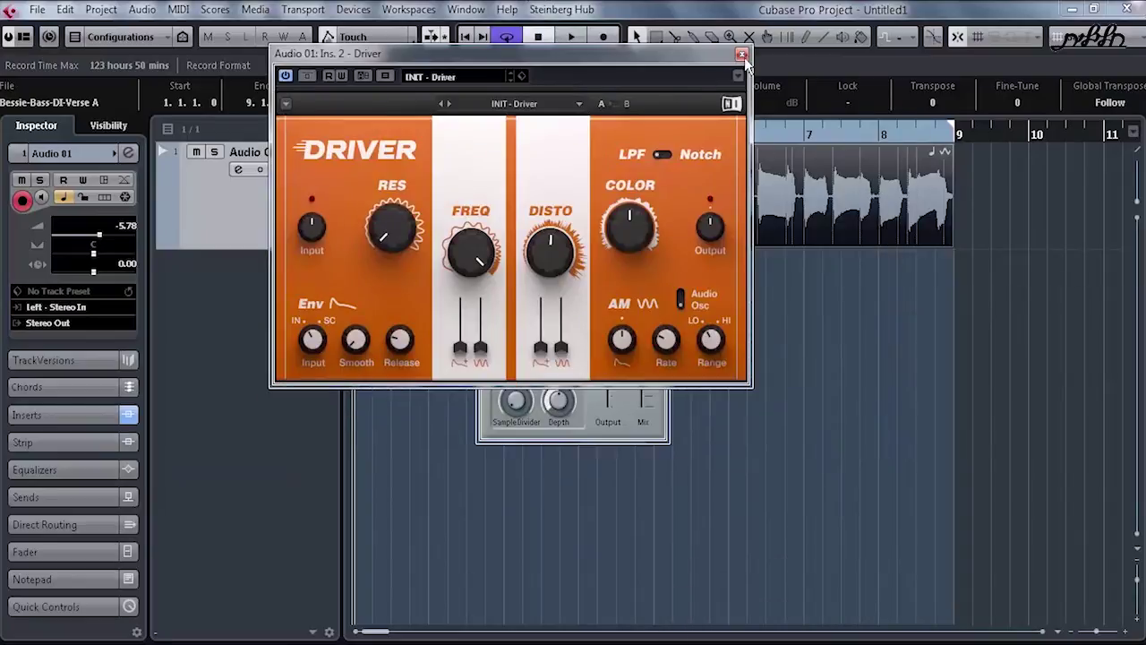
pyautogui.click(742, 53)
pyautogui.click(670, 207)
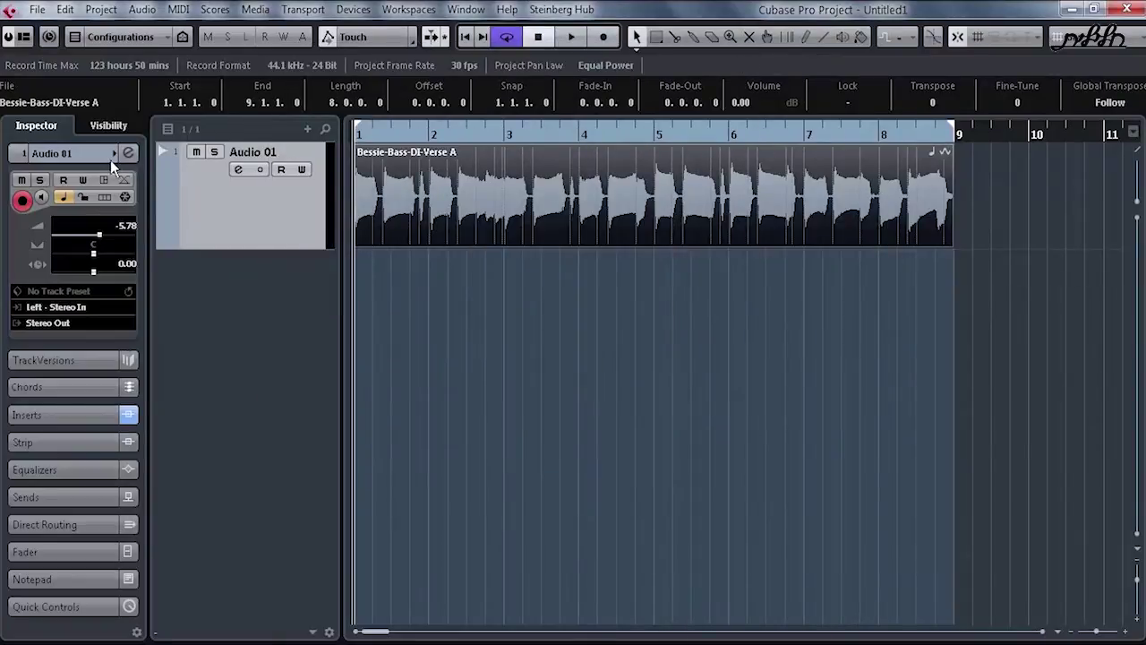
# Reopen the Audio 01 channel settings, view the Driver insert's editor, and close both windows
pyautogui.click(128, 153)
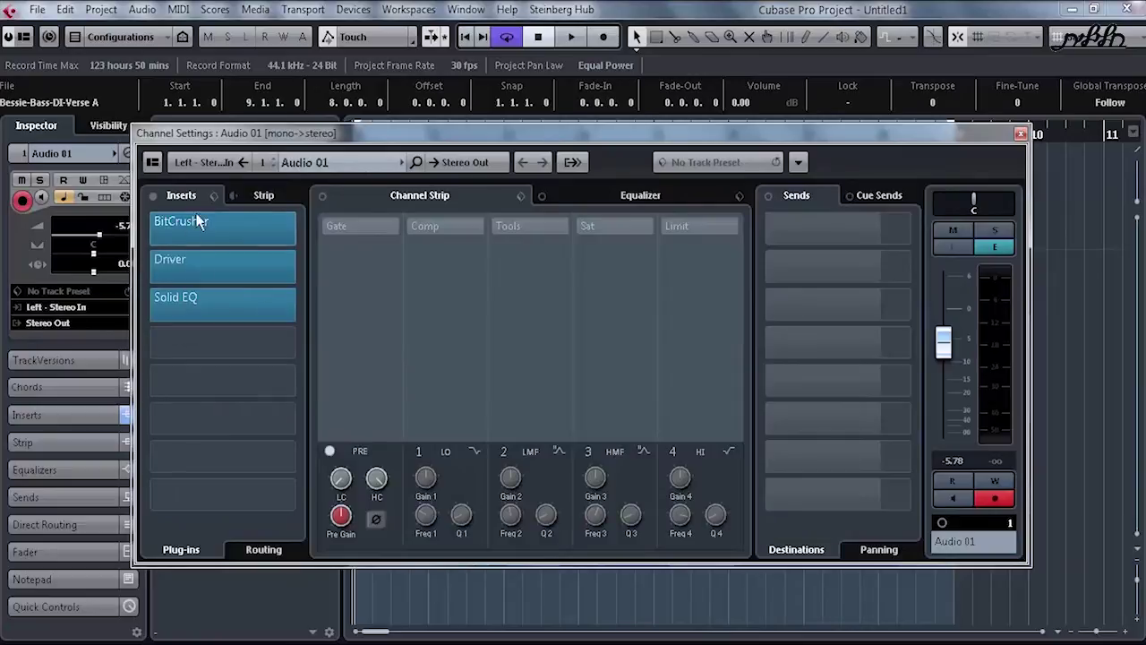
pyautogui.moveTo(235, 133); pyautogui.dragTo(429, 114)
pyautogui.click(418, 229)
pyautogui.click(420, 247)
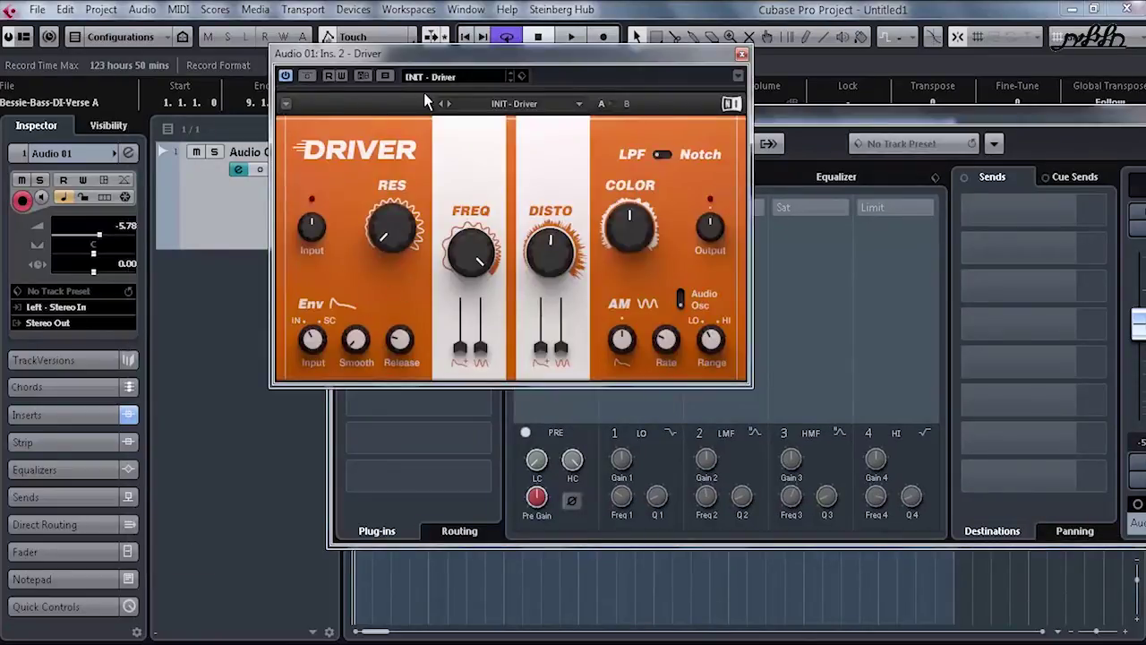
pyautogui.click(741, 54)
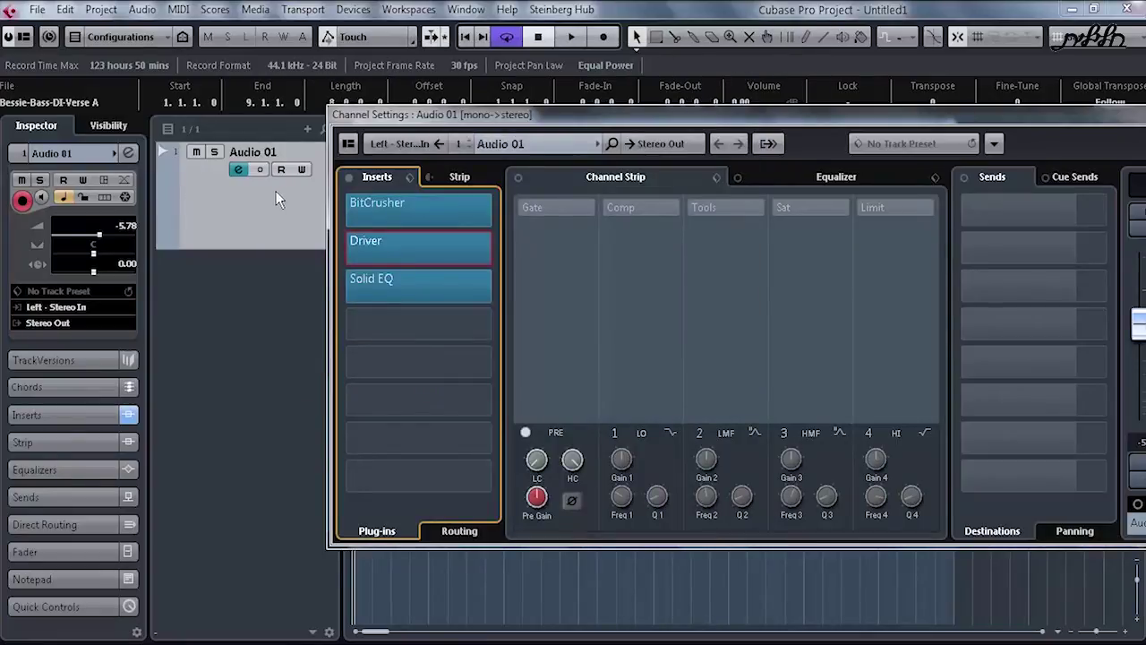
pyautogui.click(130, 154)
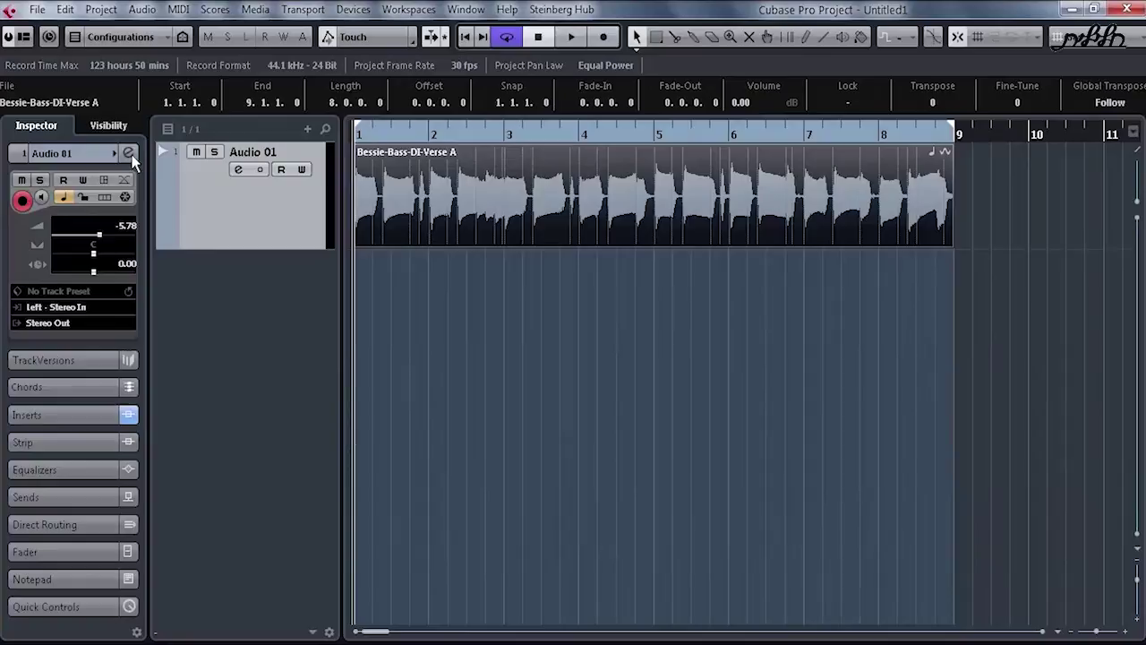
# Open all insert plug-in windows of Audio 01 at once and arrange BitCrusher, Driver and Solid EQ apart
pyautogui.keyDown('alt'); pyautogui.click(130, 154); pyautogui.keyUp('alt')
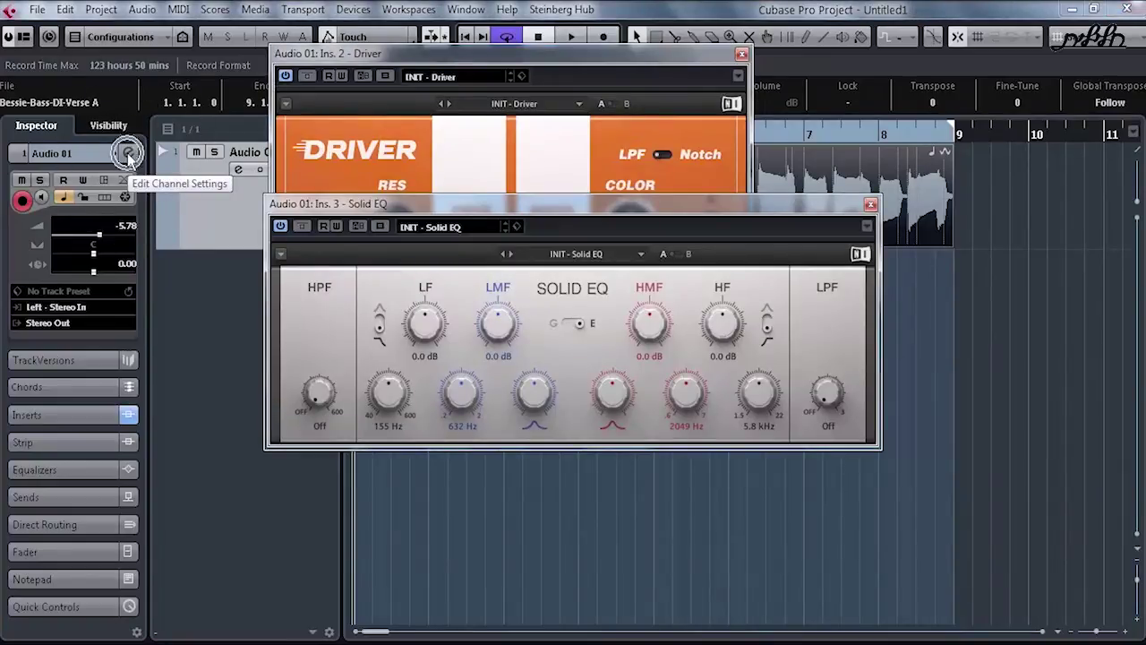
pyautogui.moveTo(582, 354); pyautogui.dragTo(582, 354)
pyautogui.moveTo(548, 52); pyautogui.dragTo(831, 68)
pyautogui.moveTo(501, 208); pyautogui.dragTo(298, 86)
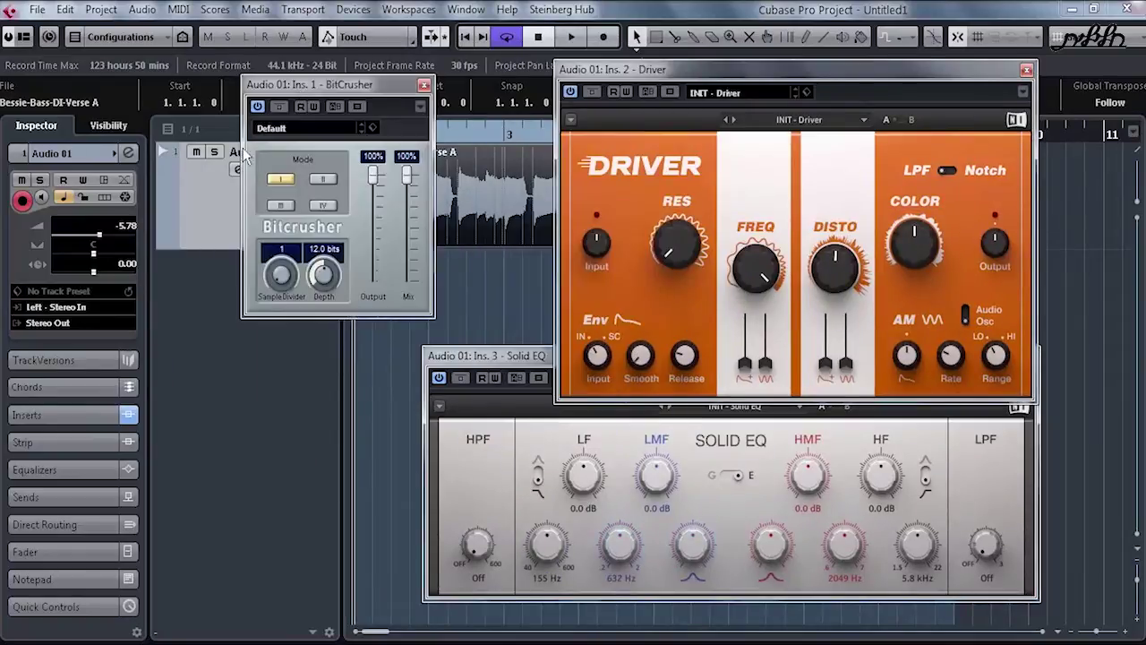
# Toggle all of Audio 01's insert plug-in windows closed and open together, comparing with the plain channel settings view
pyautogui.keyDown('alt'); pyautogui.click(133, 155); pyautogui.keyUp('alt')
pyautogui.click(131, 155)
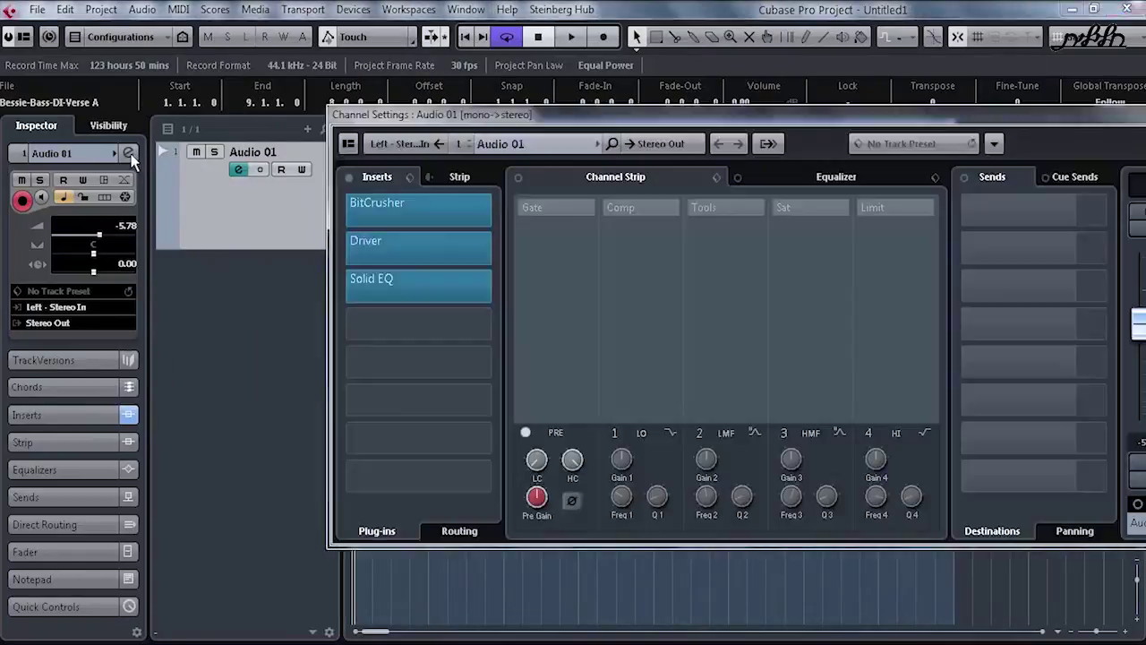
pyautogui.keyDown('alt'); pyautogui.click(131, 155); pyautogui.keyUp('alt')
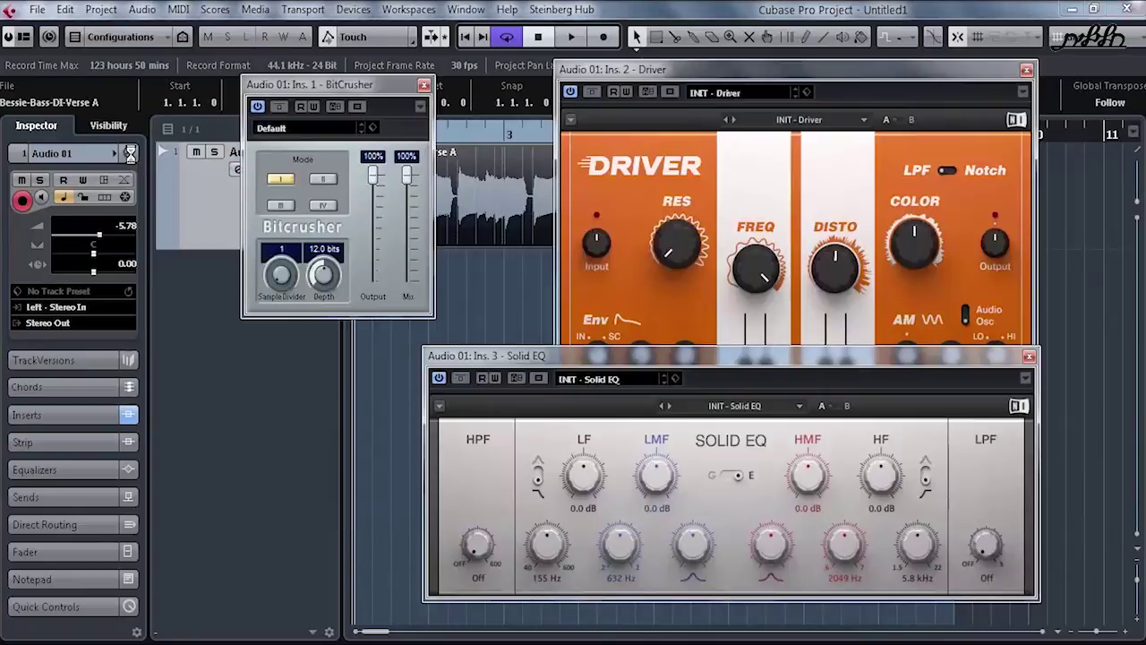
pyautogui.keyDown('alt'); pyautogui.click(132, 155); pyautogui.keyUp('alt')
pyautogui.keyDown('alt'); pyautogui.click(132, 155); pyautogui.keyUp('alt')
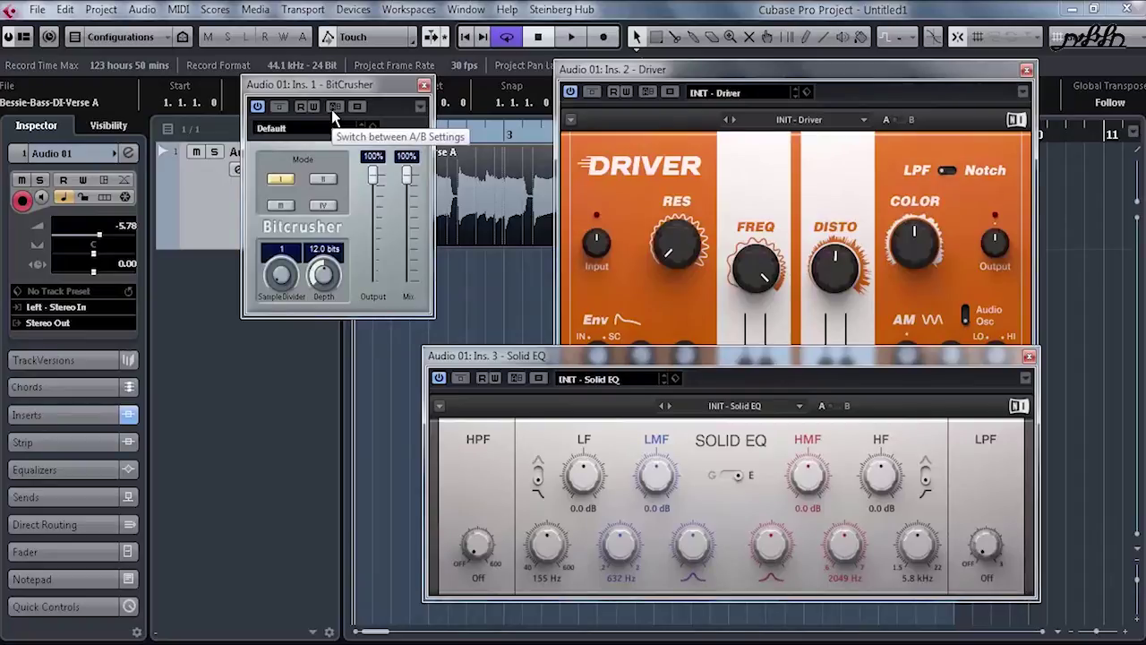
# Remove BitCrusher, Driver and Solid EQ from the inserts in the Audio 01 channel settings
pyautogui.click(128, 153)
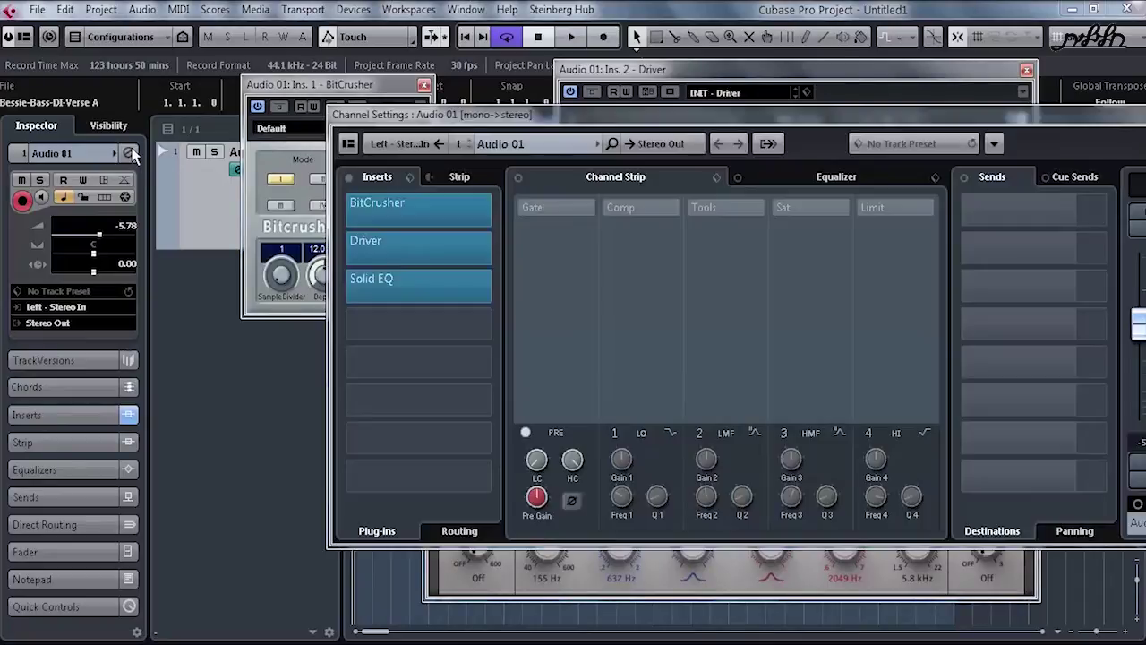
pyautogui.moveTo(395, 211); pyautogui.dragTo(215, 405)
pyautogui.click(521, 372)
pyautogui.moveTo(432, 240); pyautogui.dragTo(211, 344)
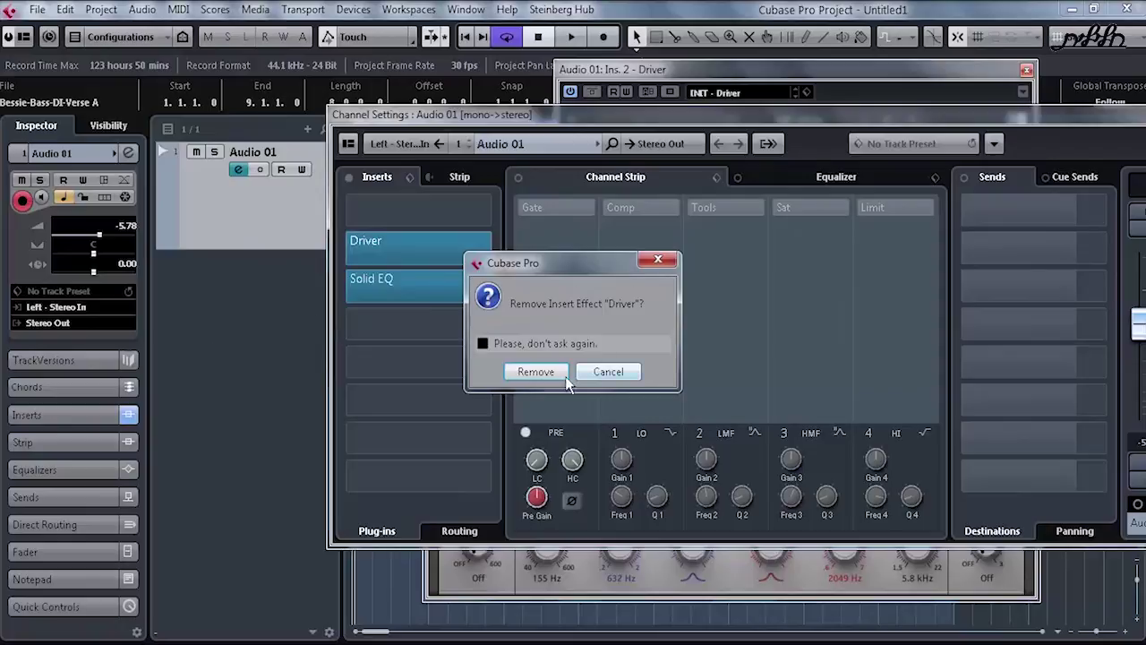
pyautogui.click(565, 376)
pyautogui.moveTo(438, 298); pyautogui.dragTo(248, 352)
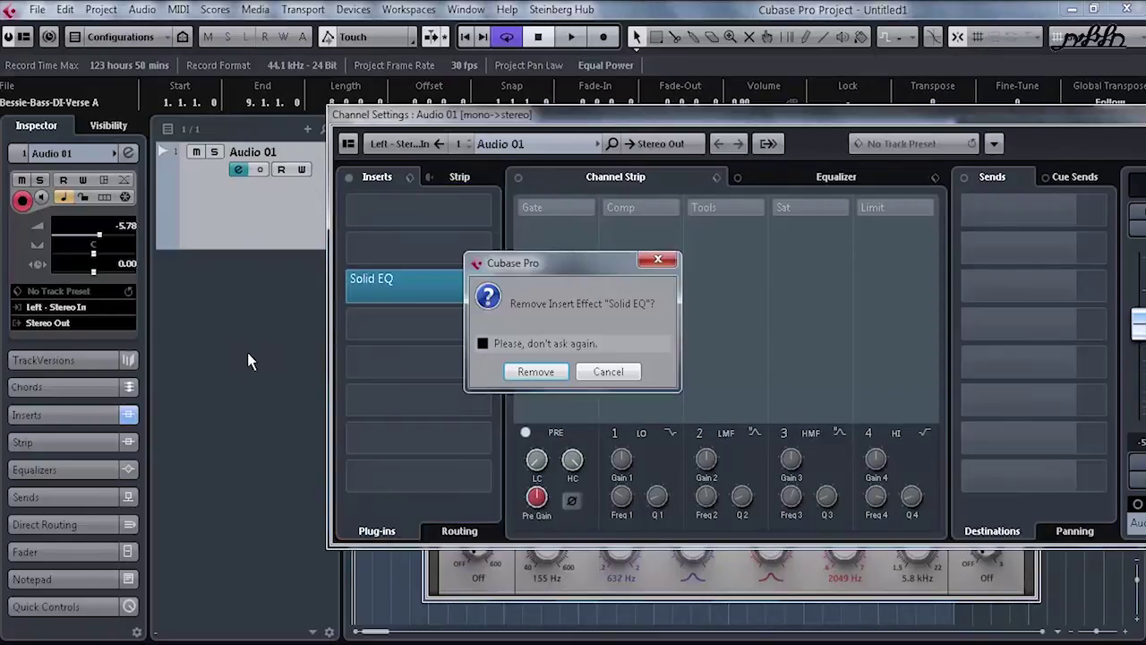
pyautogui.click(560, 373)
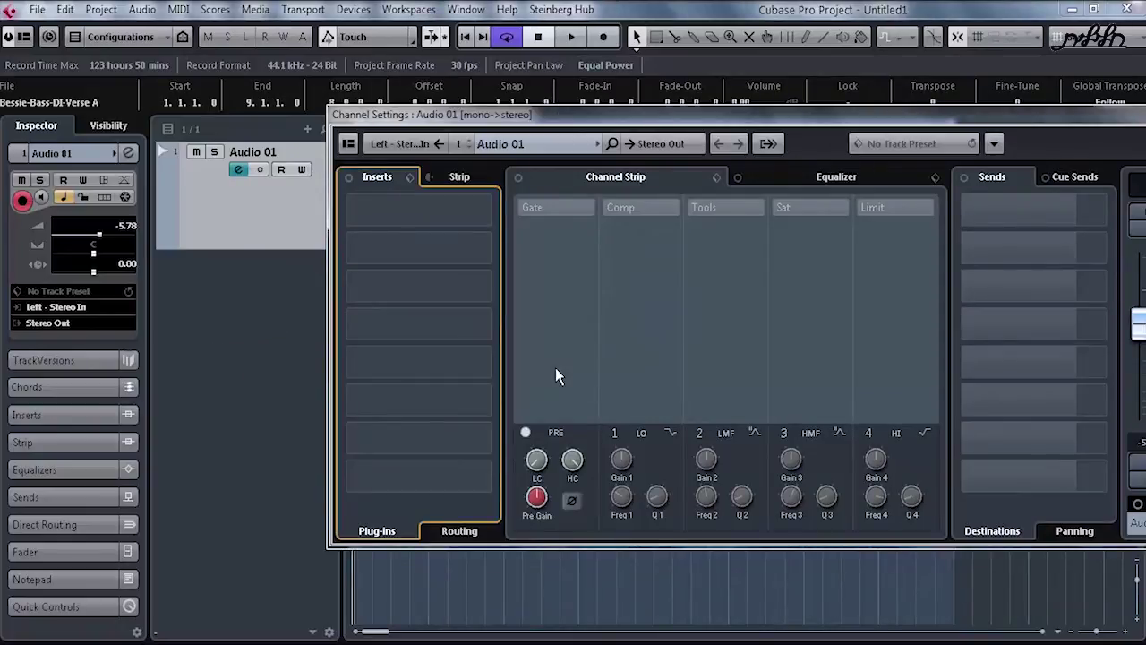
# Show the Audio 01 equalizer display and play the track briefly to examine its frequency spectrum
pyautogui.moveTo(647, 124); pyautogui.dragTo(513, 250)
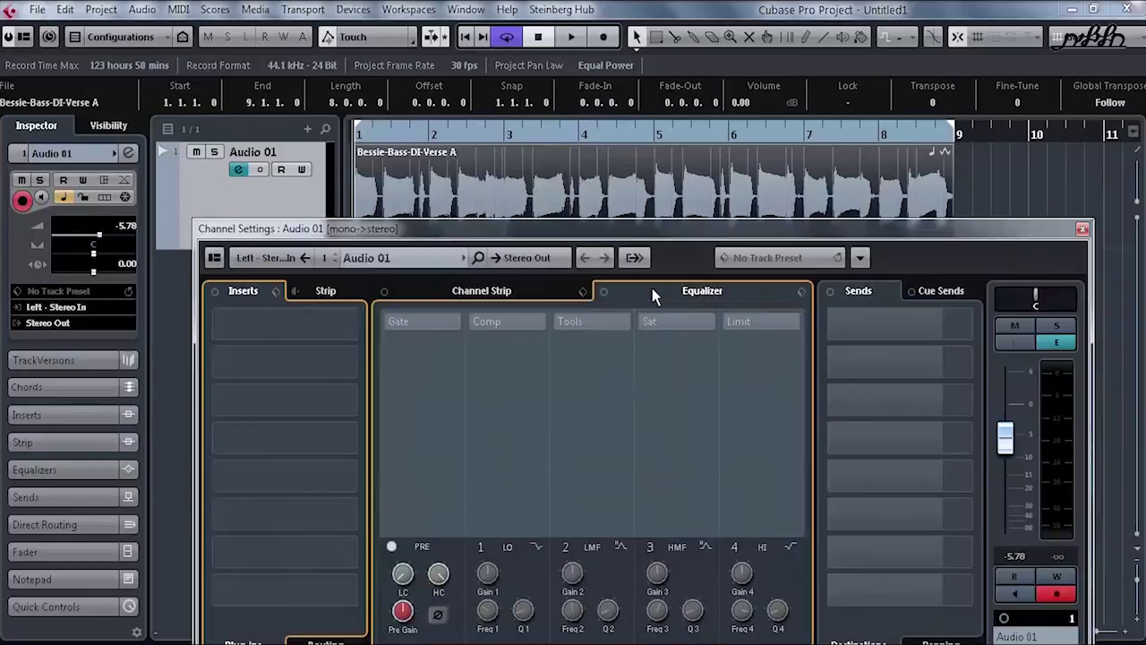
pyautogui.click(658, 288)
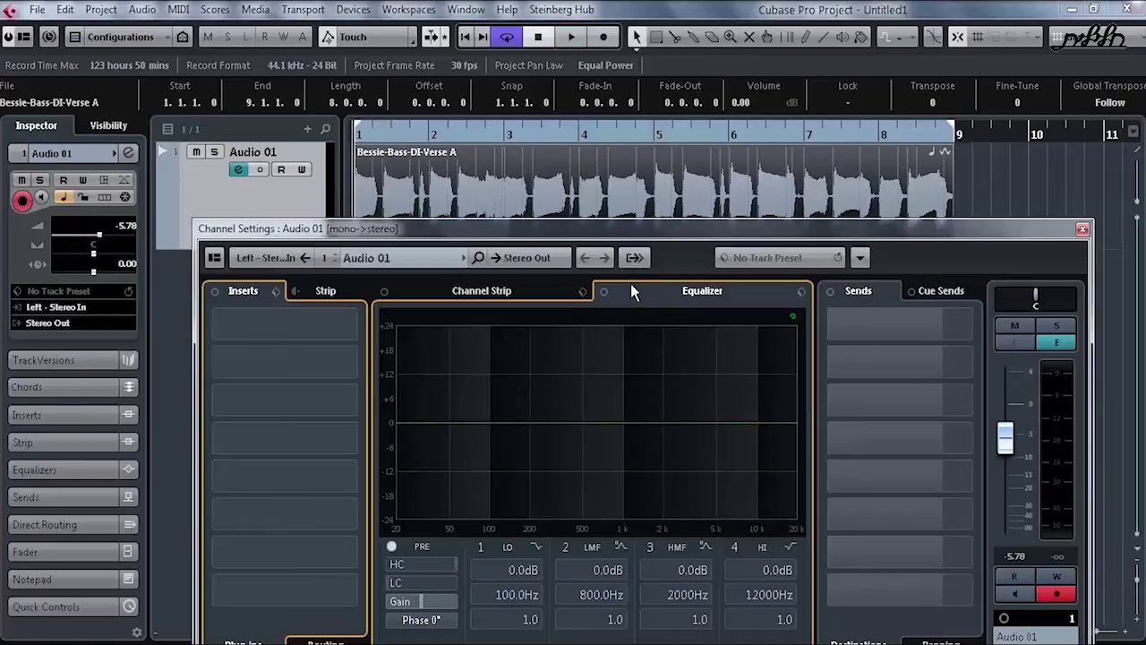
pyautogui.press('space')
pyautogui.moveTo(571, 228); pyautogui.dragTo(487, 95)
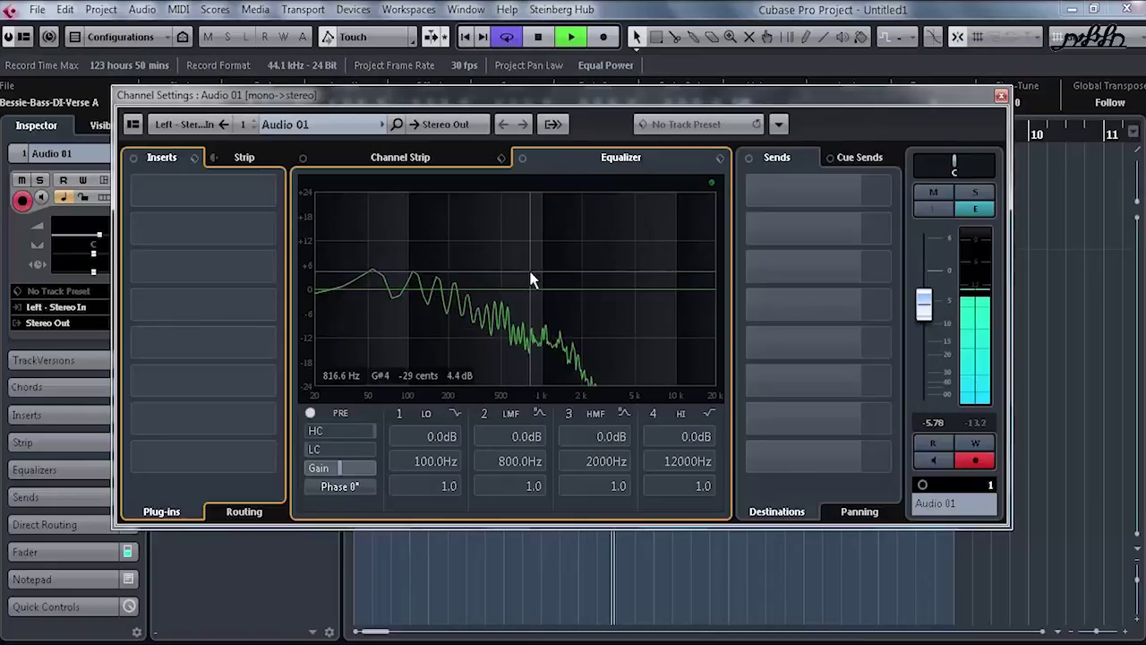
pyautogui.press('space')
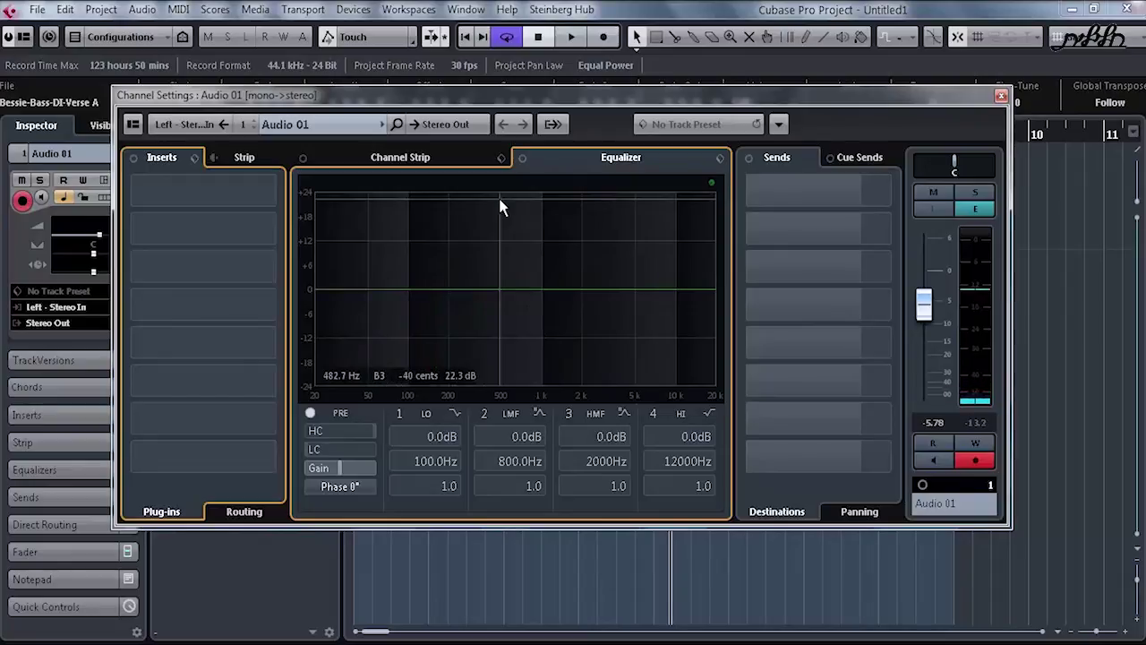
# Set the frequency of EQ band 2 (LMF) by note name to B3
pyautogui.doubleClick(523, 461)
pyautogui.write('b3')
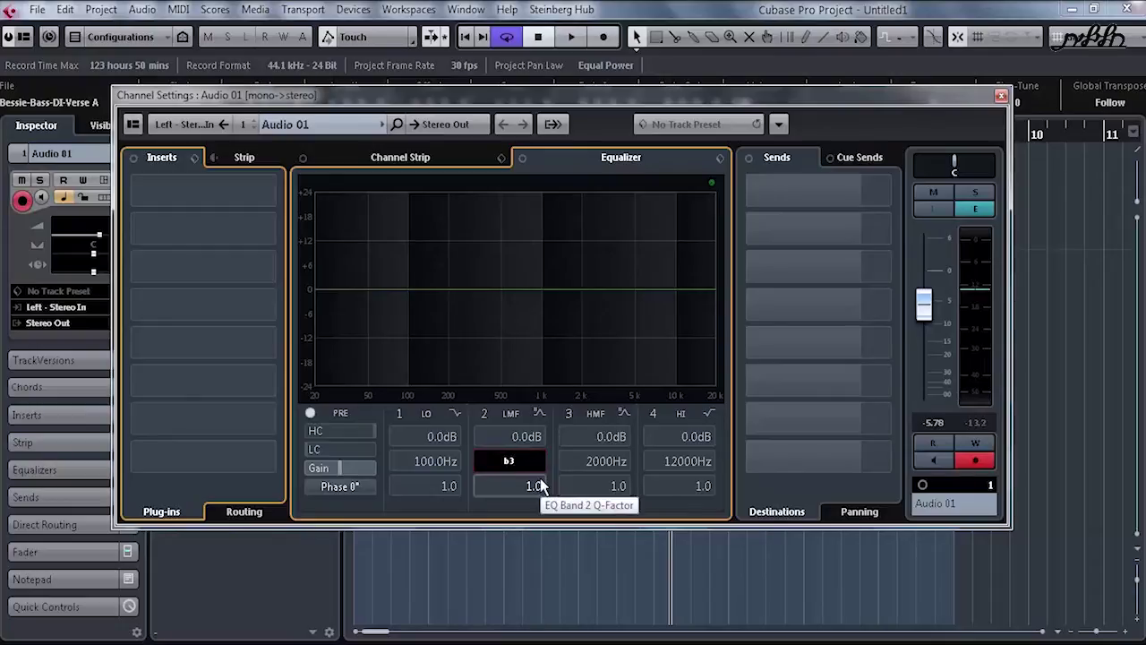
pyautogui.press('Return')
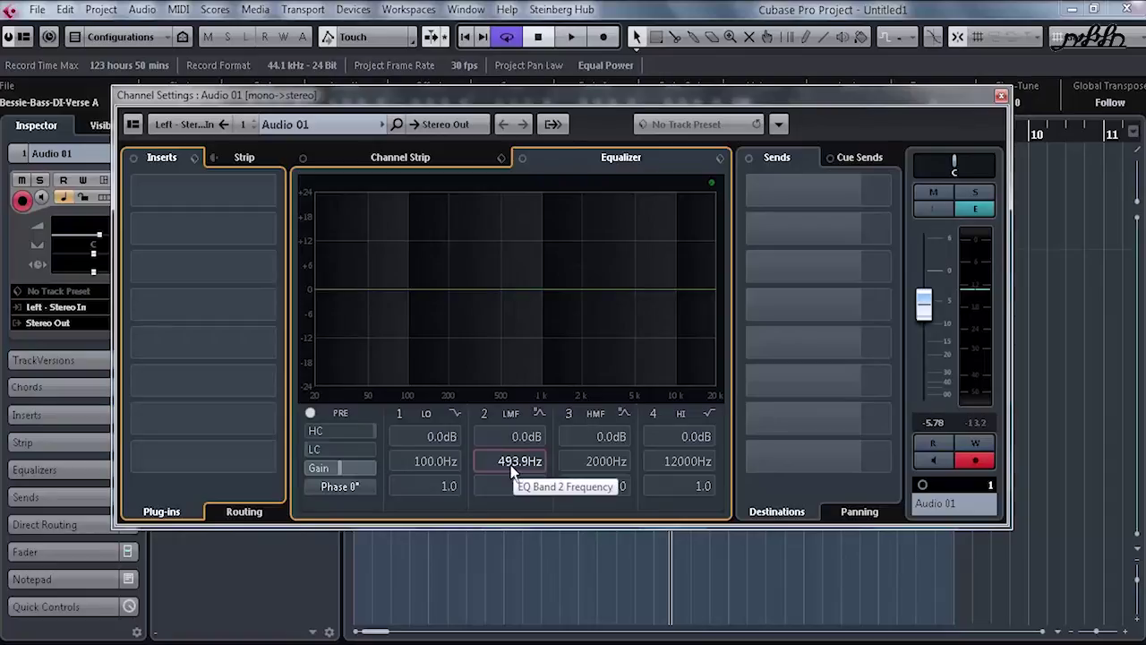
# Set the frequency of EQ band 2 (LMF) to 1319 Hz and activate the band
pyautogui.doubleClick(512, 462)
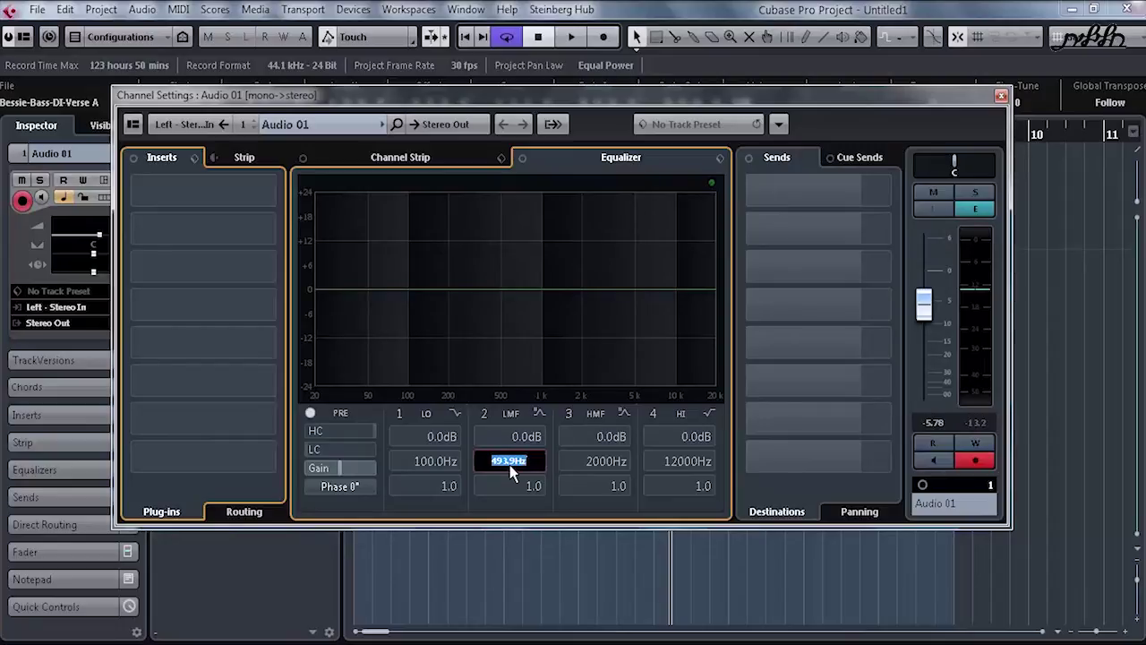
pyautogui.write('1319')
pyautogui.press('Return')
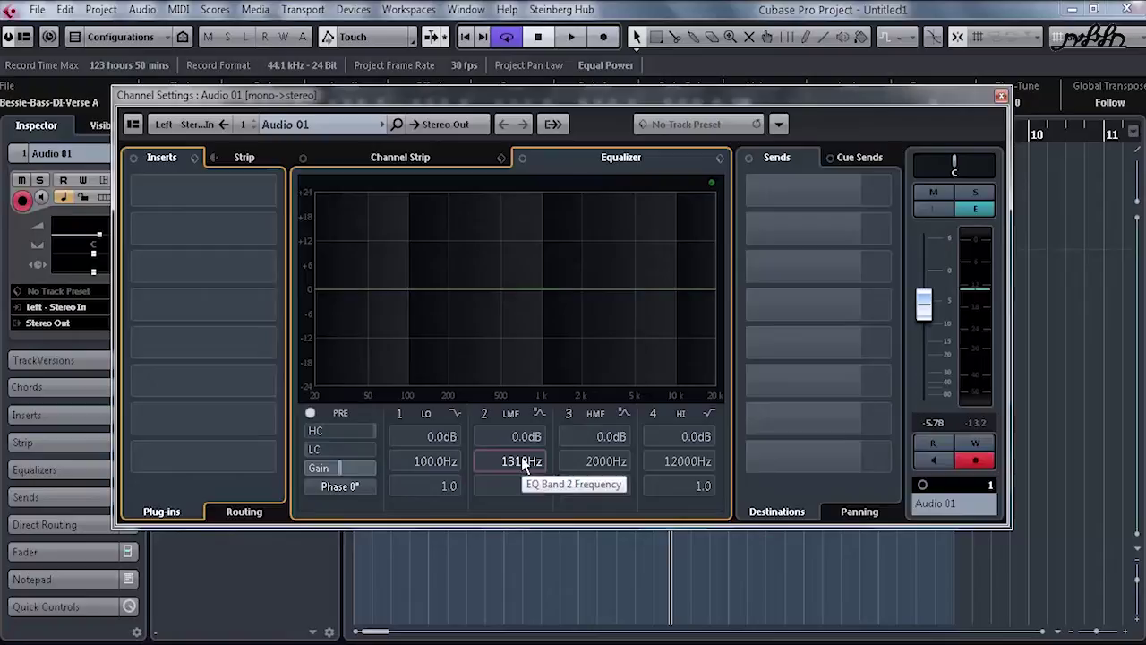
pyautogui.click(473, 414)
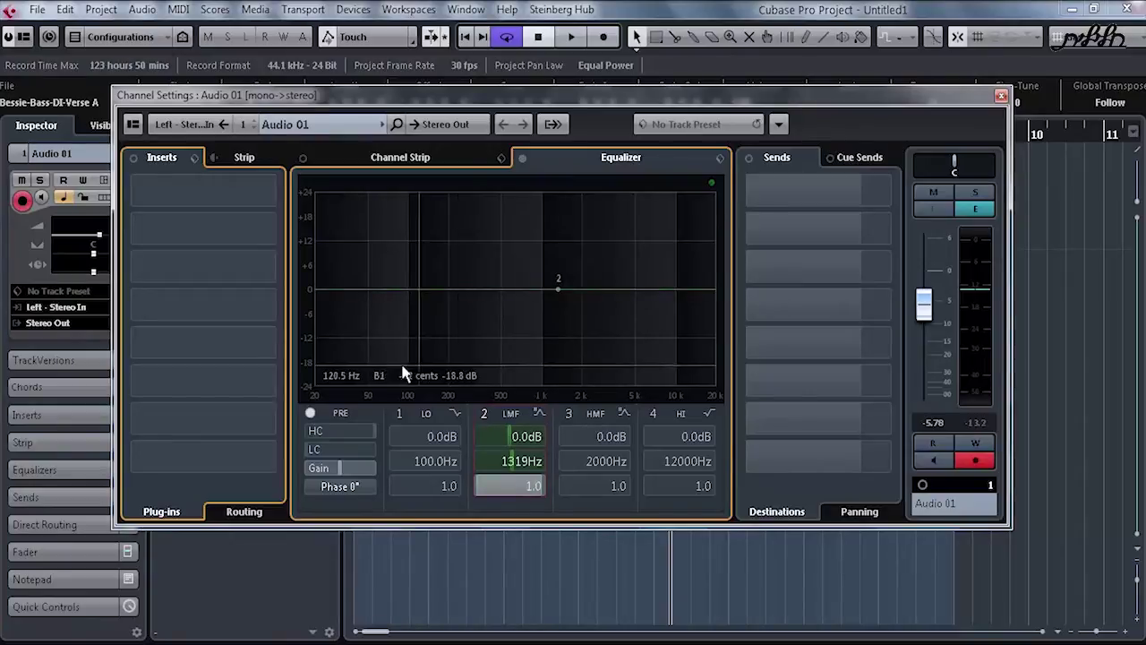
# Shift band 2's point on the EQ curve to about 1.34 kHz and -0.4 dB, and play the track briefly
pyautogui.press('ctrl')
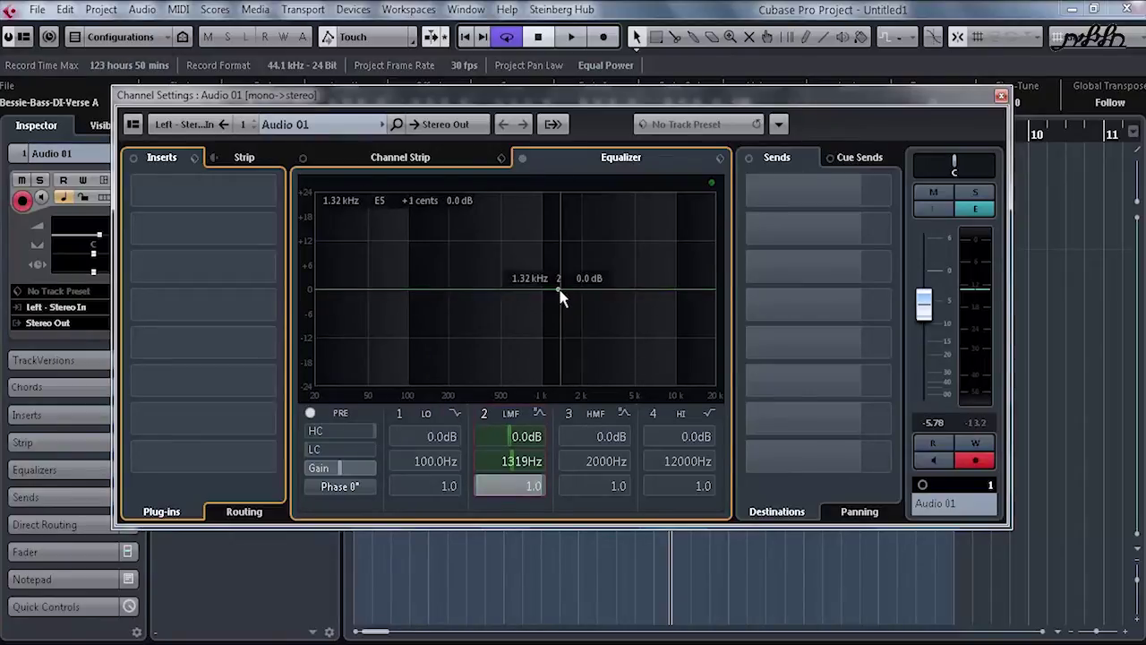
pyautogui.moveTo(559, 296); pyautogui.dragTo(559, 297)
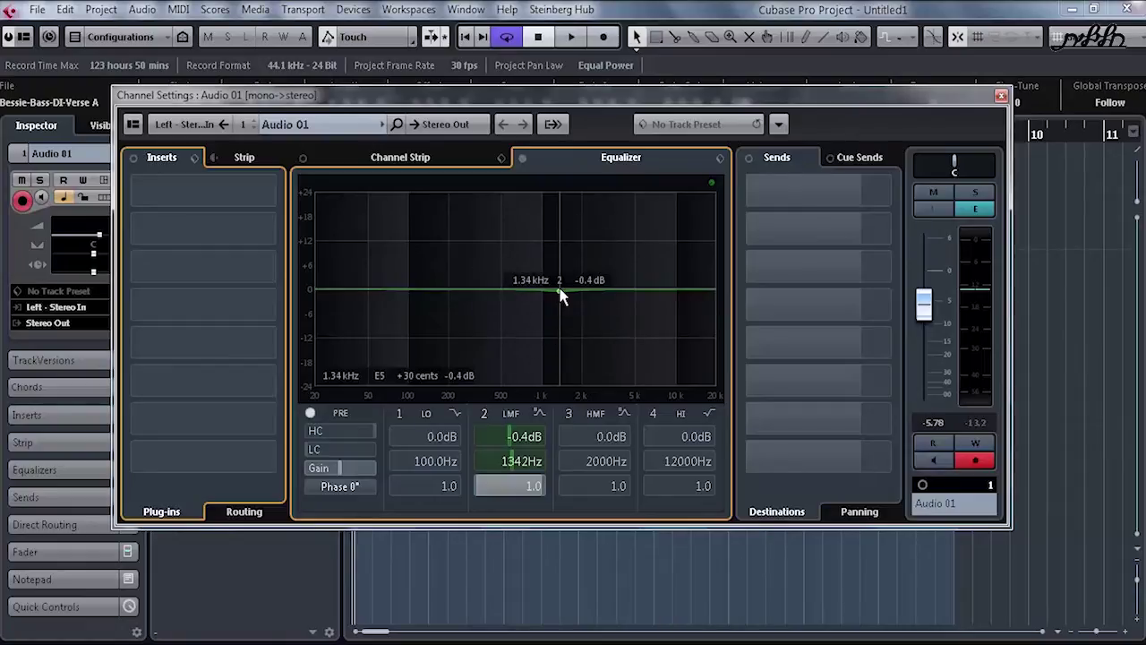
pyautogui.press('space')
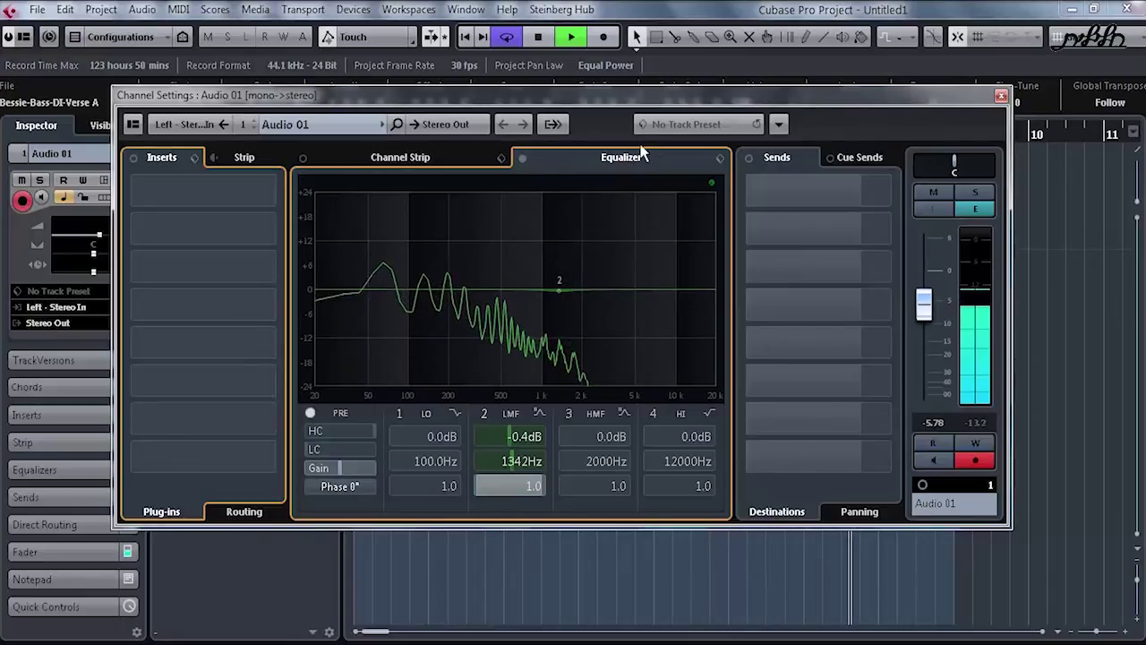
pyautogui.press('space')
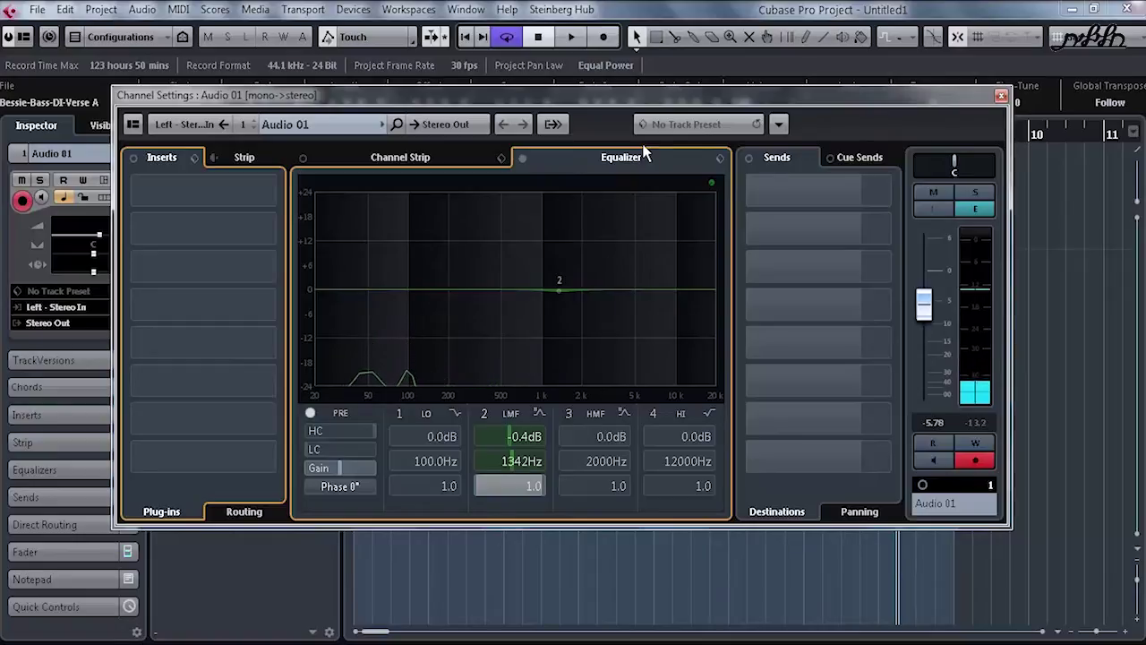
# Show Audio 01's channel strip and load the DeEsser plug-in into the first insert slot
pyautogui.click(496, 159)
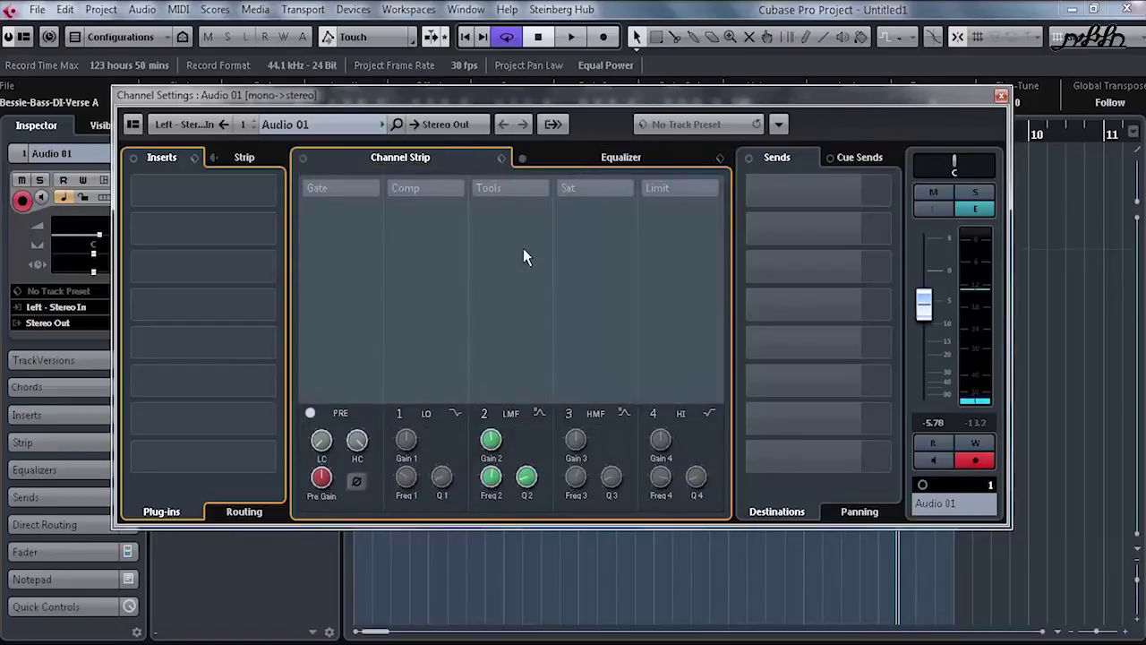
pyautogui.click(267, 182)
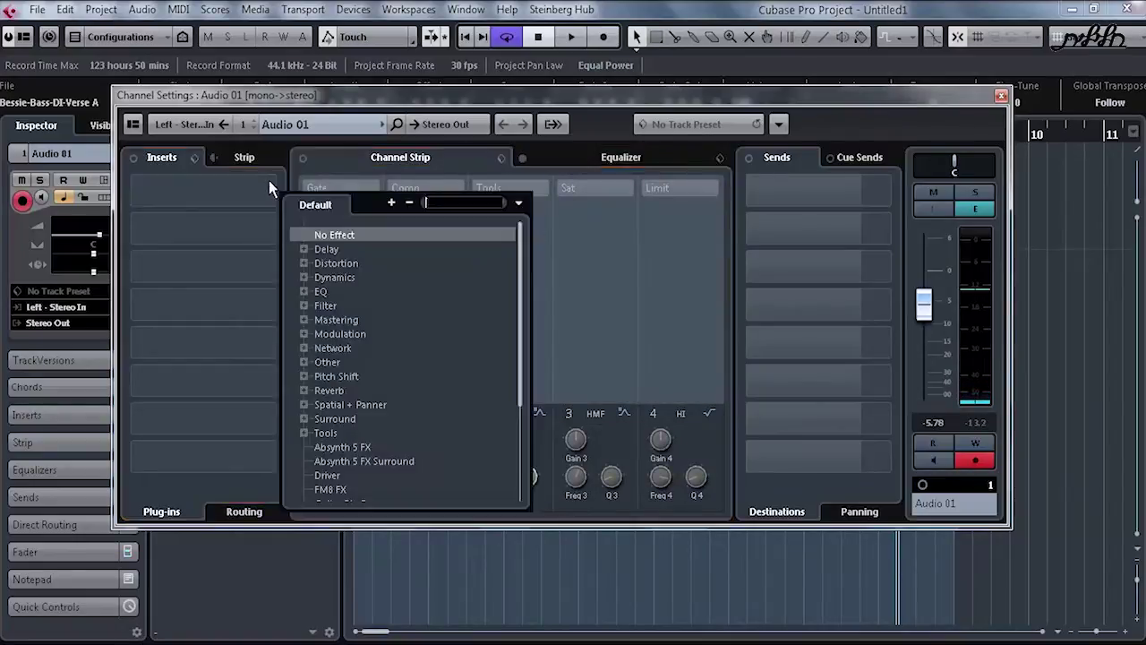
pyautogui.write('de')
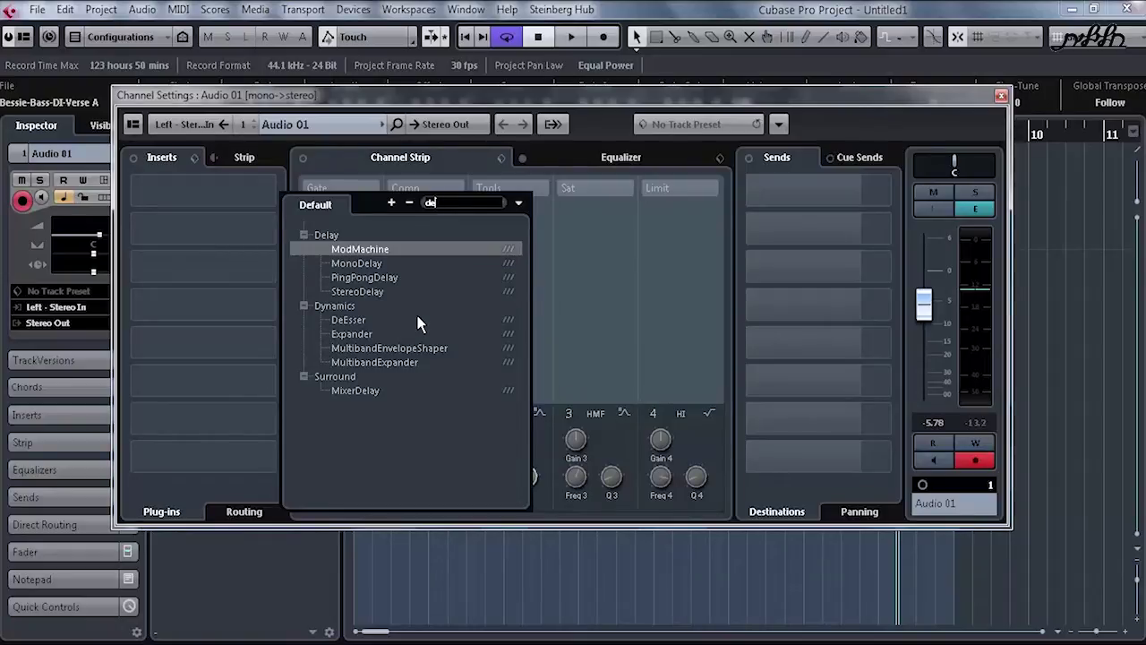
pyautogui.click(349, 321)
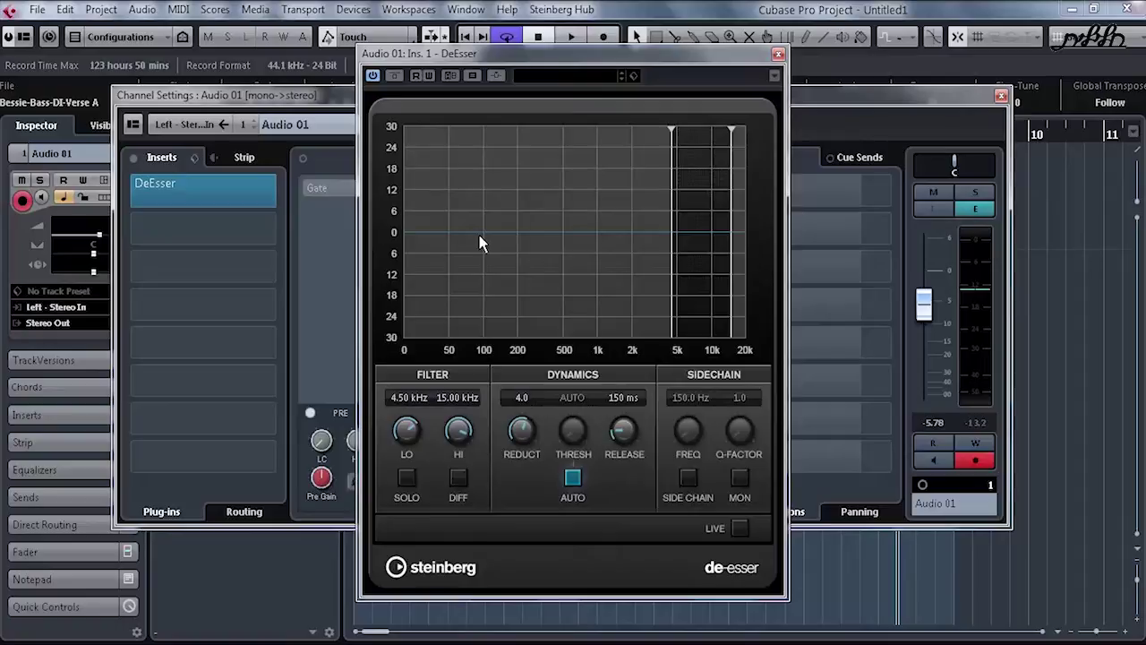
# Narrow the DeEsser's filter range to about 263 Hz to 384 Hz and move the plug-in window higher
pyautogui.moveTo(674, 304); pyautogui.dragTo(532, 304)
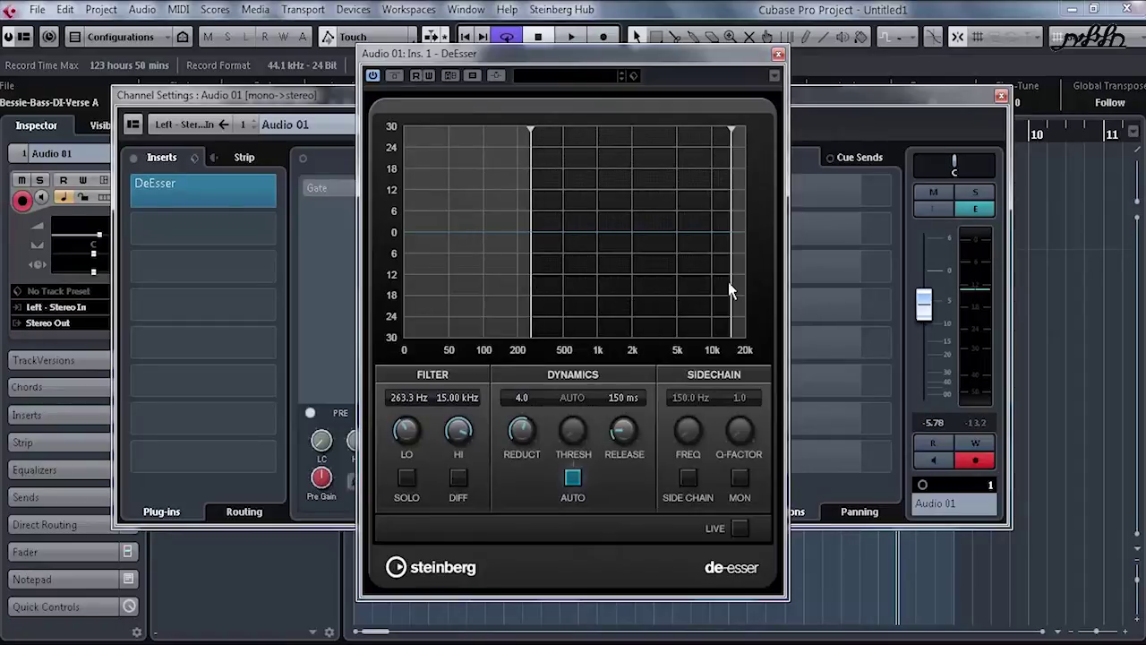
pyautogui.moveTo(729, 286); pyautogui.dragTo(551, 269)
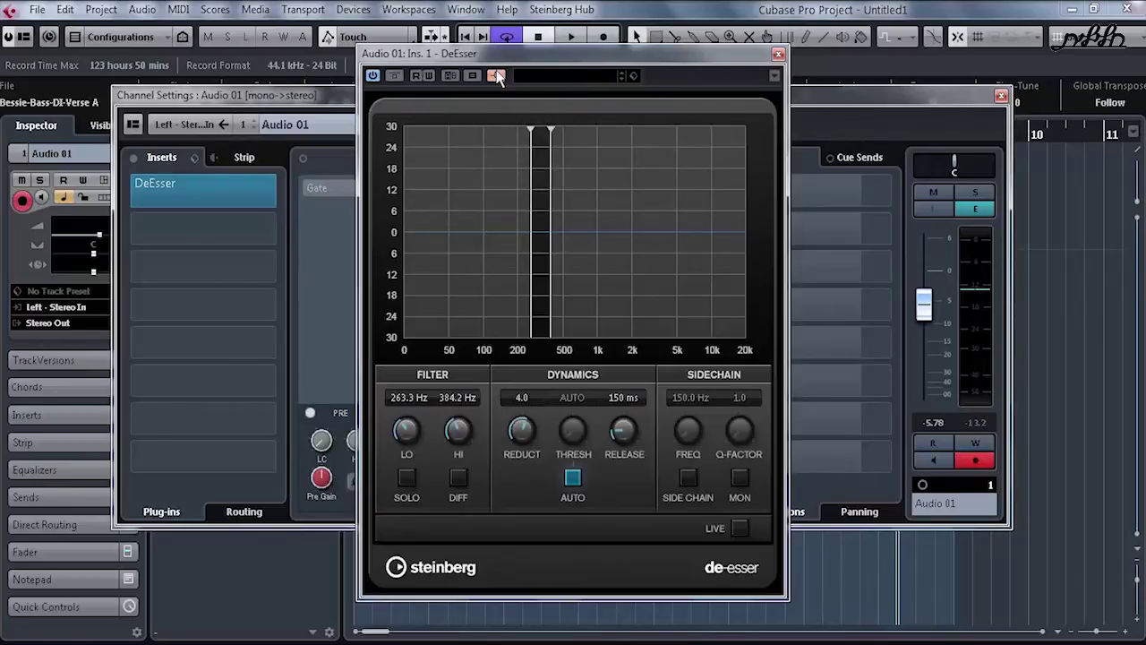
pyautogui.moveTo(505, 50); pyautogui.dragTo(451, 8)
# Switch the DeEsser's Live option on and off again, and close the plug-in and channel settings windows
pyautogui.click(687, 487)
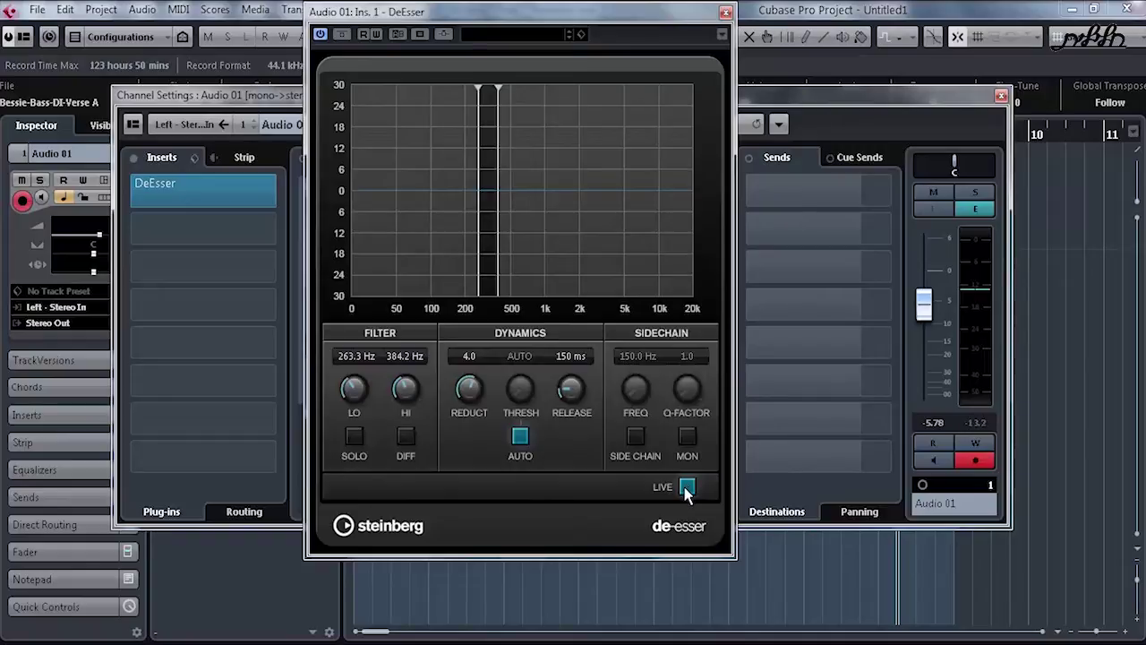
pyautogui.click(687, 488)
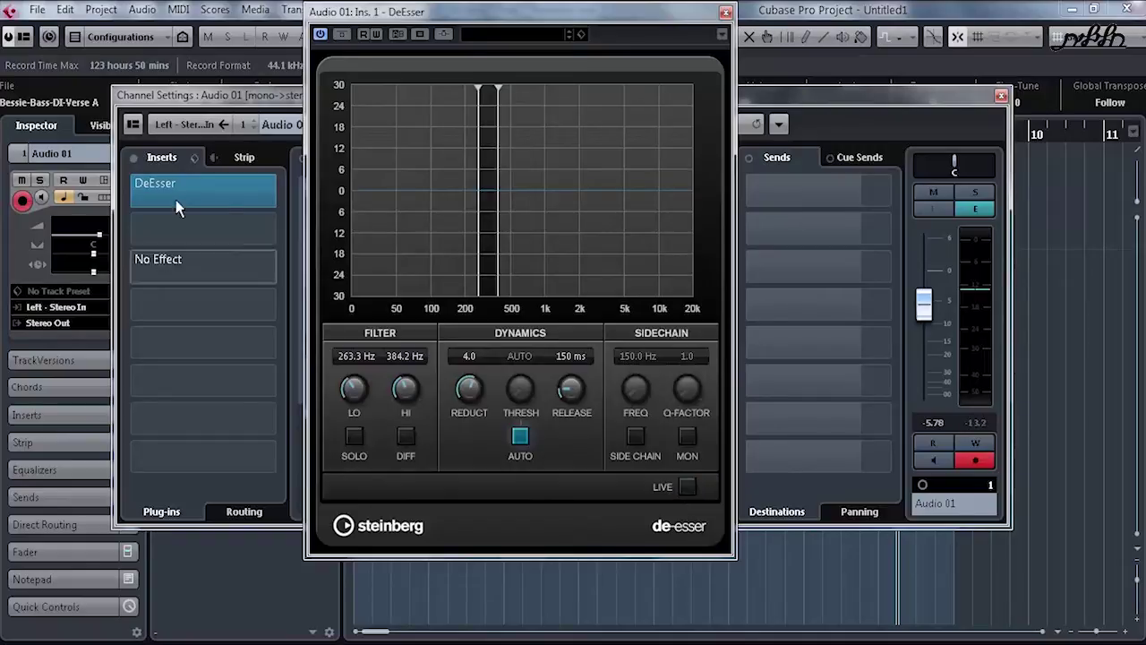
pyautogui.click(726, 12)
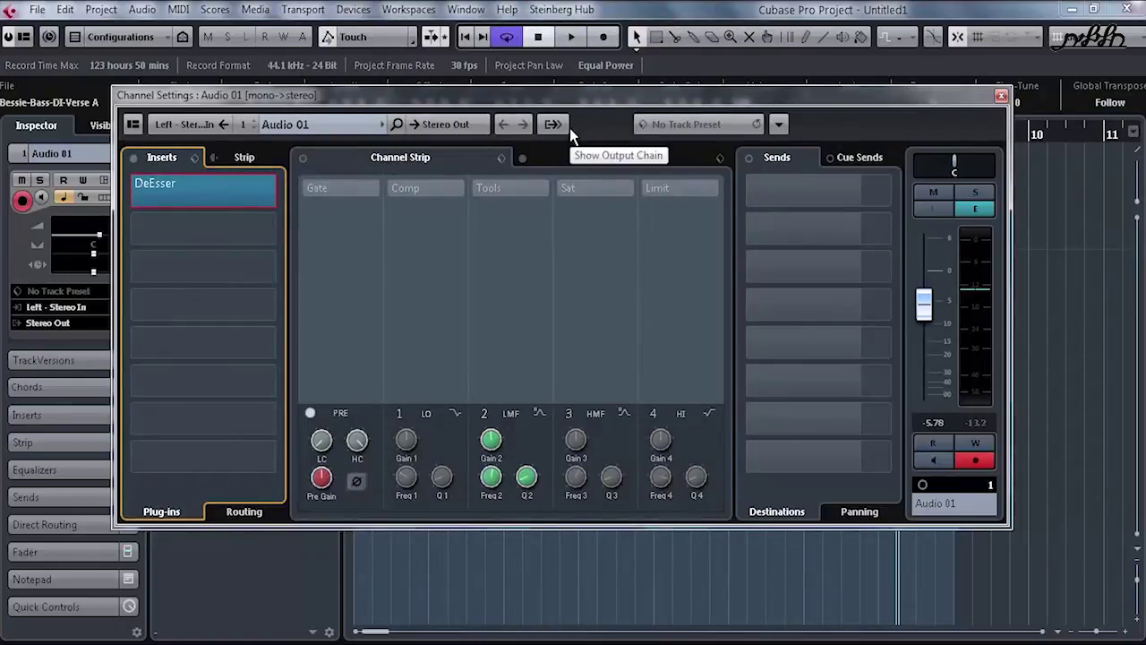
pyautogui.moveTo(255, 194)
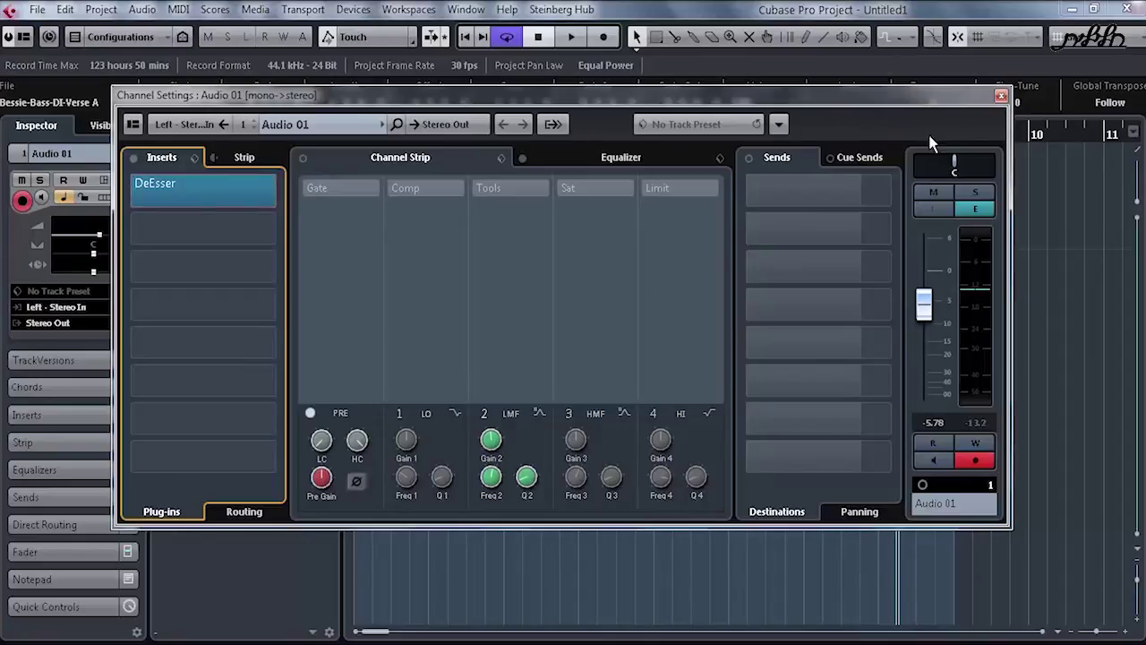
pyautogui.click(1002, 95)
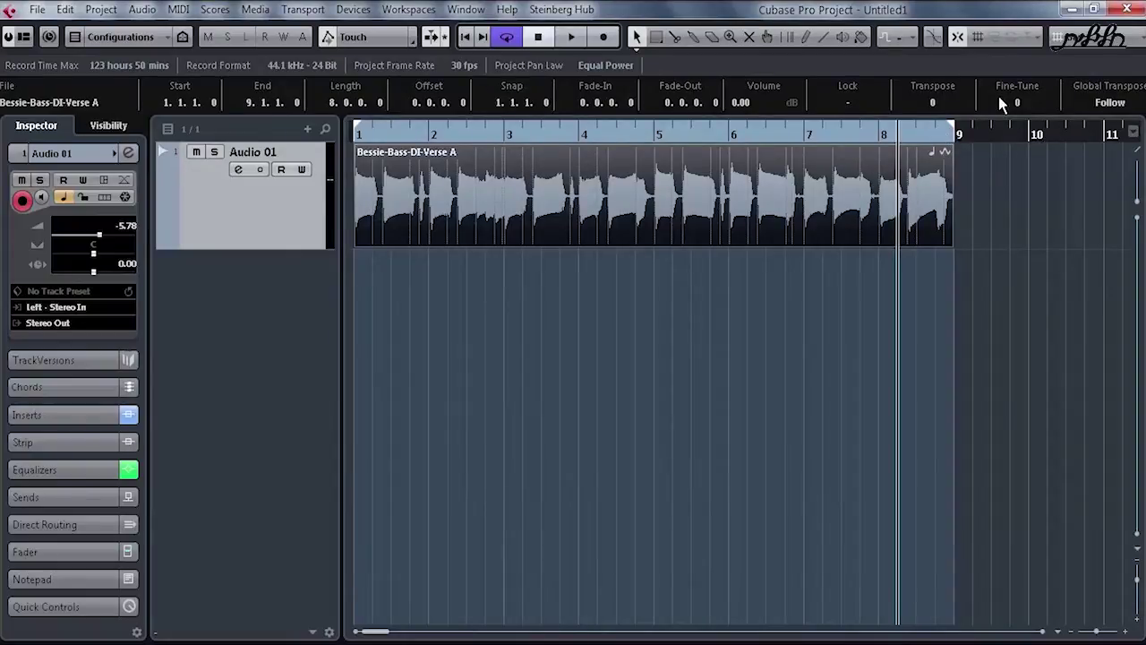
# Examine the workspace options and the global workspaces with their key commands in the Workspaces Organizer, and close it
pyautogui.click(420, 16)
pyautogui.click(467, 10)
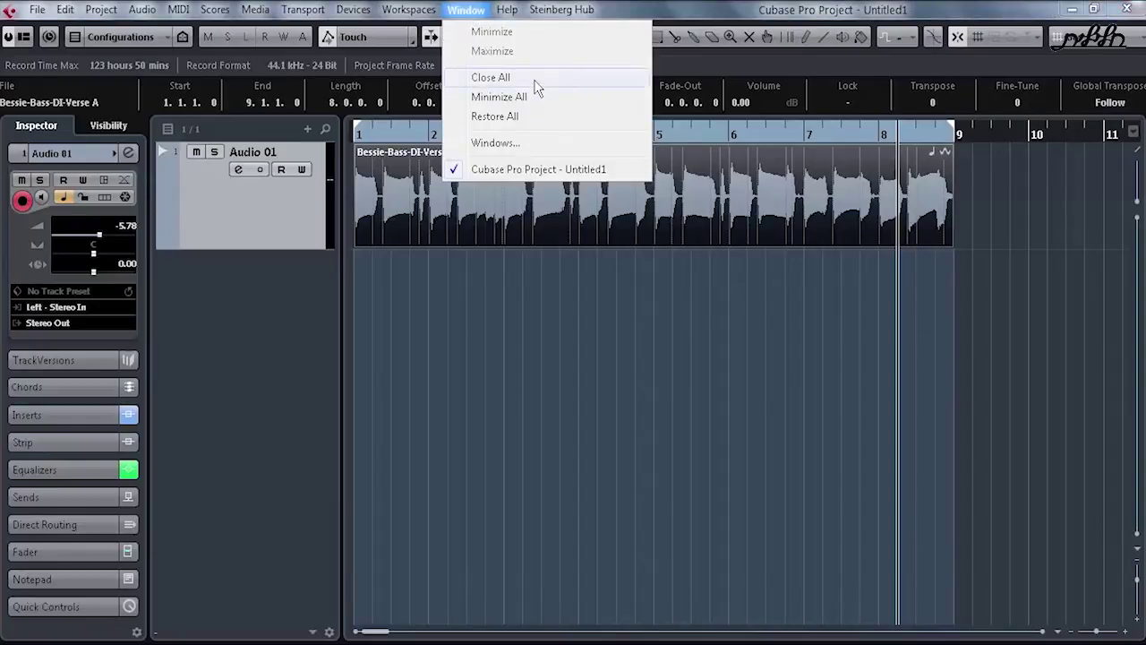
pyautogui.moveTo(407, 19)
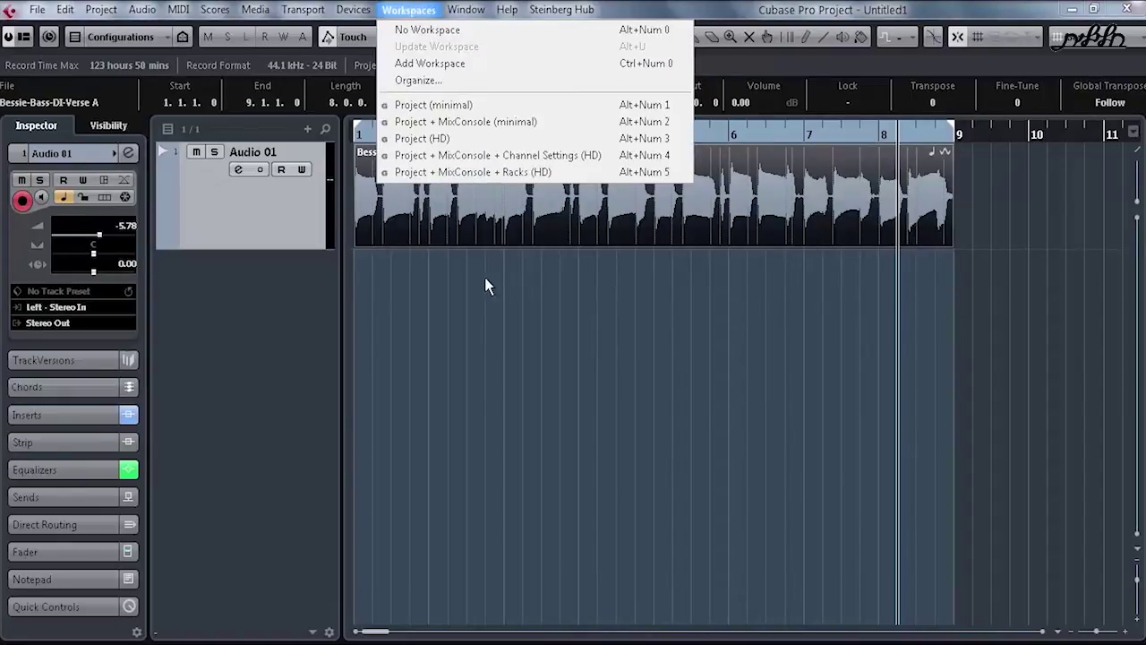
pyautogui.click(475, 336)
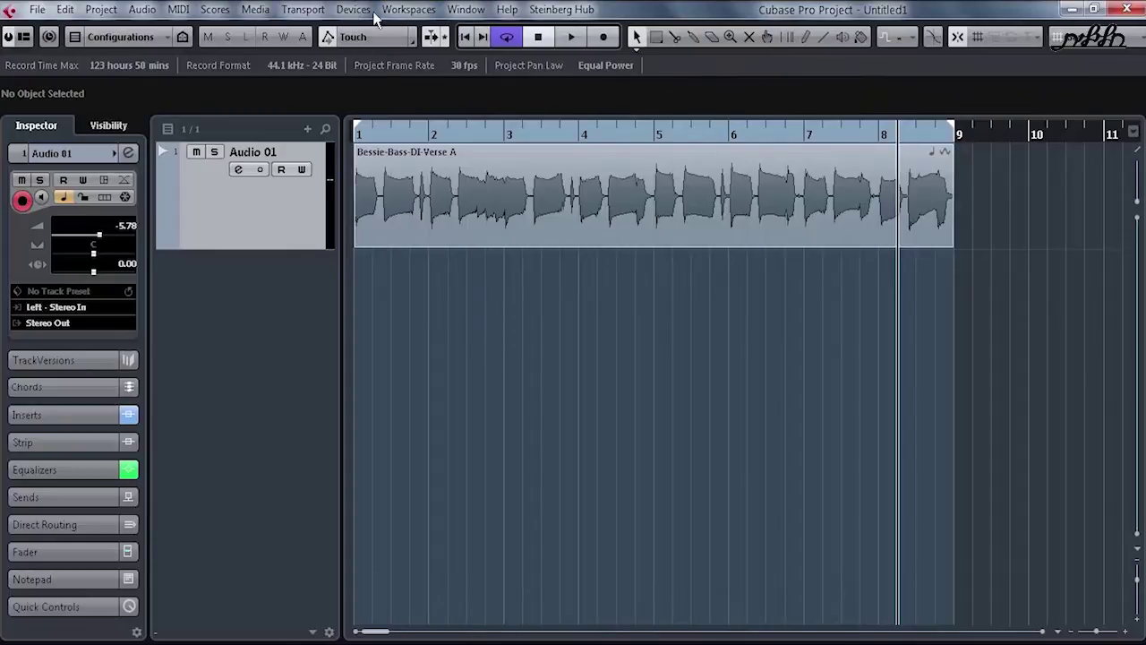
pyautogui.click(416, 11)
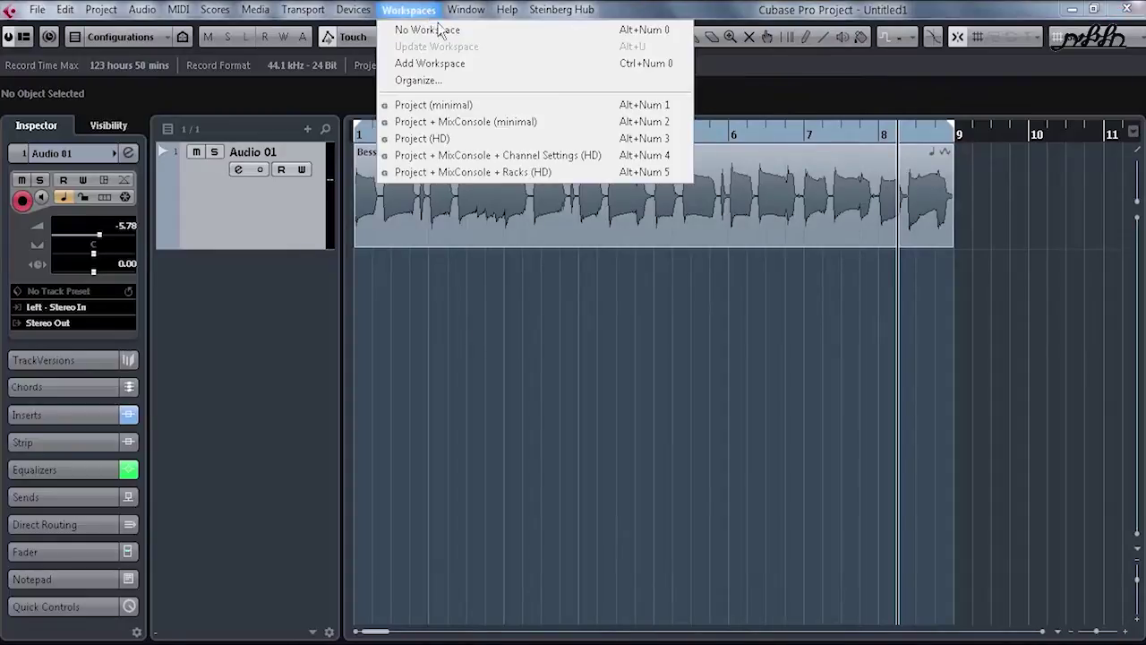
pyautogui.click(456, 79)
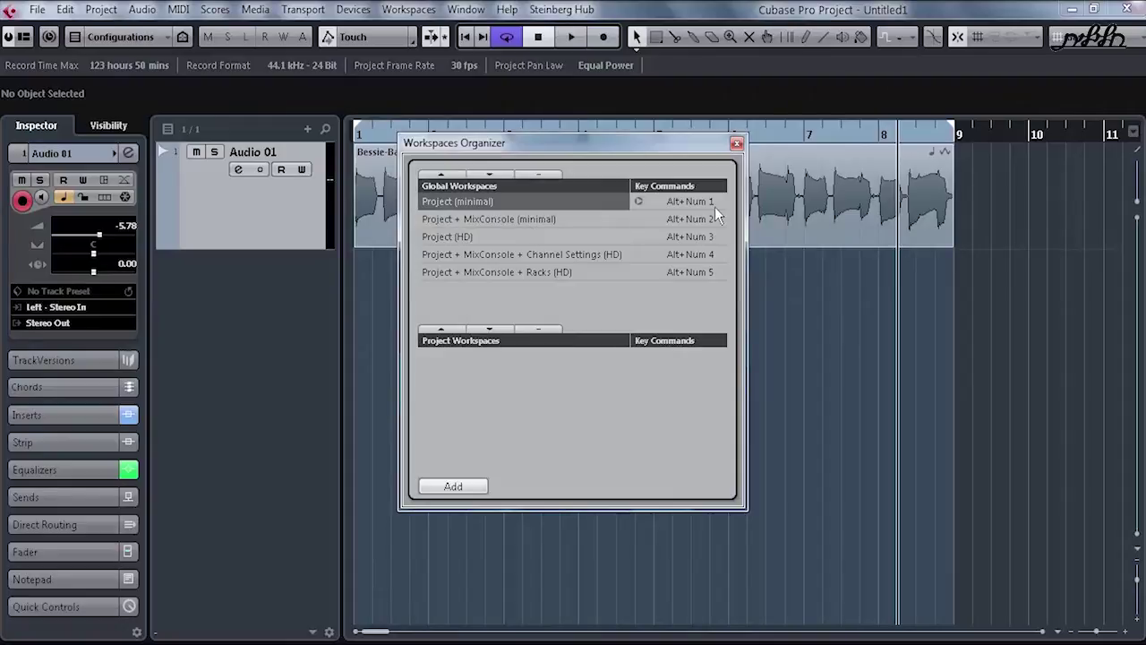
pyautogui.click(737, 147)
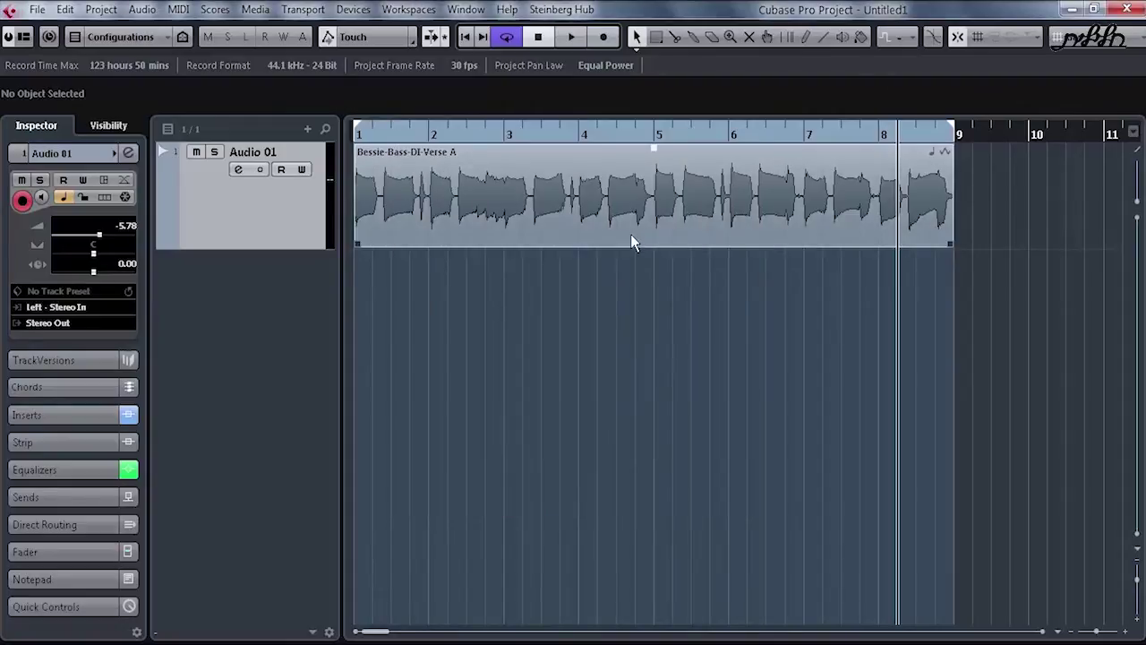
# Show the Transport panel and place it over the lower part of the arrangement
pyautogui.press('g')
pyautogui.press('g')
pyautogui.press('F2')
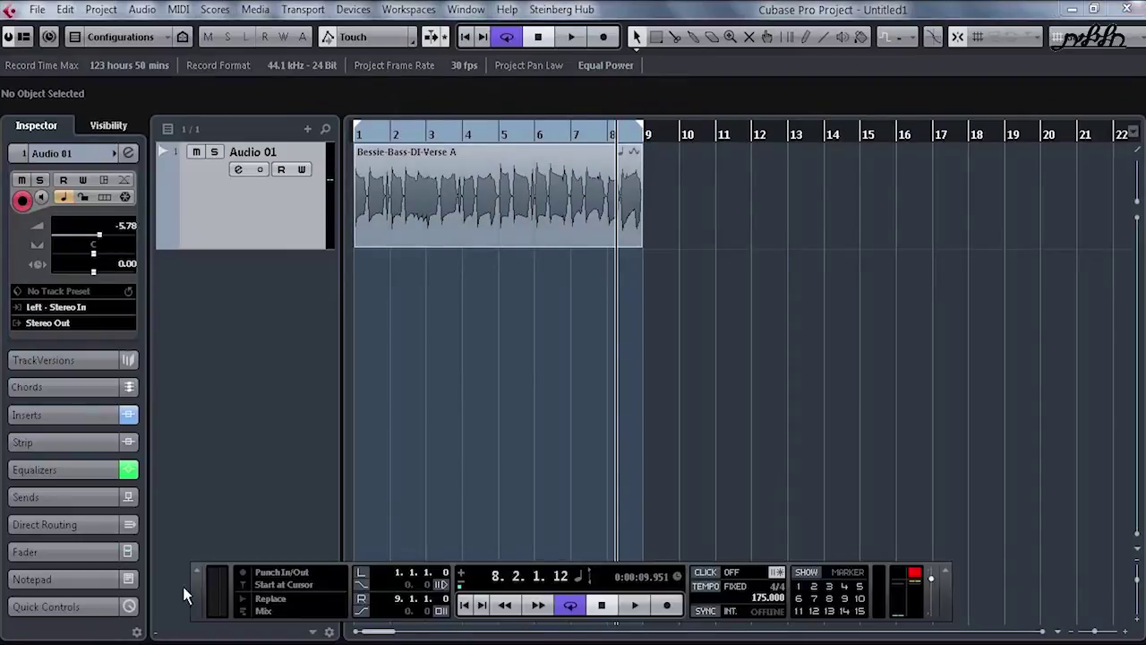
pyautogui.moveTo(199, 607); pyautogui.dragTo(218, 586)
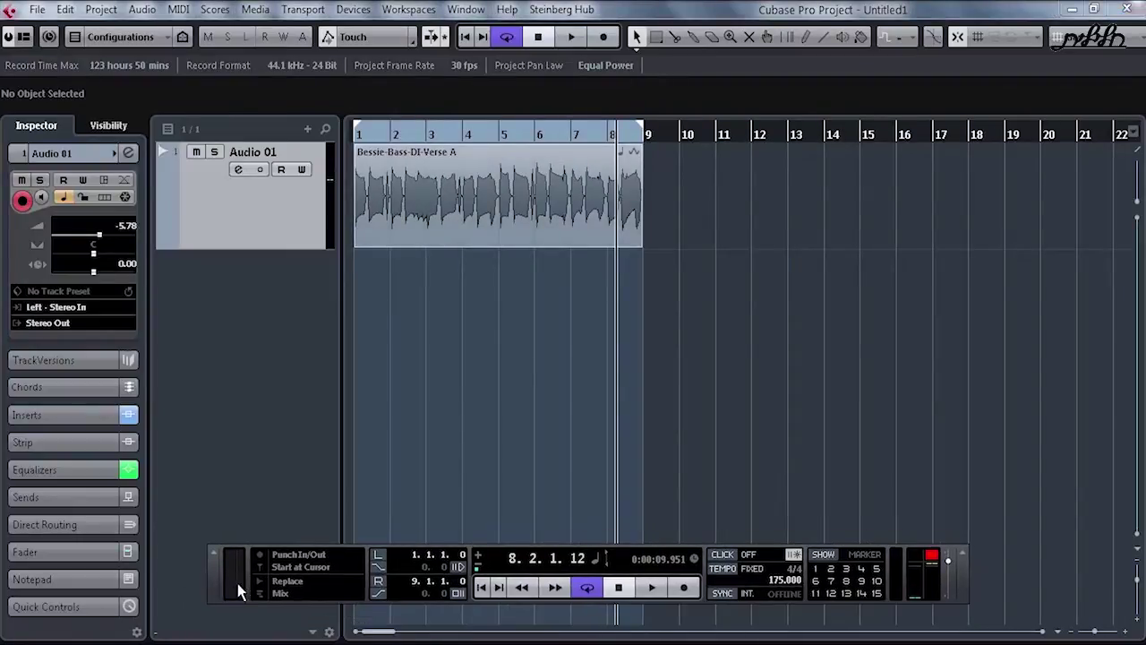
# Look through the available devices, such as Time Display and VST Connections
pyautogui.click(408, 9)
pyautogui.moveTo(354, 9)
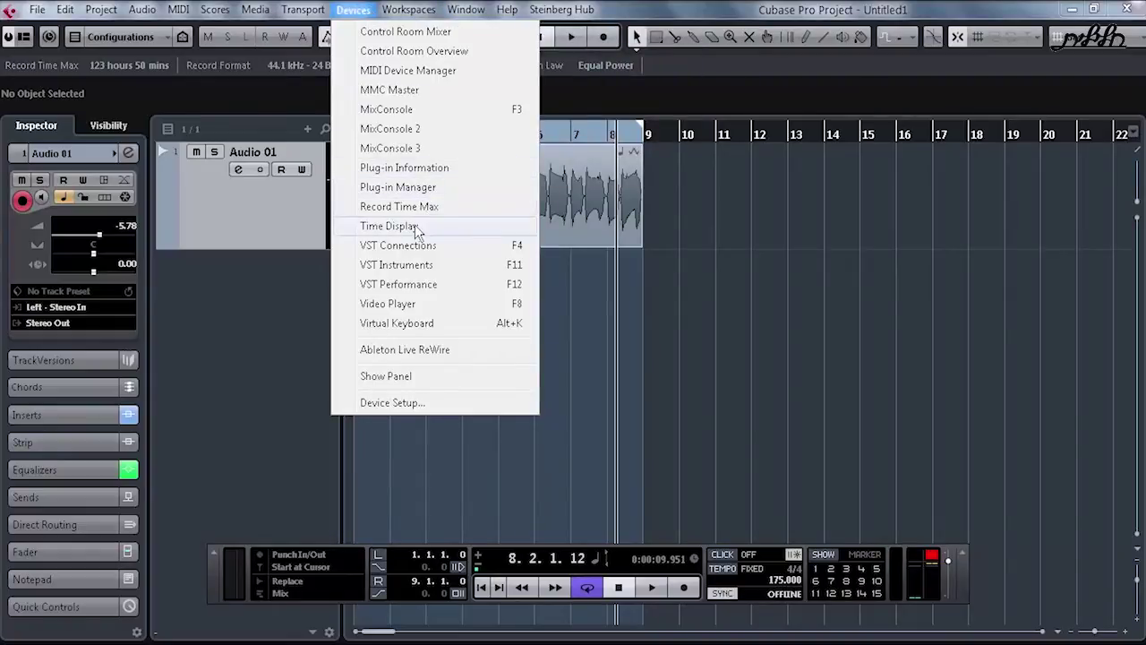
# Open the Time Display in seconds format, place it beside the audio clip, and enlarge its window
pyautogui.click(392, 225)
pyautogui.rightClick(347, 322)
pyautogui.click(395, 346)
pyautogui.moveTo(412, 292); pyautogui.dragTo(814, 170)
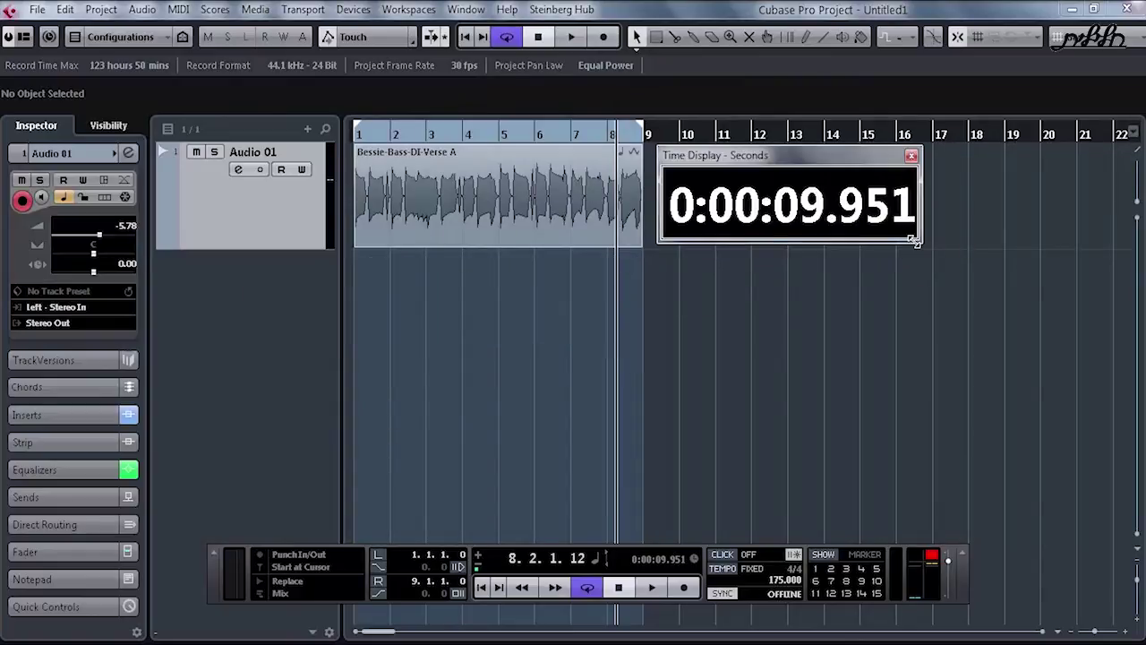
pyautogui.moveTo(921, 241); pyautogui.dragTo(1001, 363)
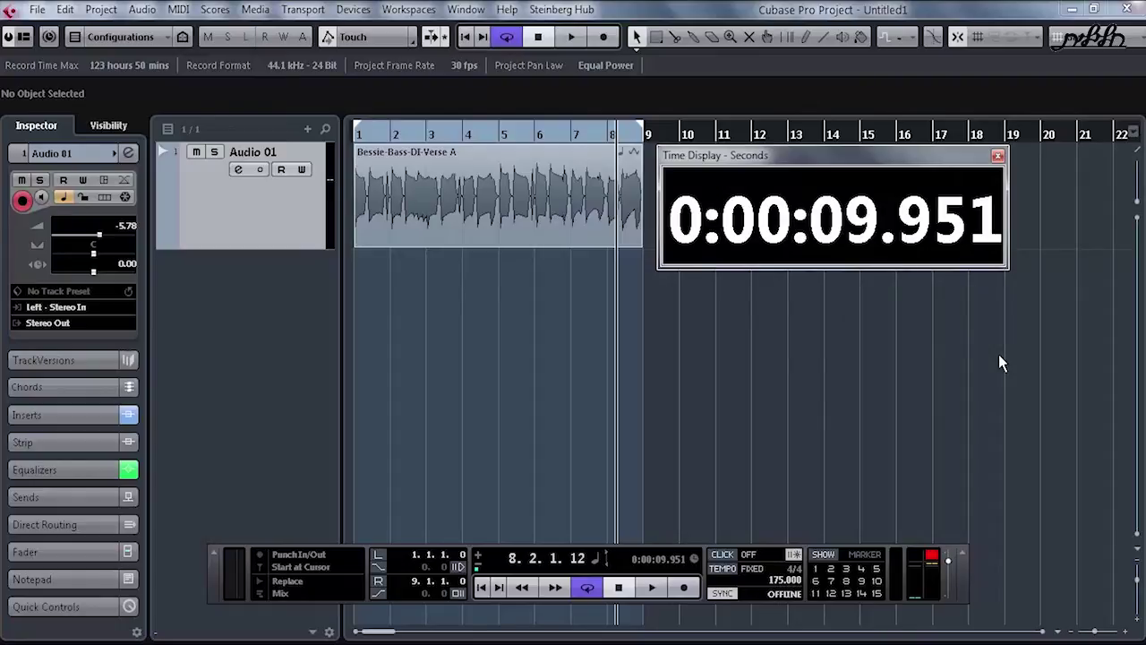
# Open the Video Player and resize and position its window beside the Time Display
pyautogui.press('F8')
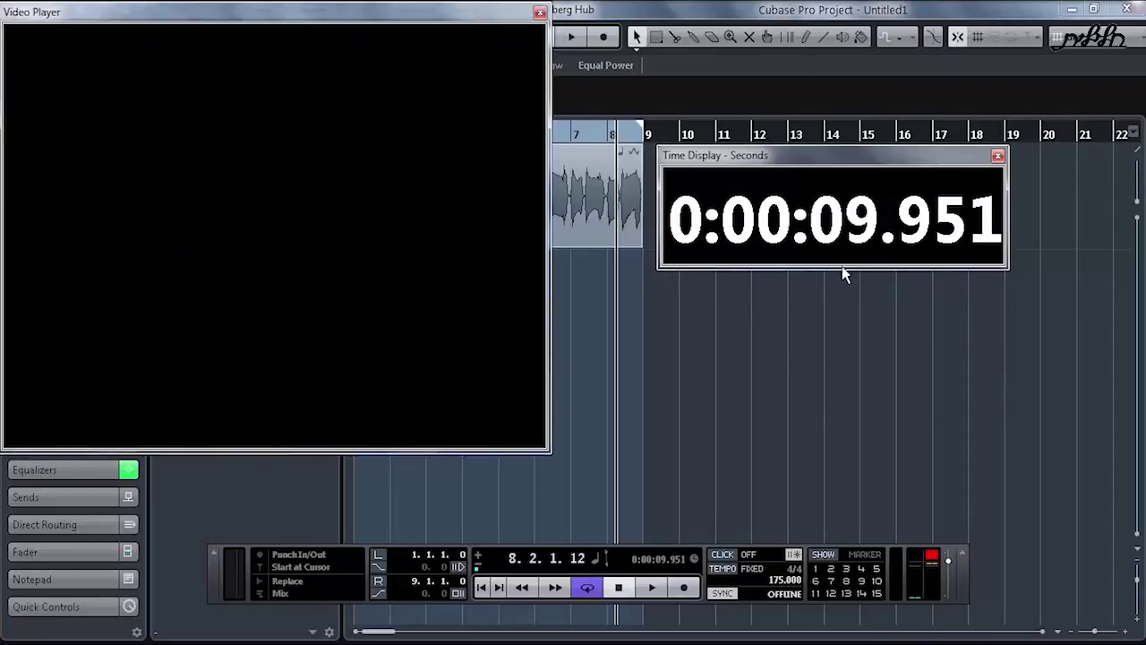
pyautogui.moveTo(246, 16); pyautogui.dragTo(302, 86)
pyautogui.moveTo(610, 516); pyautogui.dragTo(515, 437)
pyautogui.moveTo(299, 77); pyautogui.dragTo(357, 75)
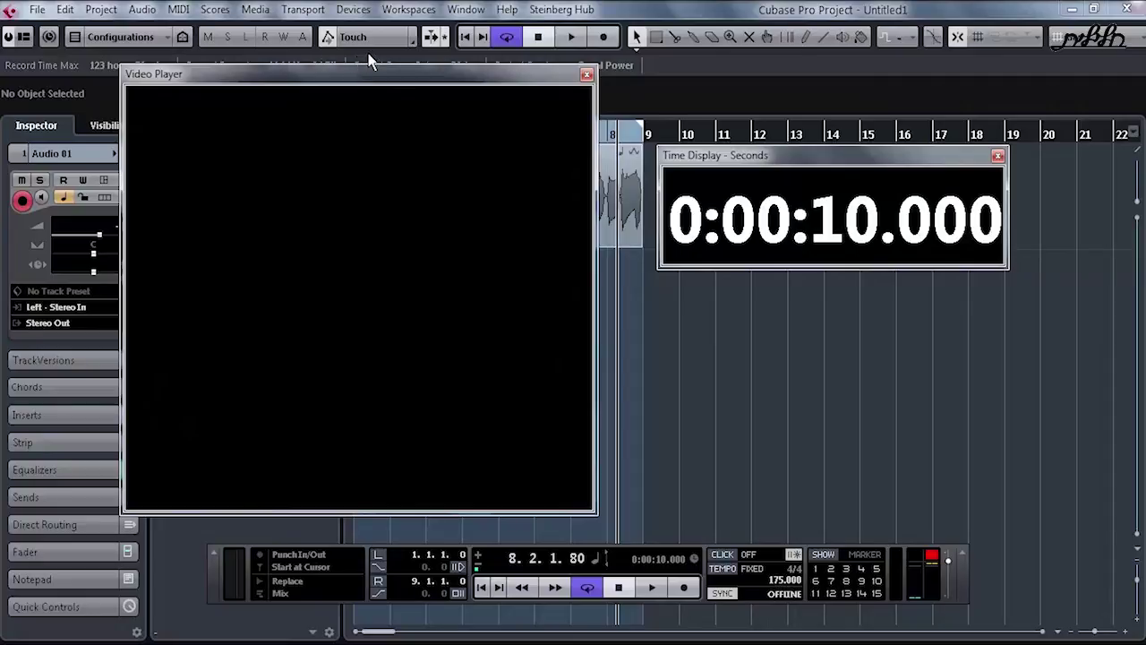
# Open the Workspaces Organizer and move Project (minimal) to the end of the global workspaces and back to the start
pyautogui.click(408, 10)
pyautogui.click(450, 85)
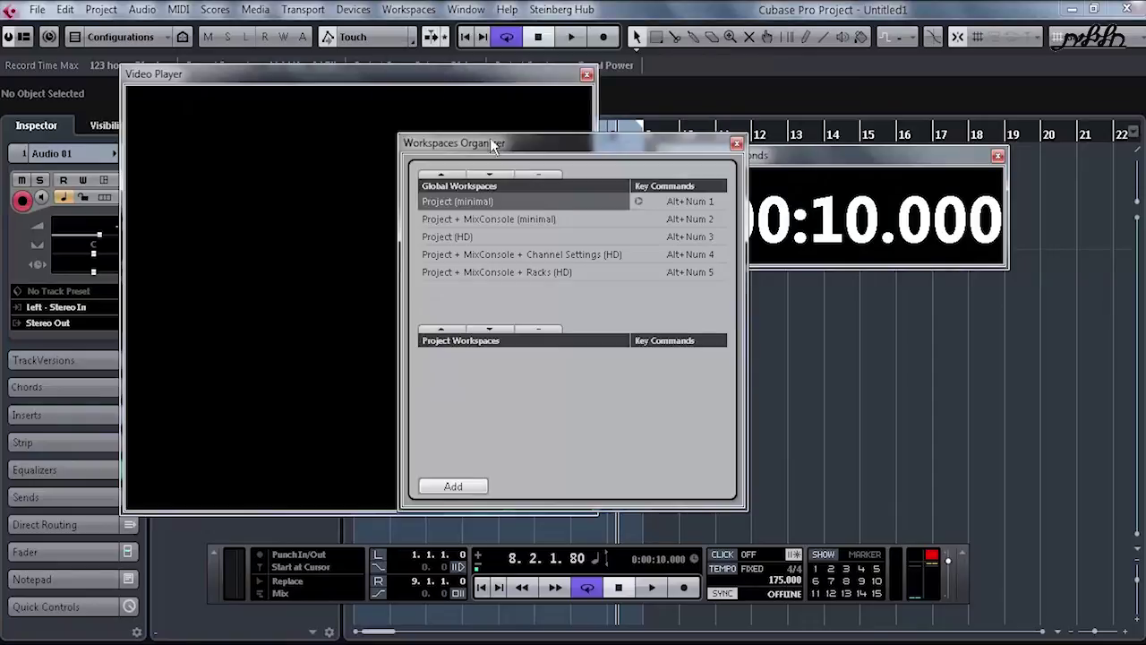
pyautogui.click(491, 177)
pyautogui.click(491, 177)
pyautogui.click(491, 177)
pyautogui.click(491, 177)
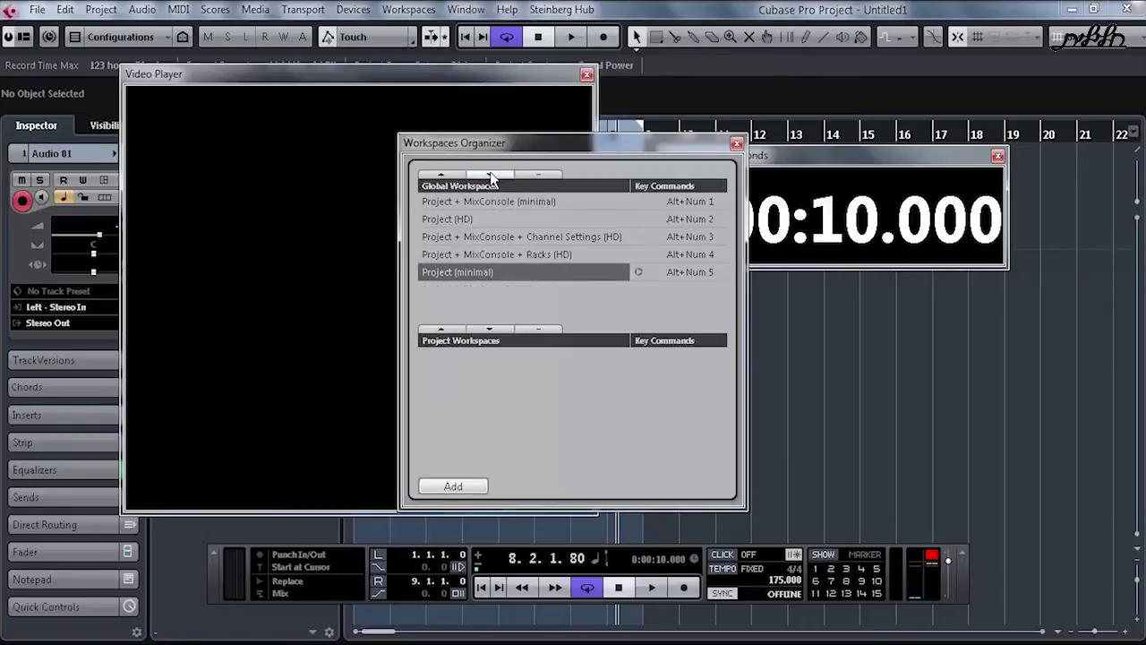
pyautogui.click(457, 177)
pyautogui.click(457, 177)
pyautogui.click(457, 177)
pyautogui.click(457, 176)
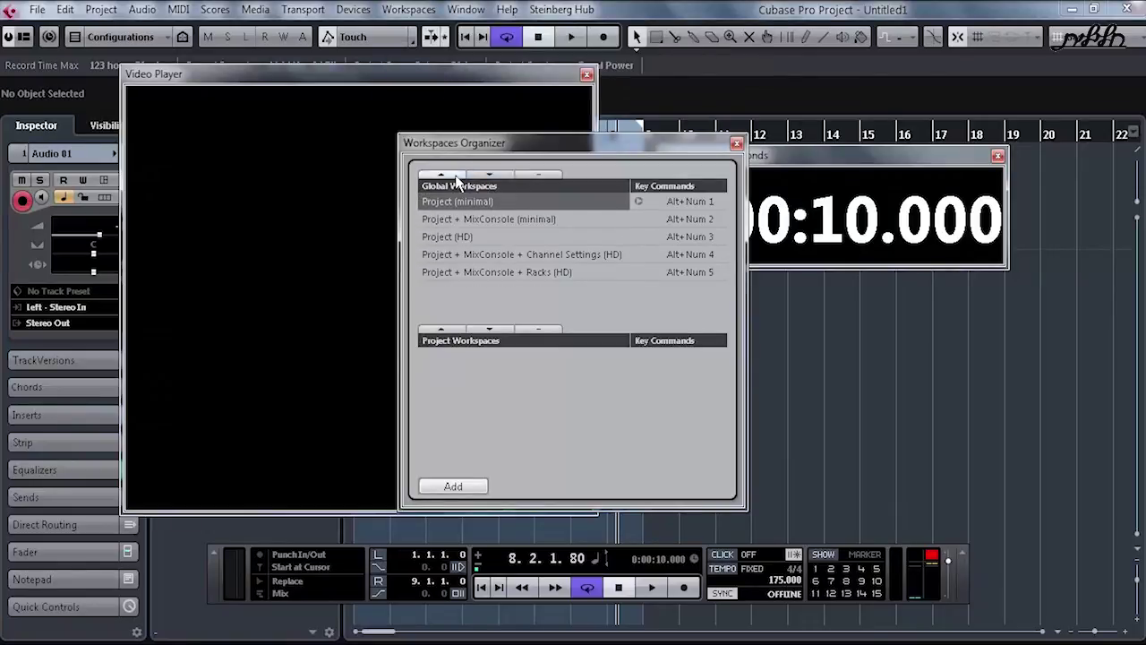
# Delete all global workspaces and close the Workspaces Organizer
pyautogui.click(535, 177)
pyautogui.click(536, 177)
pyautogui.click(536, 176)
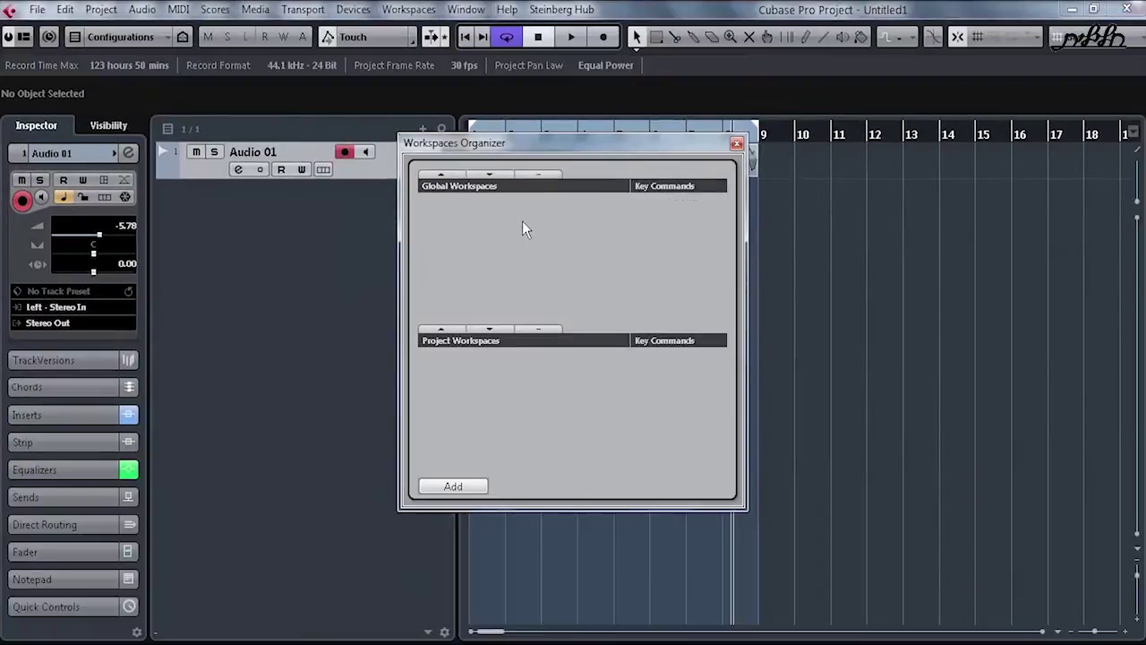
pyautogui.click(736, 144)
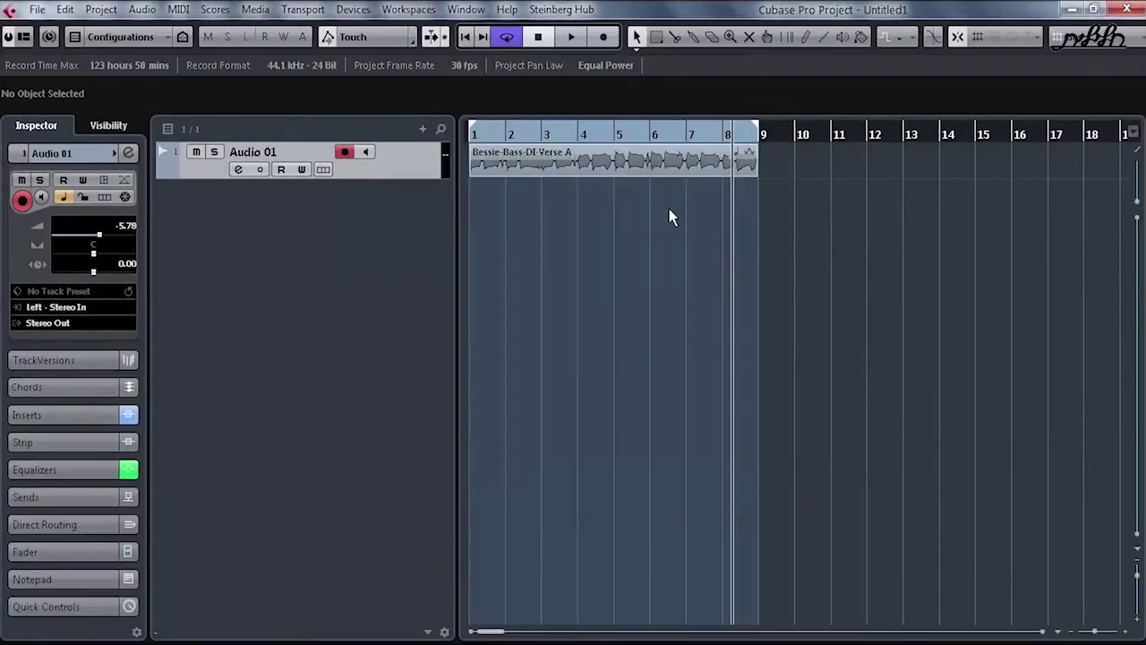
# Show the transport panel, move it over the lower part of the project window, and open the Video Player
pyautogui.press('F2')
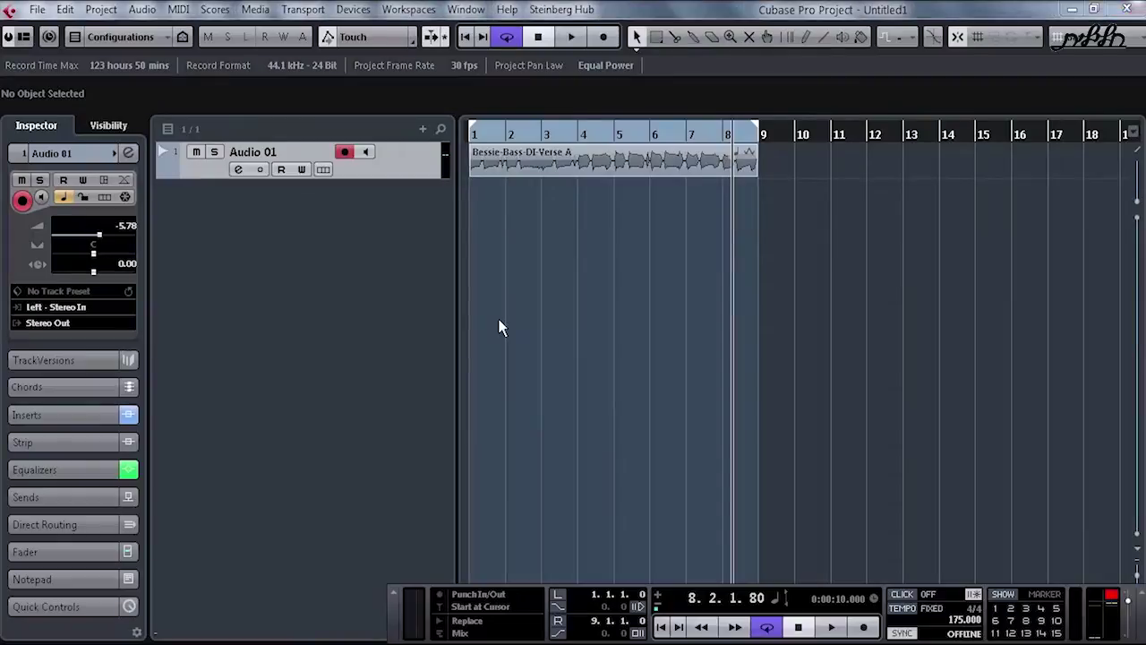
pyautogui.moveTo(415, 621); pyautogui.dragTo(249, 549)
pyautogui.press('F8')
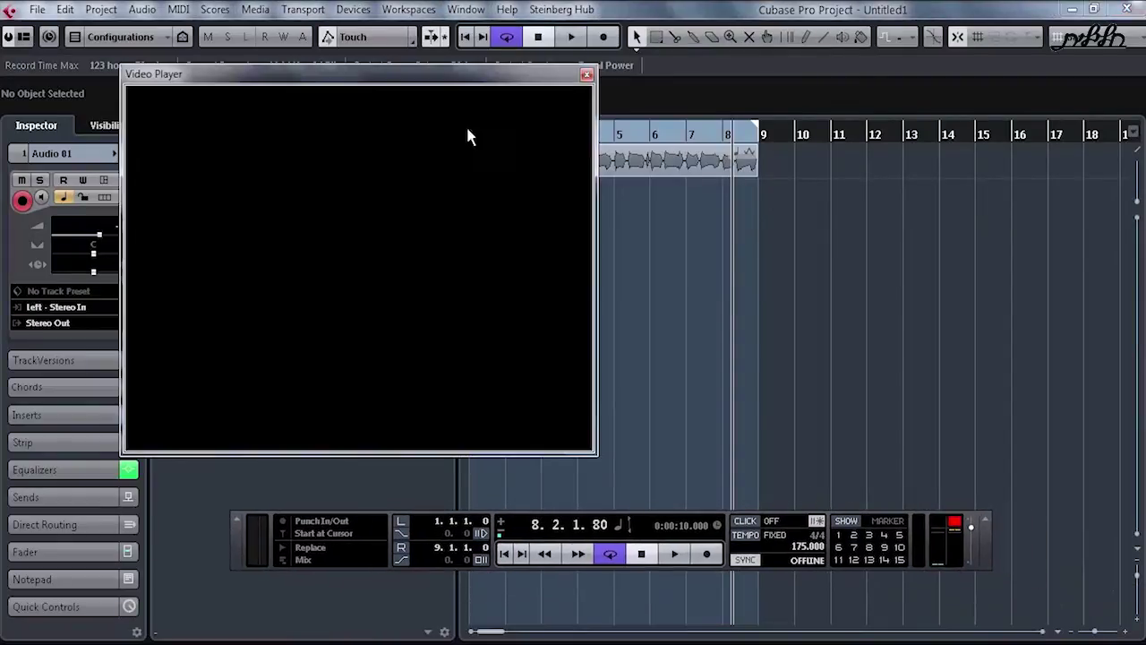
# Open the Time Display again and position it next to the Video Player
pyautogui.click(352, 9)
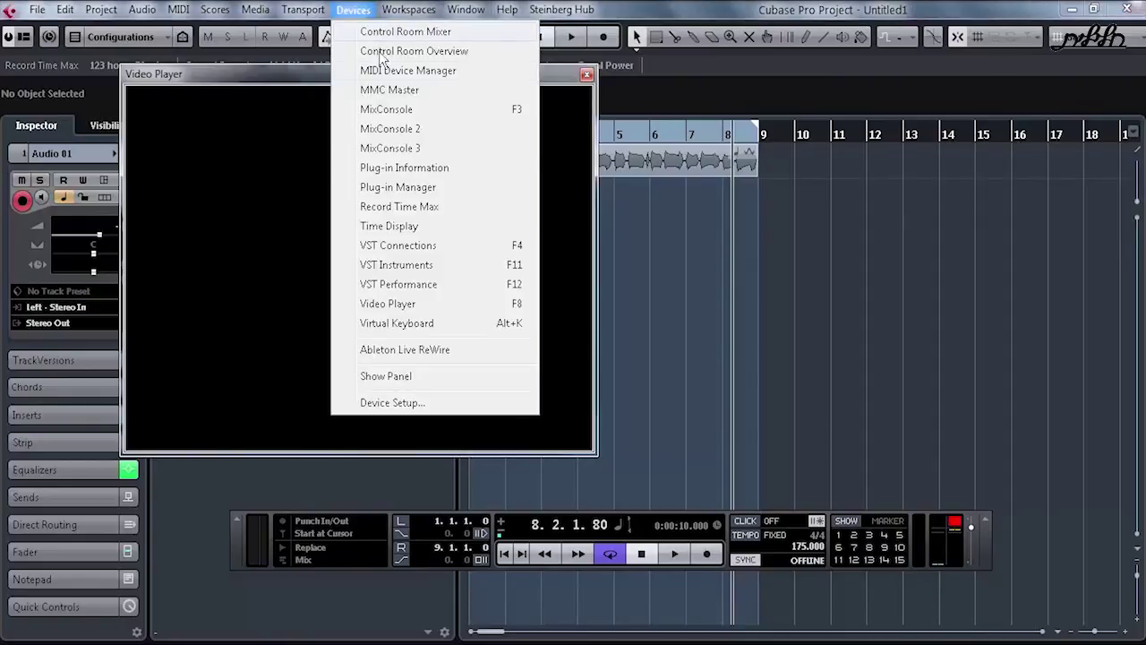
pyautogui.click(419, 226)
pyautogui.rightClick(719, 224)
pyautogui.click(780, 156)
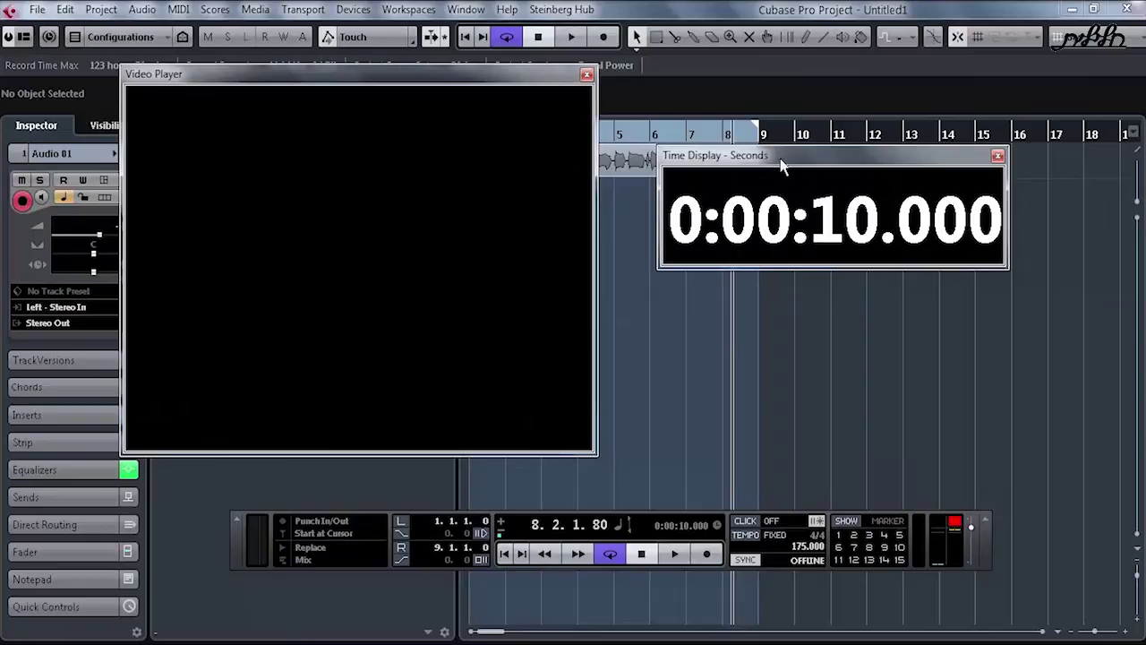
pyautogui.moveTo(780, 156); pyautogui.dragTo(755, 172)
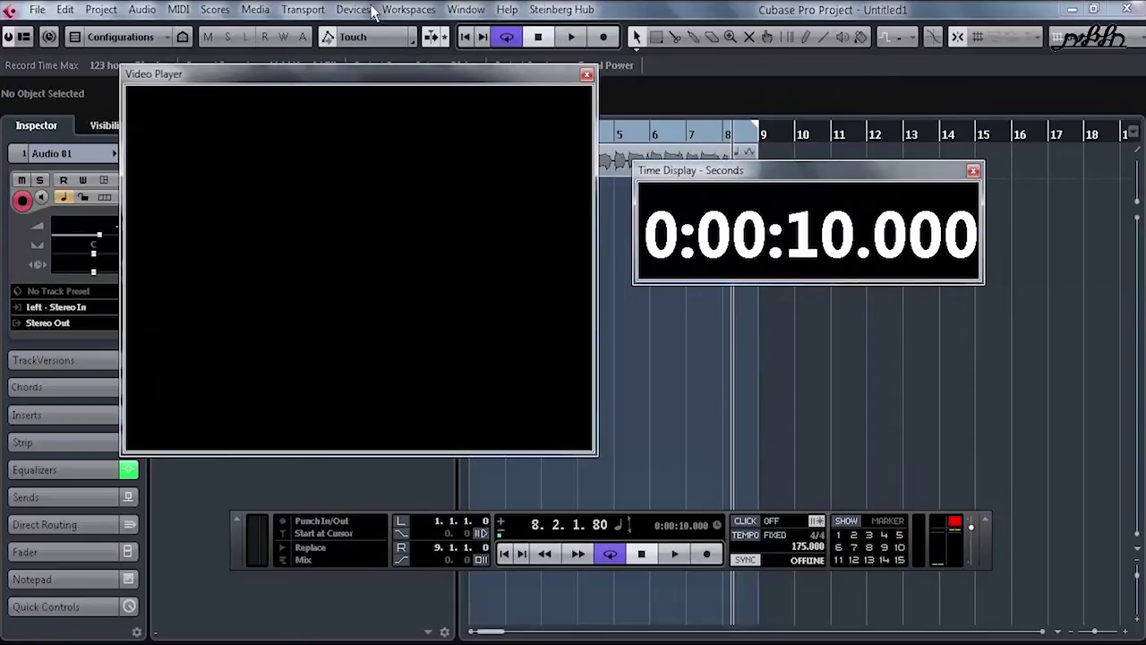
# Add the current layout as a global workspace named Scoring and check its entry in the workspace list
pyautogui.click(463, 11)
pyautogui.moveTo(414, 16)
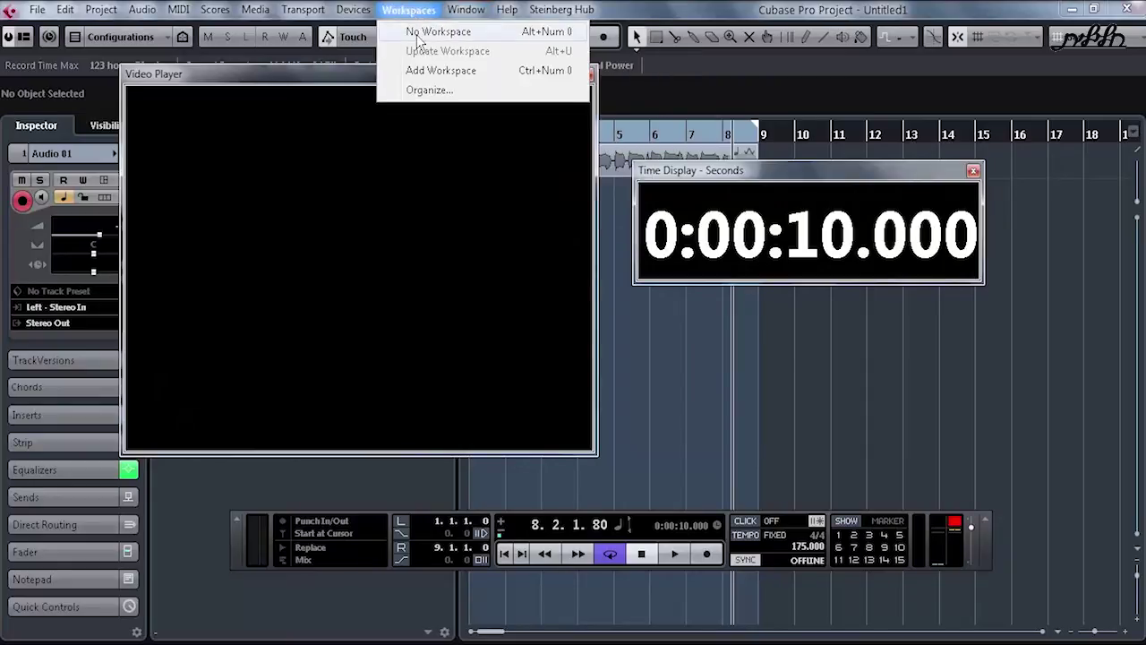
pyautogui.click(475, 71)
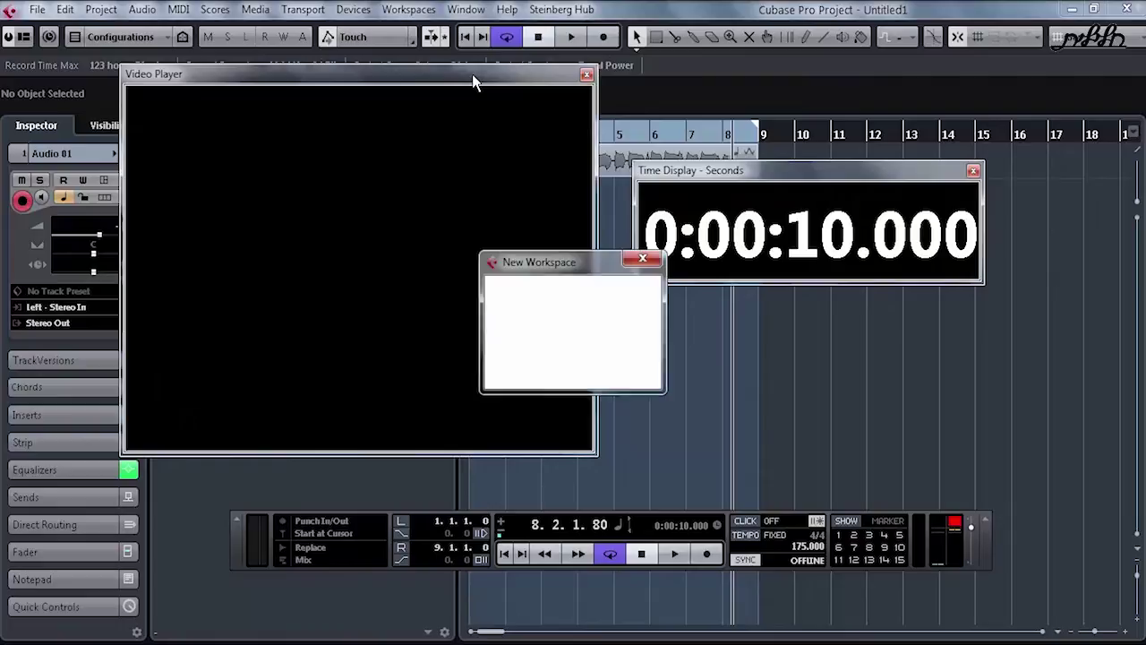
pyautogui.moveTo(552, 263); pyautogui.dragTo(469, 163)
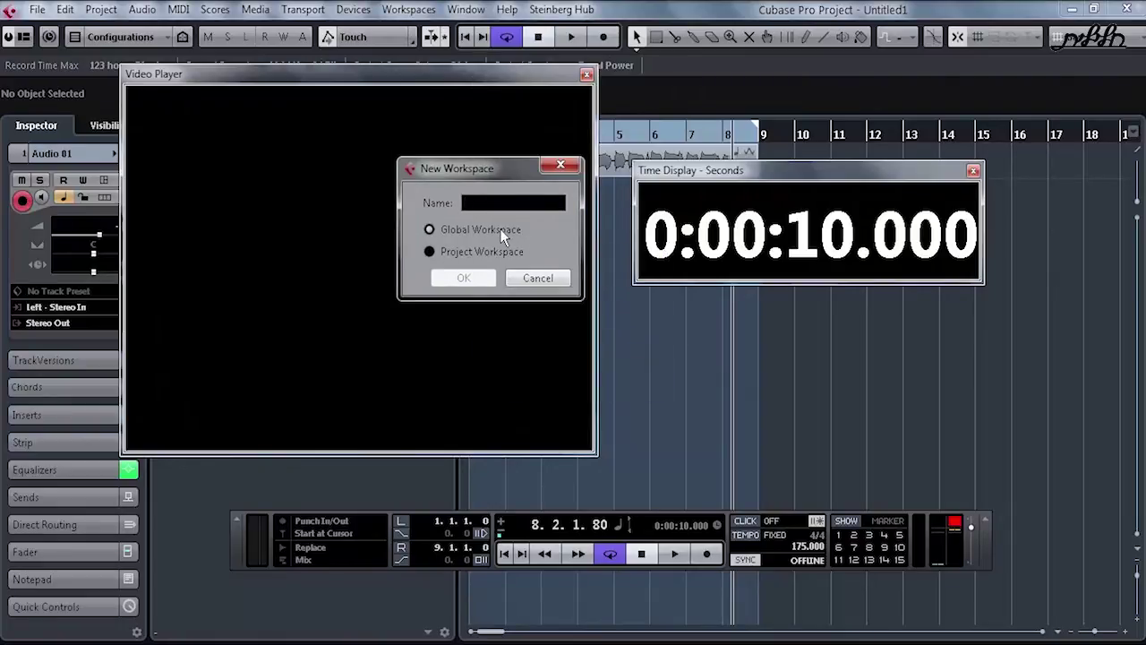
pyautogui.write('Scoring')
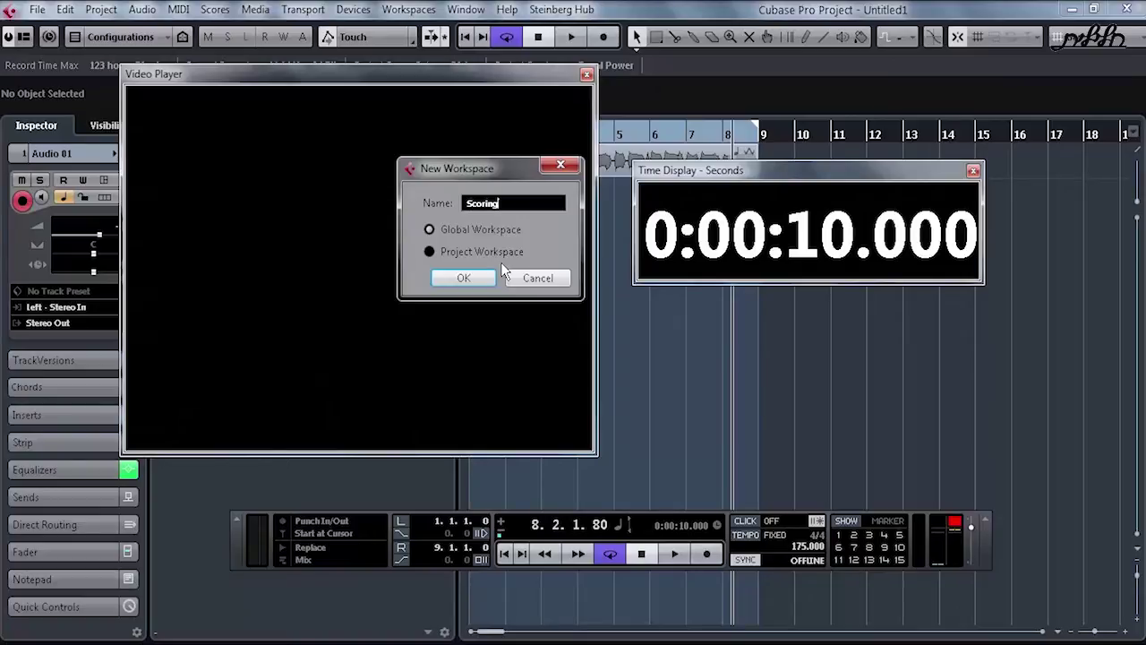
pyautogui.click(462, 278)
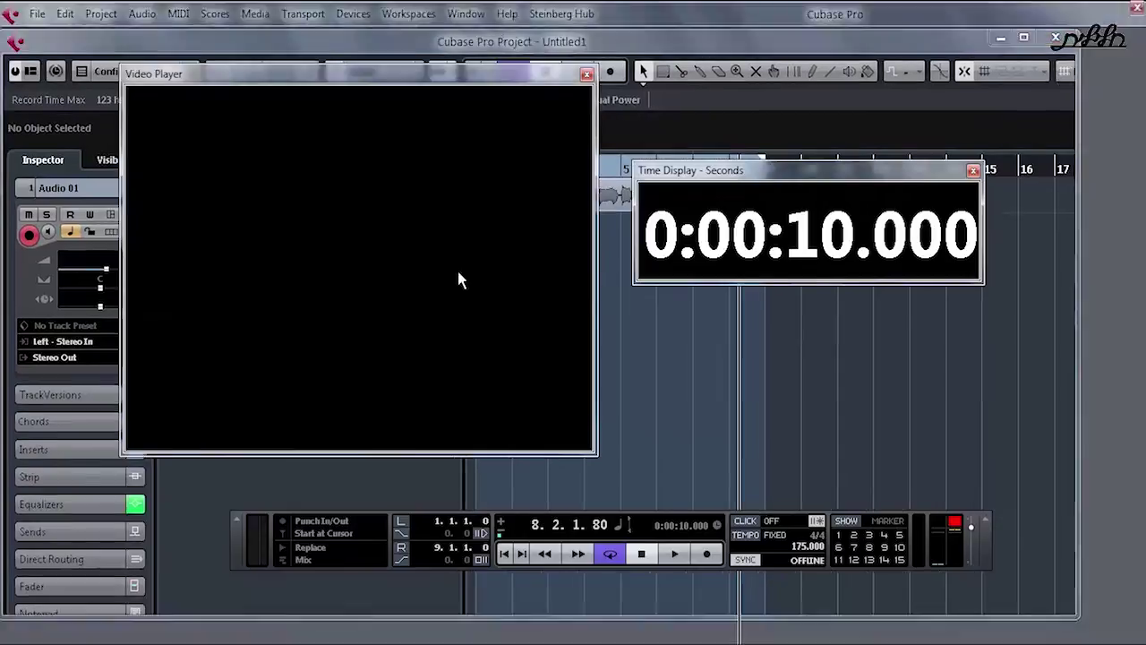
pyautogui.click(421, 11)
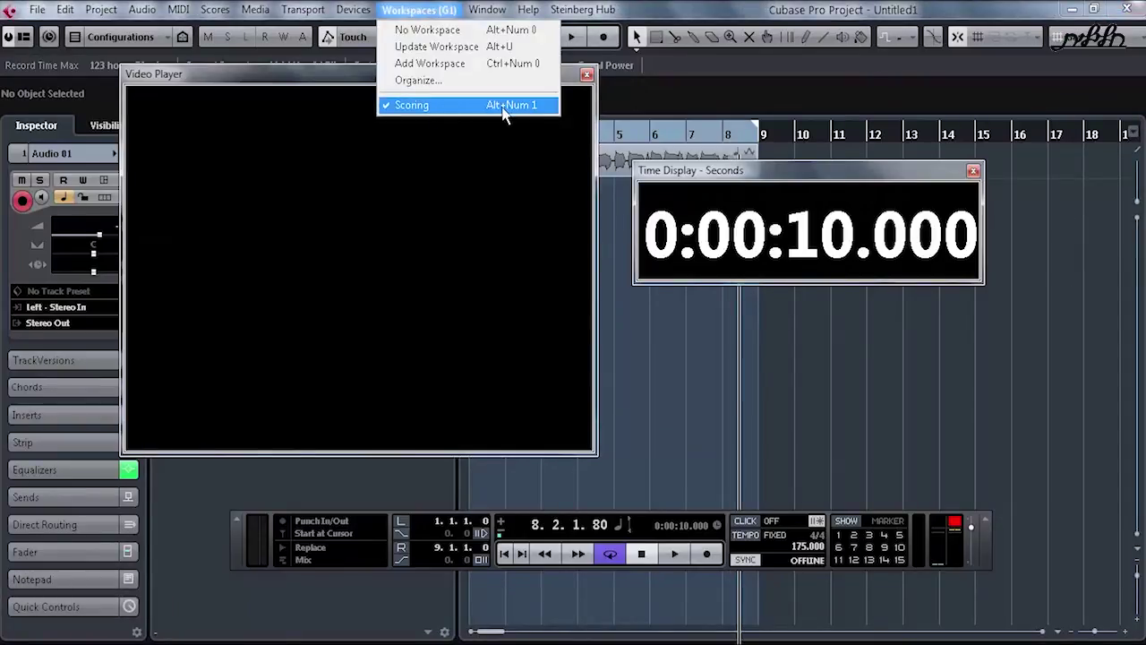
pyautogui.click(616, 360)
# Break up the layout by closing the Video Player, Time Display and transport panel and shrinking the project window, and recall the Scoring workspace
pyautogui.click(587, 74)
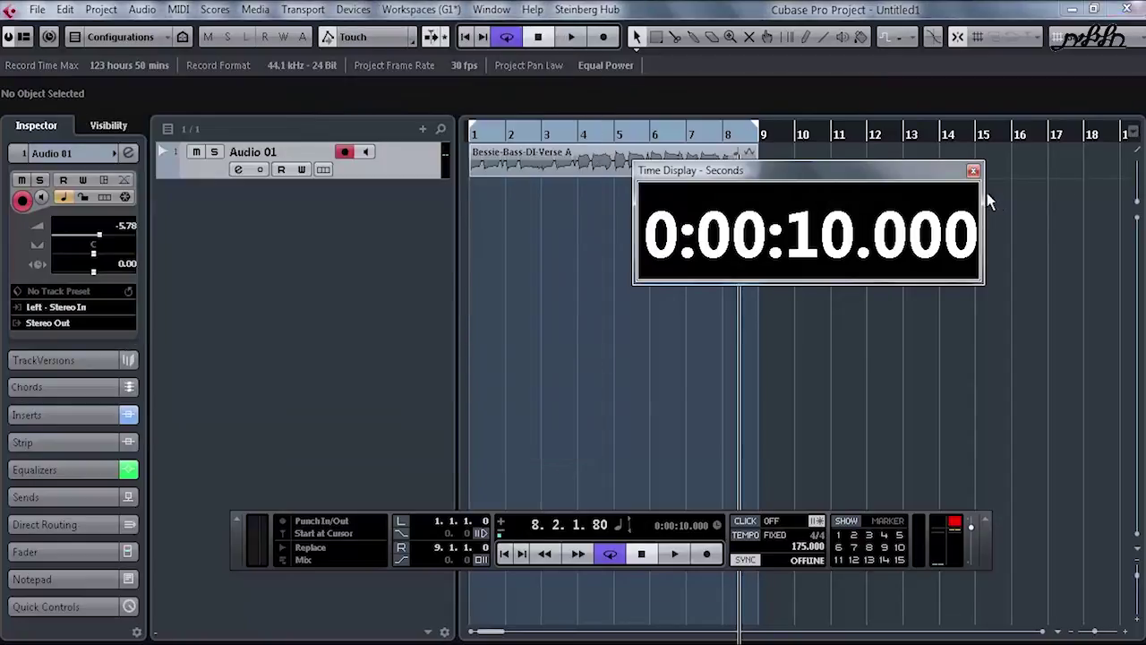
pyautogui.click(973, 171)
pyautogui.moveTo(994, 566); pyautogui.dragTo(946, 358)
pyautogui.press('F2')
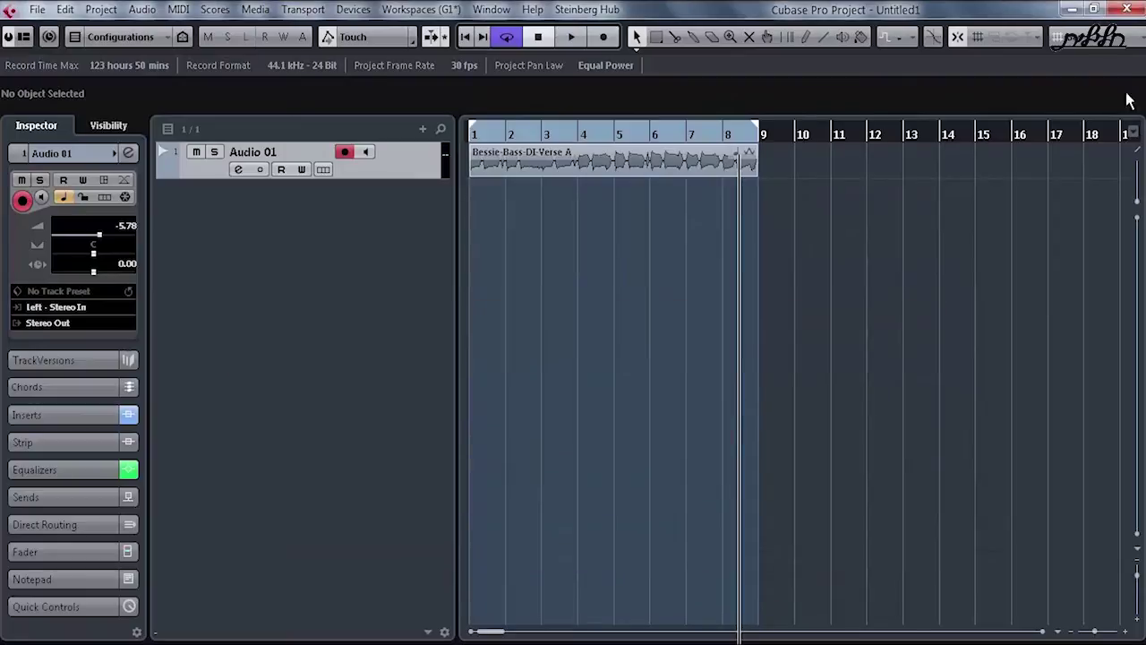
pyautogui.click(1093, 9)
pyautogui.moveTo(984, 44); pyautogui.dragTo(352, 368)
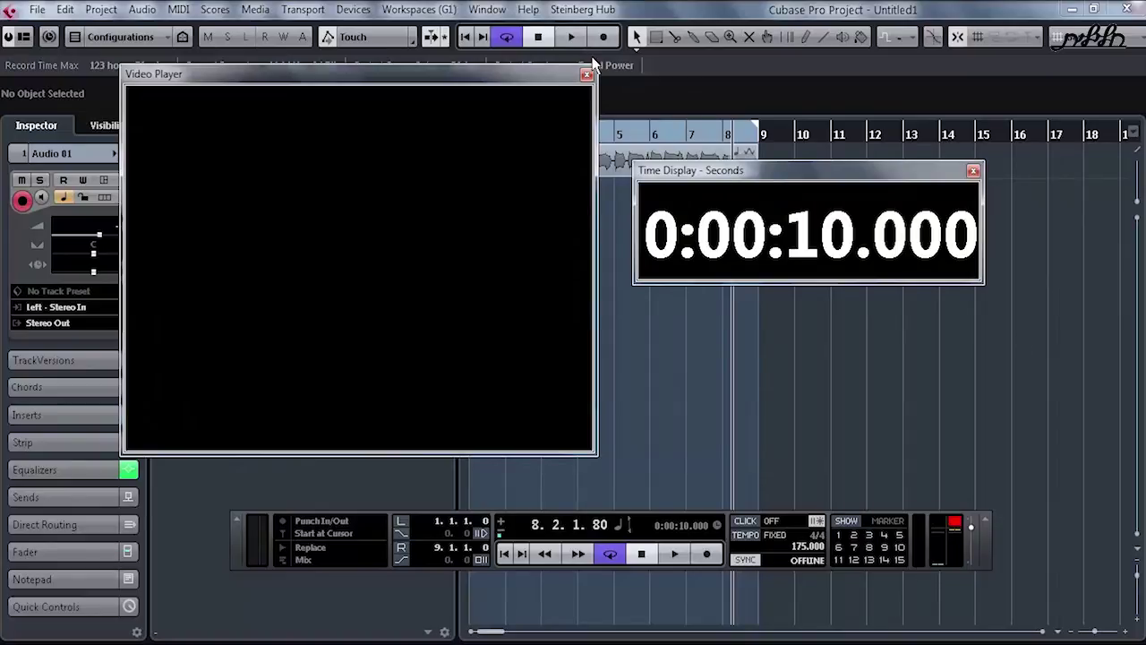
# Close the Video Player and Time Display windows
pyautogui.hotkey('shift', 's')
pyautogui.click(693, 81)
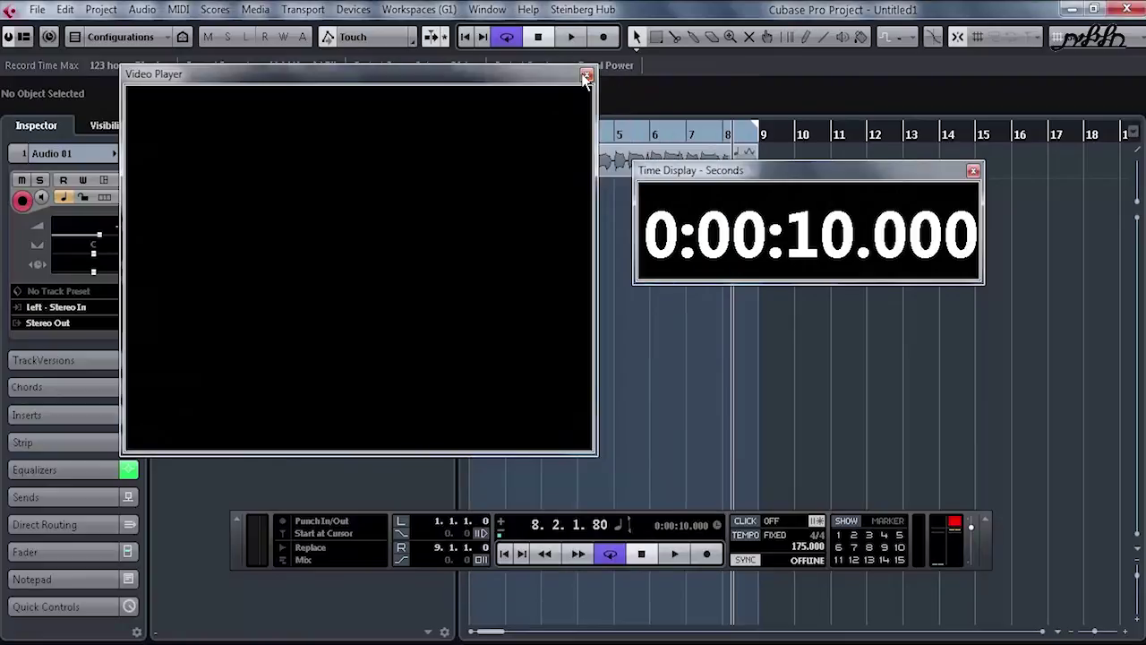
pyautogui.click(587, 76)
pyautogui.click(974, 170)
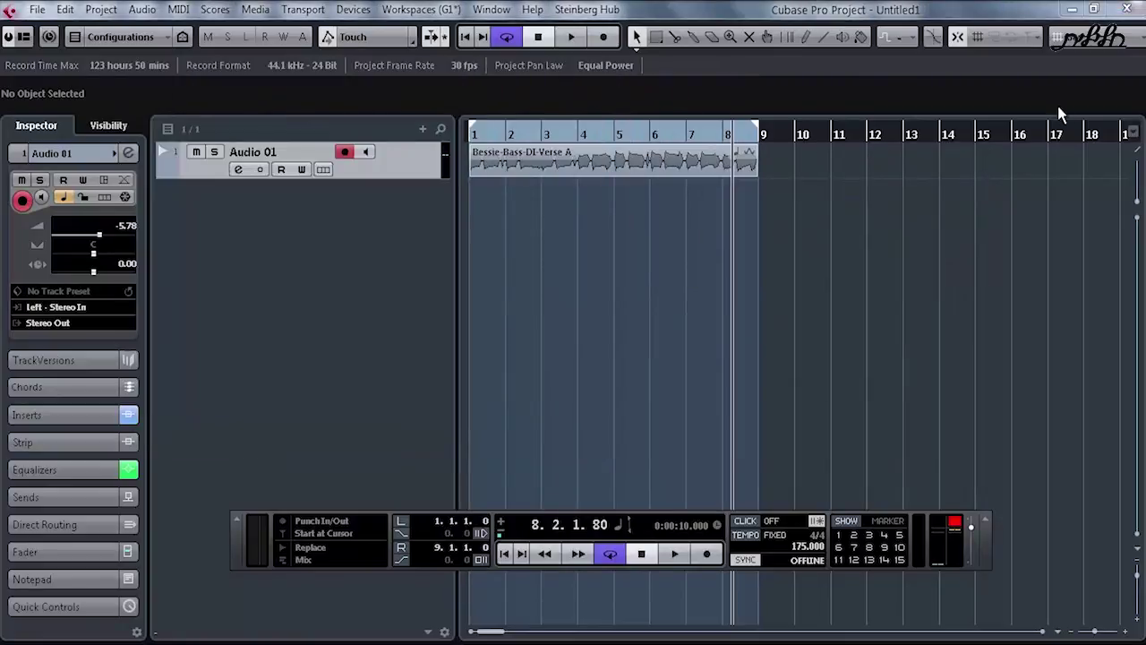
# Take the project window out of its maximized state and resize it to fill the upper part of the workspace
pyautogui.click(1094, 9)
pyautogui.moveTo(894, 391); pyautogui.dragTo(838, 43)
pyautogui.moveTo(1079, 193); pyautogui.dragTo(1141, 204)
pyautogui.moveTo(1119, 285); pyautogui.dragTo(1115, 383)
# Open the MixConsole, arrange it directly below the project window, and hide the transport panel
pyautogui.press('F3')
pyautogui.moveTo(409, 474); pyautogui.dragTo(427, 333)
pyautogui.click(472, 293)
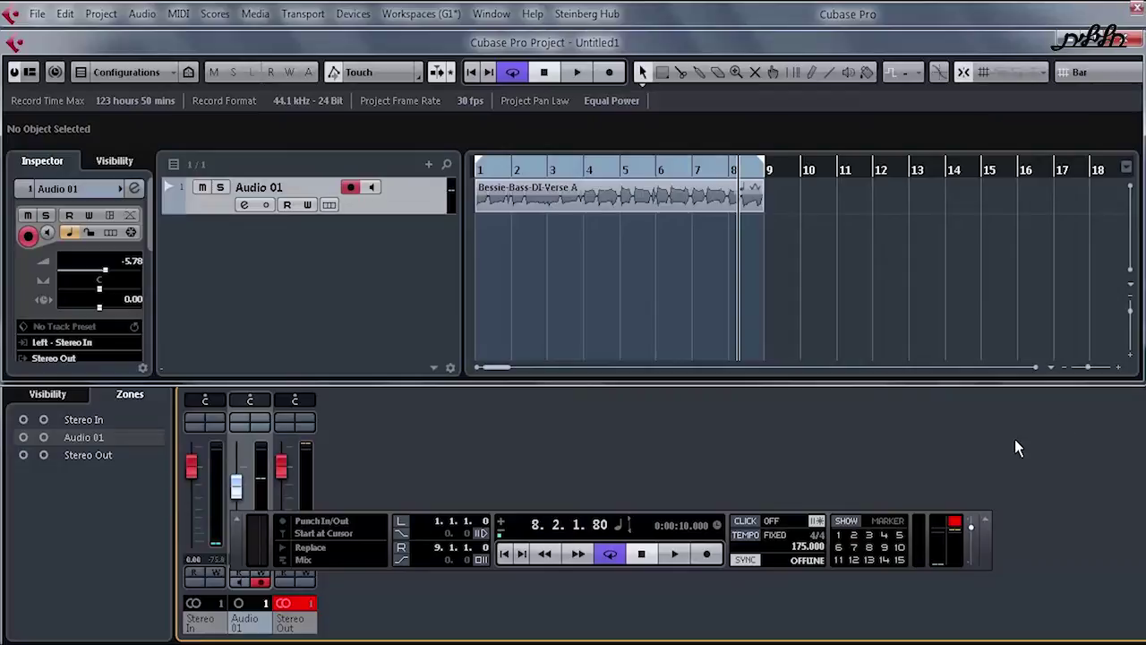
pyautogui.press('F2')
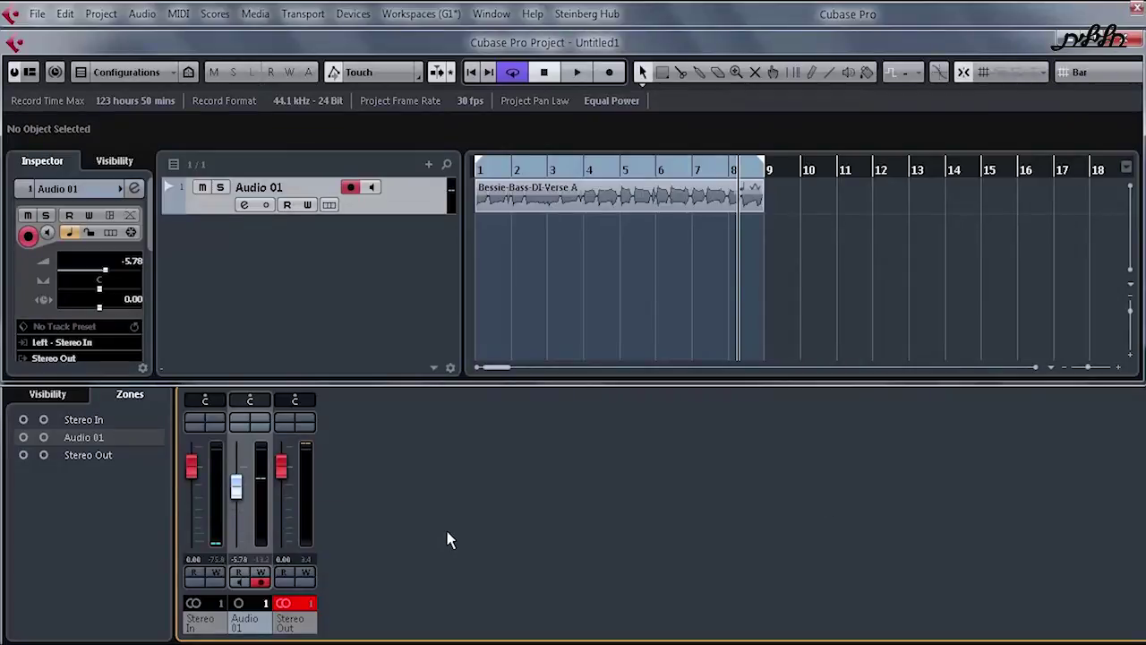
# Add 15 stereo audio tracks below Audio 01
pyautogui.rightClick(255, 259)
pyautogui.scroll(14, 353, 270)
pyautogui.click(715, 262)
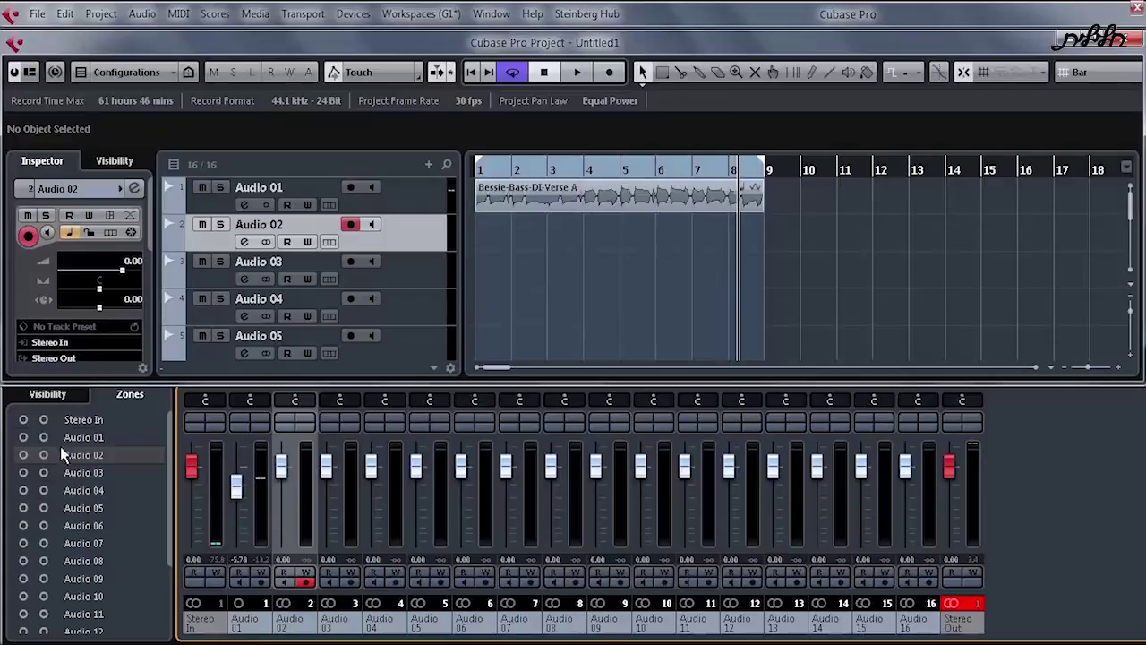
# Lock the Stereo Out channel to the right zone of the MixConsole
pyautogui.scroll(-4, 90, 473)
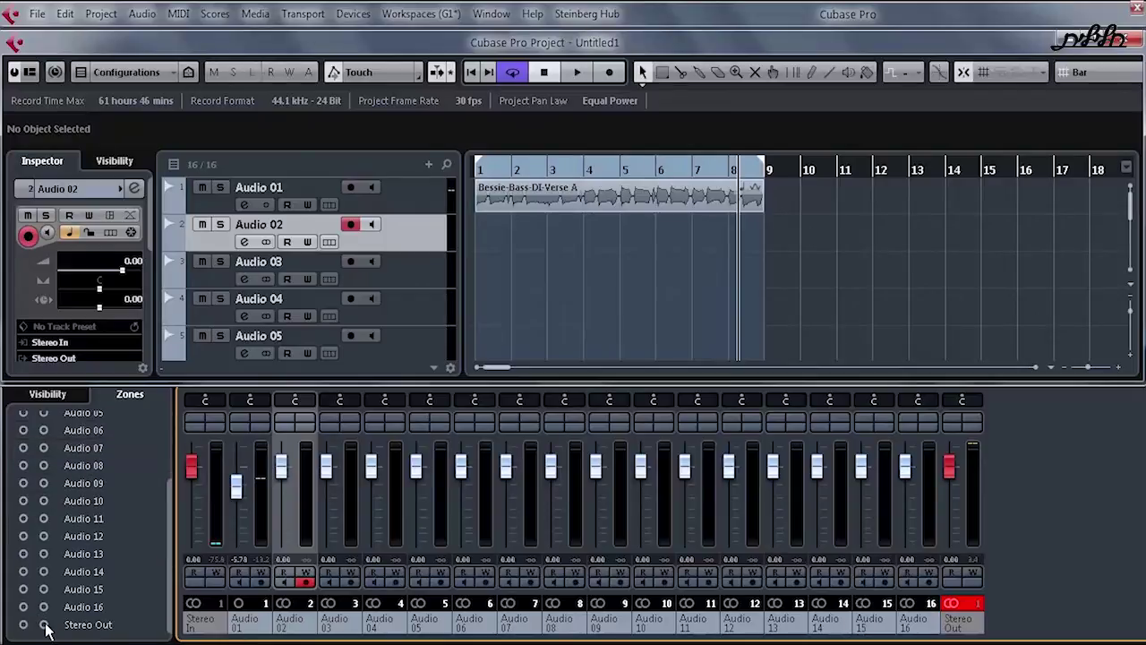
pyautogui.click(43, 625)
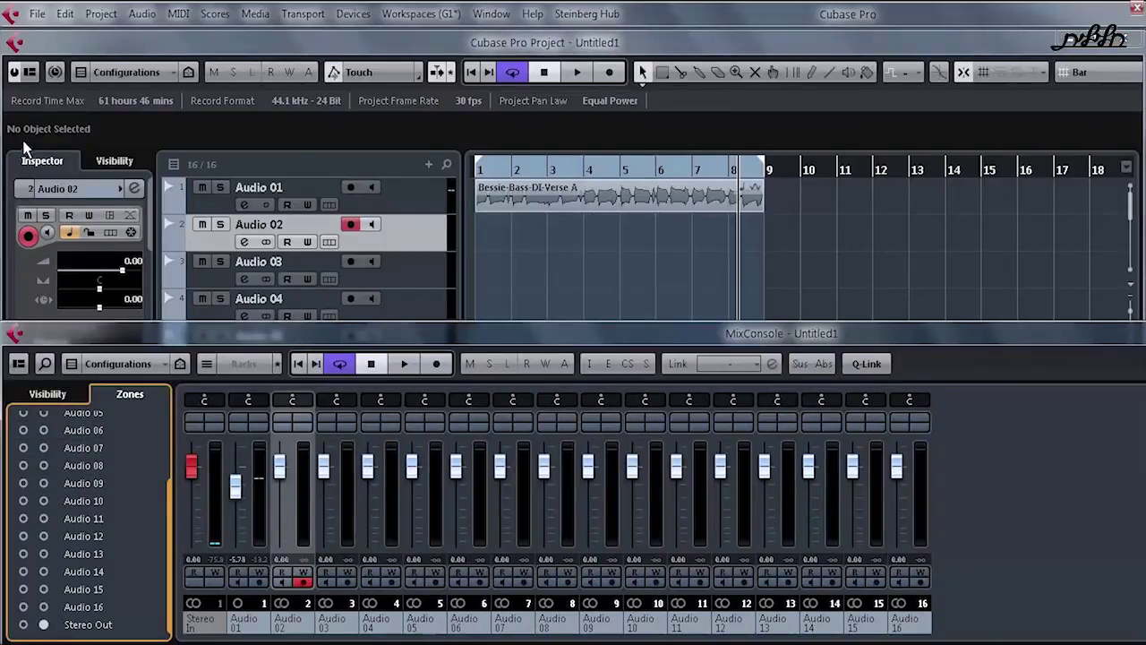
# Try toggling the Meter Bridge and Control Room/Meter sections in the MixConsole window layout
pyautogui.click(18, 363)
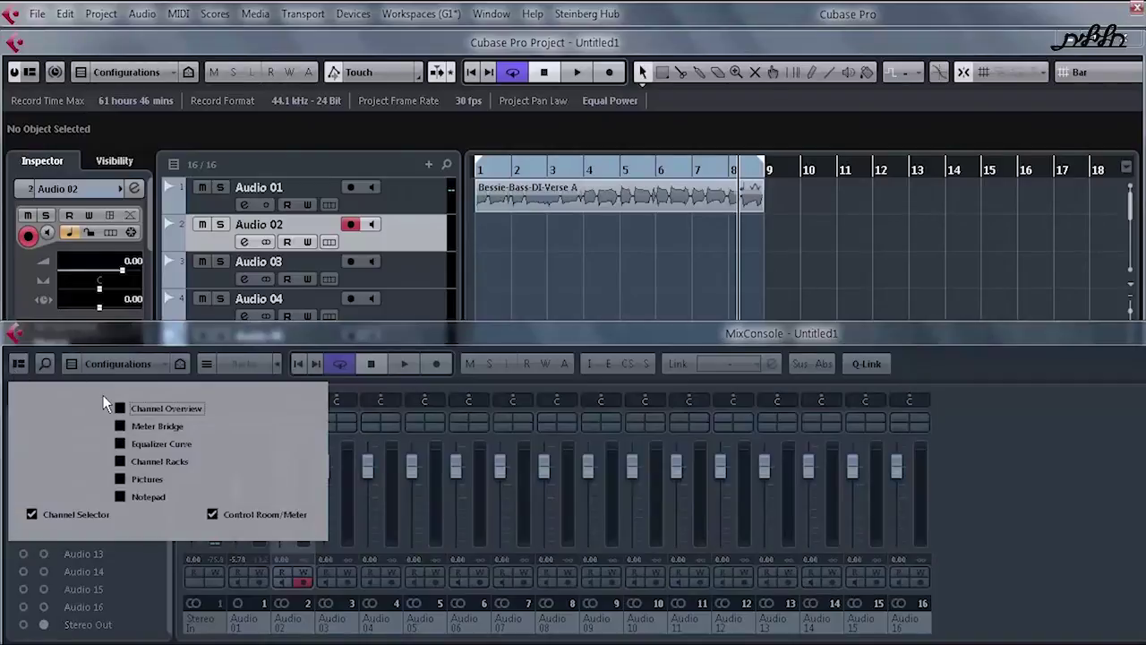
pyautogui.click(137, 427)
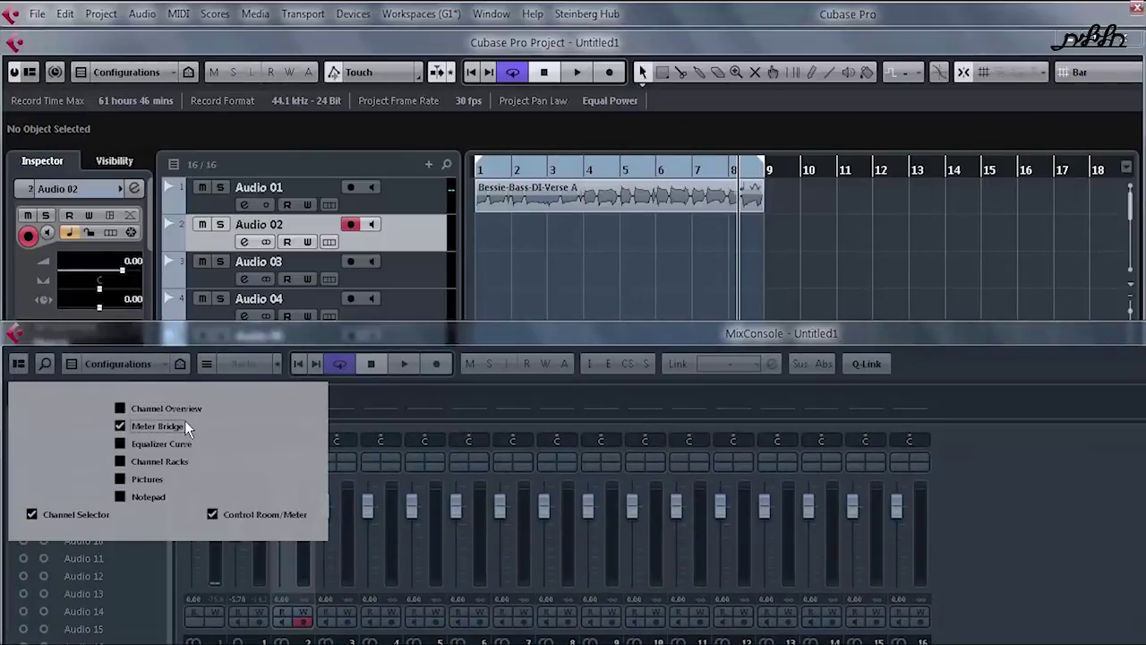
pyautogui.click(123, 429)
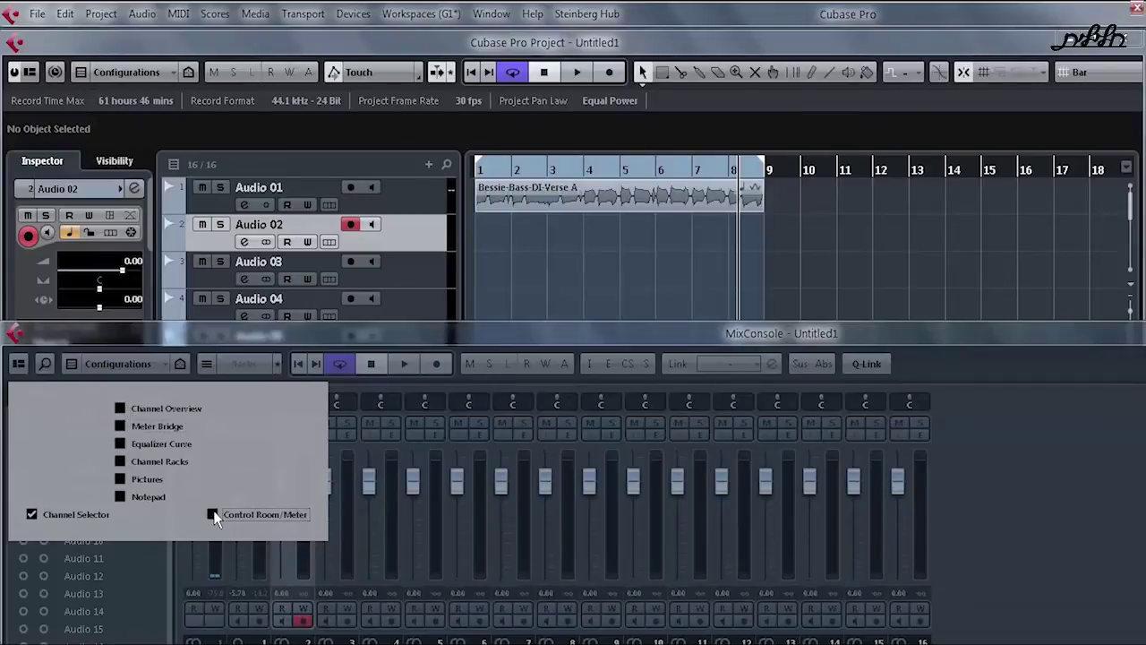
# Restore the MixConsole to a floating window, widen it, and shift it to expose Stereo Out and the Control Room section
pyautogui.doubleClick(563, 340)
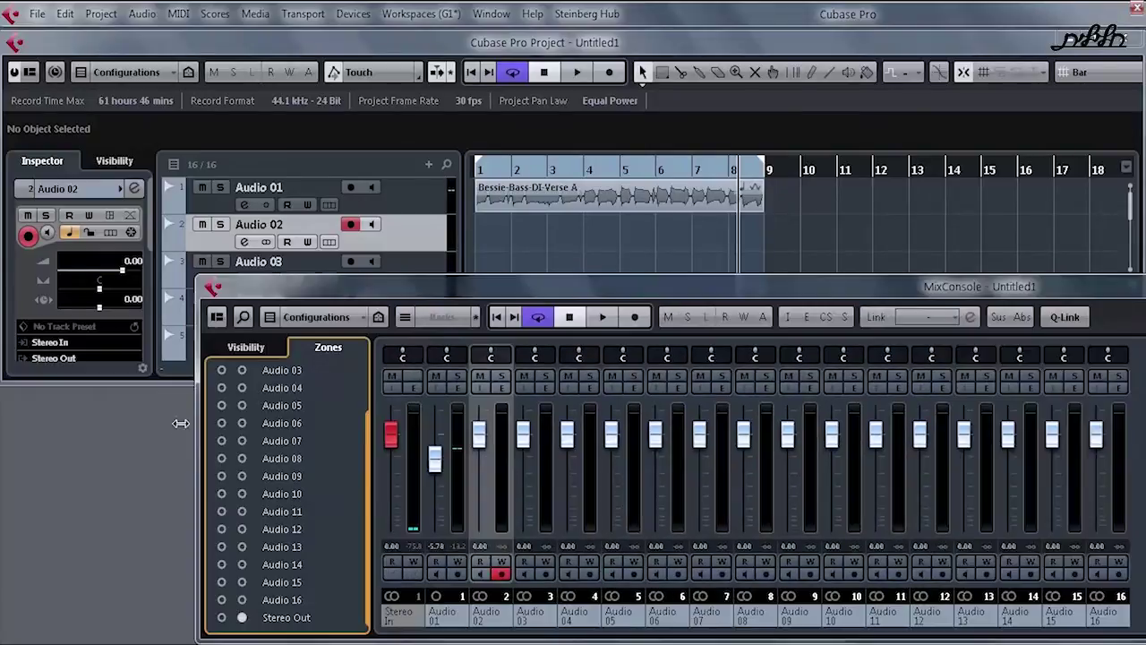
pyautogui.moveTo(569, 288); pyautogui.dragTo(0, 225)
pyautogui.moveTo(564, 269); pyautogui.dragTo(439, 257)
pyautogui.moveTo(606, 87); pyautogui.dragTo(905, 257)
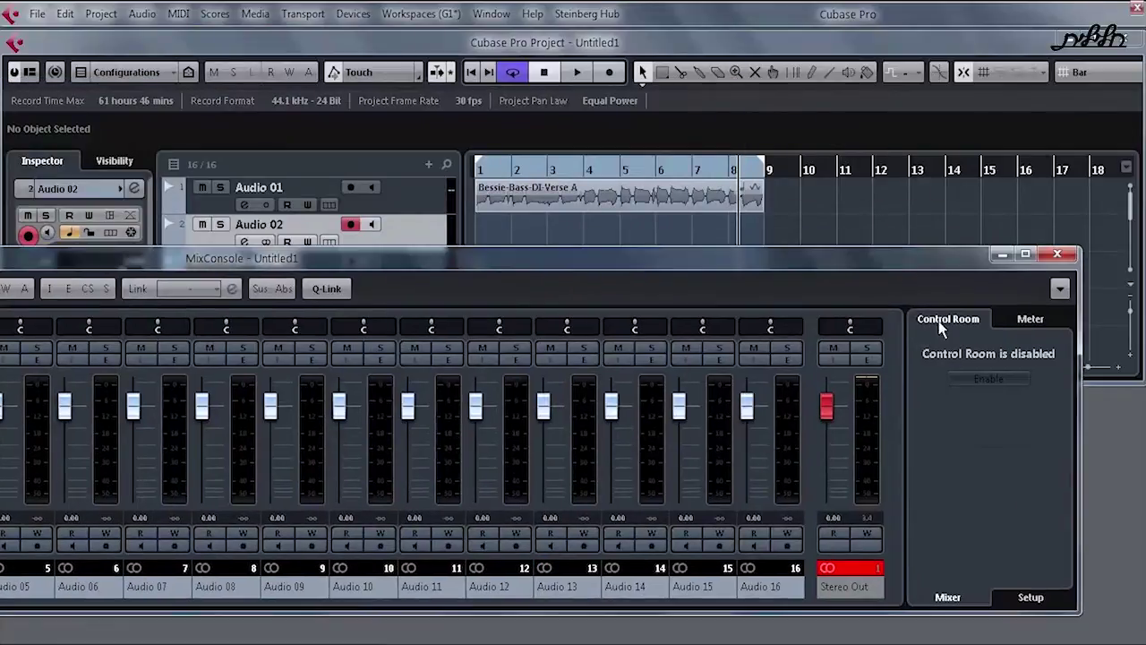
# Show the Master meter in the MixConsole, and reposition and resize the window so it spans the full screen width
pyautogui.click(1022, 322)
pyautogui.moveTo(1030, 341); pyautogui.dragTo(851, 330)
pyautogui.moveTo(634, 260); pyautogui.dragTo(895, 285)
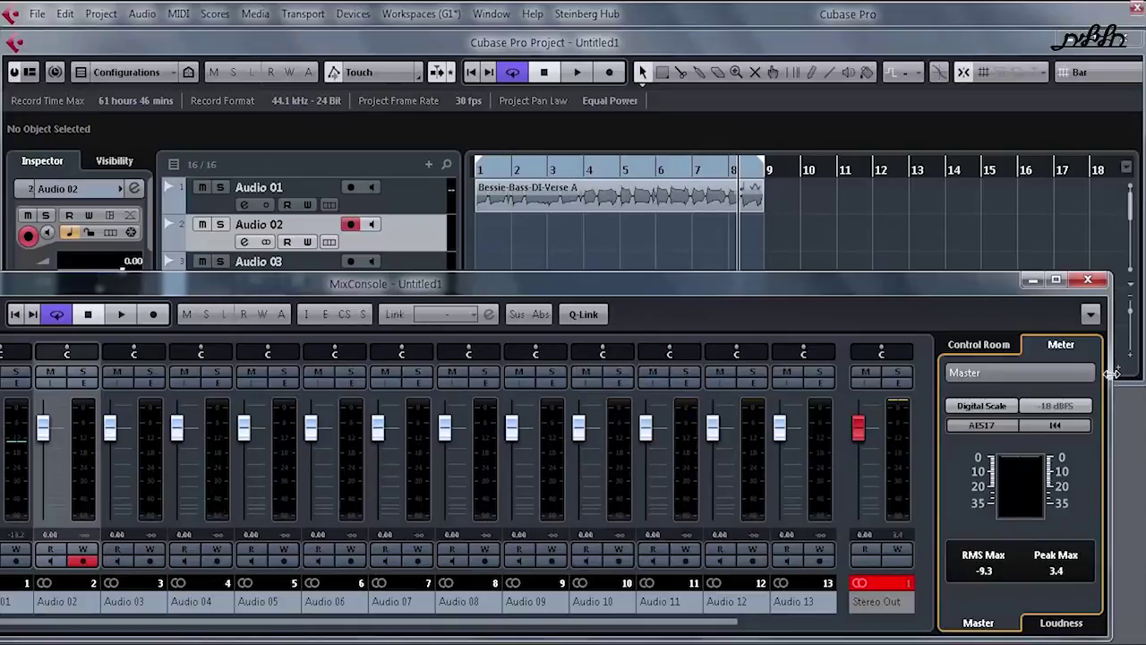
pyautogui.moveTo(1110, 374); pyautogui.dragTo(819, 358)
pyautogui.moveTo(656, 287); pyautogui.dragTo(1014, 280)
pyautogui.moveTo(1013, 283); pyautogui.dragTo(942, 292)
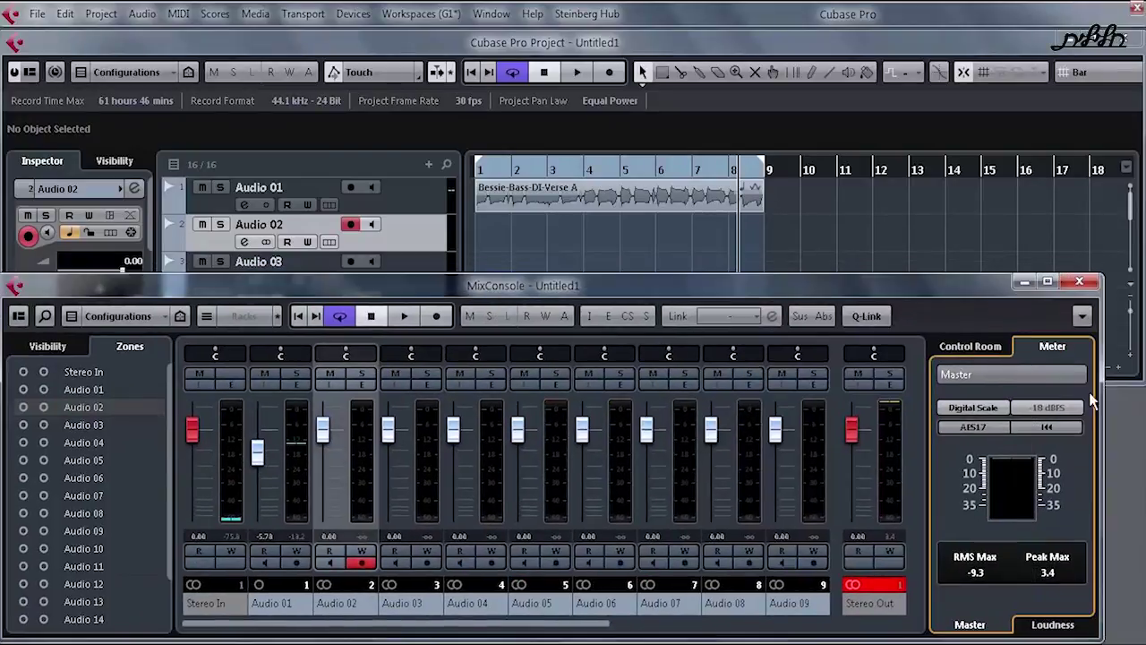
pyautogui.moveTo(1100, 412); pyautogui.dragTo(1141, 415)
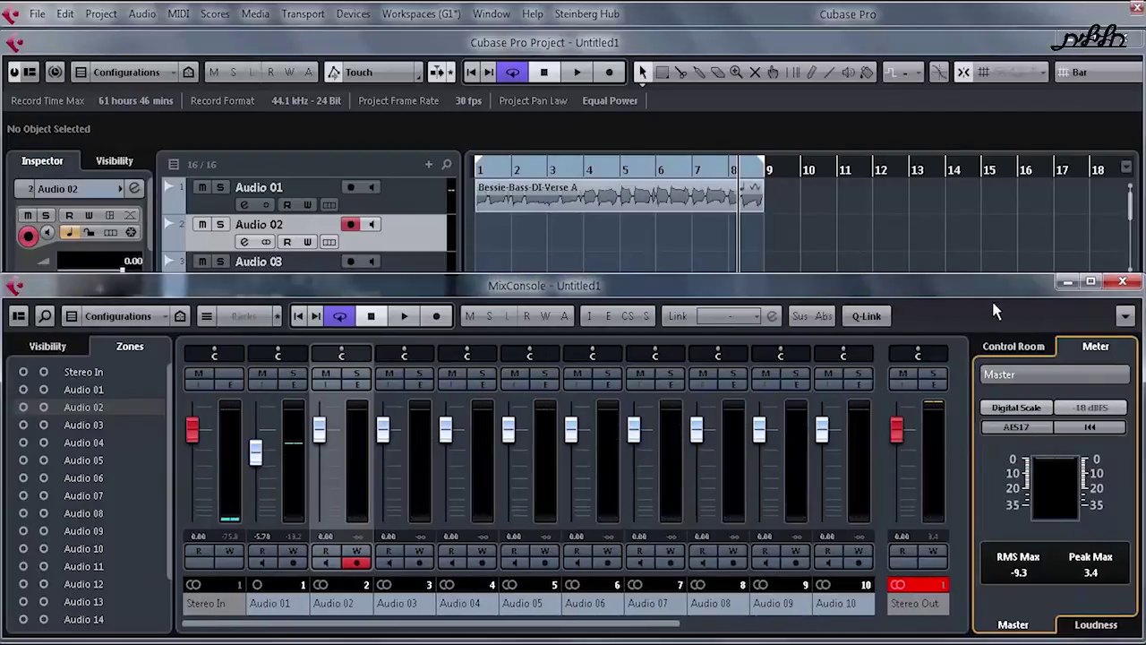
# Reduce the MixConsole's height from its upper edge and shorten the project window to end just above the mixer channels
pyautogui.moveTo(975, 275); pyautogui.dragTo(978, 312)
pyautogui.click(927, 289)
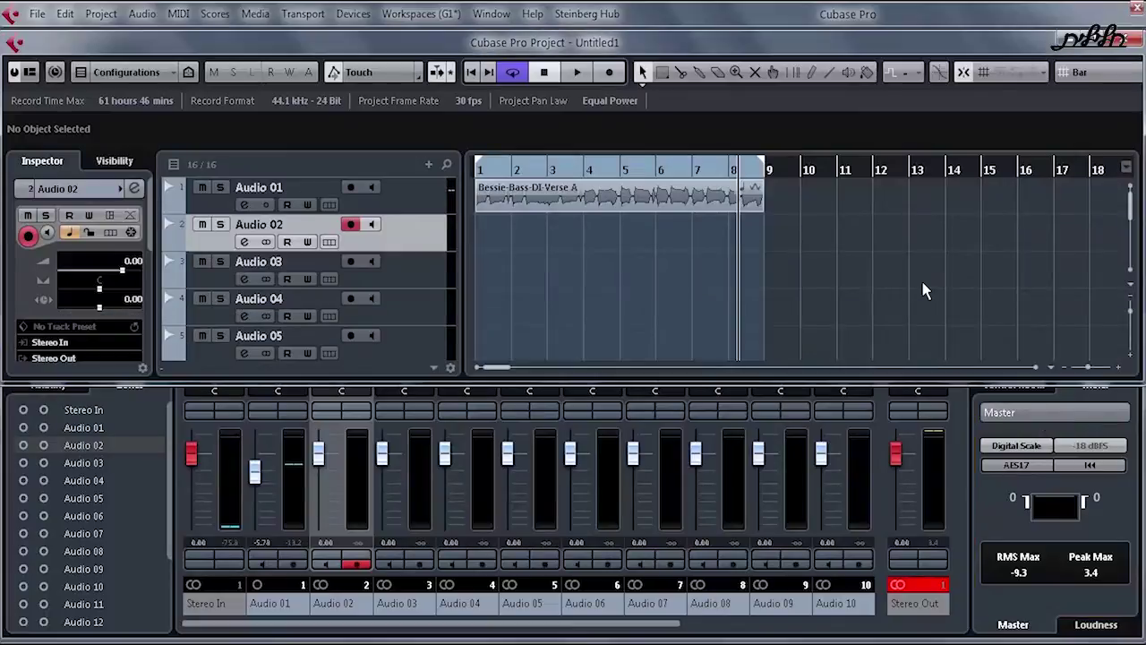
pyautogui.moveTo(1127, 384); pyautogui.dragTo(1126, 372)
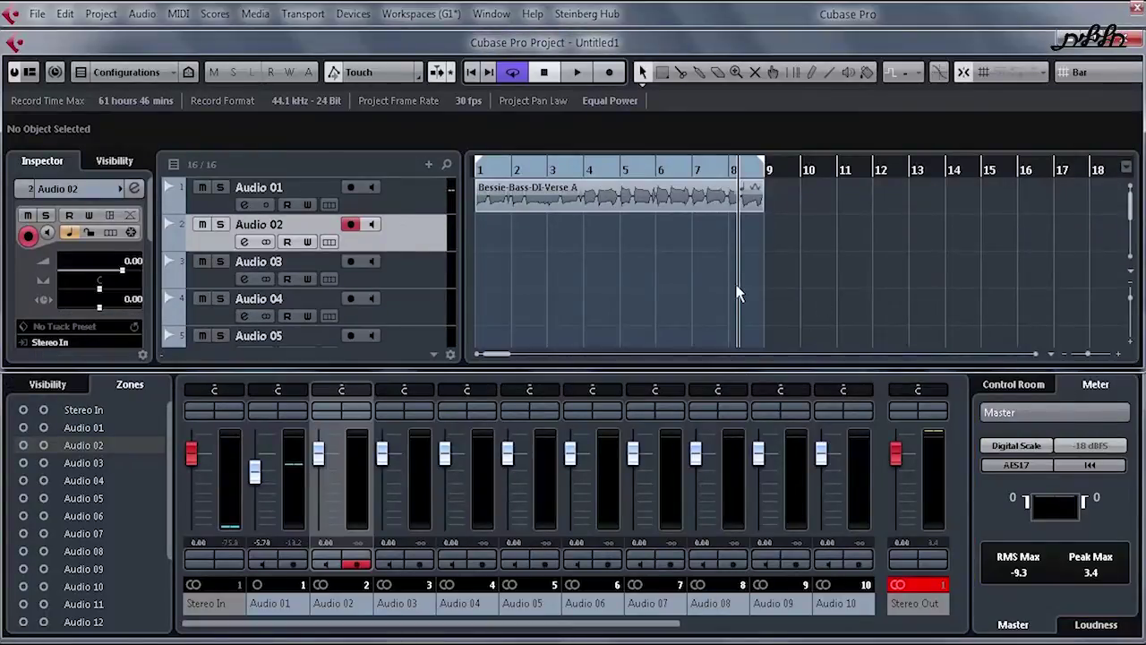
# Narrow the MixConsole channel strips to fit Audio 01 through Audio 15, and bring the project window back to the front
pyautogui.click(606, 633)
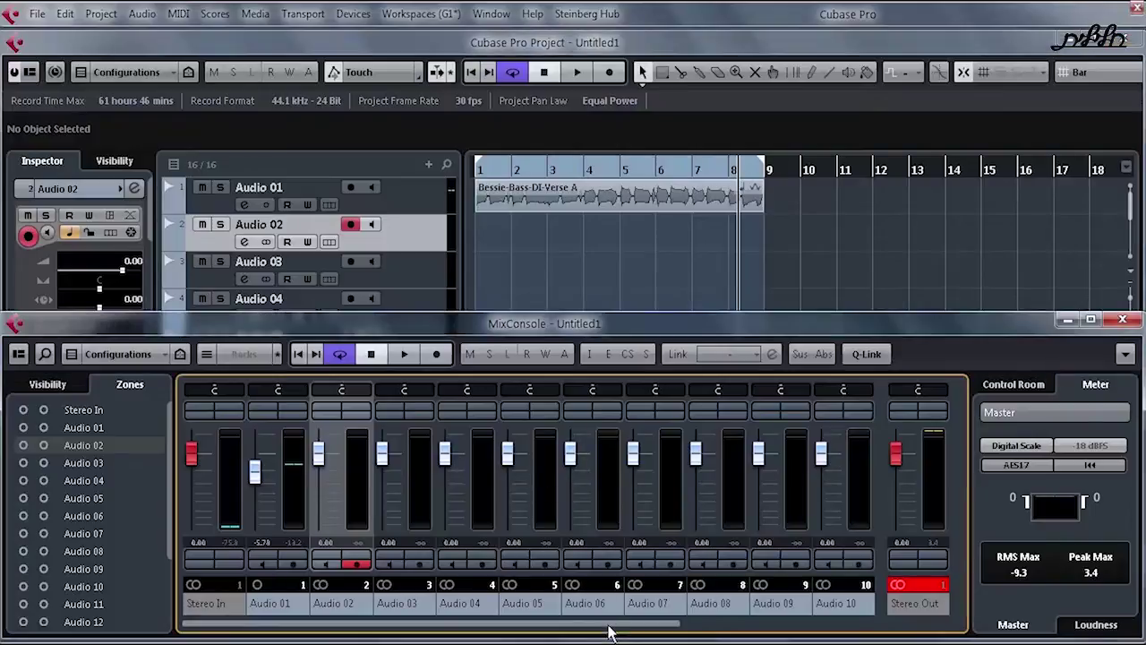
pyautogui.press('g')
pyautogui.press('g')
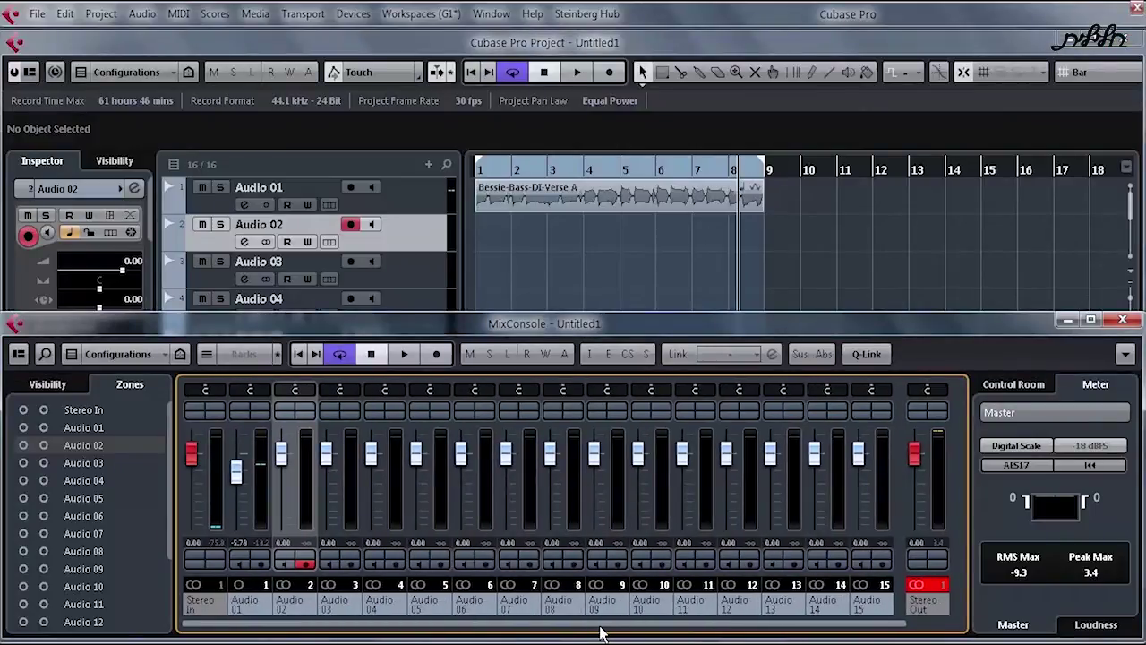
pyautogui.click(569, 304)
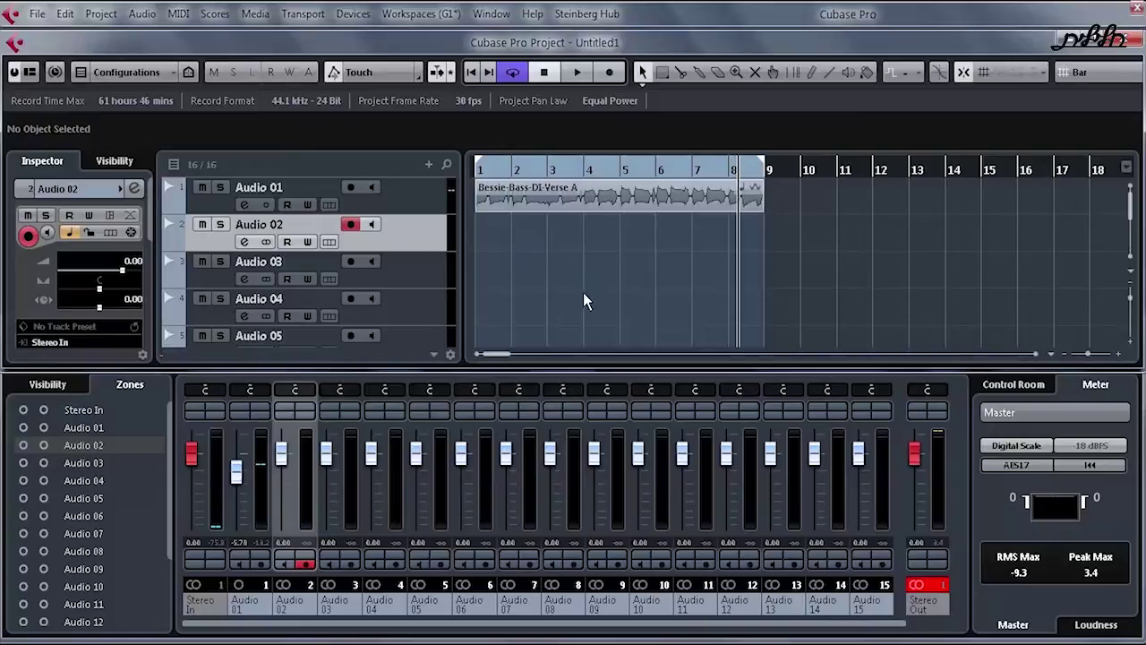
# Save the current window layout as a global workspace named "Mixing"
pyautogui.click(420, 15)
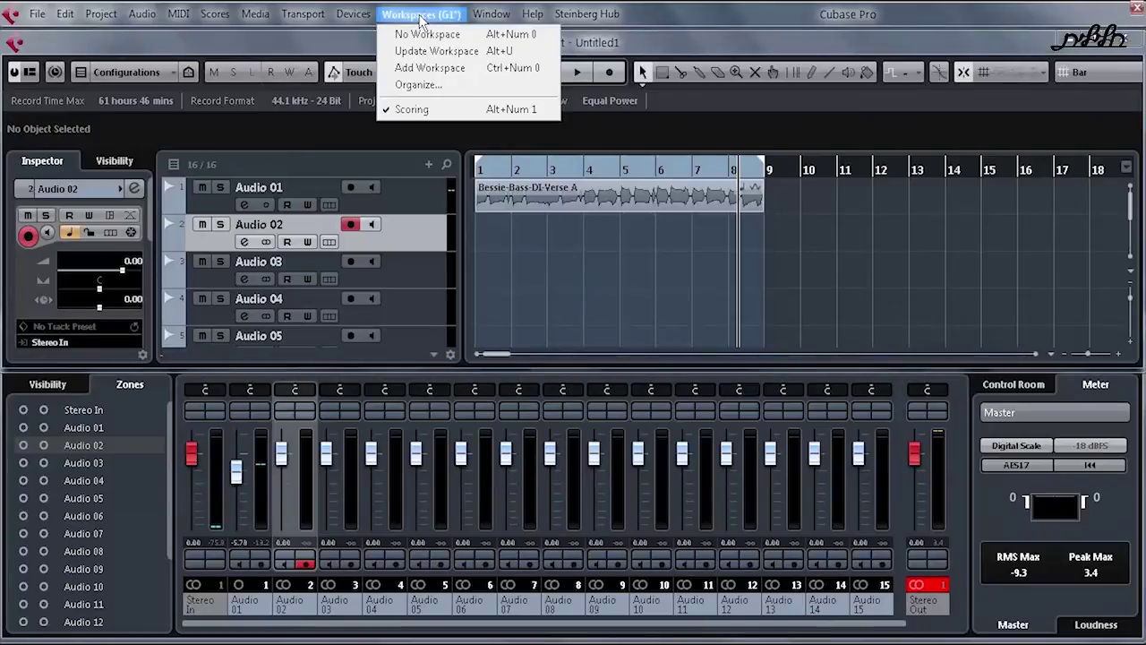
pyautogui.click(428, 68)
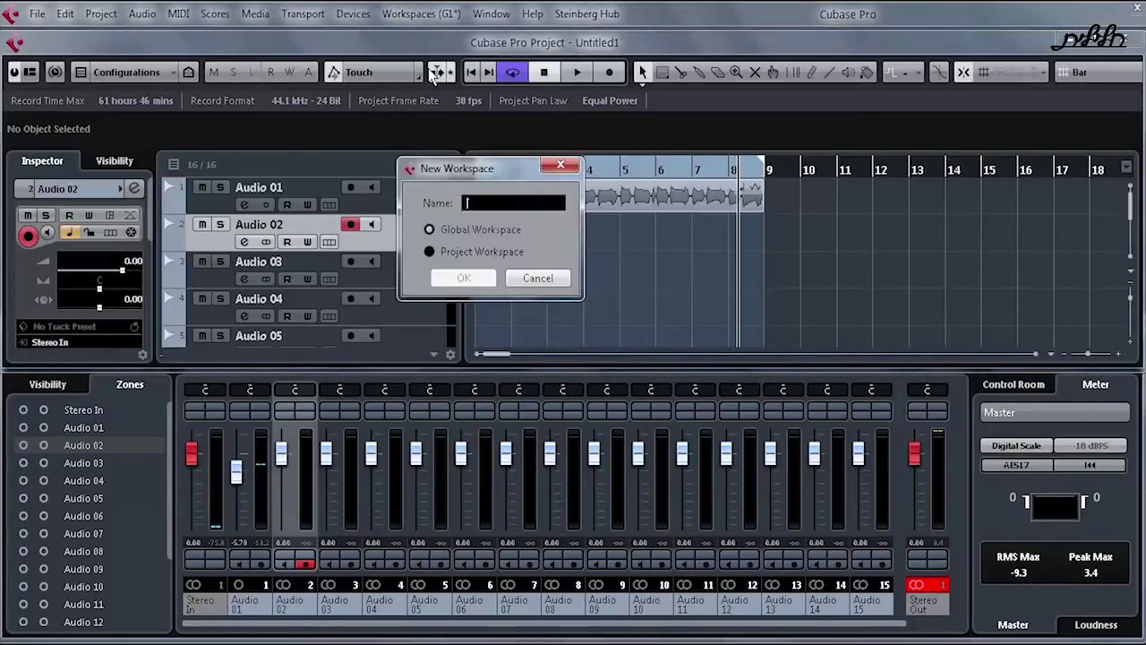
pyautogui.write('Mixing')
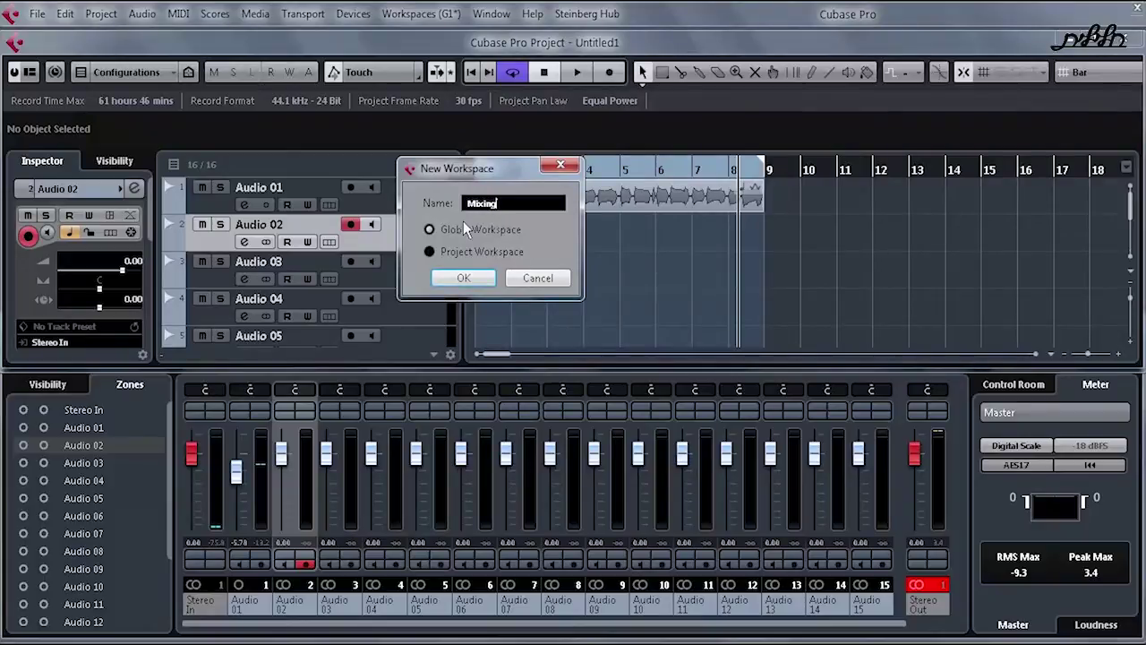
pyautogui.click(464, 277)
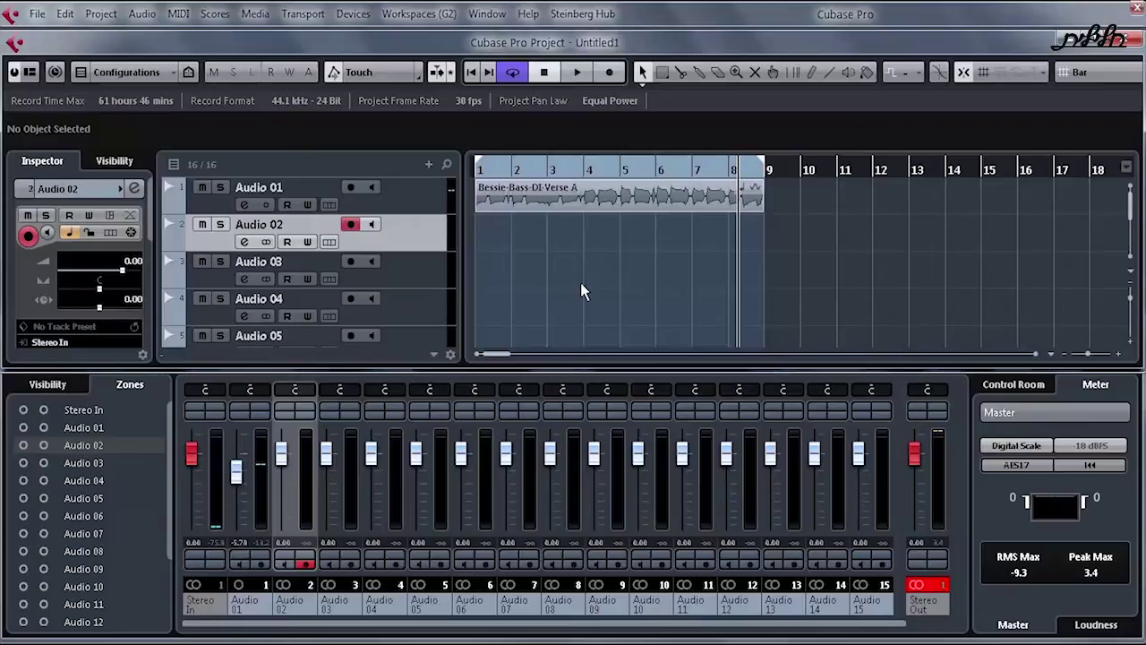
# Switch back and forth between the Scoring and Mixing workspaces to compare their layouts
pyautogui.press('alt+KP_1')
pyautogui.press('alt+KP_2')
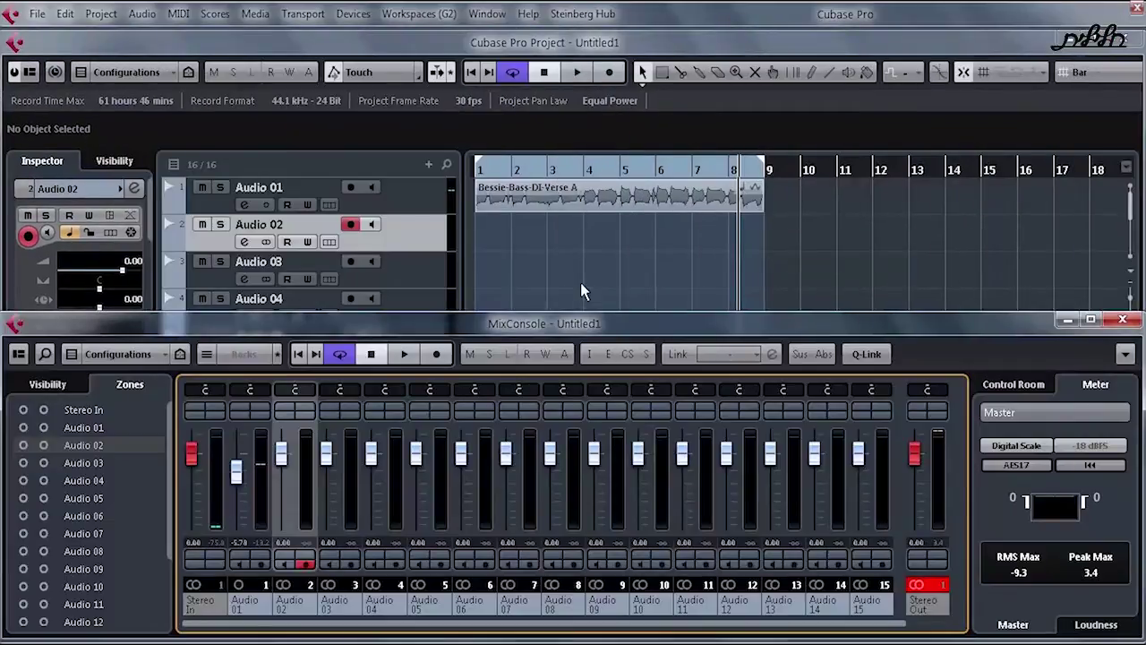
pyautogui.press('alt+KP_1')
pyautogui.press('alt+KP_2')
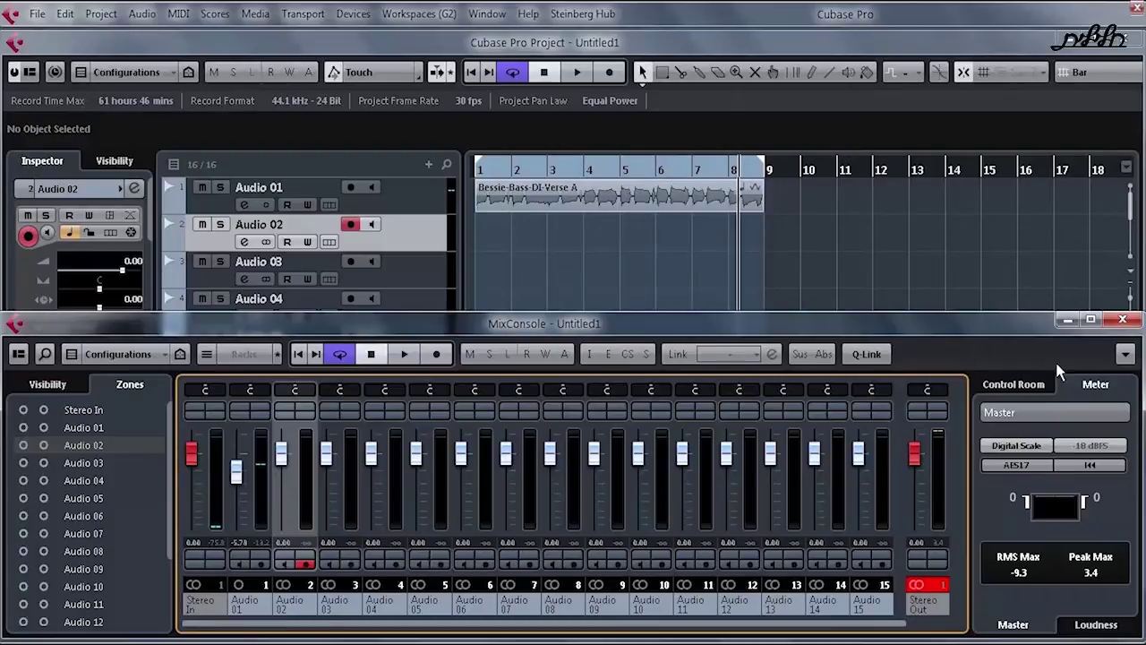
# Close the MixConsole window and maximize the project window
pyautogui.click(1125, 306)
pyautogui.click(1131, 387)
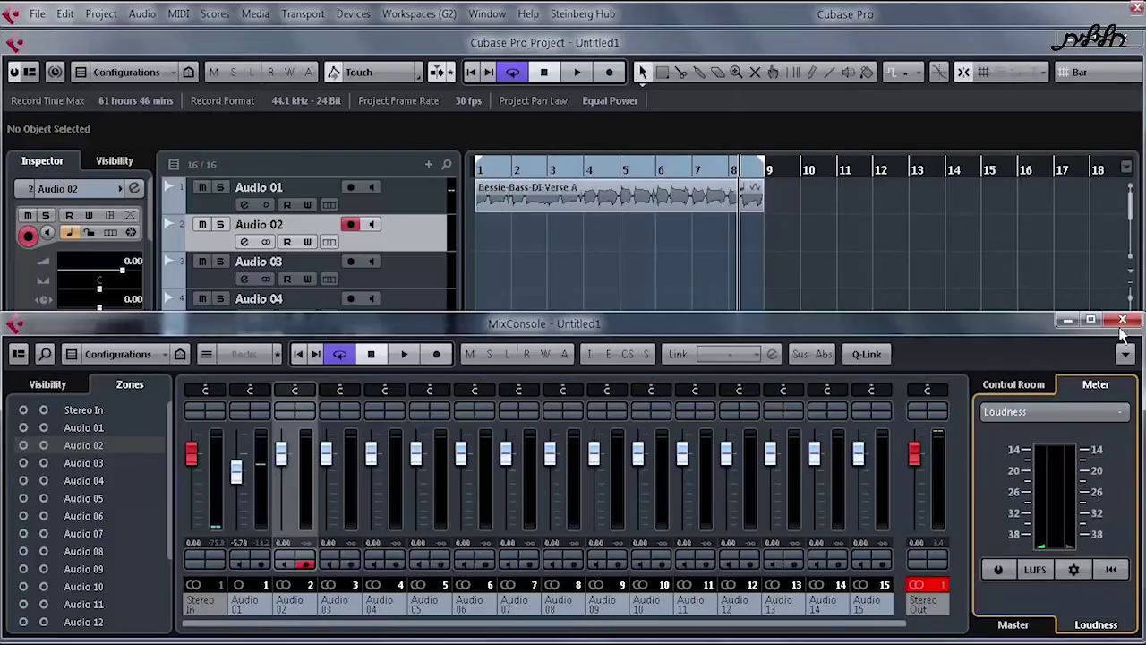
pyautogui.click(1116, 320)
pyautogui.click(1092, 45)
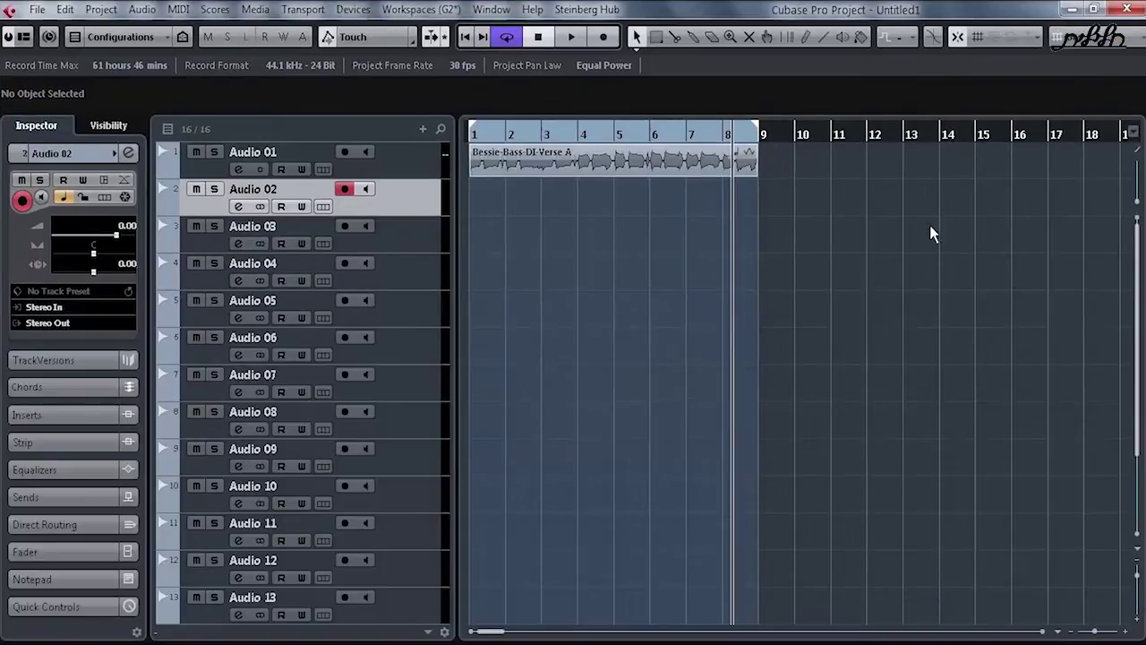
# Delete tracks Audio 02 through Audio 16, keeping only Audio 01
pyautogui.scroll(-4, 627, 402)
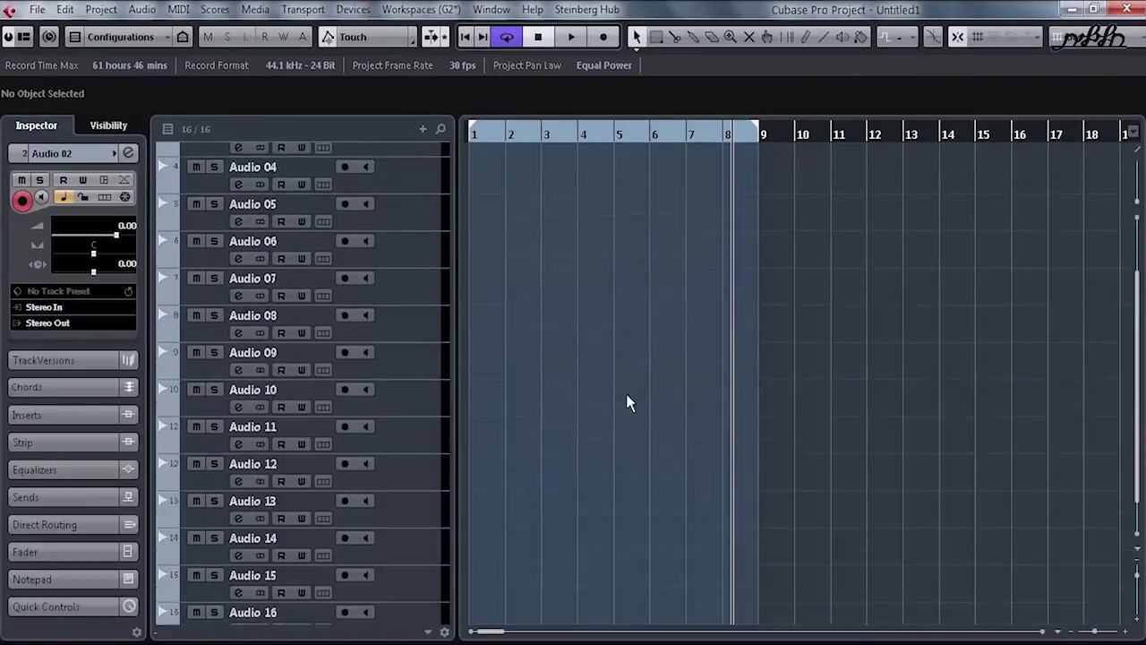
pyautogui.keyDown('shift'); pyautogui.click(394, 567); pyautogui.keyUp('shift')
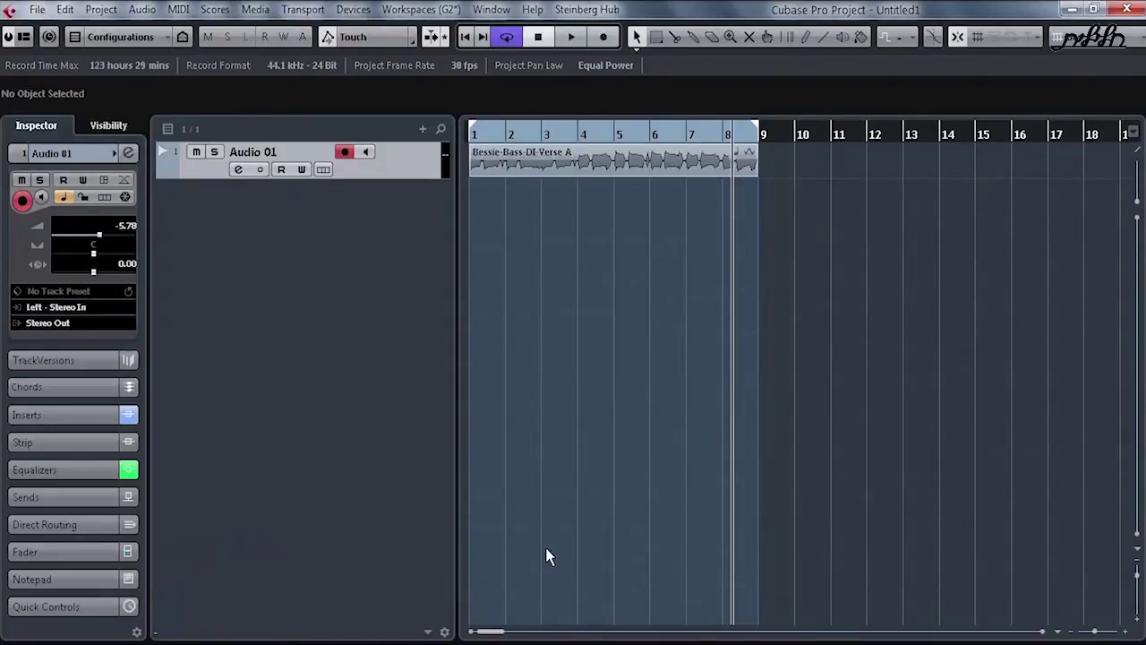
# Collapse Audio 01's basic track settings, expand its Inserts section, and browse the effects offered for the first insert slot
pyautogui.click(102, 158)
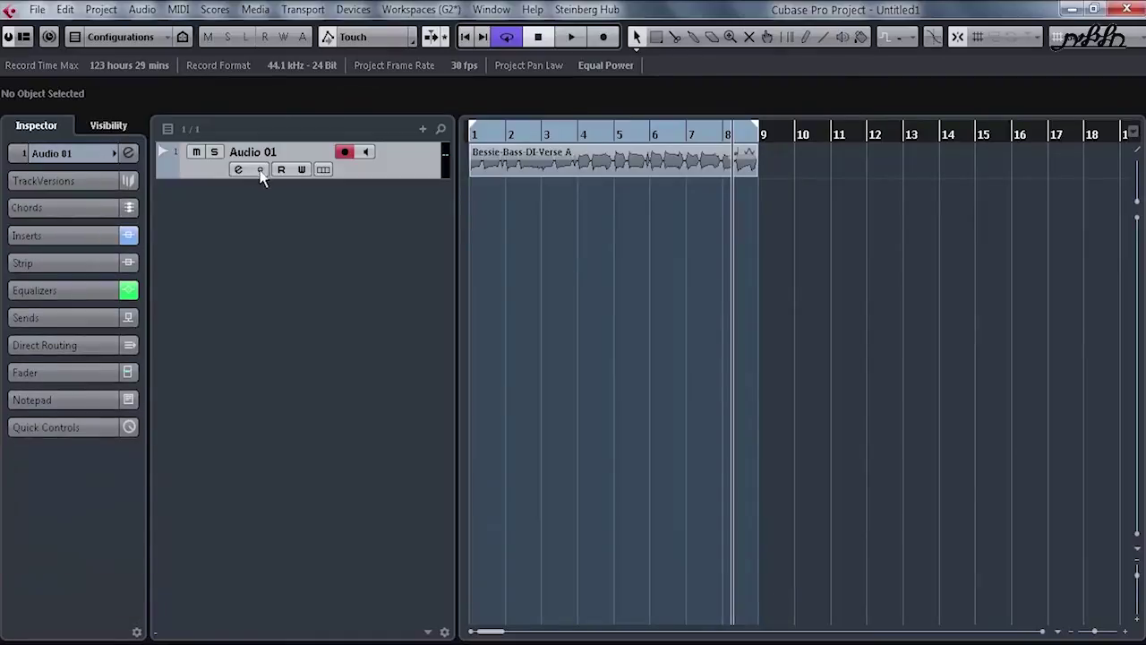
pyautogui.click(62, 235)
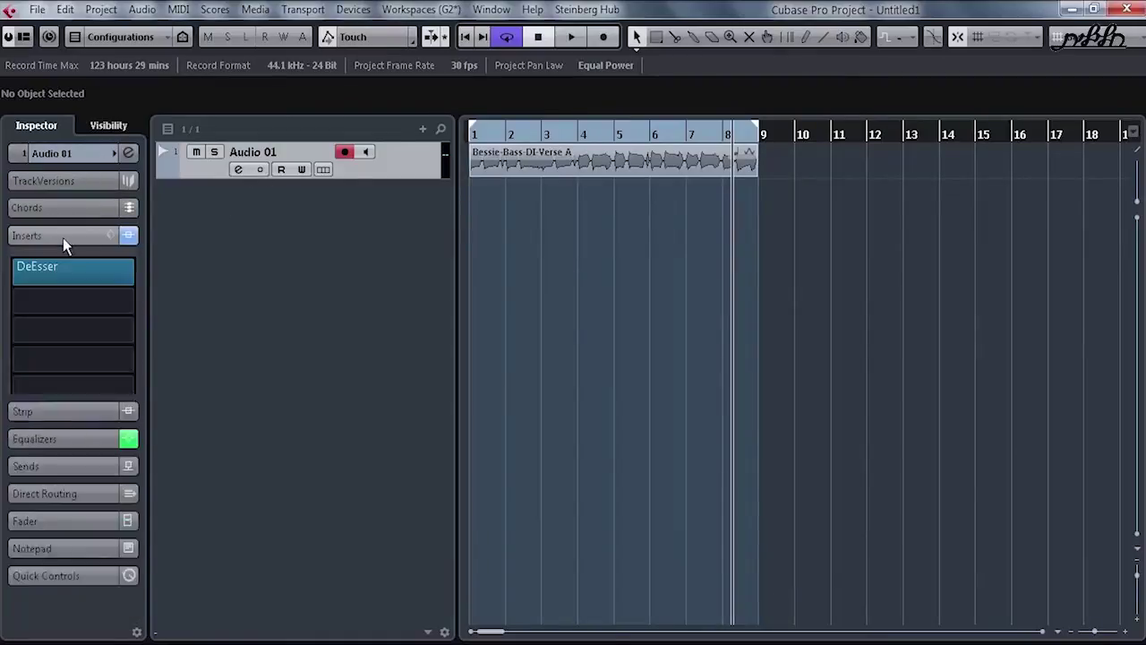
pyautogui.click(128, 278)
pyautogui.scroll(-9, 217, 357)
pyautogui.scroll(9, 217, 357)
pyautogui.scroll(1, 217, 355)
pyautogui.click(264, 238)
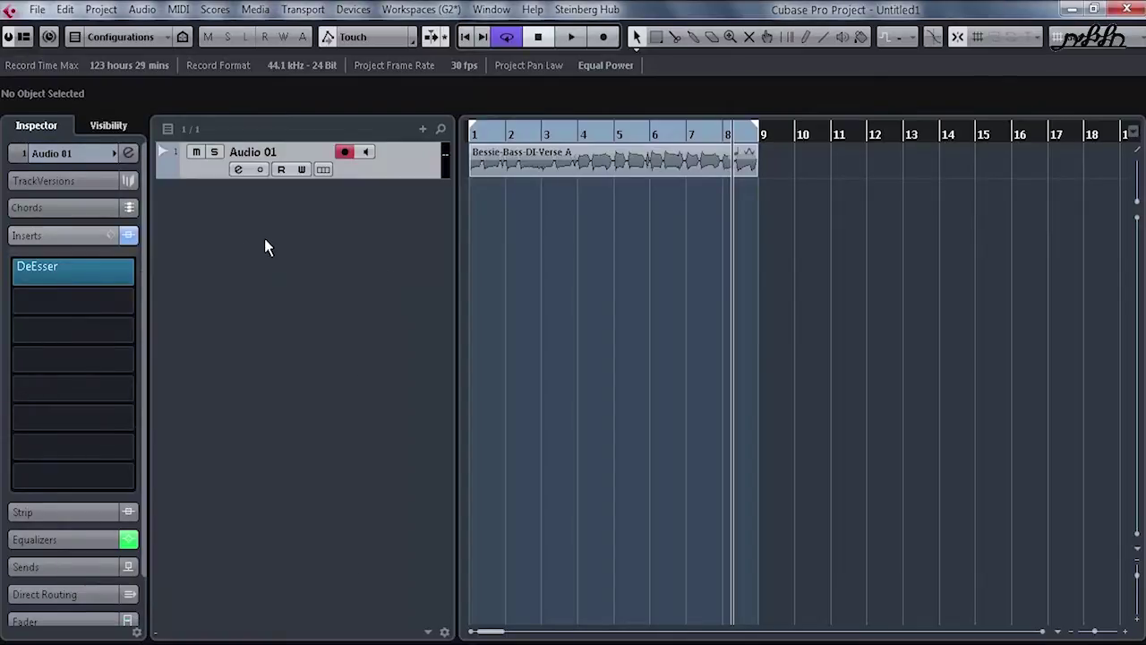
# Search the first insert slot's effects for "distortion", and remove the DeEsser from Audio 01's inserts
pyautogui.click(123, 278)
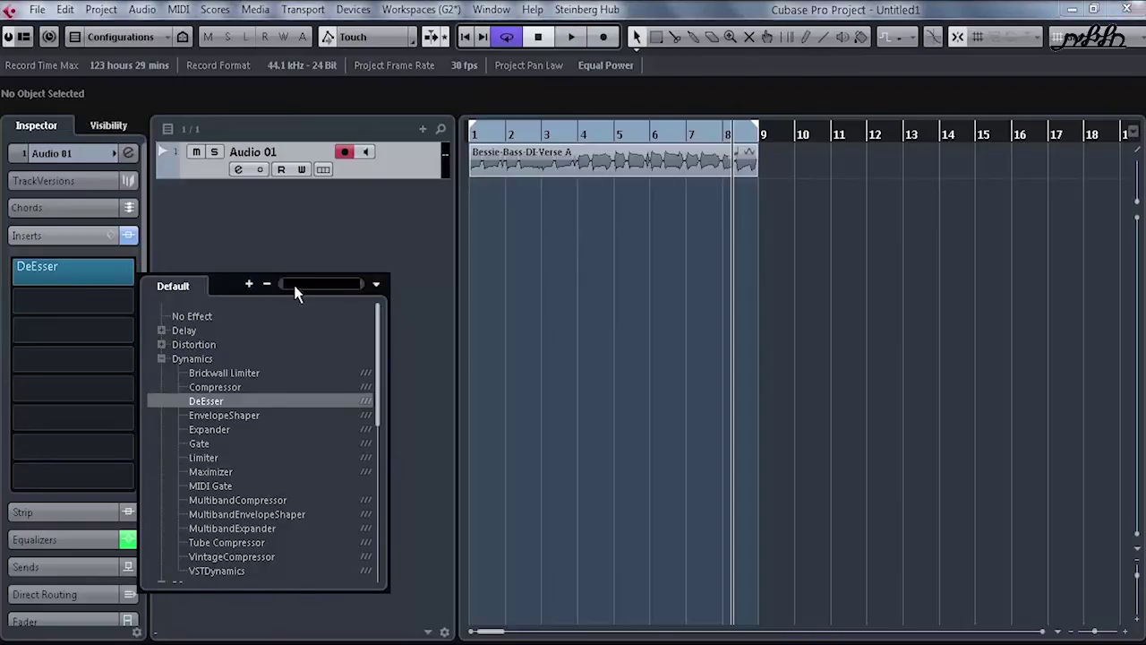
pyautogui.write('distortion')
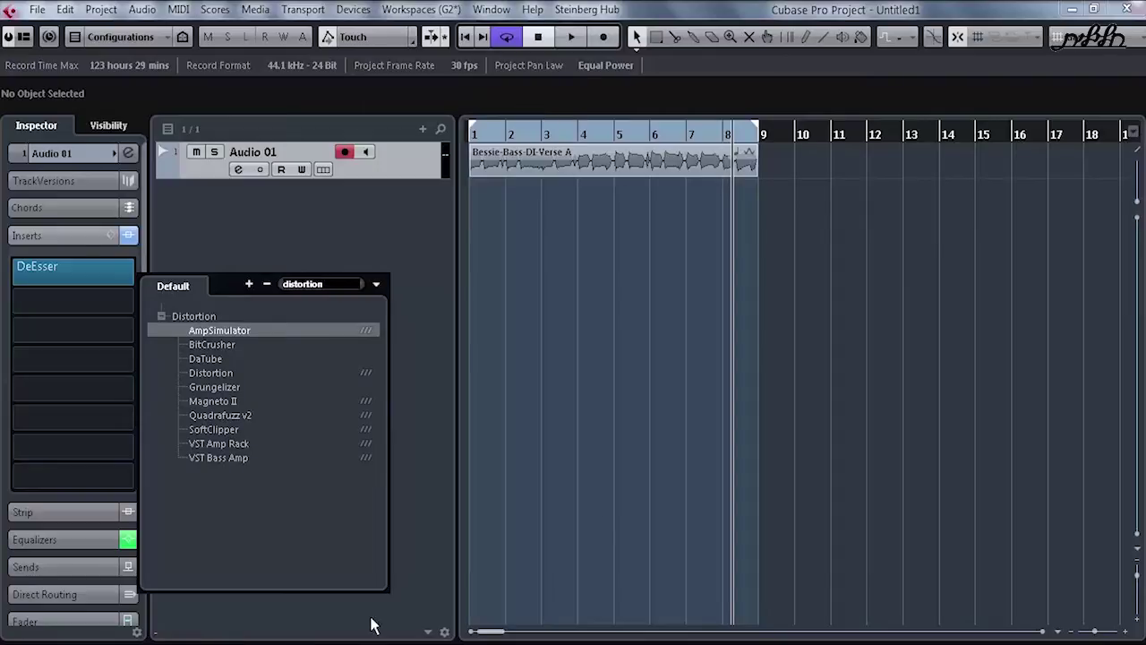
pyautogui.press('Escape')
pyautogui.moveTo(55, 267); pyautogui.dragTo(267, 347)
pyautogui.click(566, 377)
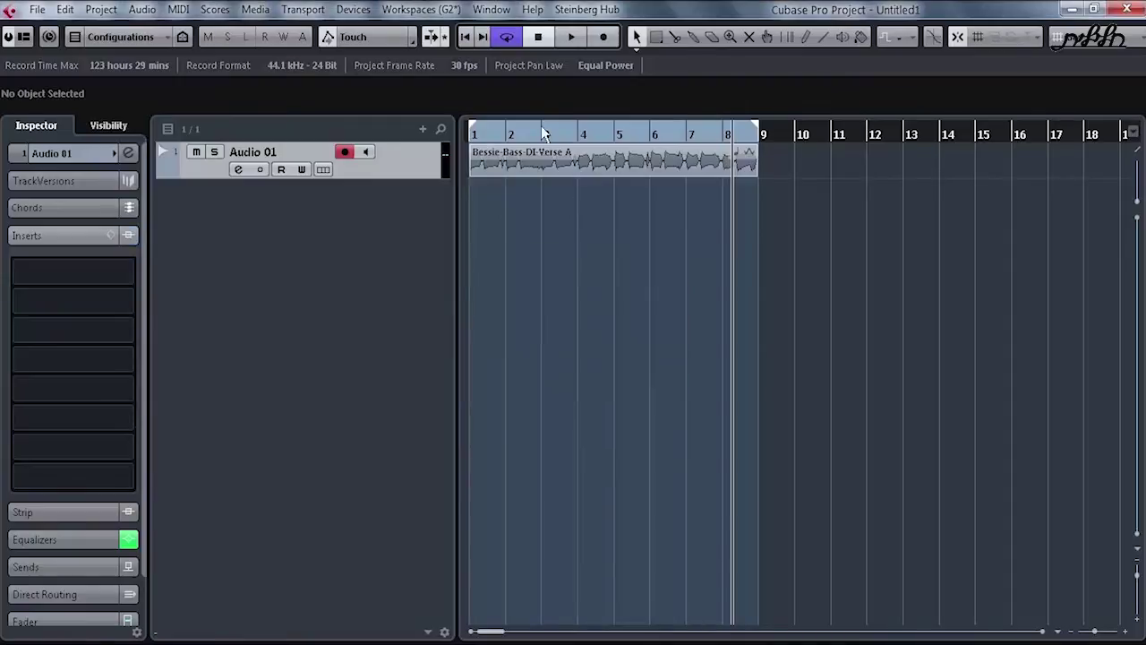
# Open the Plug-in Manager and review the VST 2 Plug-in Path Settings
pyautogui.click(355, 12)
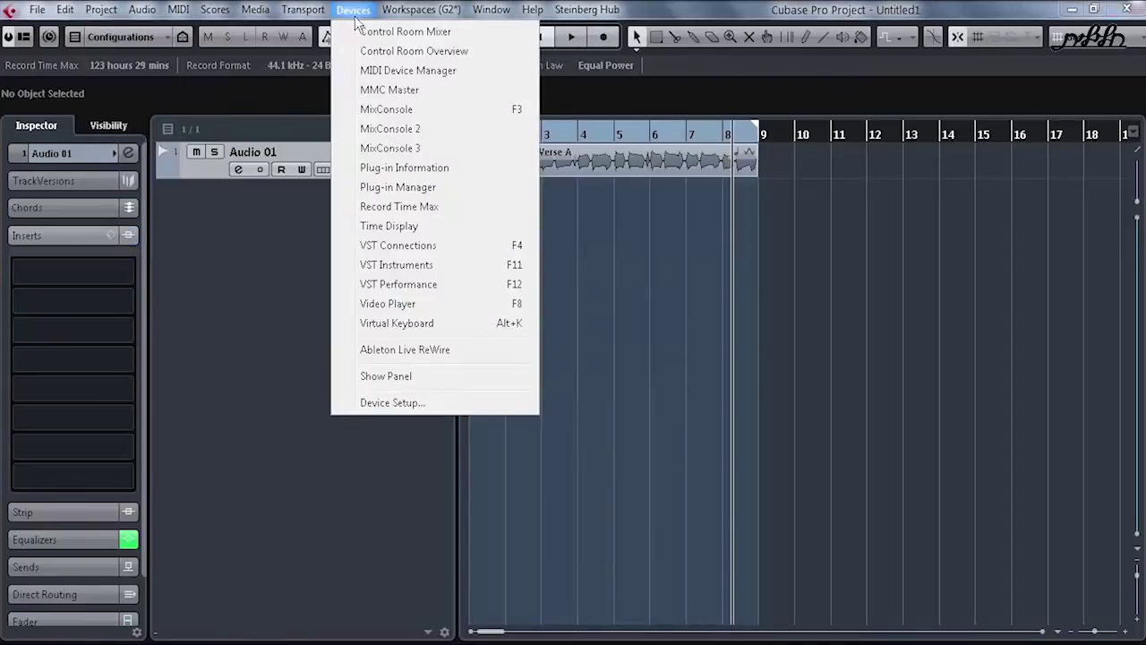
pyautogui.click(424, 188)
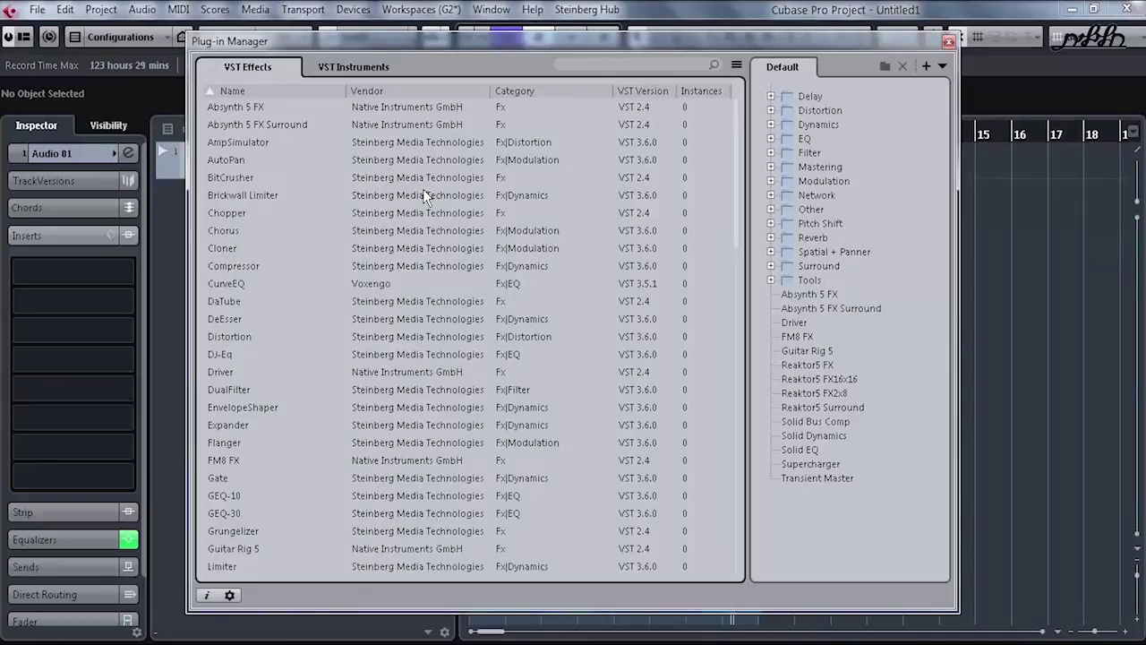
pyautogui.click(230, 596)
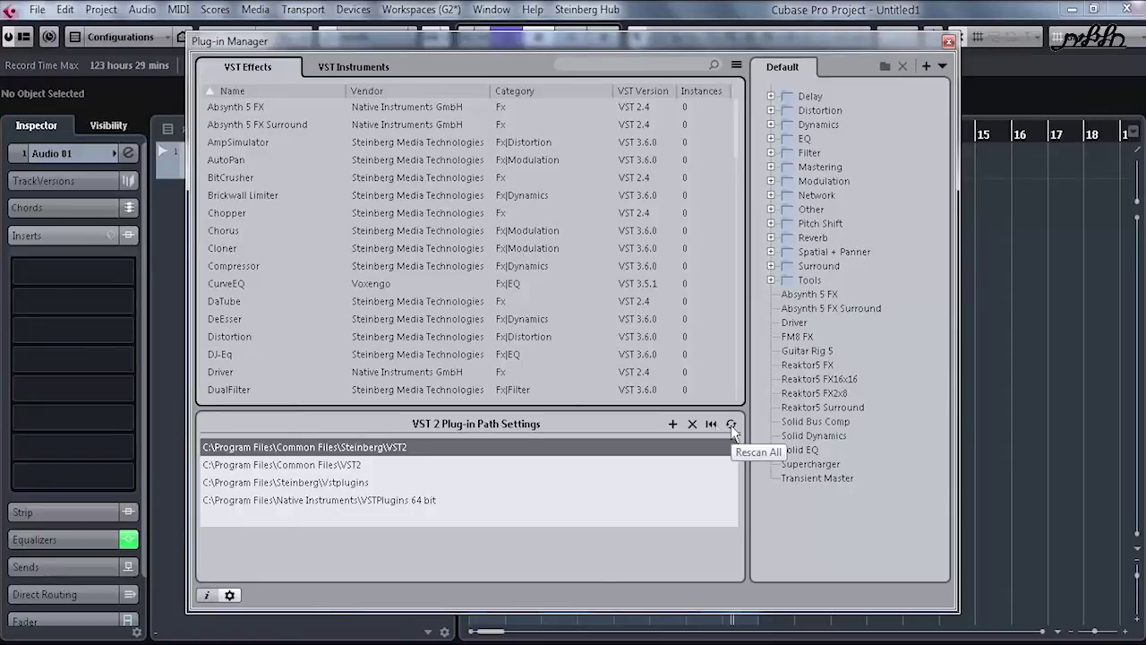
pyautogui.click(230, 596)
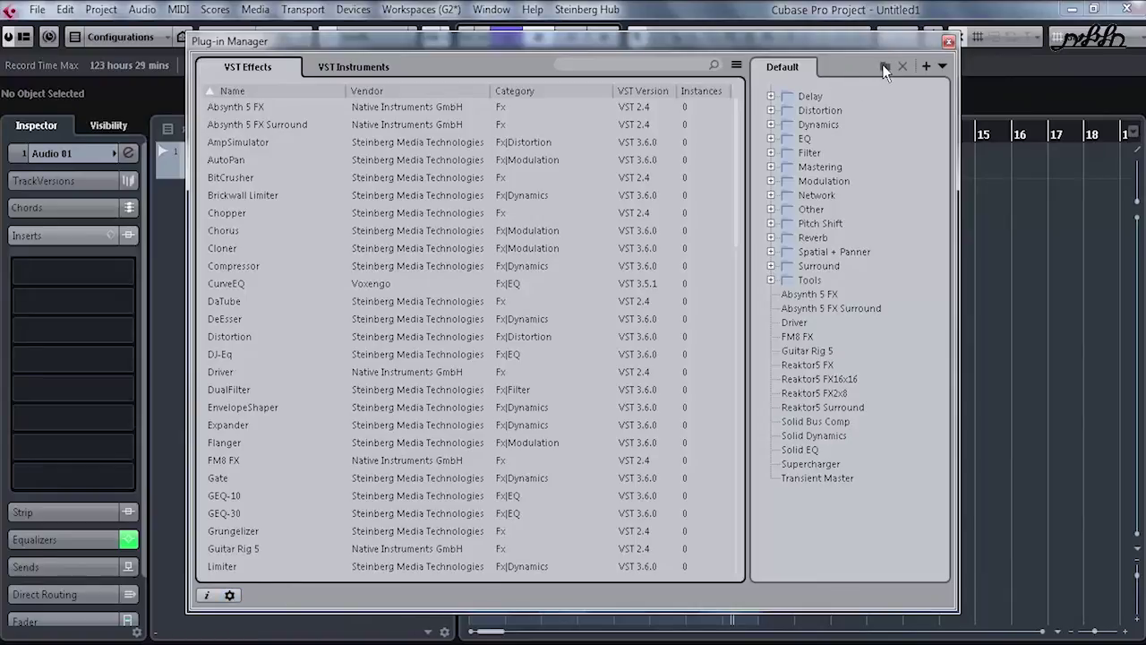
# Create an empty plug-in collection named "My Favorites"
pyautogui.click(926, 67)
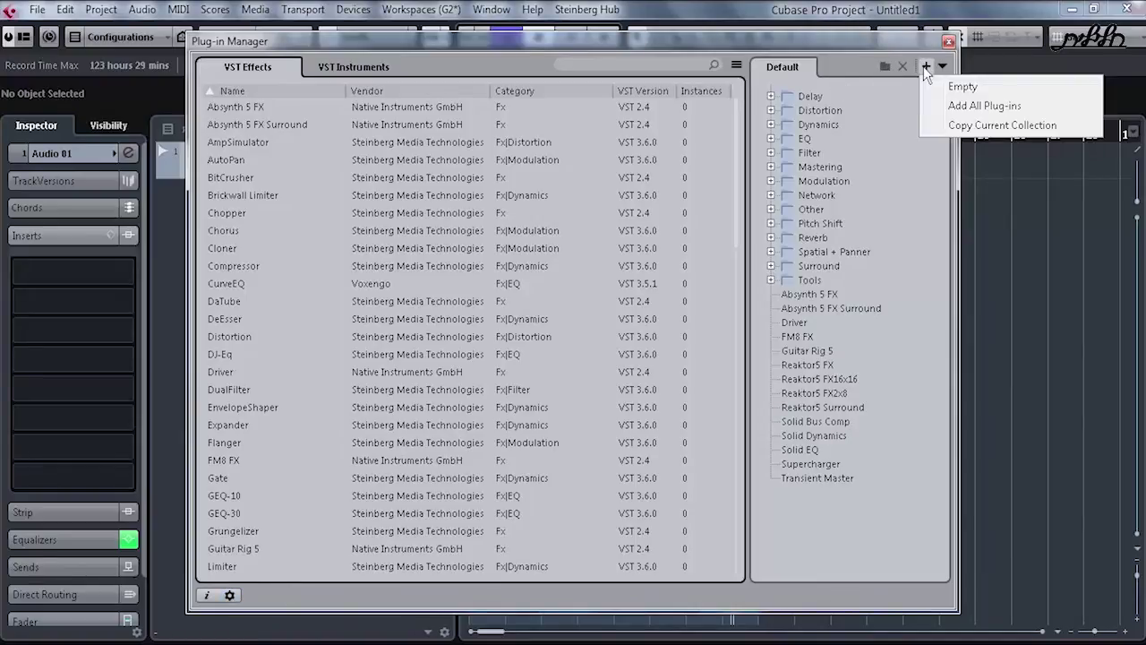
pyautogui.click(983, 87)
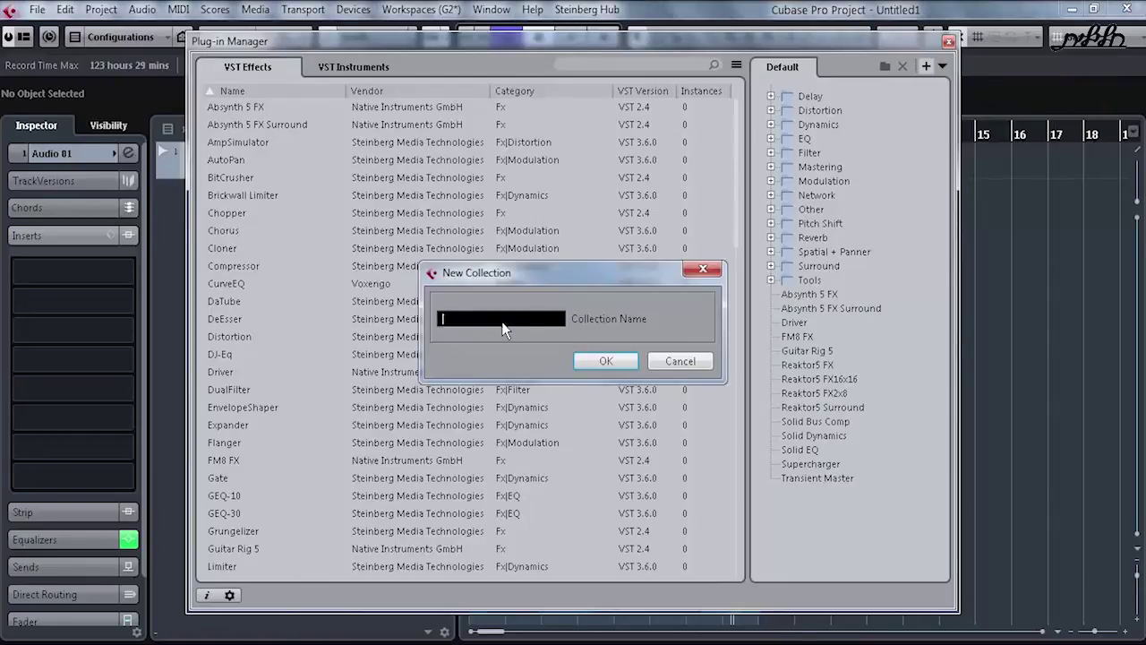
pyautogui.write('My Favorites')
pyautogui.press('Return')
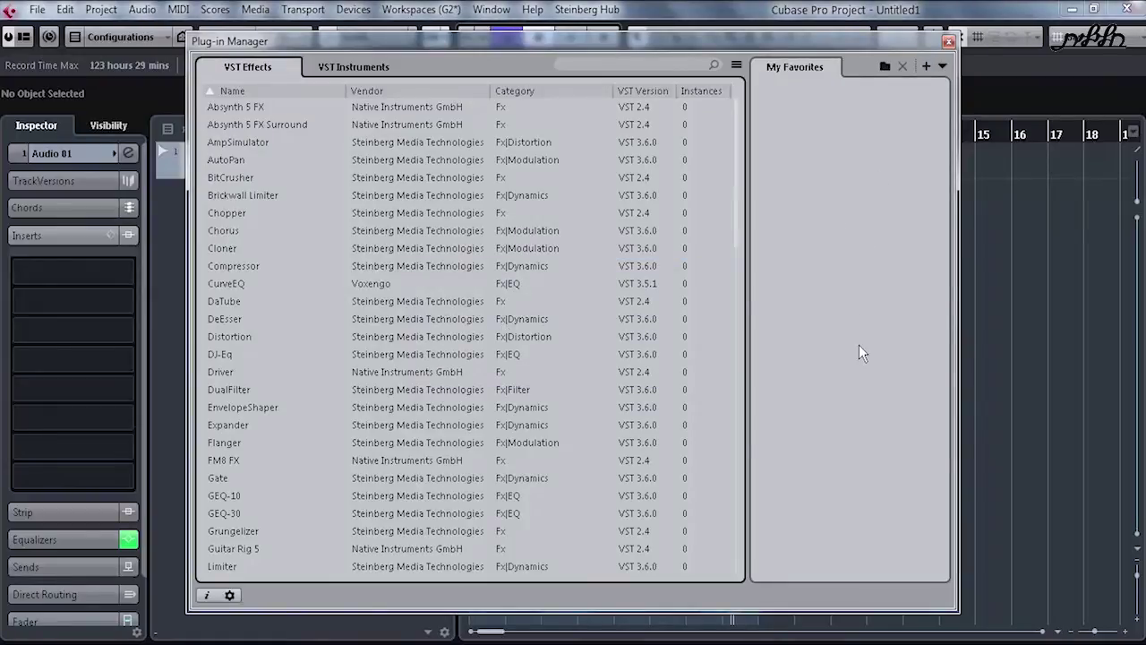
# Look through the VST effects list and add BitCrusher to the My Favorites collection
pyautogui.scroll(-15, 392, 422)
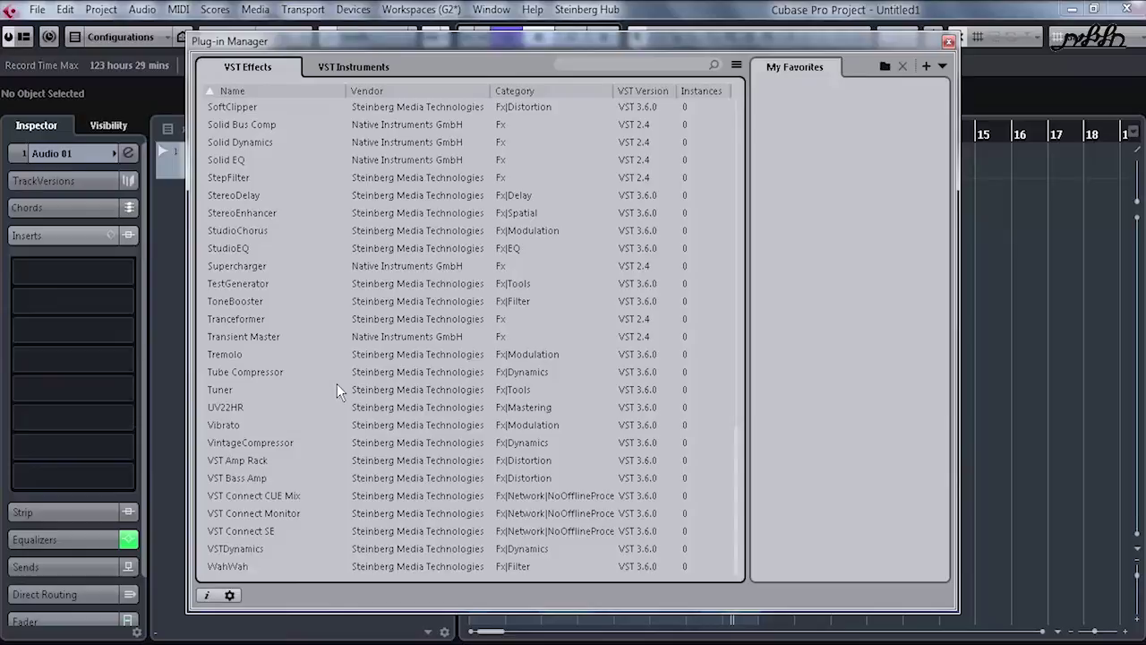
pyautogui.scroll(15, 312, 317)
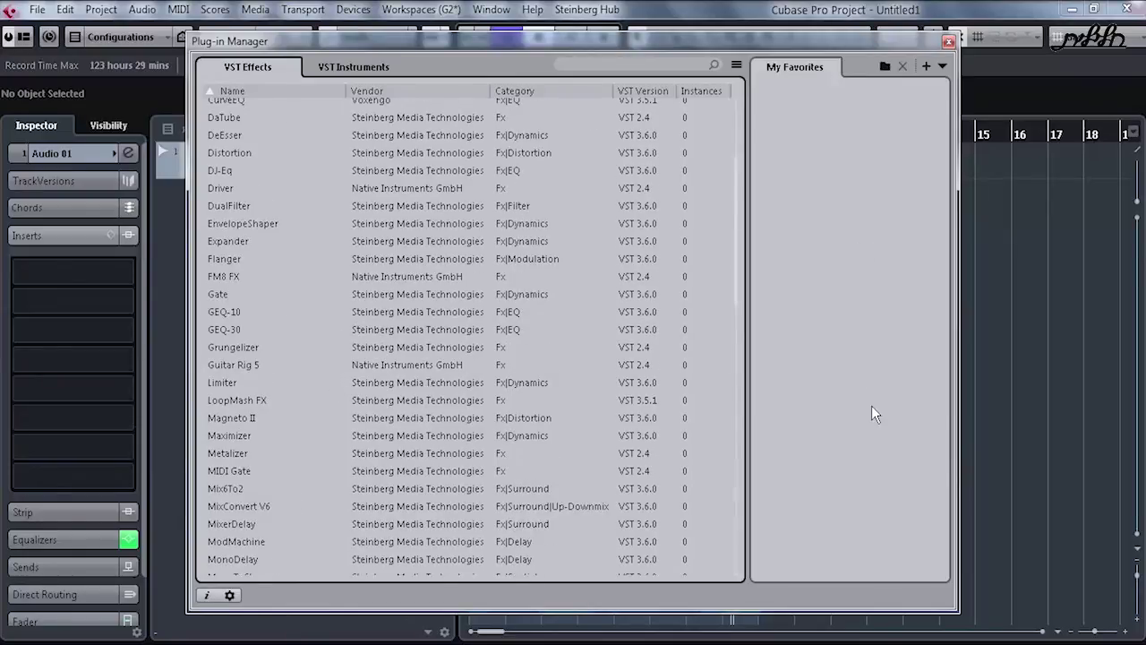
pyautogui.scroll(4, 376, 343)
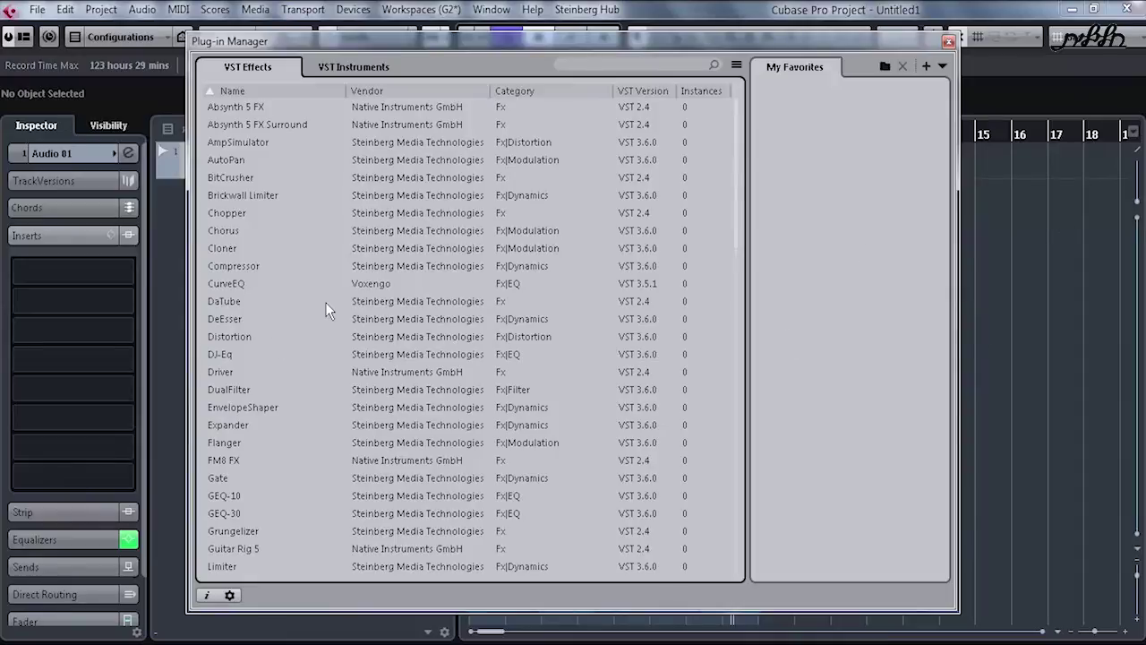
pyautogui.moveTo(237, 178); pyautogui.dragTo(826, 196)
# Add VST Amp Rack, VST Bass Amp and ToneBooster to the My Favorites collection and close the Plug-in Manager
pyautogui.scroll(-7, 279, 229)
pyautogui.scroll(-12, 278, 229)
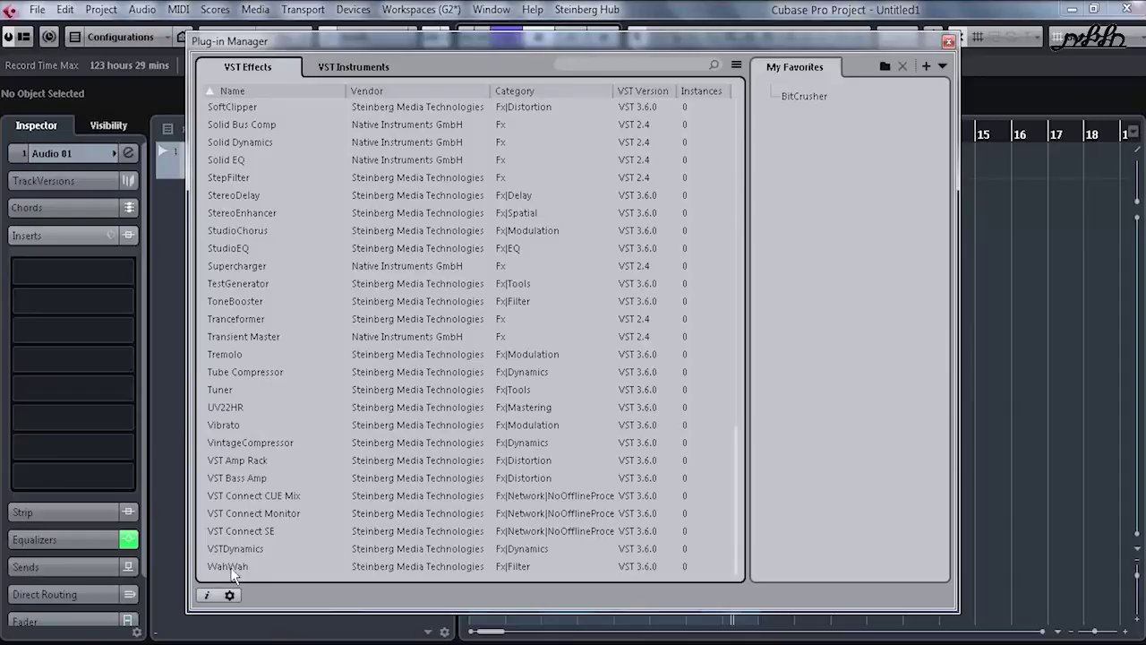
pyautogui.moveTo(252, 460); pyautogui.dragTo(772, 303)
pyautogui.moveTo(920, 297); pyautogui.dragTo(790, 103)
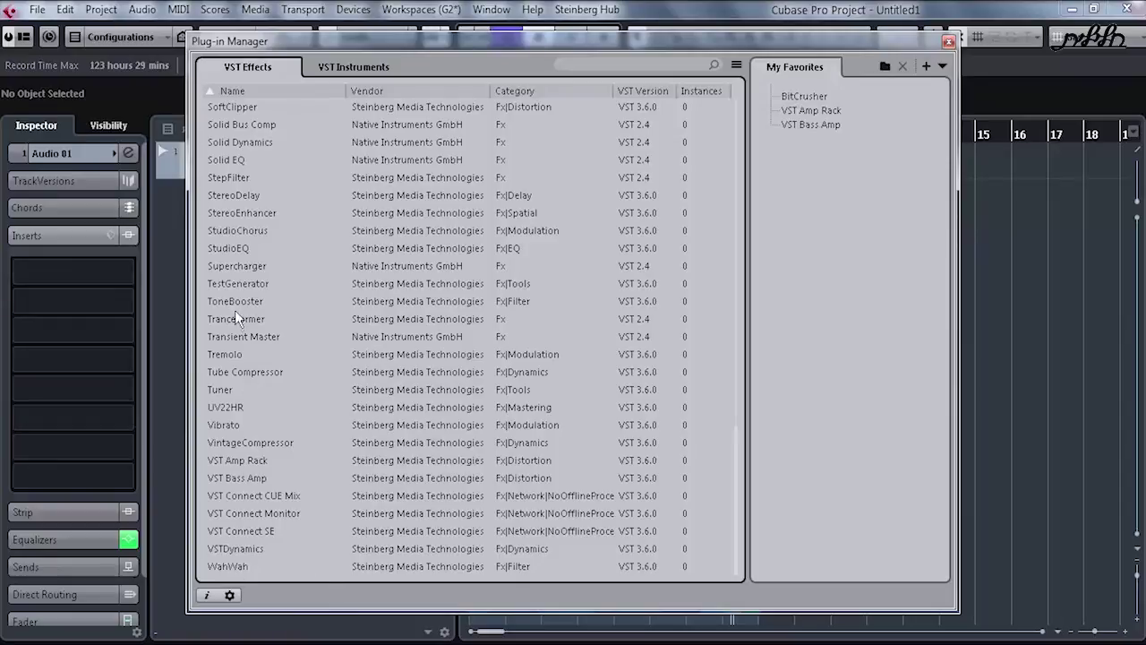
pyautogui.moveTo(888, 271); pyautogui.dragTo(885, 267)
pyautogui.click(948, 41)
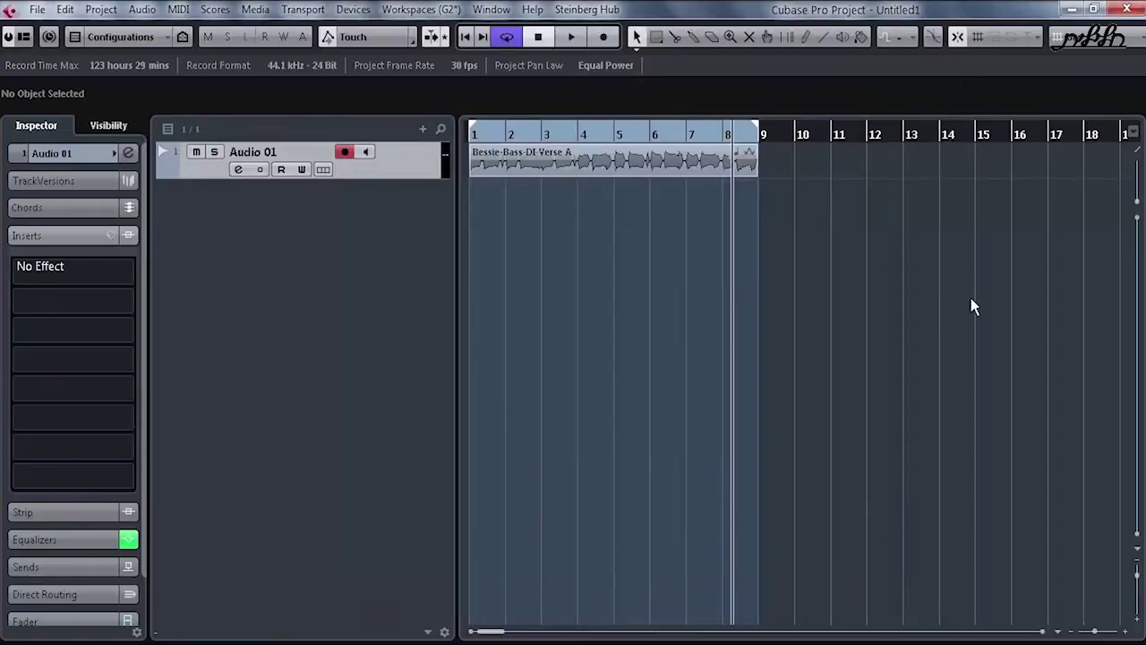
# Review the My Favorites effects in Audio 01's first insert slot, compare them with the Default collection, and return to My Favorites
pyautogui.click(127, 274)
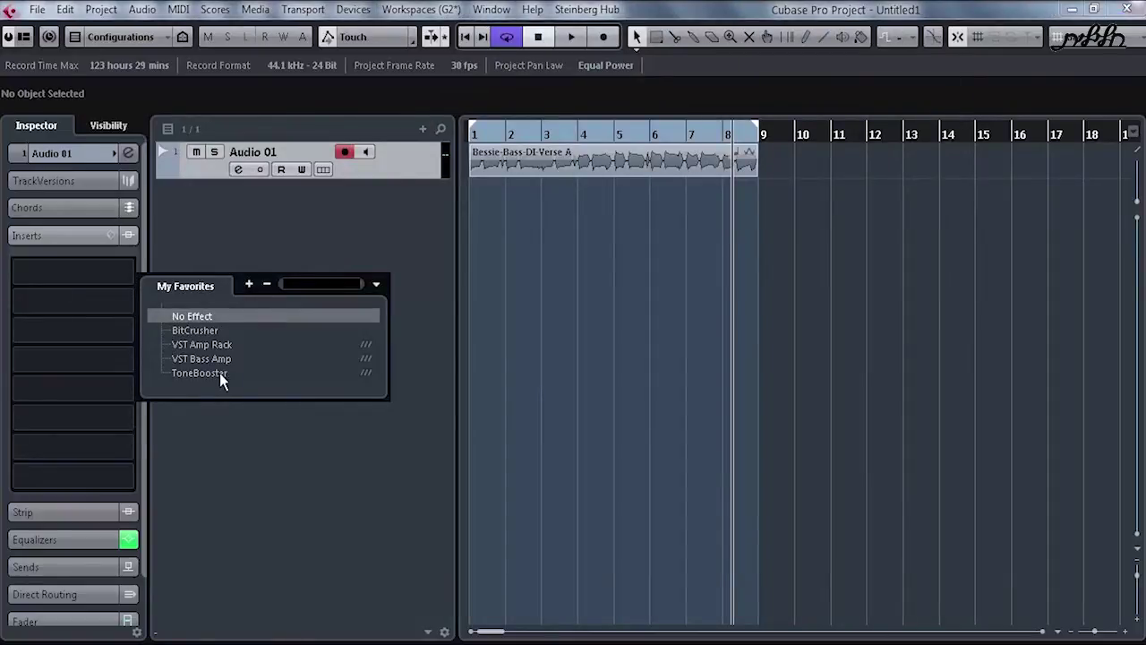
pyautogui.click(376, 285)
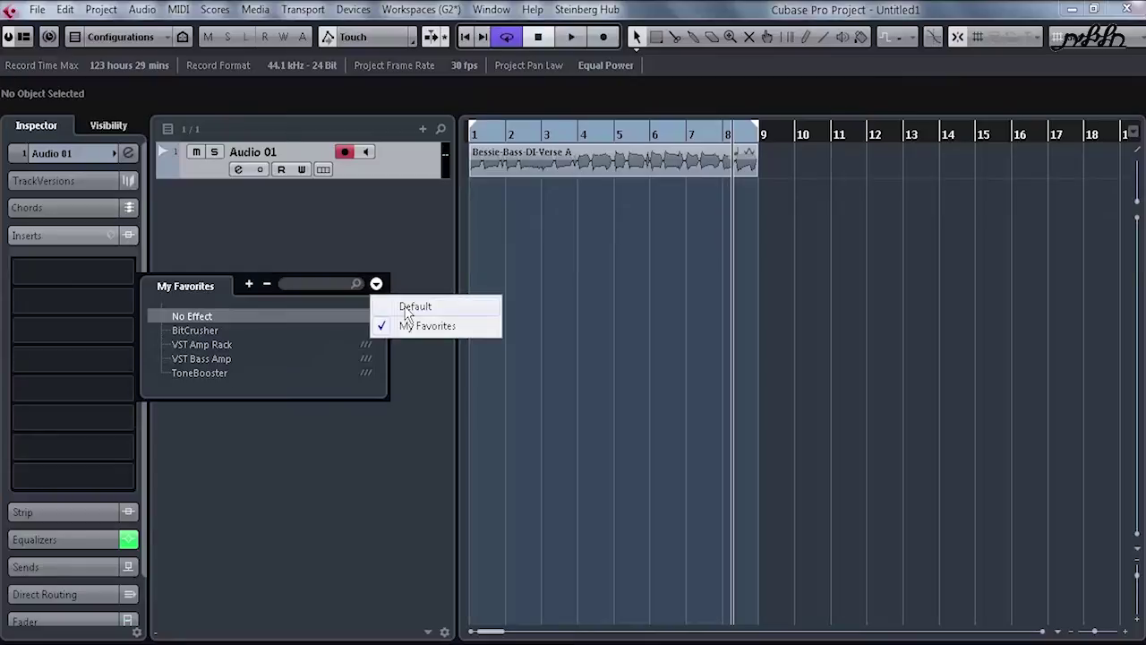
pyautogui.click(414, 308)
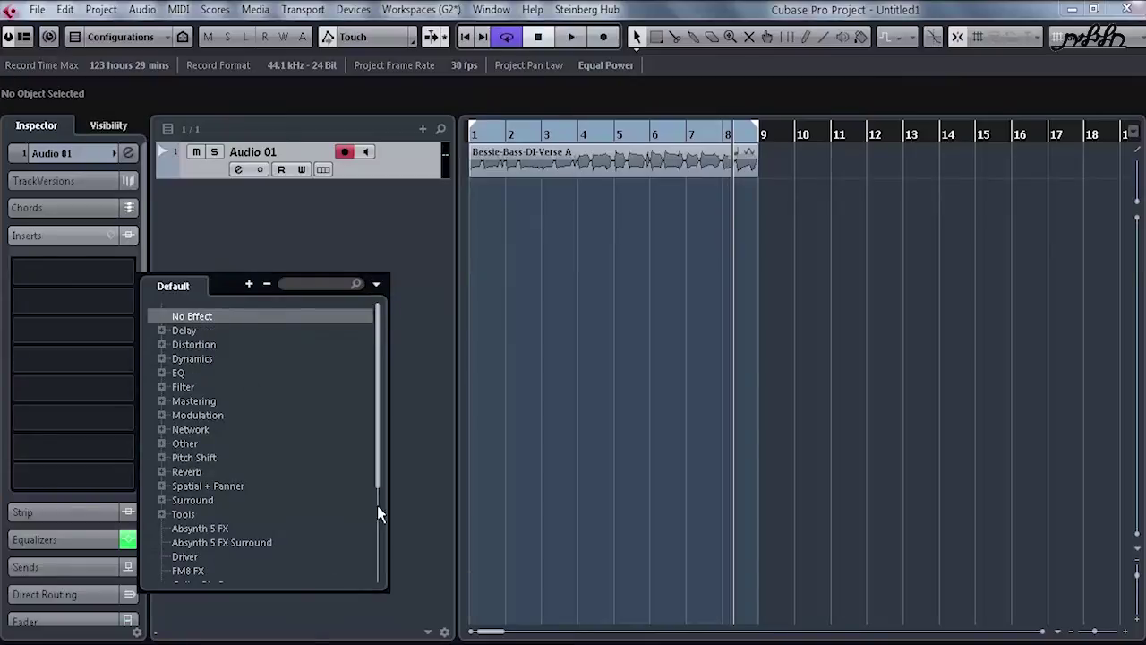
pyautogui.click(376, 284)
pyautogui.click(408, 327)
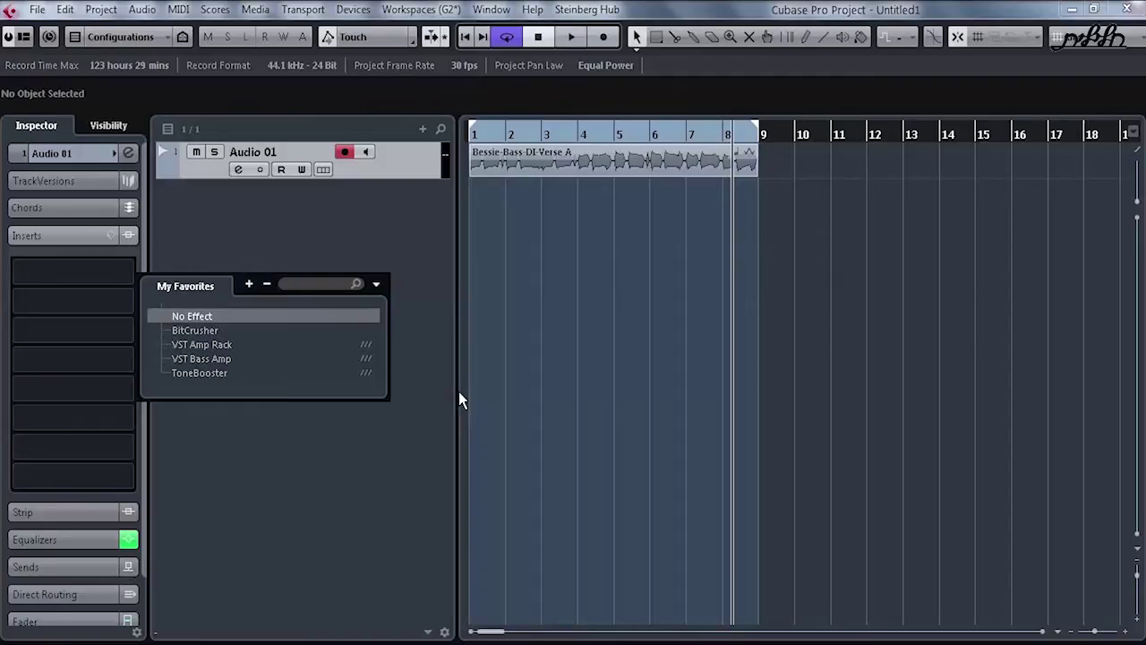
pyautogui.click(601, 377)
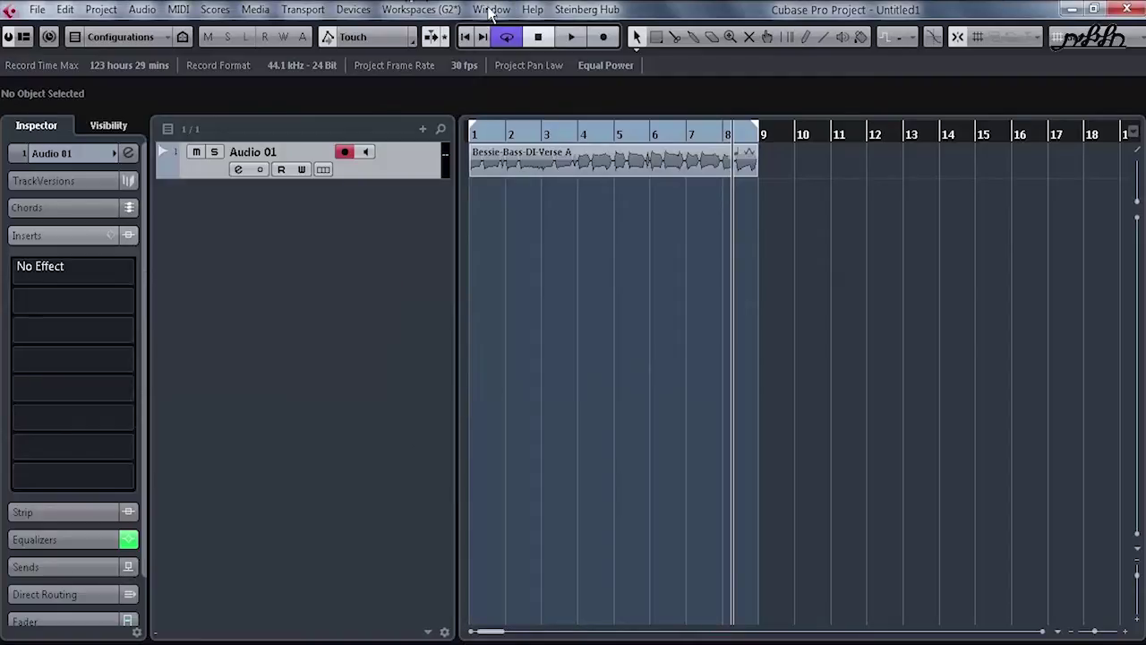
# Add 100 stereo audio tracks to the project
pyautogui.click(530, 9)
pyautogui.moveTo(355, 13)
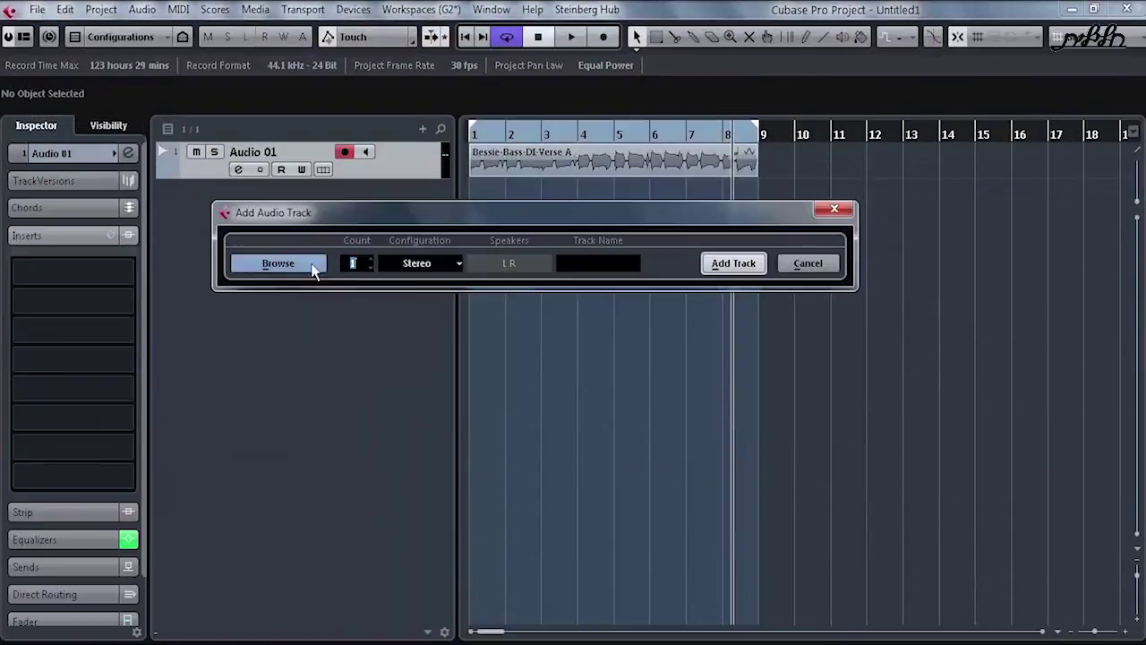
pyautogui.click(354, 265)
pyautogui.press('Return')
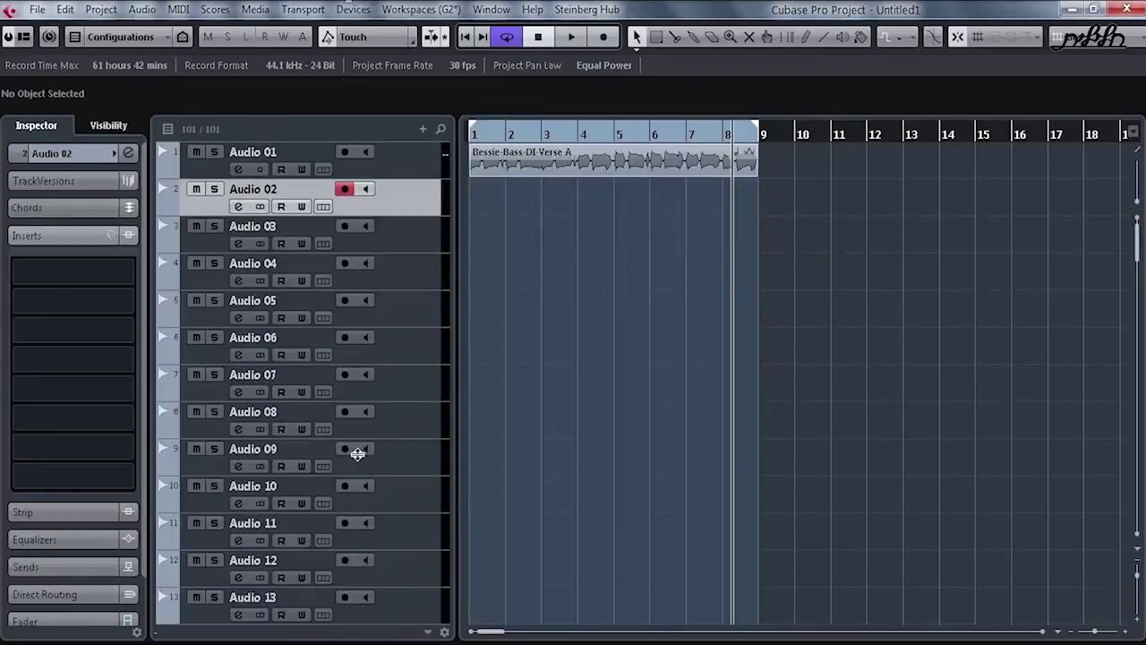
# Open the MixConsole, maximize it, and look along the row of audio channels
pyautogui.press('F3')
pyautogui.moveTo(212, 632)
pyautogui.mouseDown()
pyautogui.moveTo(686, 623)
pyautogui.moveTo(793, 634)
pyautogui.moveTo(225, 627)
pyautogui.mouseUp()
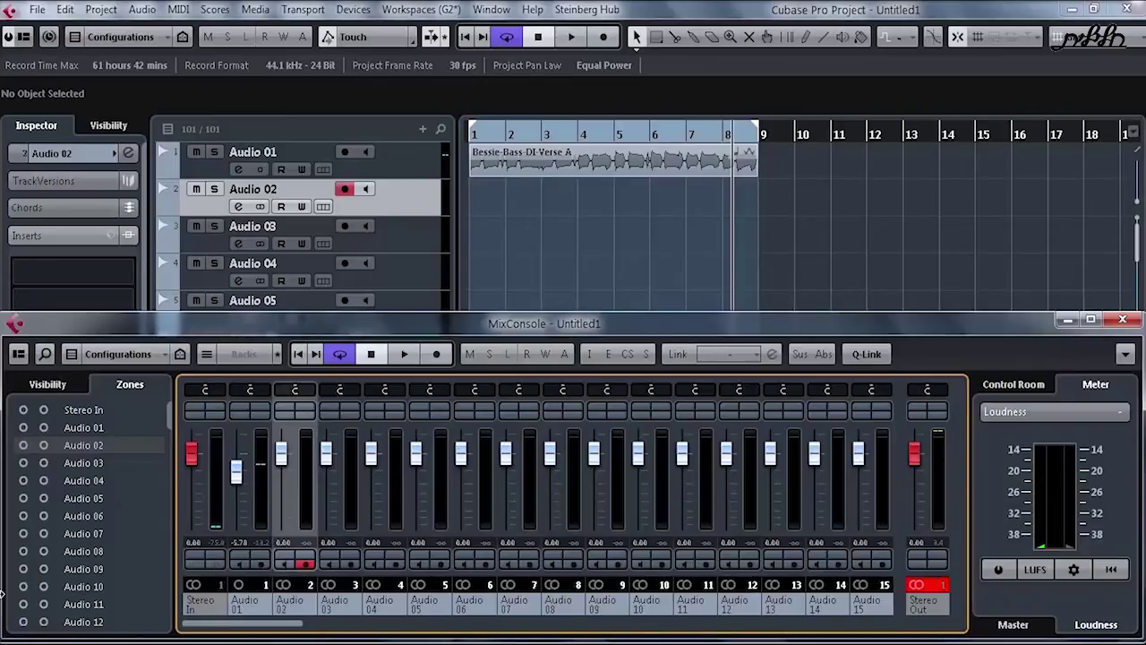
pyautogui.doubleClick(390, 318)
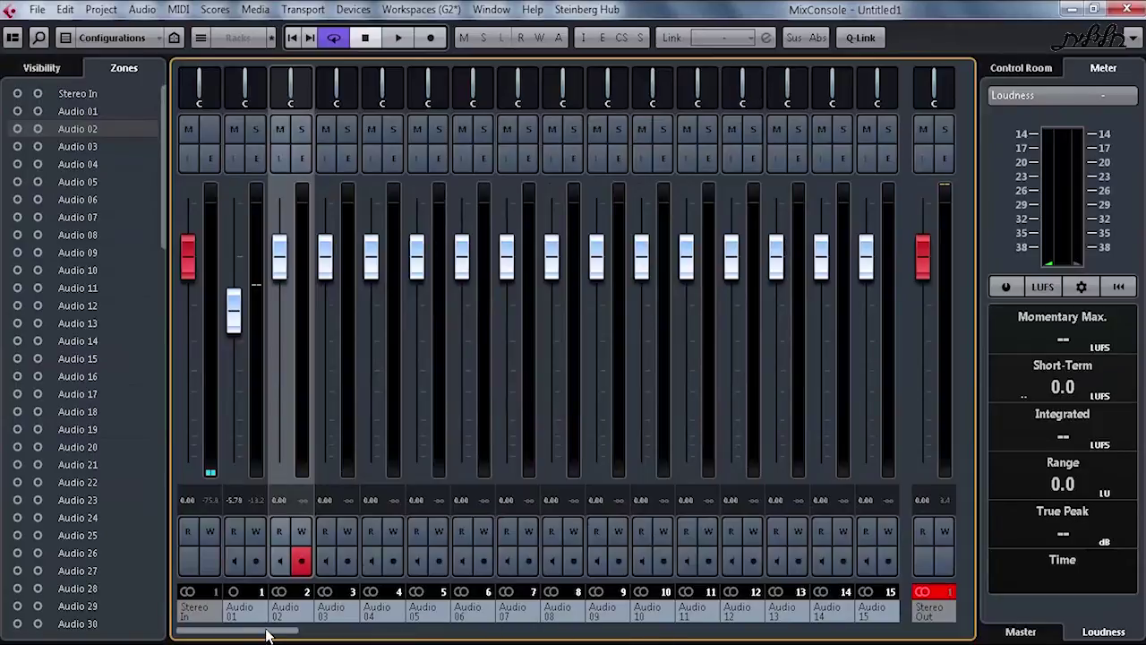
pyautogui.moveTo(296, 632); pyautogui.dragTo(191, 625)
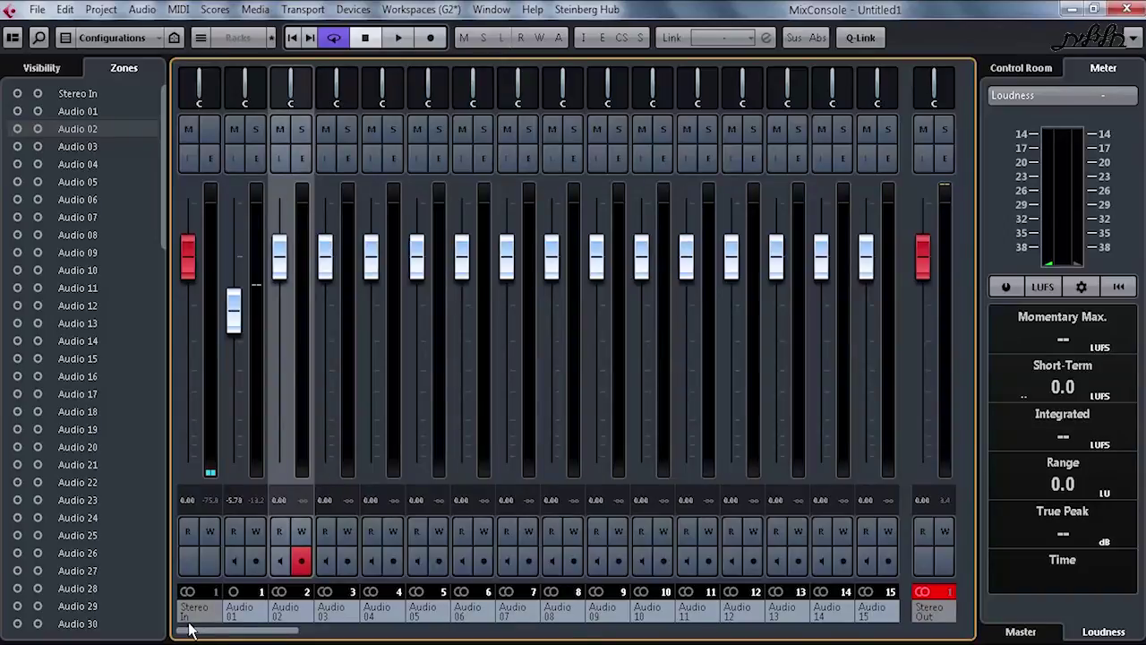
# Release Stereo Out from the MixConsole's right zone and look through all channels up to the last one
pyautogui.scroll(-20, 103, 366)
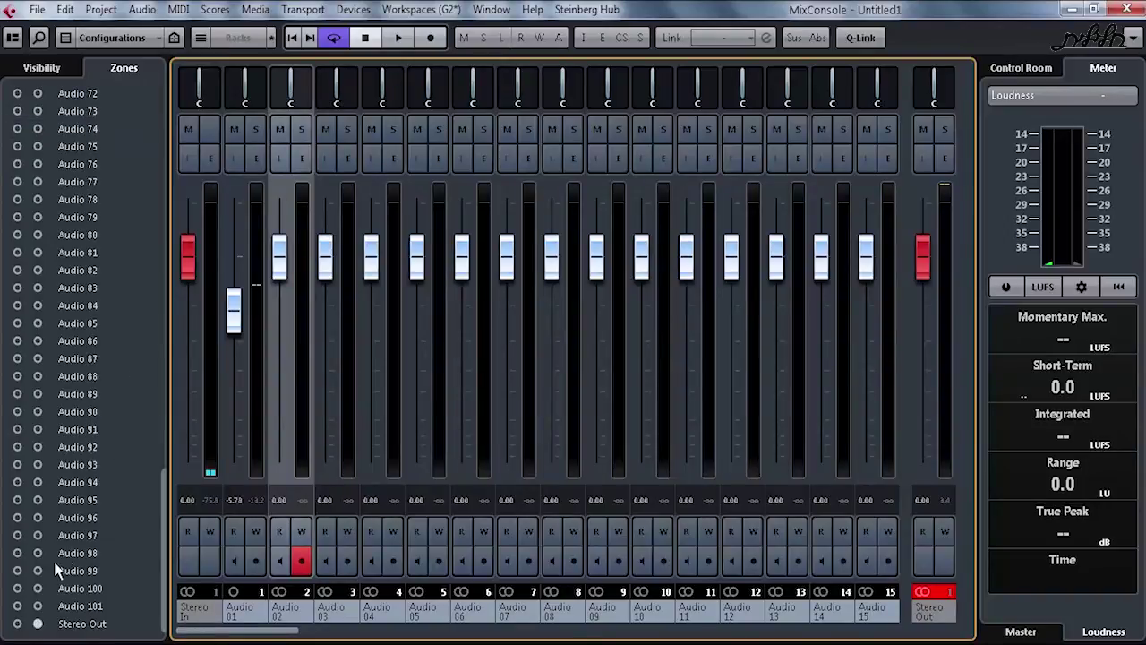
pyautogui.click(37, 624)
pyautogui.moveTo(249, 637); pyautogui.dragTo(215, 596)
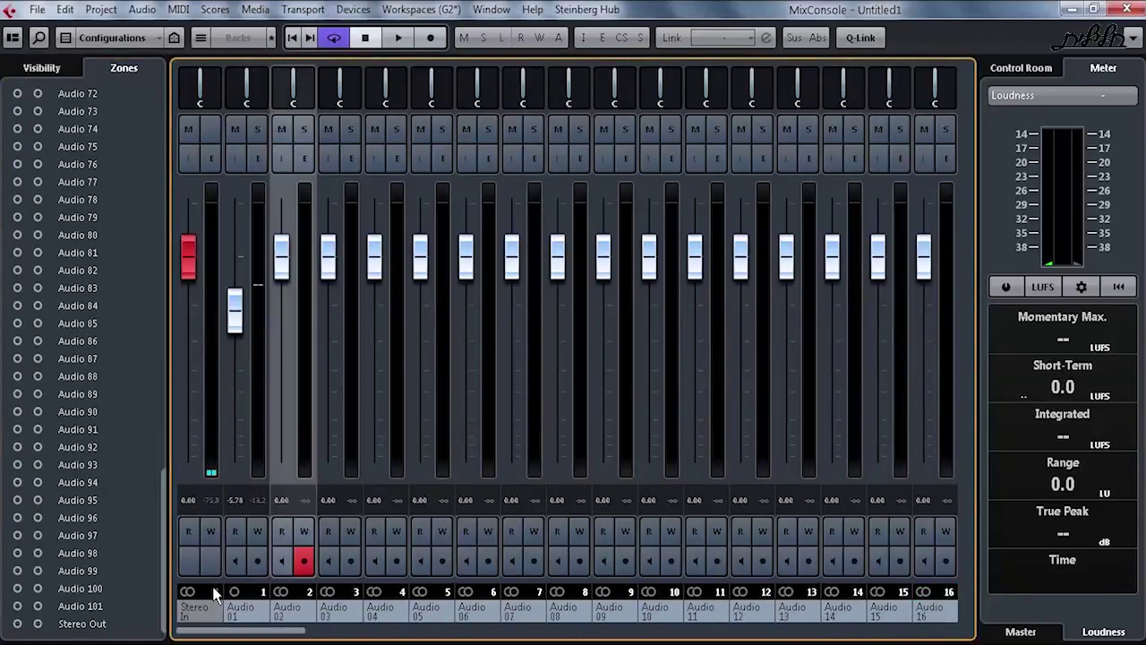
pyautogui.moveTo(251, 632); pyautogui.dragTo(896, 632)
pyautogui.click(914, 215)
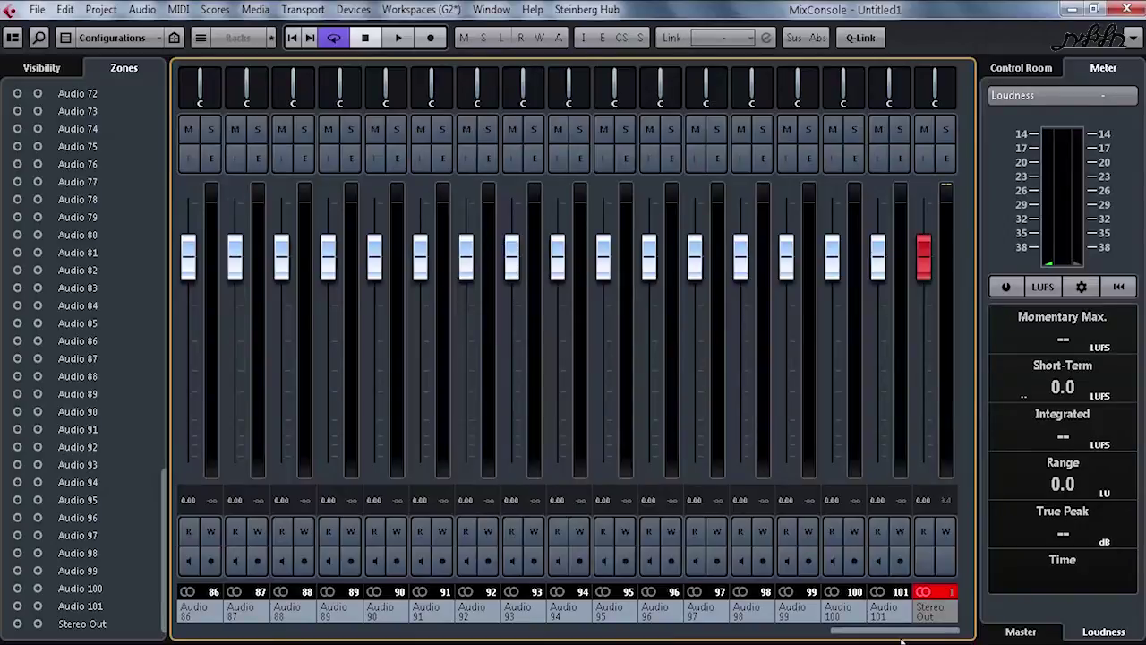
# Jump to several mixer channels from the channel visibility list, ending on Audio 73, and look at the channel search list
pyautogui.click(74, 69)
pyautogui.click(56, 72)
pyautogui.click(55, 71)
pyautogui.click(43, 111)
pyautogui.click(45, 182)
pyautogui.click(46, 305)
pyautogui.click(53, 394)
pyautogui.click(60, 462)
pyautogui.click(80, 249)
pyautogui.click(55, 111)
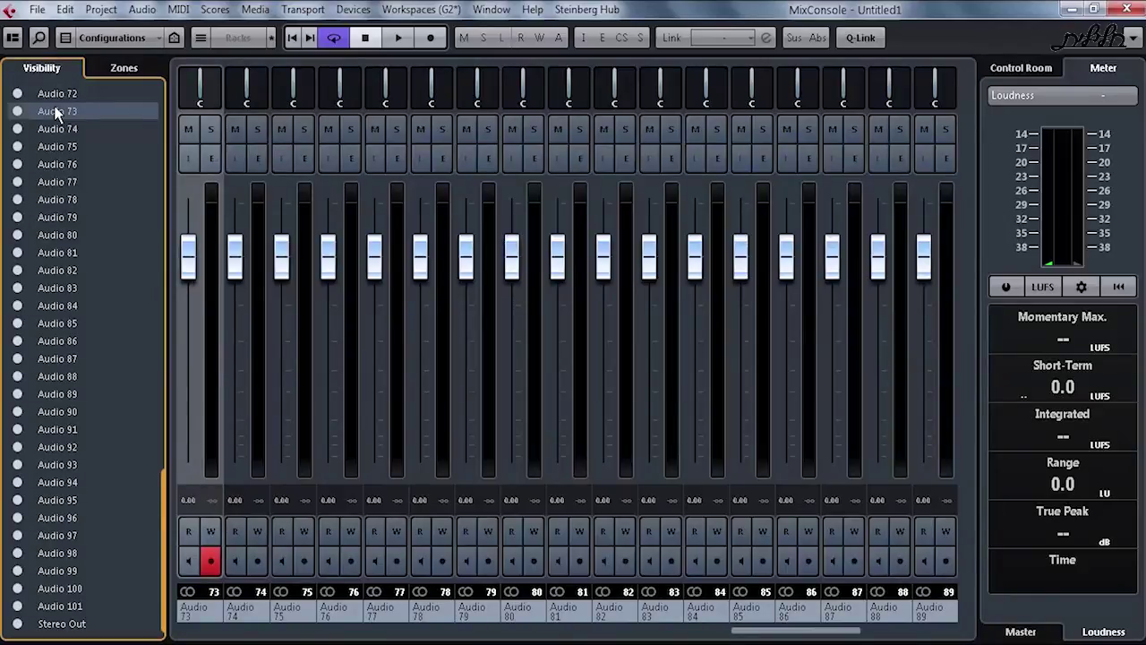
pyautogui.click(38, 37)
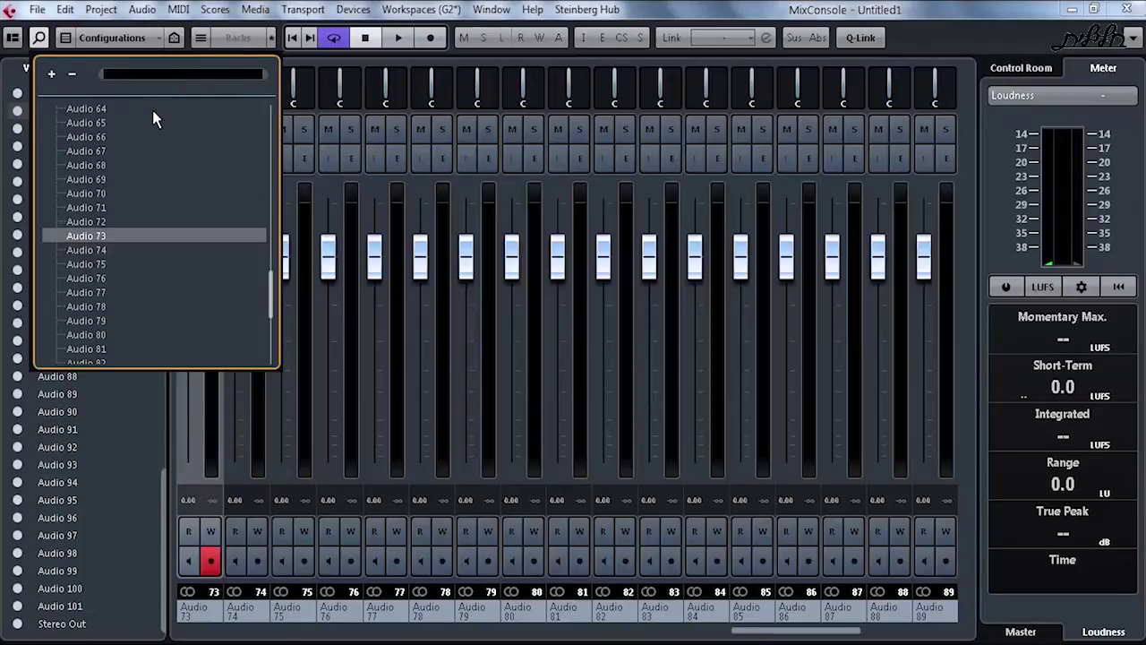
pyautogui.click(148, 409)
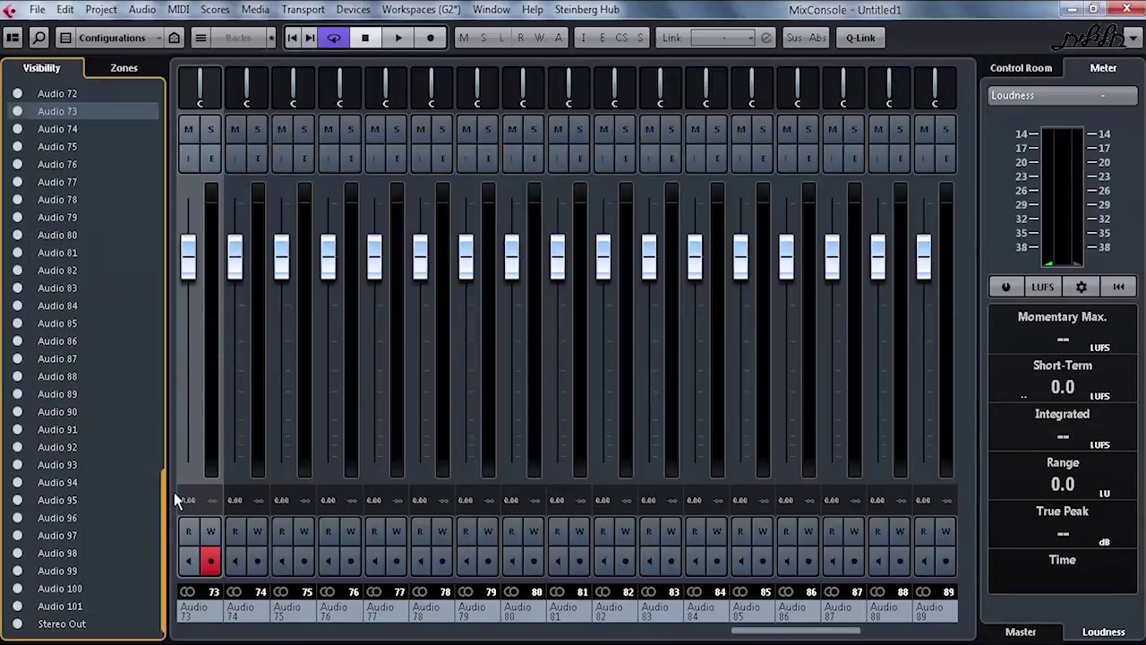
# Close the MixConsole and add two stereo FX channel tracks with No Effect below Audio 101
pyautogui.press('F3')
pyautogui.scroll(-8, 377, 271)
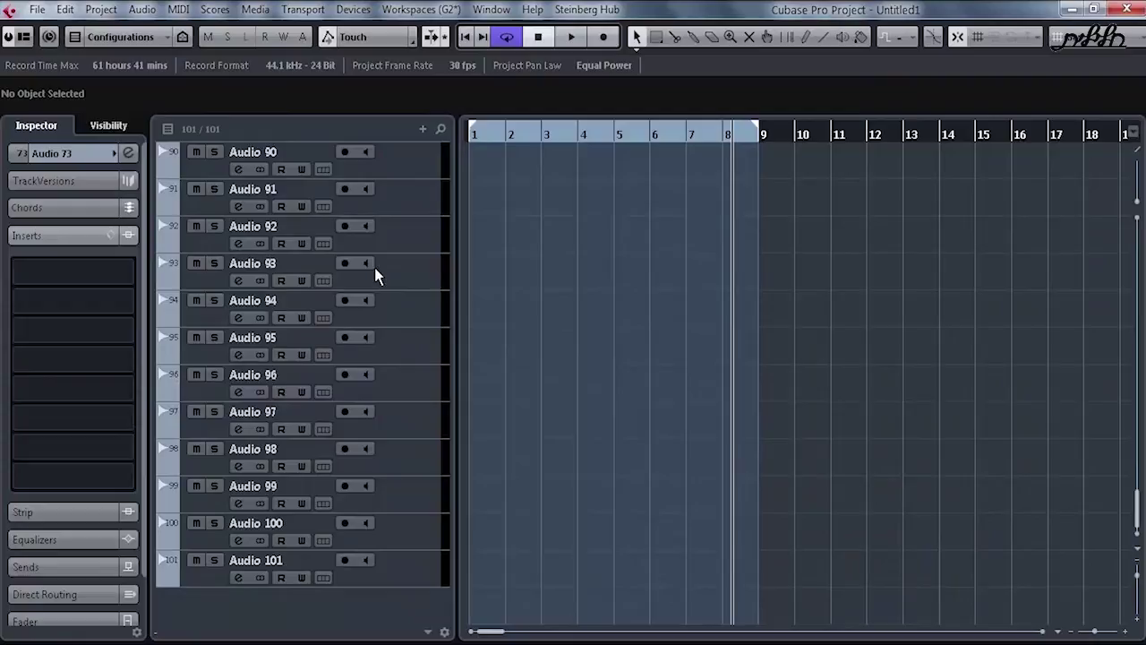
pyautogui.rightClick(395, 634)
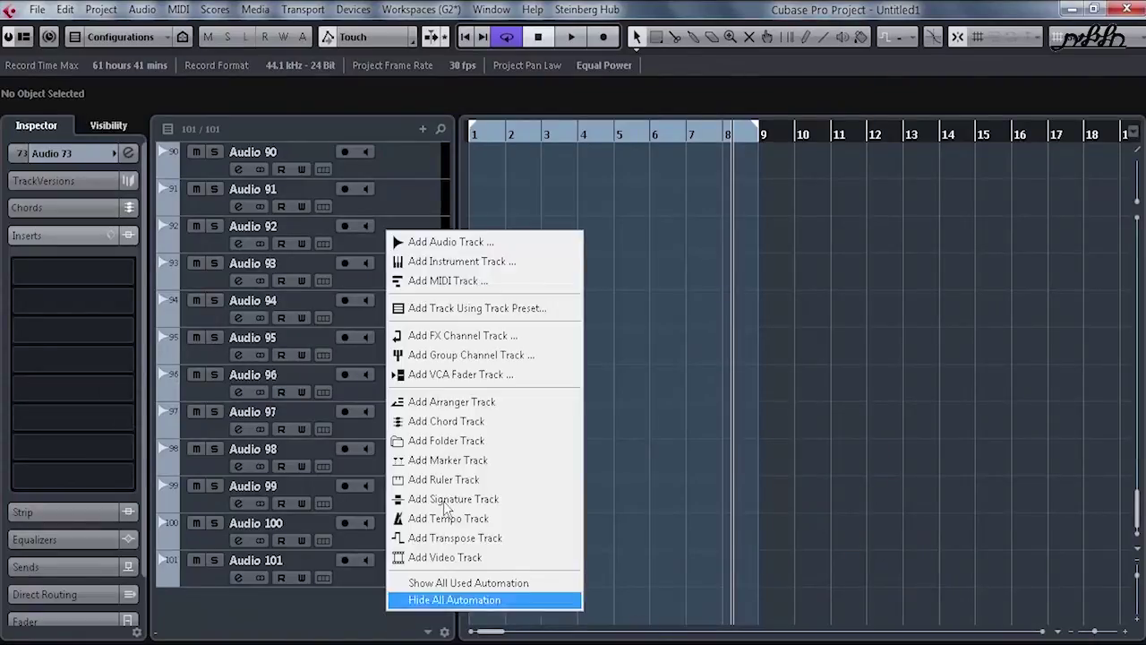
pyautogui.click(454, 341)
pyautogui.click(710, 340)
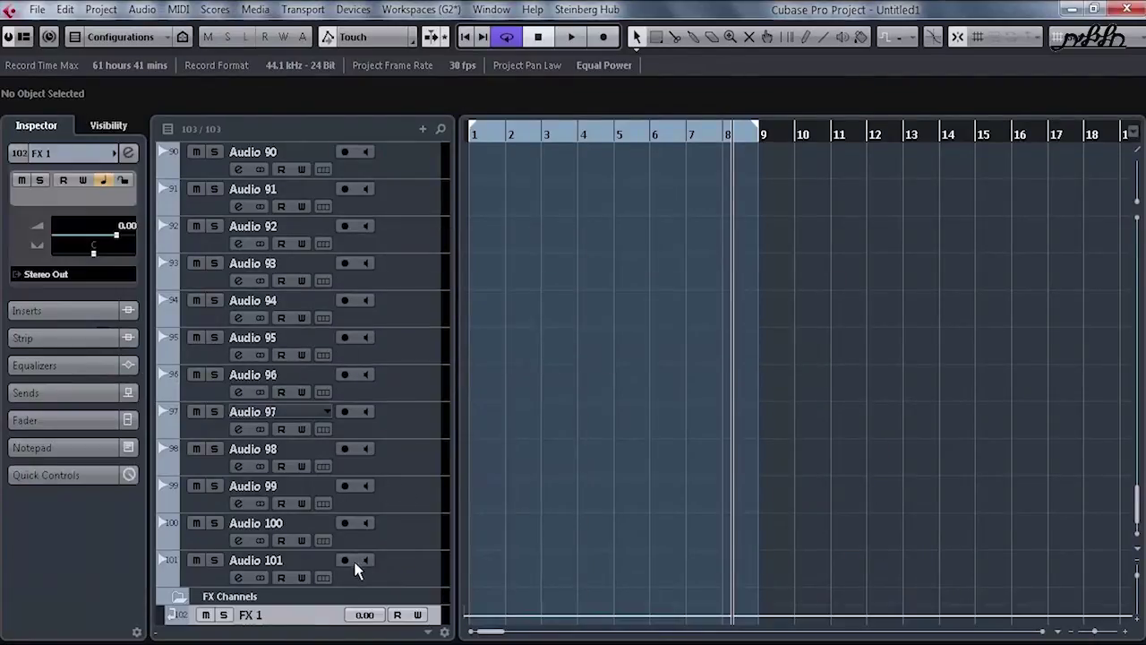
pyautogui.rightClick(332, 597)
pyautogui.click(408, 320)
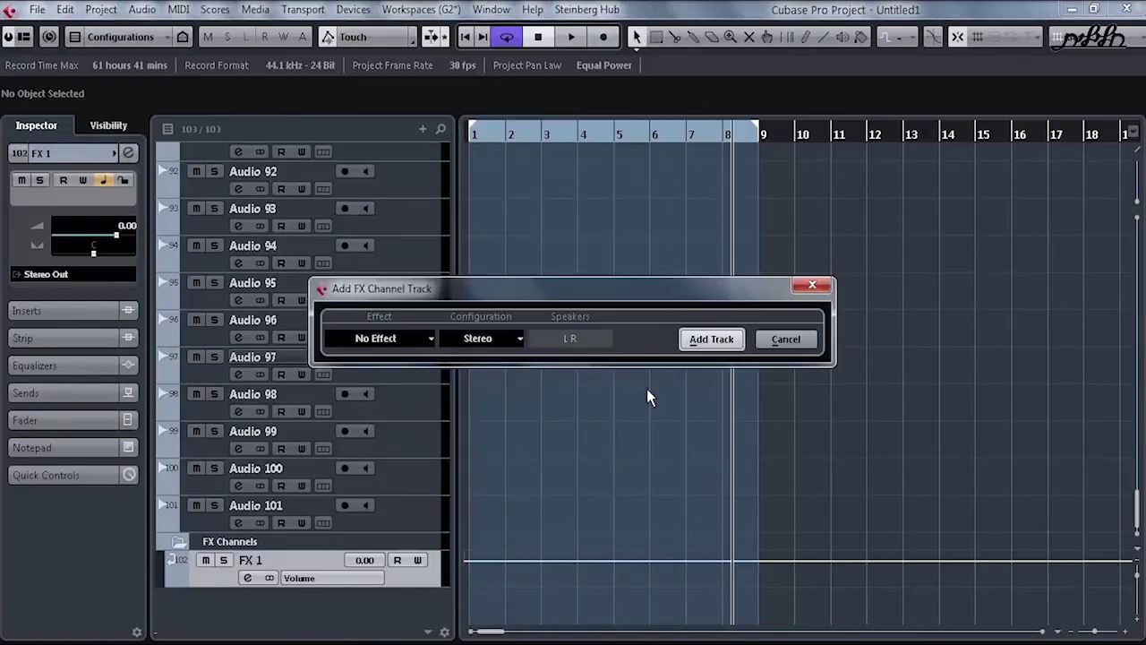
pyautogui.click(703, 340)
# Fix FX 1 and FX 2 in the MixConsole's left zone and look back to the first channels
pyautogui.press('F3')
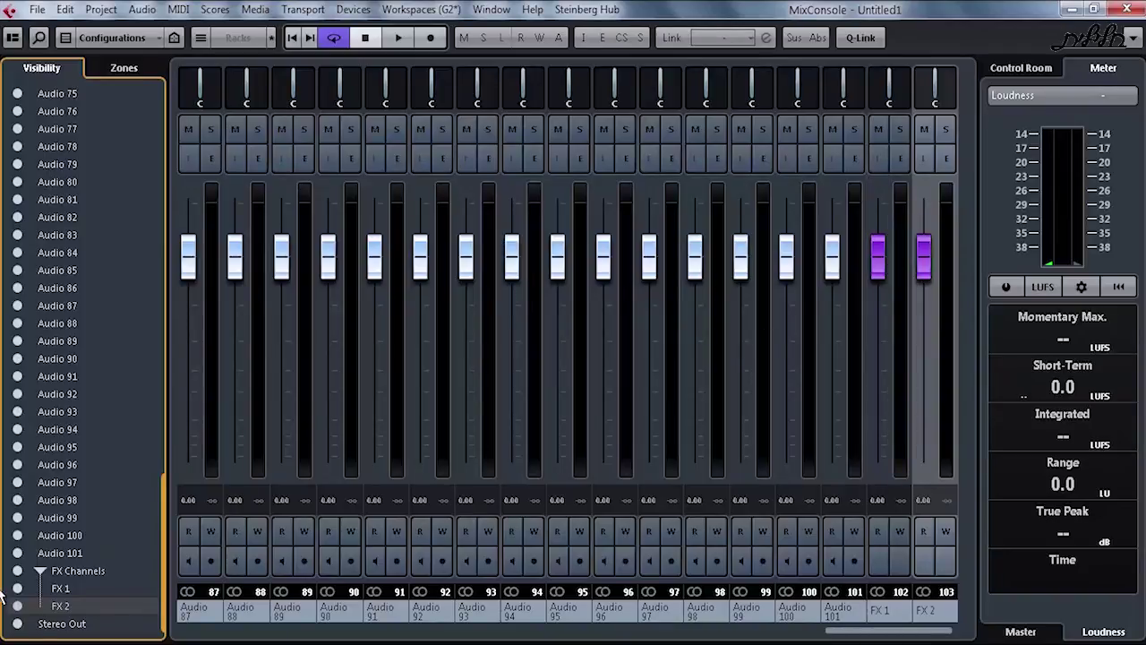
pyautogui.click(128, 72)
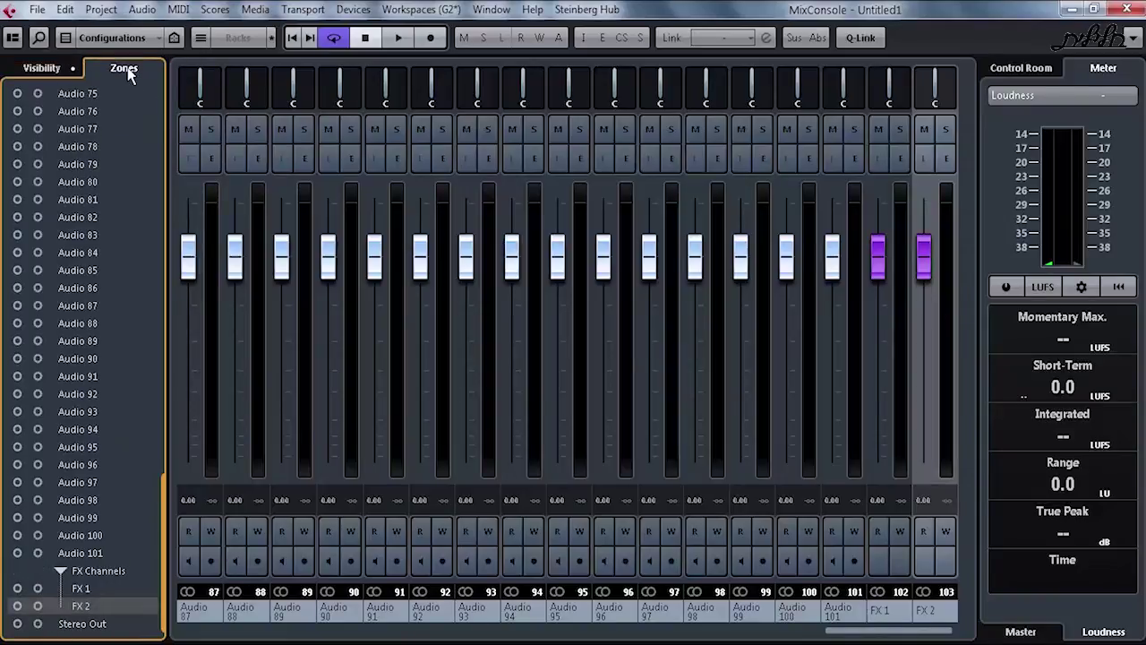
pyautogui.click(17, 588)
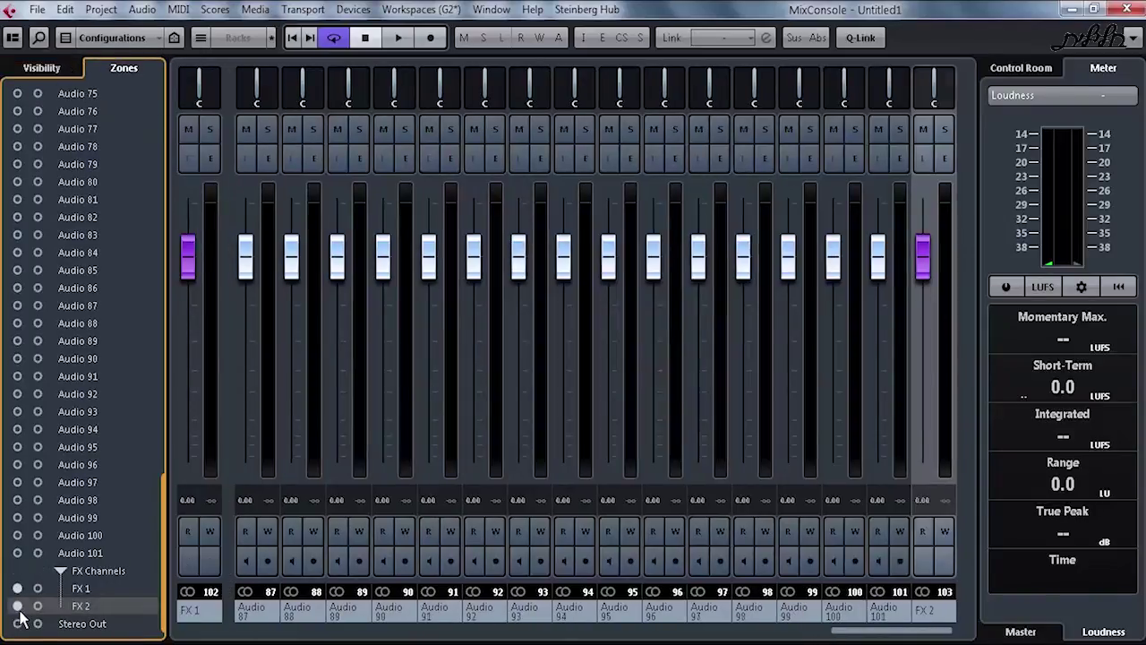
pyautogui.click(18, 606)
pyautogui.moveTo(848, 636); pyautogui.dragTo(224, 632)
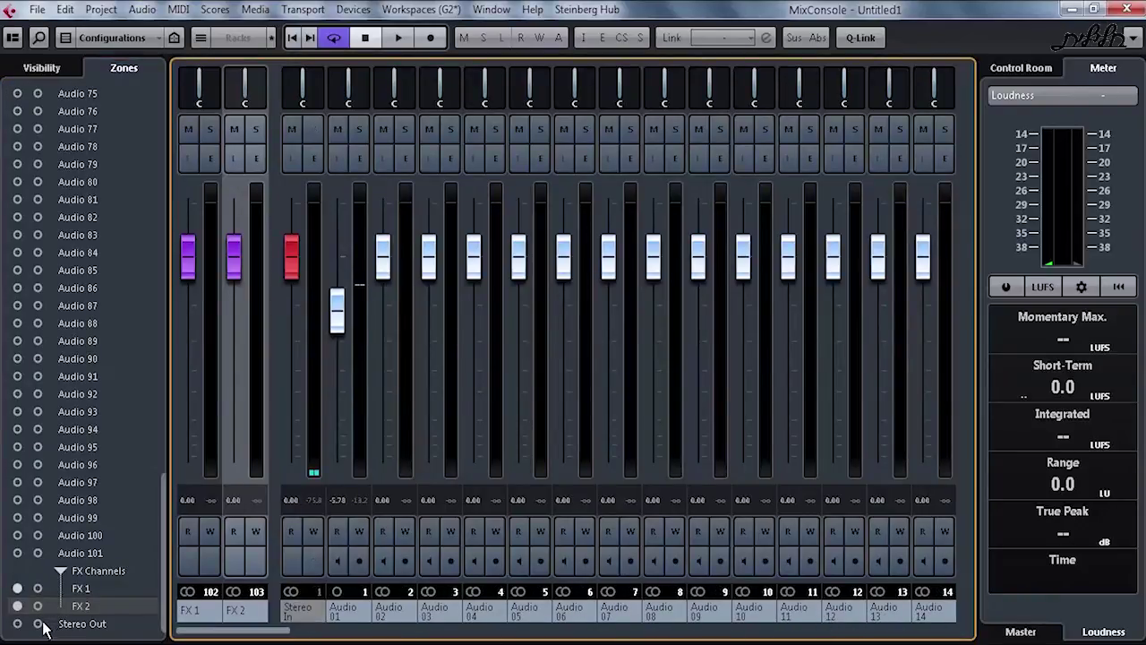
# Fix Stereo Out in the MixConsole's right zone, and close the MixConsole to return to the project
pyautogui.click(38, 624)
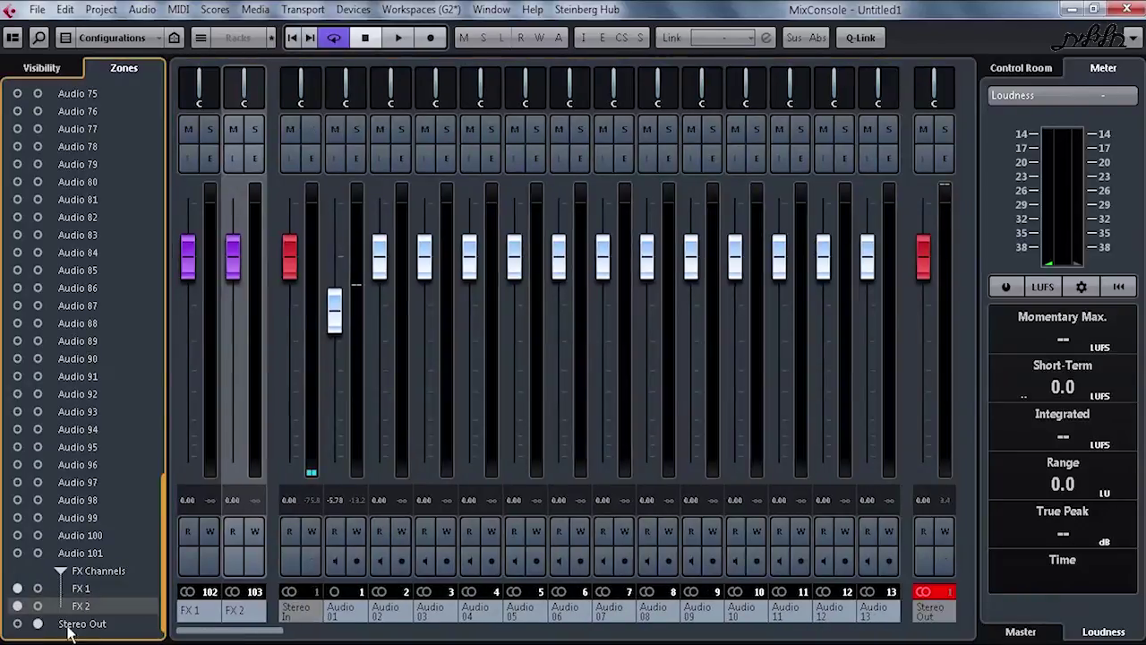
pyautogui.click(218, 637)
pyautogui.moveTo(263, 635); pyautogui.dragTo(7, 609)
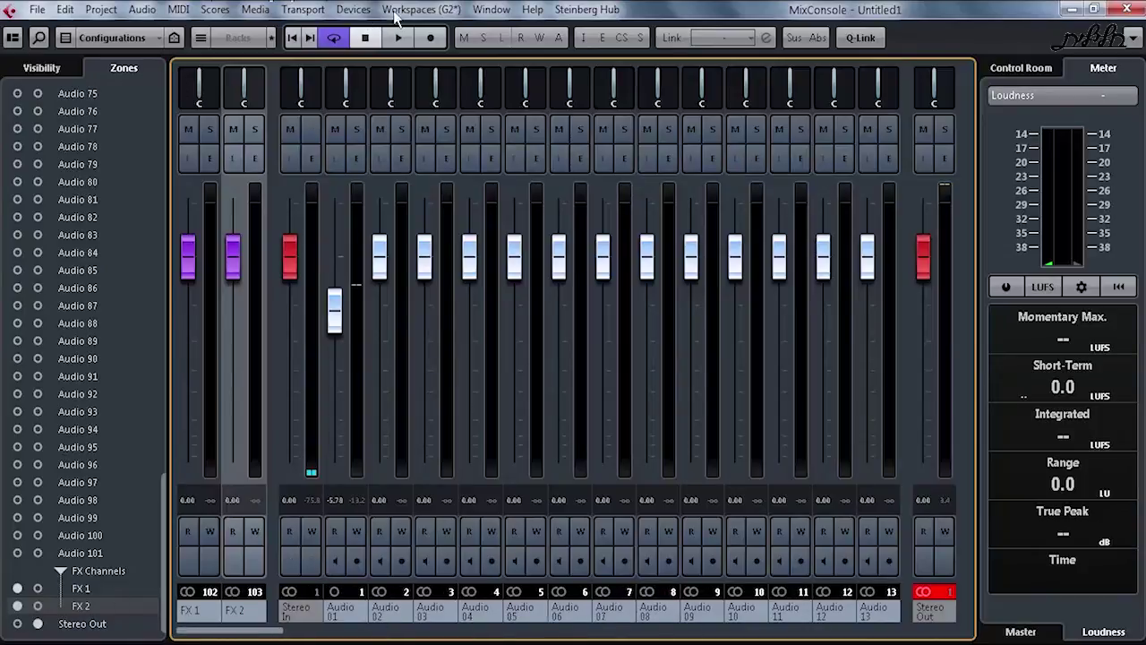
pyautogui.click(353, 9)
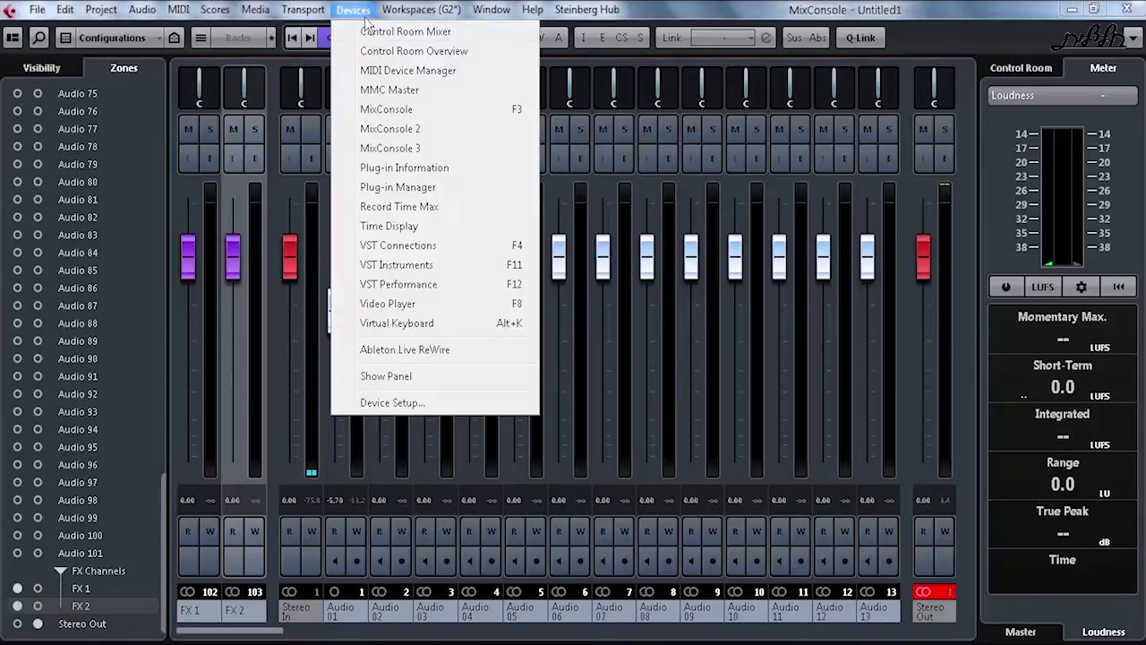
pyautogui.click(410, 114)
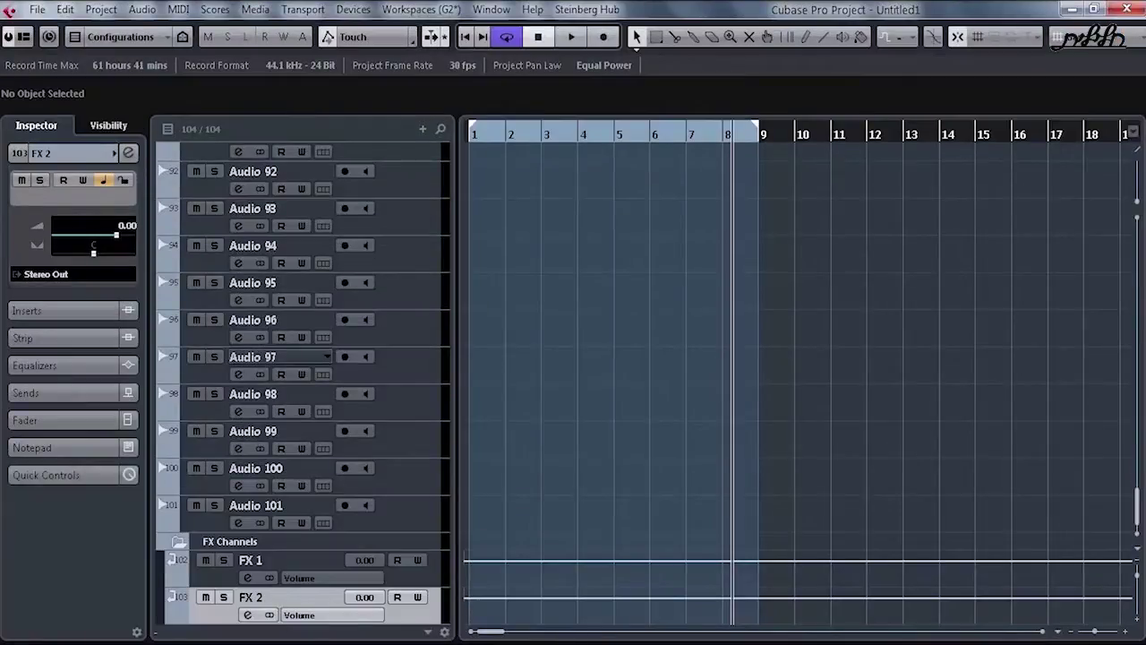
# Open the User Settings Data Folder of Steinberg Cubase 8 64bit from the Windows program list
pyautogui.press('super')
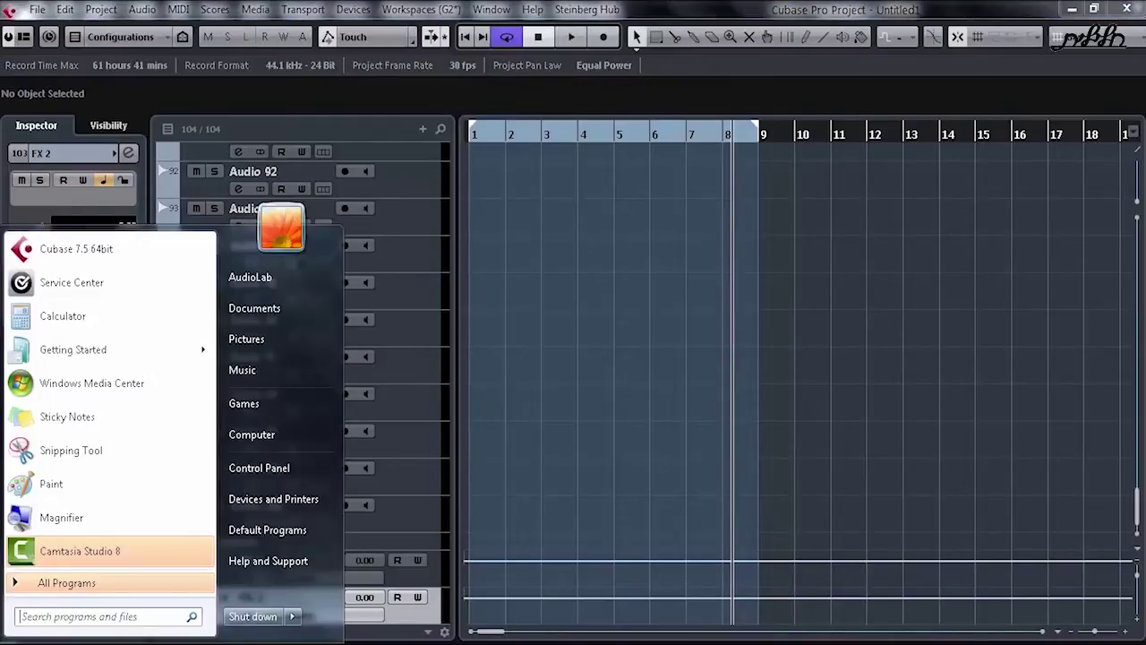
pyautogui.click(99, 584)
pyautogui.scroll(-5, 142, 511)
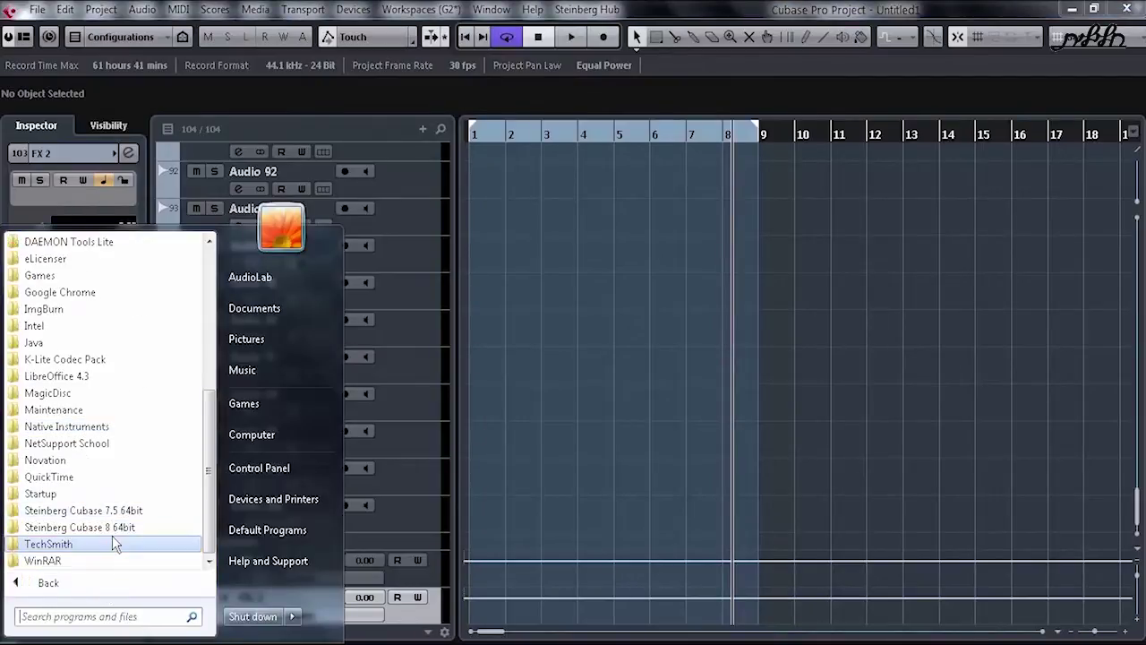
pyautogui.click(112, 527)
pyautogui.scroll(-1, 115, 532)
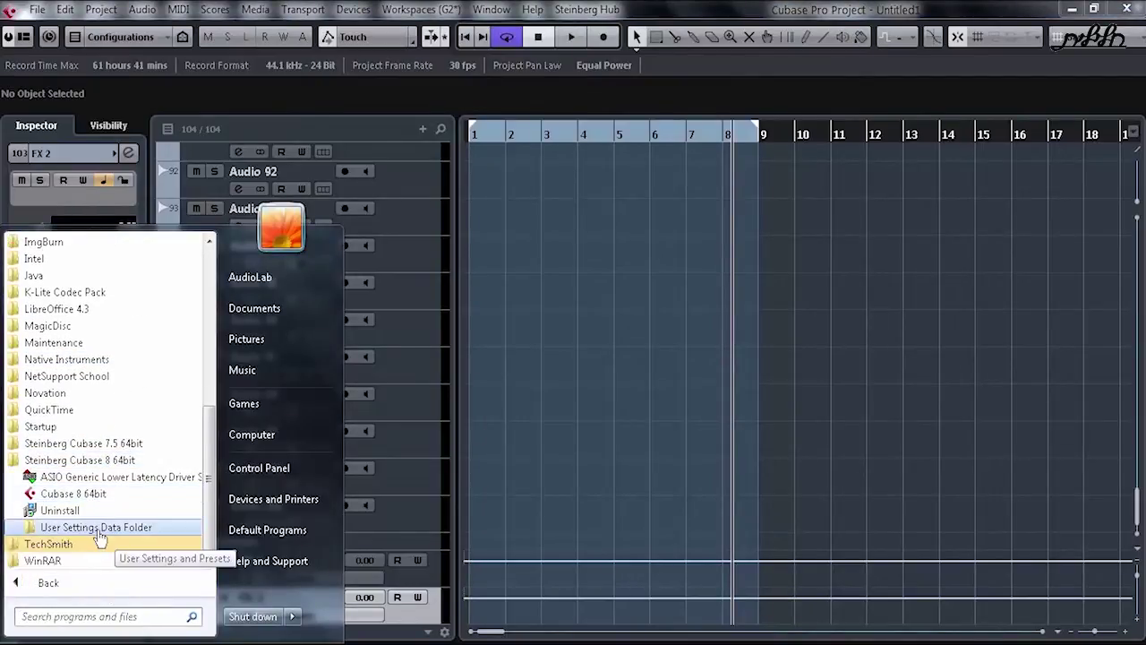
pyautogui.press('ctrl')
pyautogui.press('ctrl')
pyautogui.press('ctrl')
pyautogui.press('ctrl')
pyautogui.press('ctrl')
pyautogui.press('ctrl')
pyautogui.press('ctrl')
pyautogui.press('ctrl')
pyautogui.click(96, 527)
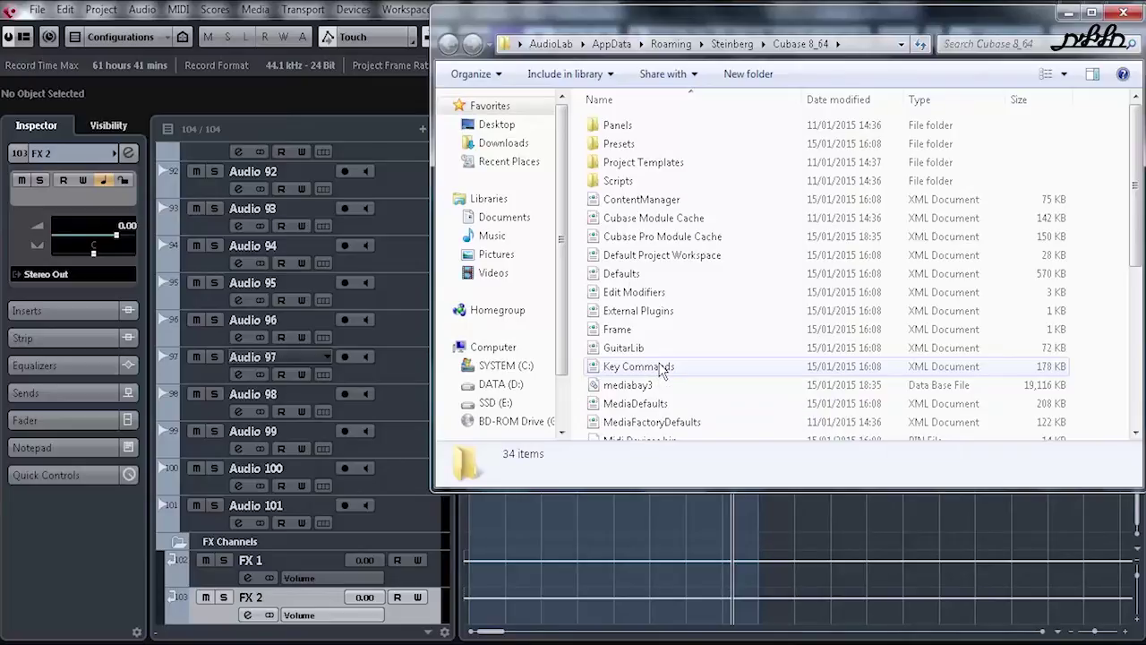
# Look through the Cubase 8_64 settings folder and the contents of its Project Templates subfolder
pyautogui.scroll(-5, 631, 161)
pyautogui.scroll(5, 640, 204)
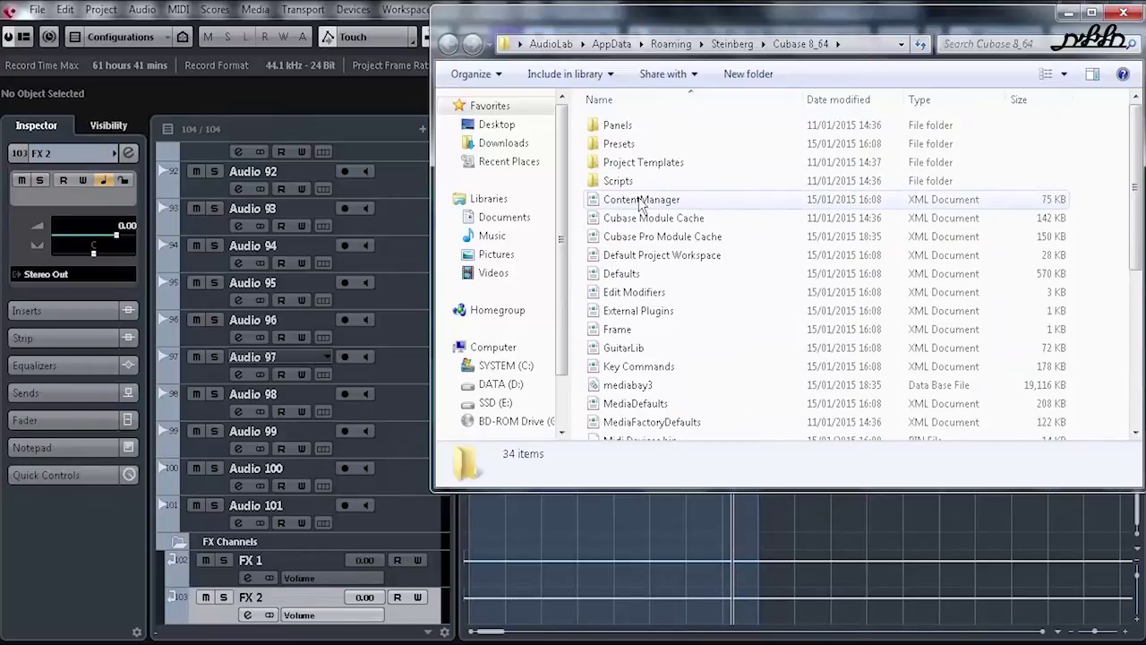
pyautogui.doubleClick(649, 162)
pyautogui.click(447, 48)
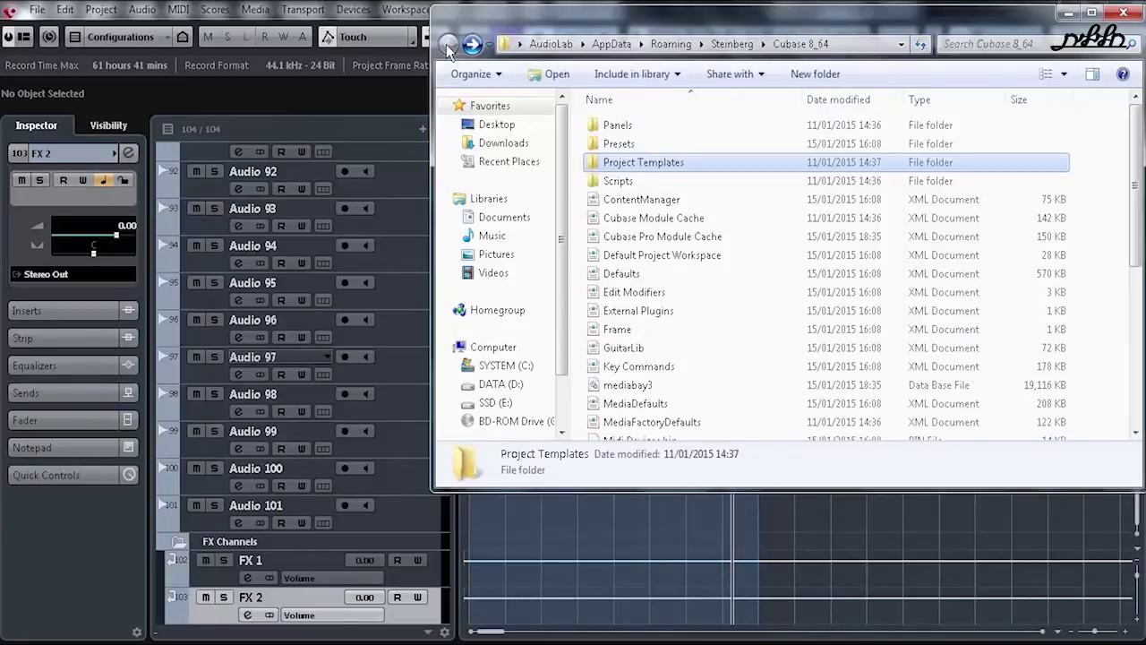
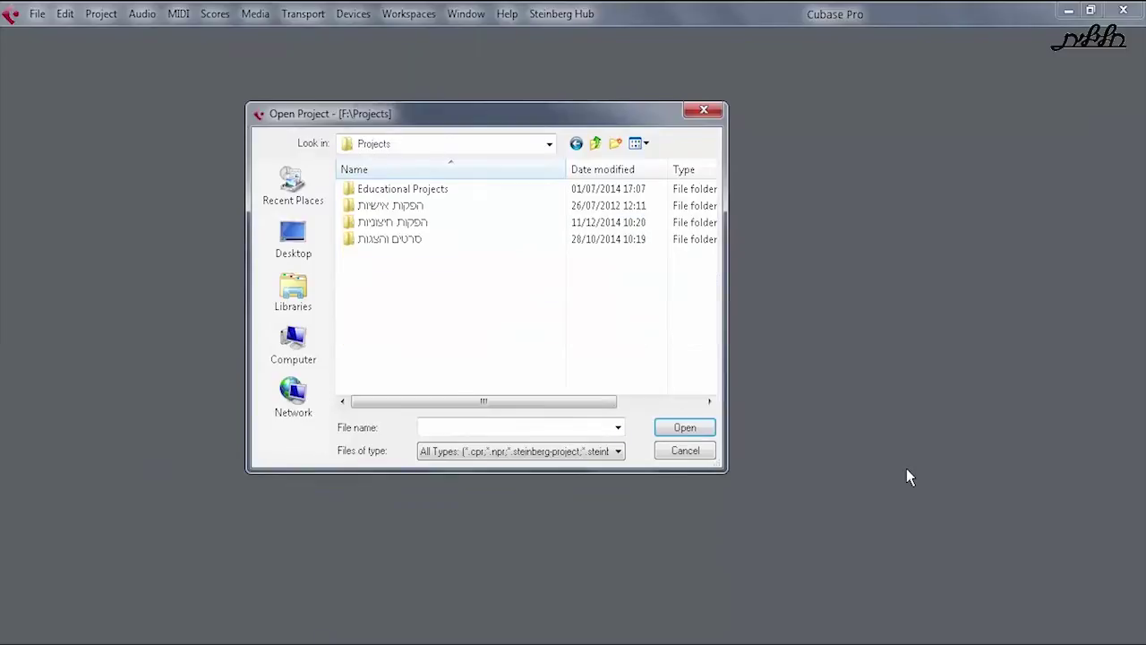
# Open the X-Game A project from the Educational Projects > Cubase > X-Game folder and dismiss the missing plug-in warnings
pyautogui.doubleClick(394, 189)
pyautogui.doubleClick(374, 189)
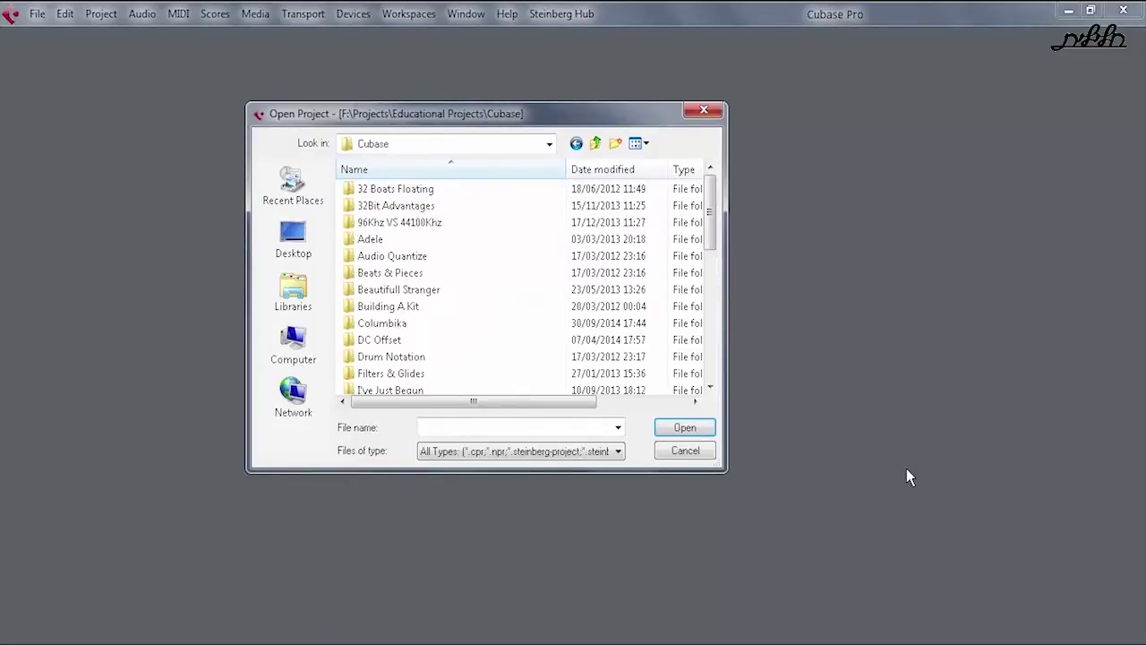
pyautogui.scroll(-5, 403, 340)
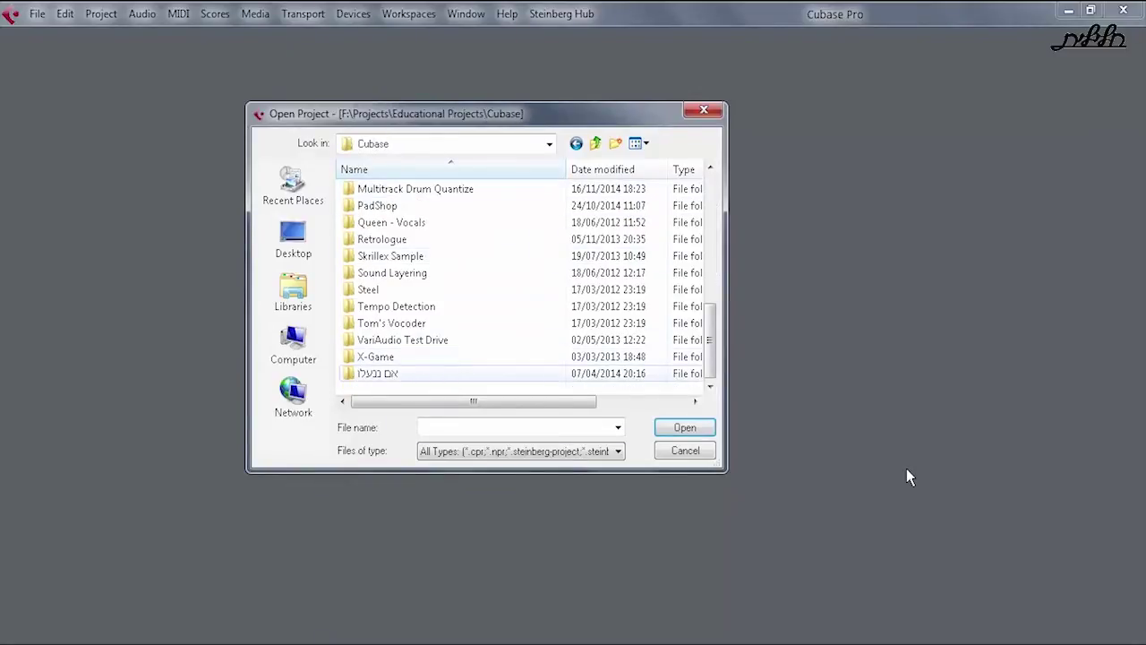
pyautogui.doubleClick(375, 356)
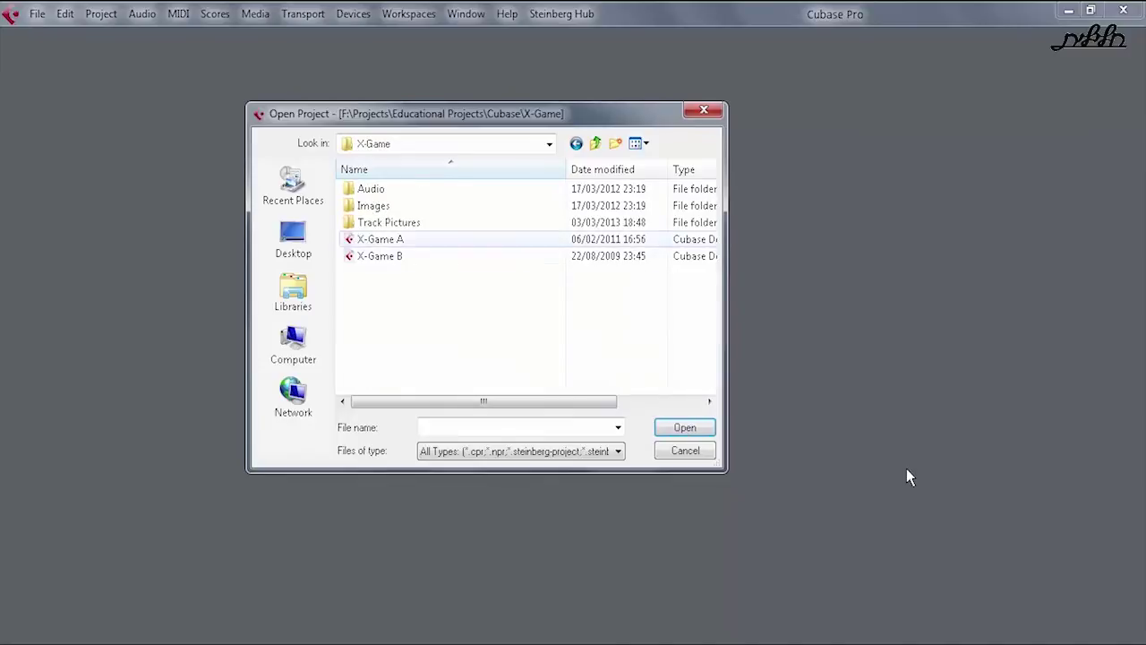
pyautogui.doubleClick(376, 233)
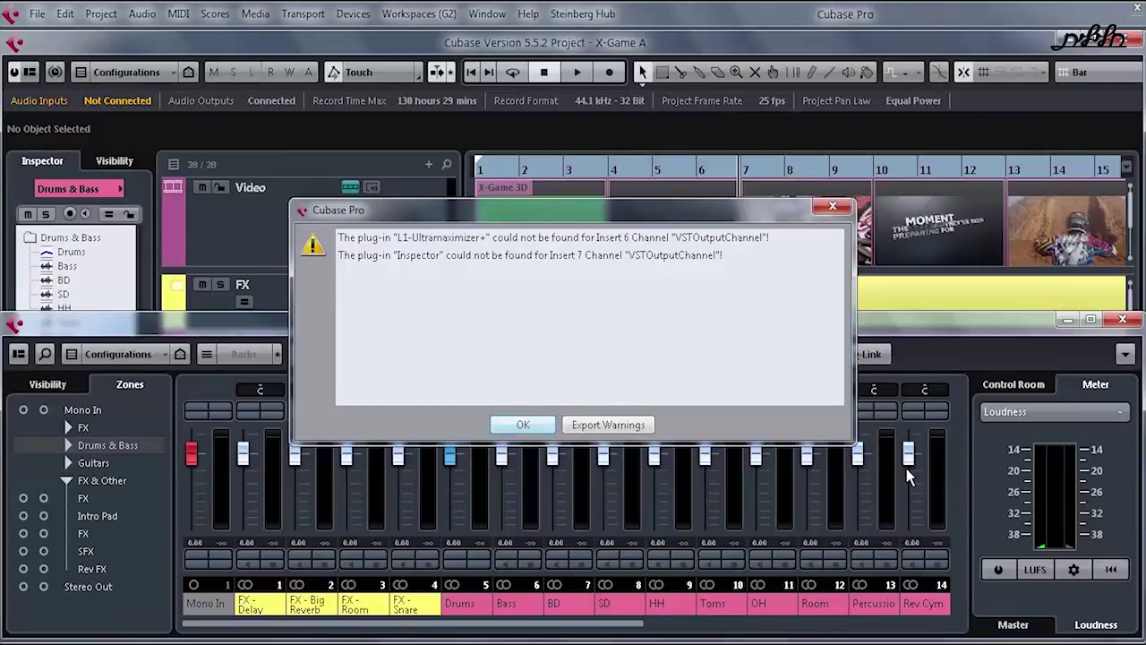
pyautogui.click(523, 424)
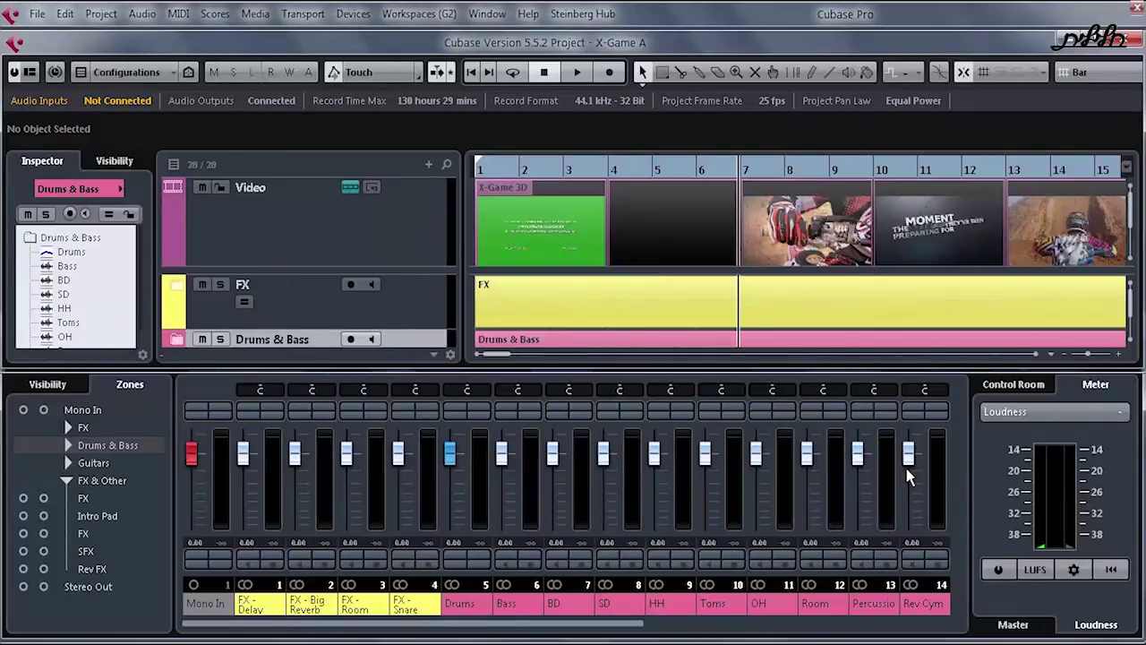
# Review the Video track's footage in the Video Player, and switch to the full-height project window to examine its tracks
pyautogui.click(304, 227)
pyautogui.press('F8')
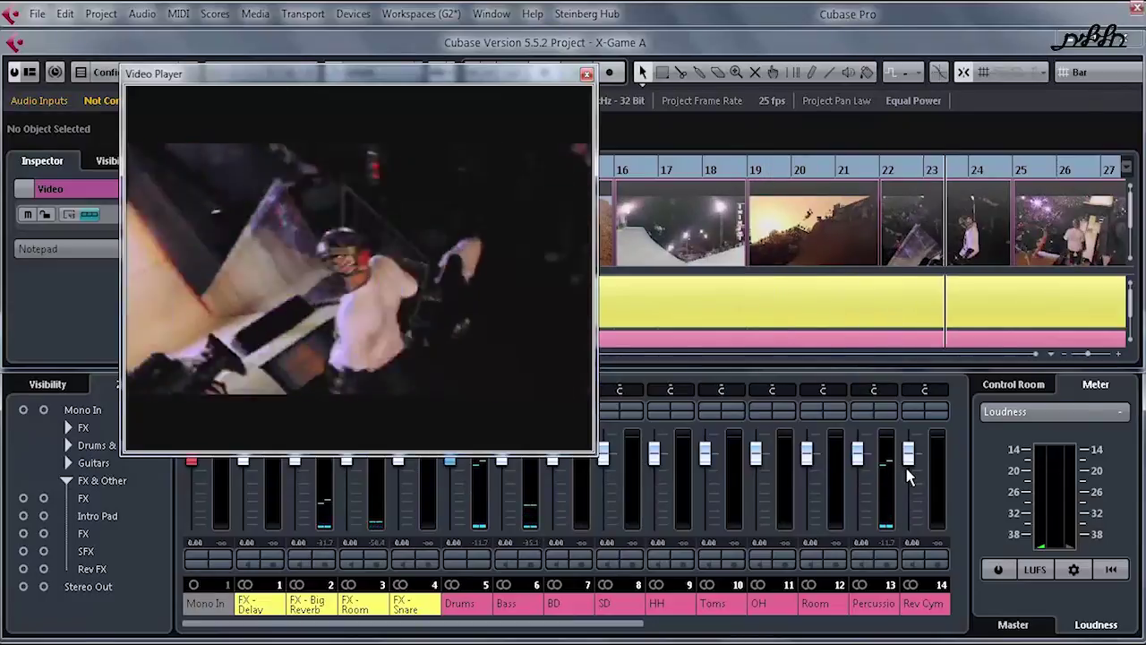
pyautogui.press('KP_Subtract')
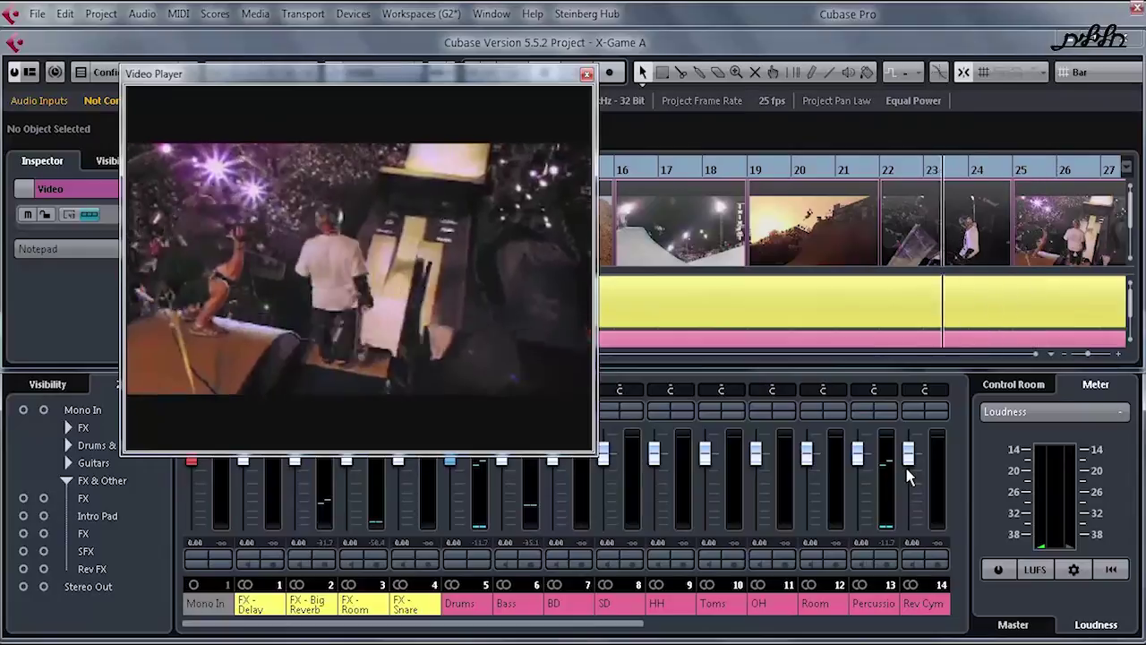
pyautogui.hotkey('ctrl', 'alt', 'e')
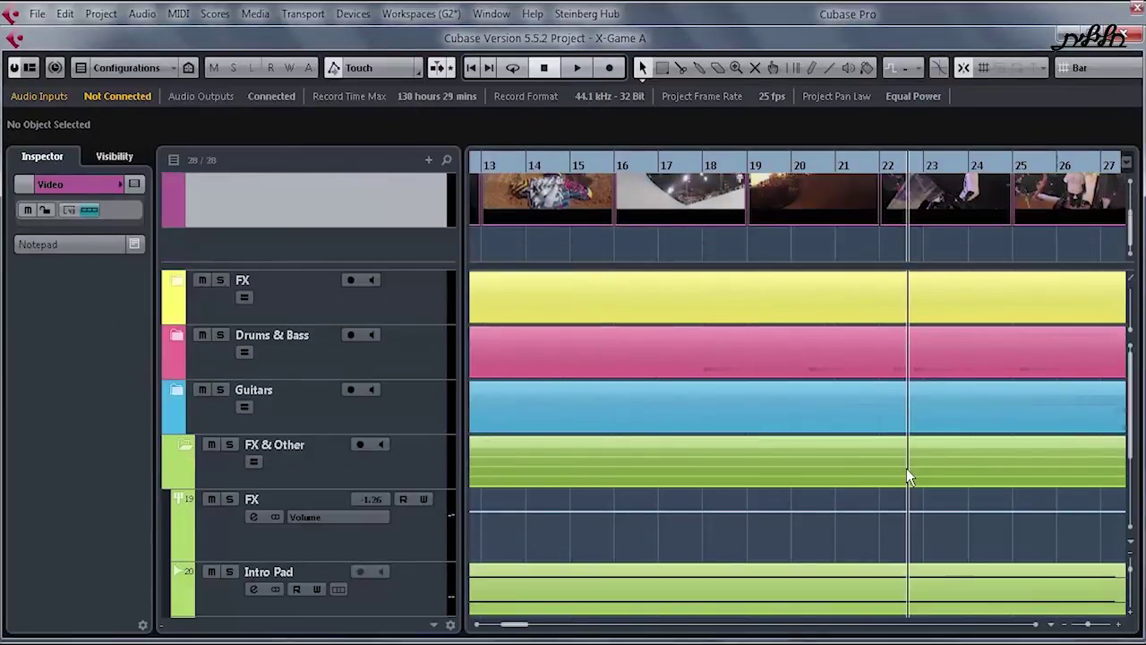
pyautogui.scroll(-3, 907, 477)
pyautogui.scroll(3, 907, 477)
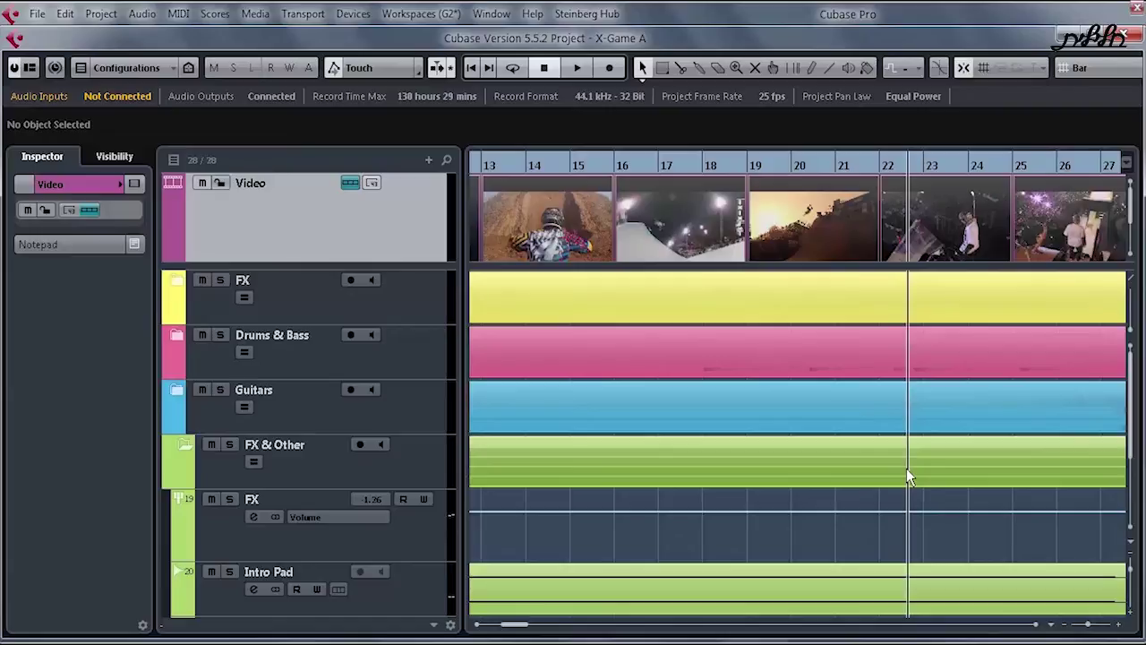
# Close the X-Game A project and create a new empty project in the proposed project folder
pyautogui.hotkey('ctrl', 'w')
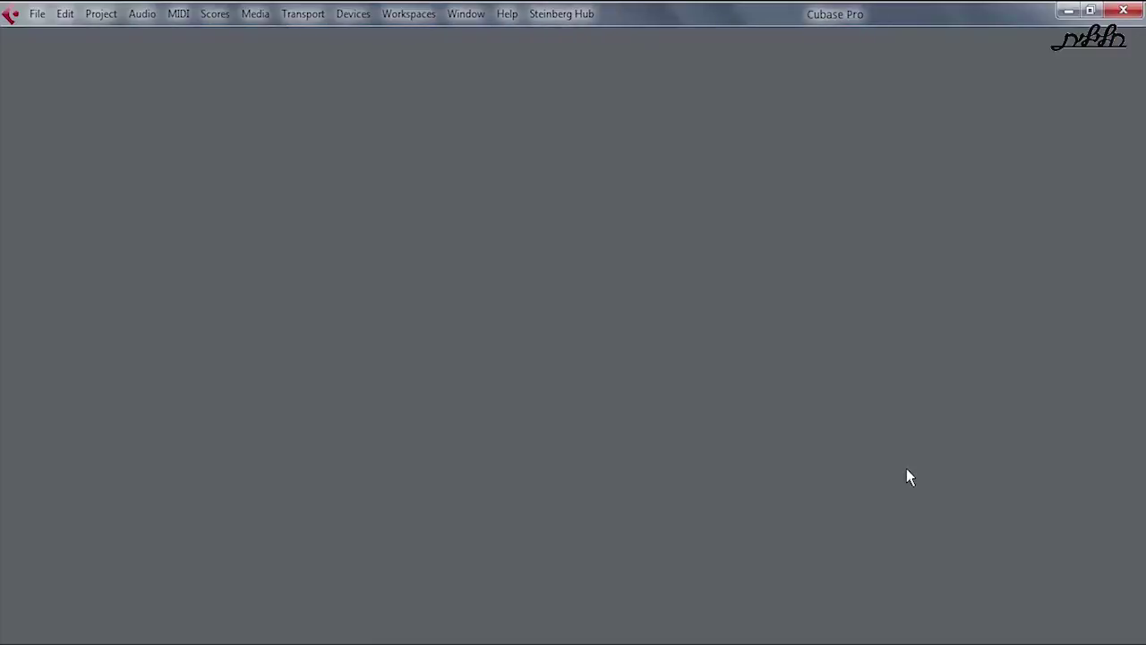
pyautogui.hotkey('alt', 'f')
pyautogui.press('Return')
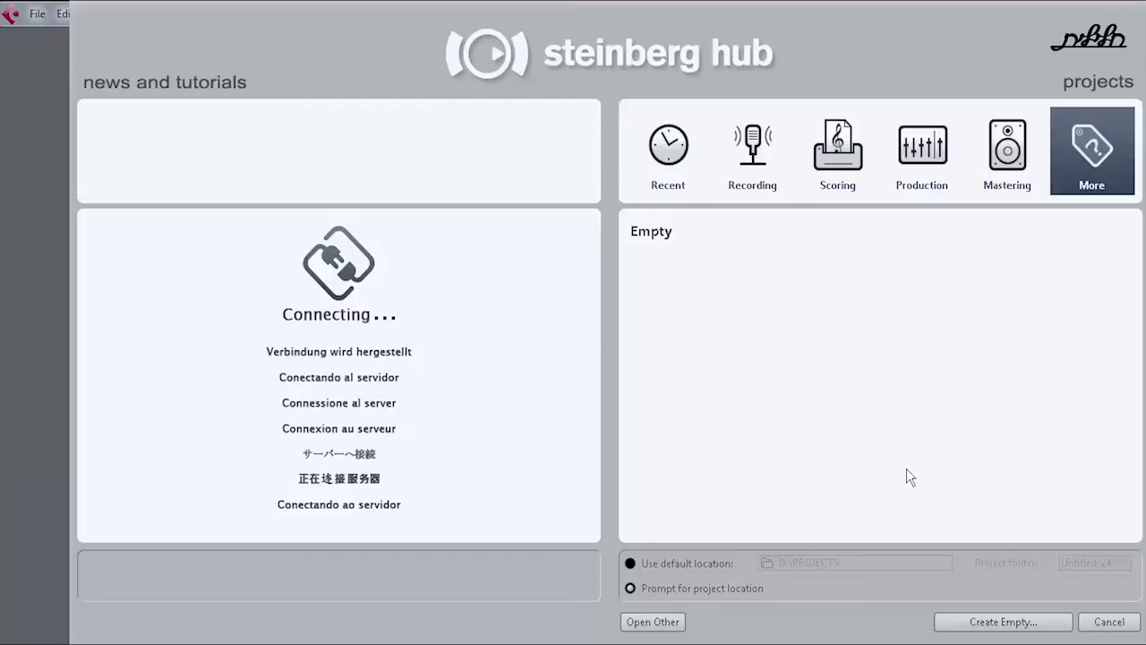
pyautogui.press('Return')
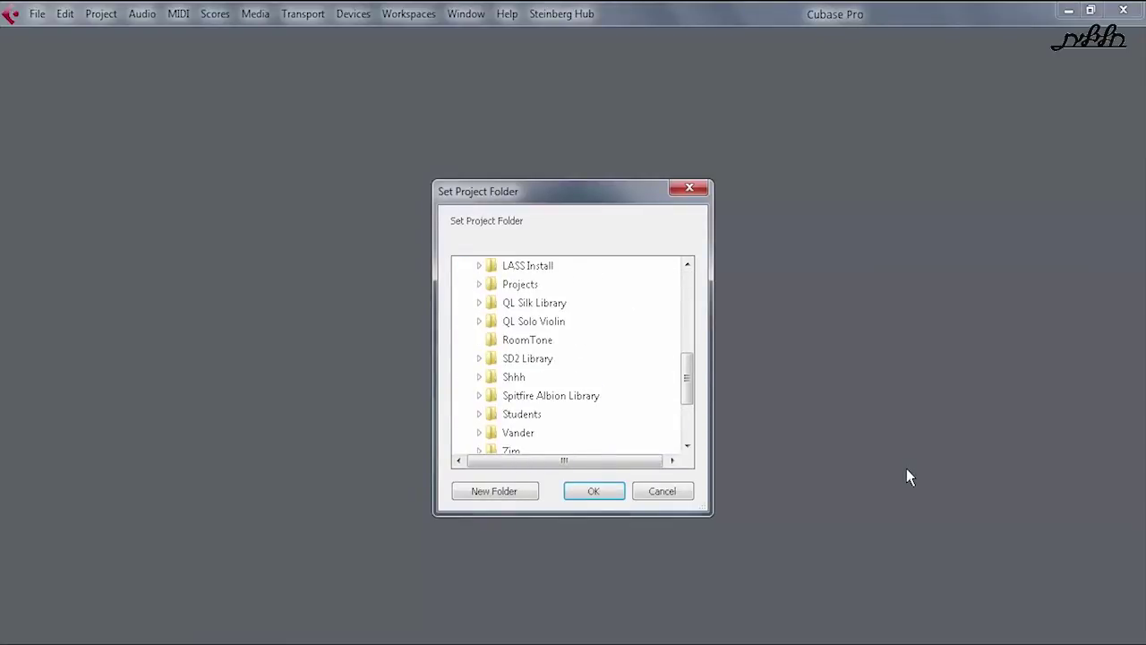
pyautogui.press('Return')
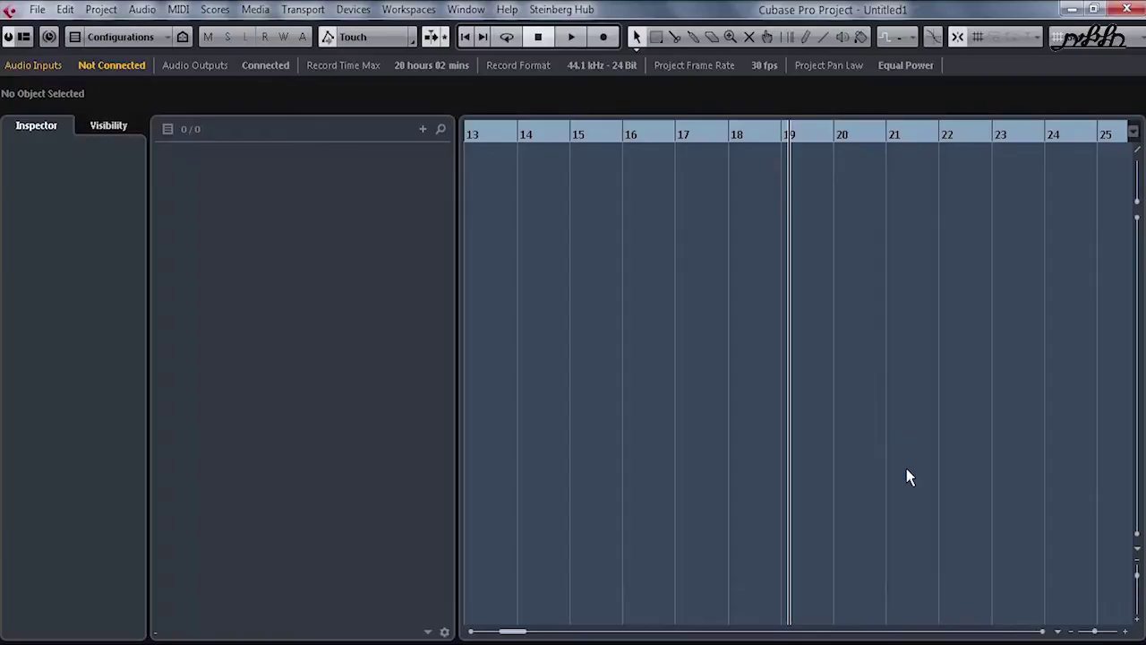
# Turn on the metronome click and briefly play the empty project to hear it
pyautogui.press('c')
pyautogui.press('space')
pyautogui.press('space')
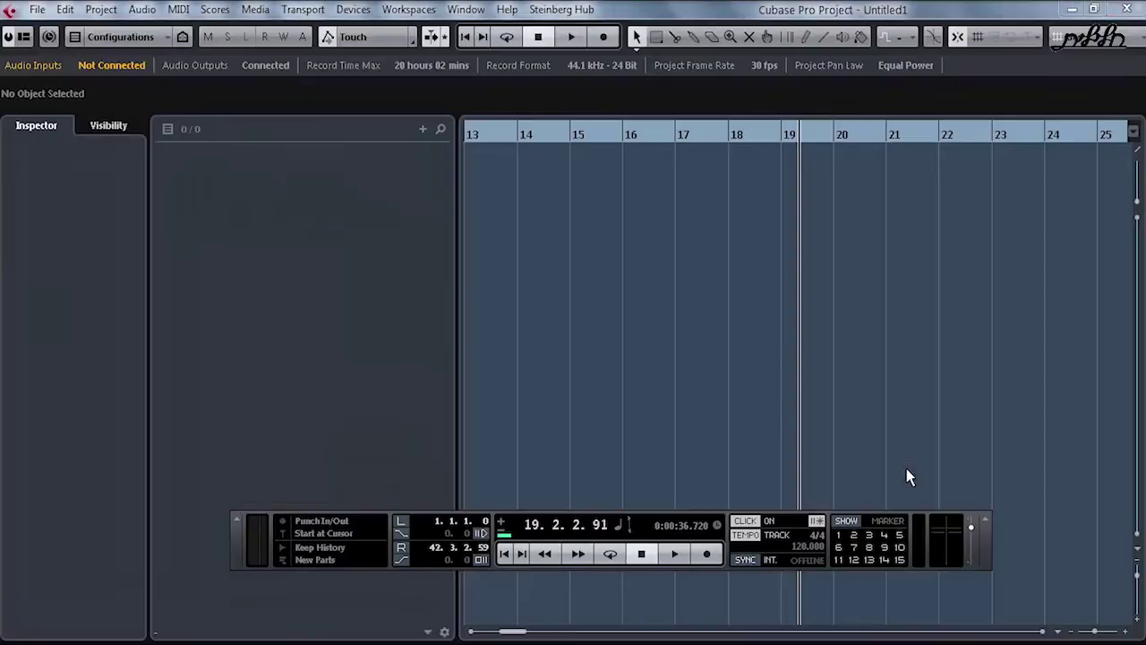
# Show the MediaBay without the Transport panel, and filter the results to audio files in Drum&Perc, sub category Beats
pyautogui.press('F5')
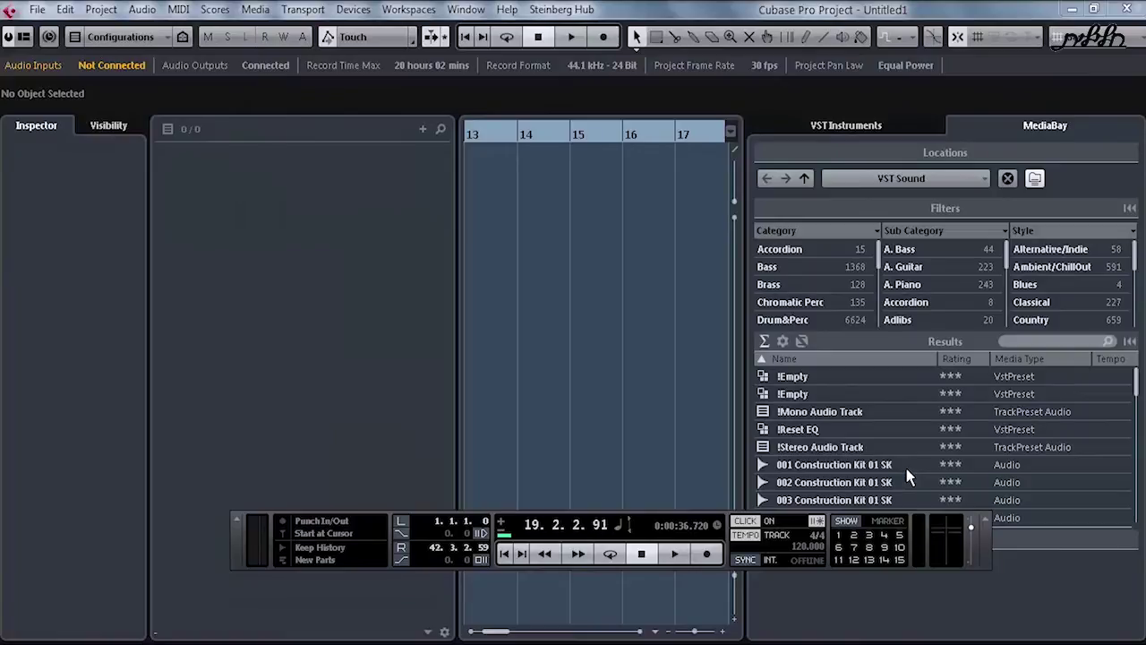
pyautogui.press('F2')
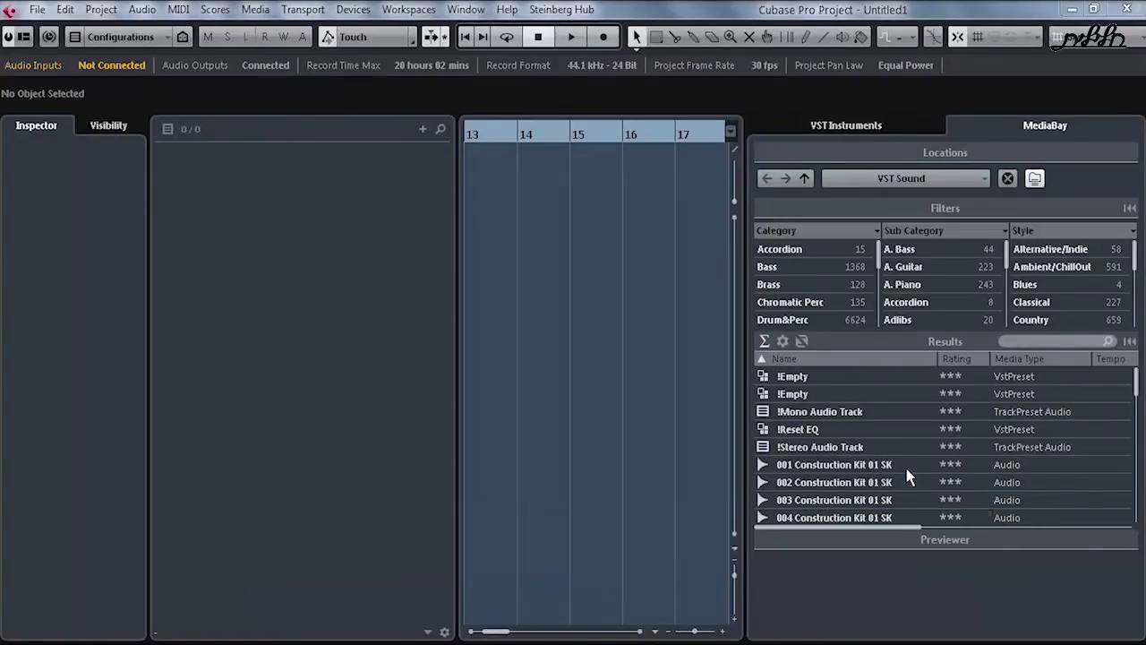
pyautogui.press('Return')
pyautogui.press('Down')
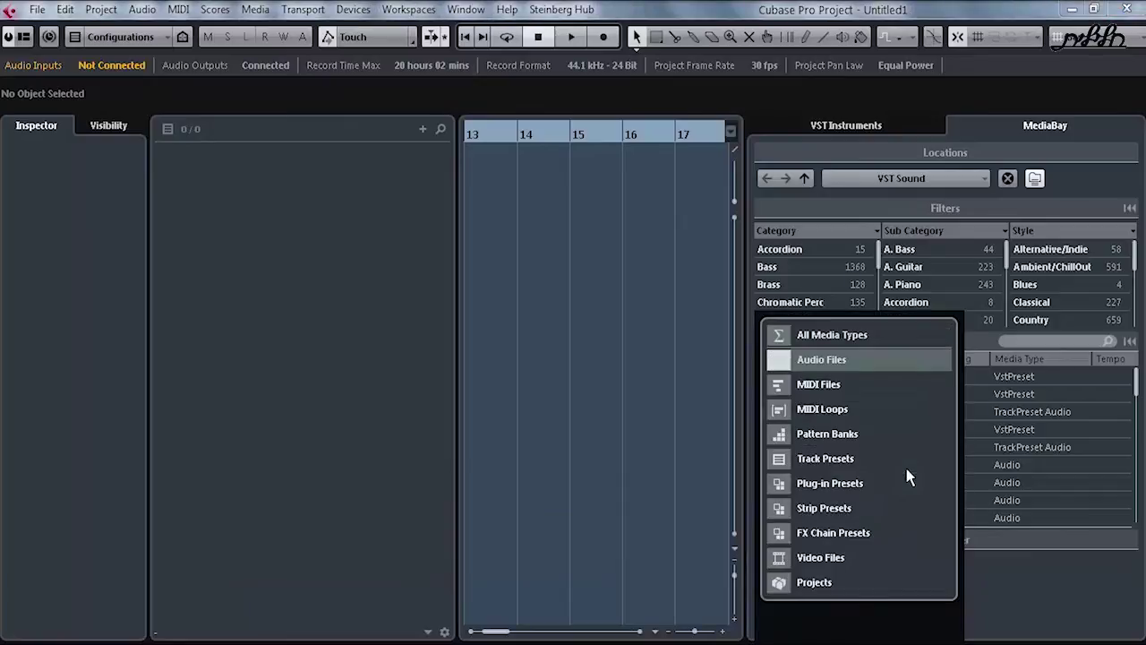
pyautogui.press('Return')
pyautogui.press('Down')
pyautogui.press('Down')
pyautogui.press('Down')
pyautogui.press('Down')
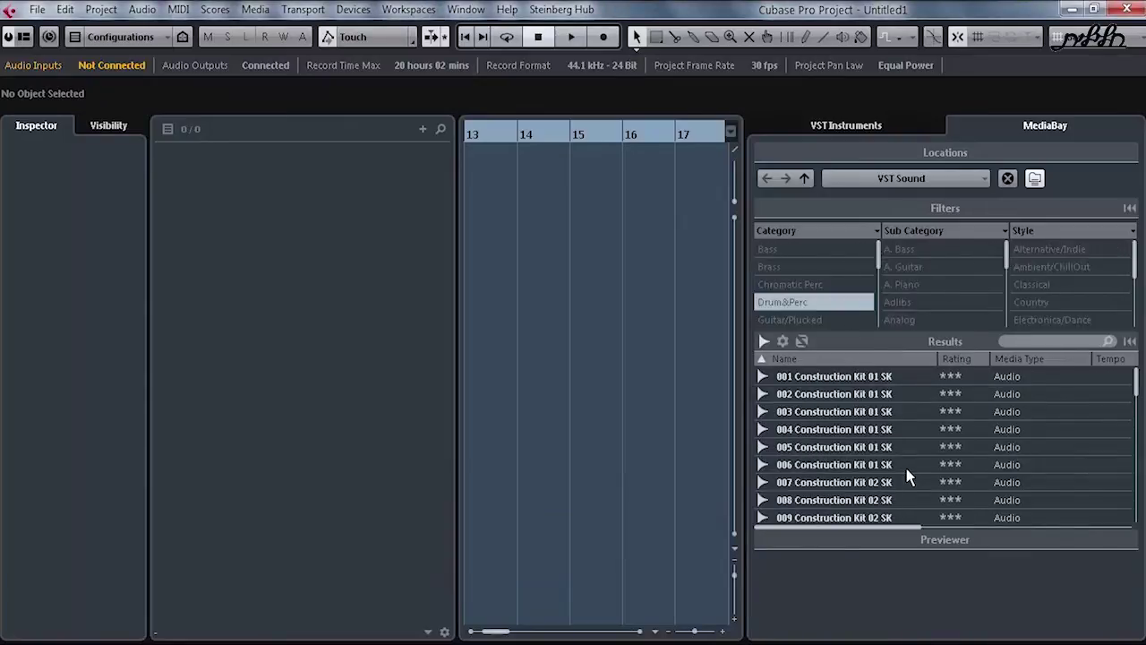
pyautogui.press('Right')
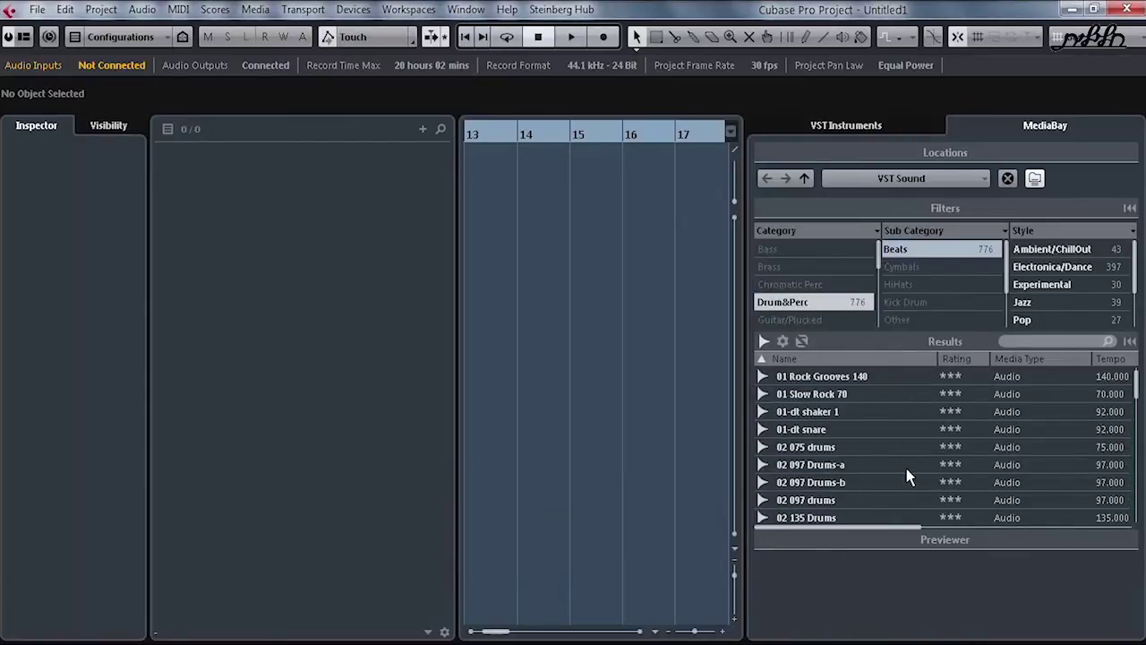
# Preview several drum beats in the MediaBay results and insert the 03 100bpm loop into the project
pyautogui.click(909, 477)
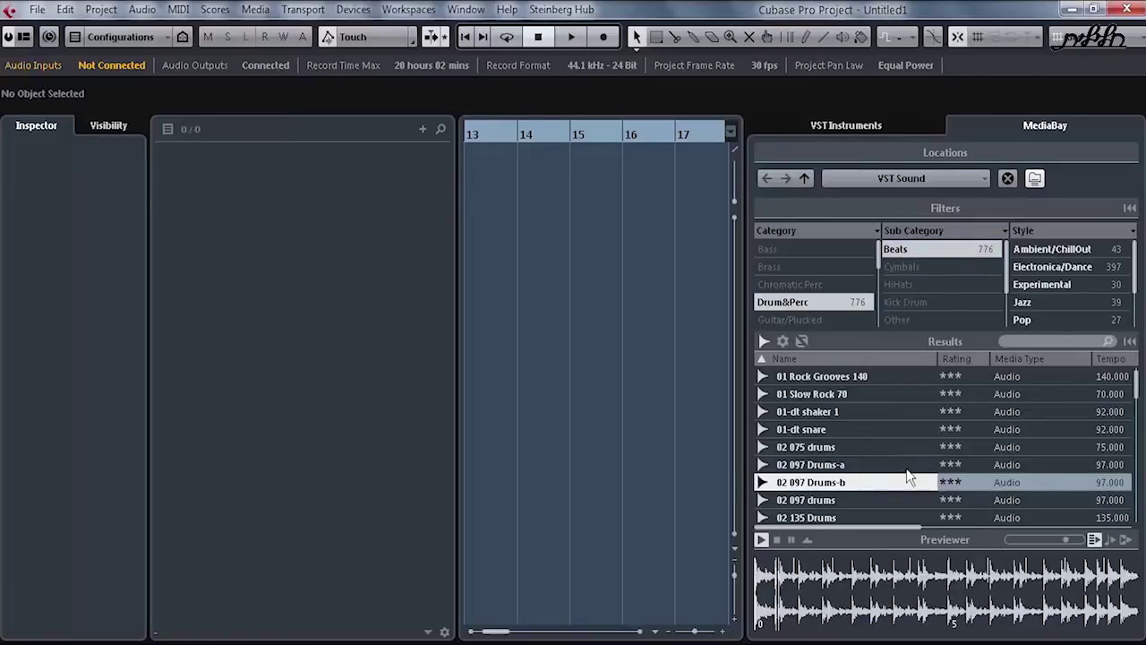
pyautogui.scroll(-3, 909, 478)
pyautogui.click(908, 469)
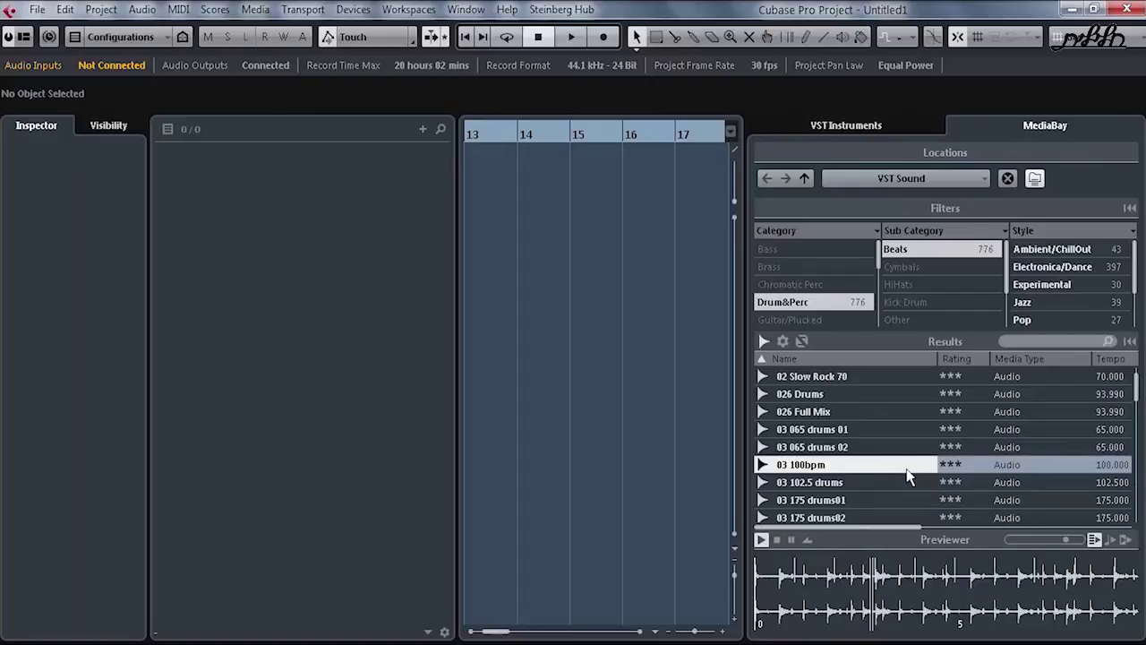
pyautogui.doubleClick(907, 476)
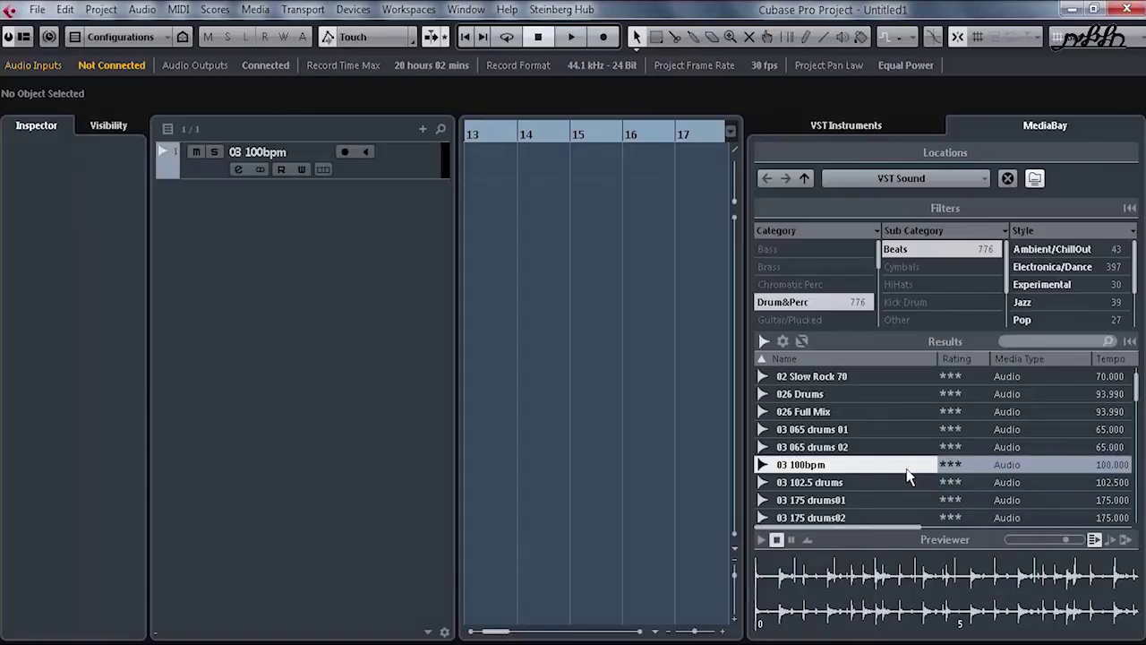
# Hide the MediaBay, return to the project start and set the locators around the 03 100bpm event
pyautogui.hotkey('ctrl', 'alt', 'r')
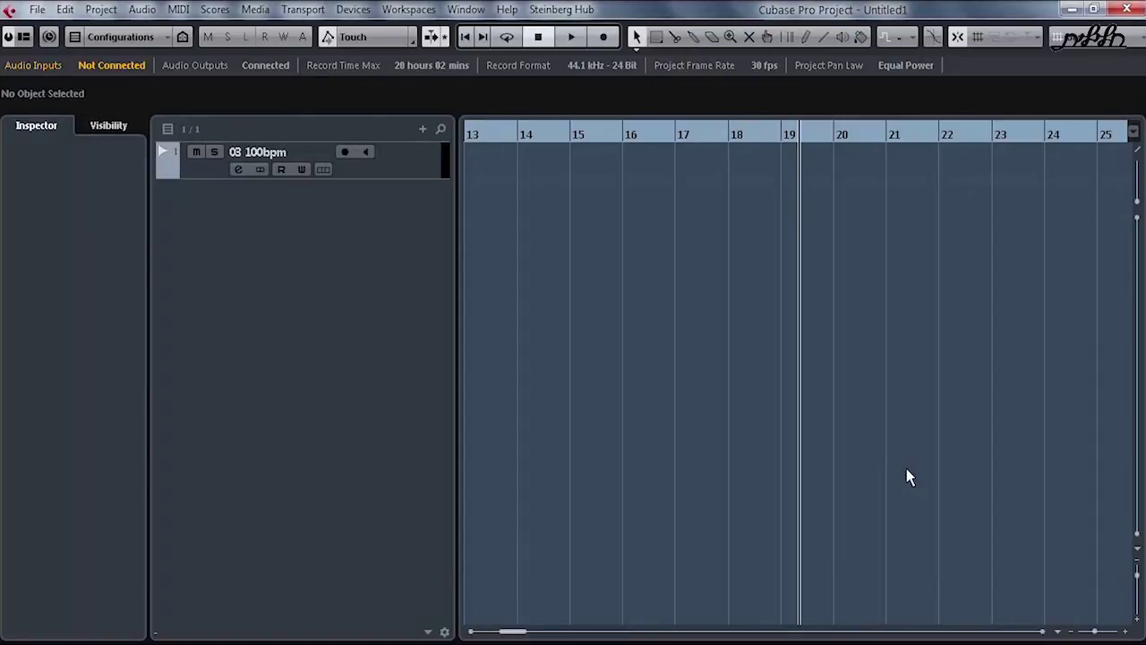
pyautogui.press('Home')
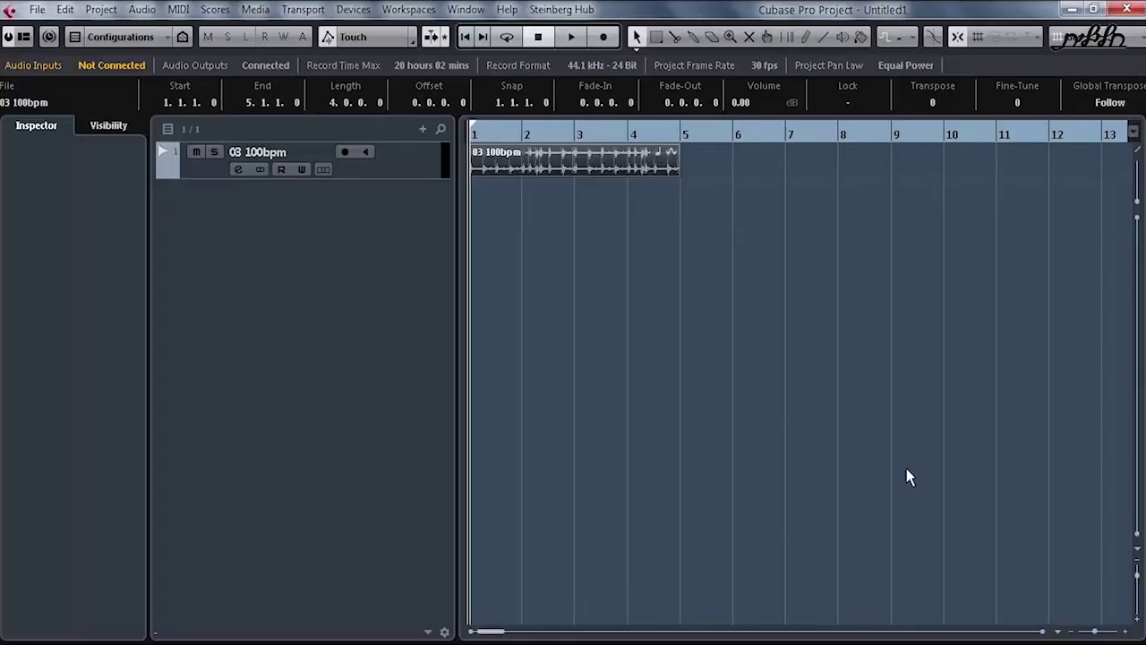
pyautogui.press('p')
# Show the Transport panel and set a fixed project tempo of 100 BPM
pyautogui.press('F2')
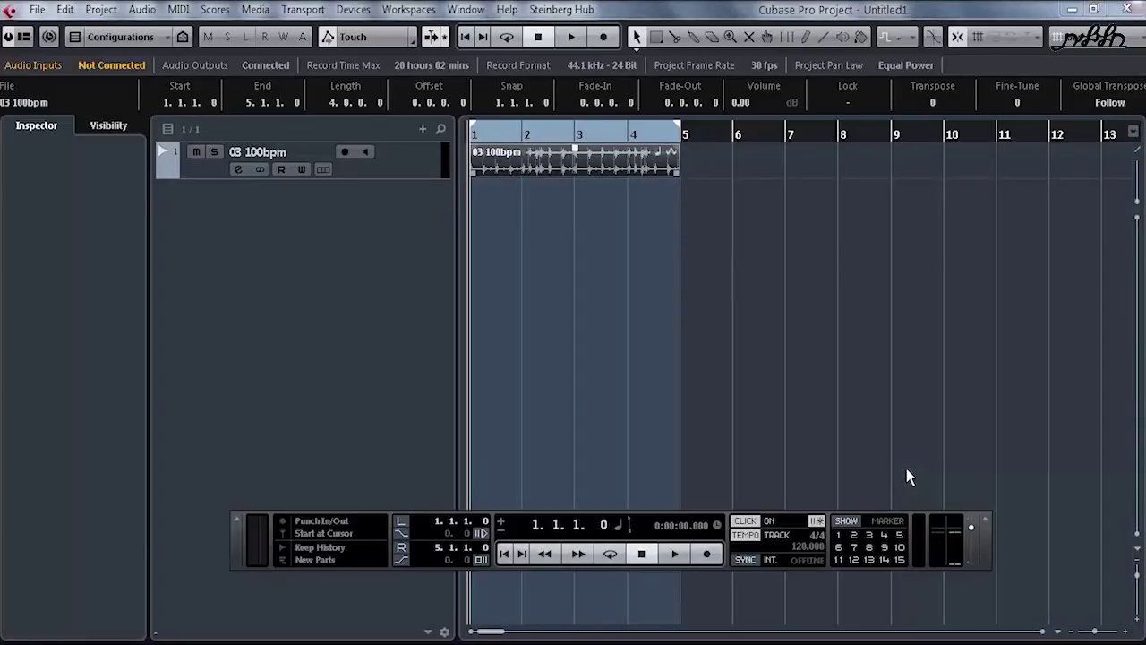
pyautogui.write('t')
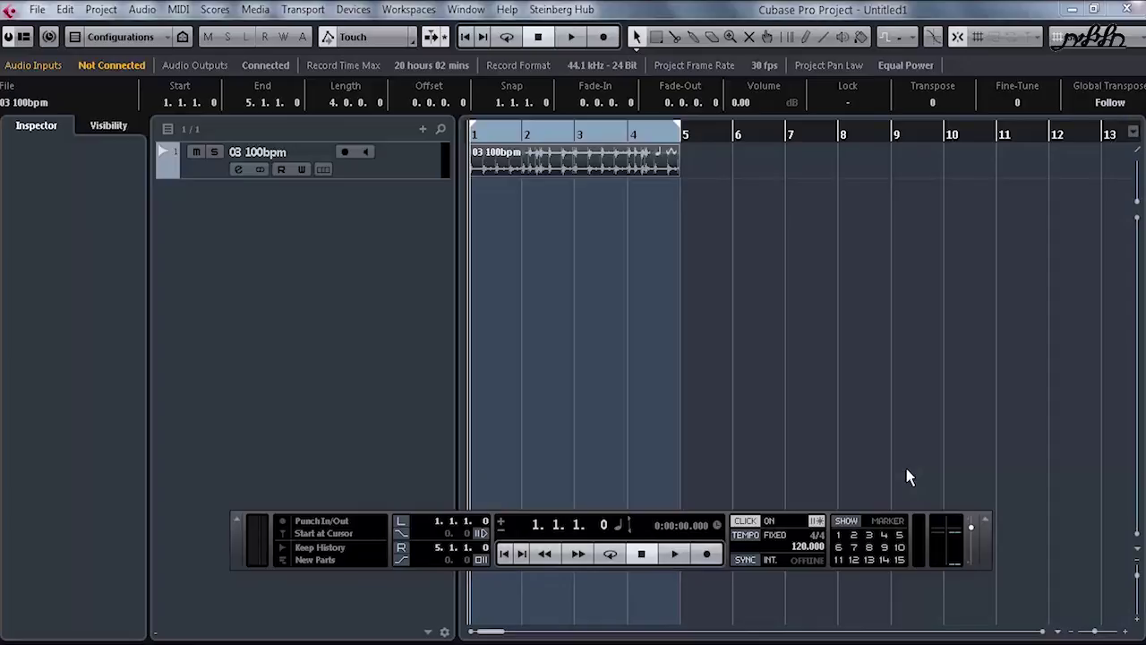
pyautogui.write('100')
pyautogui.press('Return')
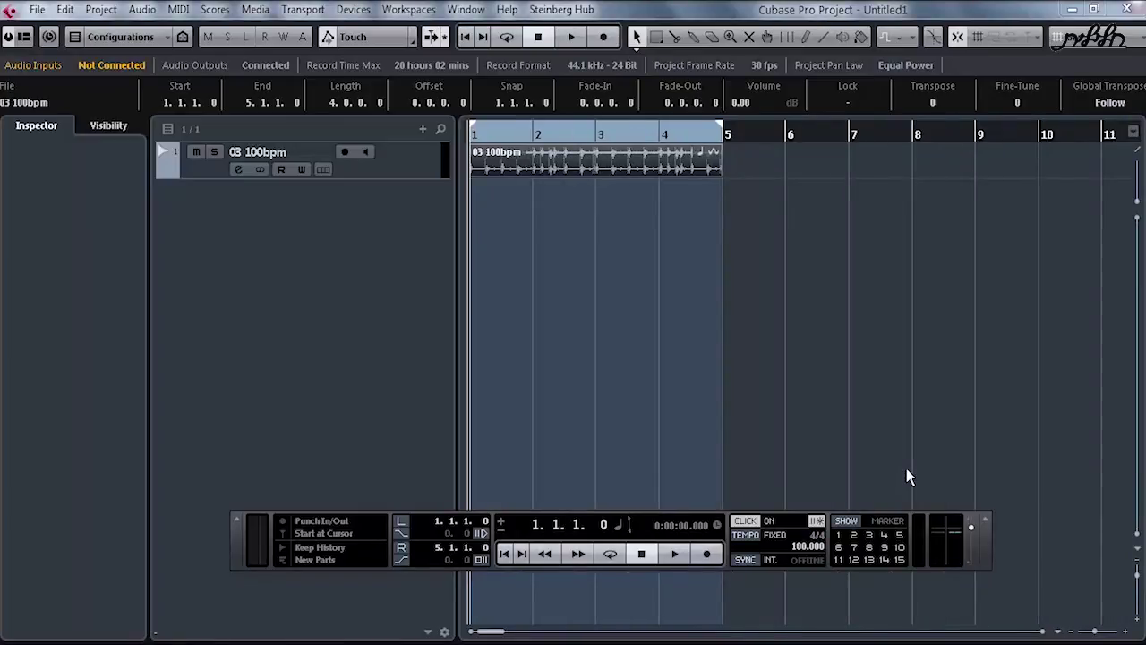
# Play the drum loop with cycle turned on and the metronome click turned off
pyautogui.press('space')
pyautogui.press('/')
pyautogui.press('c')
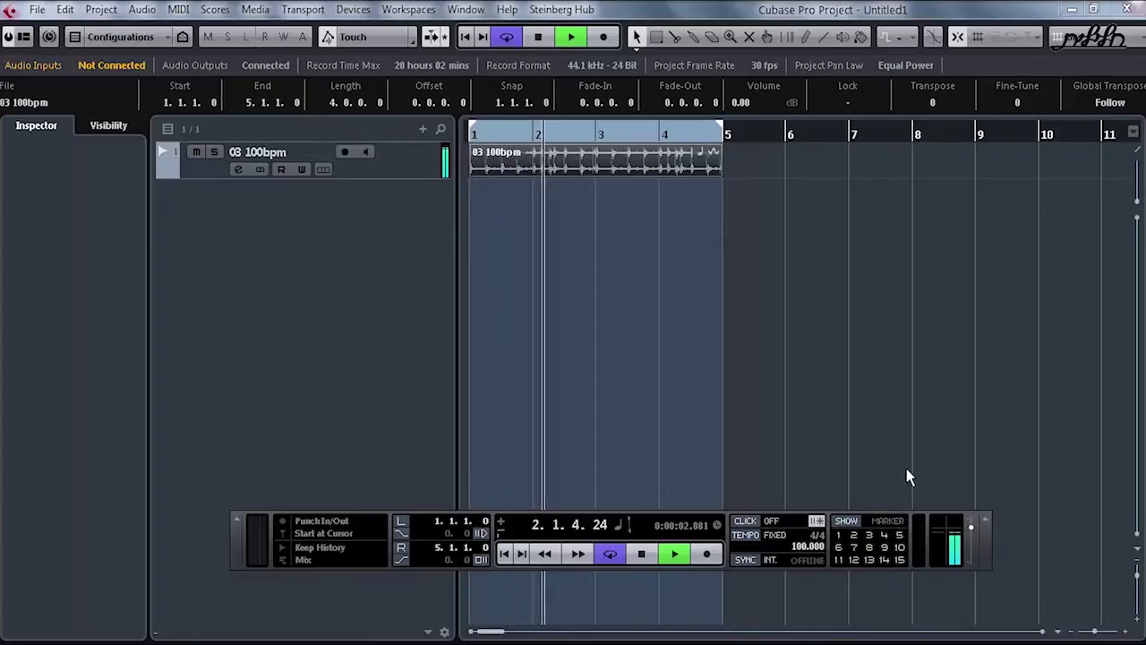
# Color the 03 100bpm track blue-violet
pyautogui.keyDown('ctrl'); pyautogui.click(170, 163); pyautogui.keyUp('ctrl')
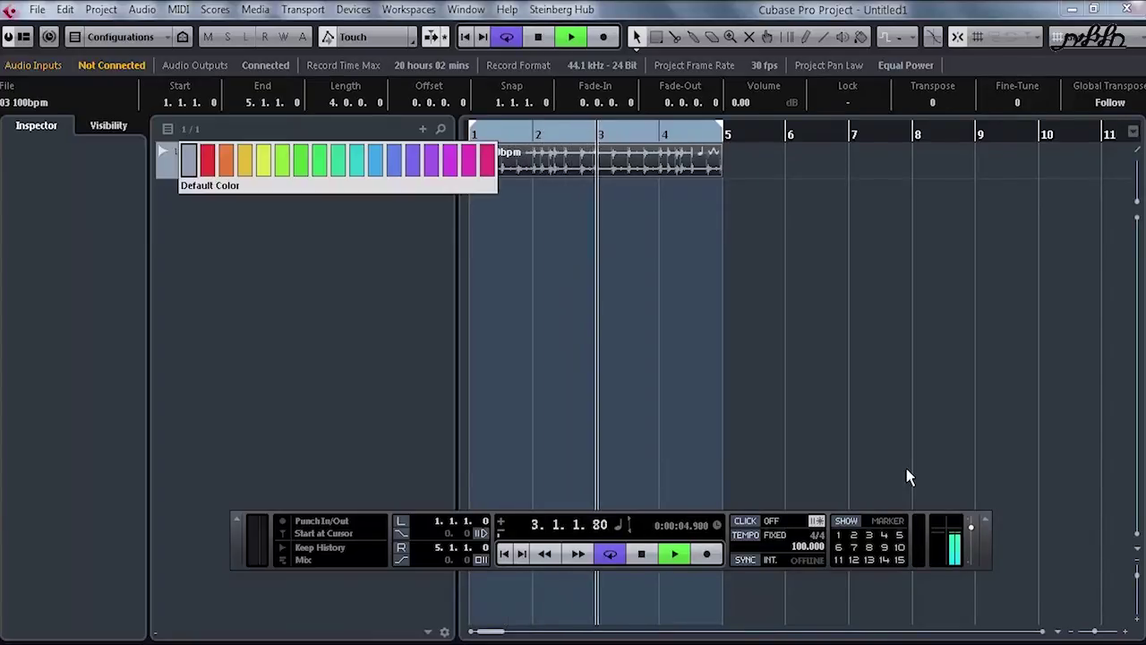
pyautogui.click(413, 161)
pyautogui.click(413, 161)
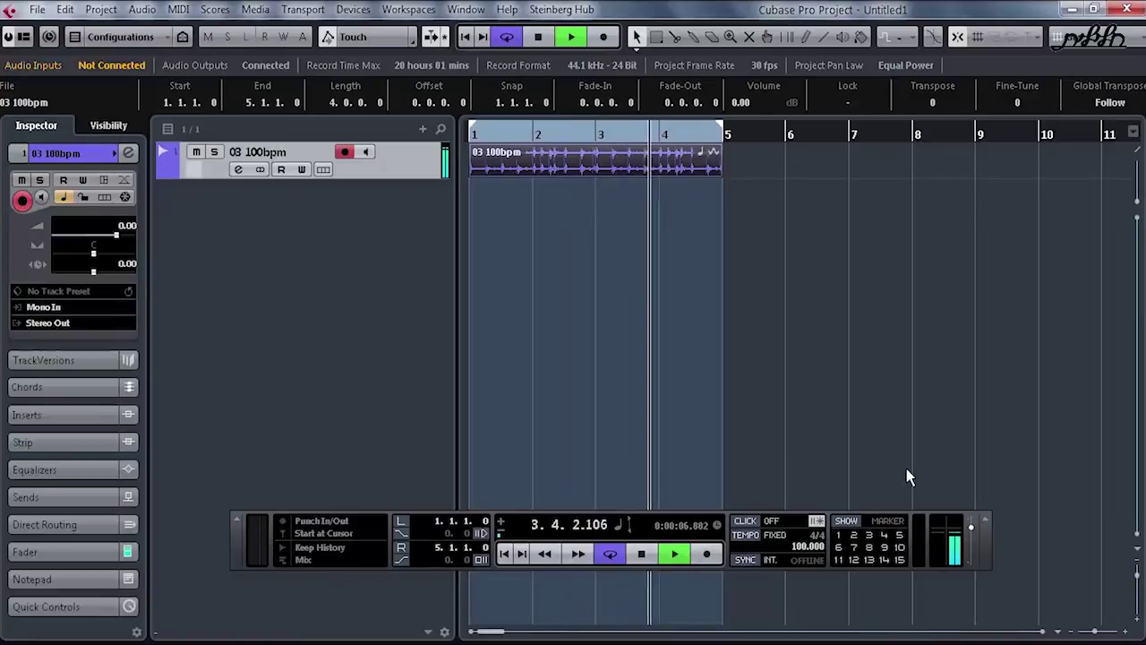
# Assign a drum kit picture to the 03 100bpm track and rename the track Drums
pyautogui.doubleClick(194, 169)
pyautogui.doubleClick(354, 295)
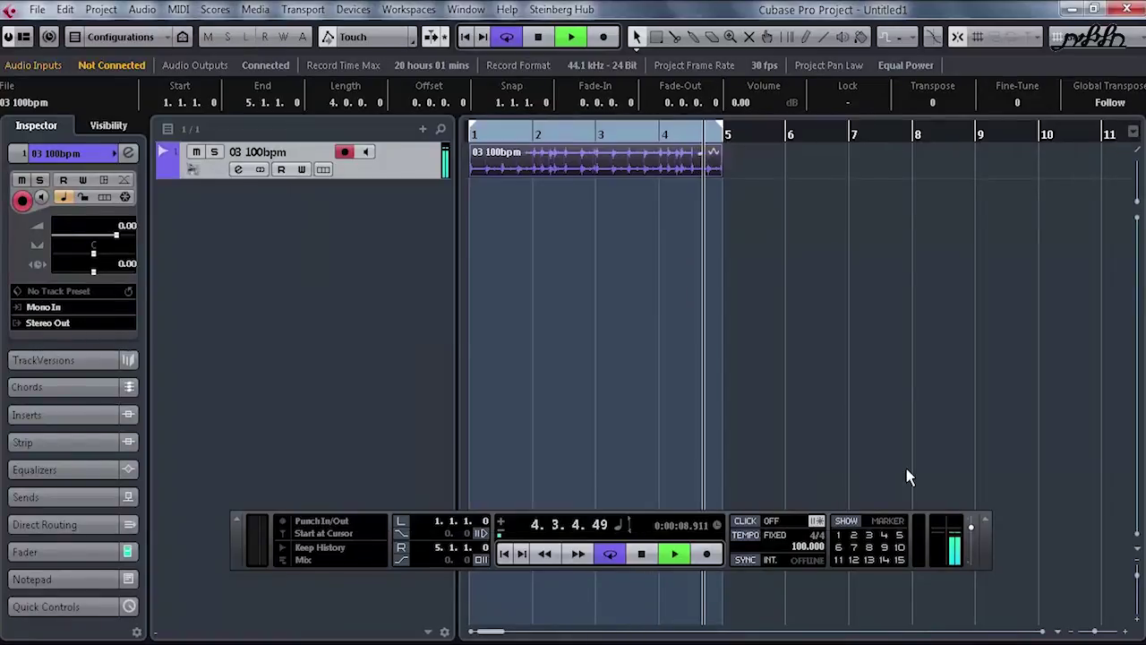
pyautogui.doubleClick(268, 151)
pyautogui.write('Drums')
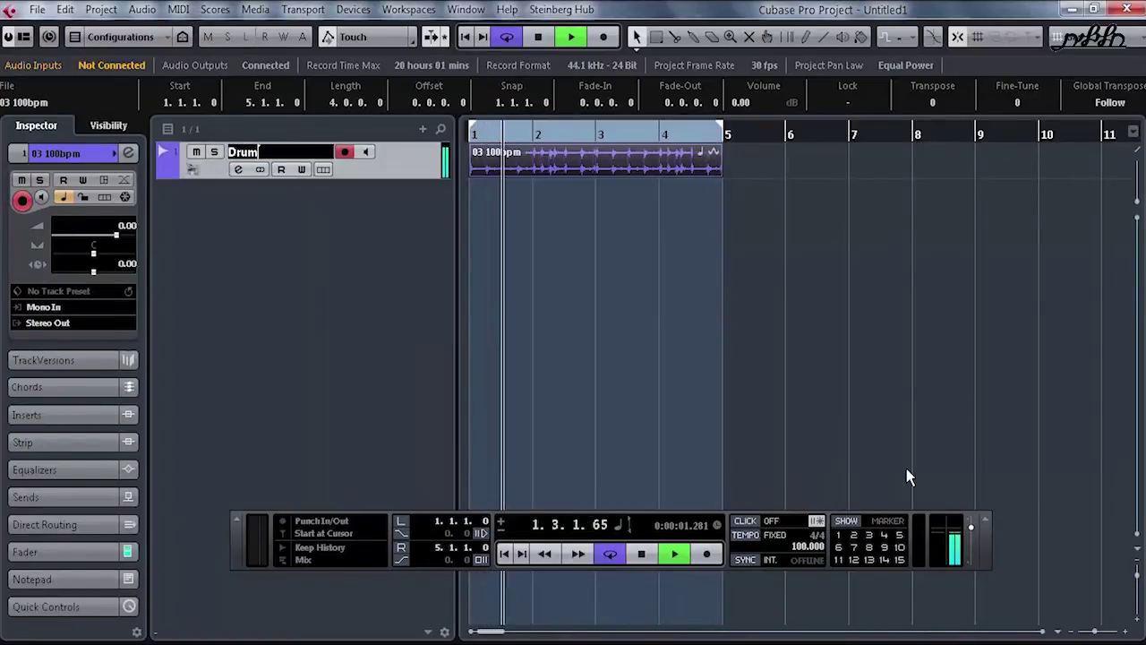
pyautogui.press('Return')
# Enlarge the Drums track's height by several stages and stop playback
pyautogui.hotkey('shift', 'h')
pyautogui.hotkey('shift', 'h')
pyautogui.hotkey('shift', 'h')
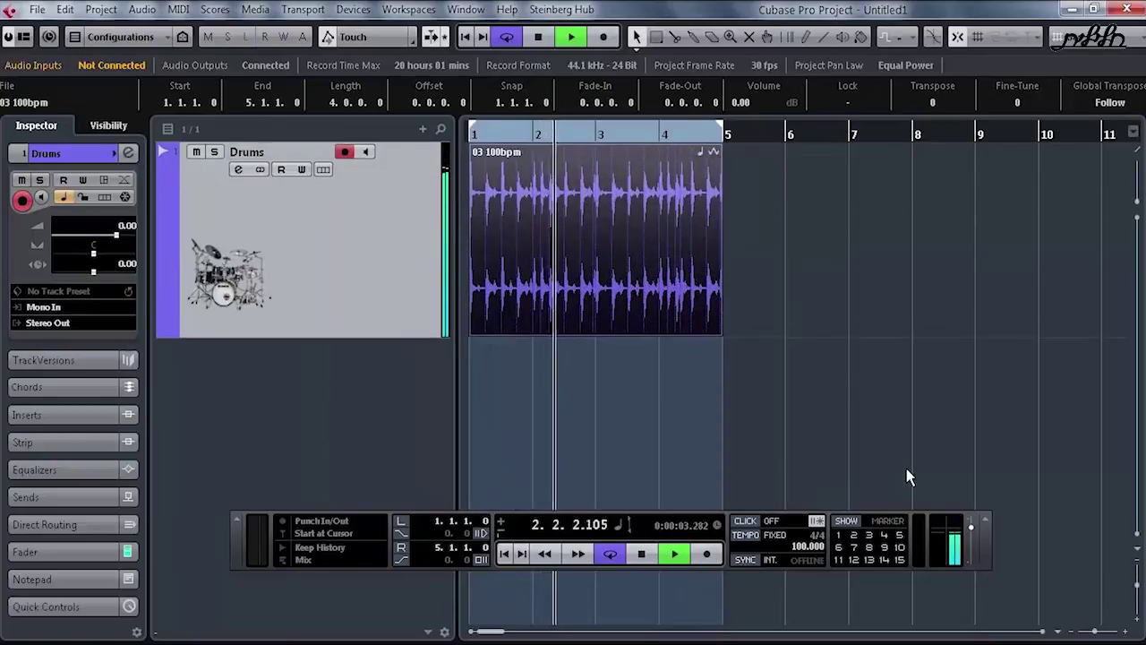
pyautogui.hotkey('shift', 'h')
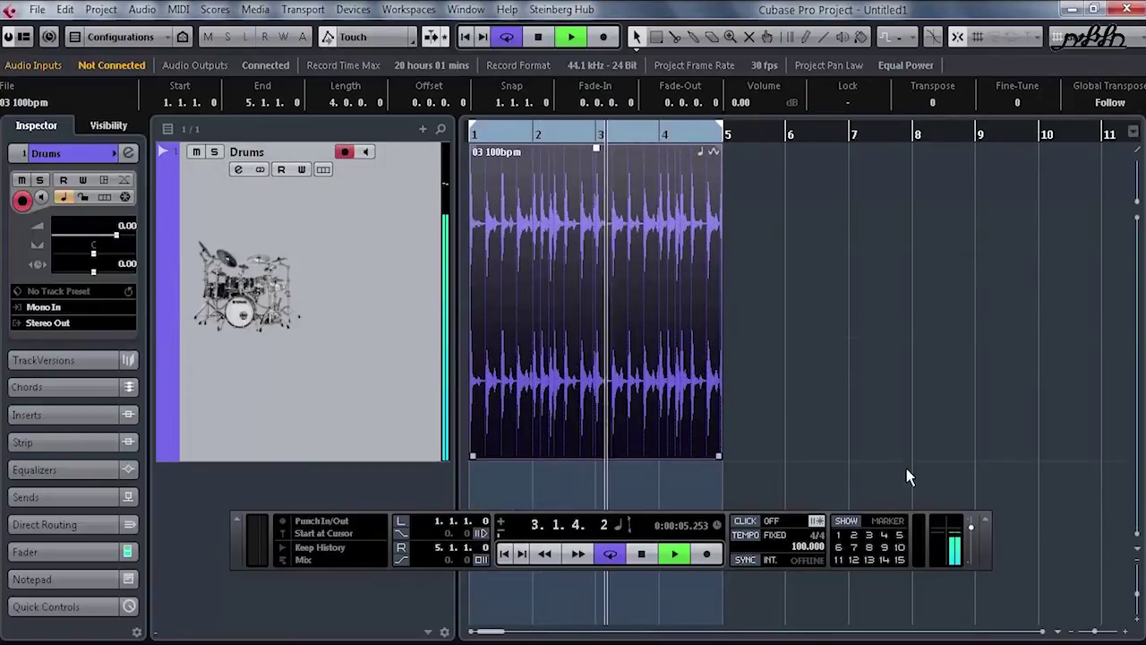
pyautogui.press('space')
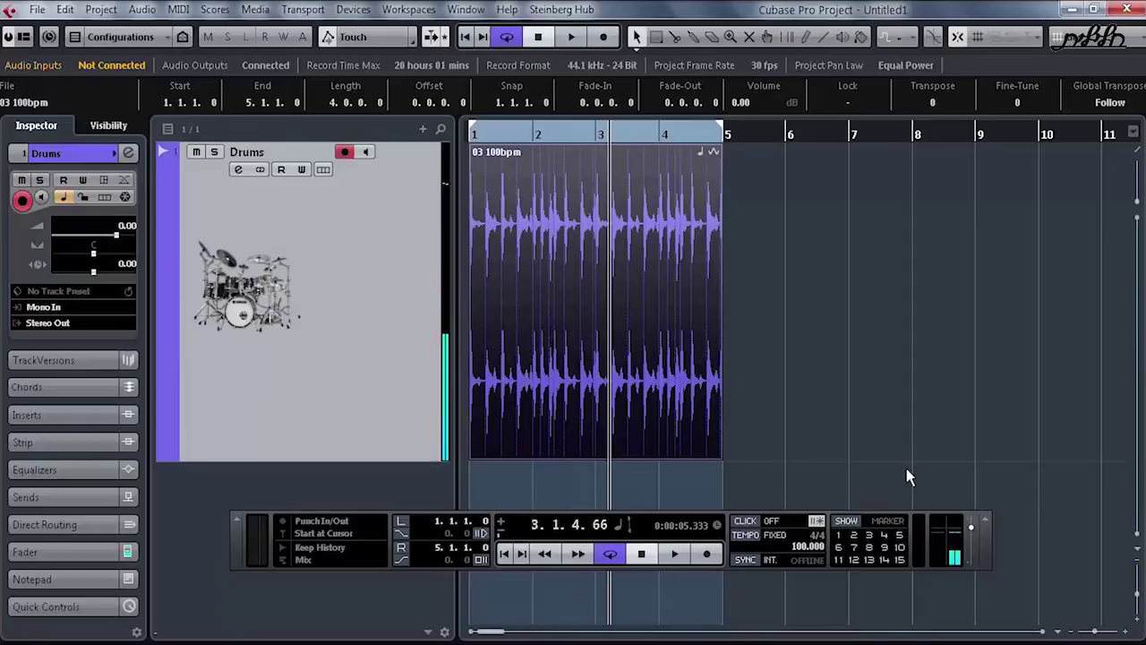
# Open the channel settings for Drums and expand its Inserts section in the Inspector
pyautogui.press('e')
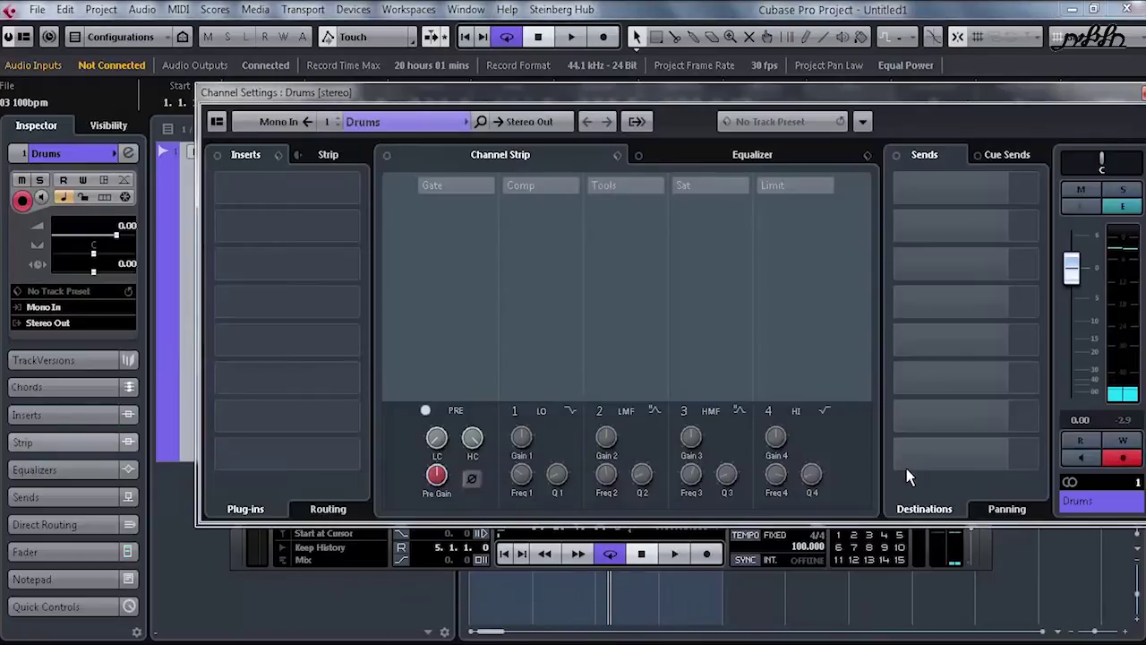
pyautogui.click(59, 386)
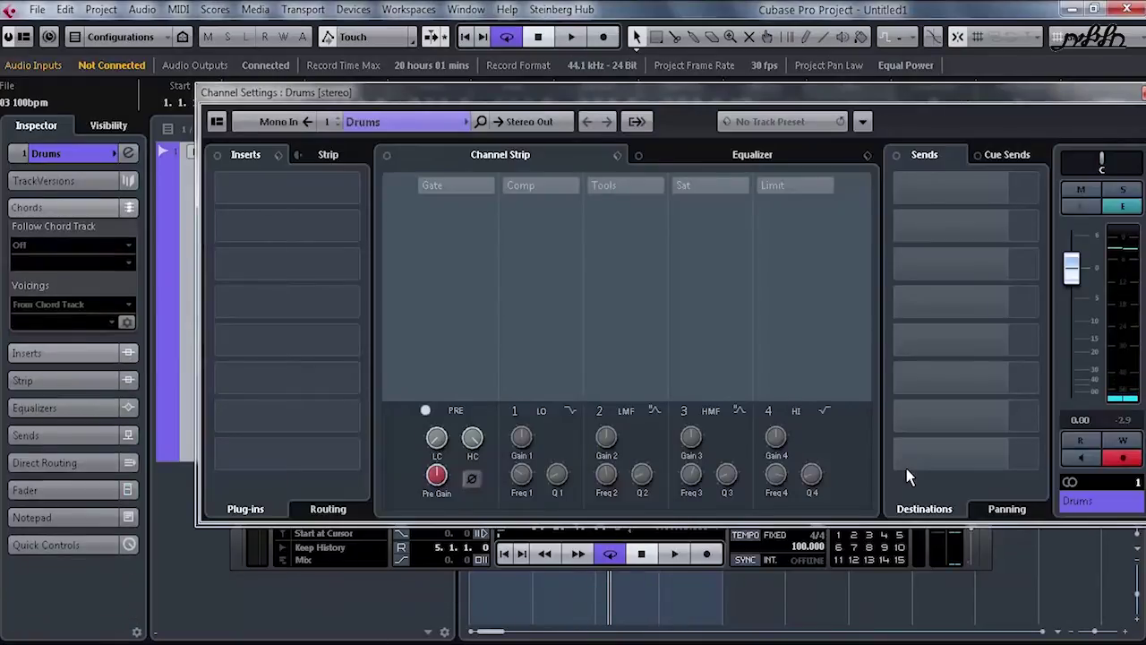
pyautogui.click(59, 352)
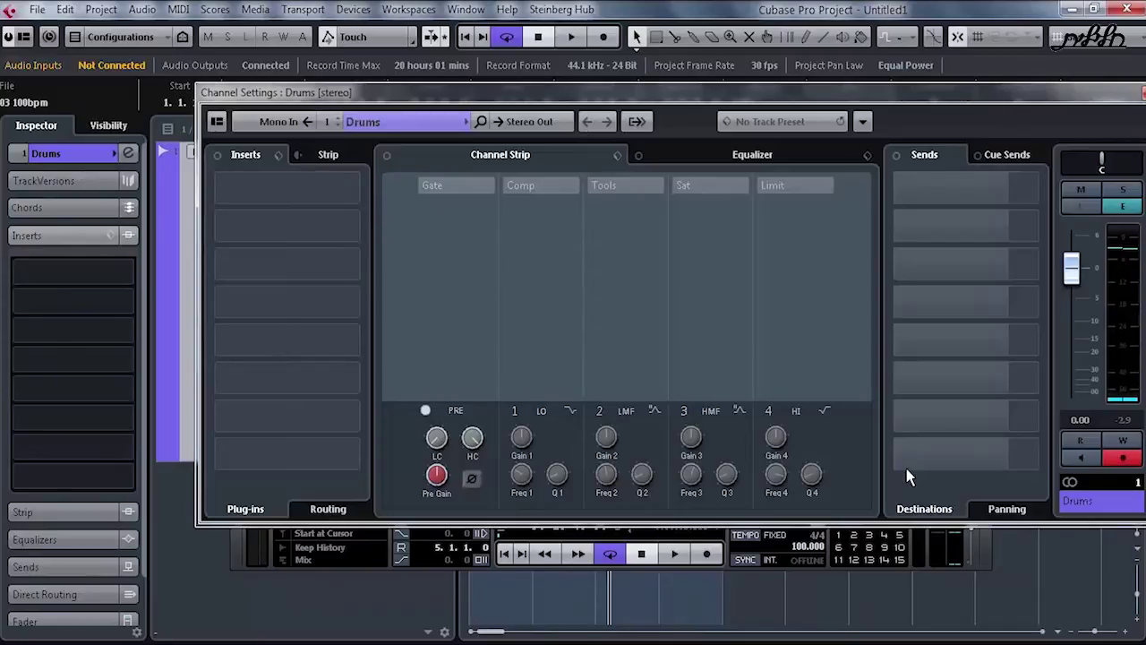
# Switch the effect list to the Default collection, search for "quad" and load Quadrafuzz v2 in the first insert of Drums
pyautogui.click(287, 183)
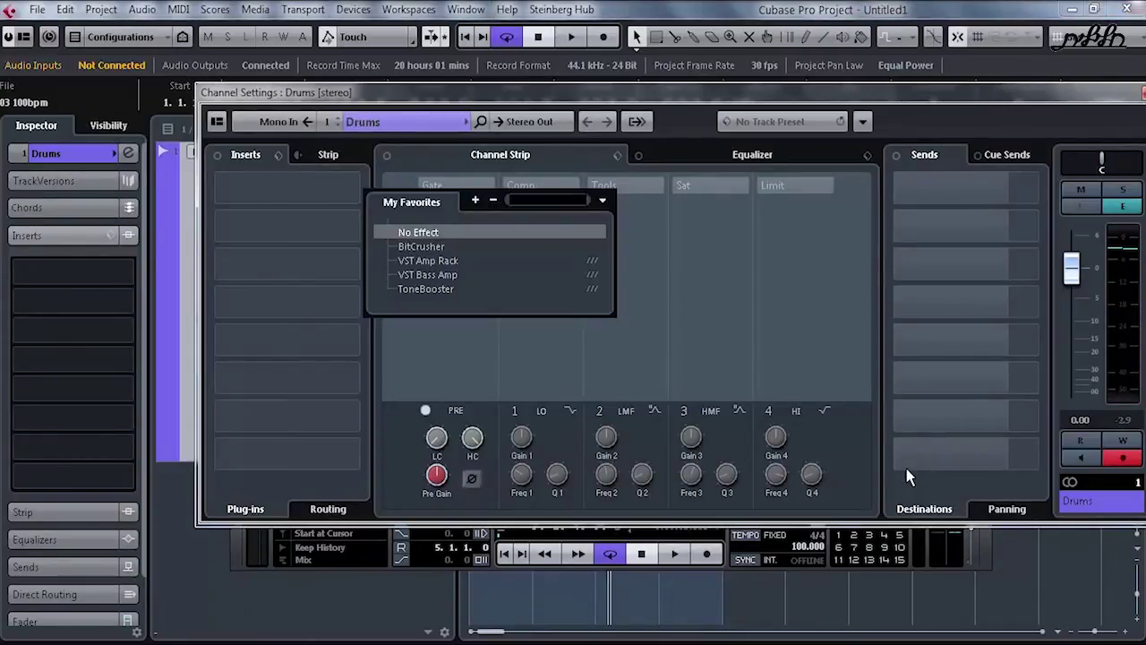
pyautogui.click(602, 200)
pyautogui.click(629, 223)
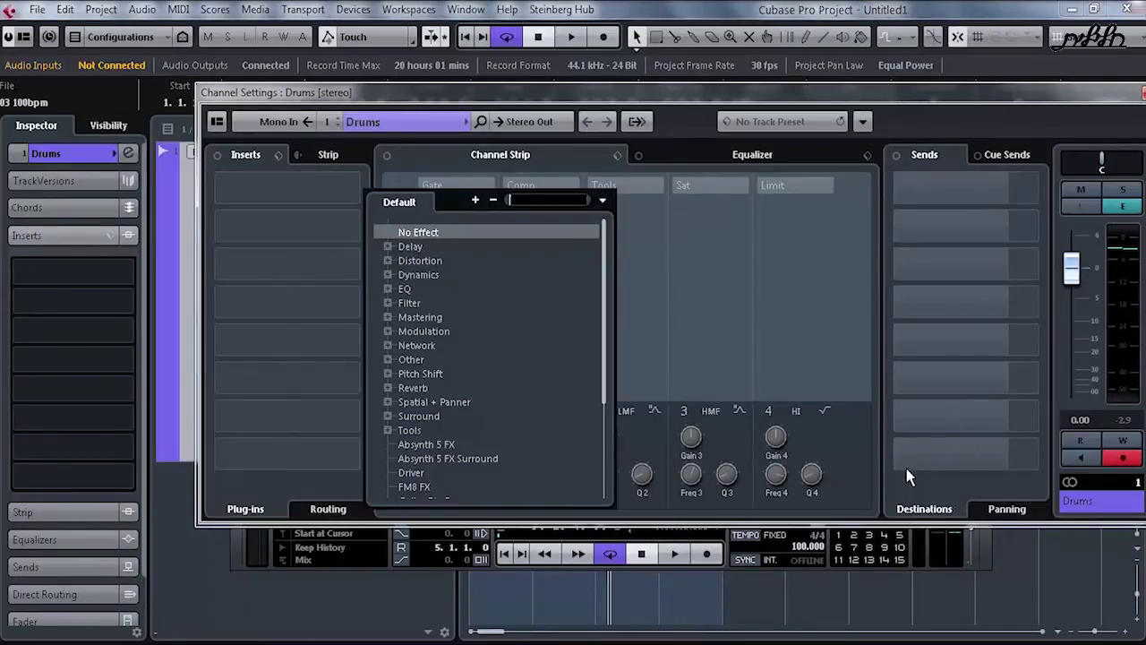
pyautogui.write('quad')
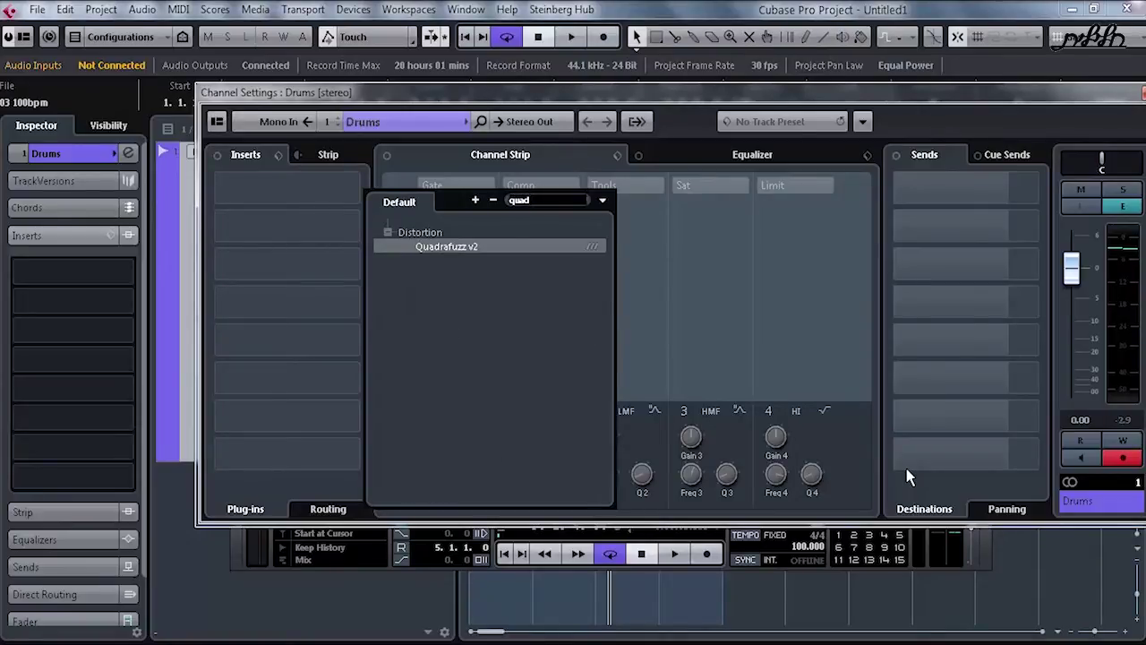
pyautogui.press('Return')
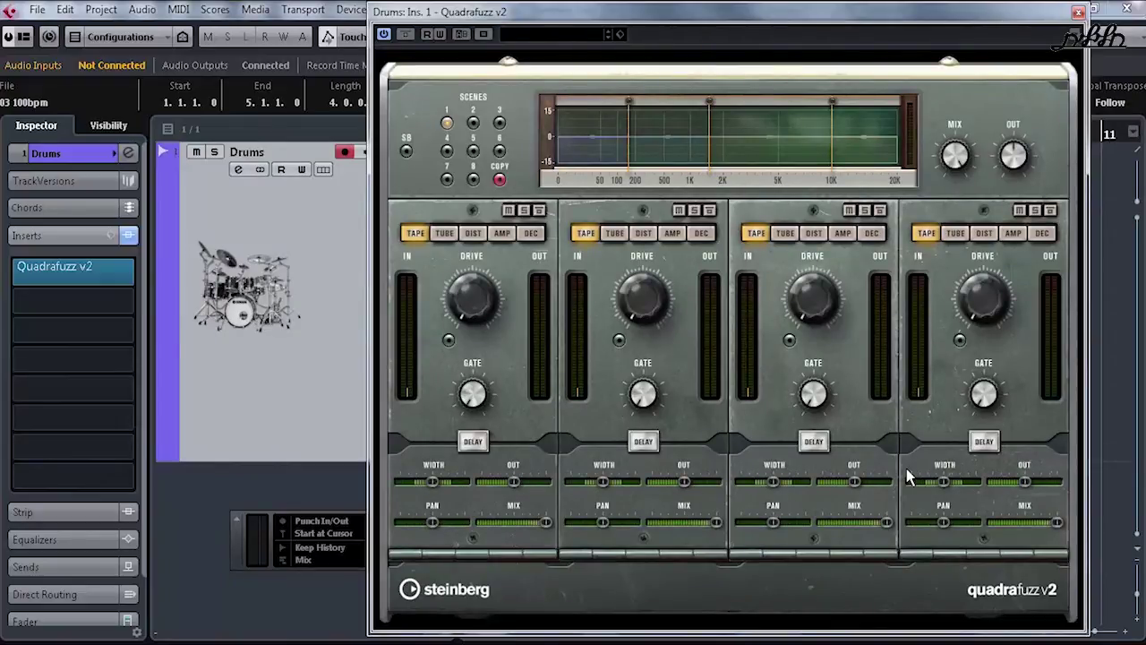
# Solo Quadrafuzz v2's lowest band and audition its width during playback at 0%, at the default and at maximum
pyautogui.press('space')
pyautogui.moveTo(978, 476); pyautogui.dragTo(906, 475)
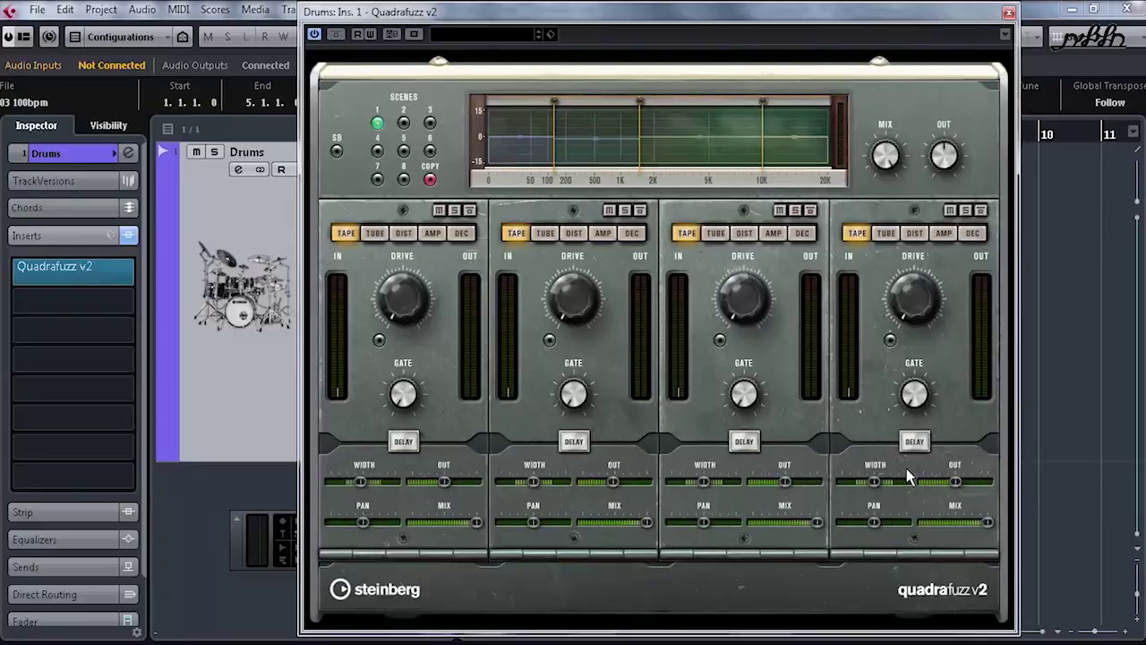
pyautogui.moveTo(360, 482); pyautogui.dragTo(330, 482)
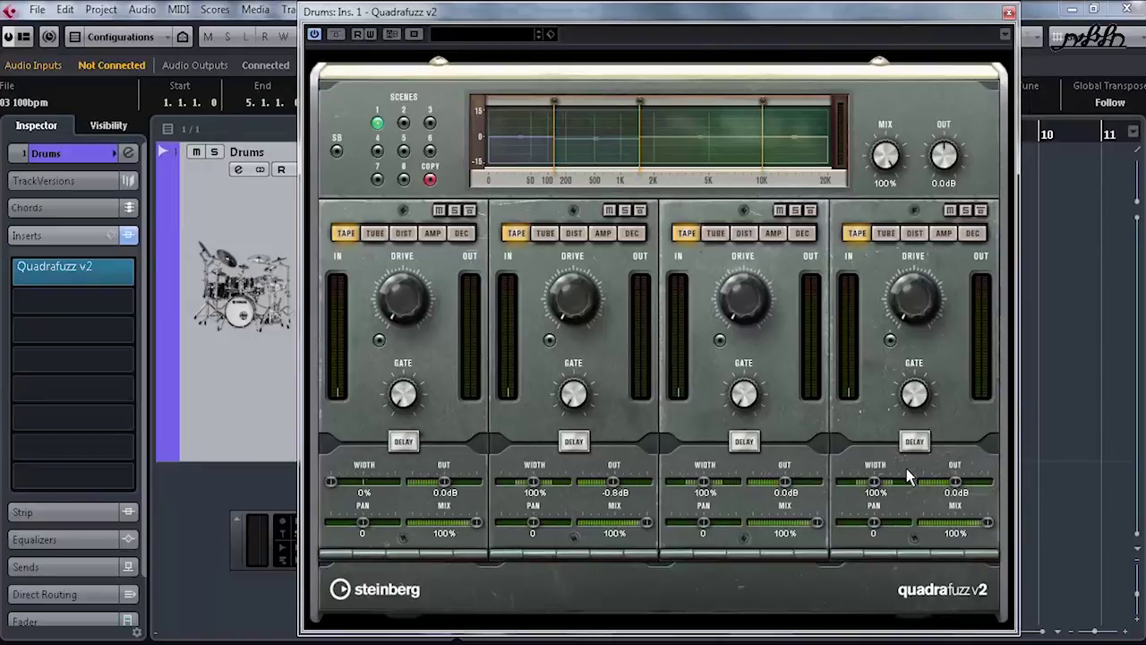
pyautogui.click(455, 210)
pyautogui.press('space')
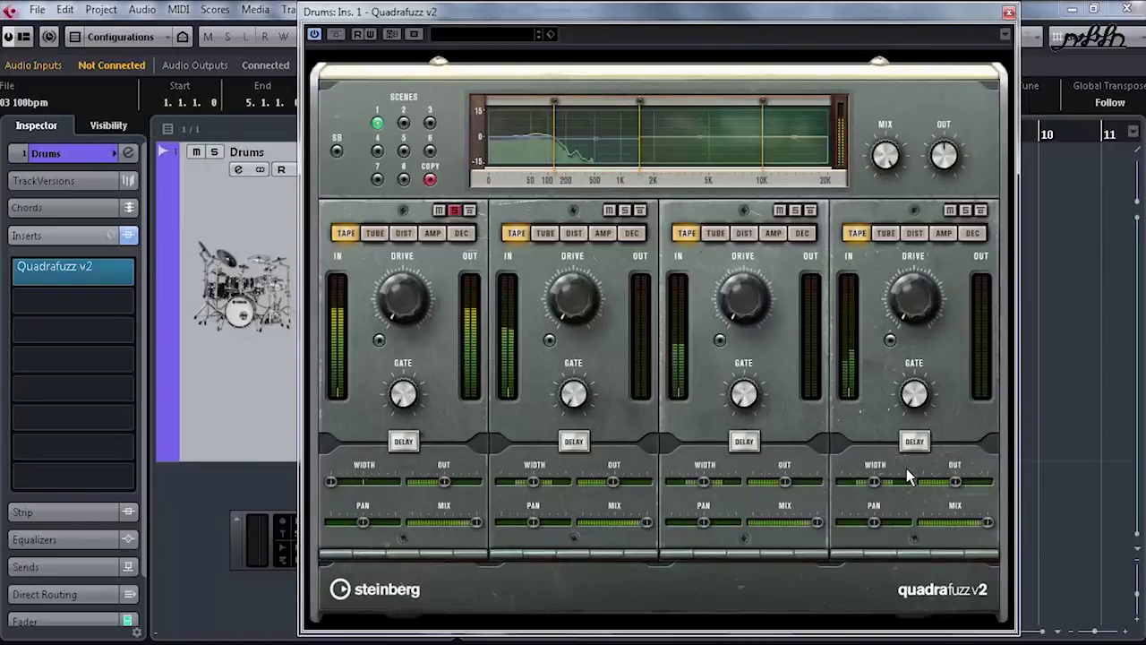
pyautogui.keyDown('ctrl'); pyautogui.click(331, 482); pyautogui.keyUp('ctrl')
pyautogui.moveTo(363, 482); pyautogui.dragTo(395, 482)
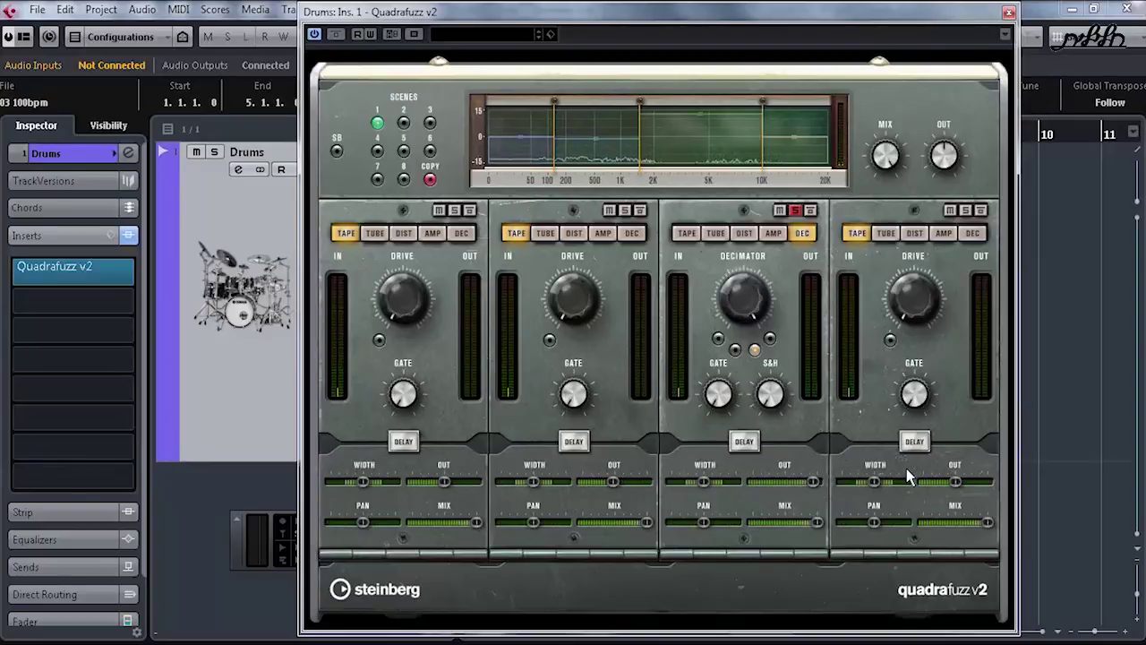
# Load BitCrusher in the second insert of Drums and try modes IV and II
pyautogui.click(74, 301)
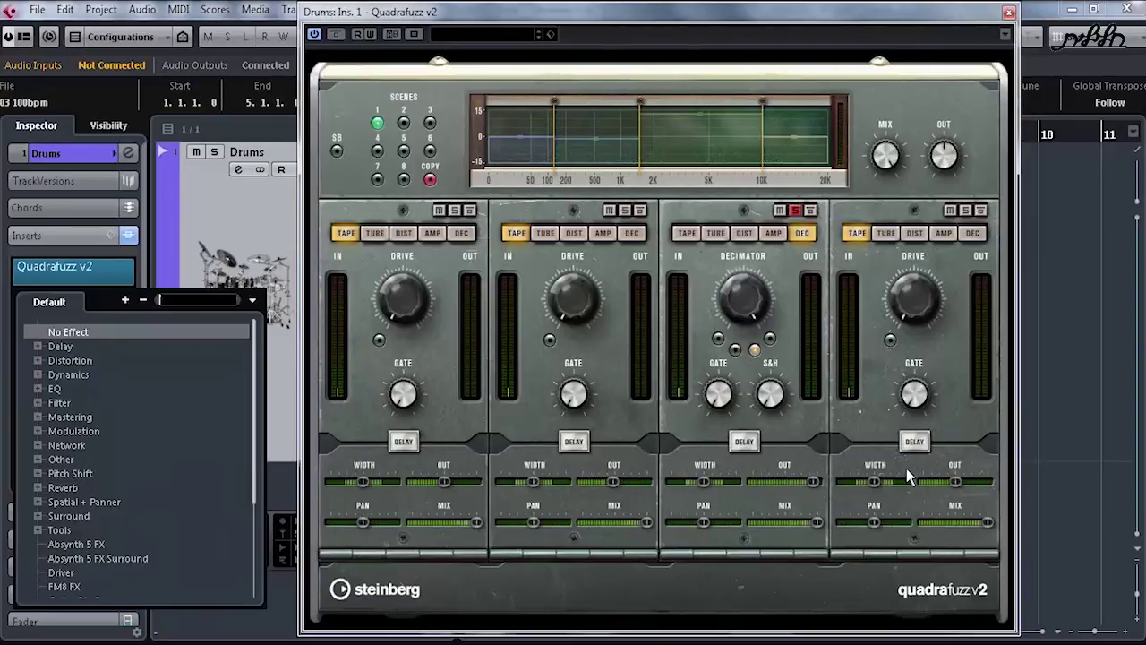
pyautogui.write('bit')
pyautogui.click(87, 346)
pyautogui.click(323, 204)
pyautogui.click(324, 178)
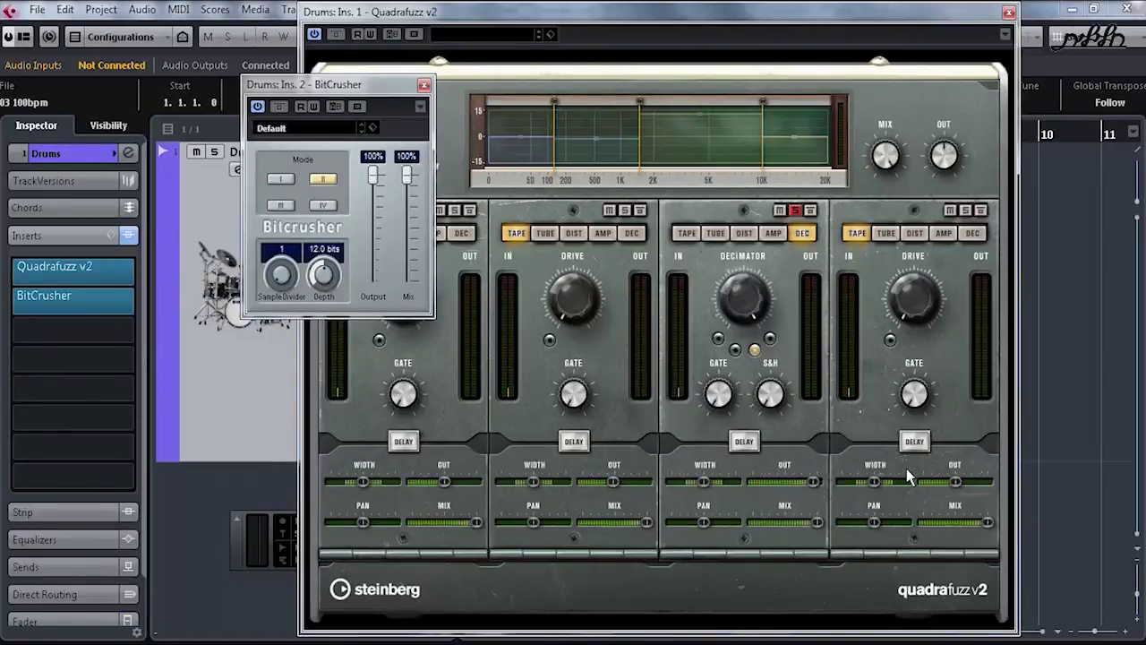
# Close the BitCrusher window and remove the effect from the second insert of Drums
pyautogui.click(424, 85)
pyautogui.moveTo(74, 297); pyautogui.dragTo(271, 528)
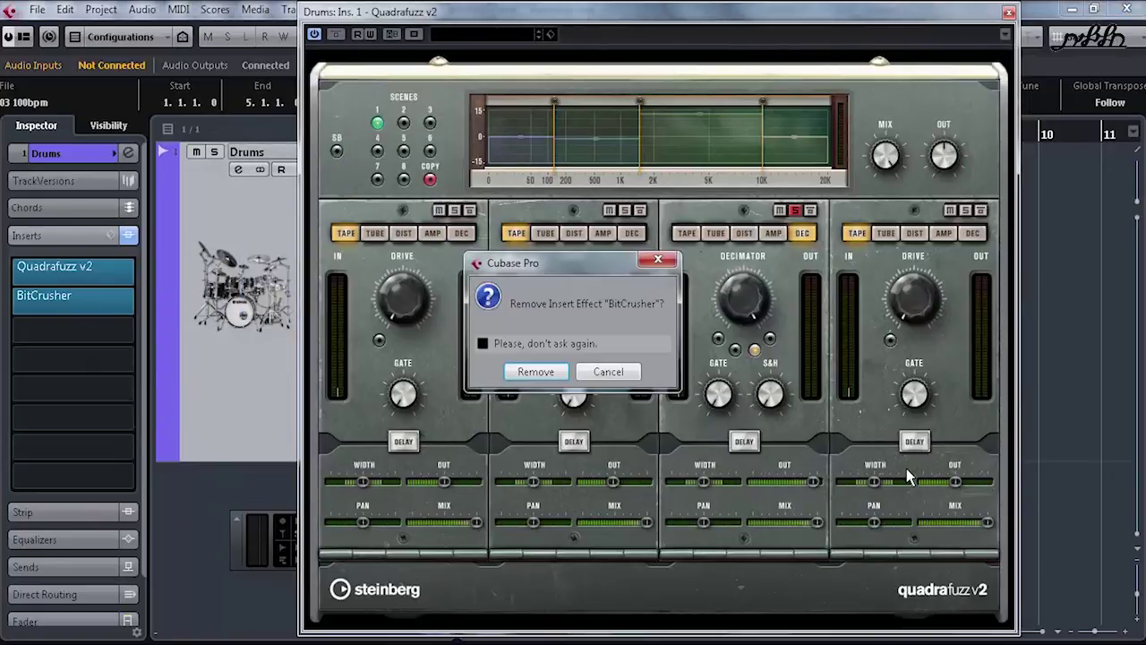
pyautogui.press('Return')
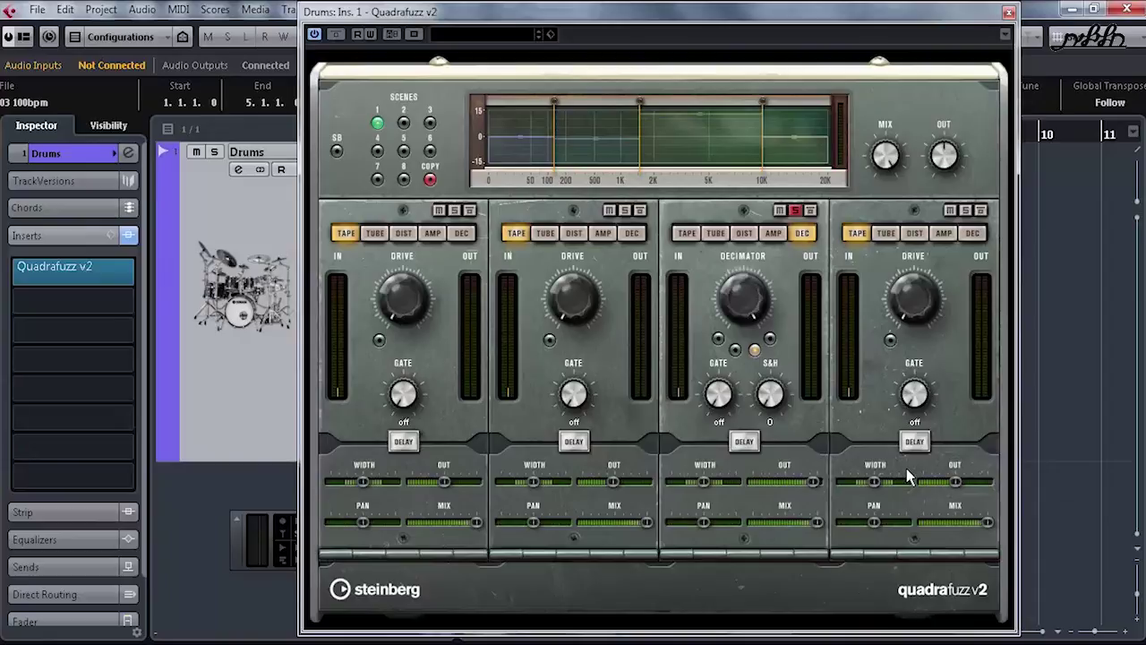
# Play the drum loop and compare its sound with Quadrafuzz v2 bypassed and active
pyautogui.press('space')
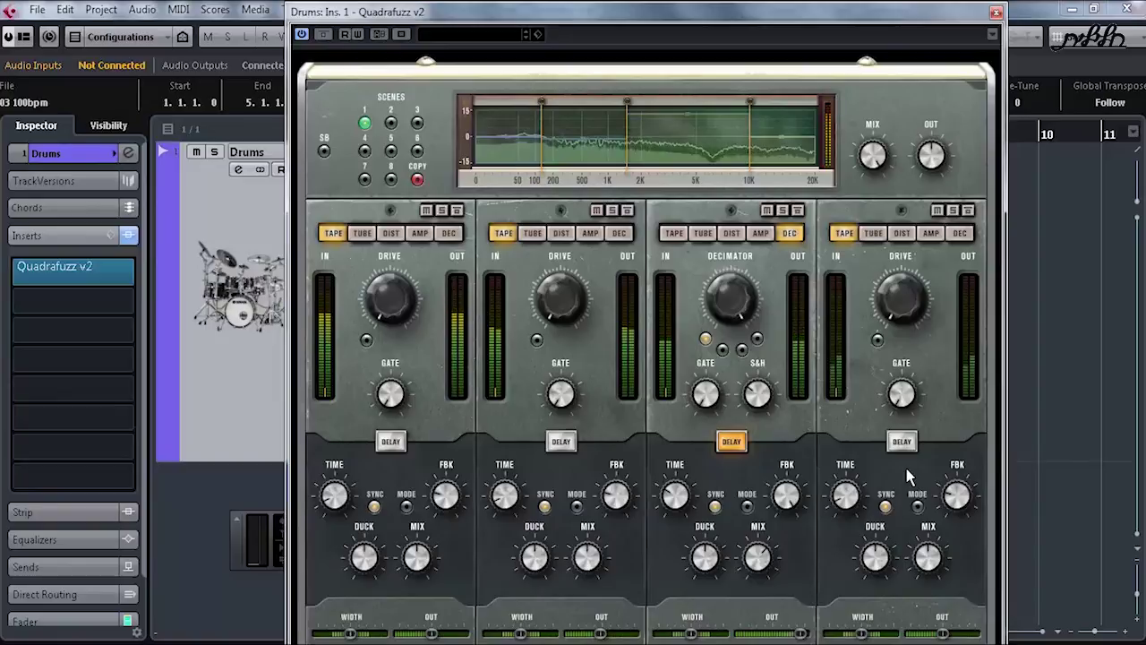
pyautogui.press('b')
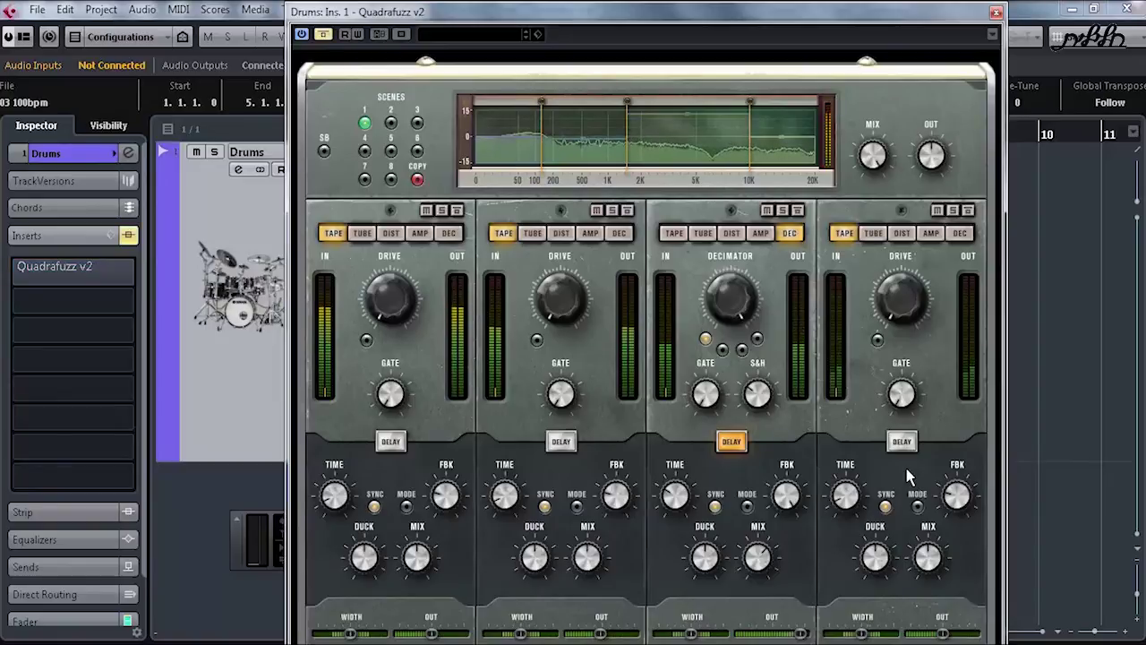
pyautogui.press('b')
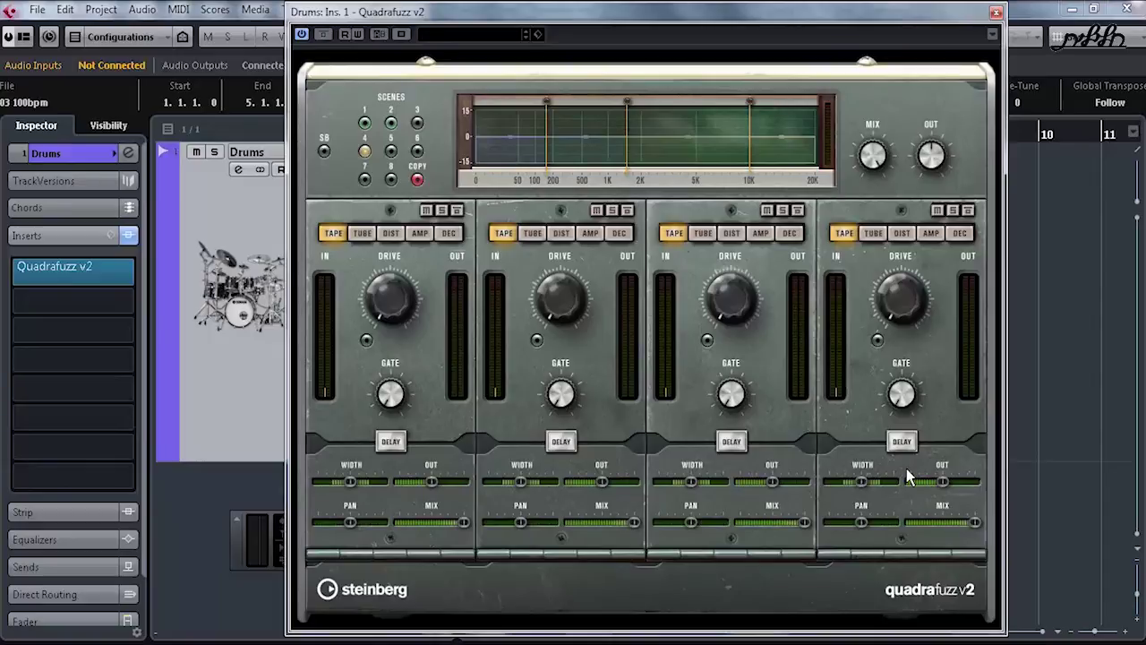
# Remove Quadrafuzz v2 from the first insert and delete the Drums track from the project
pyautogui.moveTo(68, 279)
pyautogui.mouseDown()
pyautogui.moveTo(168, 351)
pyautogui.moveTo(271, 480)
pyautogui.moveTo(278, 517)
pyautogui.mouseUp()
pyautogui.click(536, 372)
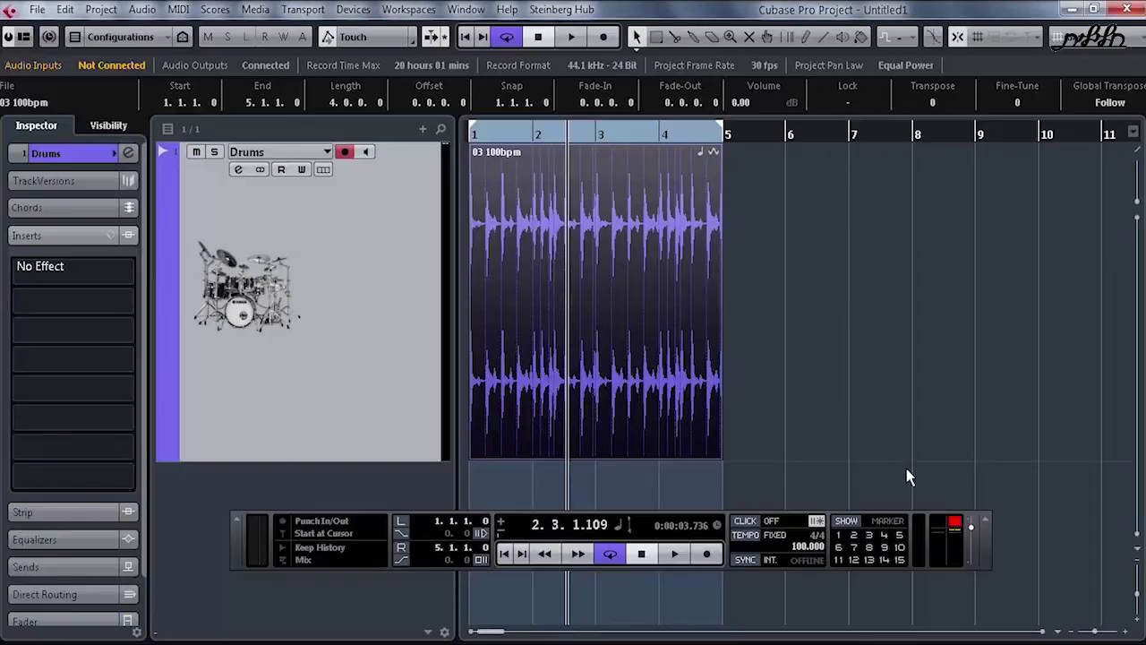
pyautogui.hotkey('shift', 'Delete')
# Open the MediaBay window, expand Rock Pop Toolbox and select its Audio Files folder
pyautogui.press('F5')
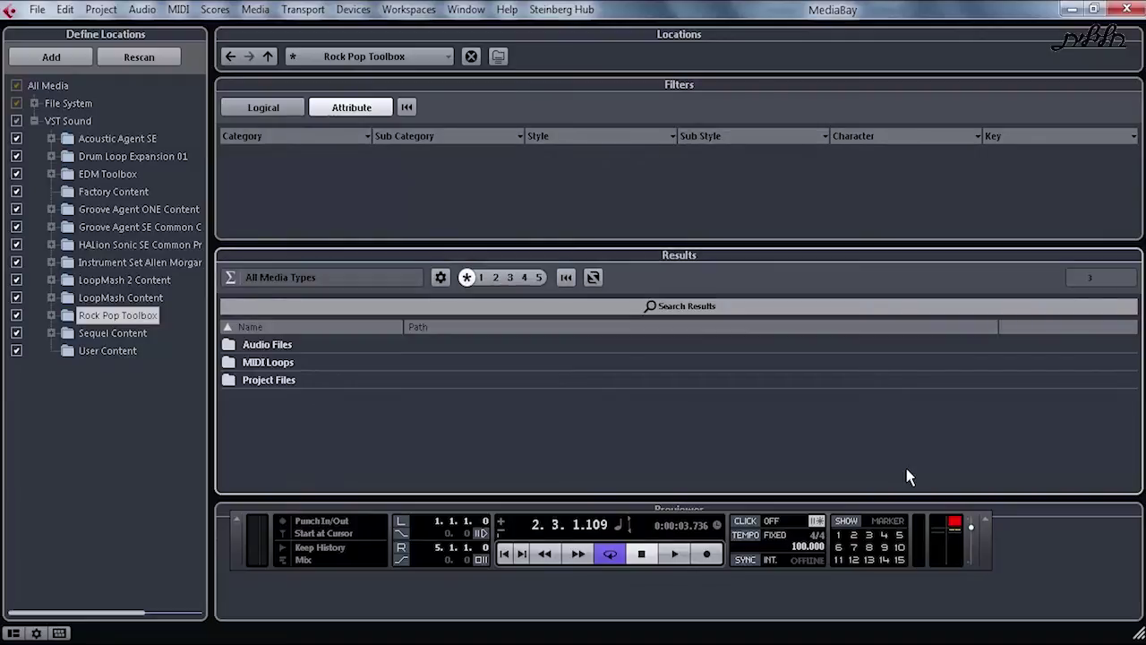
pyautogui.press('Right')
pyautogui.press('Down')
pyautogui.press('Down')
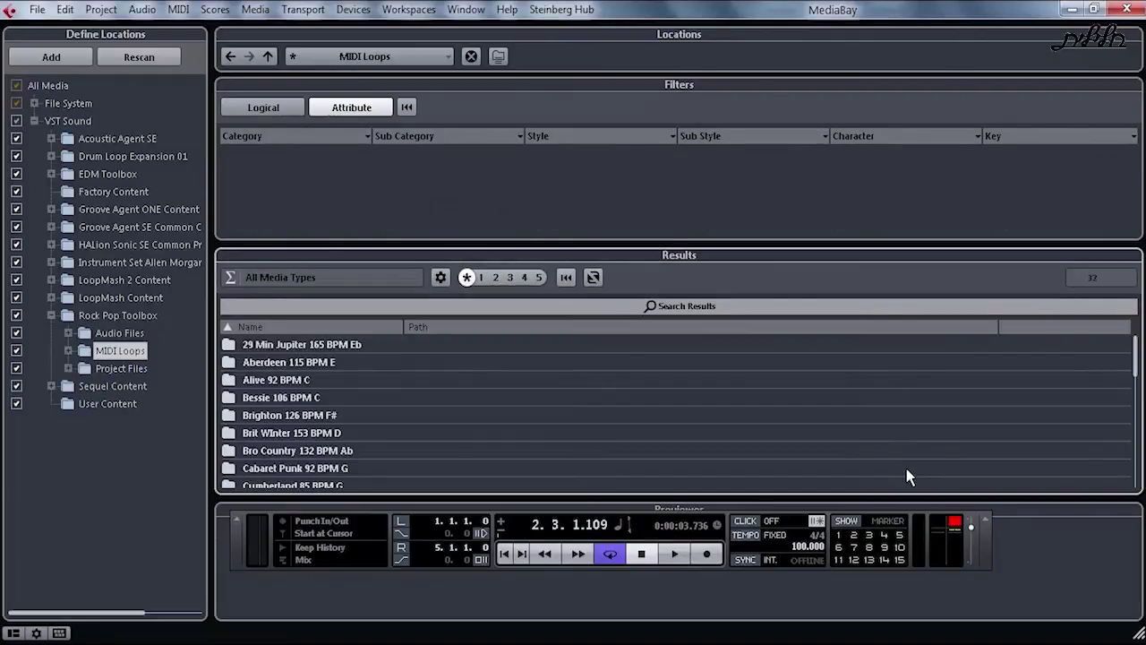
pyautogui.press('Up')
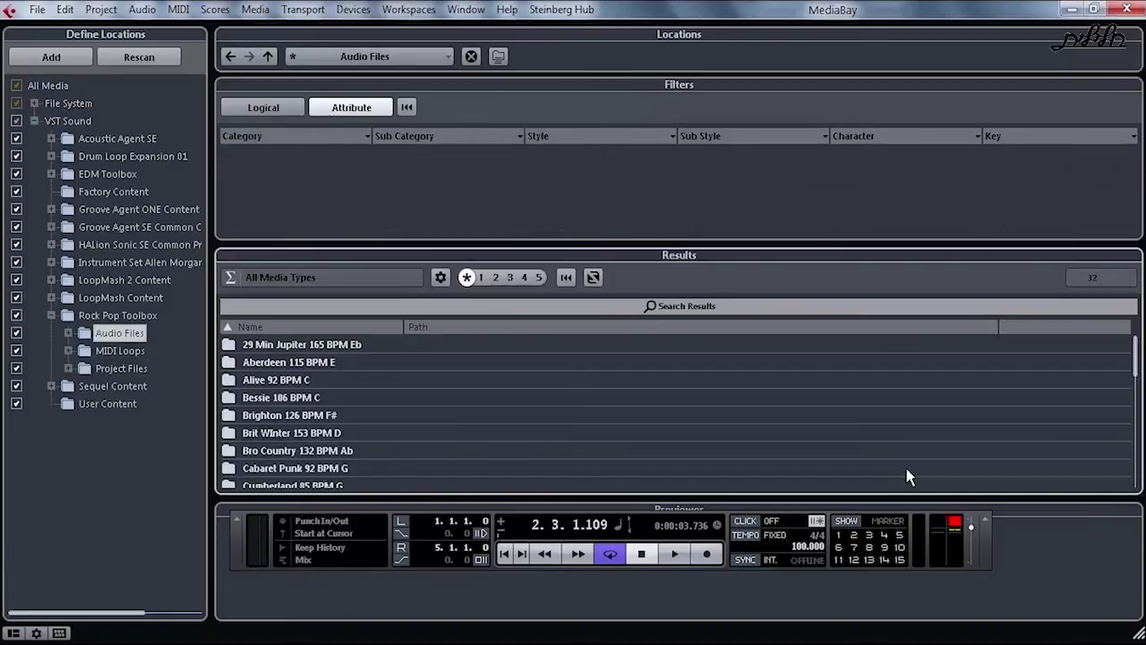
# Limit the MediaBay results to the Audio Files media type
pyautogui.press('Return')
pyautogui.press('Down')
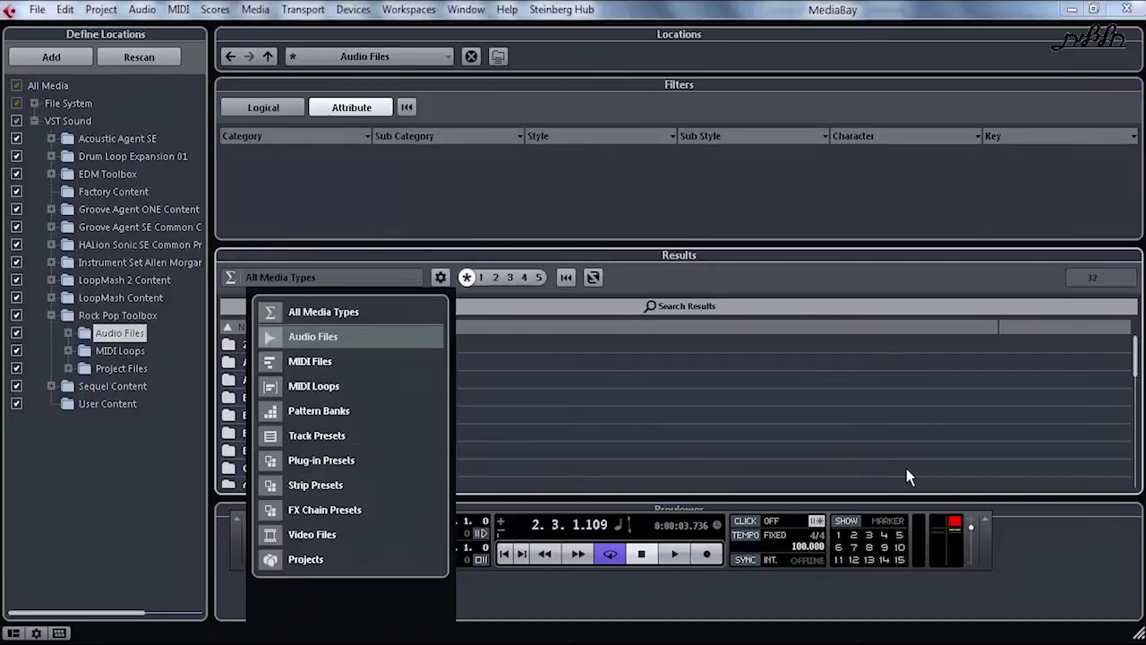
pyautogui.press('Return')
# Look through the Rock Pop Toolbox subfolders from Audio Files to Project Files and close the MediaBay window
pyautogui.press('Up')
pyautogui.press('Down')
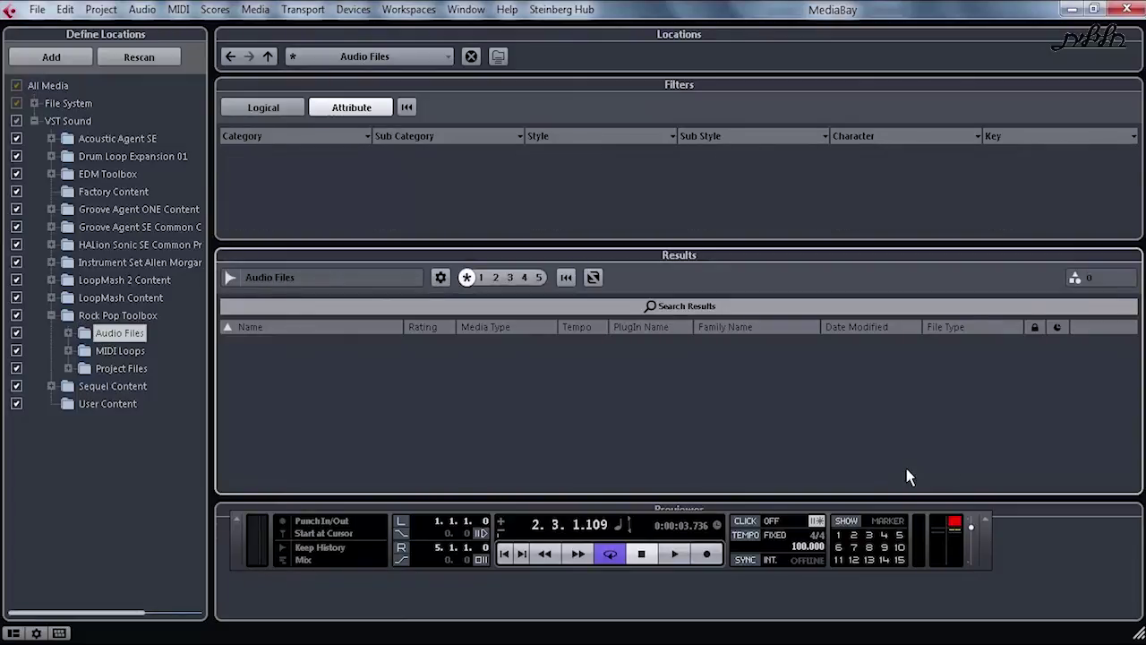
pyautogui.press('Up')
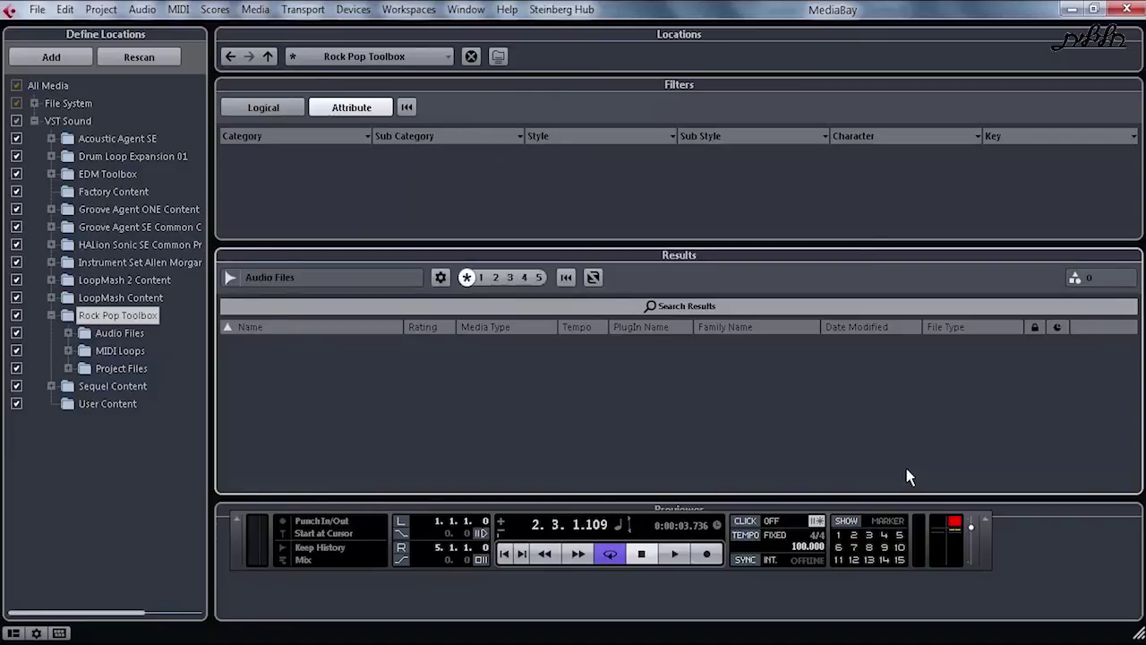
pyautogui.press('Down')
pyautogui.press('Down')
pyautogui.press('Down')
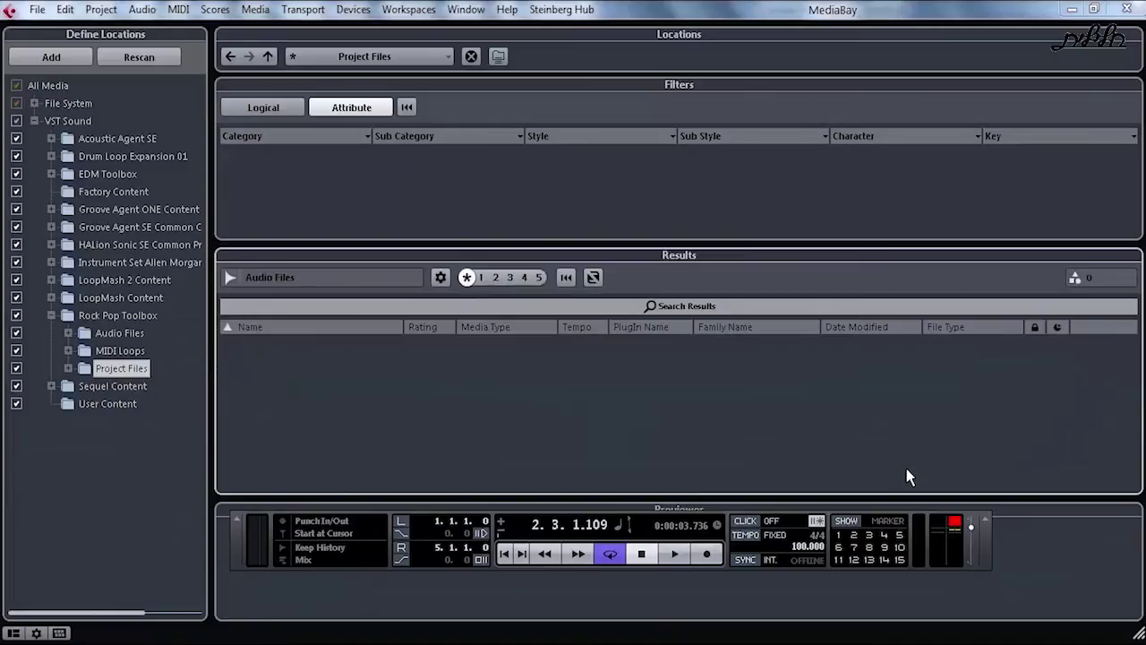
pyautogui.press('F5')
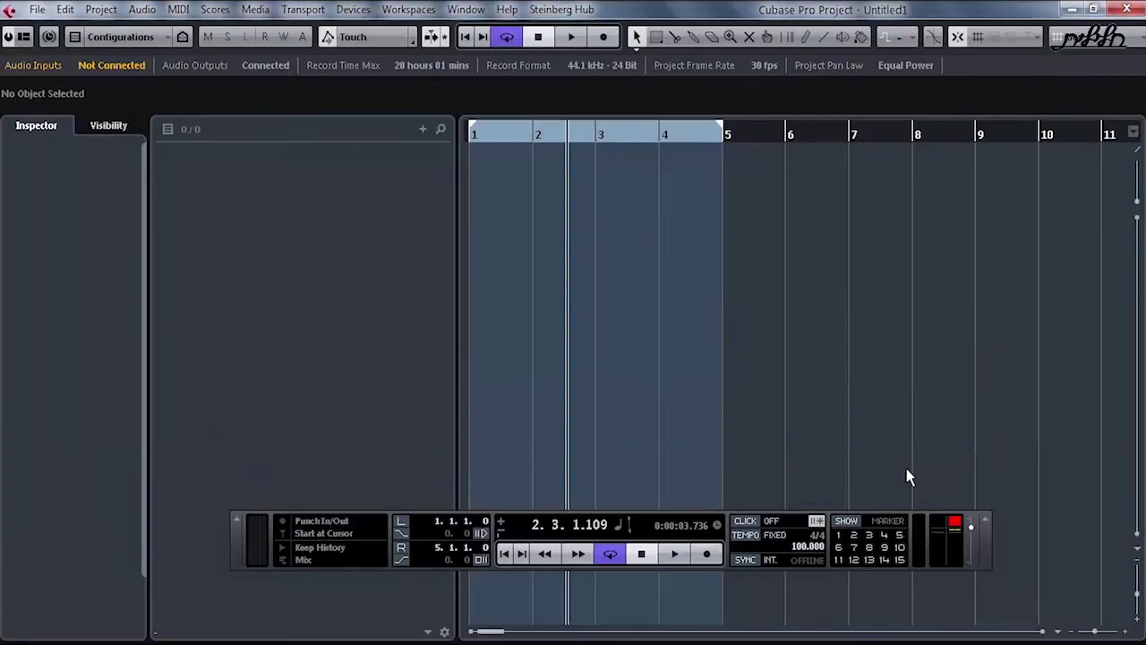
# Show the MediaBay inside the project window and reset its attribute filters
pyautogui.press('F5')
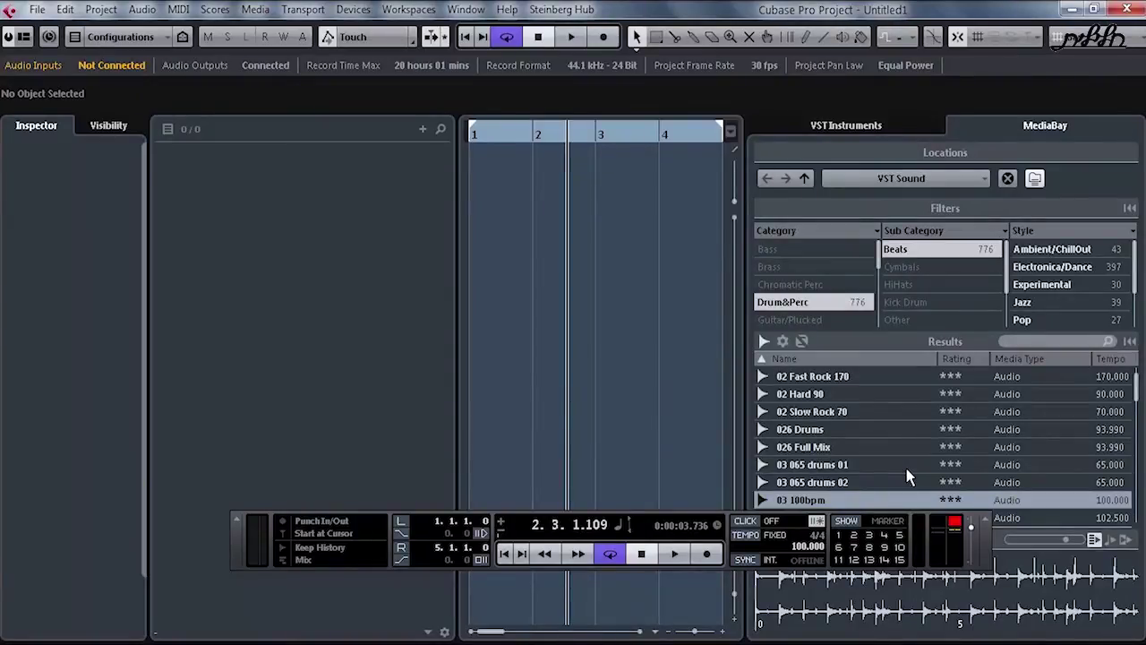
pyautogui.scroll(-1, 907, 476)
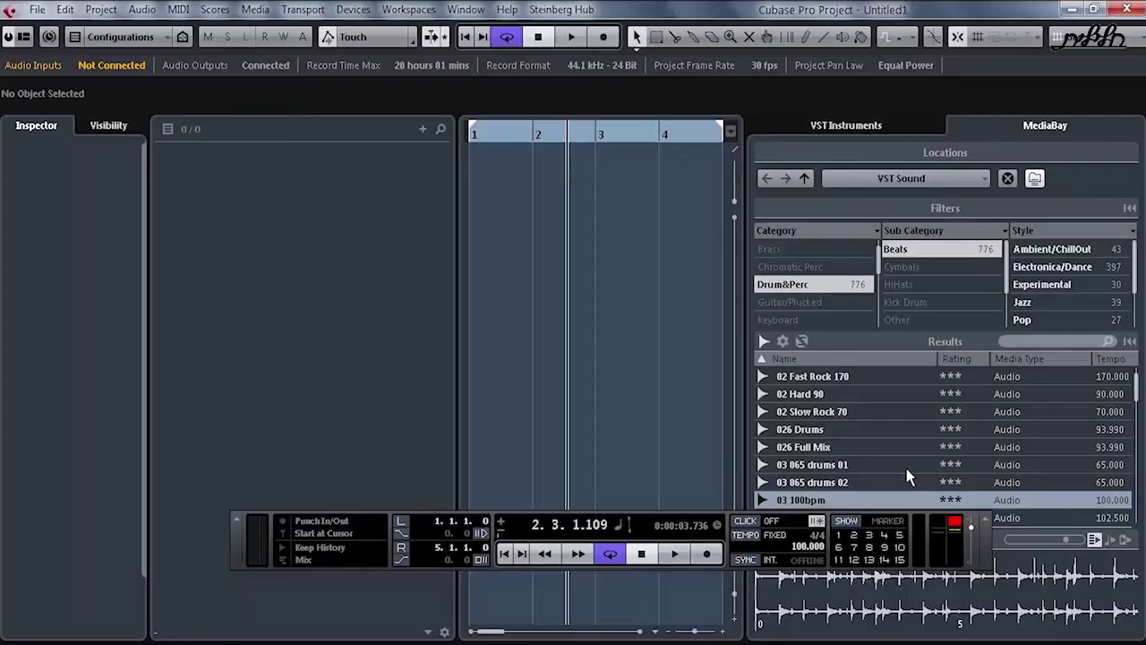
pyautogui.click(1131, 208)
pyautogui.scroll(1, 815, 285)
pyautogui.scroll(-1, 815, 284)
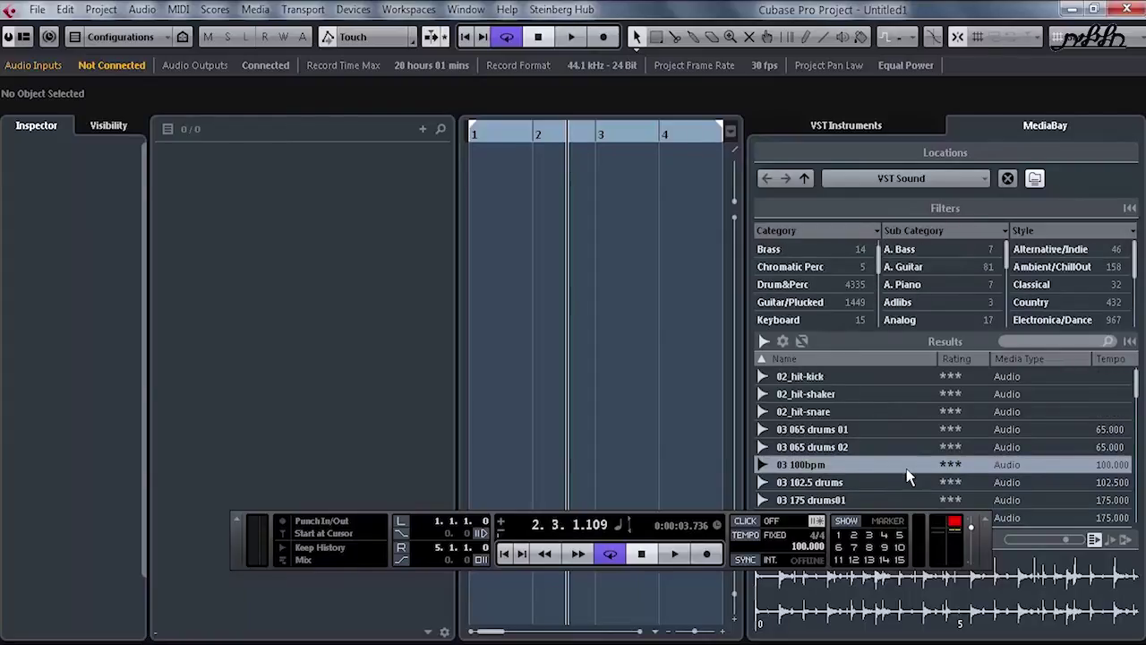
# Filter the MediaBay results to Guitar/Plucked, A. Guitar, preview Problematic-Acst-Gtr2-Chorus A and insert it on a new track
pyautogui.click(792, 303)
pyautogui.click(905, 249)
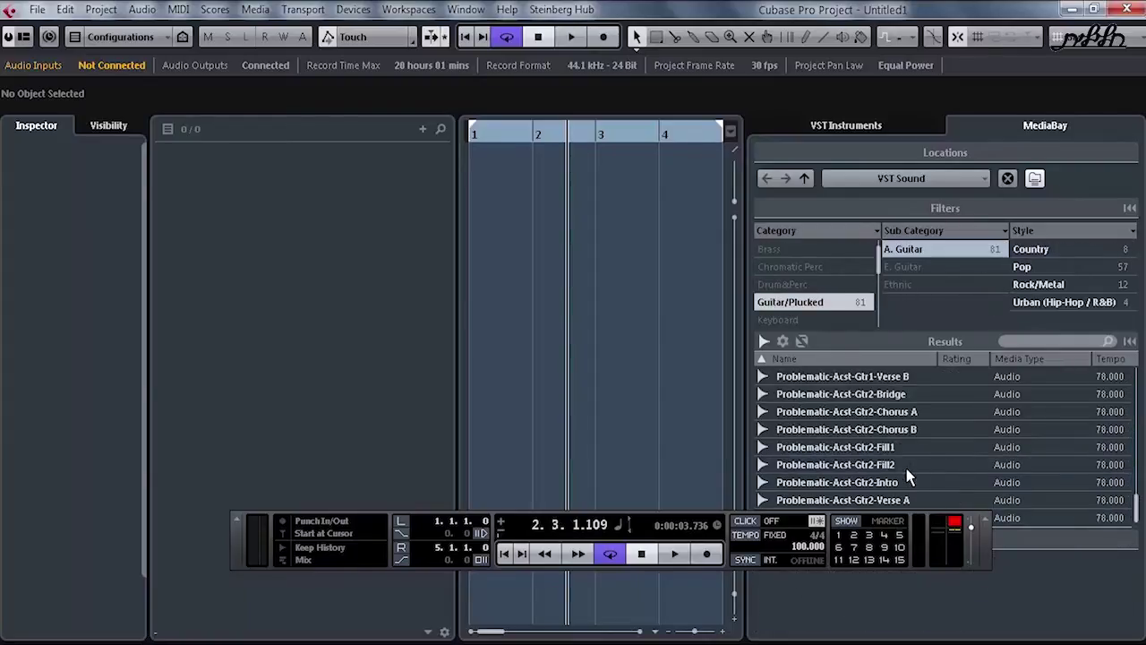
pyautogui.press('F2')
pyautogui.click(846, 411)
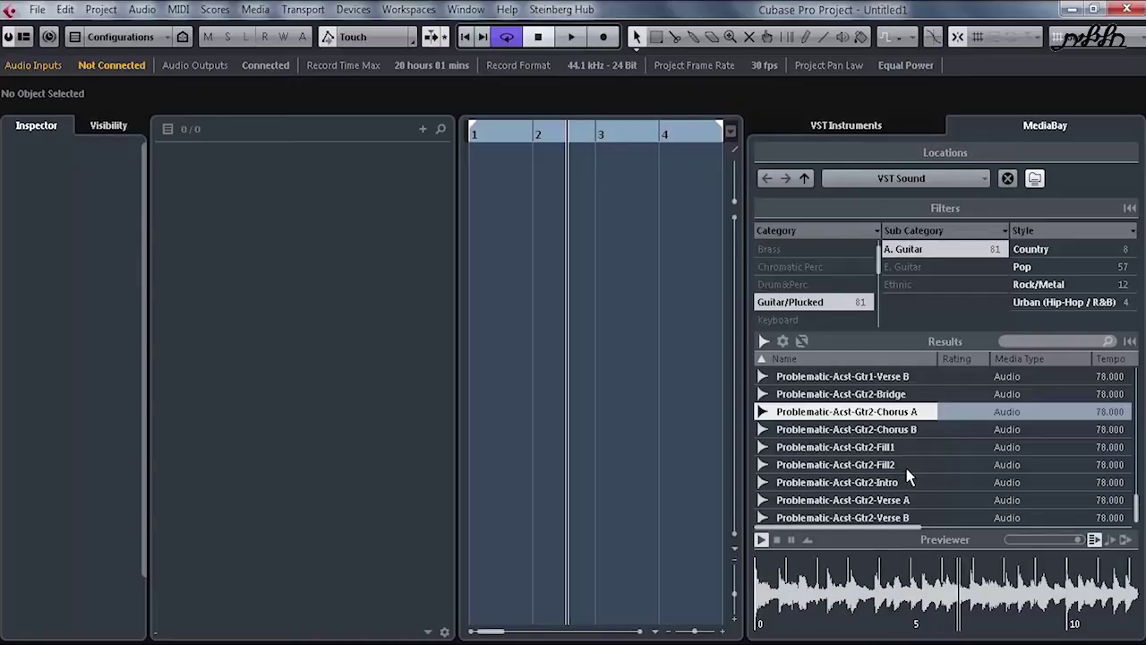
pyautogui.press('Return')
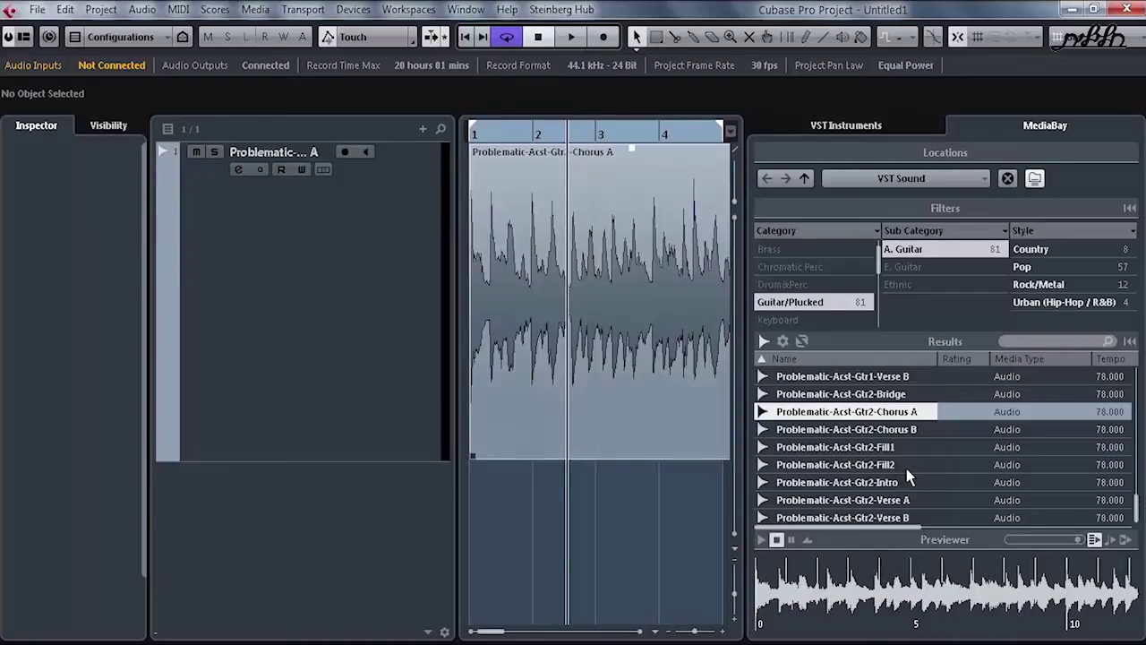
# Hide the MediaBay, set the locators around the guitar event and play it from the start for a moment
pyautogui.hotkey('ctrl', 'alt', 'r')
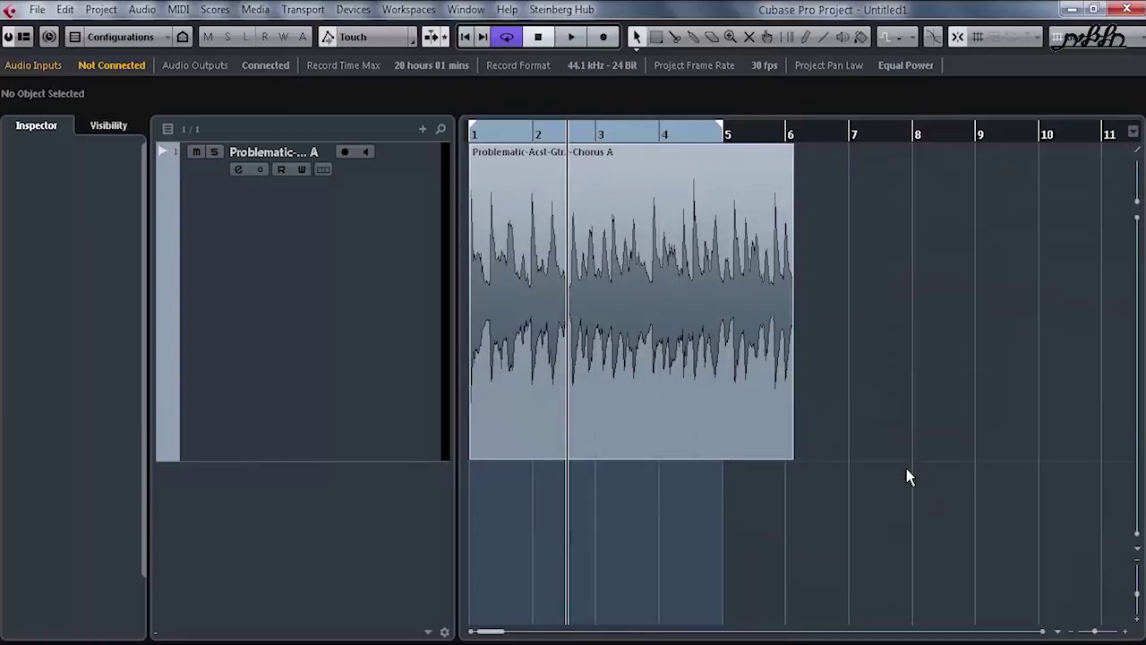
pyautogui.hotkey('ctrl', 'a')
pyautogui.press('p')
pyautogui.press('Home')
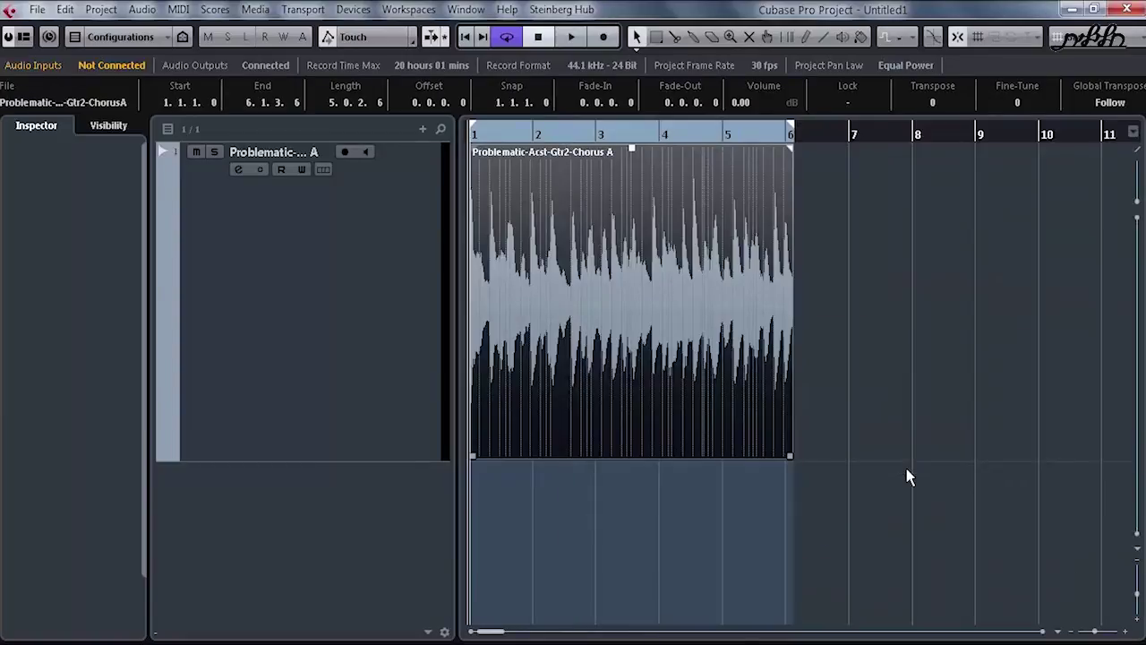
pyautogui.press('space')
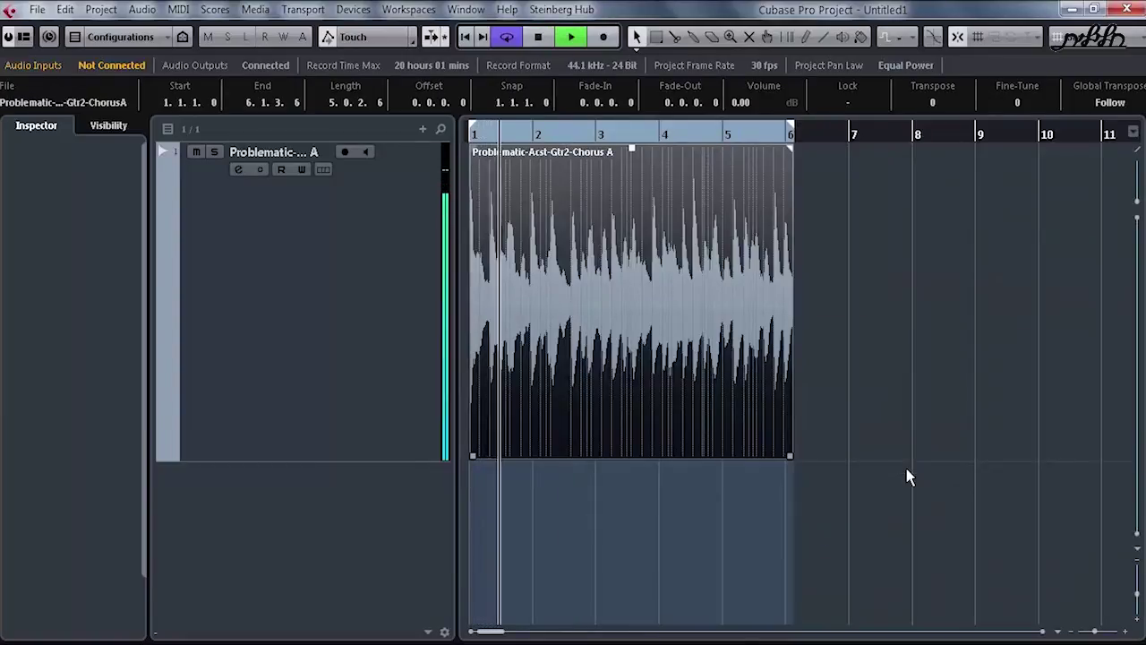
pyautogui.press('space')
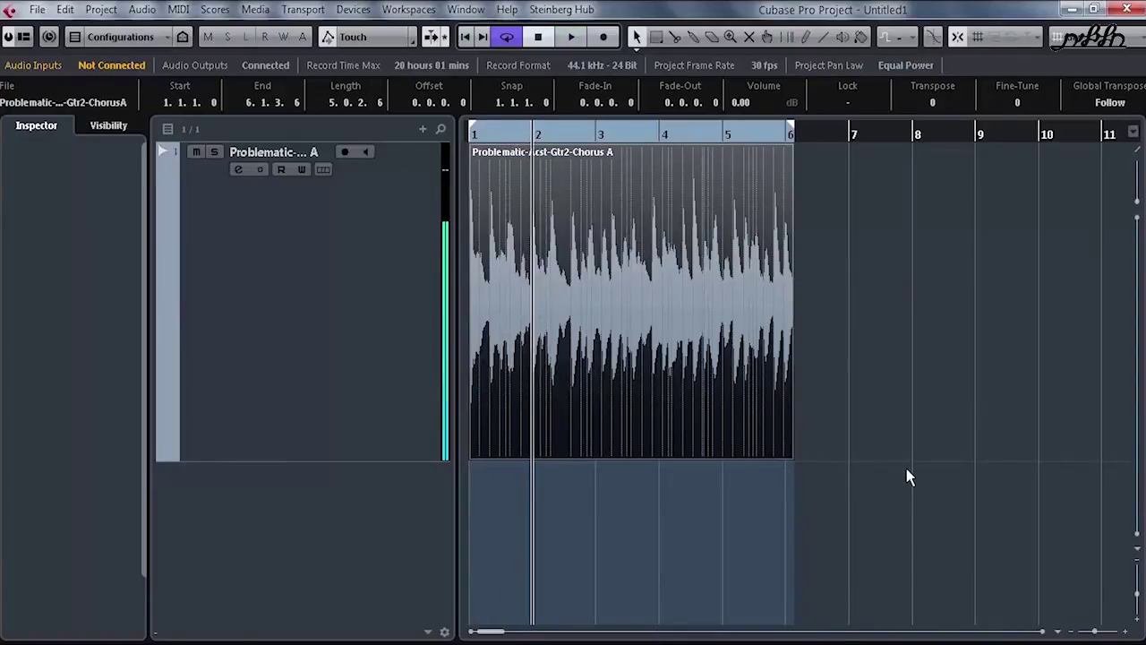
# Reduce the guitar track's height and filter the reopened MediaBay to category Bass, sub category E. Bass
pyautogui.hotkey('alt', 'Up')
pyautogui.hotkey('alt', 'Up')
pyautogui.hotkey('alt', 'Up')
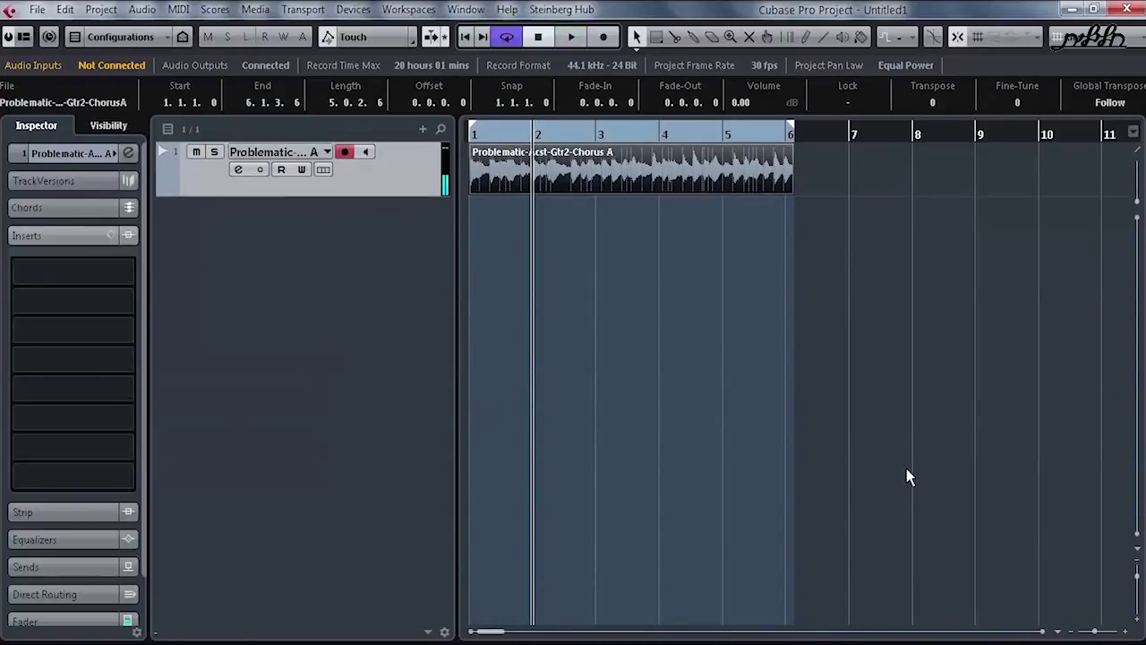
pyautogui.press('F5')
pyautogui.press('F5')
pyautogui.hotkey('ctrl', 'alt', 'r')
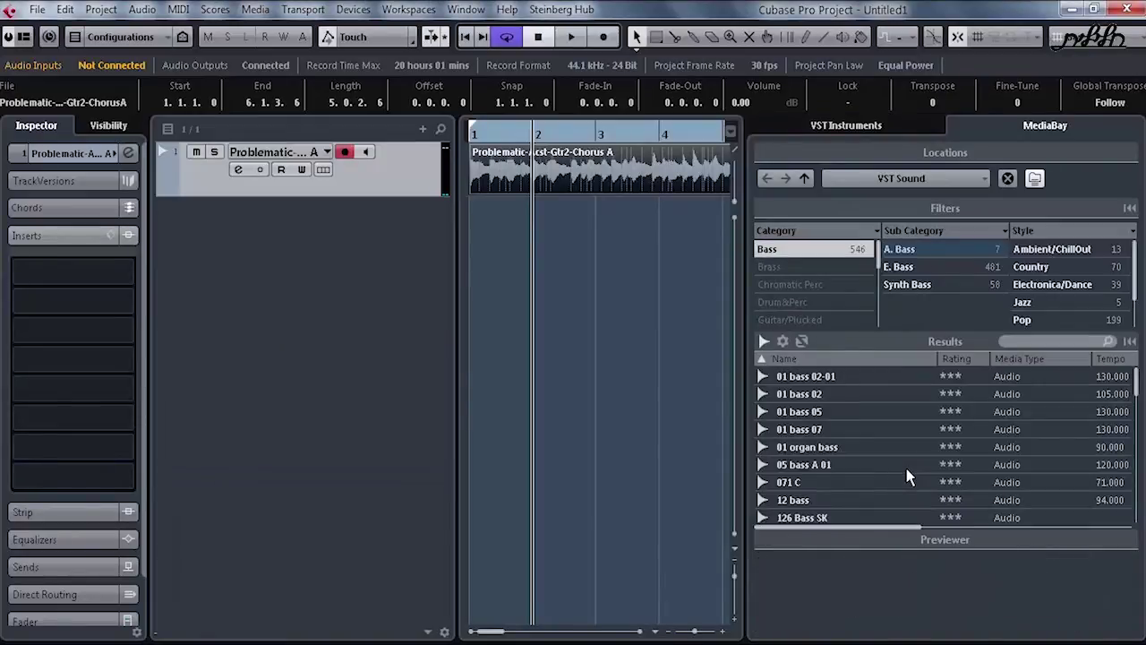
pyautogui.press('Down')
pyautogui.scroll(-10, 906, 475)
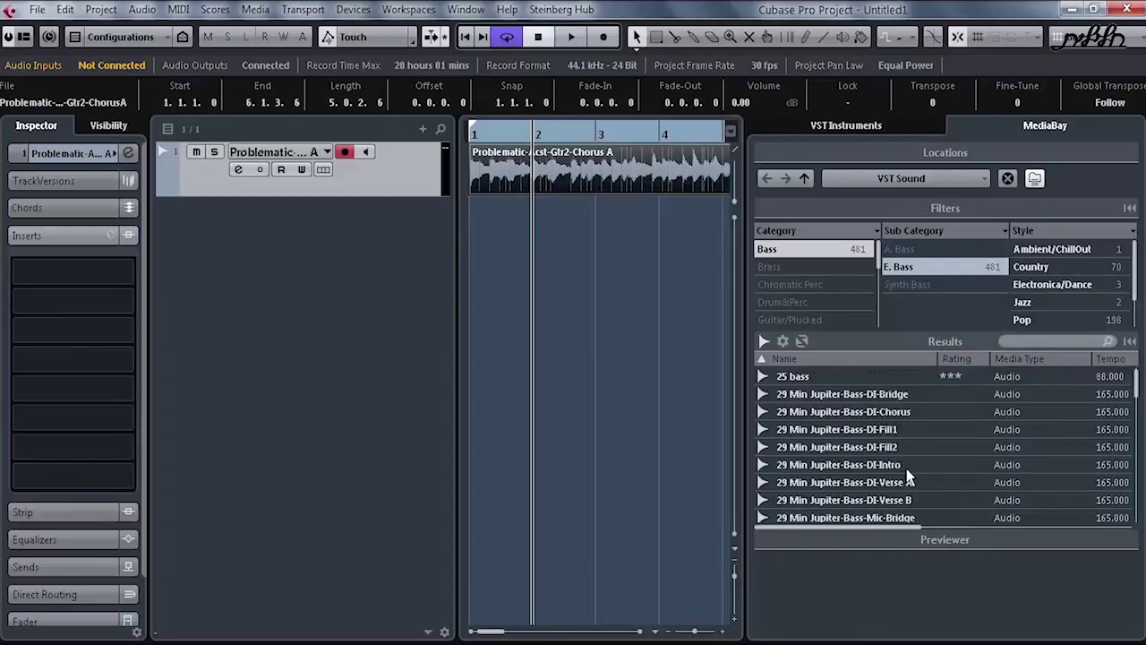
# Browse the electric bass files and narrow the results to the Rock/Metal style
pyautogui.scroll(2, 907, 475)
pyautogui.scroll(-8, 907, 475)
pyautogui.scroll(7, 906, 474)
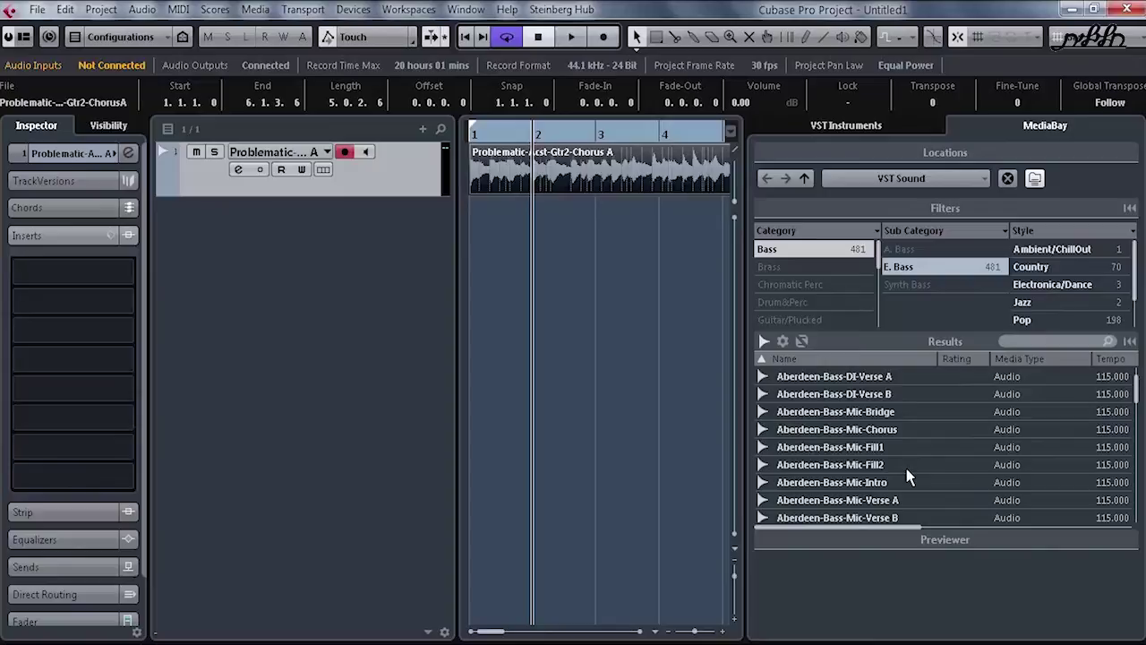
pyautogui.scroll(-2, 1071, 285)
pyautogui.click(1038, 300)
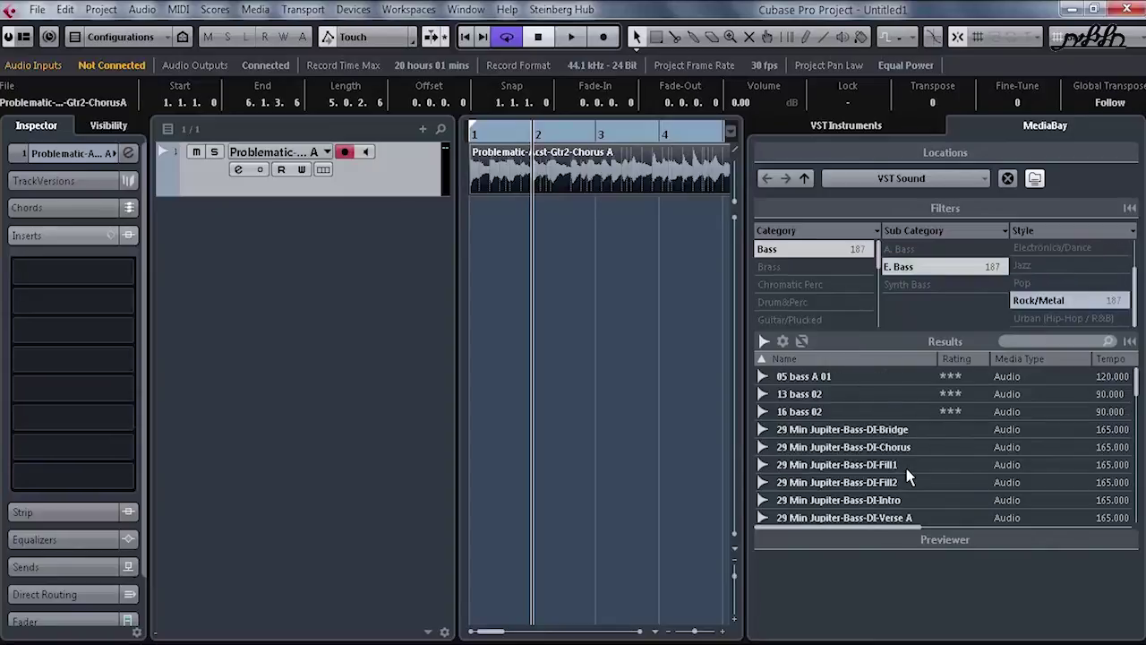
# Preview the bass files, place 29 Min Jupiter-Bass-DI-Chorus on a new track at bar 1 and mute the guitar track
pyautogui.click(800, 412)
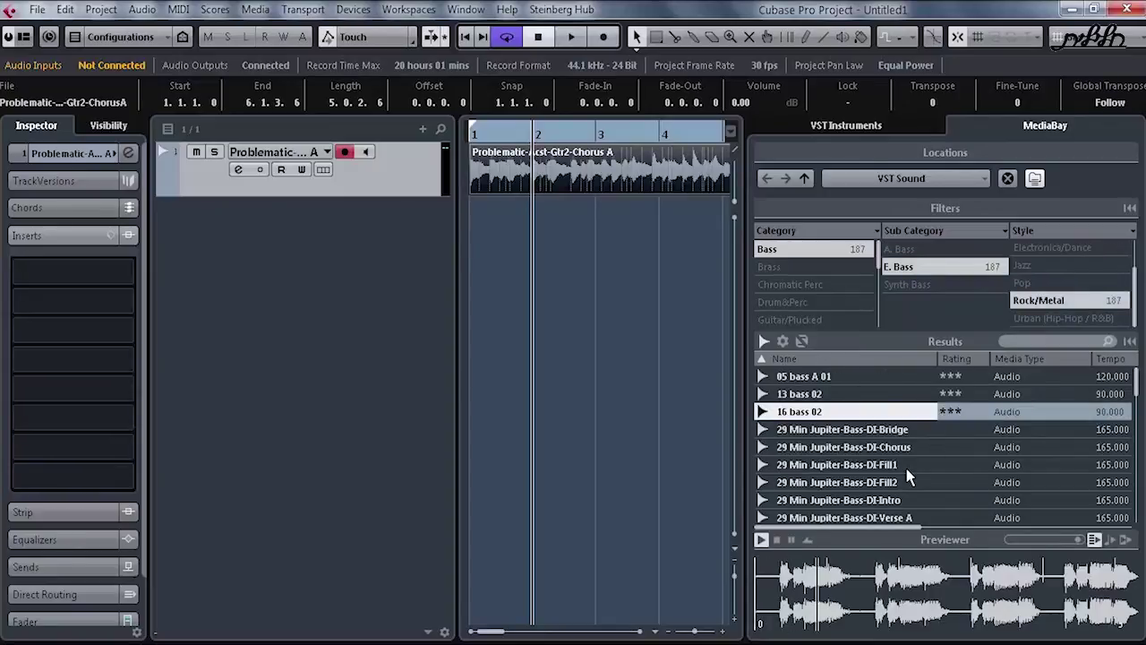
pyautogui.click(841, 447)
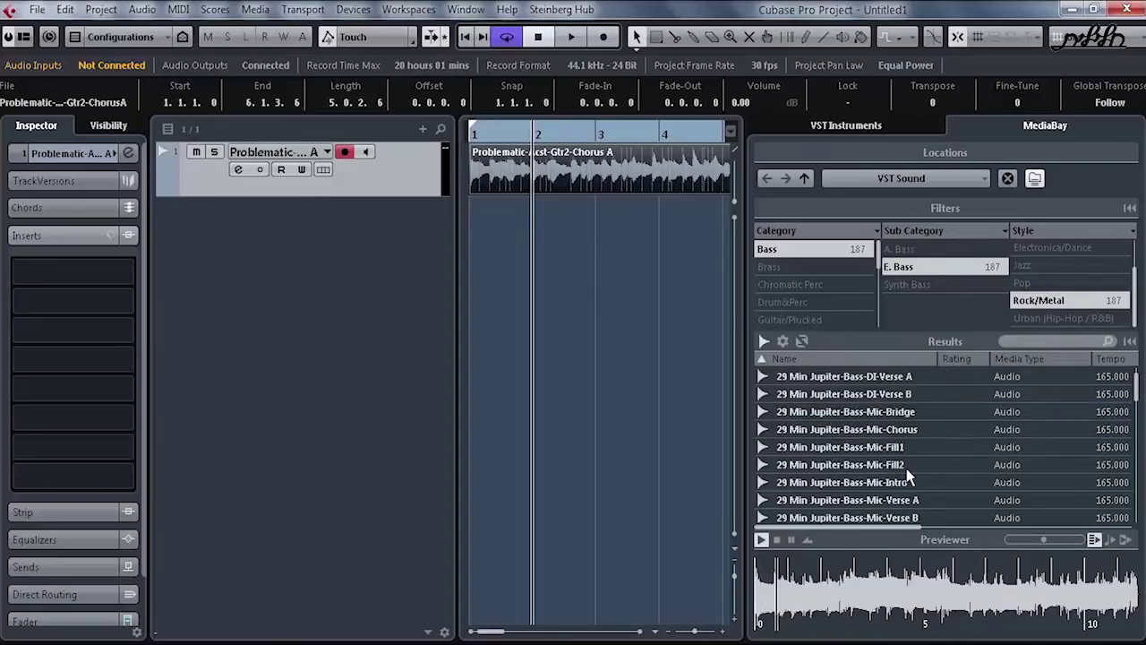
pyautogui.moveTo(842, 447); pyautogui.dragTo(475, 224)
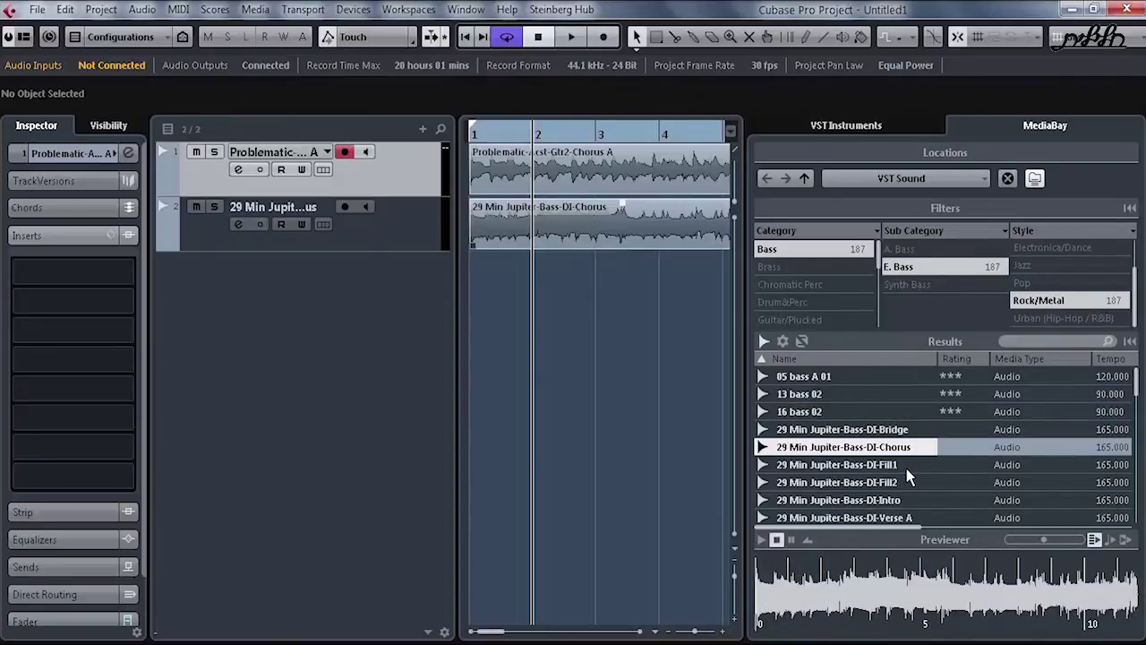
pyautogui.press('m')
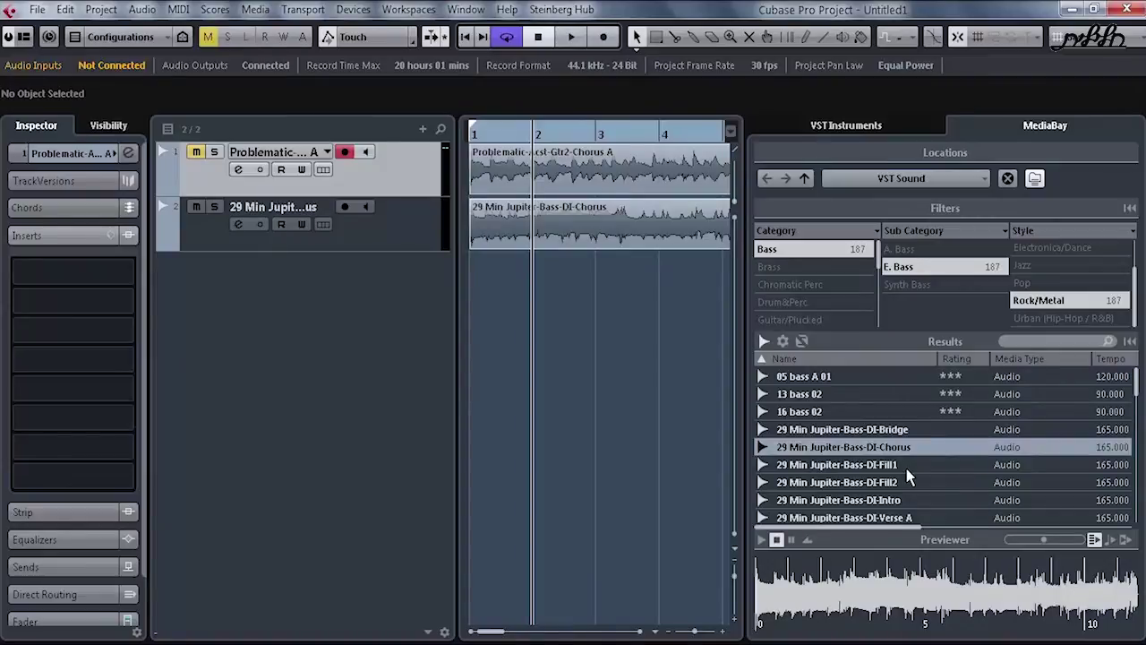
# Hide the MediaBay, set the locators around the bass event and listen to the bass track from the start
pyautogui.hotkey('ctrl', 'alt', 'r')
pyautogui.click(623, 225)
pyautogui.press('p')
pyautogui.press('KP_1')
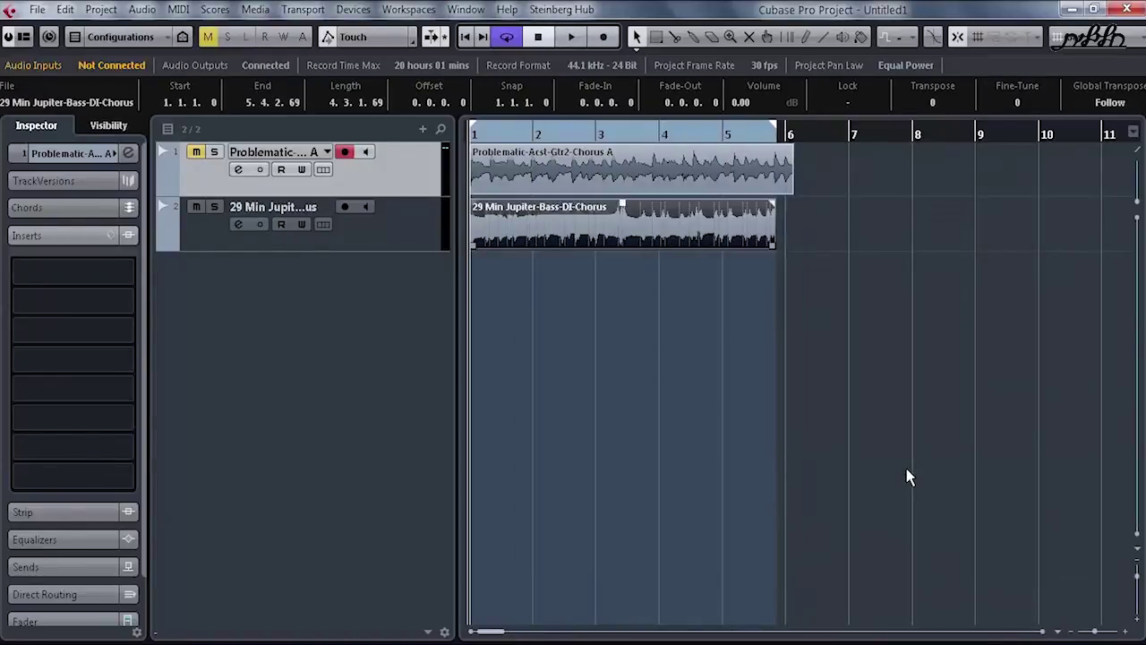
pyautogui.press('Down')
pyautogui.press('space')
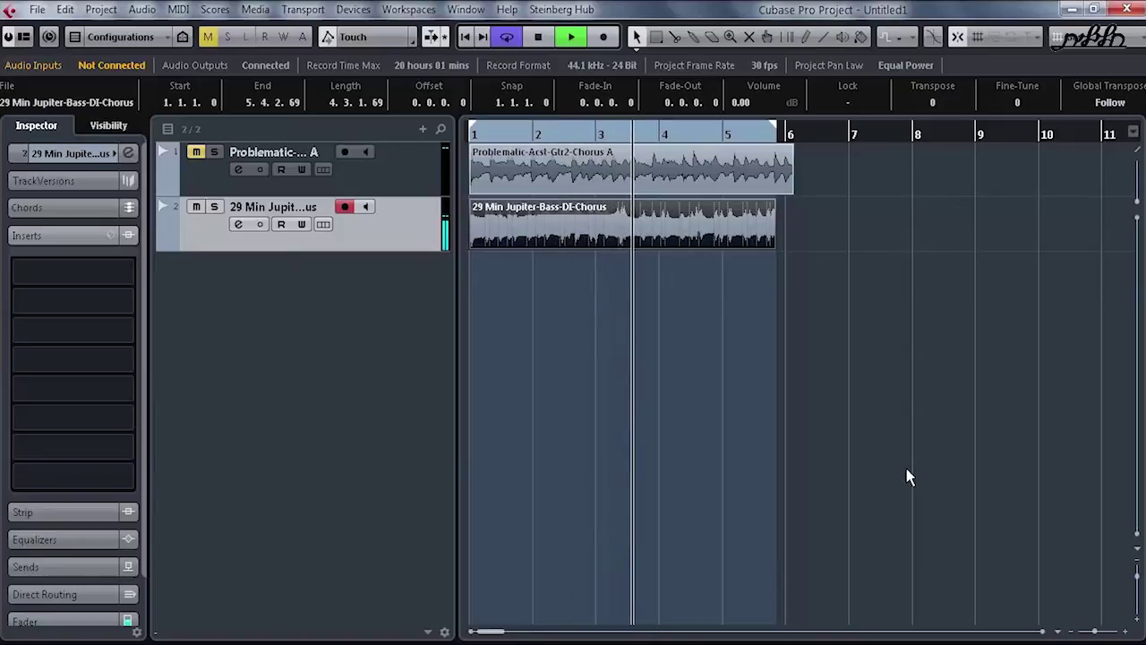
pyautogui.press('space')
# Search the effects for "bass" and load VST Bass Amp in the bass track's first insert slot
pyautogui.click(74, 271)
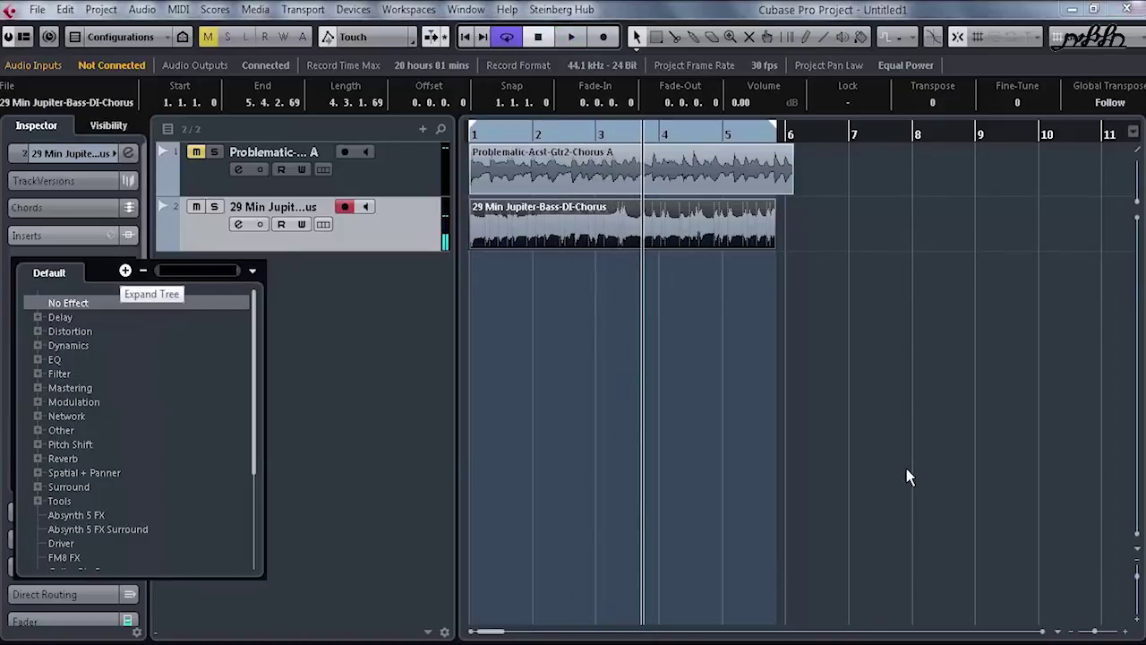
pyautogui.write('bass')
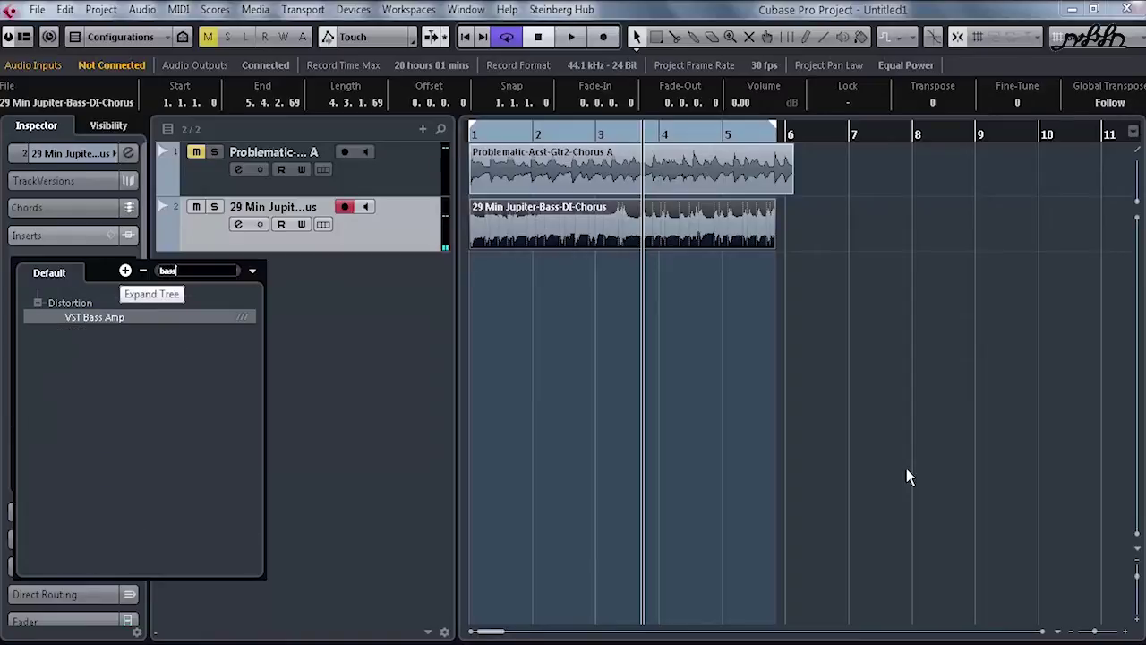
pyautogui.press('Escape')
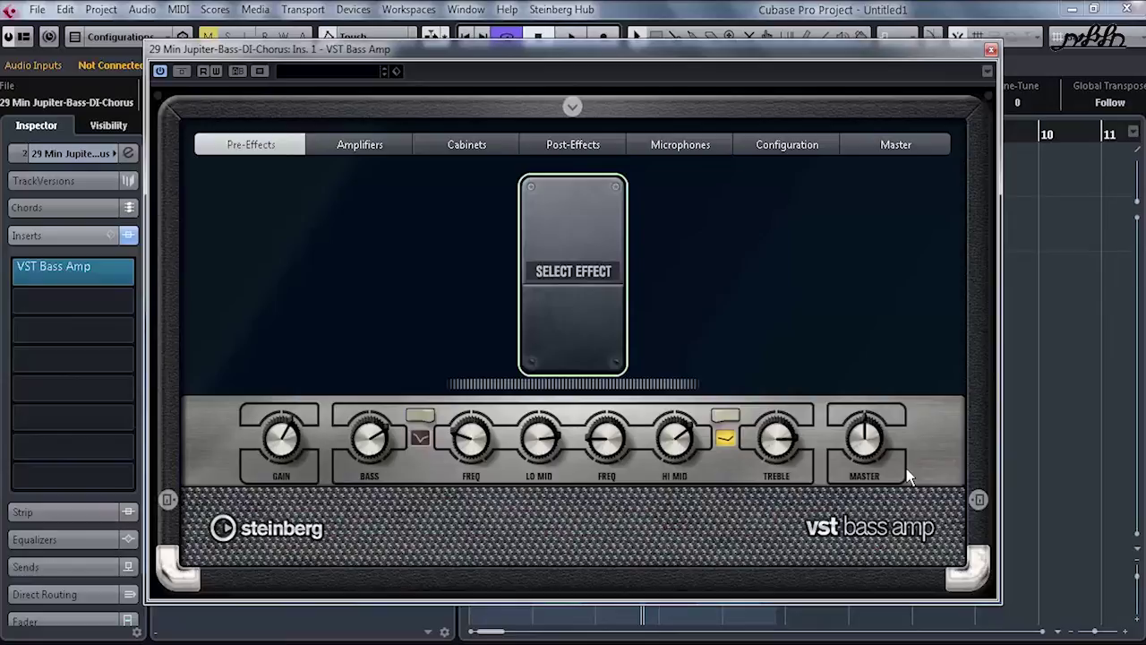
# Examine the amplifier, cabinet, post-effect and microphone options of VST Bass Amp, trying other microphones and positions
pyautogui.click(359, 144)
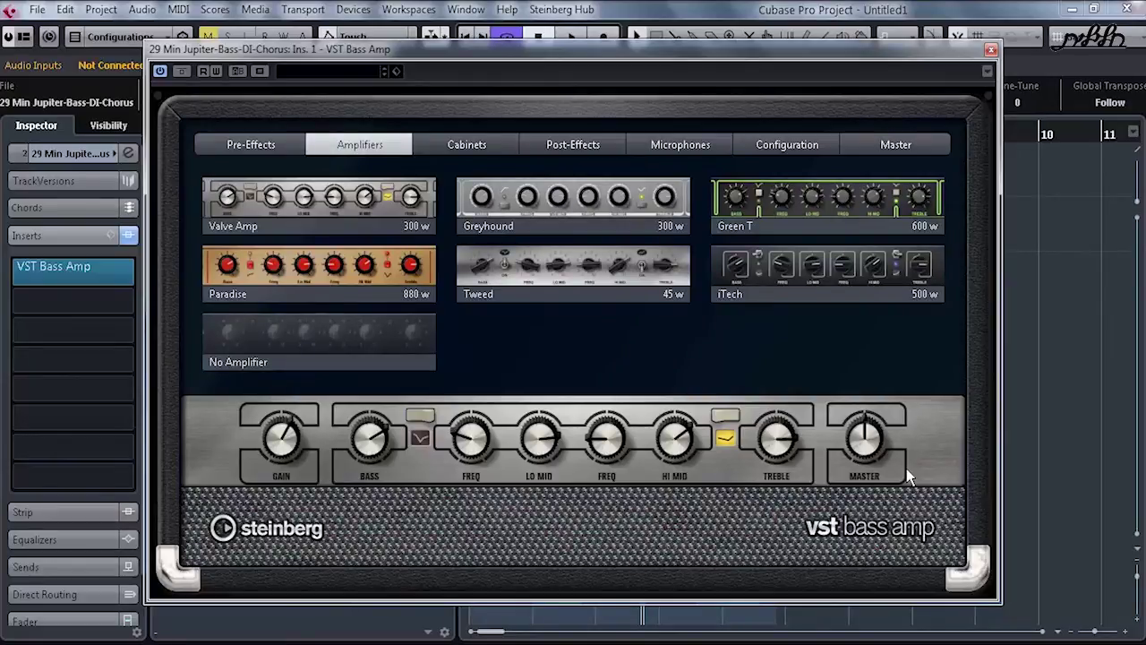
pyautogui.click(466, 144)
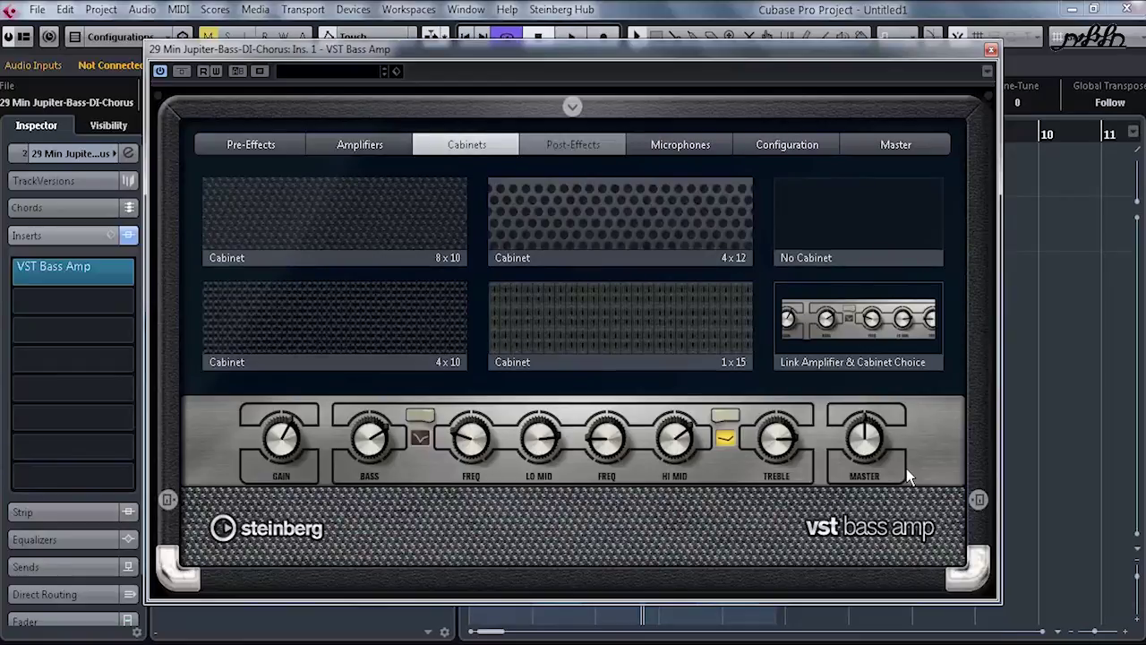
pyautogui.click(572, 144)
pyautogui.click(251, 144)
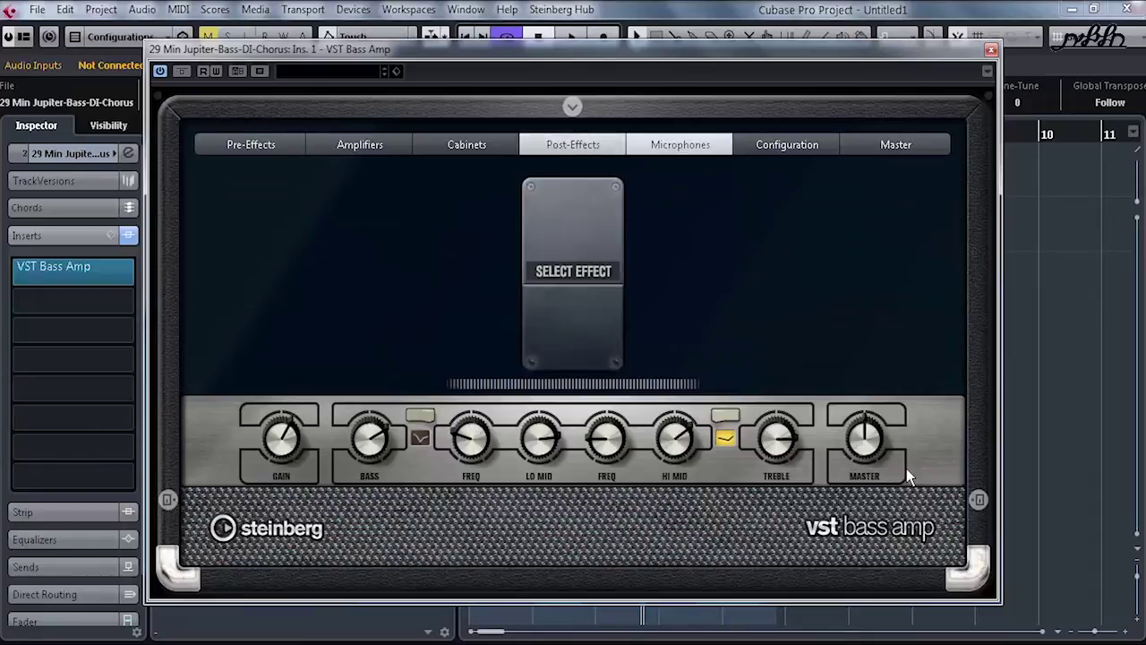
pyautogui.click(680, 144)
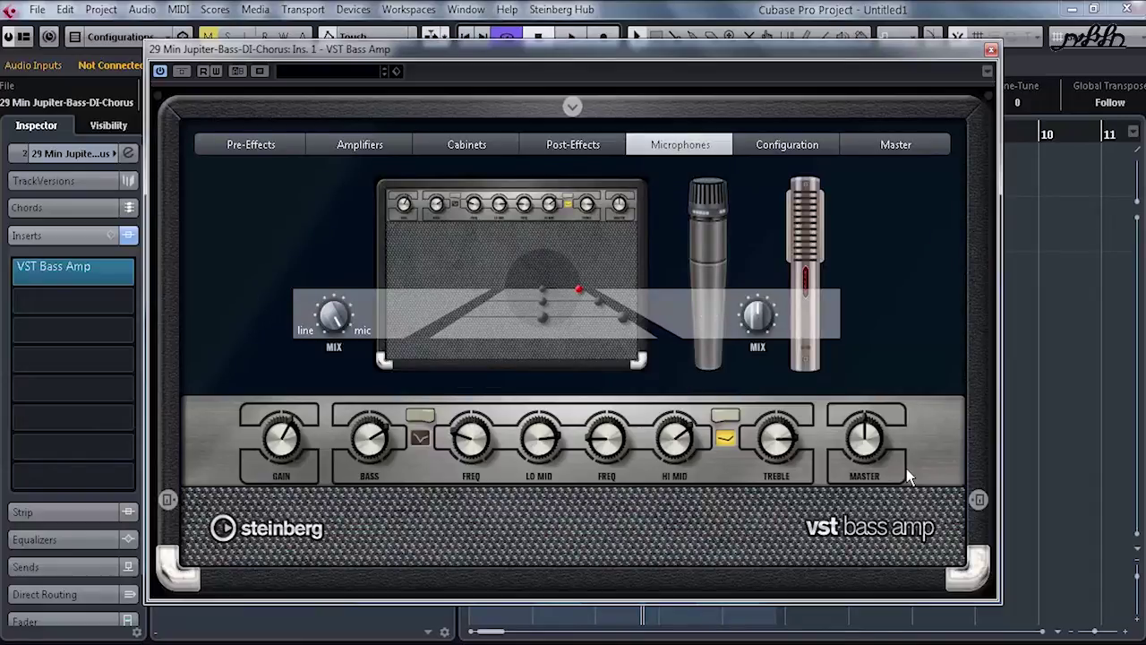
pyautogui.click(708, 317)
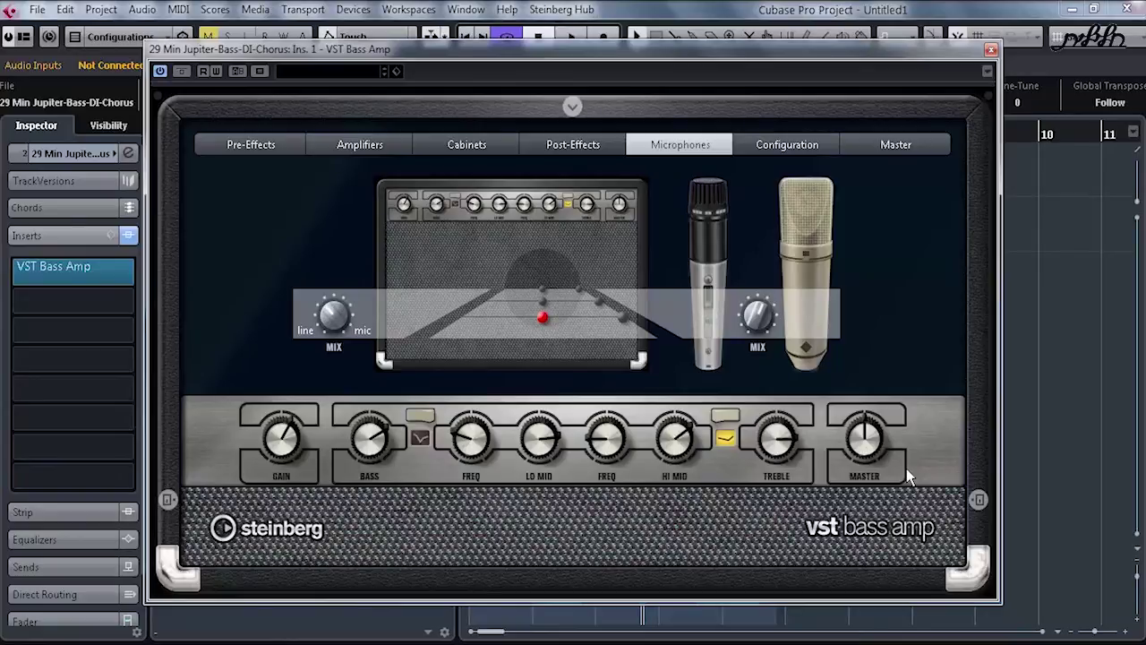
pyautogui.moveTo(908, 477)
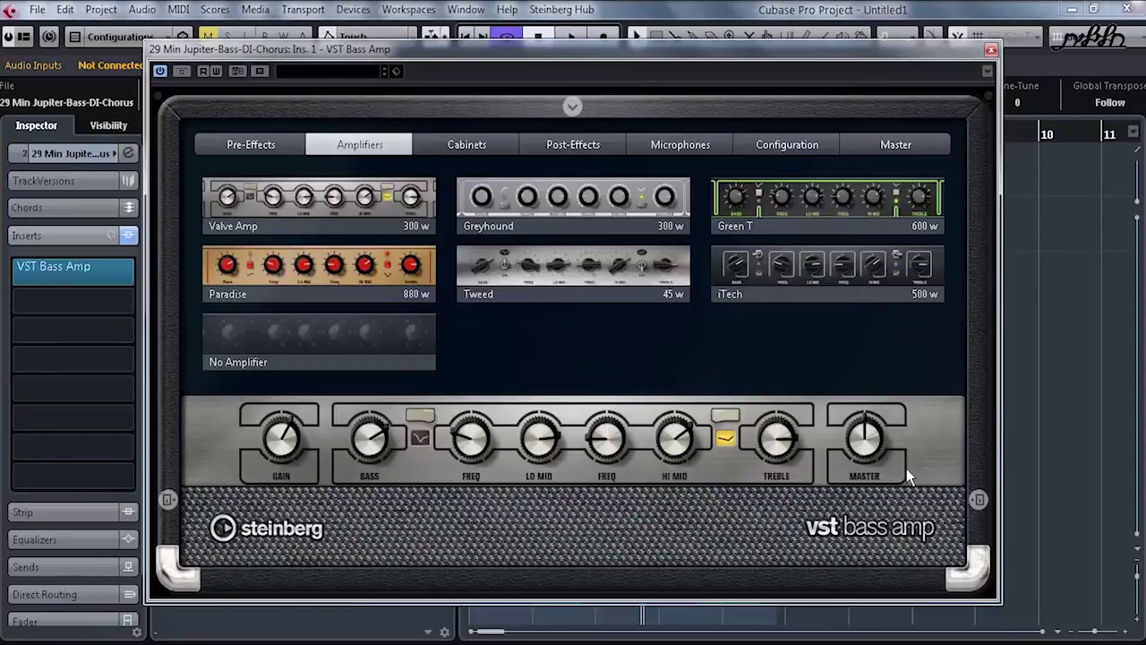
# Remove VST Bass Amp from the bass track's inserts
pyautogui.moveTo(73, 269)
pyautogui.mouseDown()
pyautogui.moveTo(174, 288)
pyautogui.moveTo(484, 633)
pyautogui.moveTo(1142, 455)
pyautogui.mouseUp()
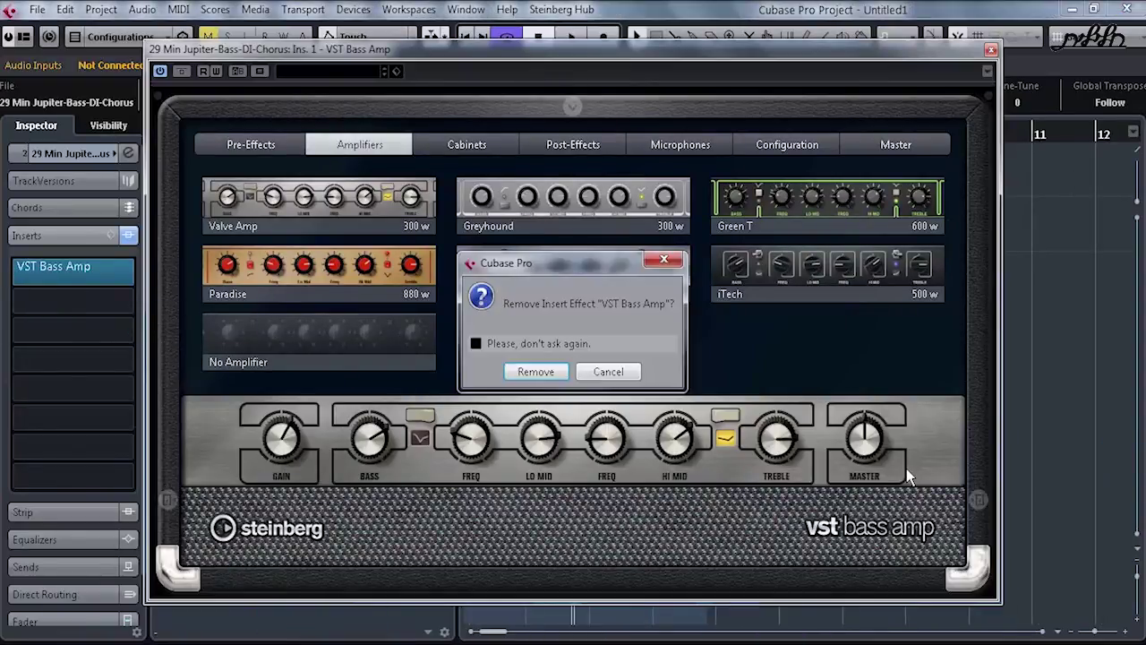
pyautogui.click(535, 372)
# Insert a fresh VST Bass Amp on the bass track, play from the start and show its amplifier models
pyautogui.click(74, 270)
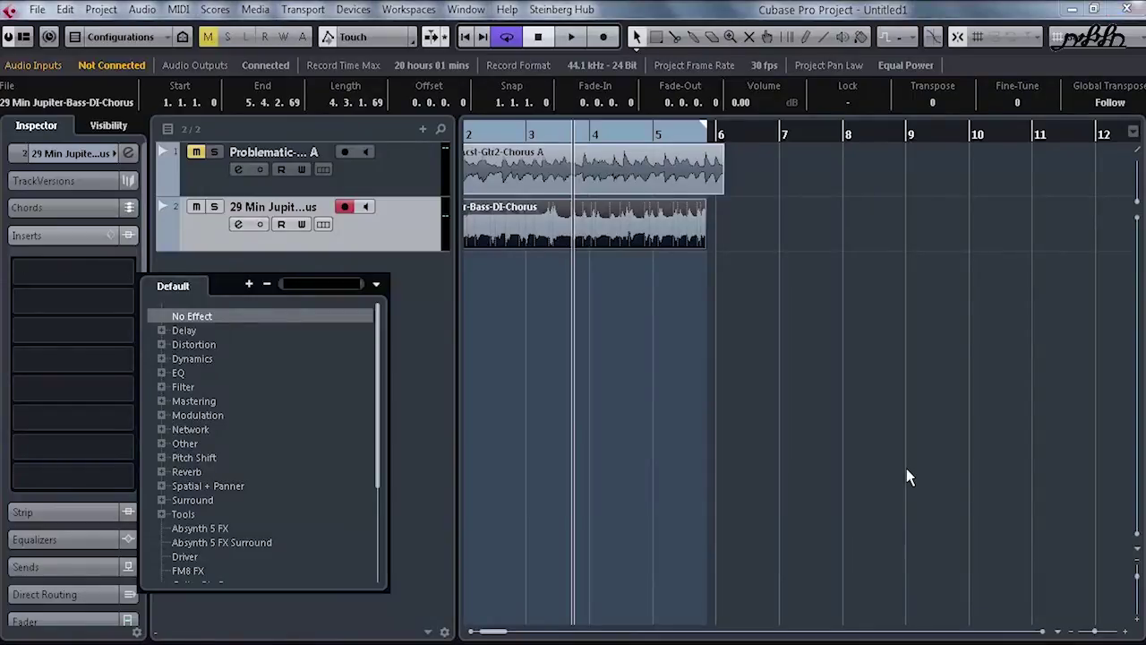
pyautogui.write('bass')
pyautogui.press('Return')
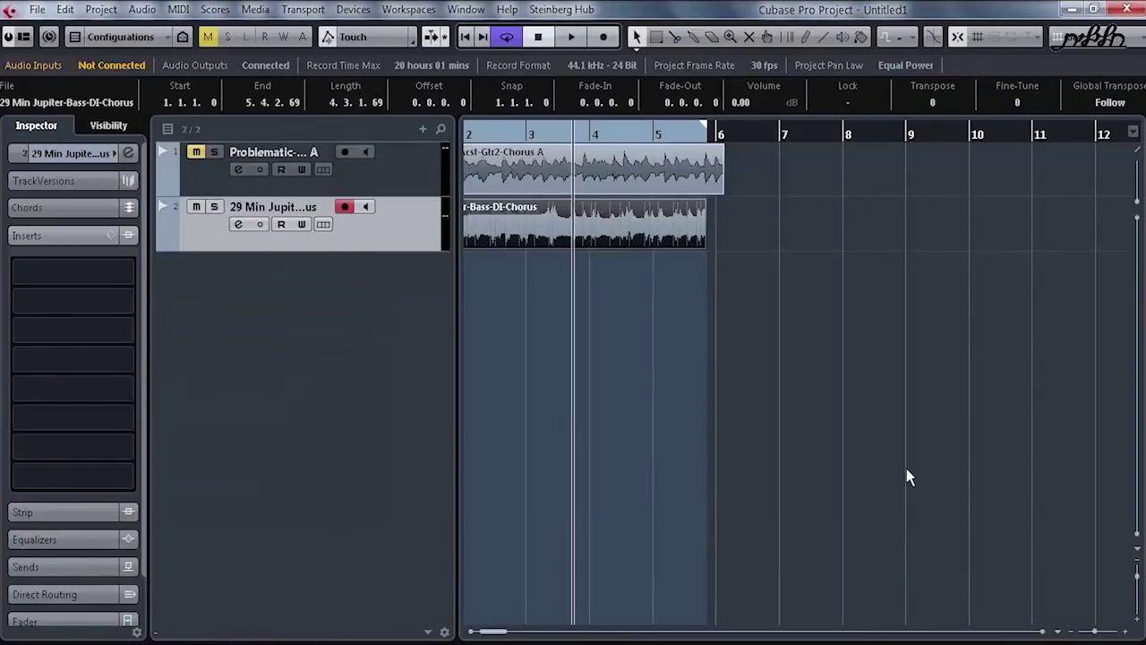
pyautogui.press('.')
pyautogui.press('space')
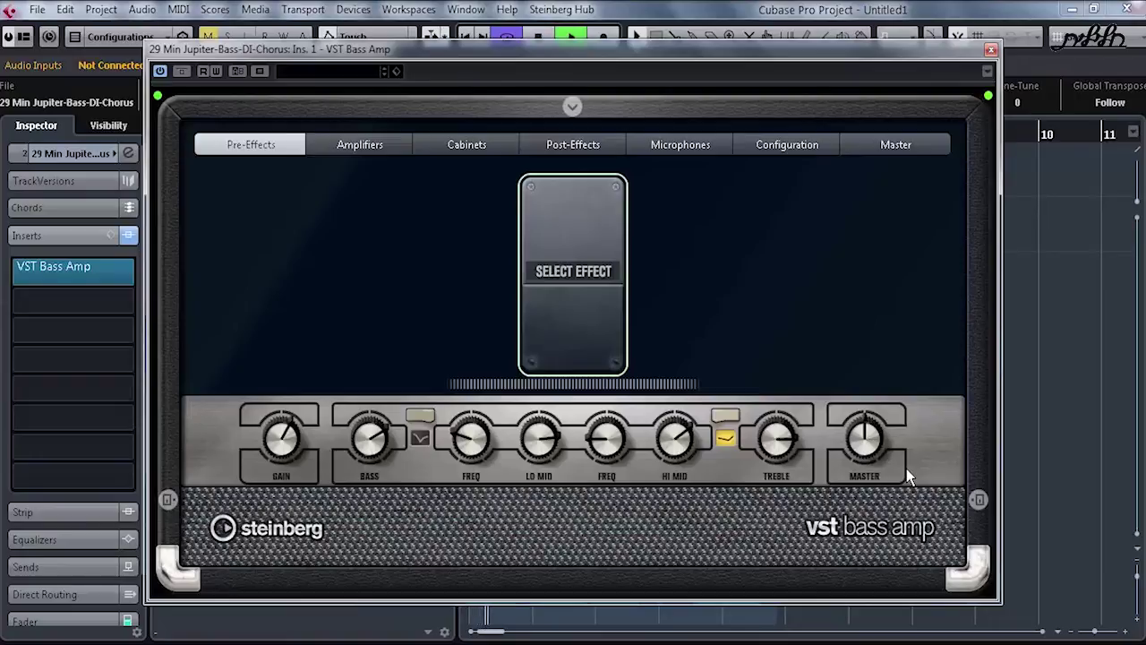
pyautogui.click(360, 144)
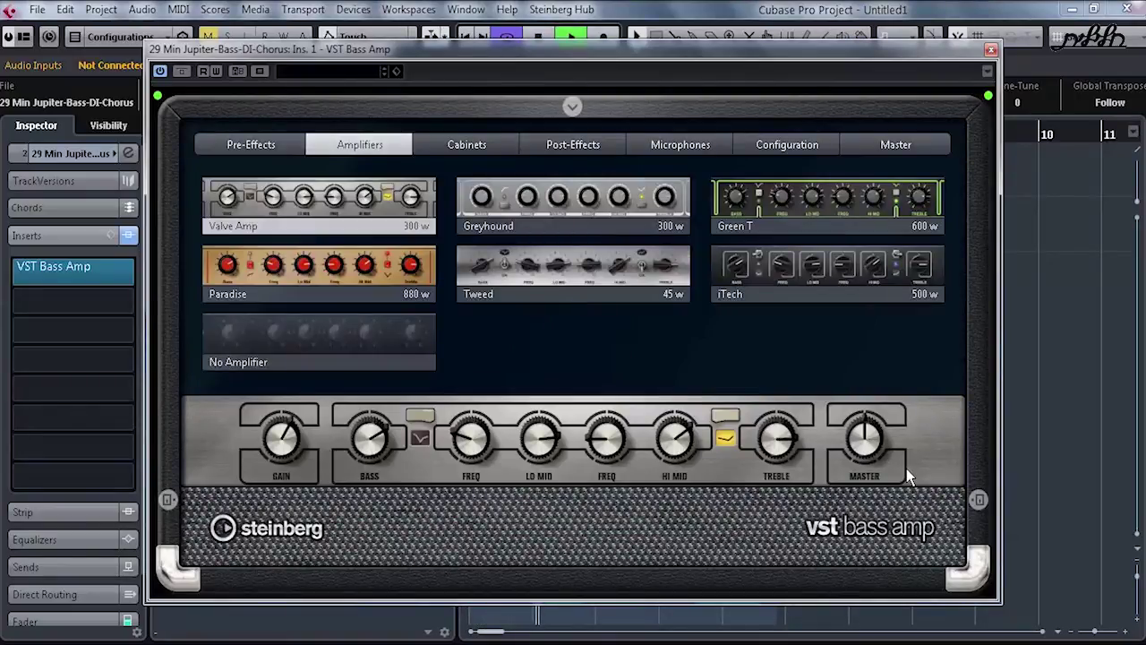
# Move the amp window aside and expand the bass track's basic settings in the Inspector
pyautogui.moveTo(501, 49); pyautogui.dragTo(913, 93)
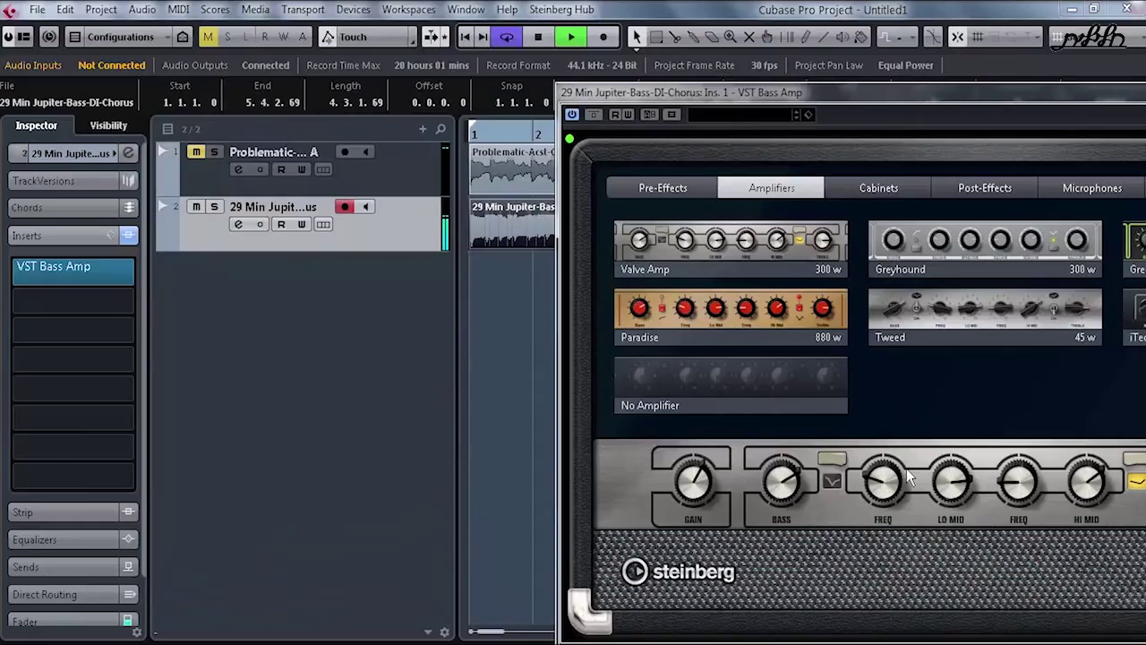
pyautogui.click(72, 153)
pyautogui.moveTo(92, 235); pyautogui.dragTo(85, 234)
# Move the amp window back, audition amplifier models such as Greyhound on the looping bass and stop playback
pyautogui.moveTo(859, 92); pyautogui.dragTo(421, 84)
pyautogui.click(548, 240)
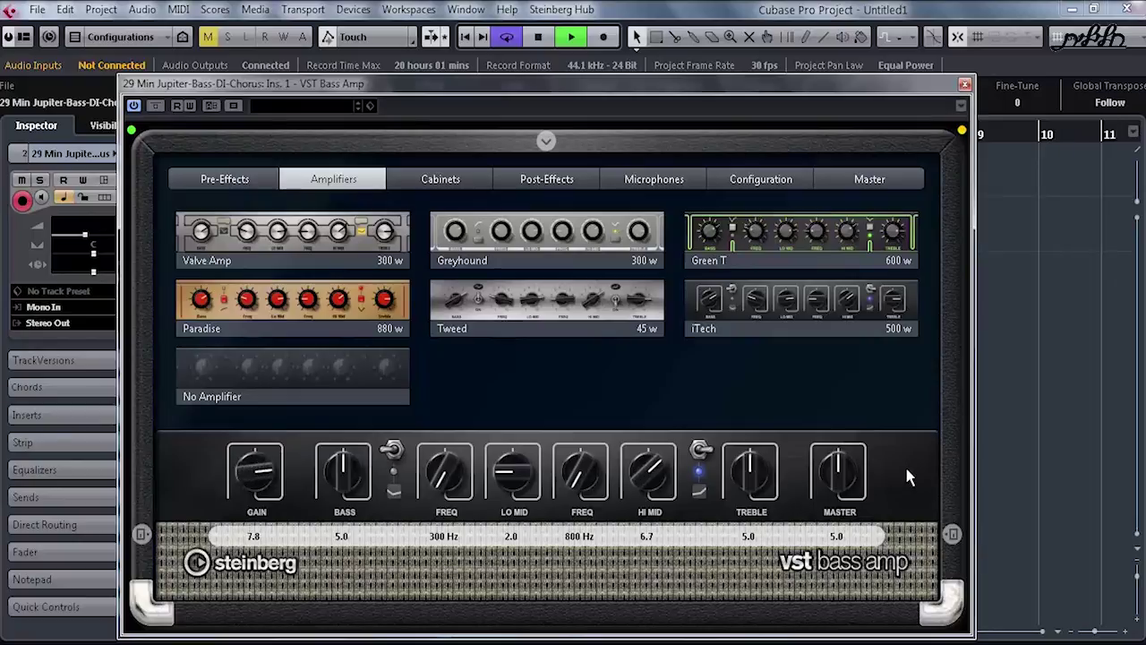
pyautogui.press('space')
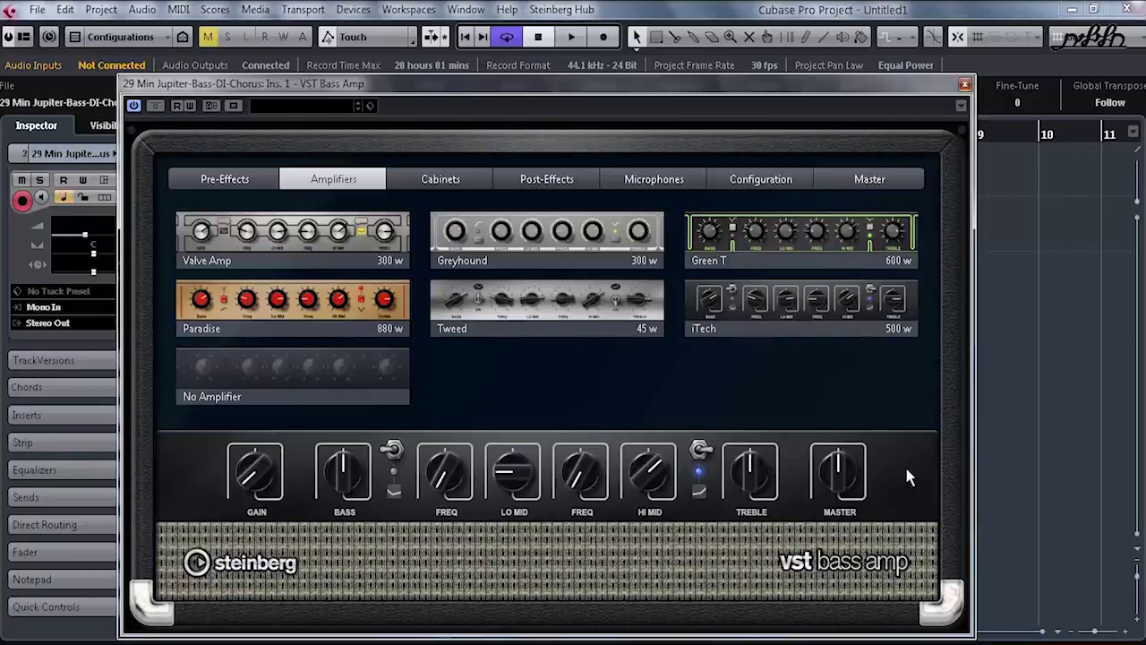
# Close the VST Bass Amp window, expand the bass track's inserts and remove VST Bass Amp
pyautogui.press('Escape')
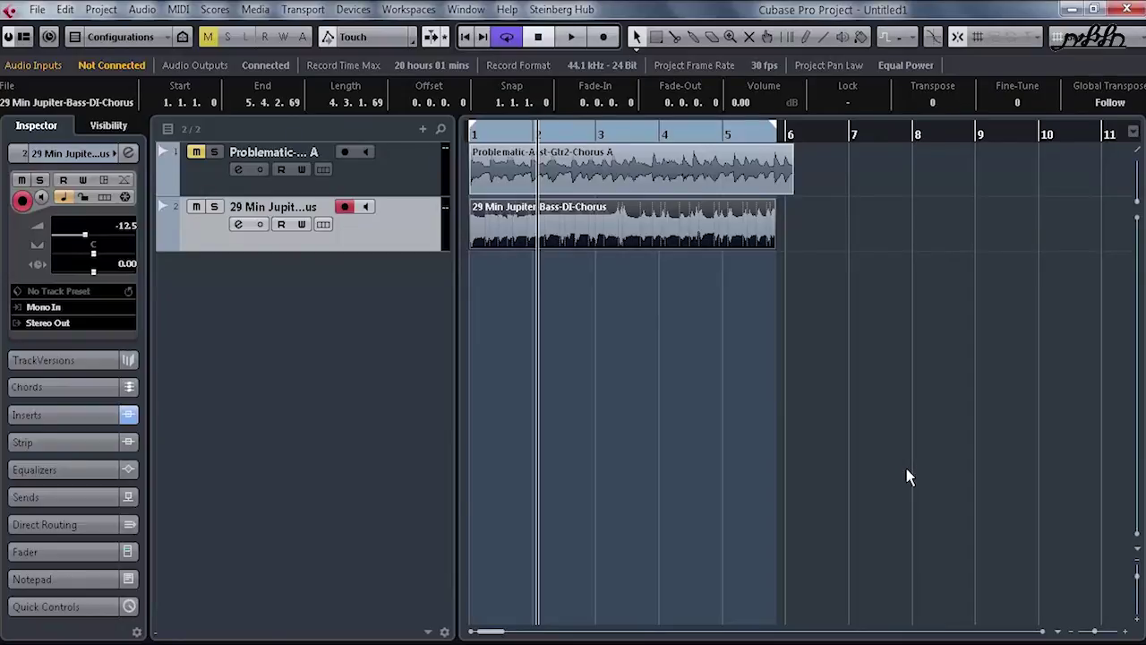
pyautogui.click(62, 415)
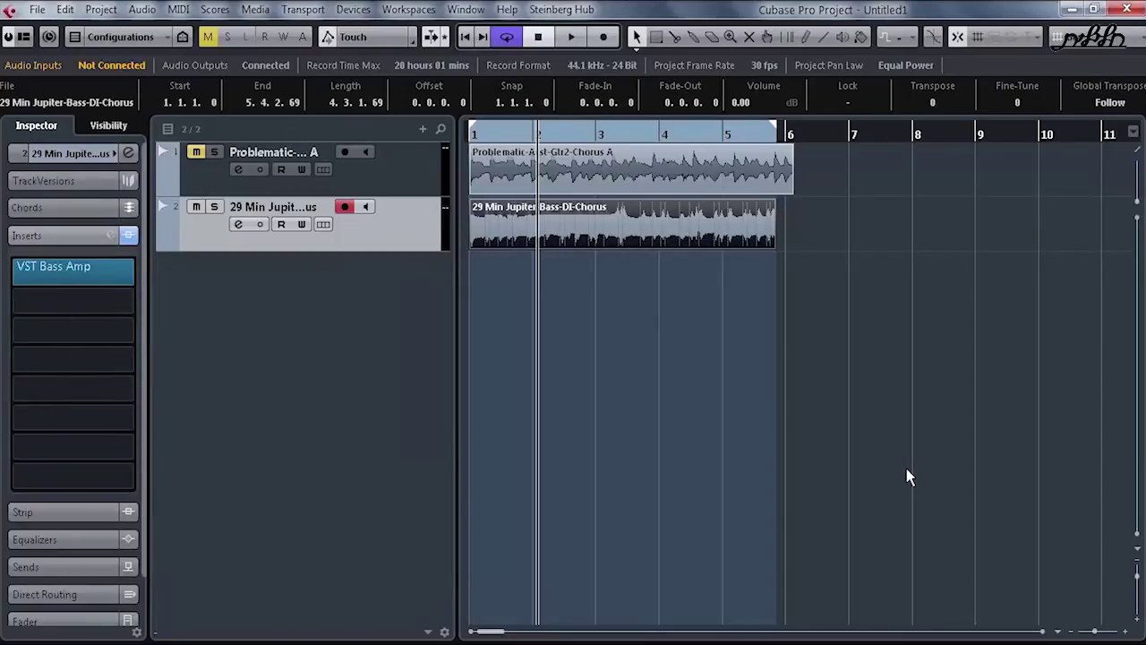
pyautogui.moveTo(53, 266); pyautogui.dragTo(326, 409)
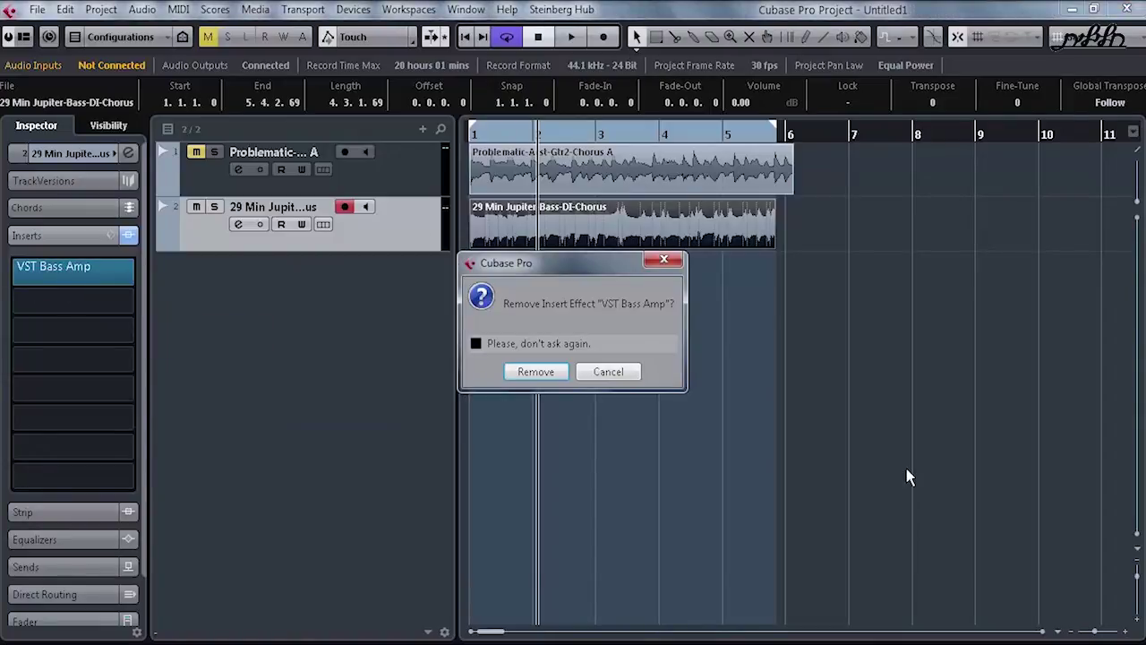
pyautogui.click(536, 371)
# Search the effects for "multi" and insert MultibandCompressor in the bass track's first insert slot
pyautogui.click(53, 266)
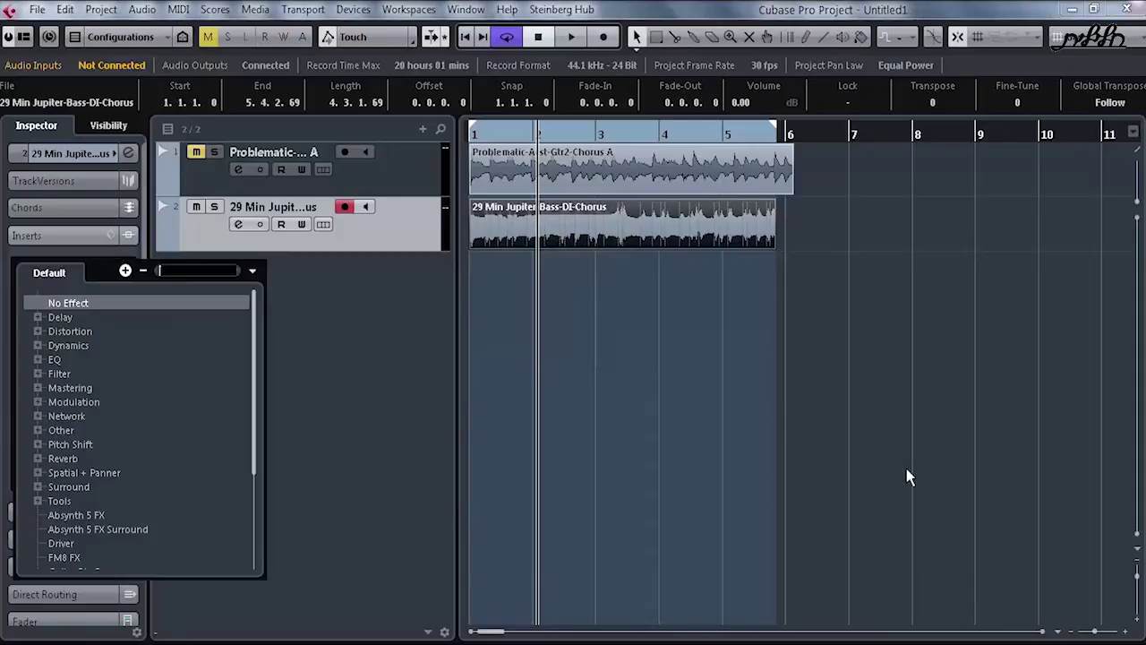
pyautogui.write('multi')
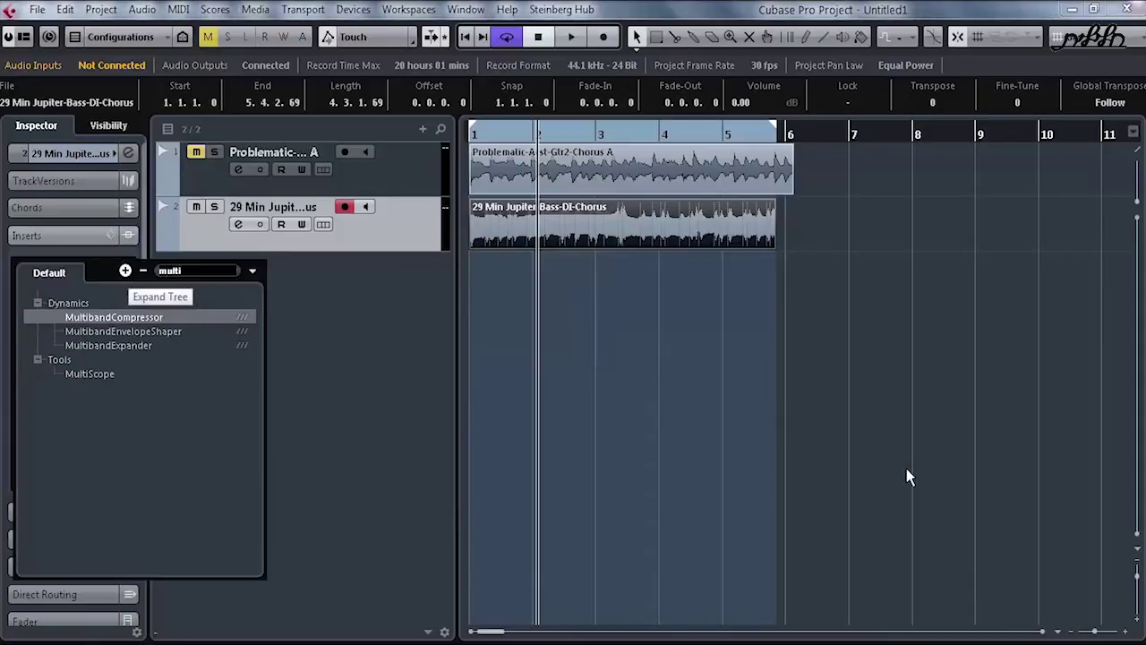
pyautogui.press('Return')
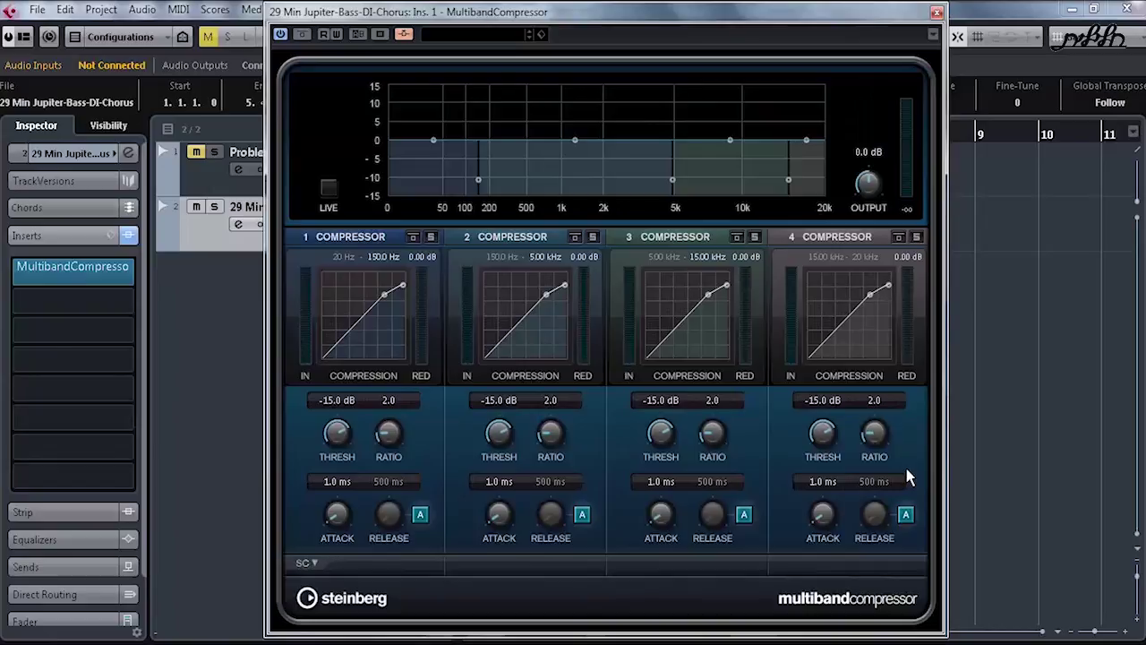
# Replace the bass track's first insert effect with MultibandEnvelopeShaper
pyautogui.click(131, 272)
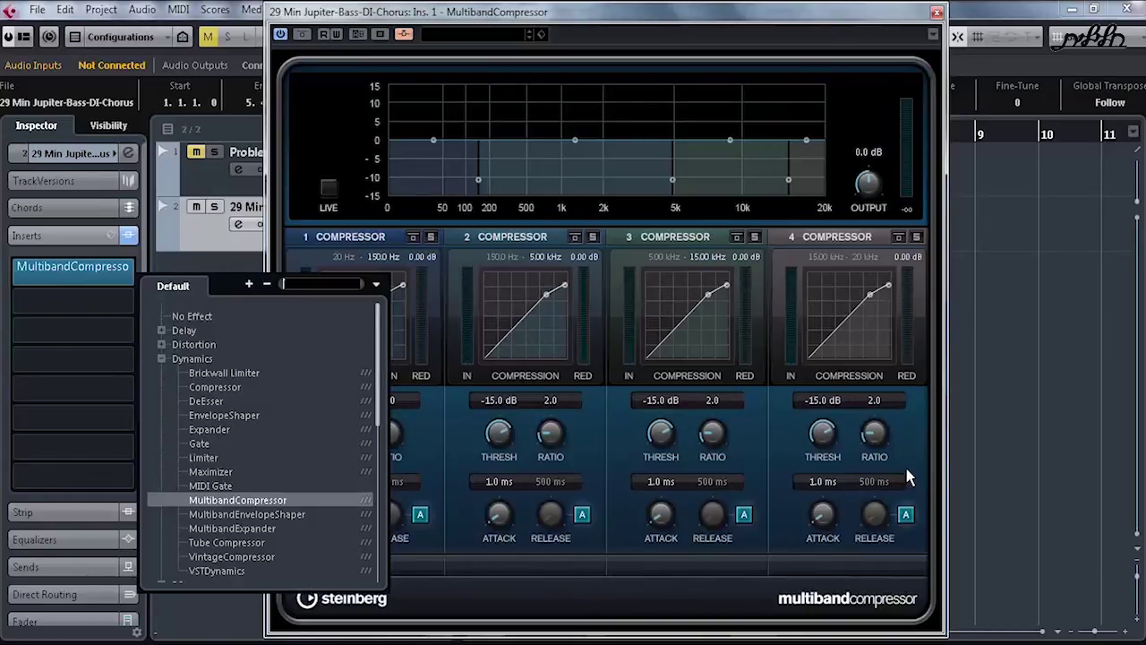
pyautogui.click(247, 514)
pyautogui.press('Return')
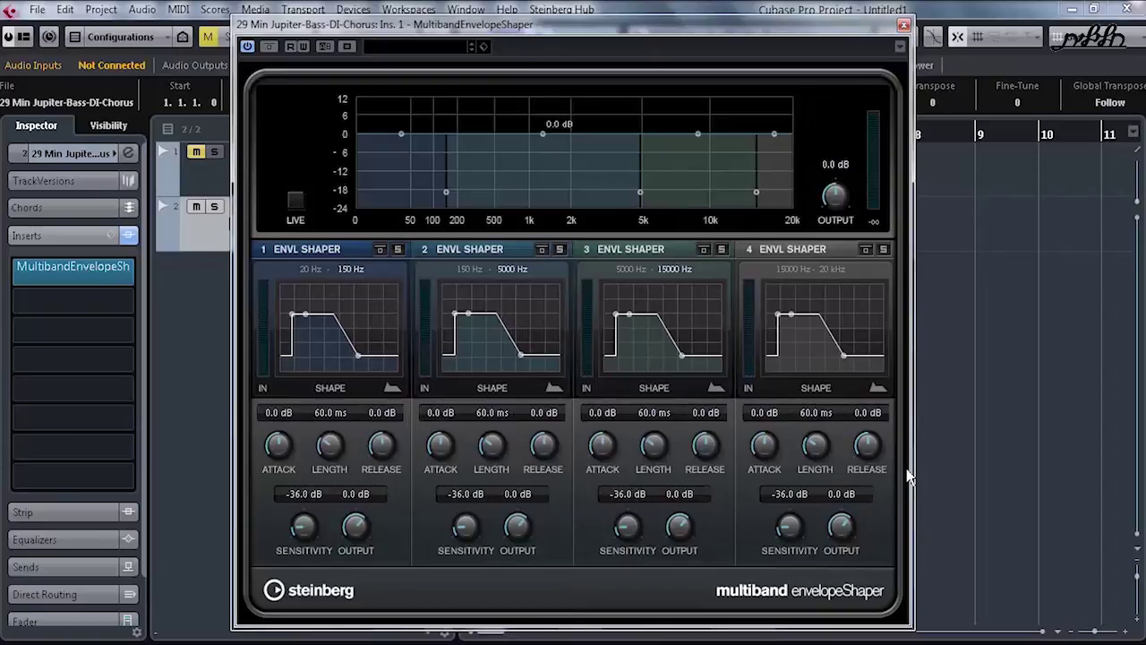
# Change the bass track's first insert effect to MultibandExpander
pyautogui.click(70, 278)
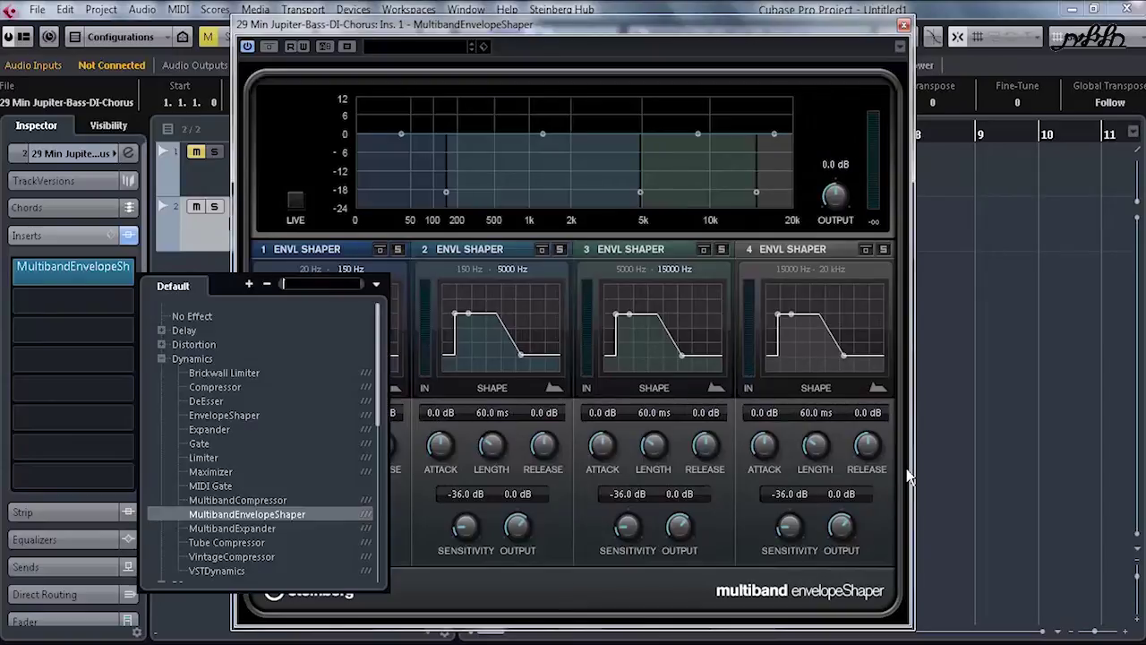
pyautogui.press('Down')
pyautogui.press('Return')
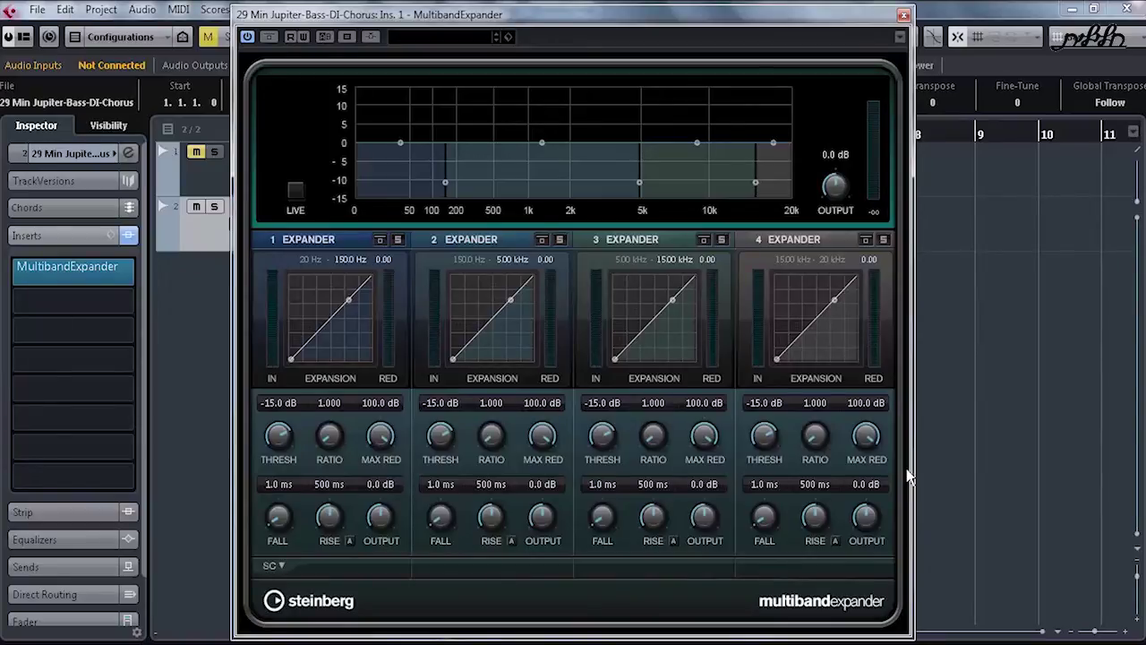
# Remove MultibandExpander, insert Tuner in its place and move the Tuner window below the track events
pyautogui.moveTo(74, 271); pyautogui.dragTo(262, 328)
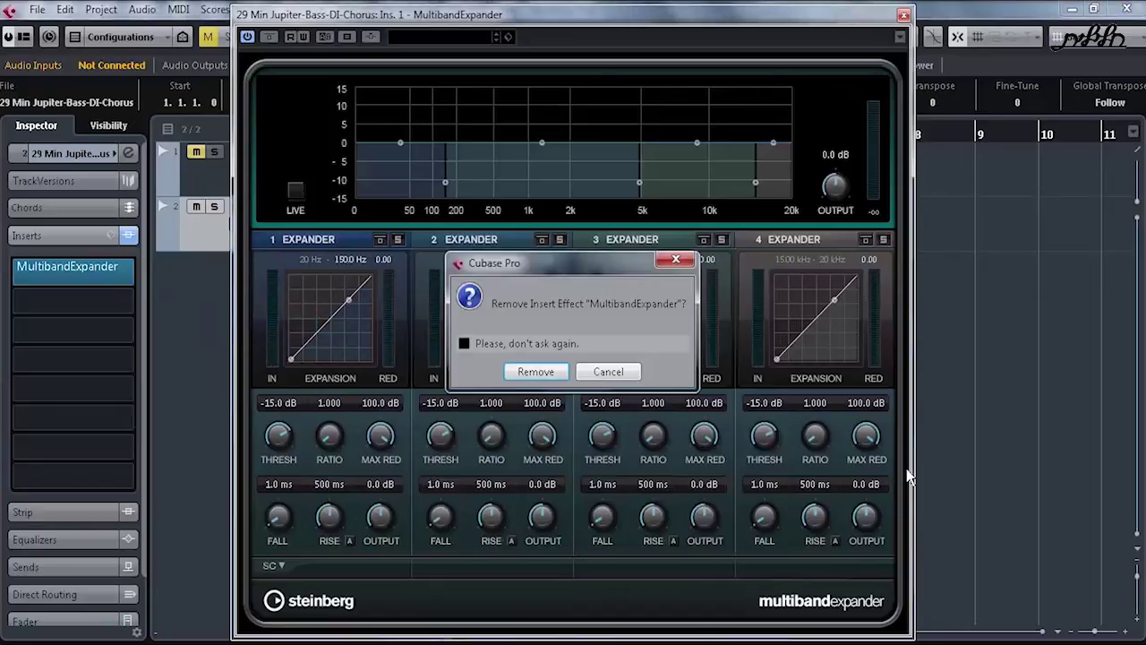
pyautogui.click(537, 371)
pyautogui.click(127, 270)
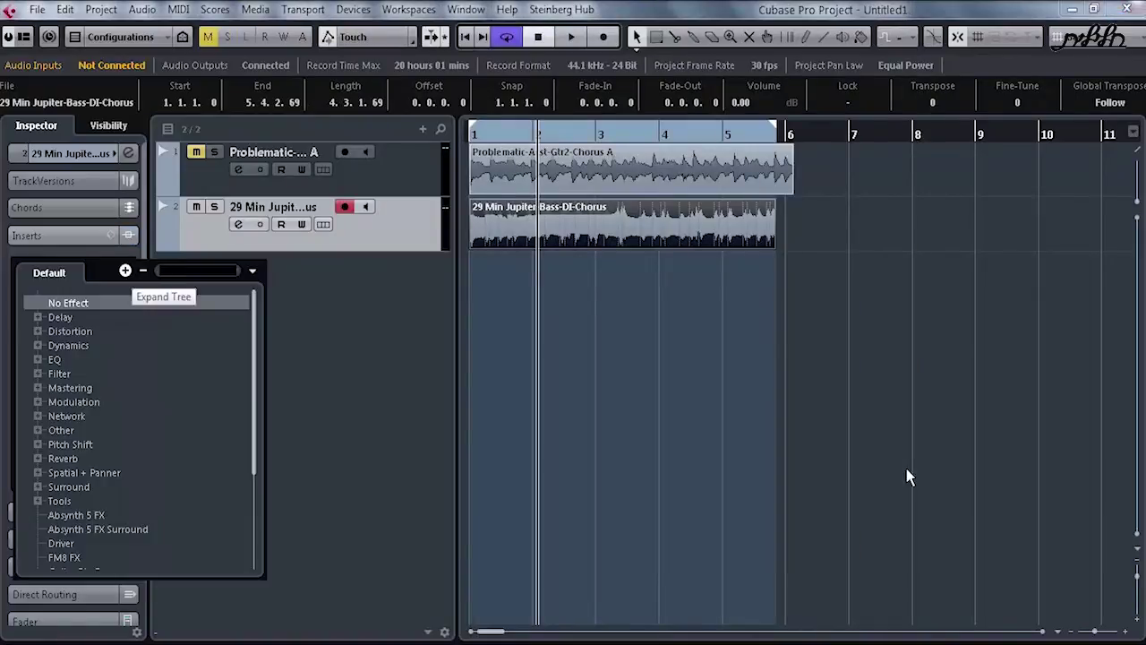
pyautogui.write('tuner')
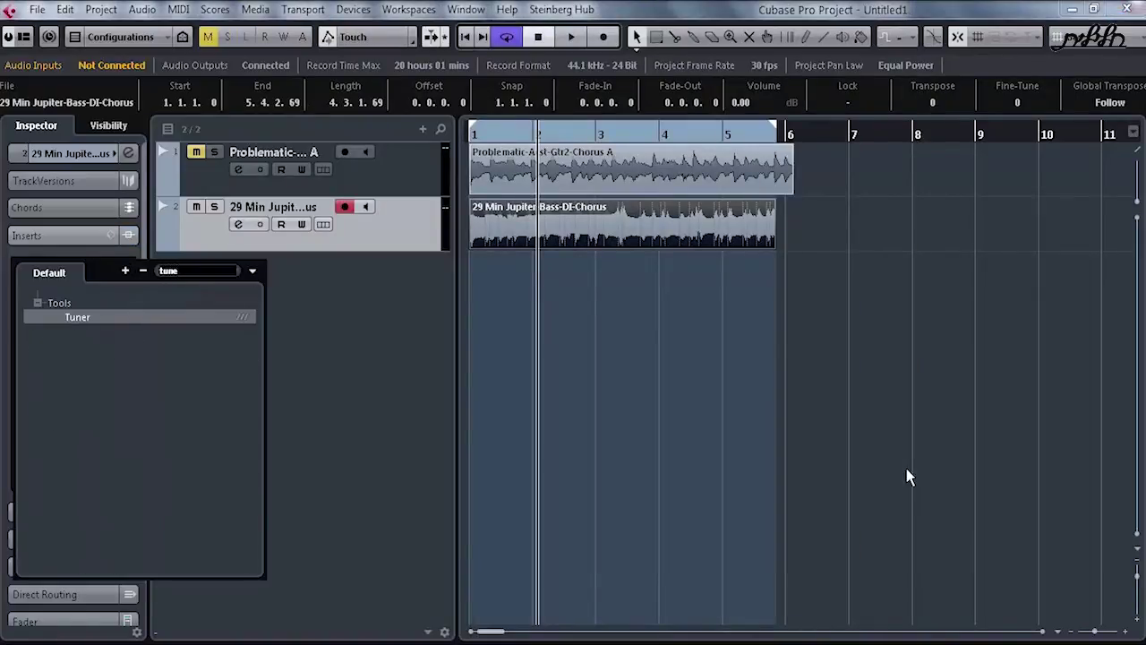
pyautogui.press('Return')
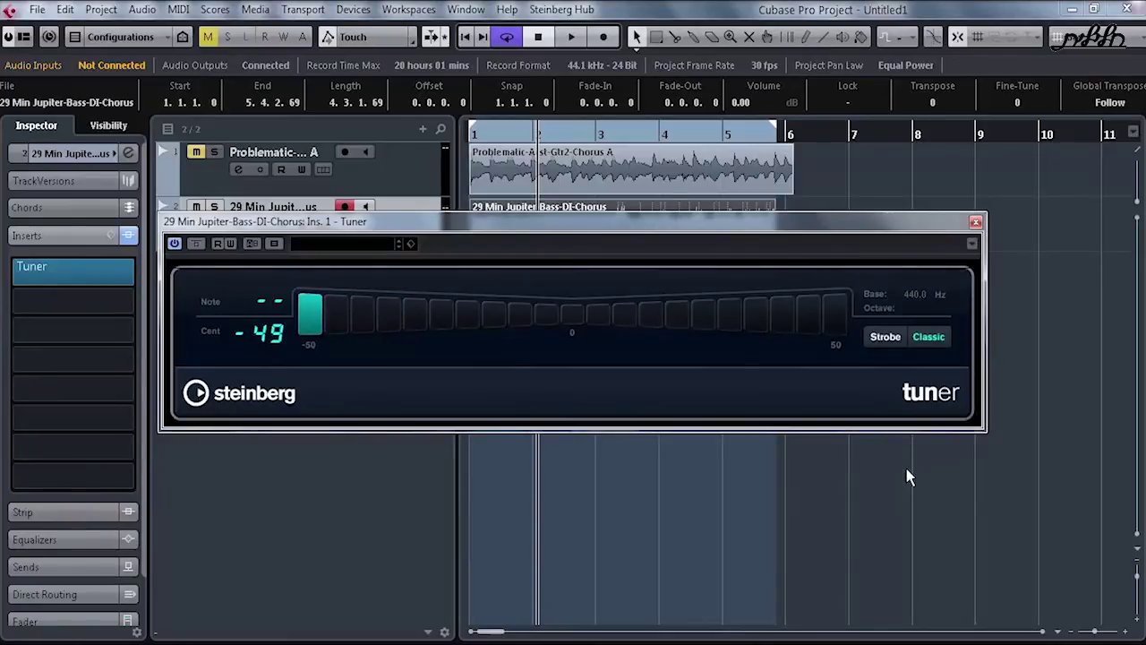
pyautogui.moveTo(573, 221); pyautogui.dragTo(658, 339)
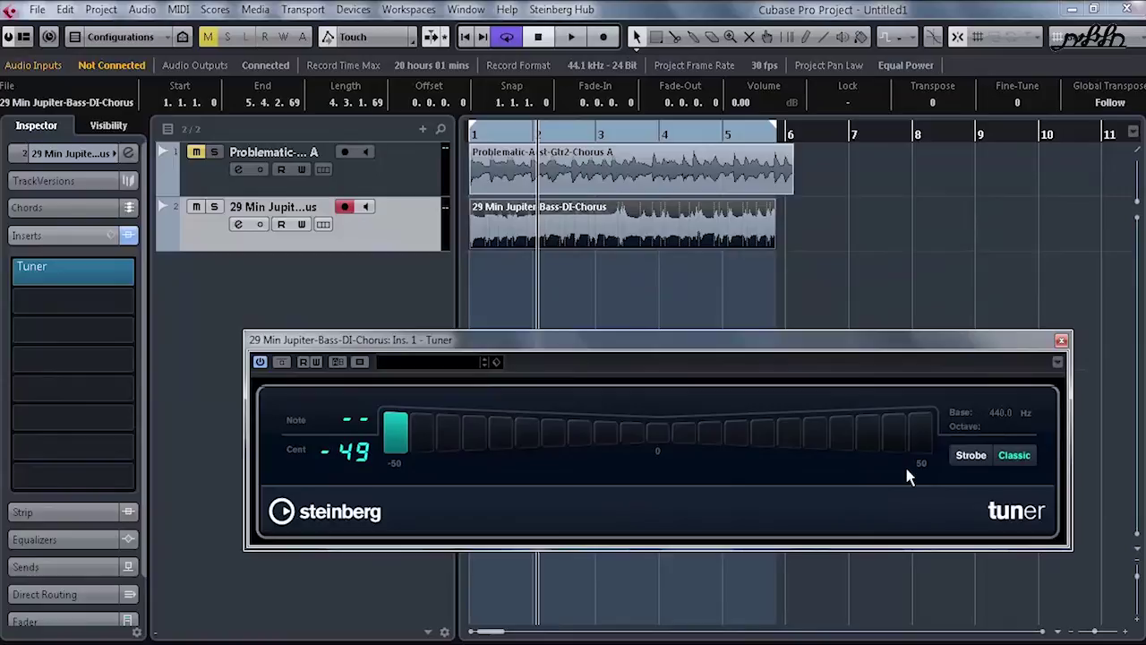
# Clear both audio tracks and add one instrument track using Groove Agent SE
pyautogui.hotkey('ctrl', 'z')
pyautogui.rightClick(255, 213)
pyautogui.click(327, 244)
pyautogui.click(443, 186)
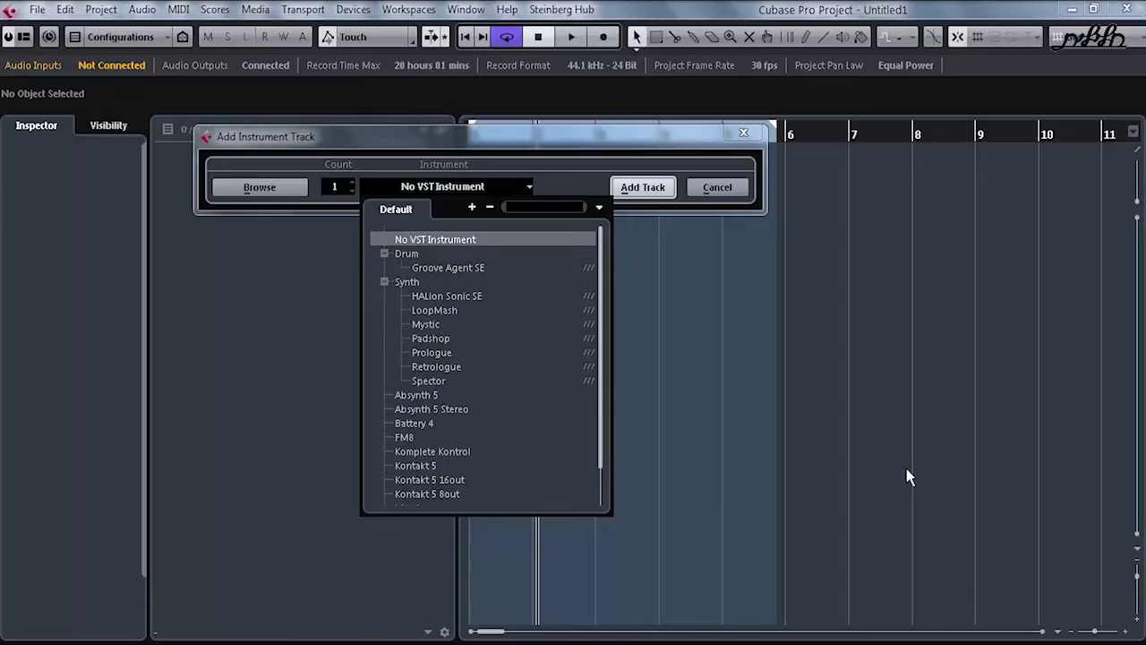
pyautogui.write('se')
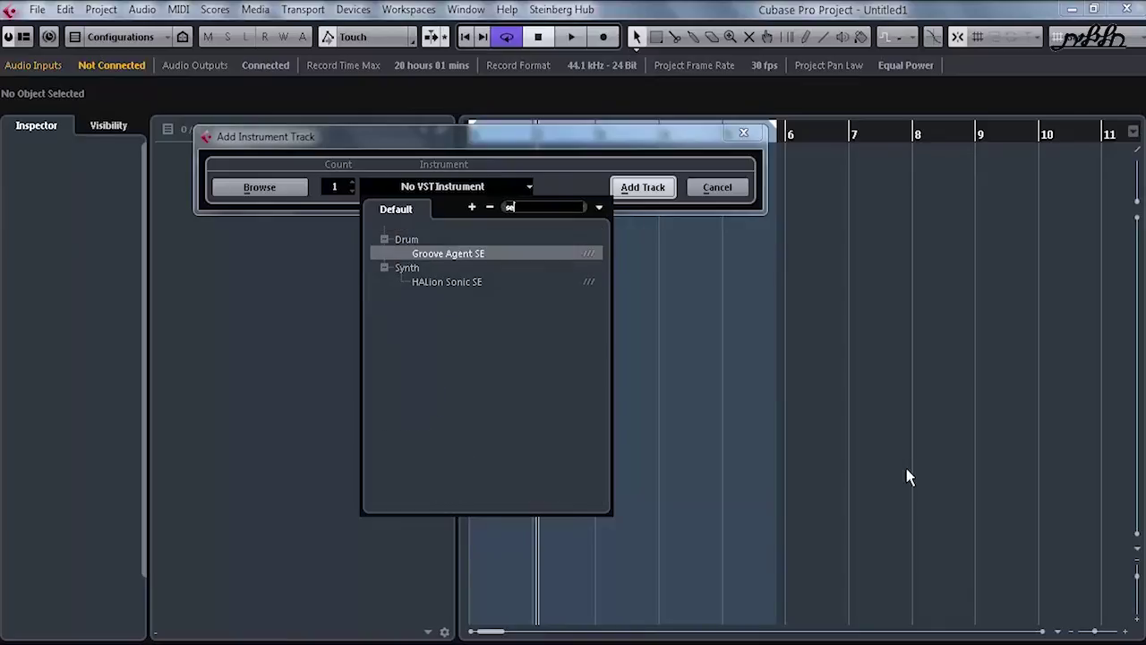
pyautogui.press('Return')
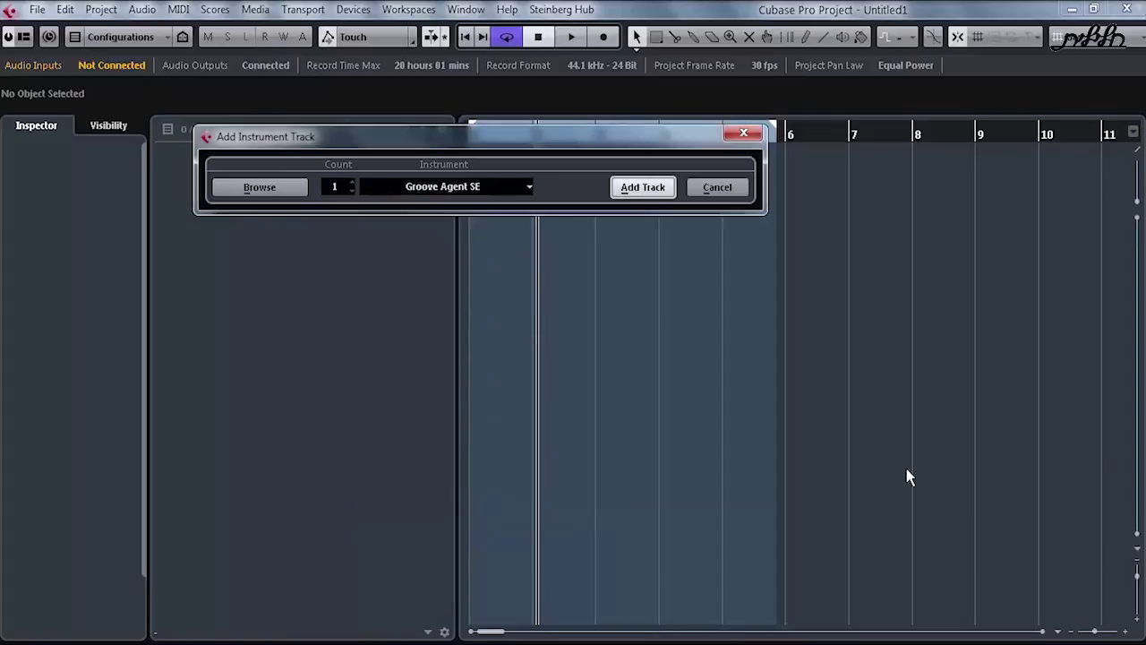
pyautogui.press('Return')
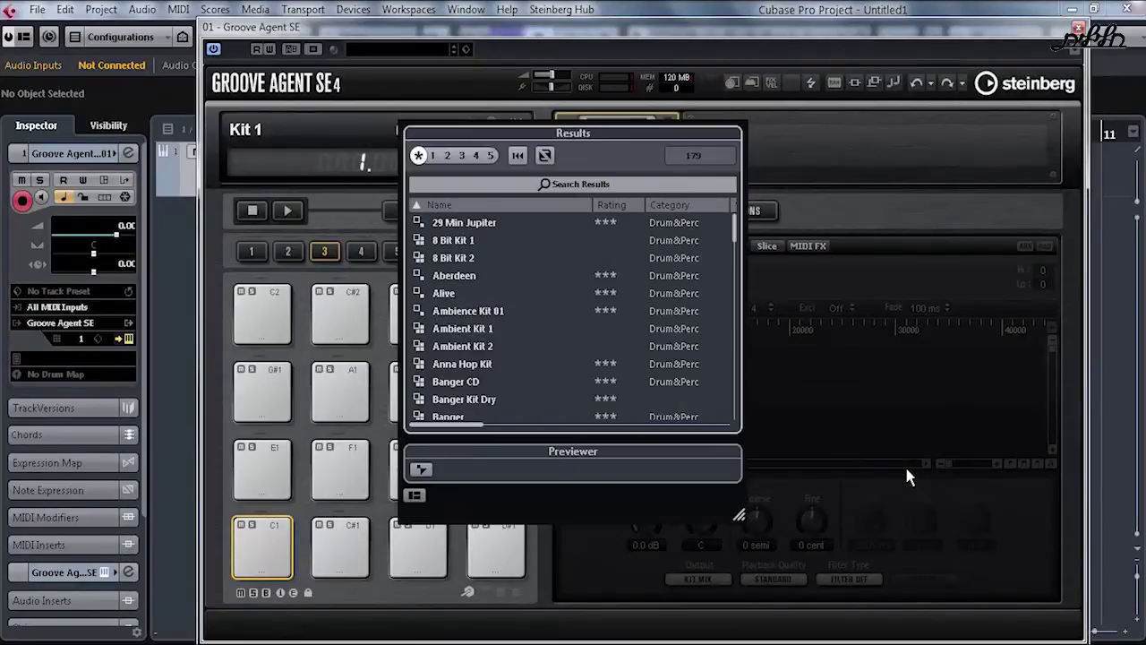
# Show the Filters section in Groove Agent SE's preset browser
pyautogui.click(415, 495)
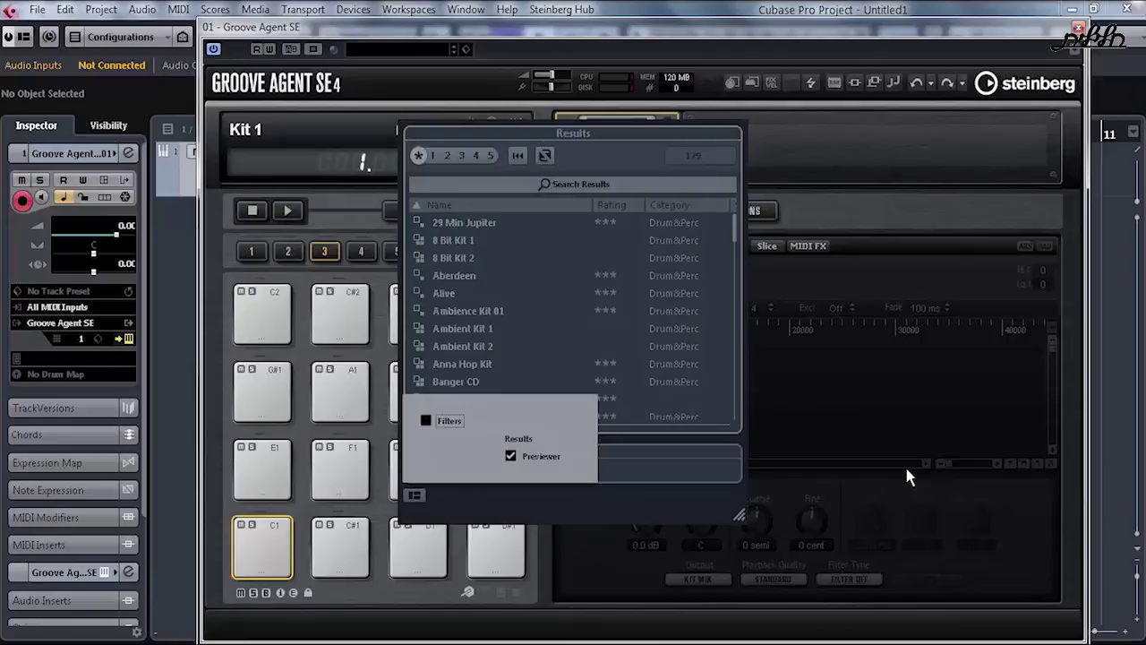
pyautogui.click(426, 421)
pyautogui.click(907, 469)
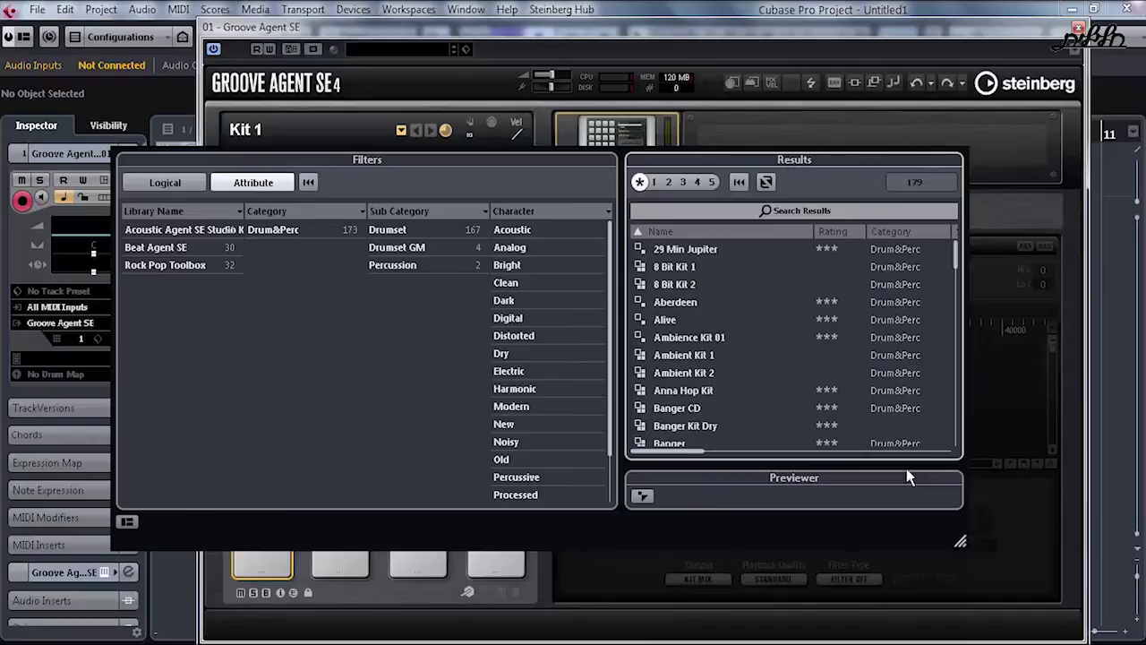
# Filter the presets to the Acoustic Agent SE Studio Kit library and load the Brothers In Need kit
pyautogui.click(183, 230)
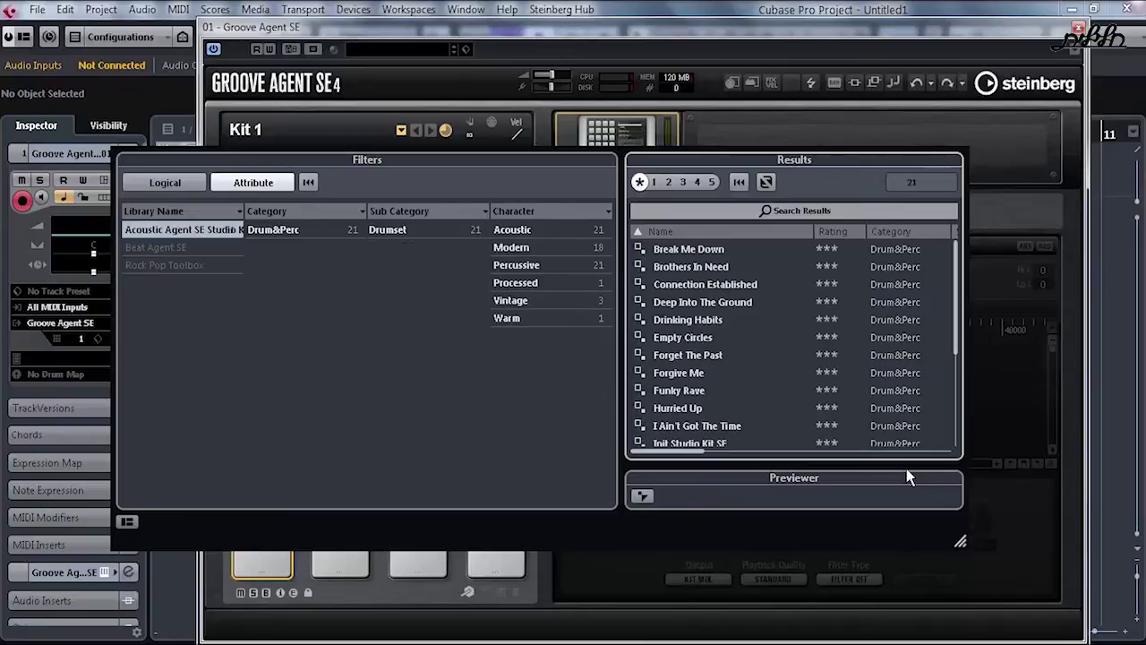
pyautogui.scroll(-3, 762, 346)
pyautogui.scroll(3, 761, 346)
pyautogui.doubleClick(691, 267)
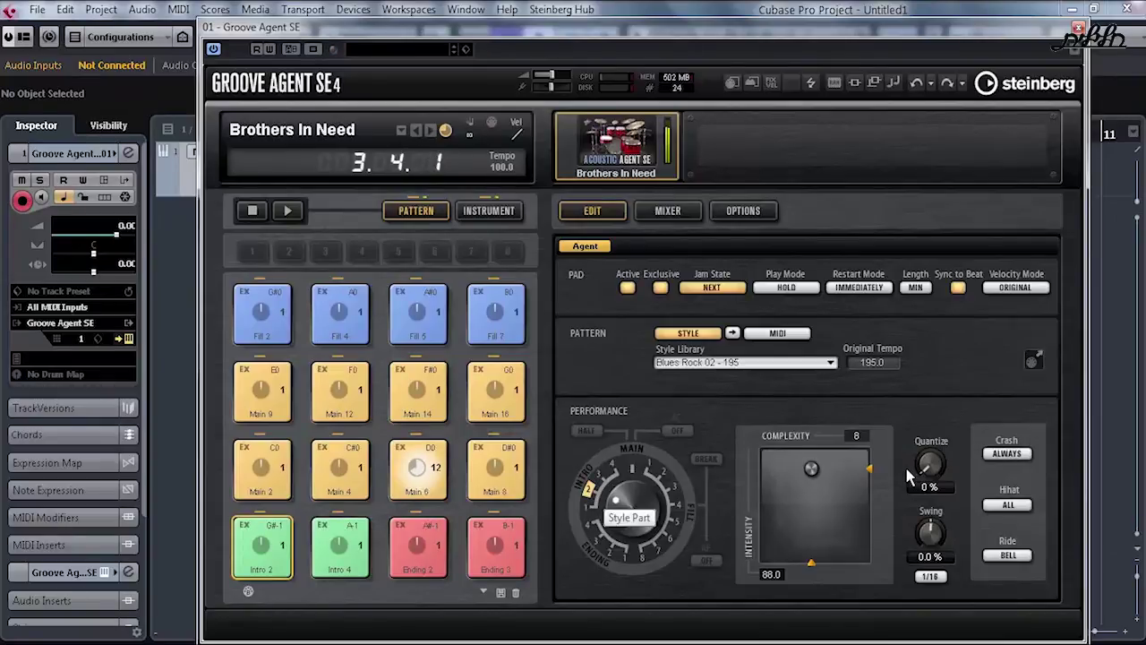
# Move the Groove Agent window off the arrangement and delete the MIDI part on its track
pyautogui.moveTo(448, 27); pyautogui.dragTo(934, 11)
pyautogui.click(908, 477)
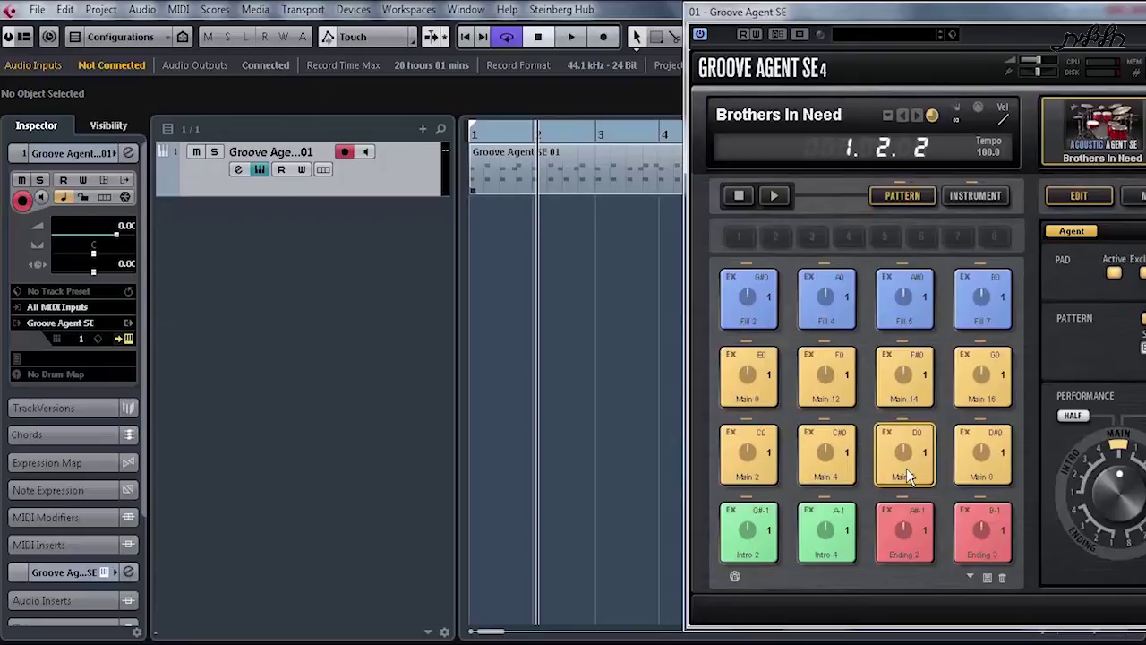
pyautogui.hotkey('ctrl', 'a')
pyautogui.press('Delete')
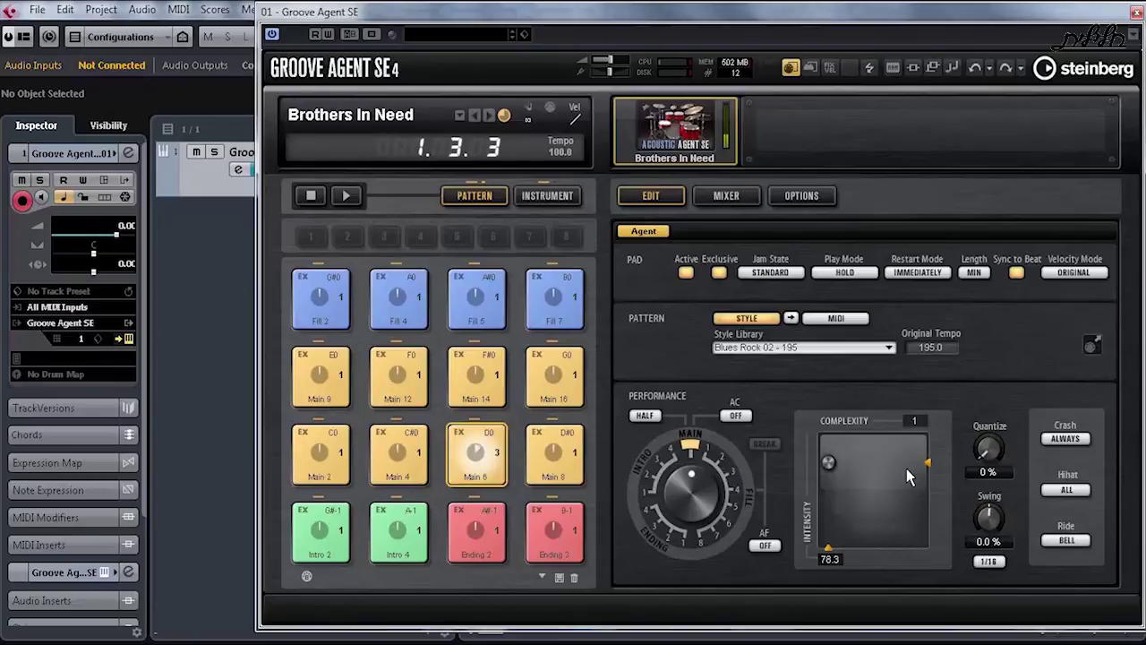
# Stop the Main 6 pattern audition and load the Showing Off kit in Groove Agent SE
pyautogui.press('space')
pyautogui.press('Escape')
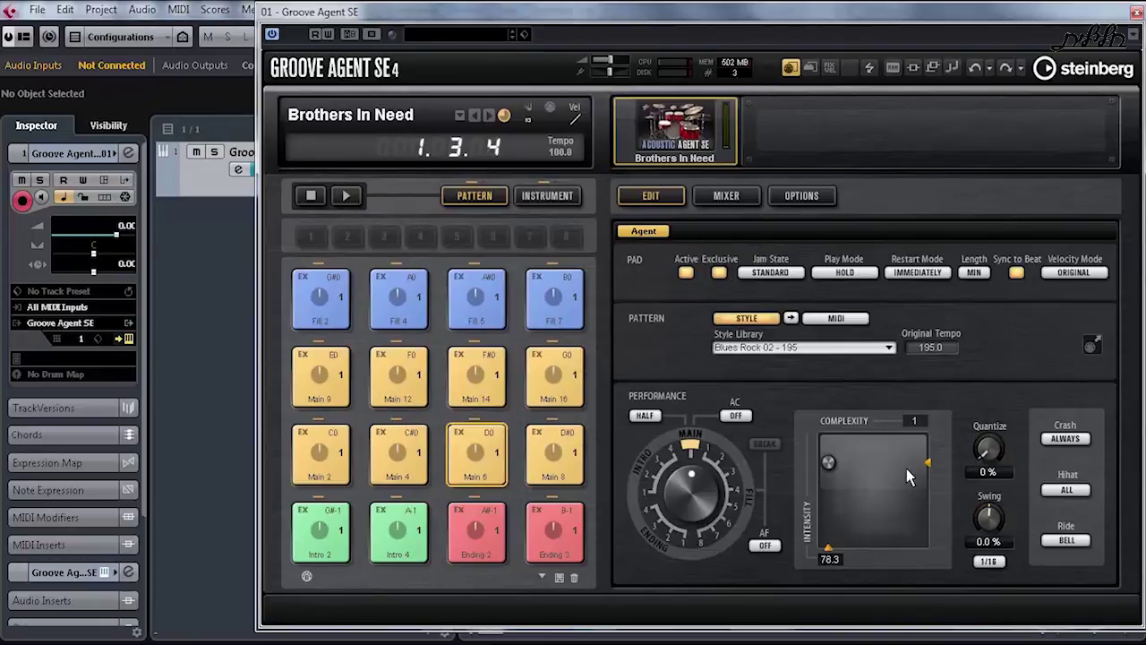
pyautogui.press('space')
pyautogui.press('Return')
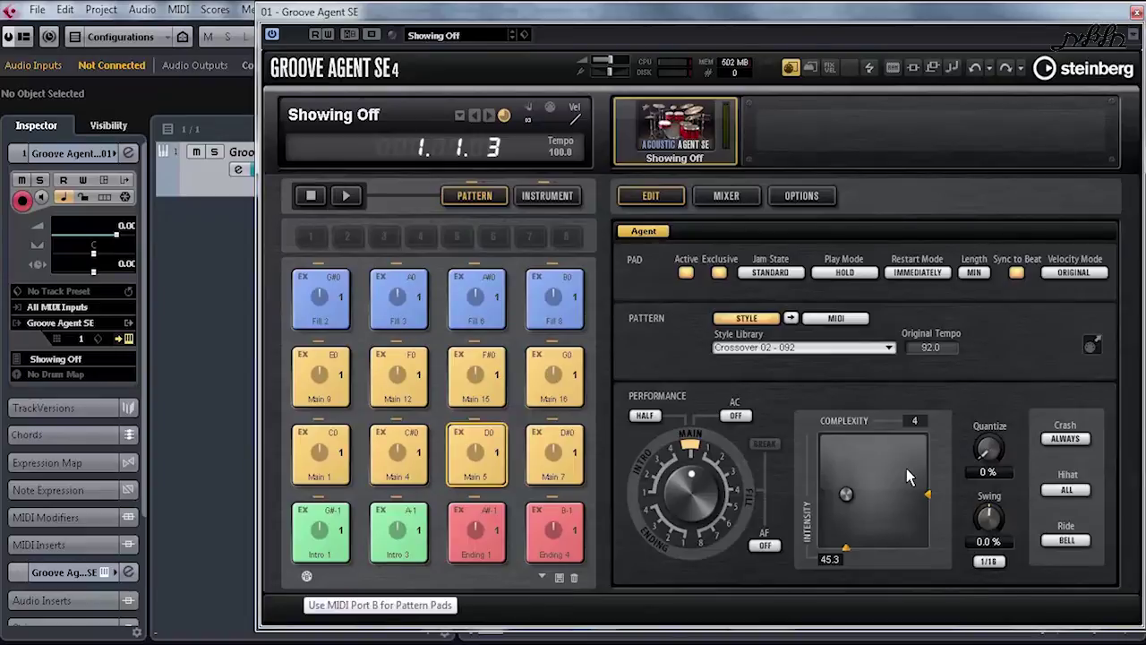
# Toggle MIDI Port B for the pattern pads and move the Groove Agent window aside to expose the track
pyautogui.click(306, 575)
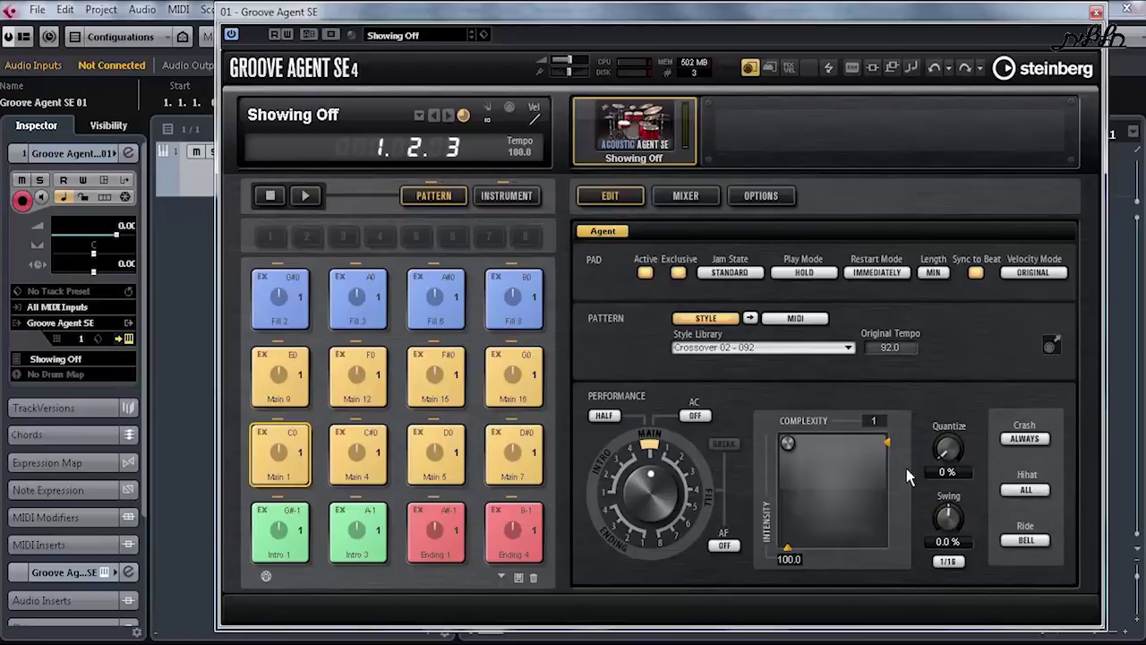
pyautogui.moveTo(574, 12); pyautogui.dragTo(774, 20)
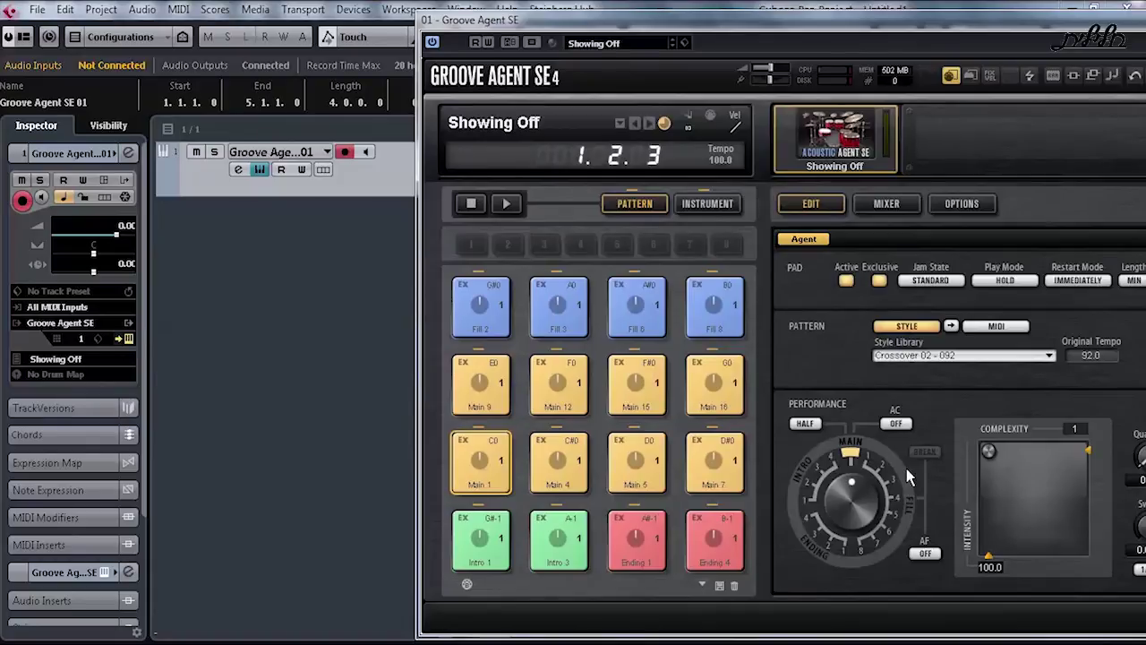
pyautogui.moveTo(770, 20)
pyautogui.mouseDown()
pyautogui.moveTo(795, 33)
pyautogui.moveTo(969, 33)
pyautogui.mouseUp()
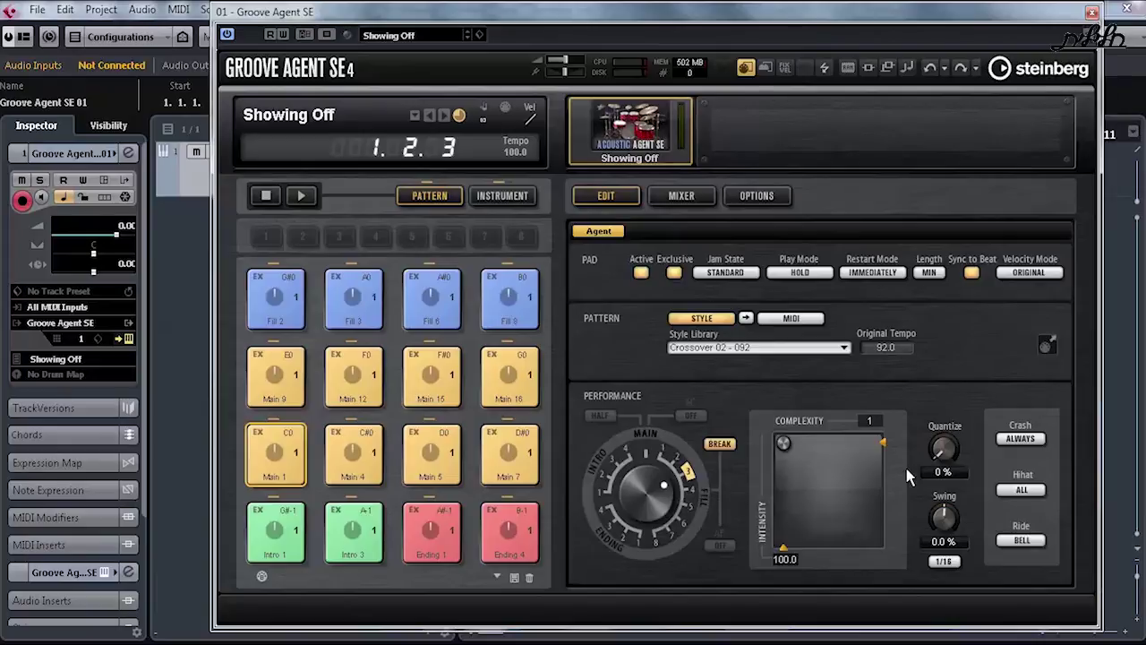
# Set the accent option AC to 1+3 for the Main 1 pad in the Performance section
pyautogui.press('Down')
pyautogui.press('Down')
pyautogui.press('Down')
pyautogui.press('Down')
pyautogui.press('Return')
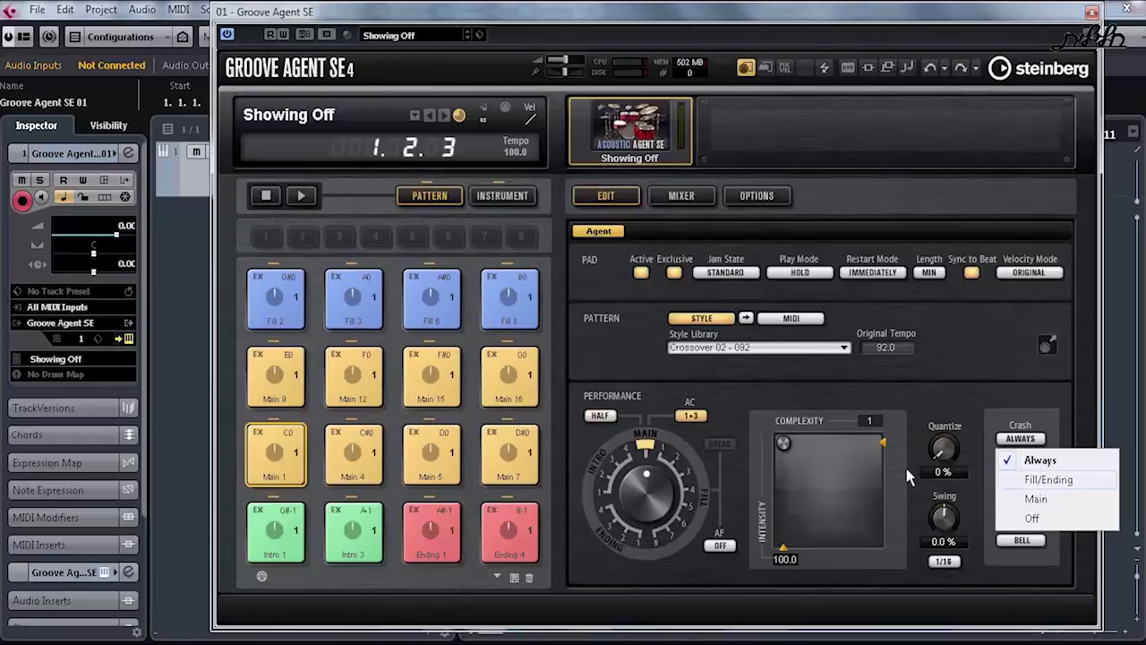
# Dismiss the Crash options with Always kept and set the Hihat option to Shank
pyautogui.click(909, 476)
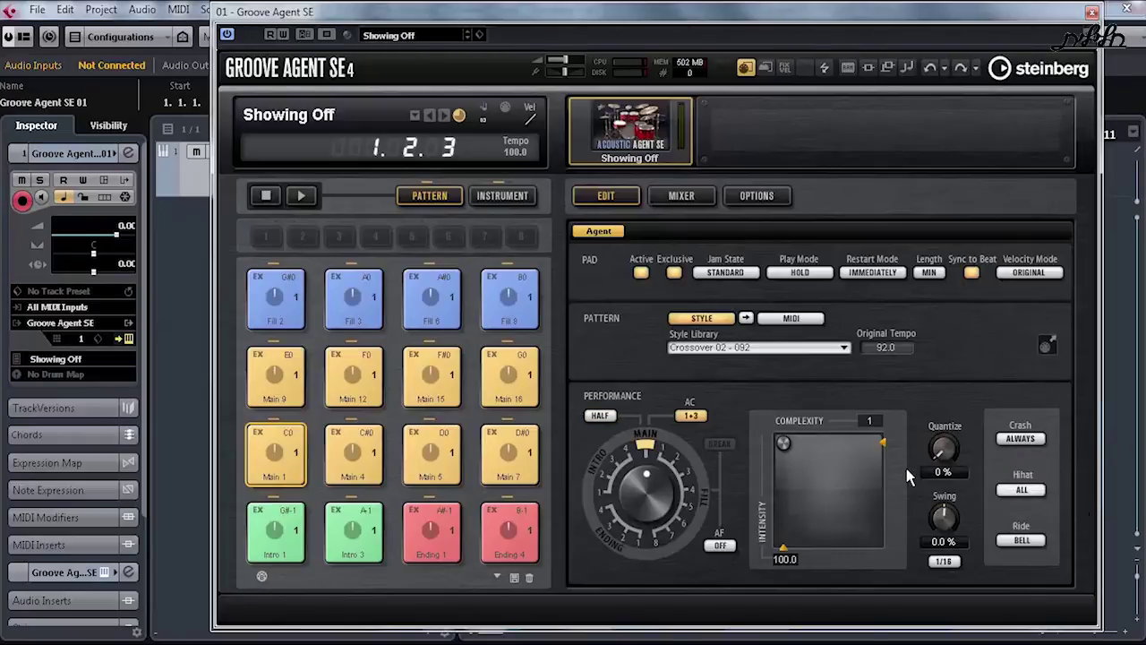
pyautogui.click(1022, 490)
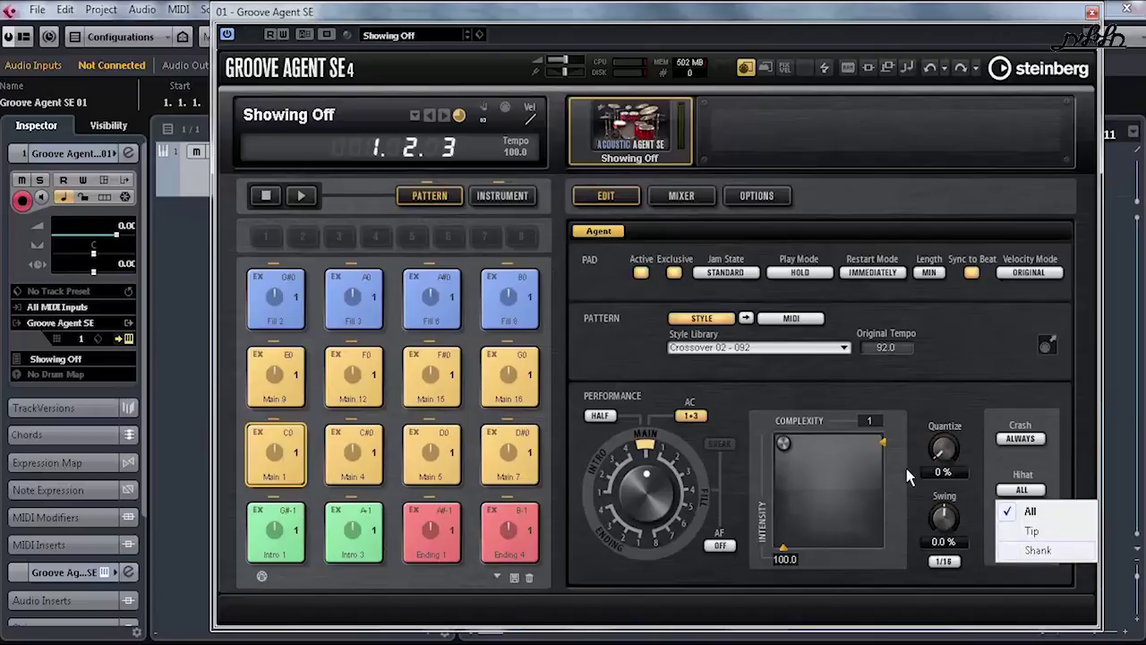
pyautogui.click(1038, 550)
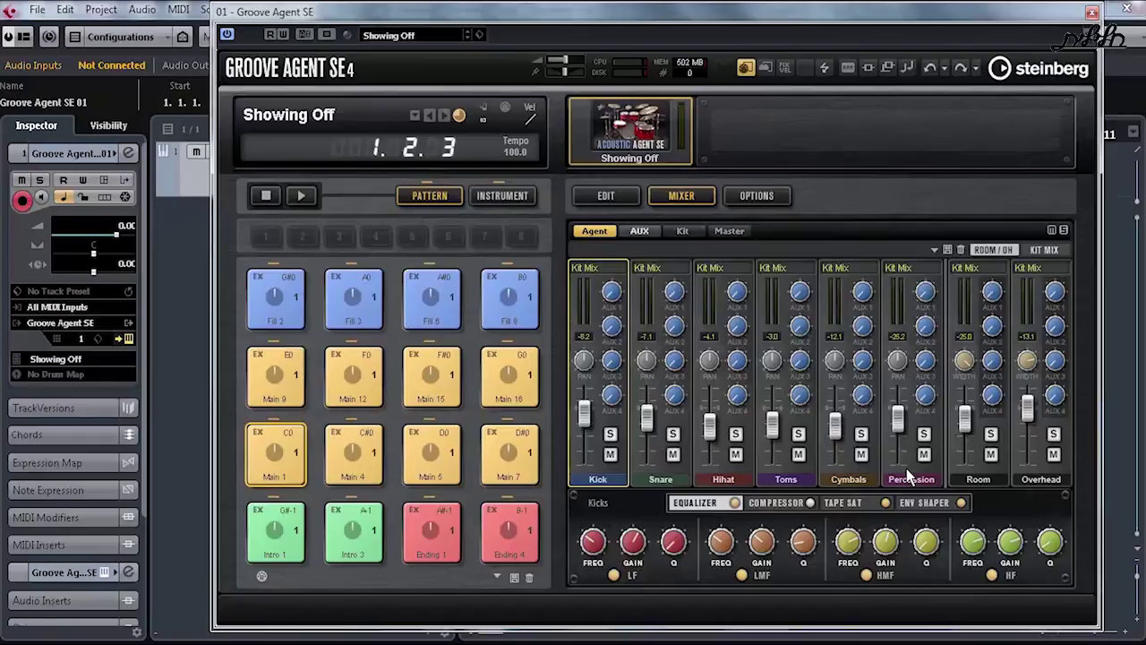
# Review the AUX, Kit and Master pages of Groove Agent SE's mixer
pyautogui.click(640, 231)
pyautogui.click(682, 231)
pyautogui.click(730, 231)
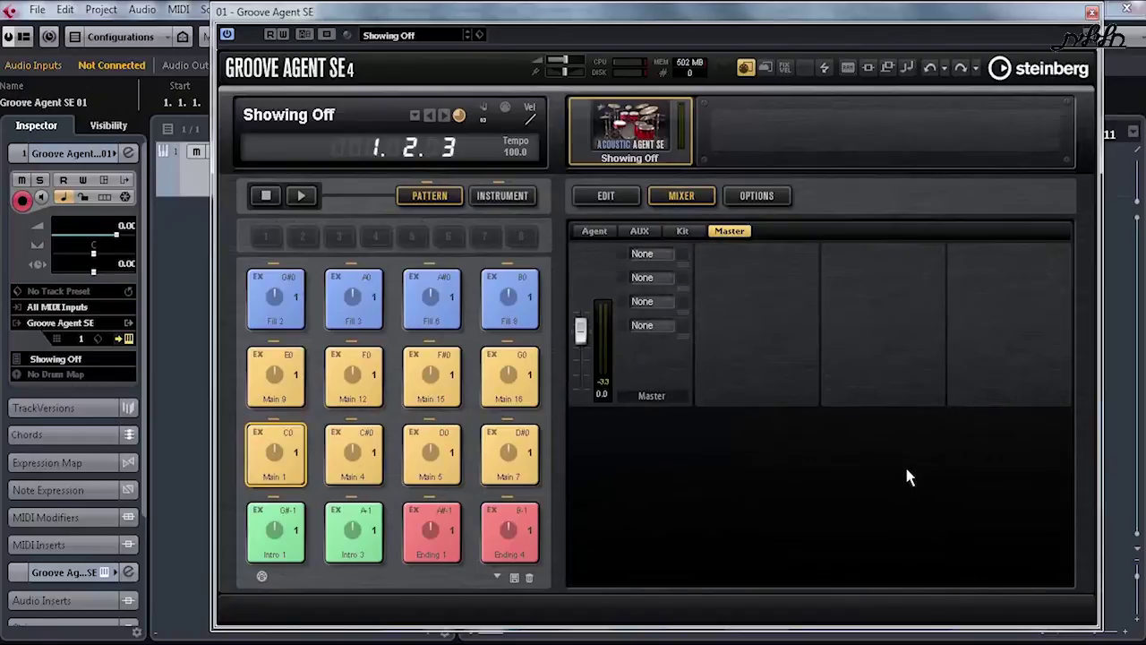
# Review the Kick channel's Equalizer, Compressor, Tape Sat and Env Shaper sections on the Agent page of Groove Agent SE's mixer
pyautogui.click(595, 231)
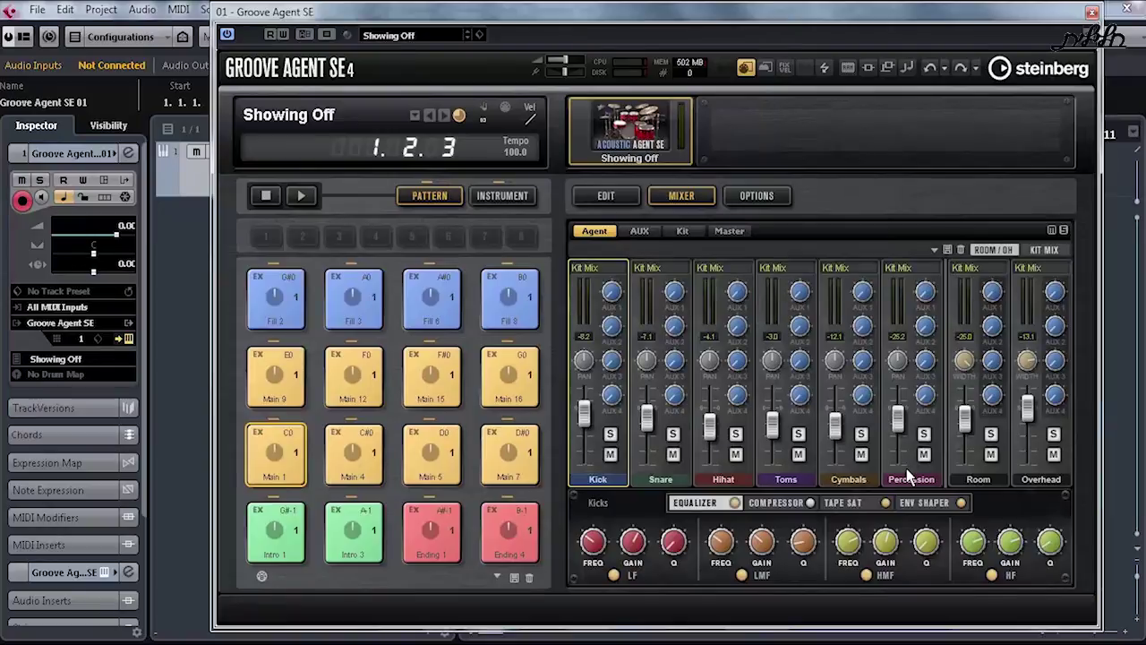
pyautogui.click(775, 503)
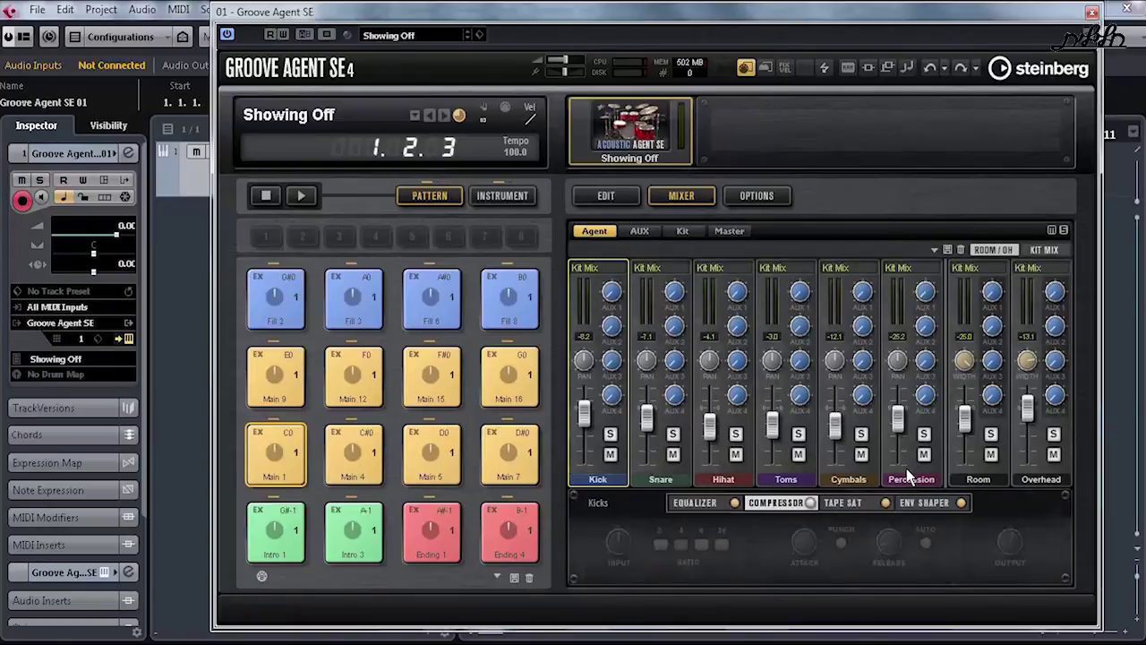
pyautogui.click(842, 503)
pyautogui.click(924, 503)
pyautogui.click(695, 502)
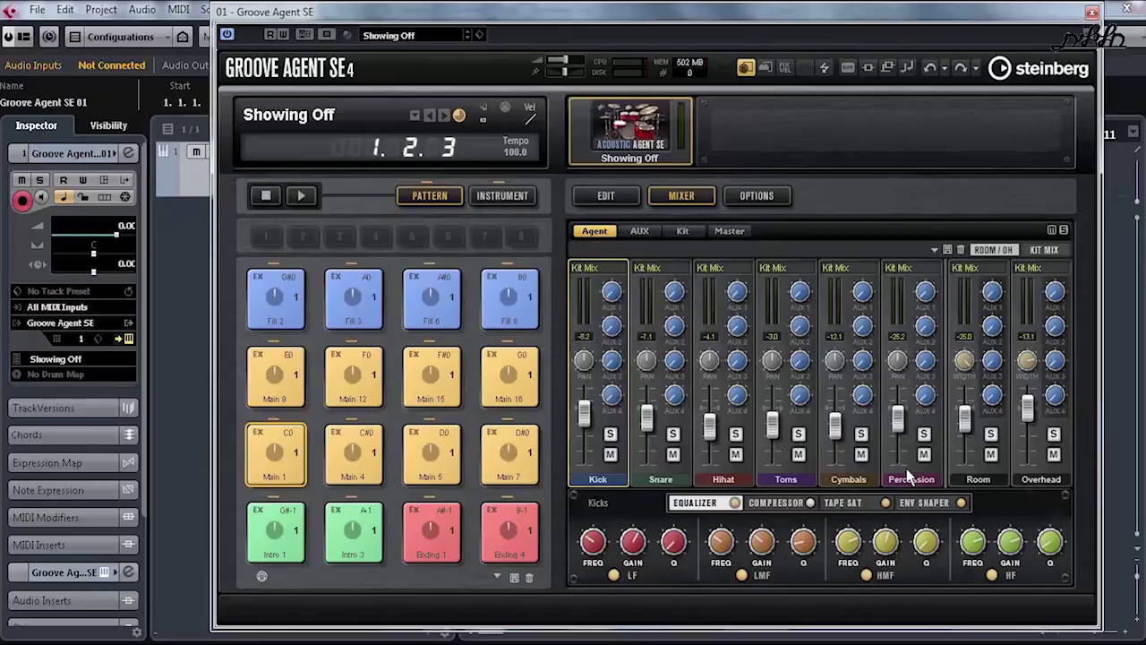
# Look over the agent's Edit and Options pages and switch the pads to Instrument mode
pyautogui.click(607, 195)
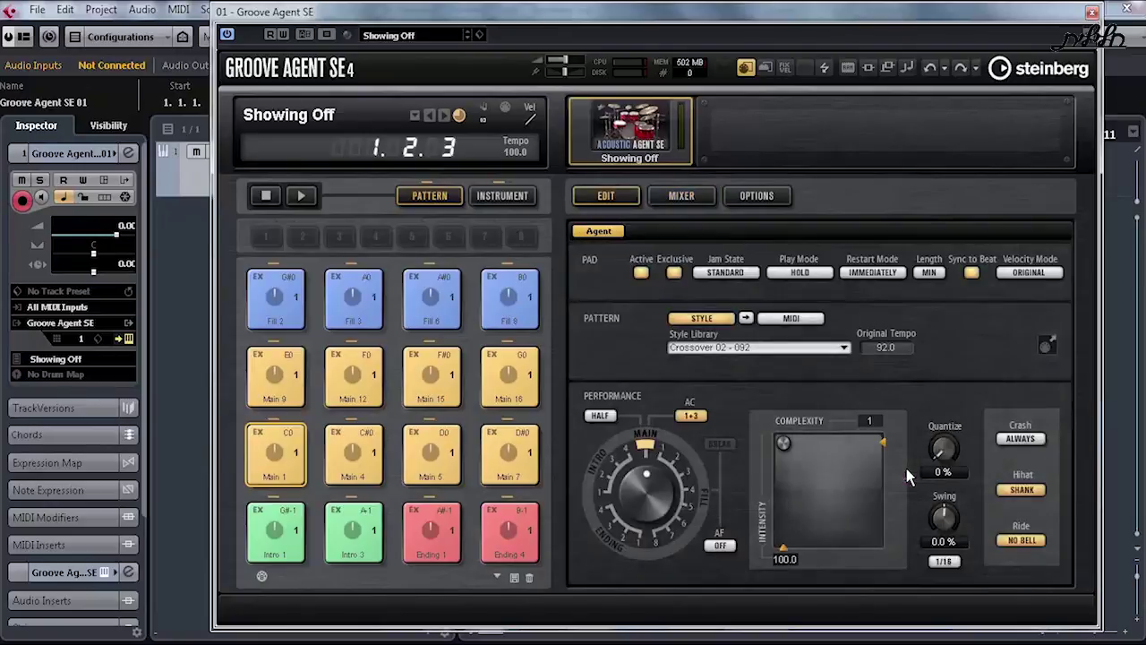
pyautogui.click(757, 195)
pyautogui.click(606, 195)
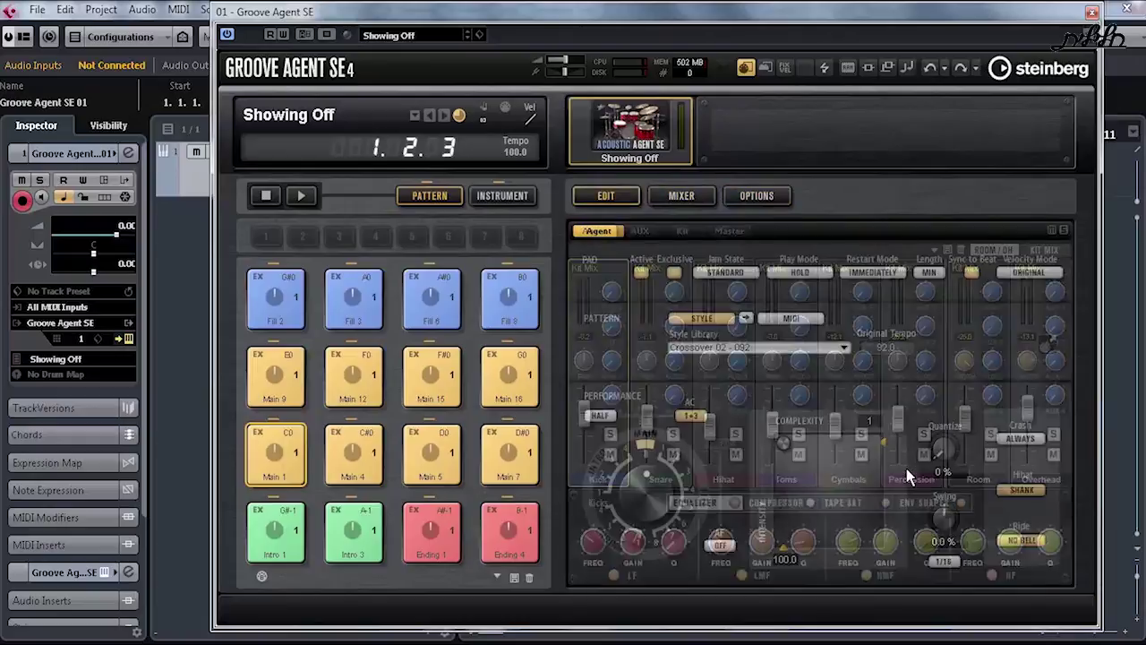
pyautogui.click(502, 196)
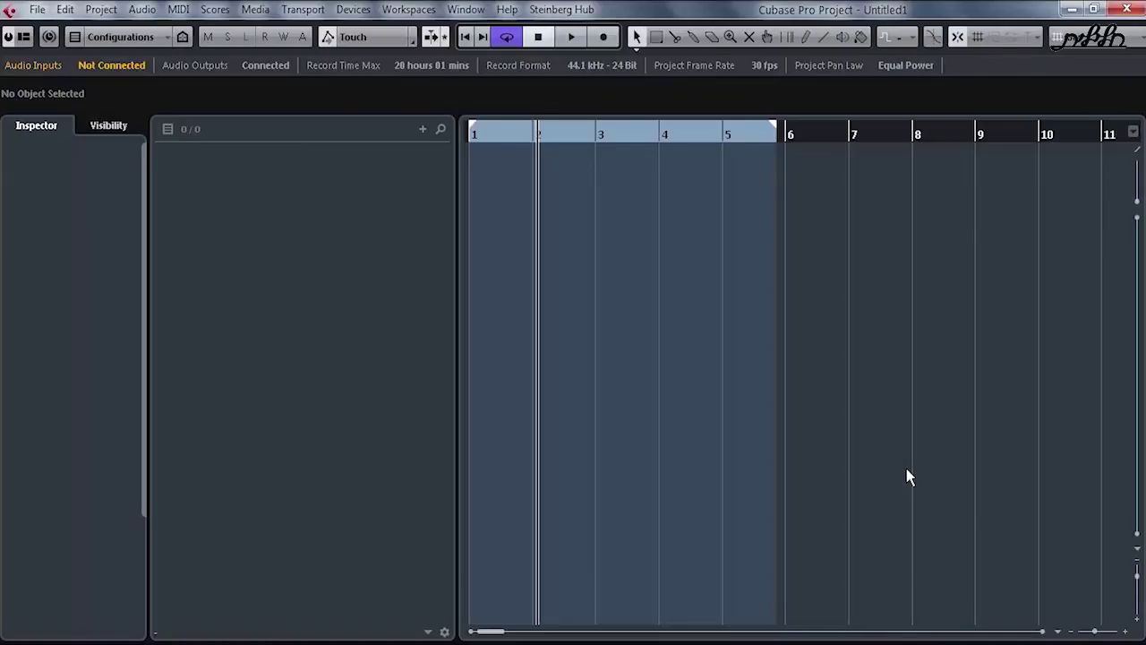
# Add one instrument track loaded with Groove Agent SE and name it Beat
pyautogui.rightClick(260, 198)
pyautogui.click(338, 229)
pyautogui.click(445, 187)
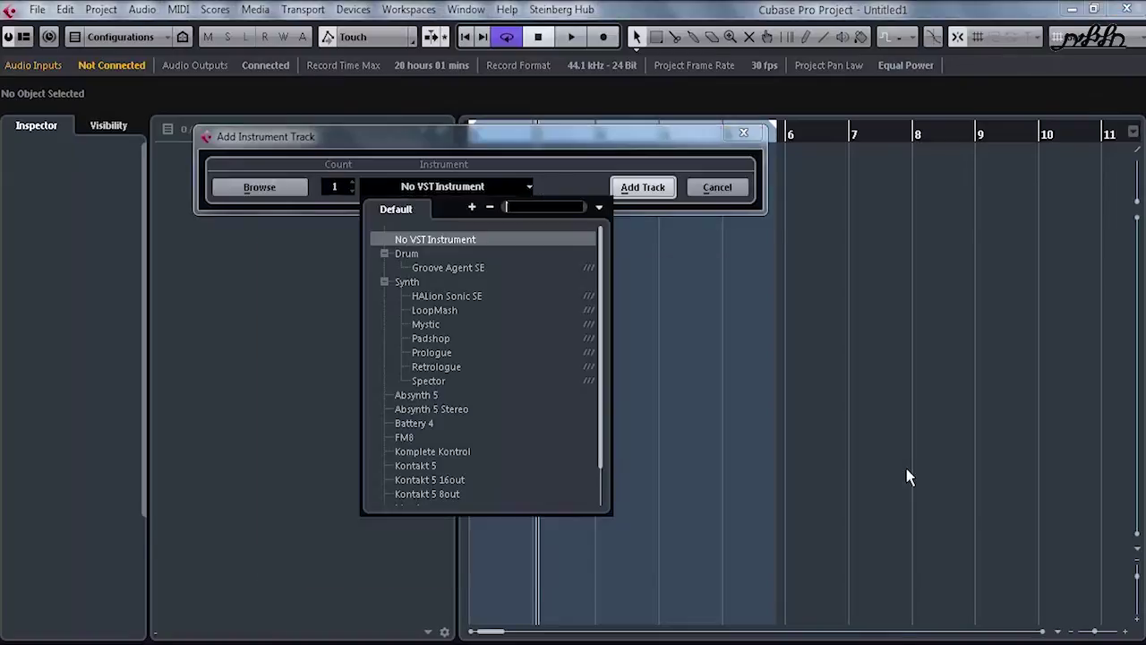
pyautogui.write('se')
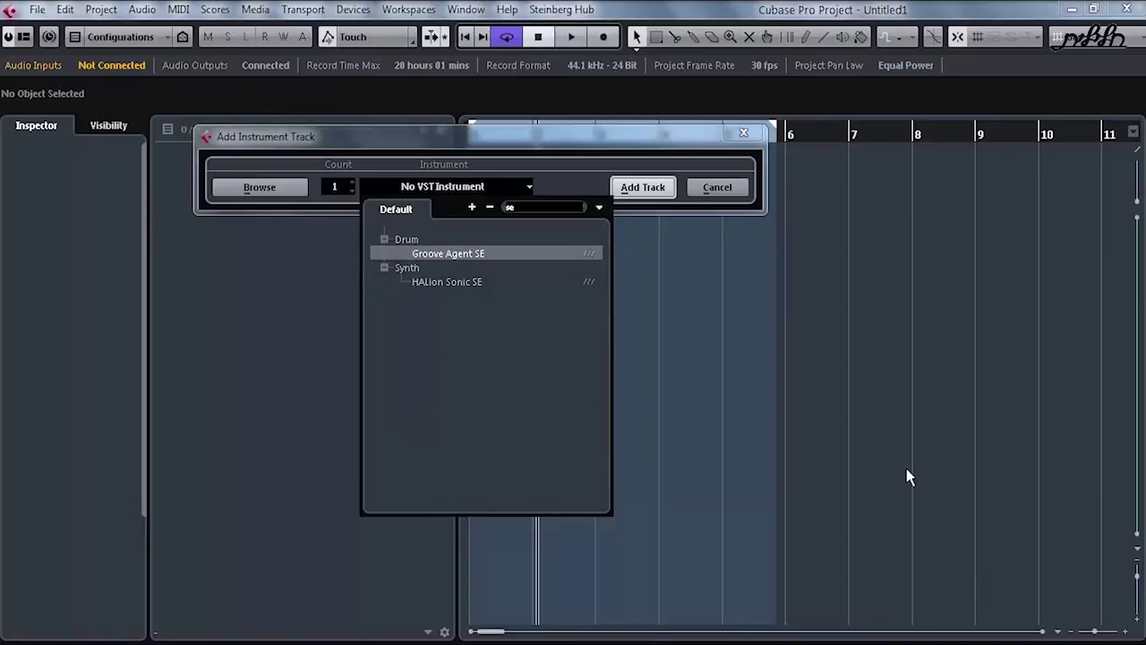
pyautogui.press('Return')
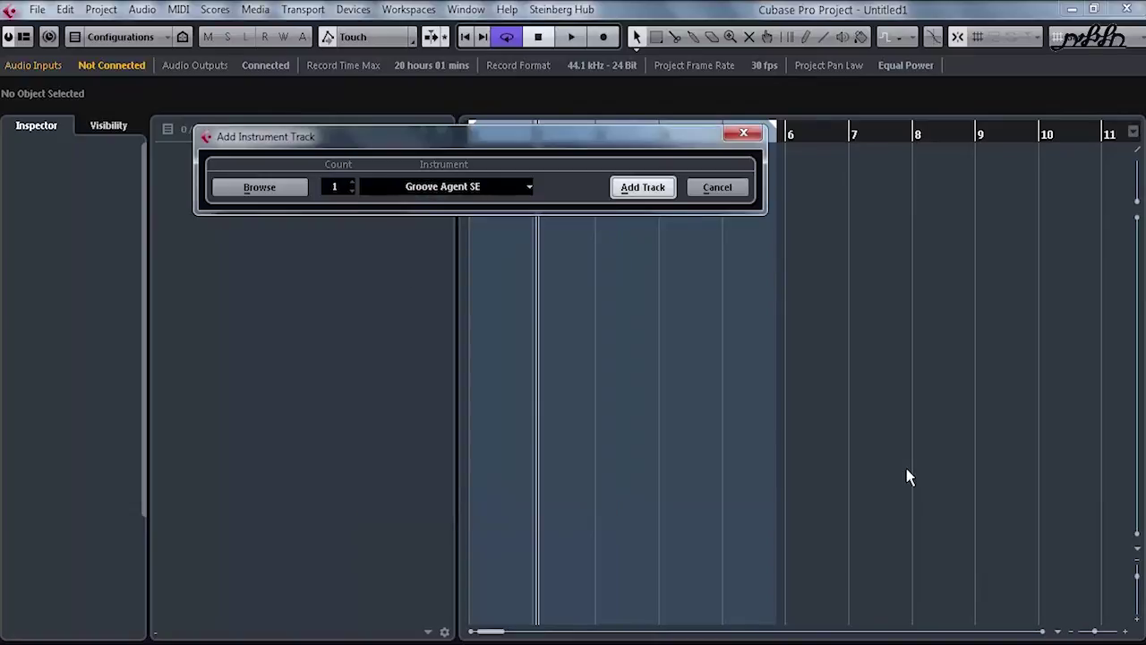
pyautogui.press('Return')
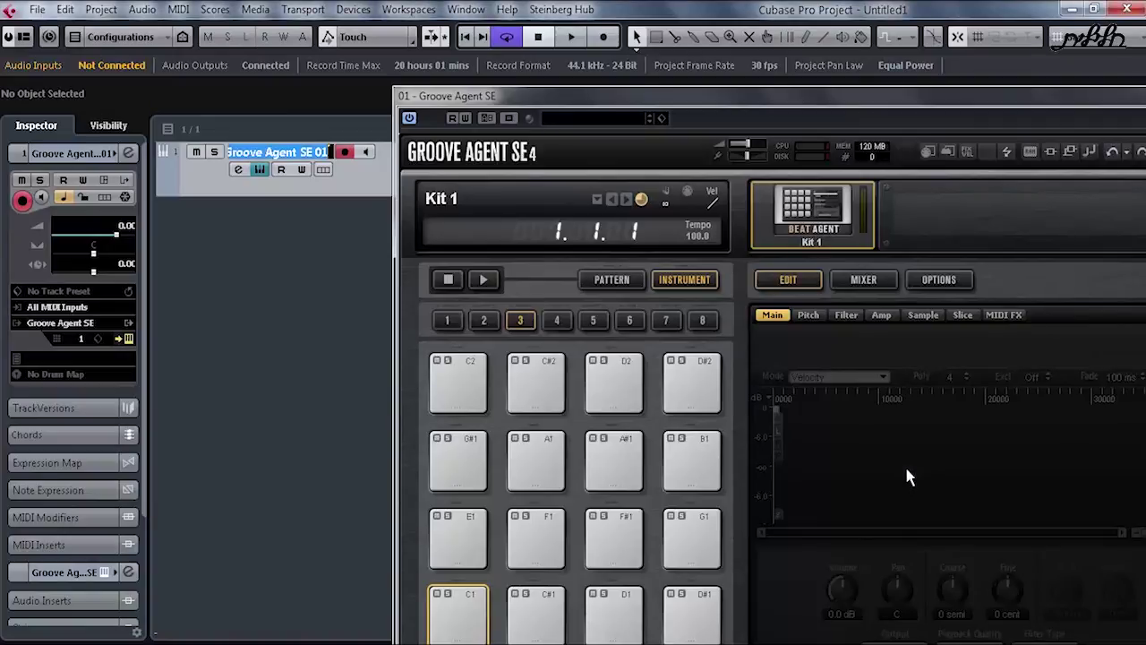
pyautogui.write('Beat')
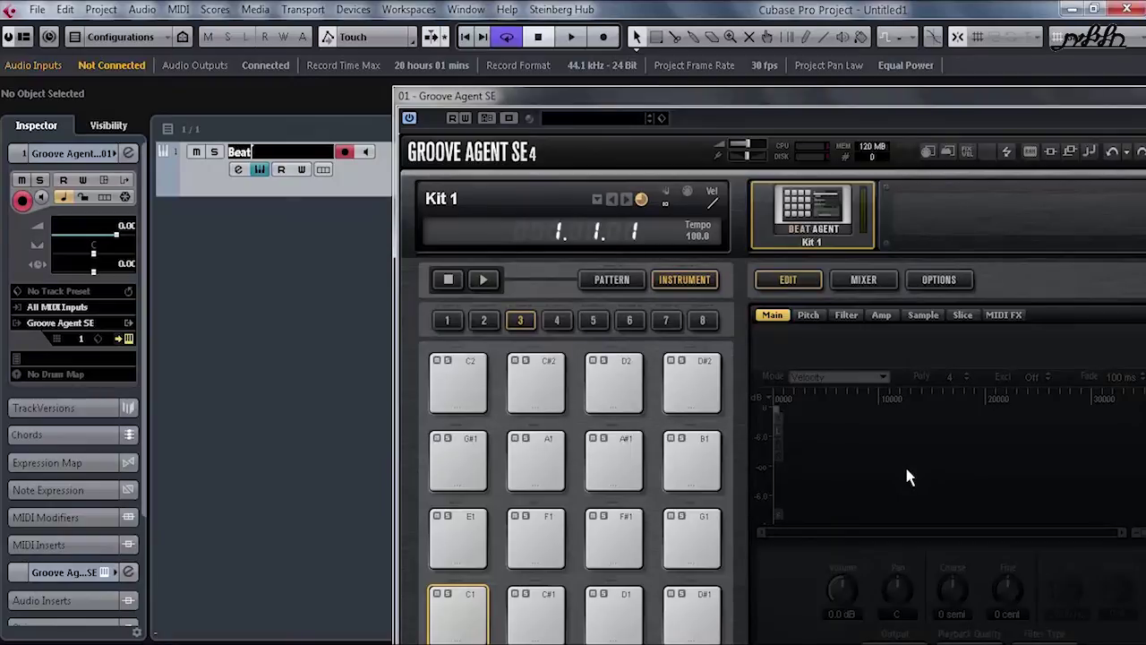
pyautogui.press('Return')
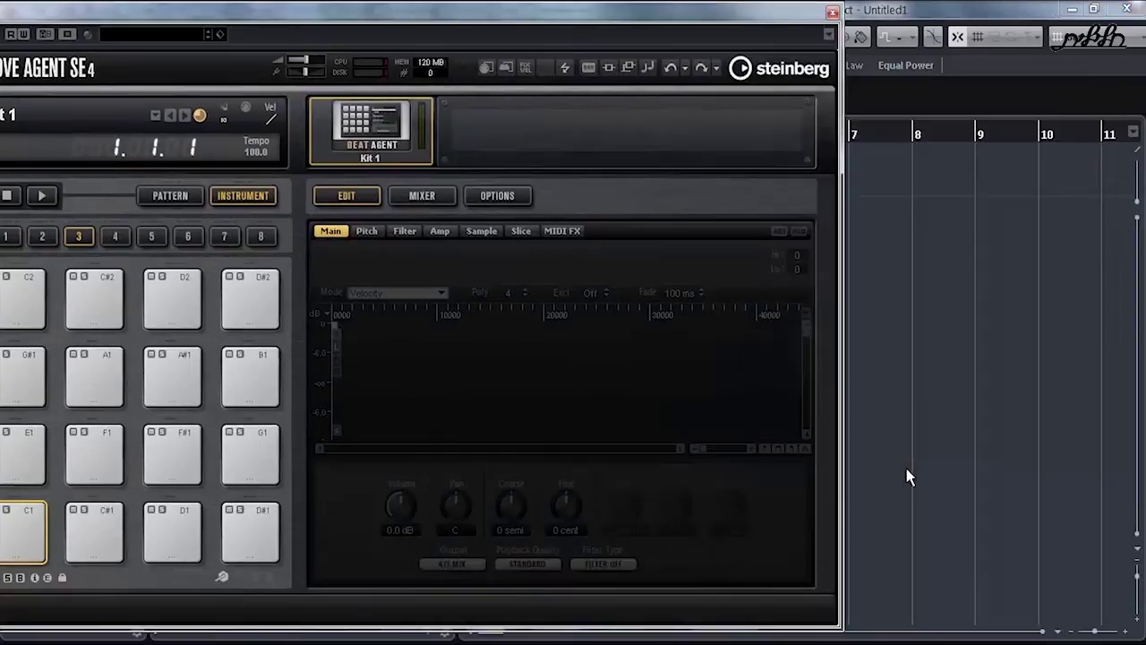
# Show the project window's MediaBay and move the Groove Agent window aside to expose it
pyautogui.press('F5')
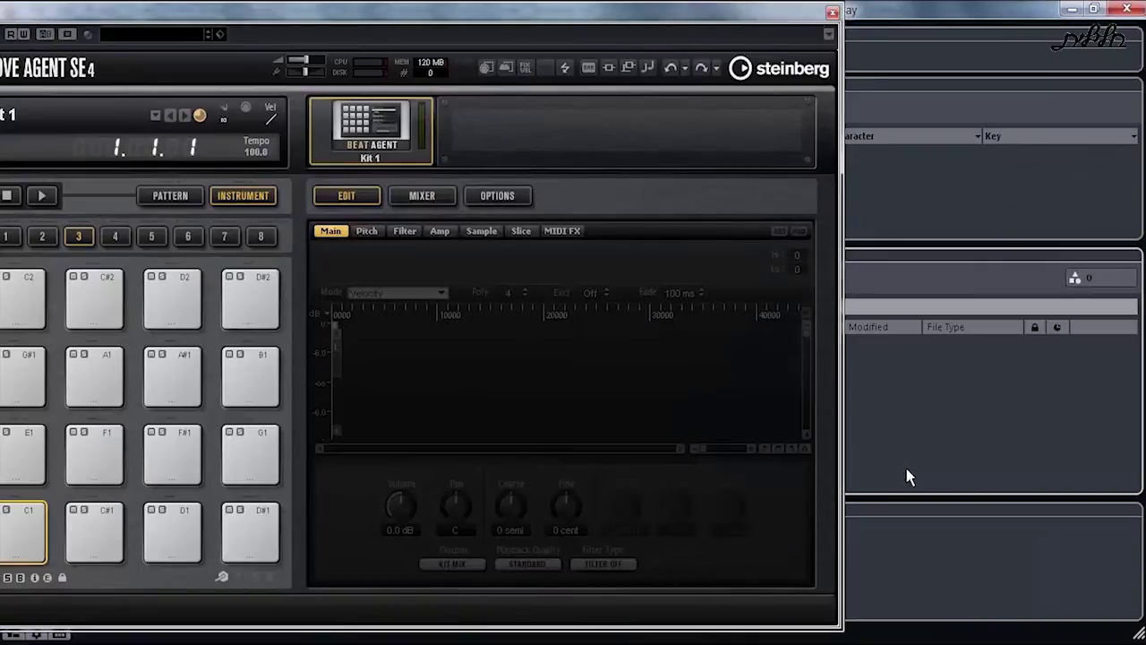
pyautogui.press('F5')
pyautogui.press('F5')
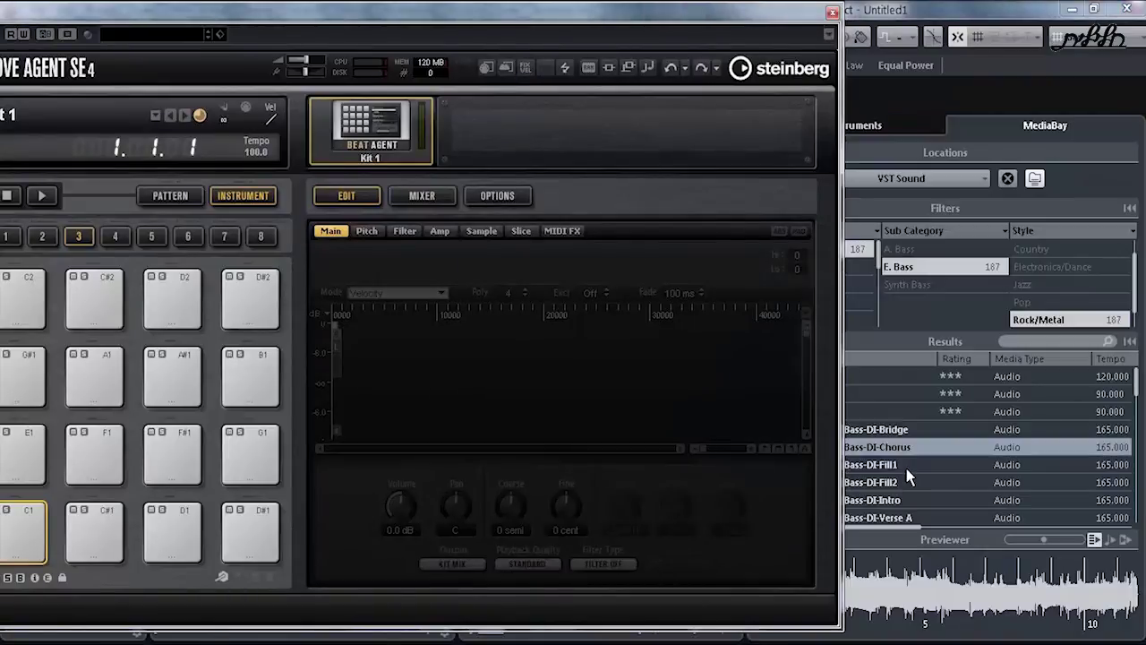
pyautogui.moveTo(537, 12); pyautogui.dragTo(440, 12)
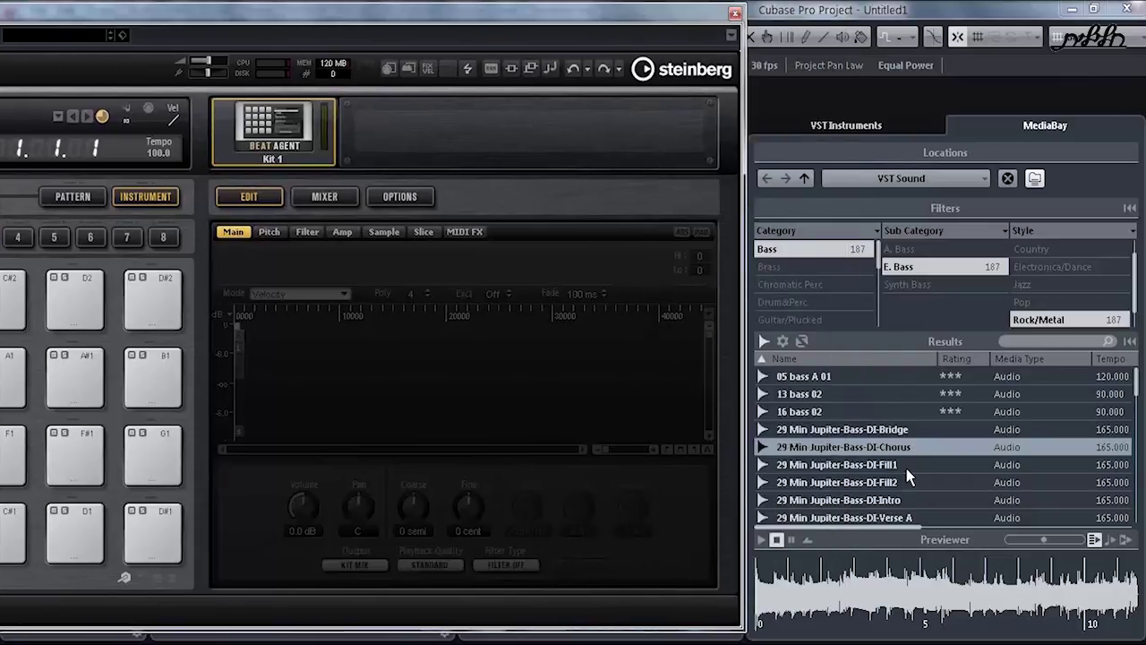
# Set the MediaBay location to All Media and reset all the category, sub category and style filters
pyautogui.click(804, 178)
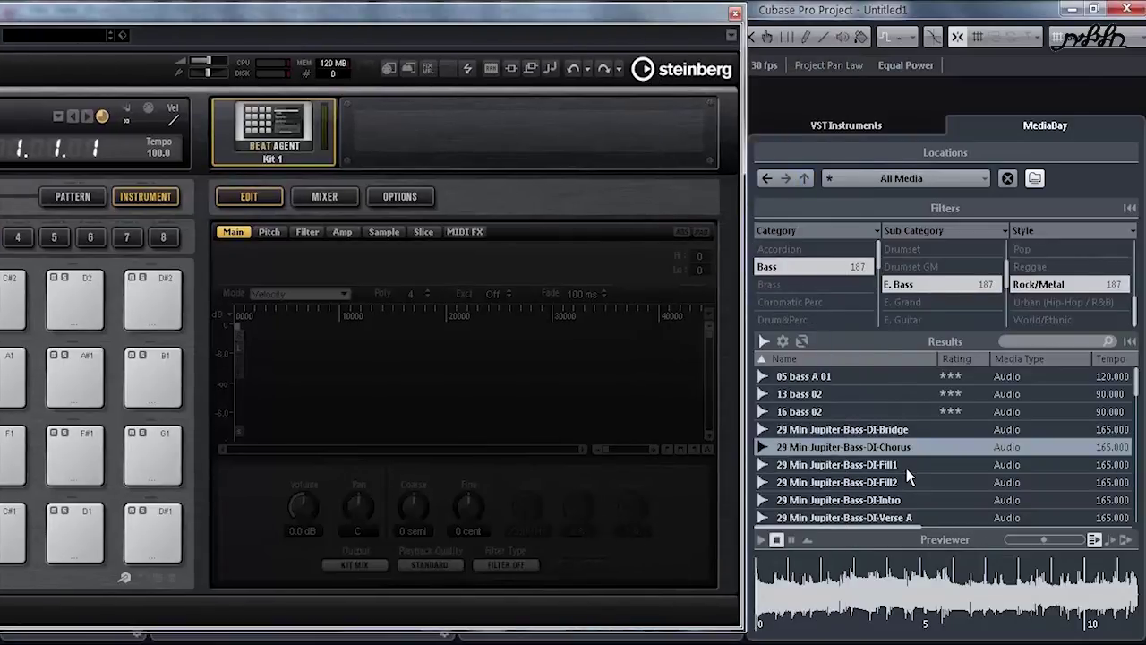
pyautogui.click(810, 267)
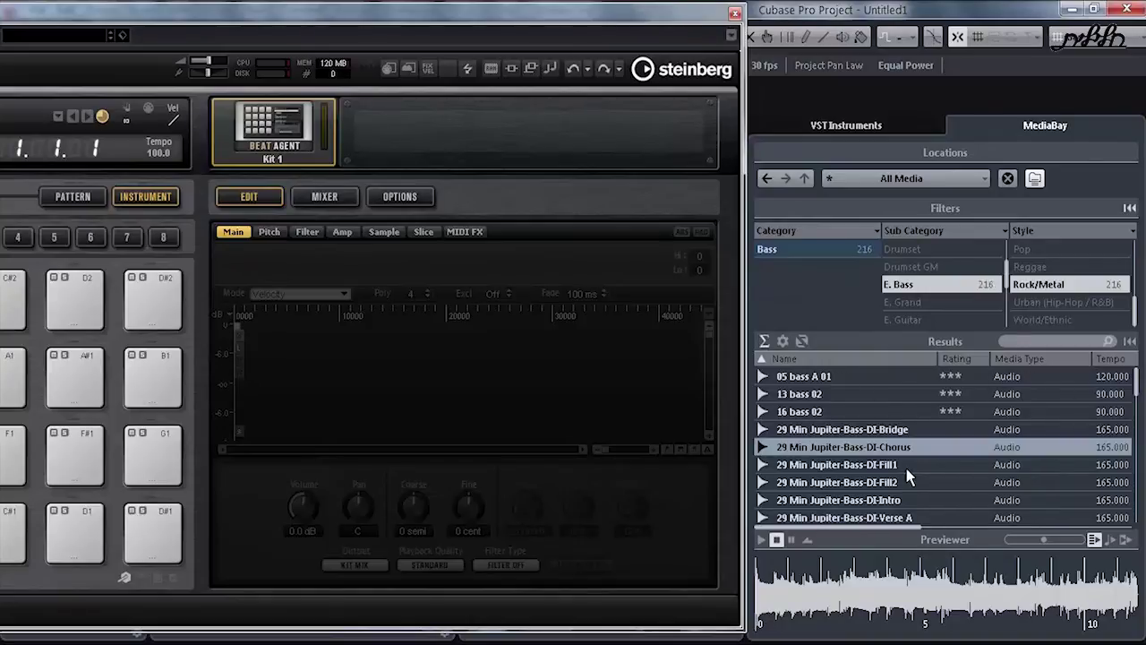
pyautogui.click(1131, 208)
pyautogui.scroll(-1, 810, 284)
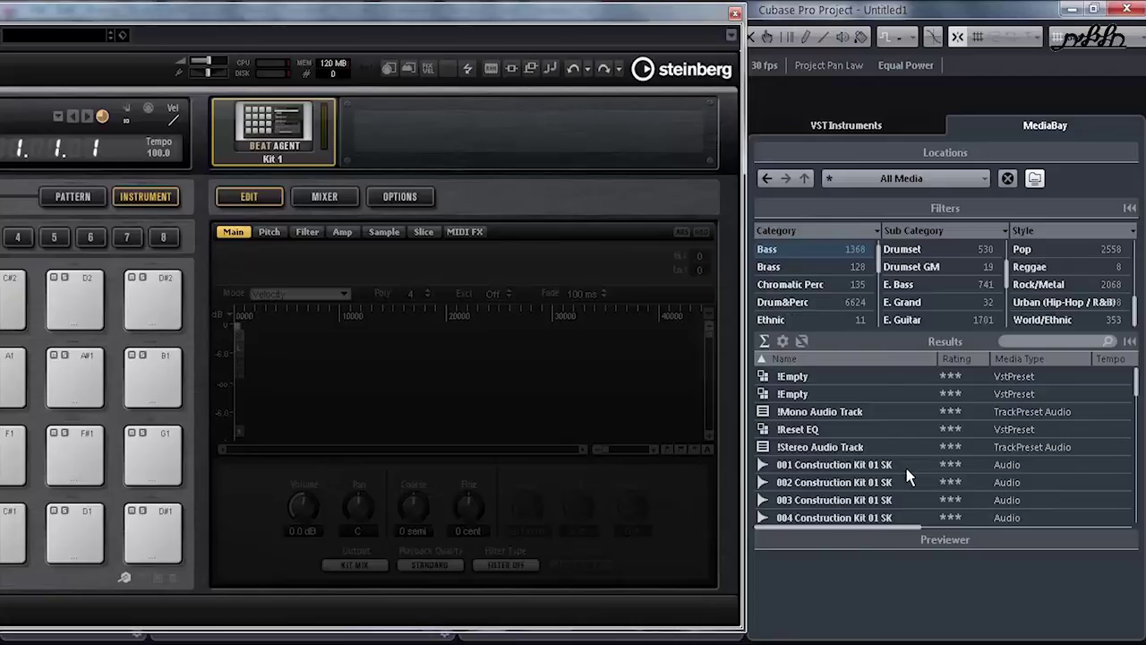
# Filter the MediaBay results to the Synth Pad category
pyautogui.click(790, 319)
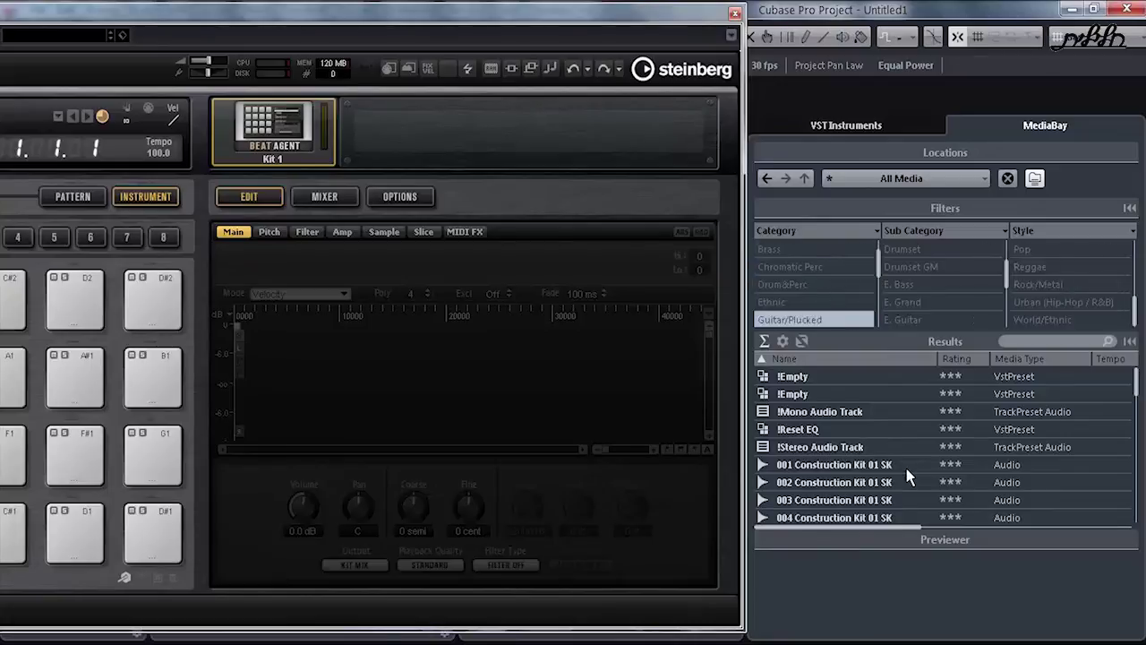
pyautogui.click(790, 320)
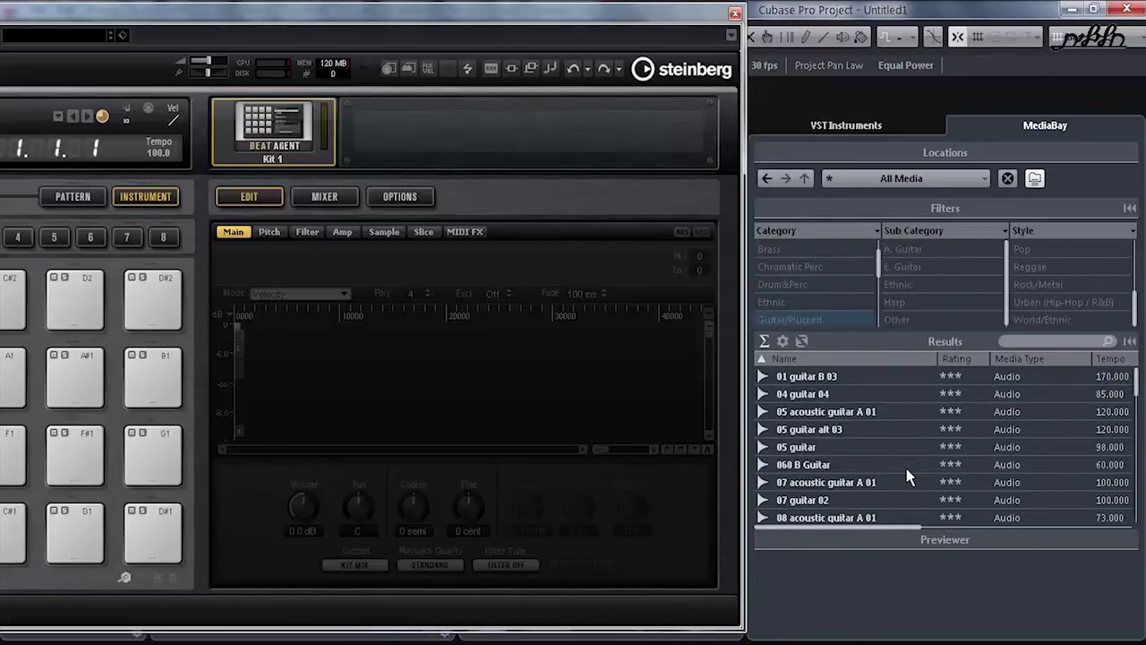
pyautogui.scroll(-3, 810, 267)
pyautogui.scroll(-4, 810, 284)
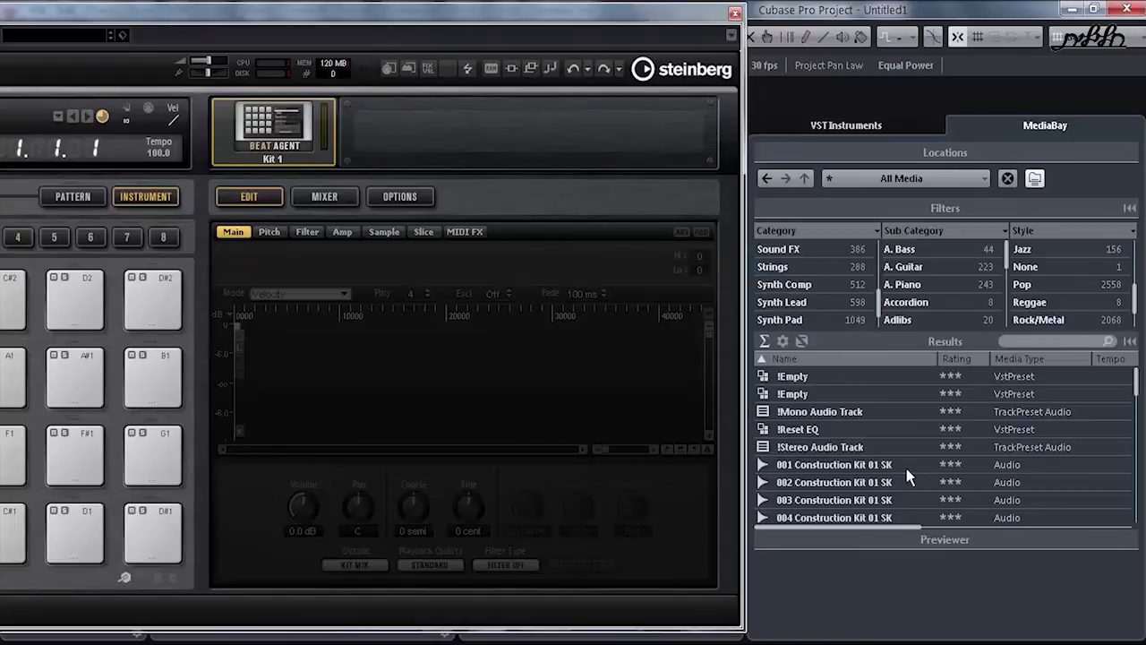
pyautogui.click(790, 283)
# Load the 90 BPM 135 Pad SK sample onto pad D1 of Kit 1 and move it to pad C1
pyautogui.click(800, 394)
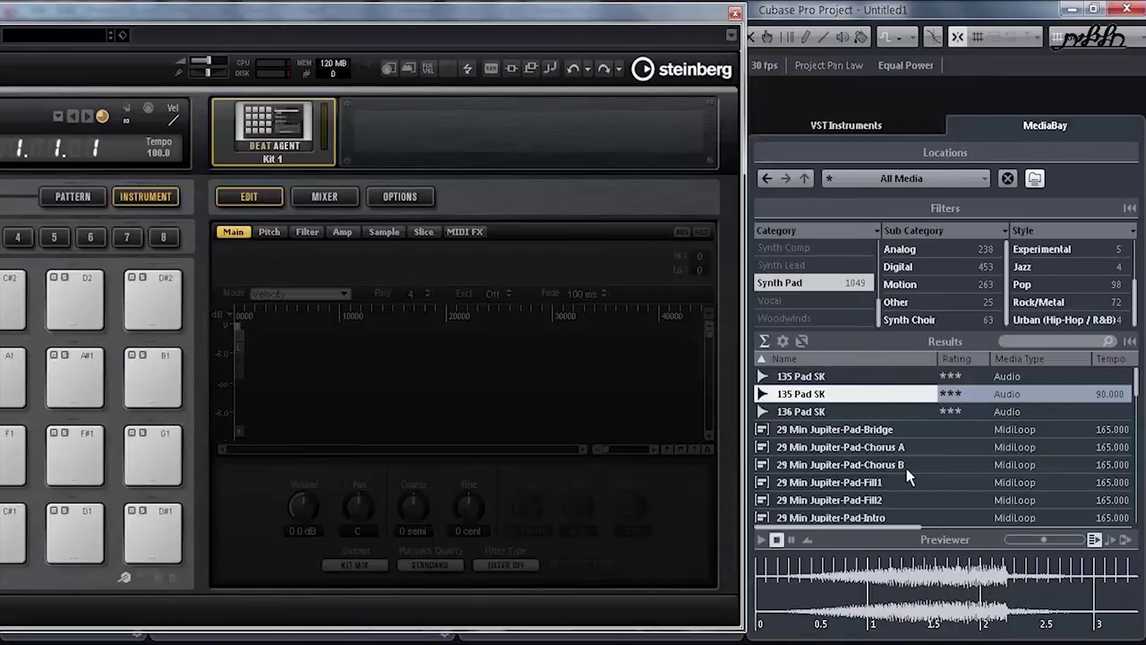
pyautogui.moveTo(800, 394); pyautogui.dragTo(75, 533)
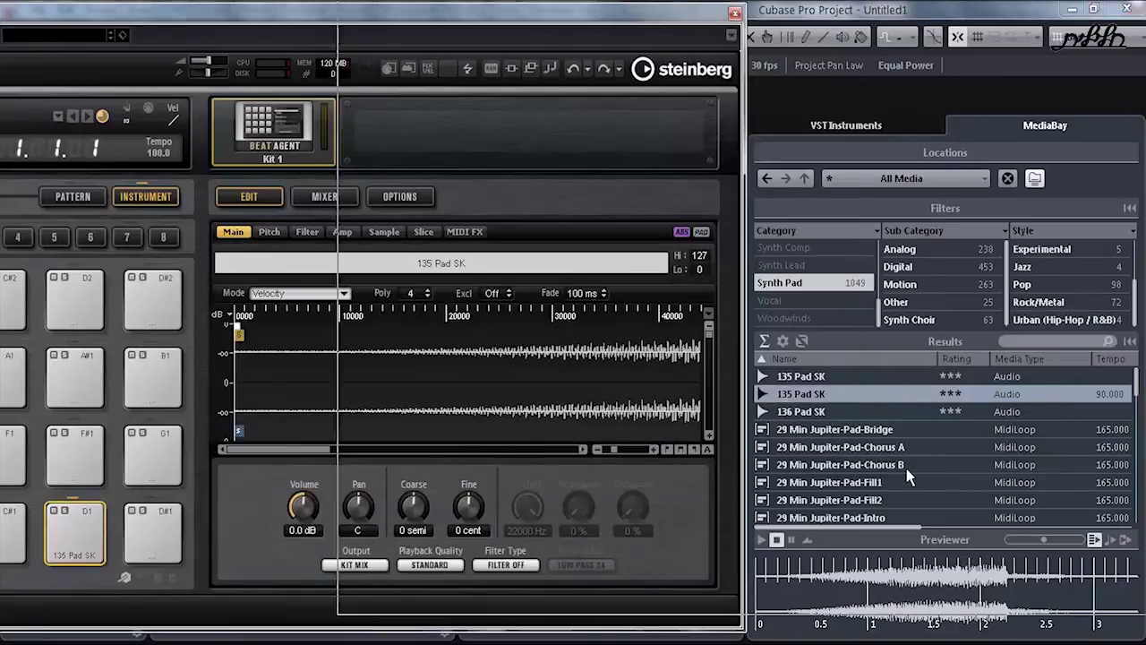
pyautogui.moveTo(358, 12); pyautogui.dragTo(995, 12)
pyautogui.moveTo(711, 534); pyautogui.dragTo(556, 536)
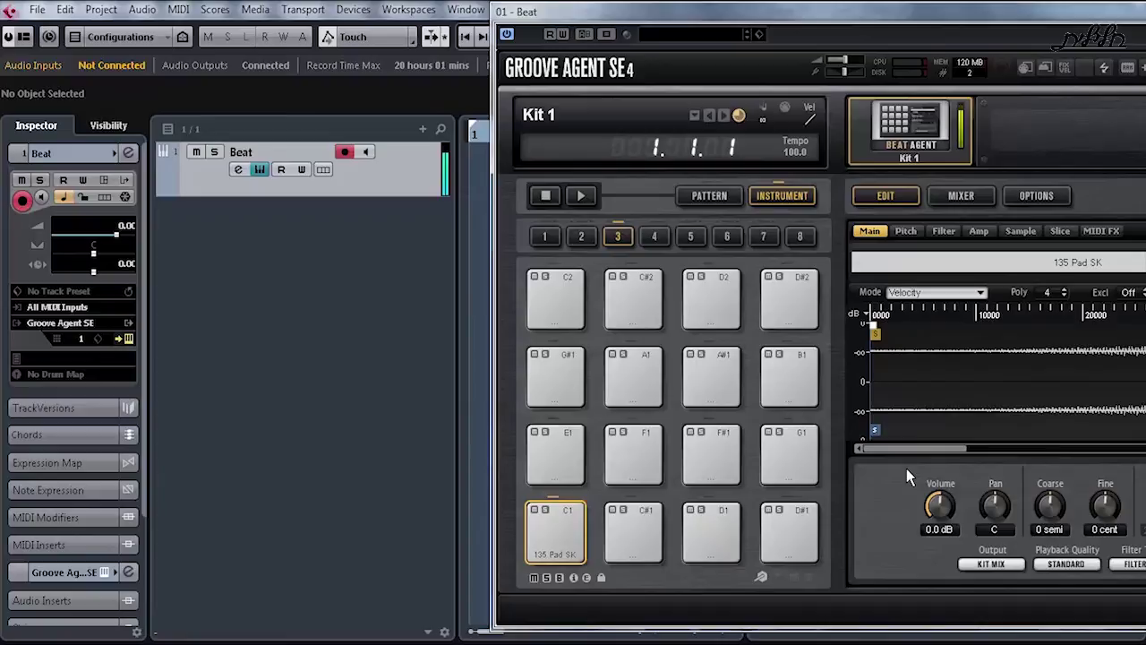
# Set the playback mode of the sample on pad C1 to Continuous and open its Pitch settings
pyautogui.moveTo(806, 11); pyautogui.dragTo(491, 12)
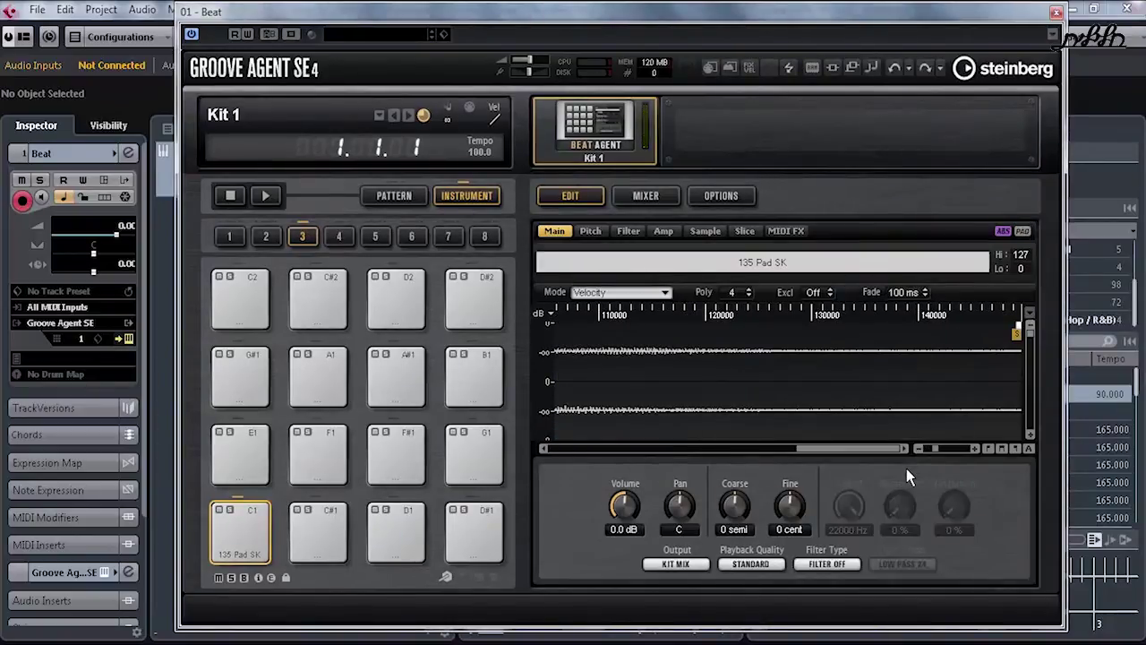
pyautogui.click(705, 230)
pyautogui.click(577, 544)
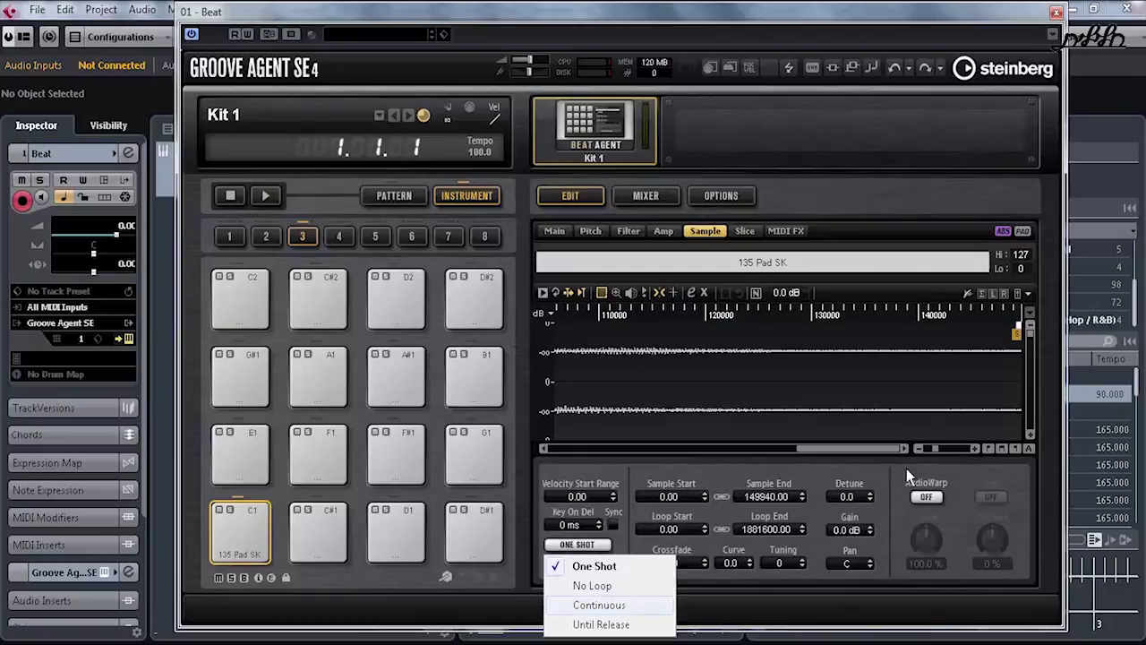
pyautogui.click(599, 605)
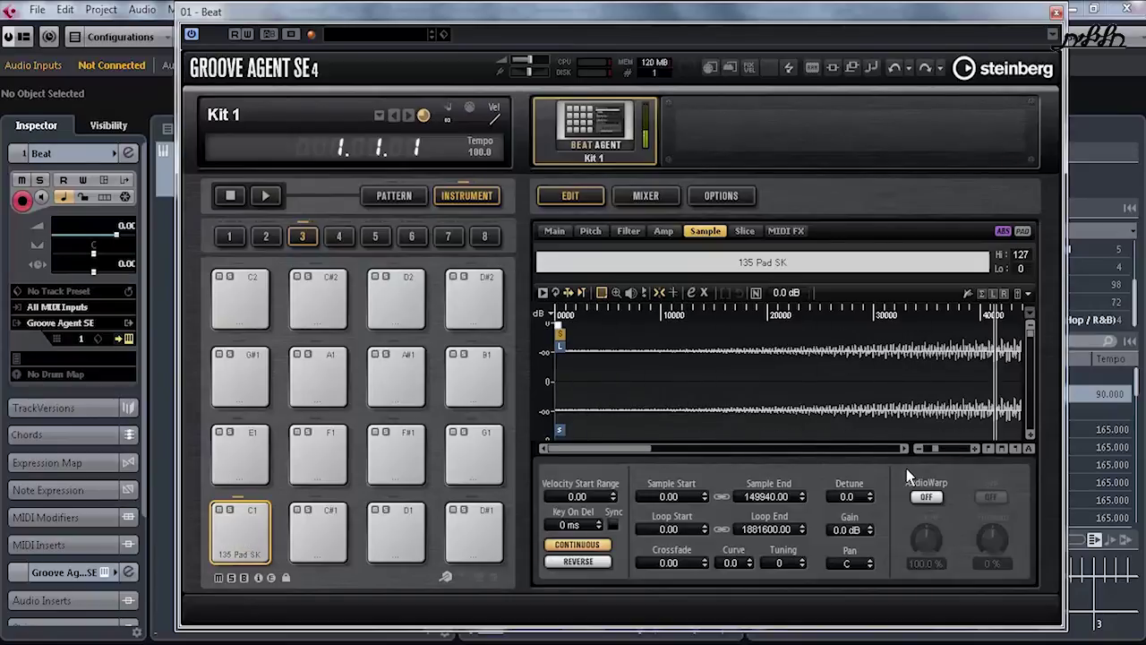
pyautogui.click(590, 230)
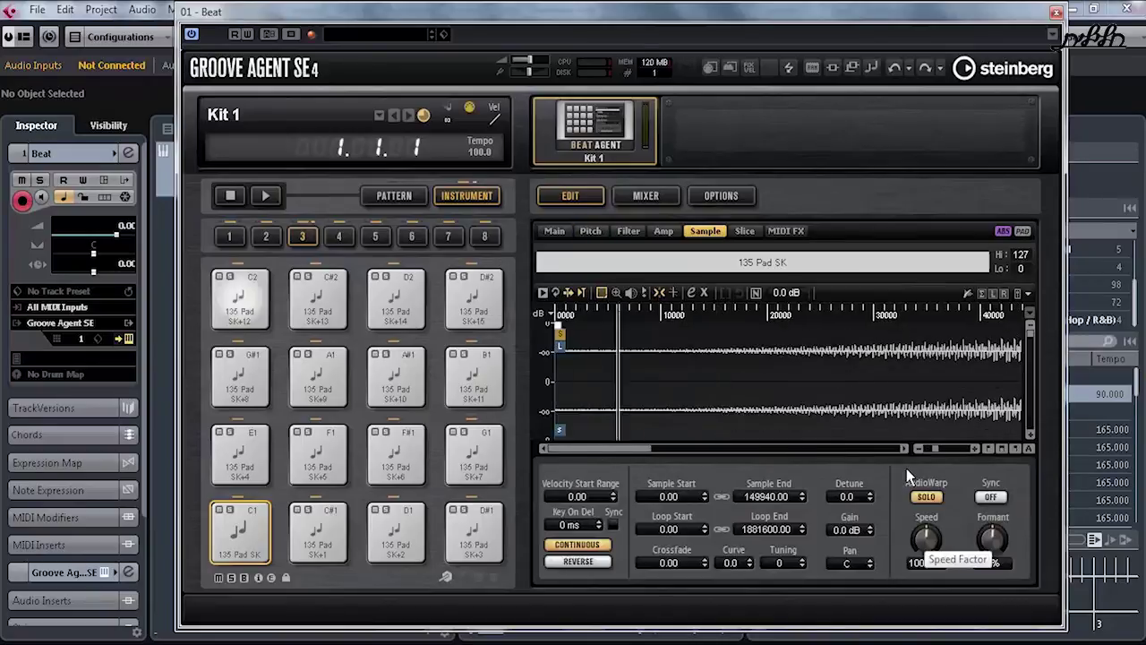
# Try the AudioWarp speed of the 135 Pad SK sample at 768.8 % and 11.0 %, and undo back to the empty project
pyautogui.moveTo(927, 540); pyautogui.dragTo(927, 457)
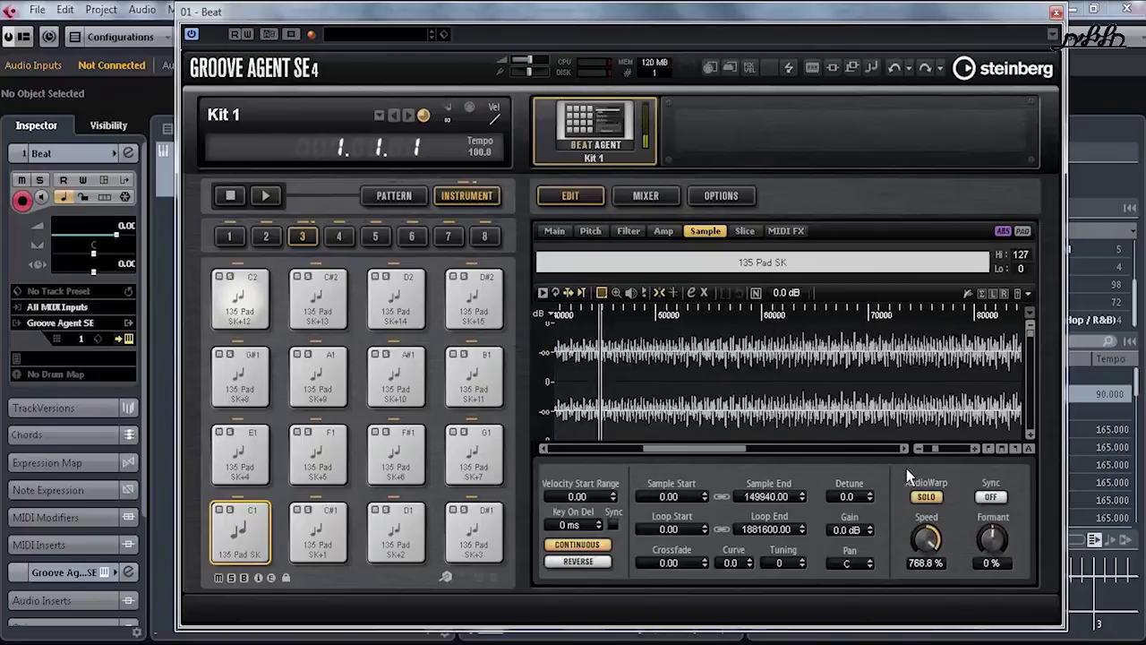
pyautogui.moveTo(927, 540); pyautogui.dragTo(927, 629)
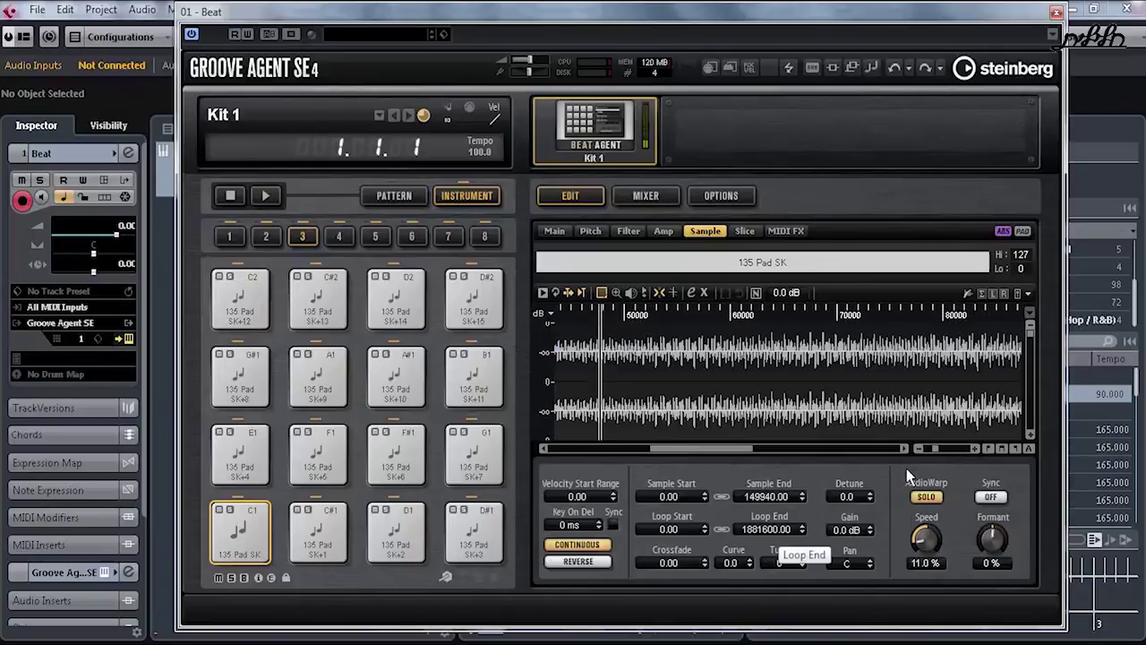
pyautogui.hotkey('ctrl', 'z')
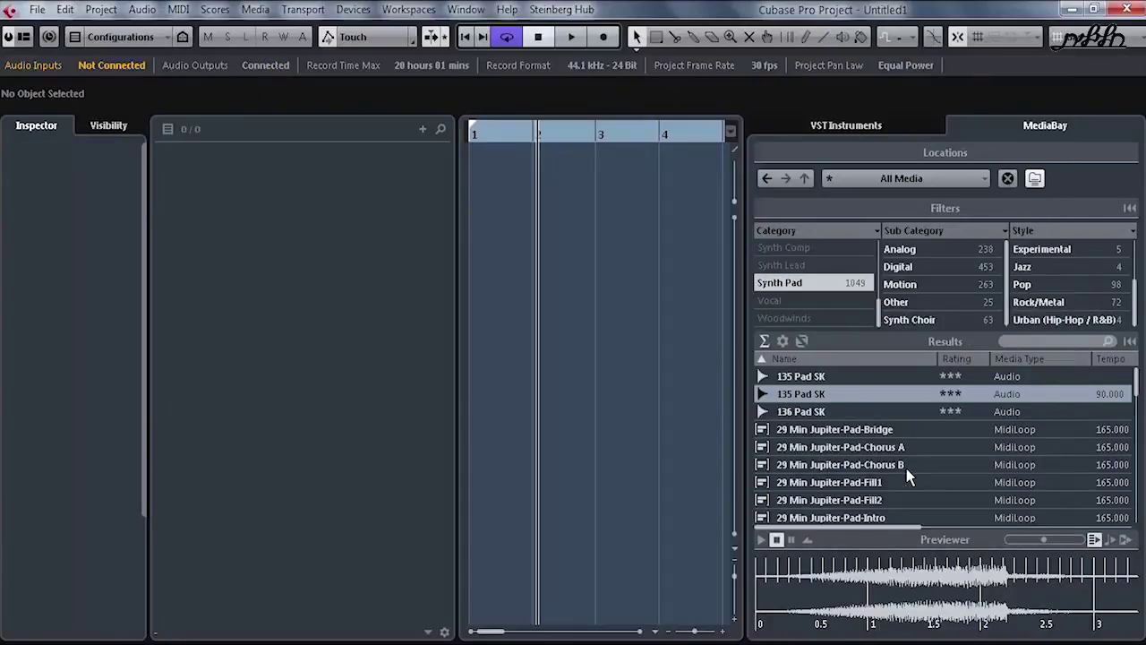
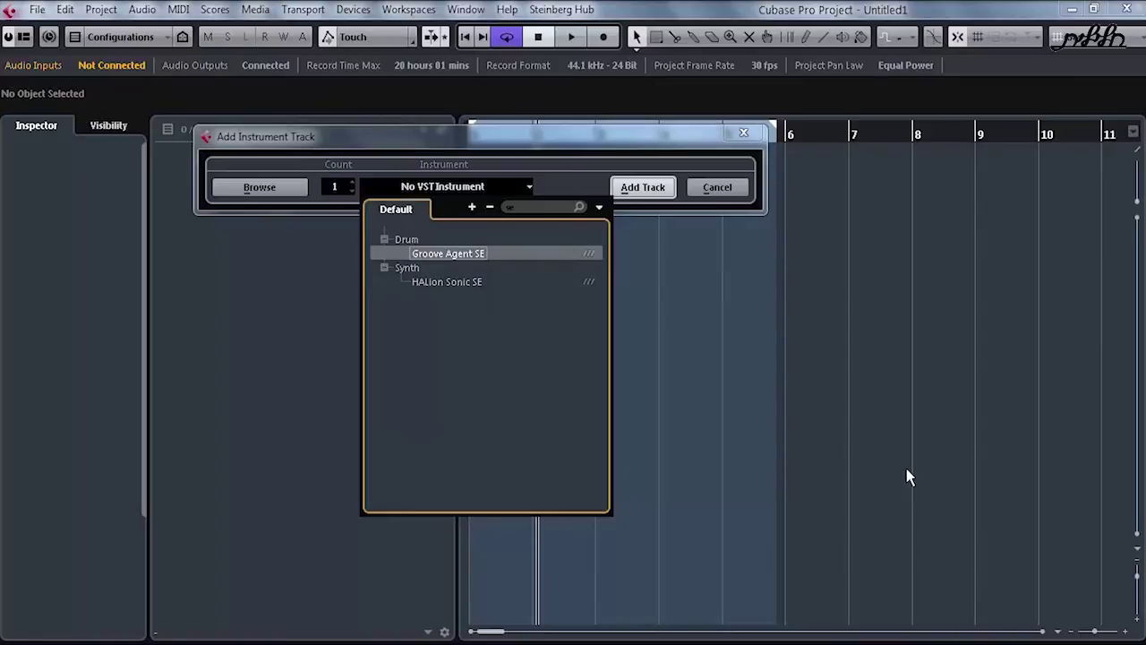
# Add a Groove Agent SE instrument track and load the Showing Off preset into it
pyautogui.press('Return')
pyautogui.press('Return')
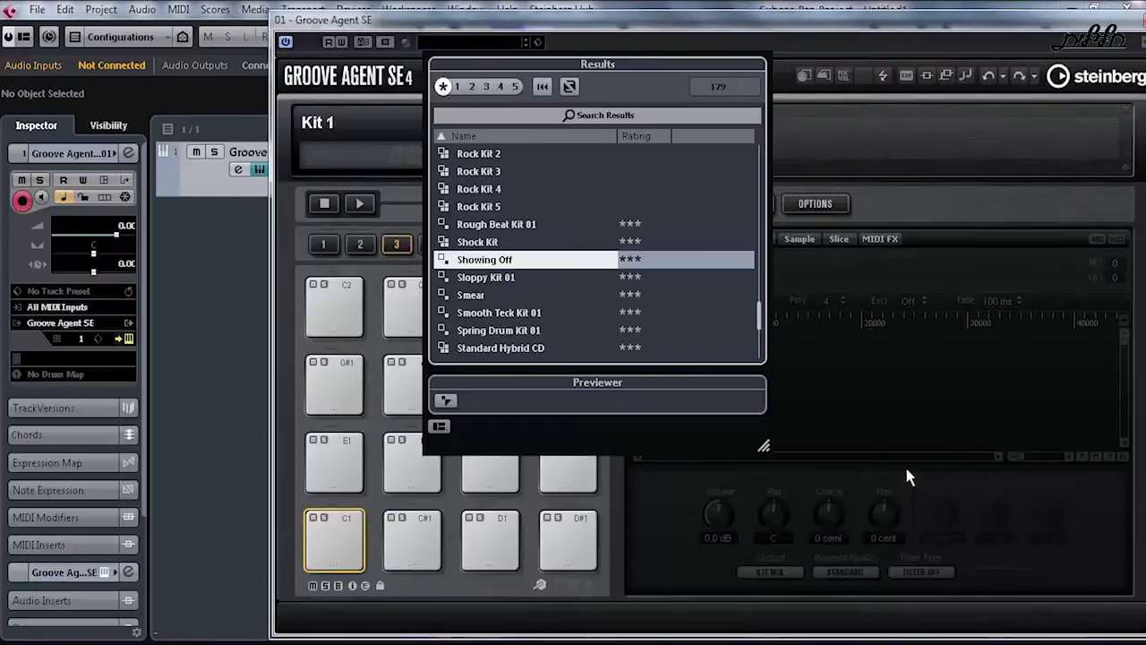
pyautogui.press('Return')
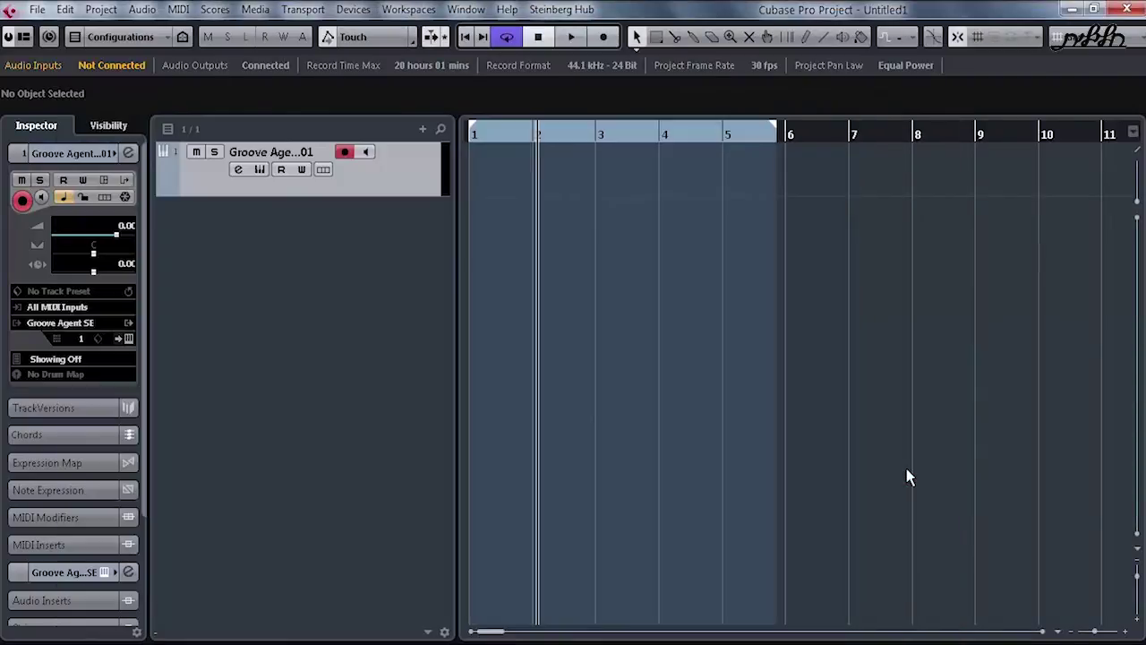
# Switch to the web browser and search Google for "novation impulse 49"
pyautogui.hotkey('alt', 'Tab')
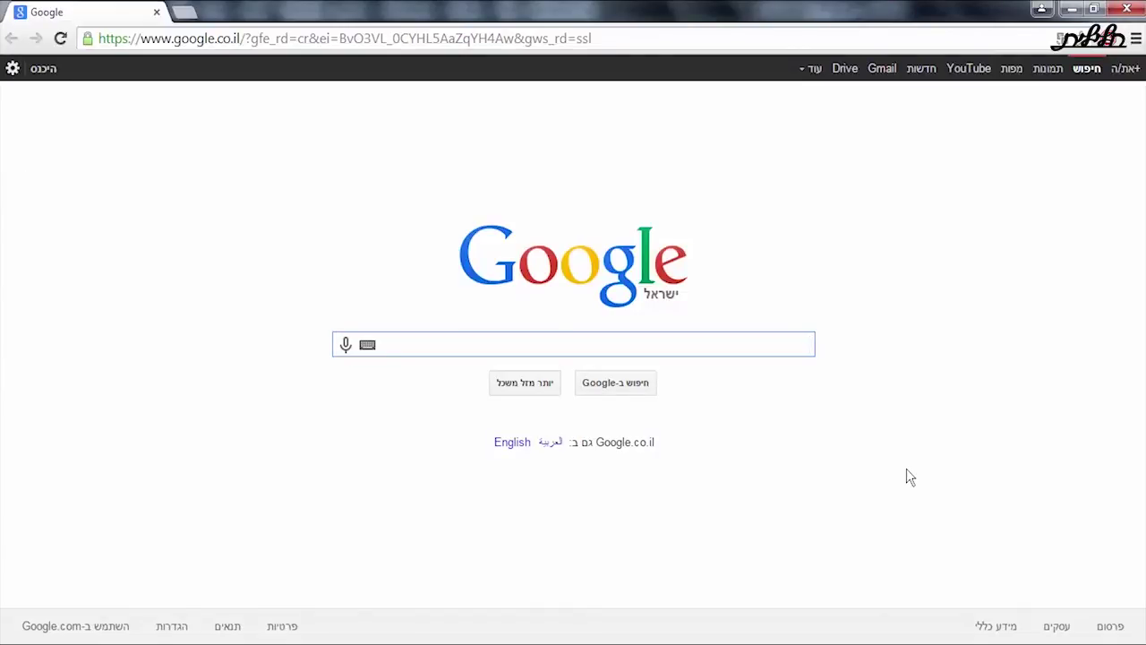
pyautogui.write('novation')
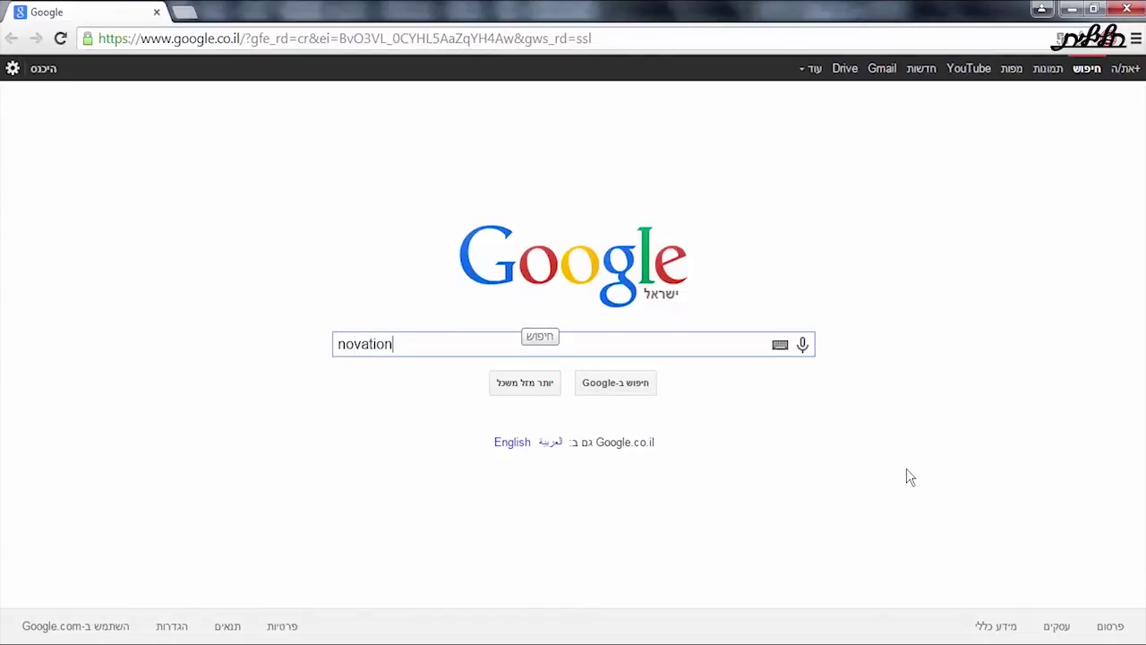
pyautogui.write(' impulse 49')
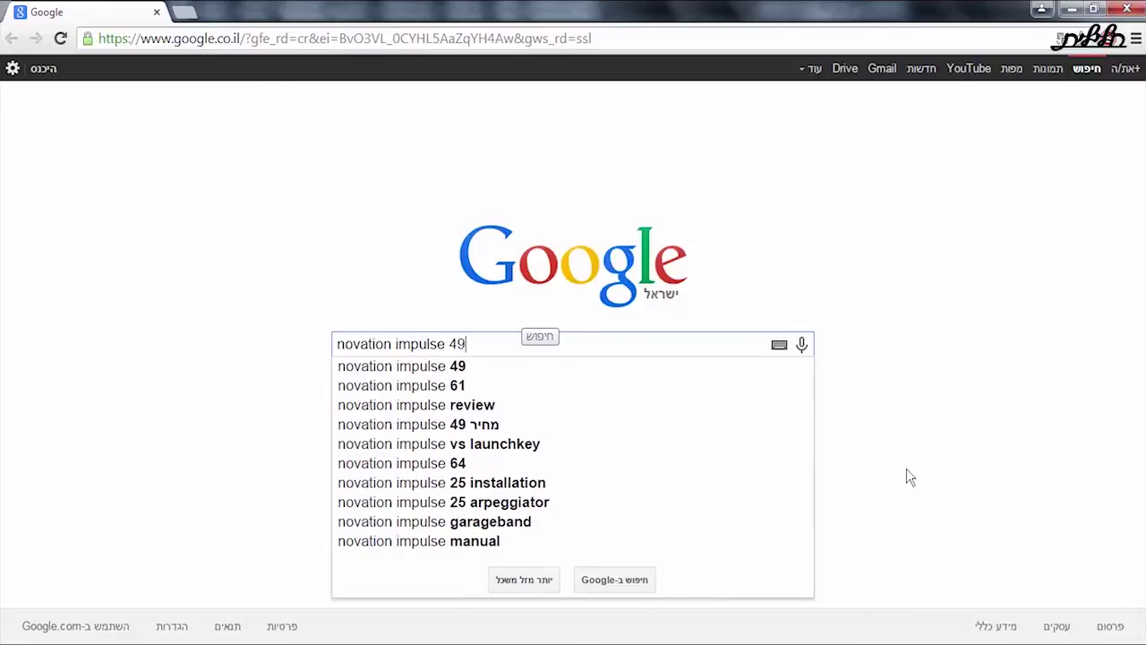
pyautogui.press('Return')
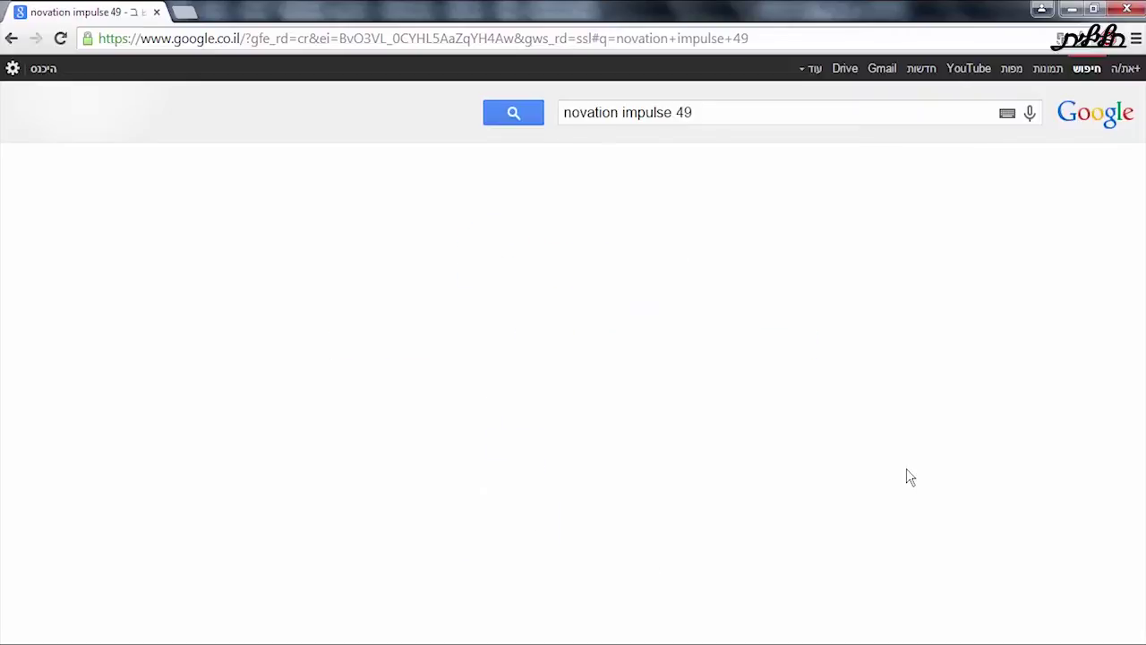
# Open the Sweetwater picture of the Novation Impulse 49 from the image results at full size and enlarge it
pyautogui.click(909, 476)
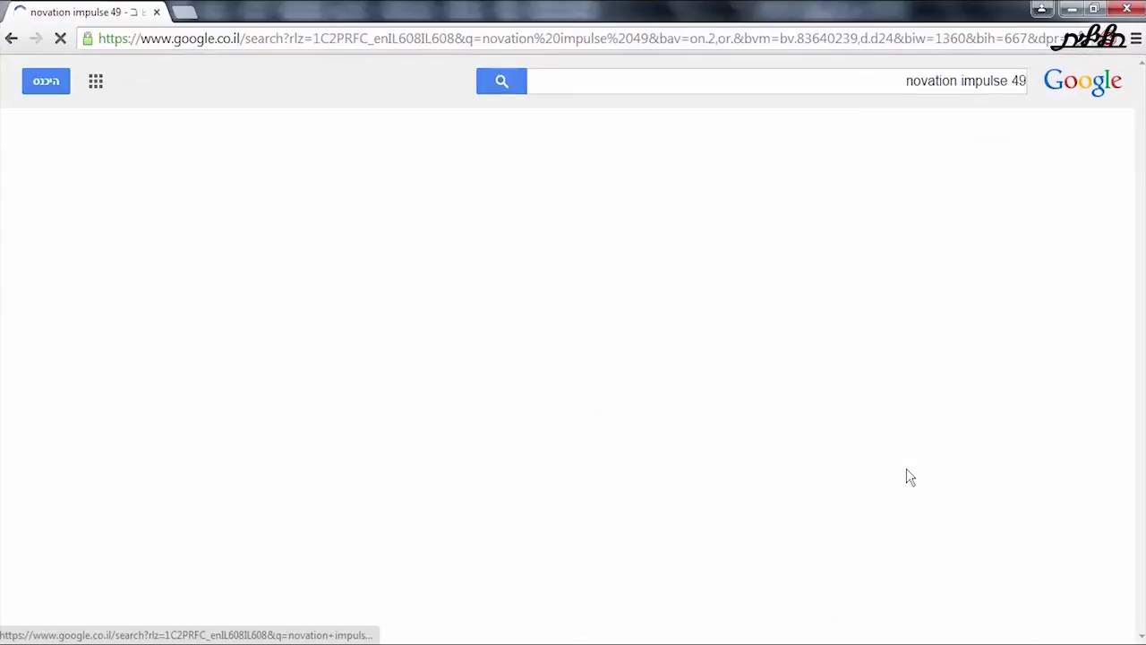
pyautogui.click(909, 476)
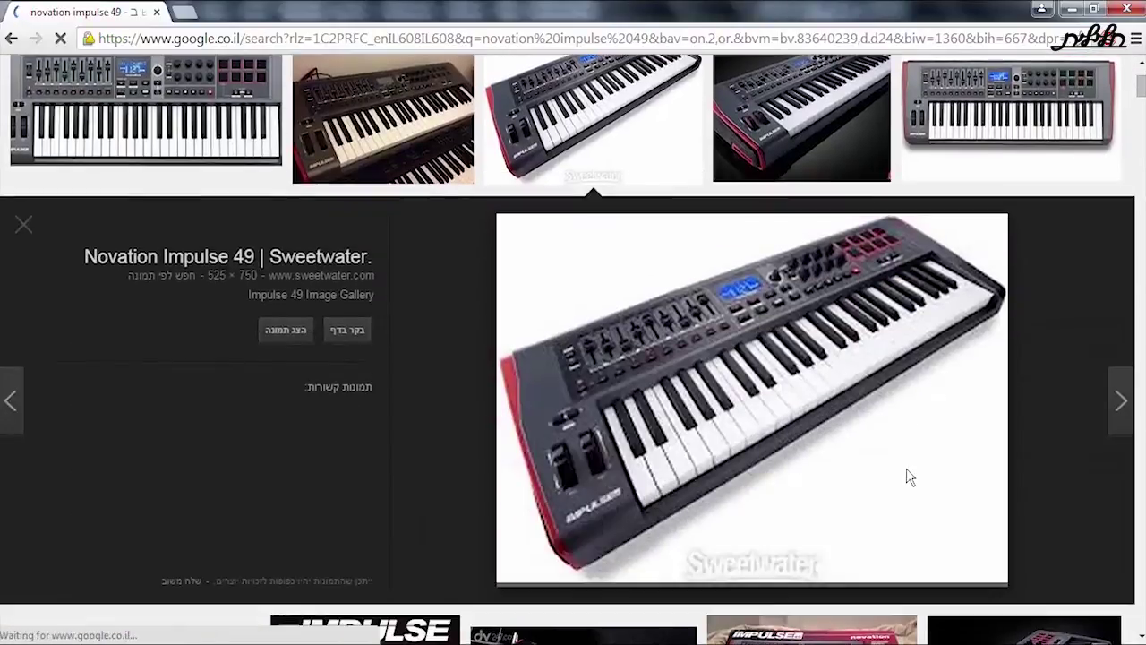
pyautogui.click(286, 331)
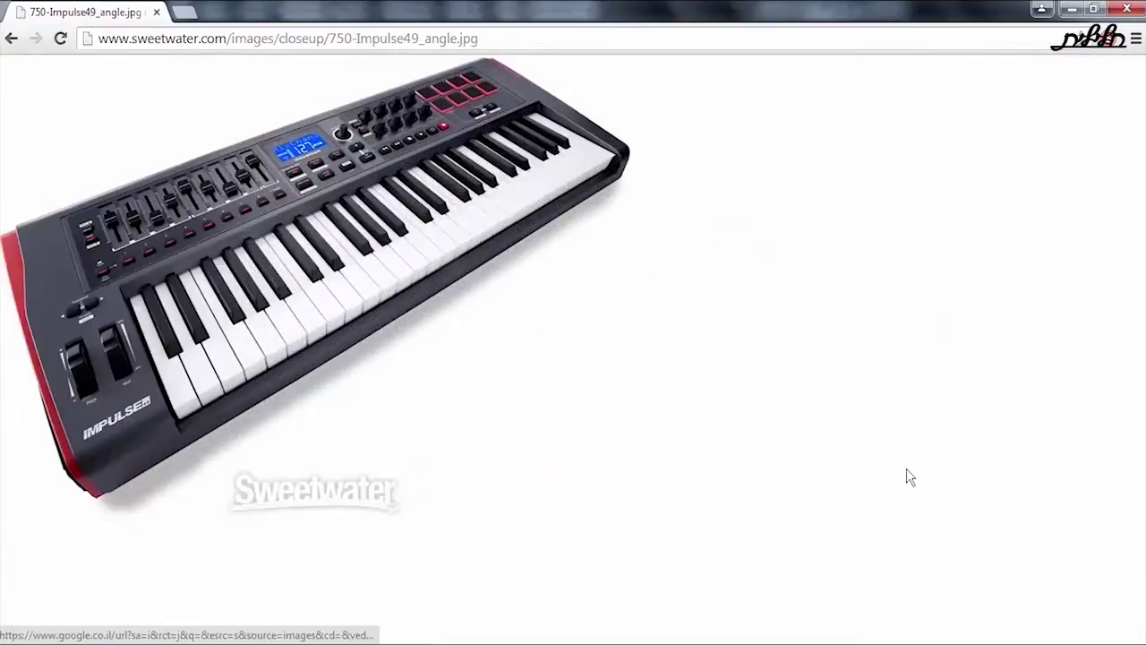
pyautogui.scroll(4, 286, 330)
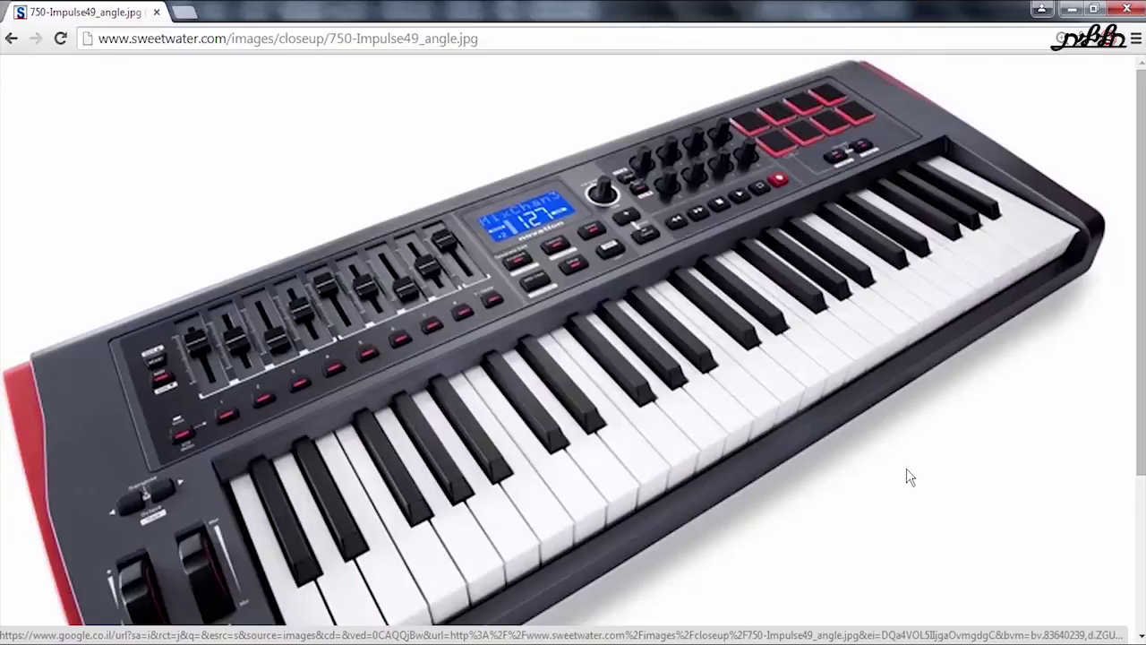
# Switch back to Cubase, create a MIDI part across the cycle range on the Groove Agent SE track and open it in the Key Editor
pyautogui.hotkey('alt', 'Tab')
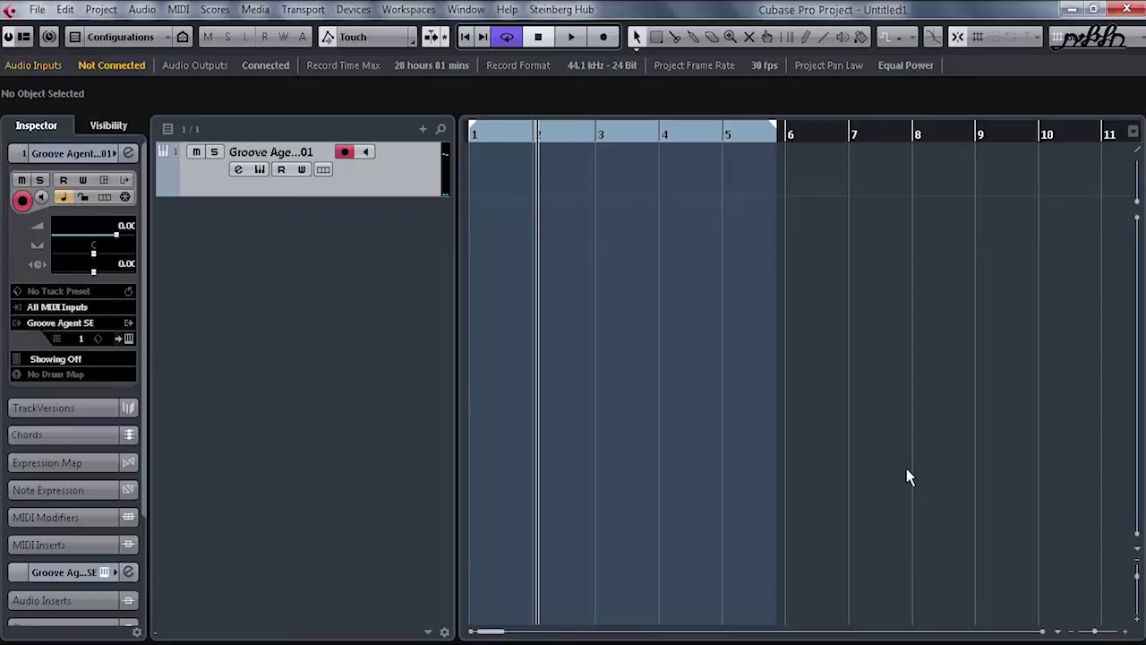
pyautogui.click(55, 374)
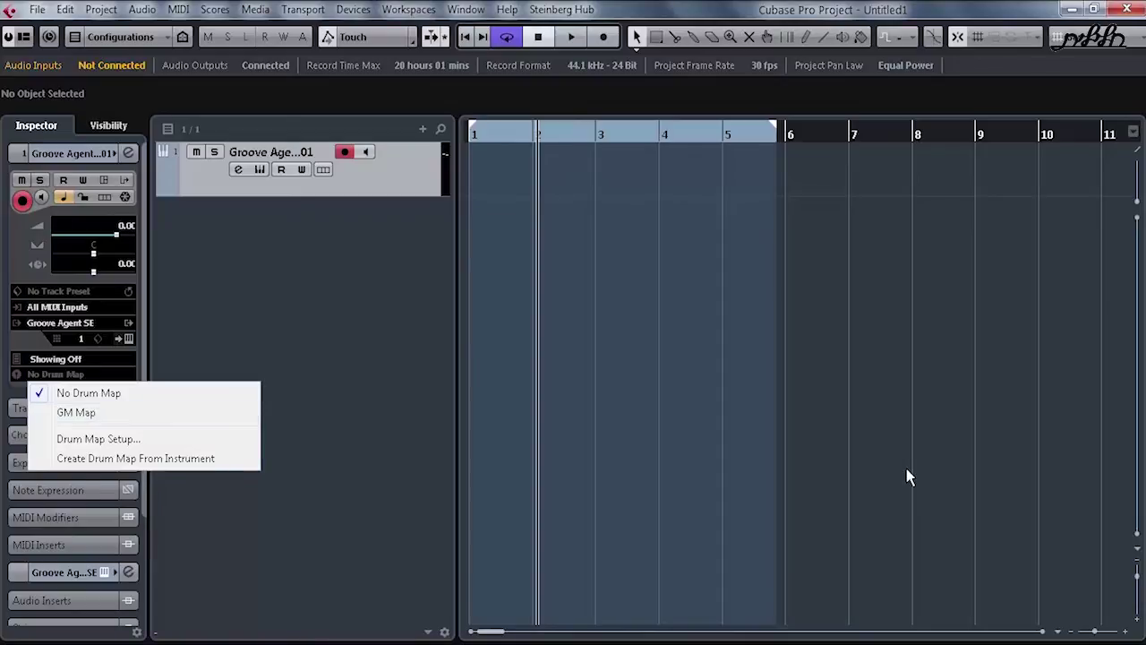
pyautogui.click(623, 170)
pyautogui.doubleClick(623, 170)
pyautogui.doubleClick(622, 170)
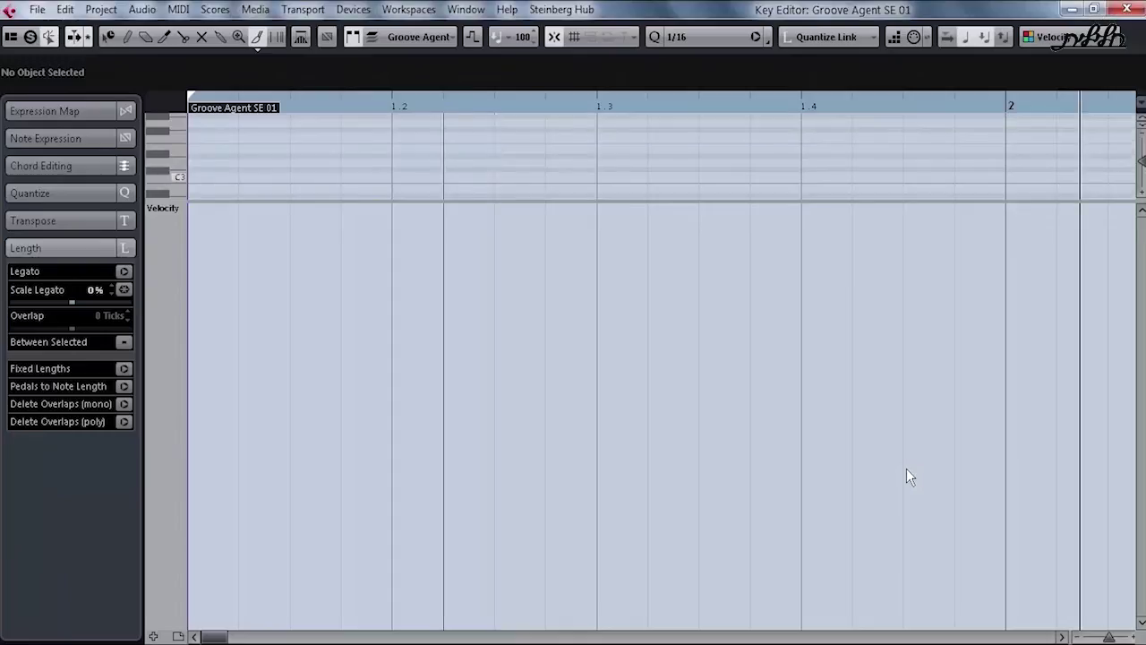
# Choose the Object Selection tool, shrink the velocity lane to enlarge the note display, and leave the Key Editor
pyautogui.press('1')
pyautogui.moveTo(495, 201); pyautogui.dragTo(494, 588)
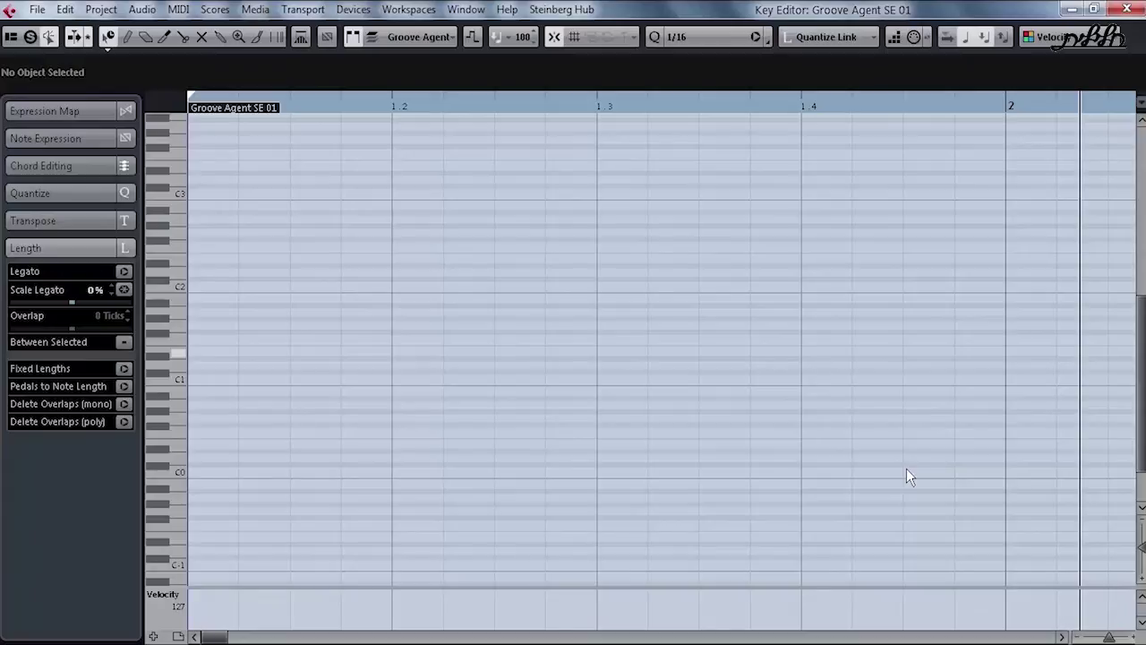
pyautogui.press('1')
pyautogui.press('Return')
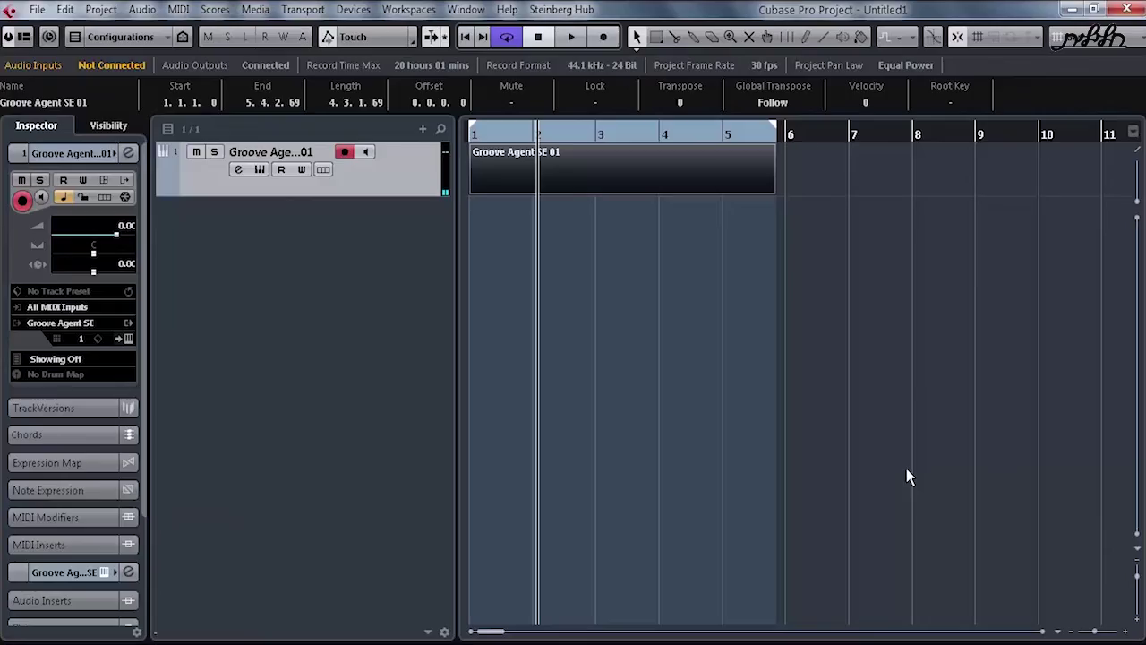
# Assign the GM Map drum map to the Groove Agent SE track and open the drum map setup
pyautogui.click(56, 375)
pyautogui.click(78, 412)
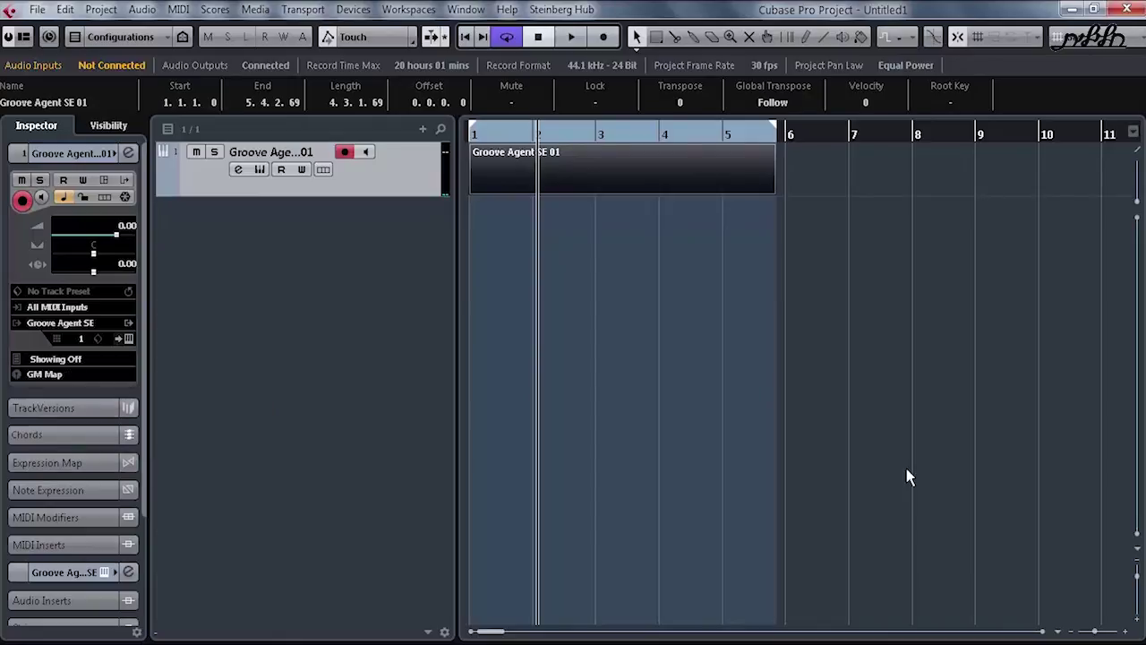
pyautogui.click(55, 375)
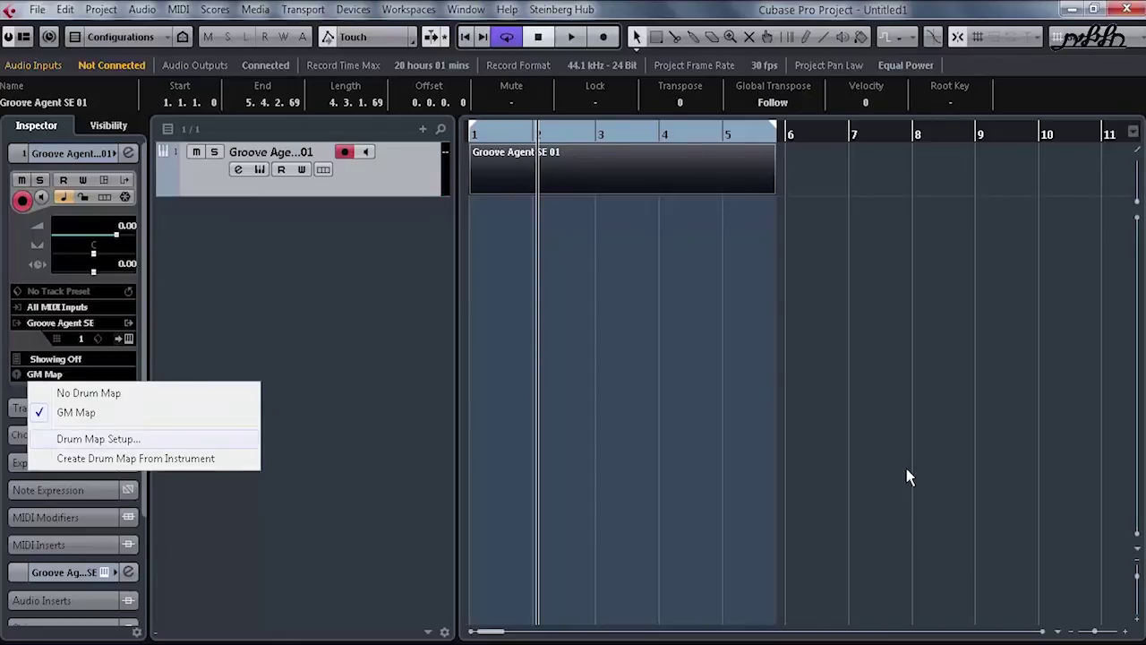
pyautogui.click(98, 439)
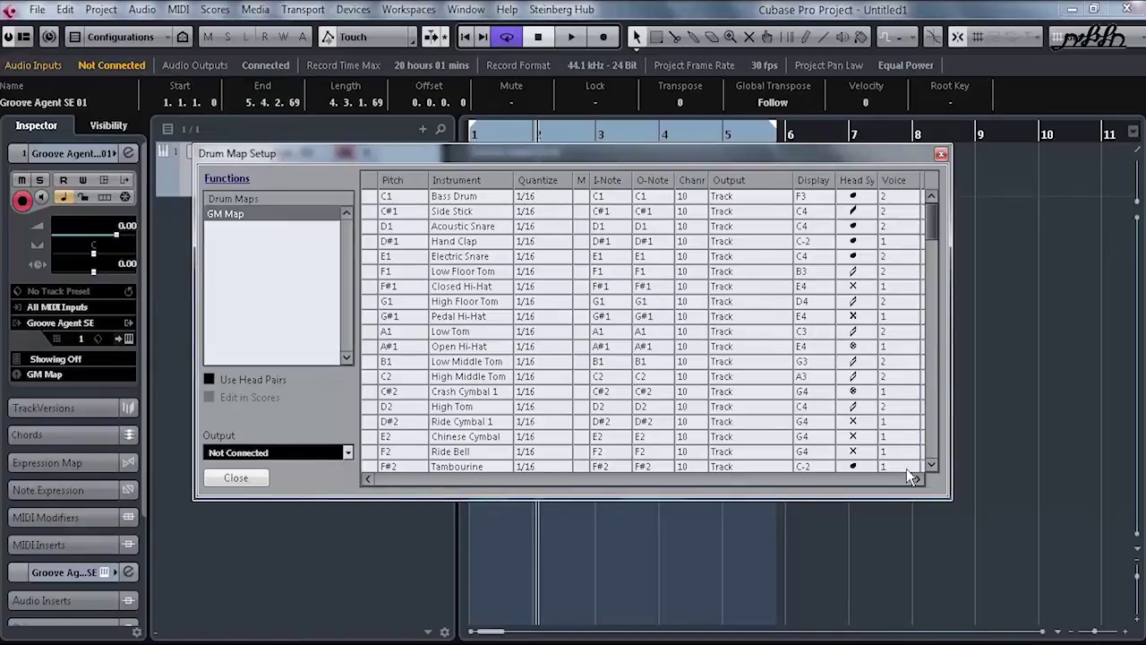
# Look through the GM Map's instruments and set the Bass Drum's I-Note to C3
pyautogui.scroll(-7, 912, 477)
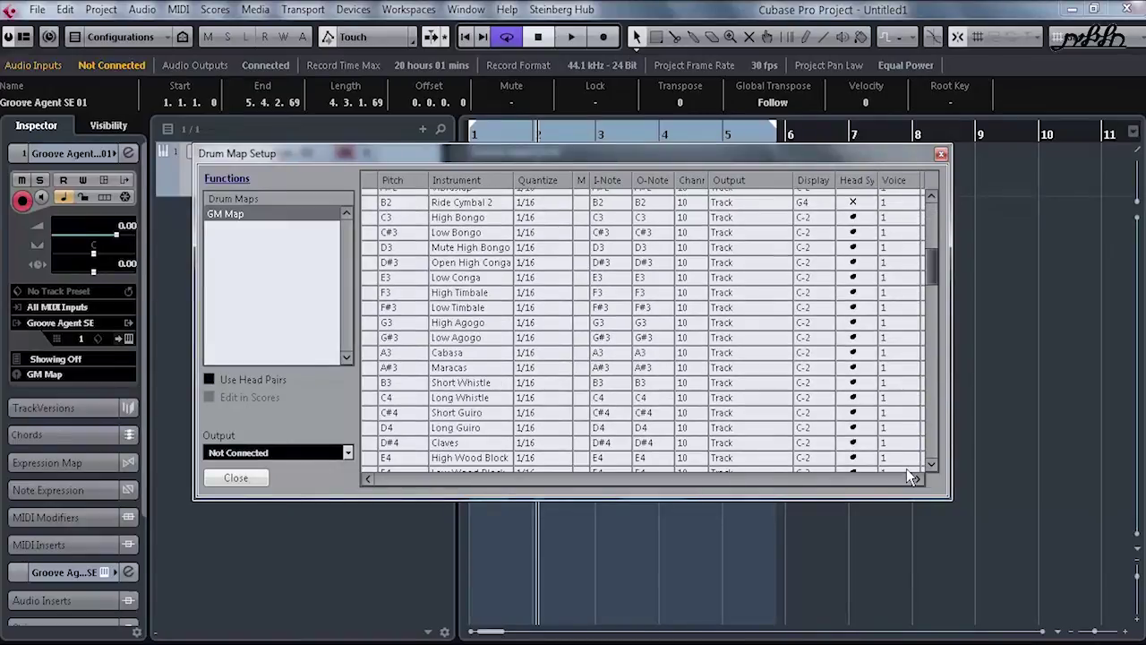
pyautogui.scroll(1, 912, 477)
pyautogui.scroll(5, 912, 476)
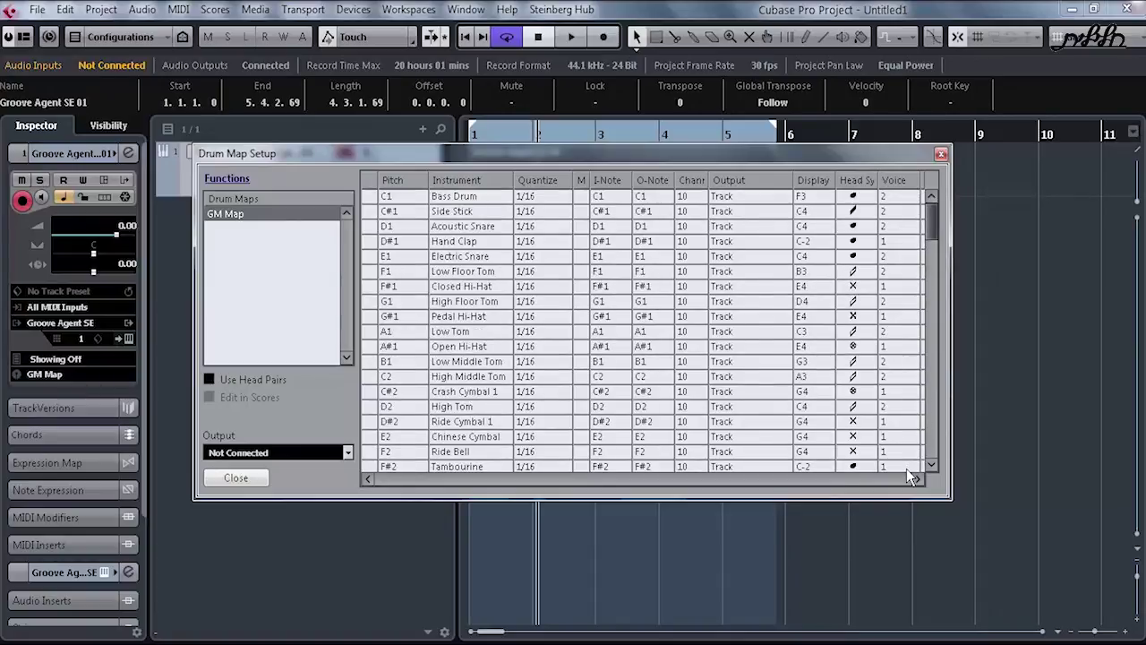
pyautogui.press('Tab')
pyautogui.press('Up')
pyautogui.press('Up')
pyautogui.press('Up')
pyautogui.press('Up')
pyautogui.press('Up')
pyautogui.press('Up')
pyautogui.press('Up')
pyautogui.press('Up')
pyautogui.press('Up')
pyautogui.press('Up')
pyautogui.press('Up')
pyautogui.press('Up')
pyautogui.press('Up')
pyautogui.press('Up')
pyautogui.press('Up')
pyautogui.press('Up')
pyautogui.press('Up')
pyautogui.press('Up')
pyautogui.press('Up')
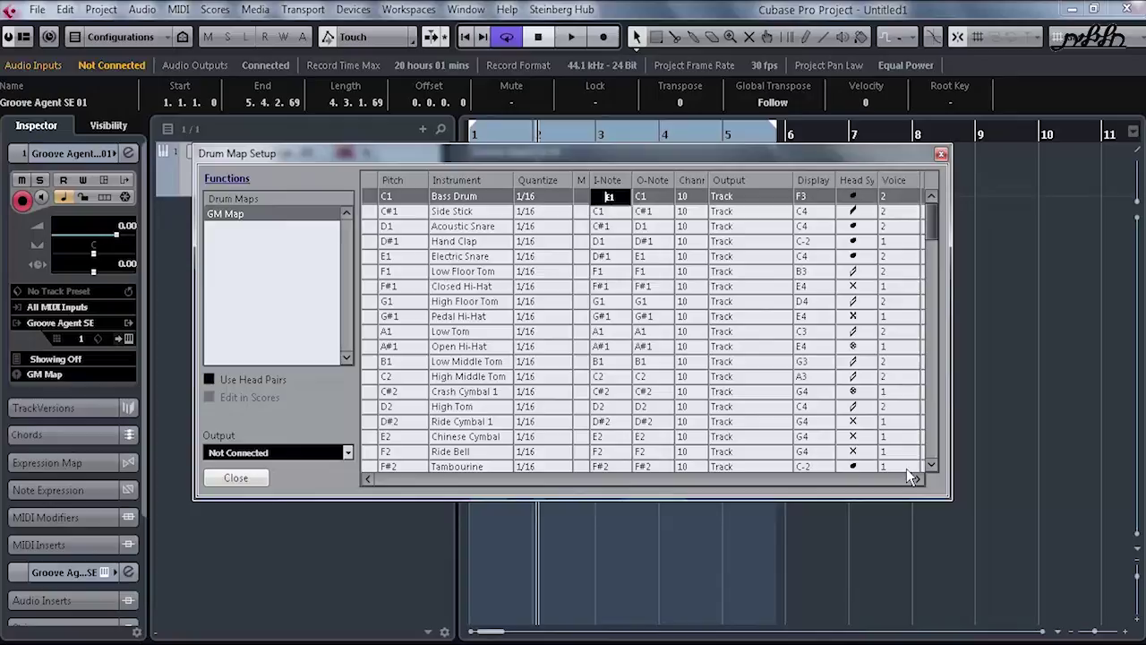
pyautogui.press('Up')
pyautogui.press('Up')
pyautogui.press('Up')
pyautogui.press('Up')
pyautogui.press('Up')
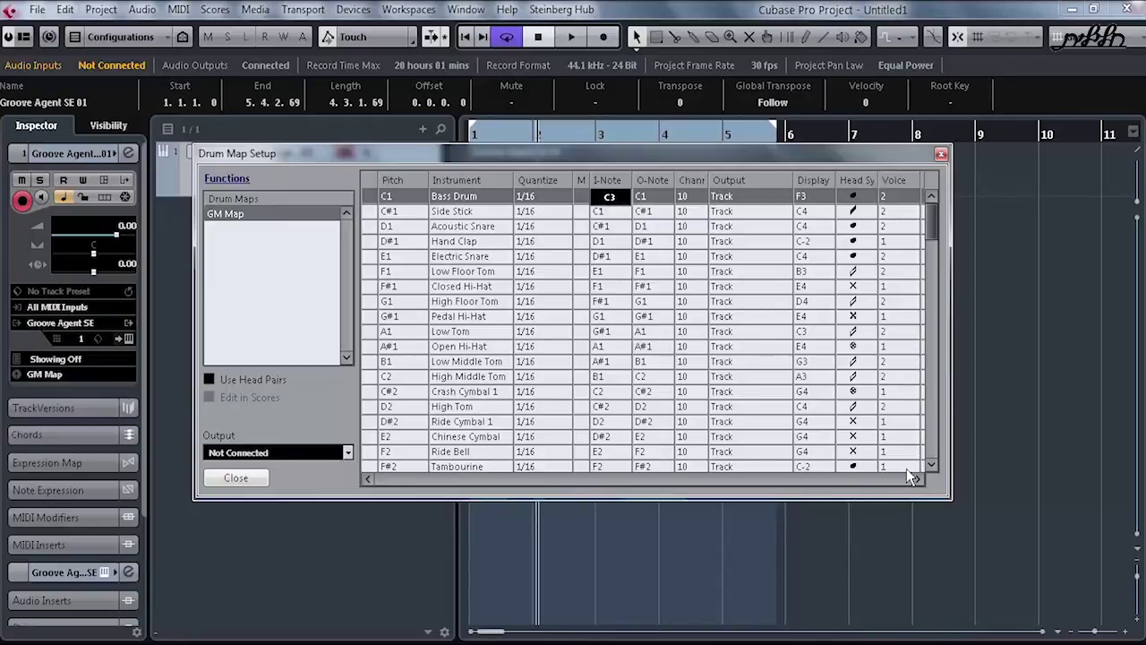
pyautogui.press('Return')
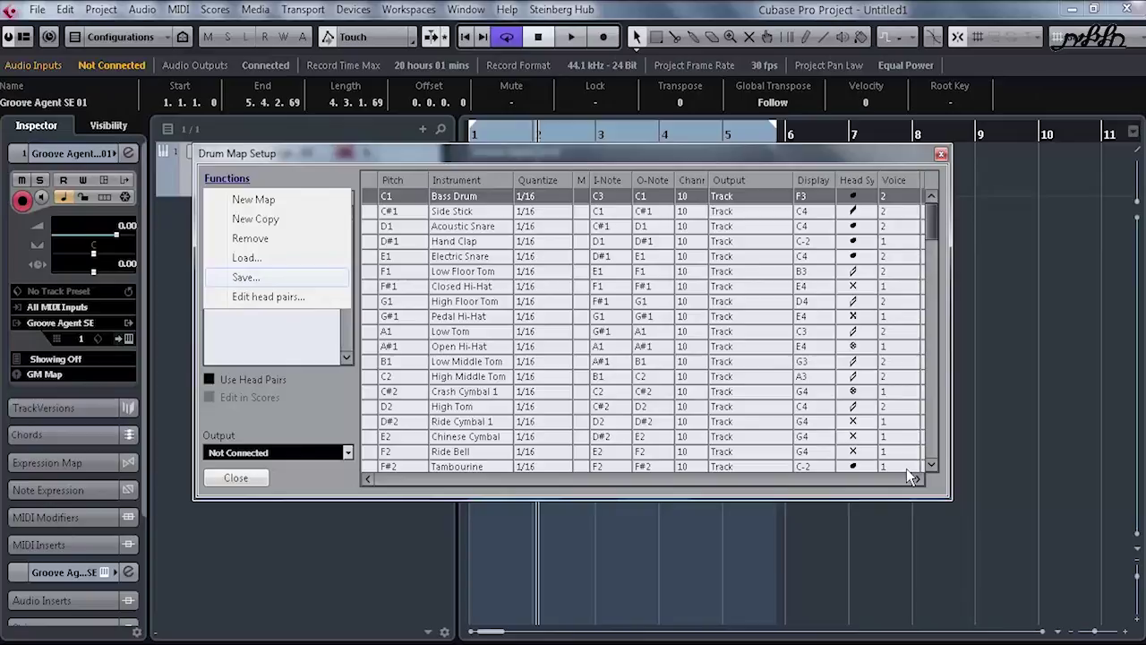
# Set the Acoustic Snare's I-Note to D3 in the GM Map and close the drum map setup
pyautogui.press('Up')
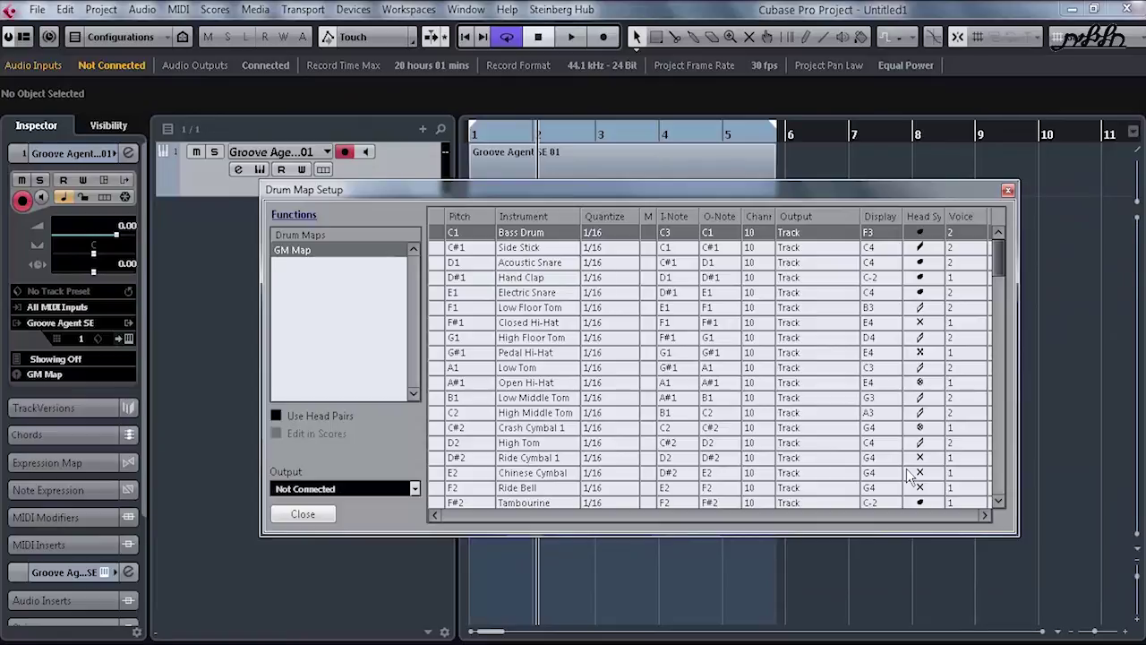
pyautogui.click(678, 262)
pyautogui.press('Up')
pyautogui.press('Up')
pyautogui.press('Up')
pyautogui.press('Up')
pyautogui.press('Up')
pyautogui.press('Up')
pyautogui.press('Up')
pyautogui.press('Up')
pyautogui.press('Up')
pyautogui.press('Up')
pyautogui.press('Up')
pyautogui.press('Up')
pyautogui.press('Up')
pyautogui.press('Up')
pyautogui.press('Up')
pyautogui.press('Up')
pyautogui.press('Up')
pyautogui.press('Up')
pyautogui.press('Up')
pyautogui.press('Up')
pyautogui.press('Up')
pyautogui.press('Up')
pyautogui.press('Up')
pyautogui.press('Up')
pyautogui.press('Up')
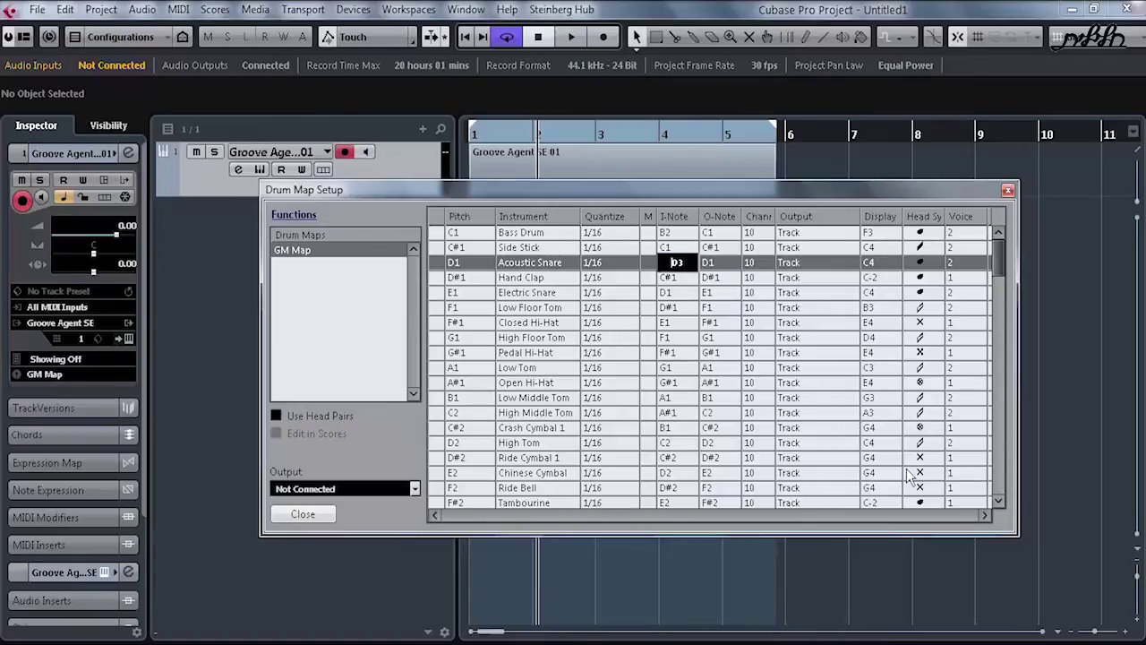
pyautogui.press('Return')
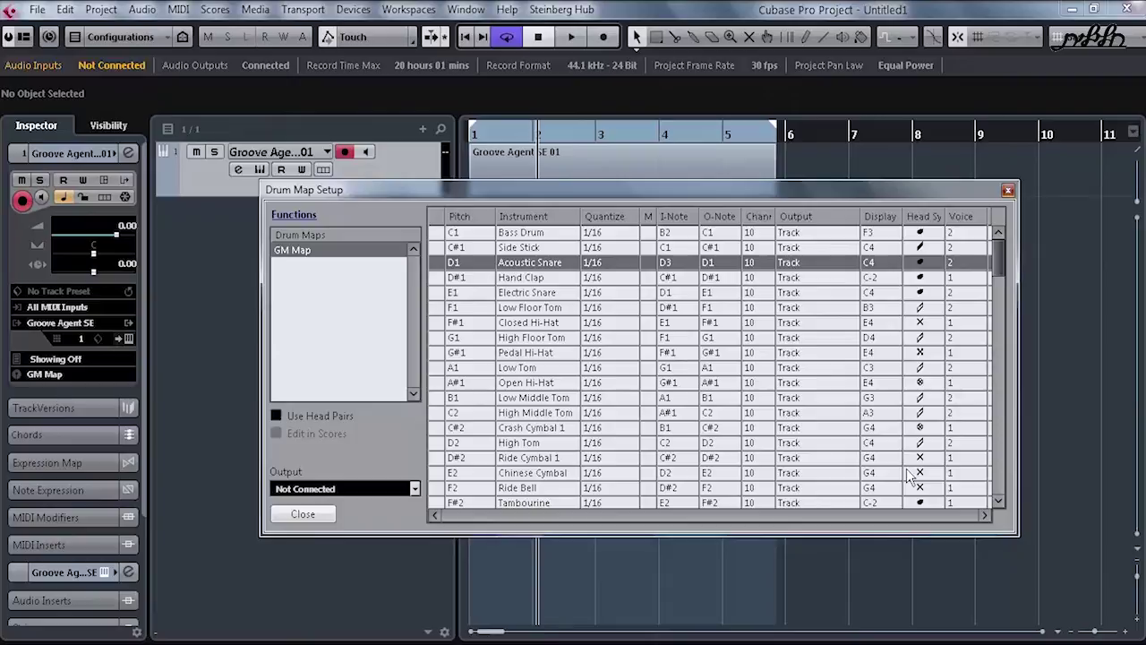
pyautogui.press('Escape')
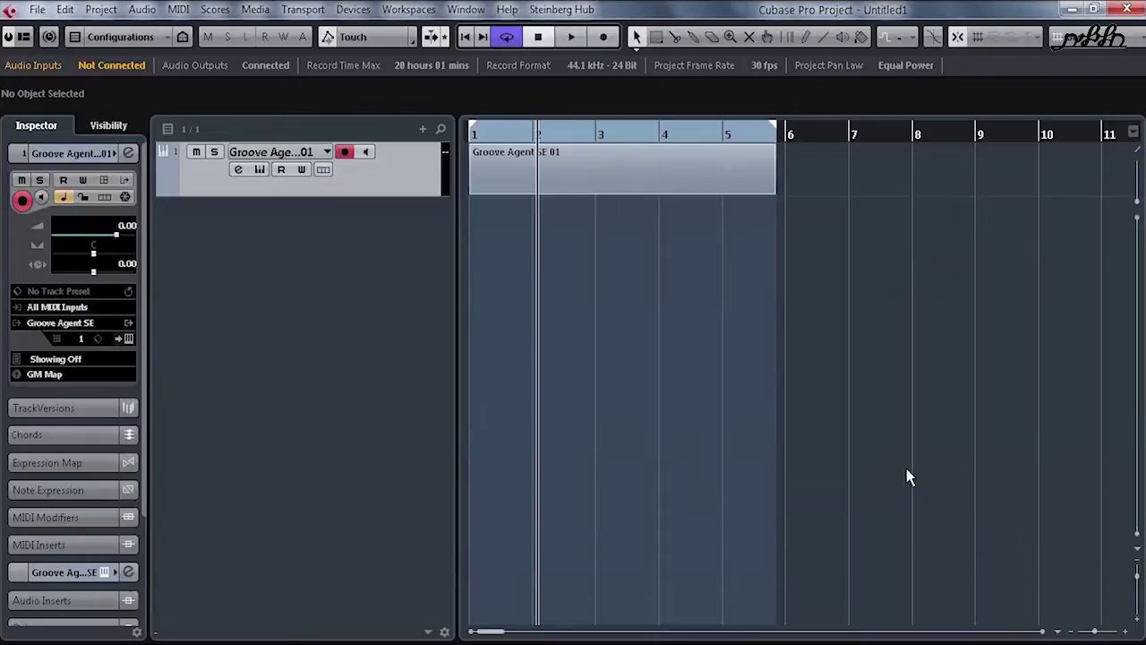
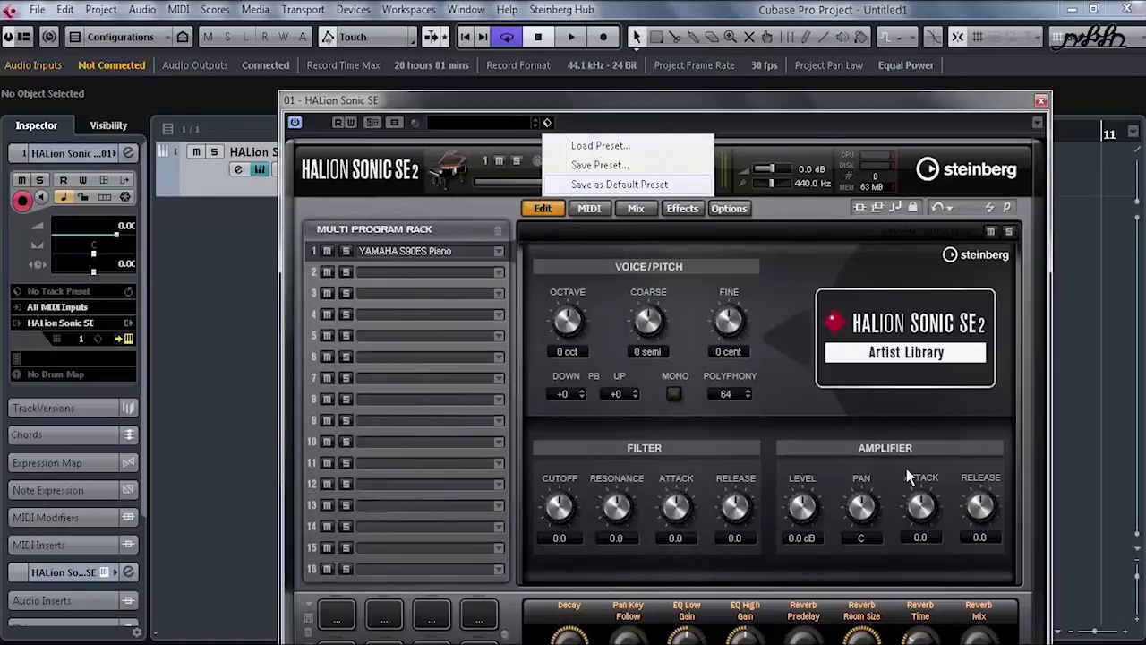
# Save the HALion Sonic SE setup with the YAMAHA S90ES Piano as the default preset and close the instrument window
pyautogui.click(618, 183)
pyautogui.click(537, 357)
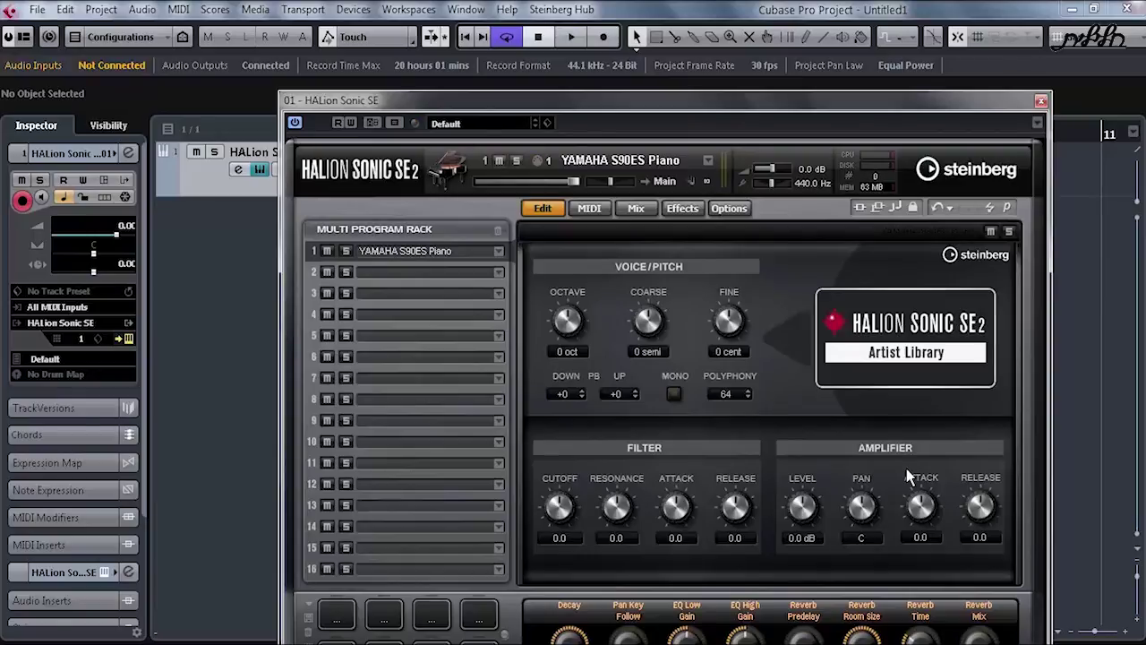
pyautogui.press('Escape')
# Rename the HALion Sonic SE track to Piano and give it a yellow-green colour
pyautogui.press('Return')
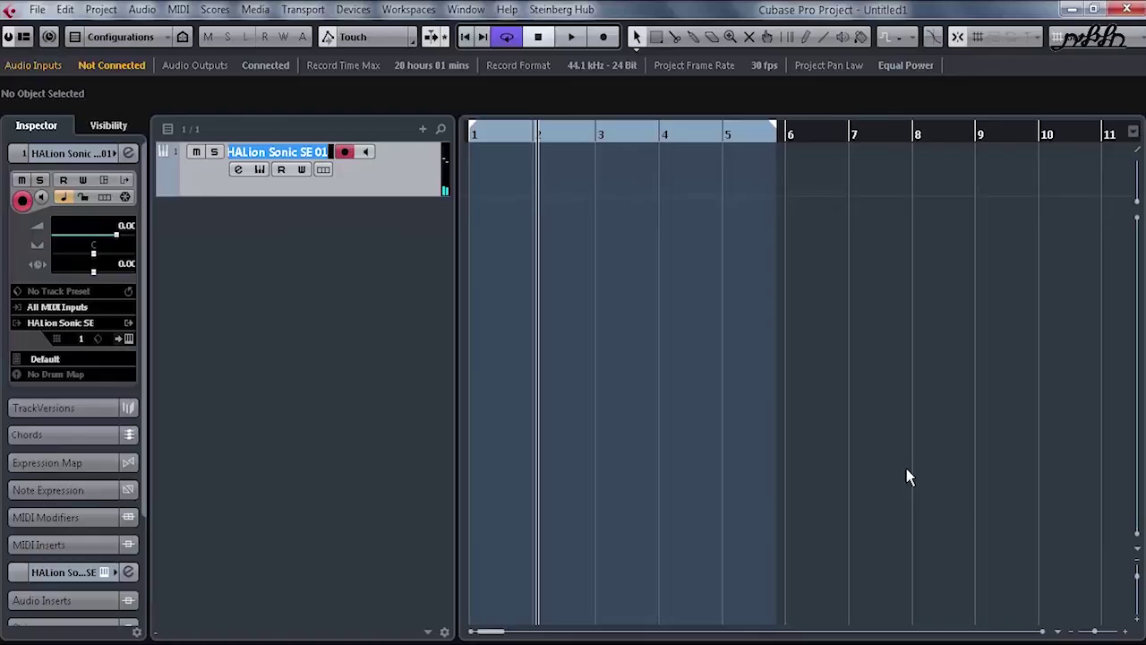
pyautogui.write('Piano')
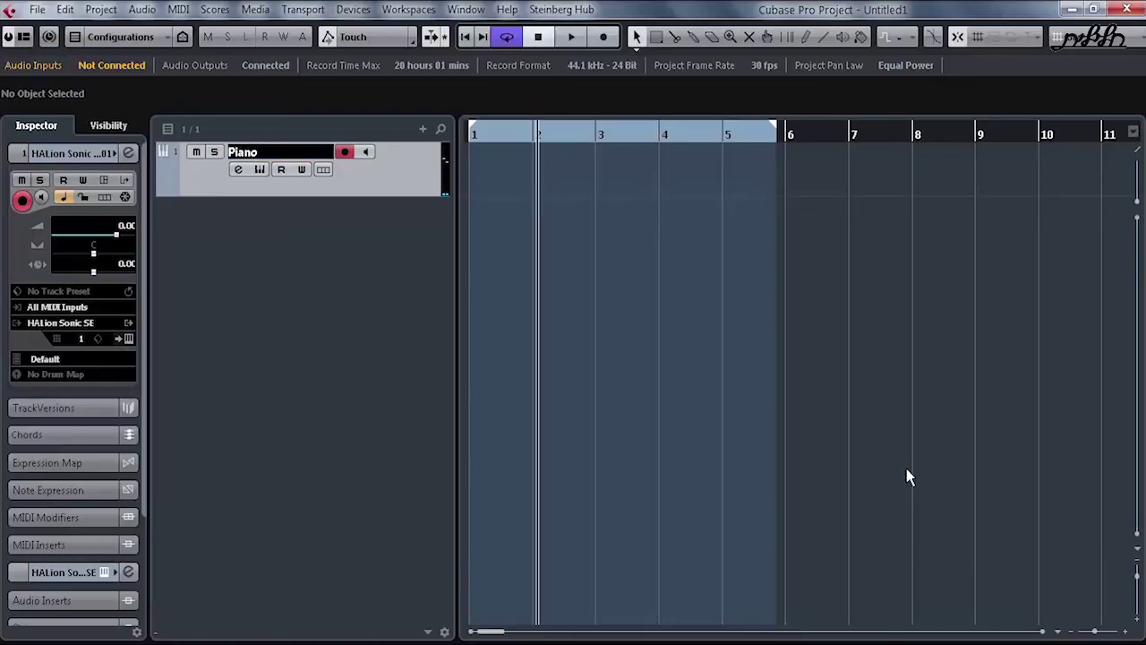
pyautogui.press('Tab')
pyautogui.press('Right')
pyautogui.press('Right')
pyautogui.press('Right')
pyautogui.press('Right')
pyautogui.press('Return')
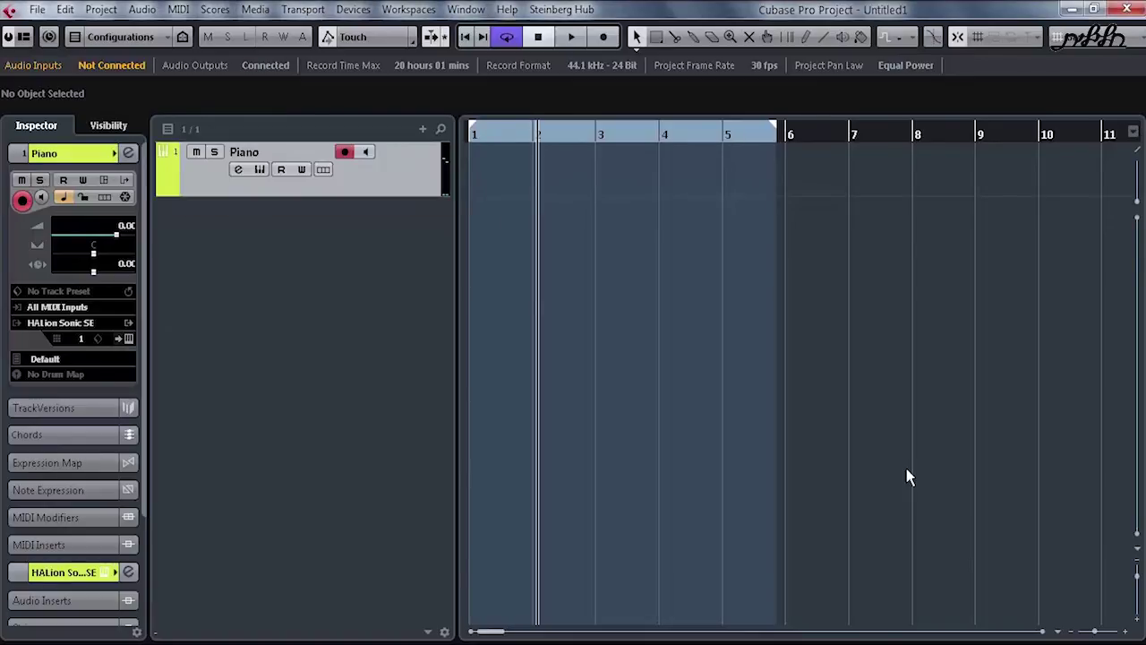
# Increase the Piano track's height in the track list
pyautogui.hotkey('shift', 'h')
pyautogui.hotkey('shift', 'h')
pyautogui.hotkey('shift', 'h')
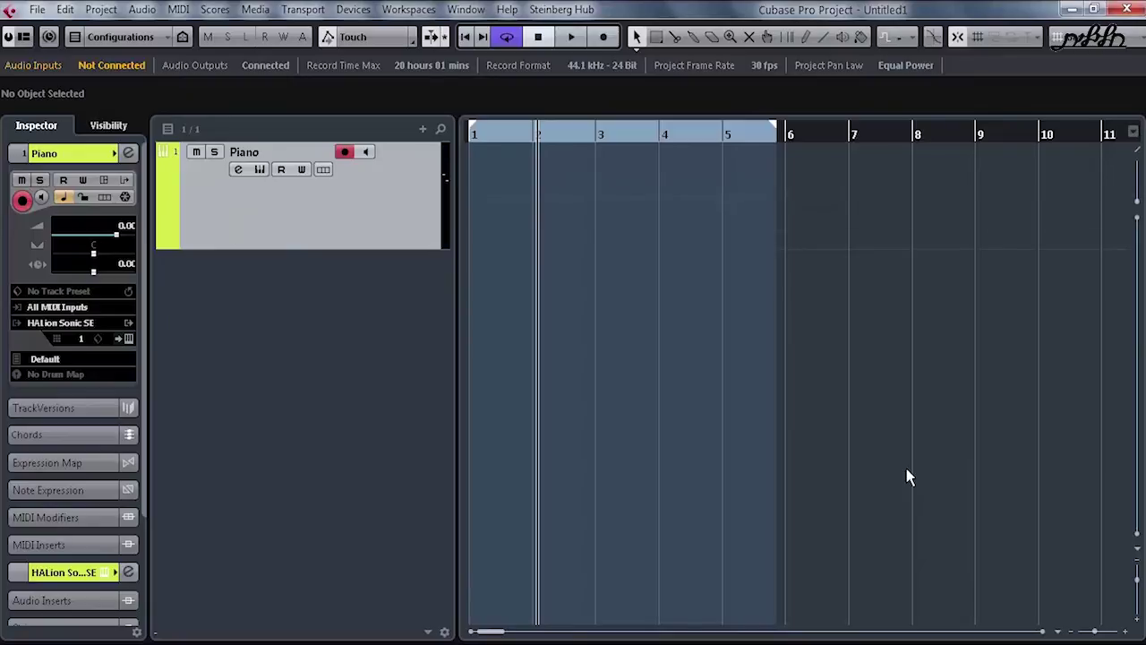
# Show the Chord Pads zone below the project's event display
pyautogui.hotkey('alt', 'p')
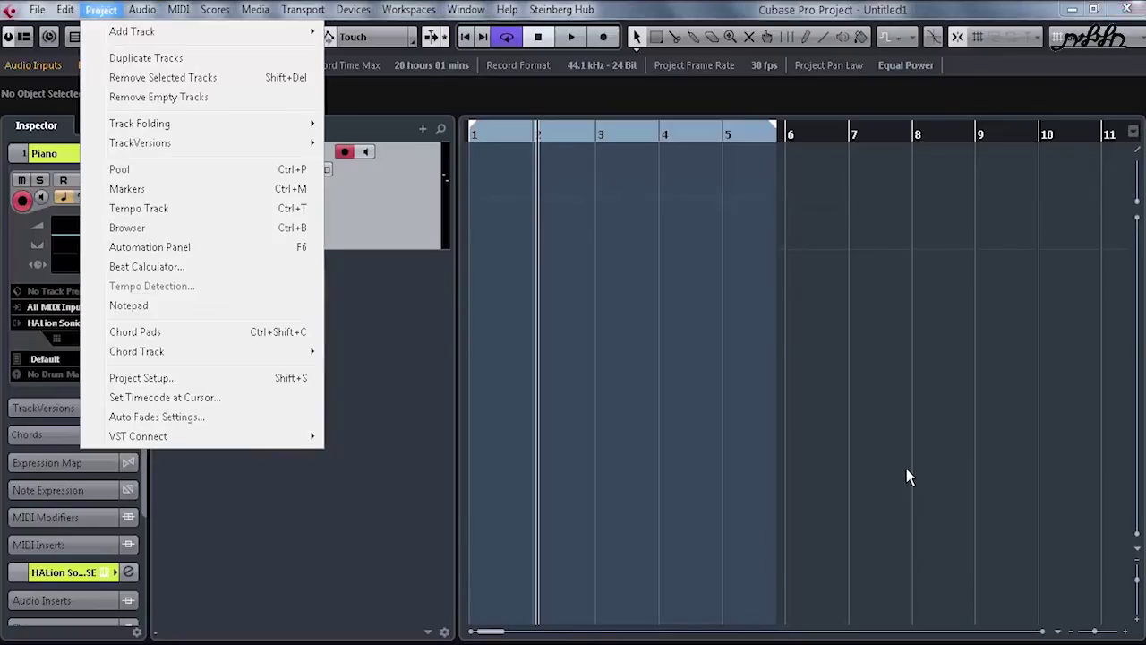
pyautogui.press('Up')
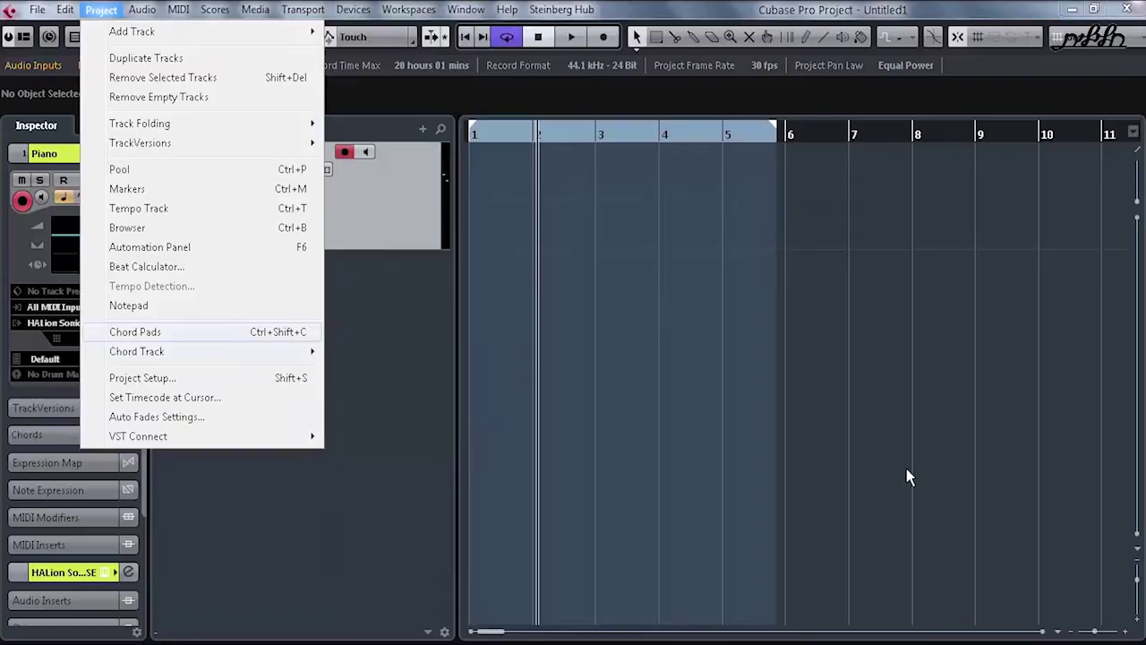
pyautogui.press('Return')
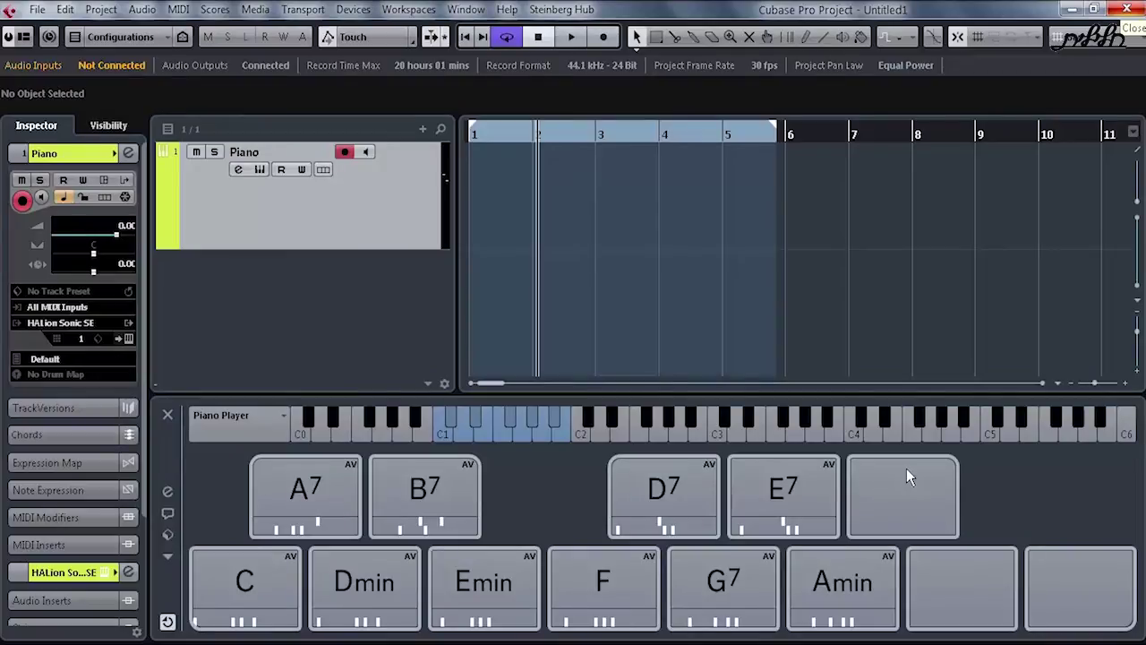
pyautogui.hotkey('alt', 'p')
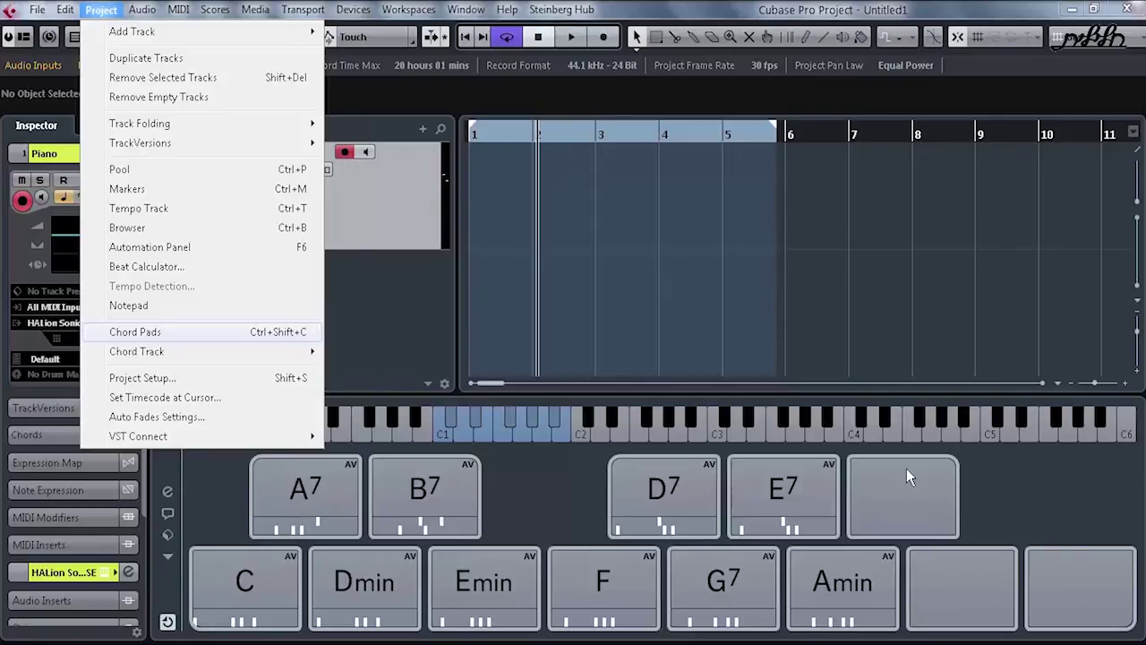
pyautogui.moveTo(353, 10)
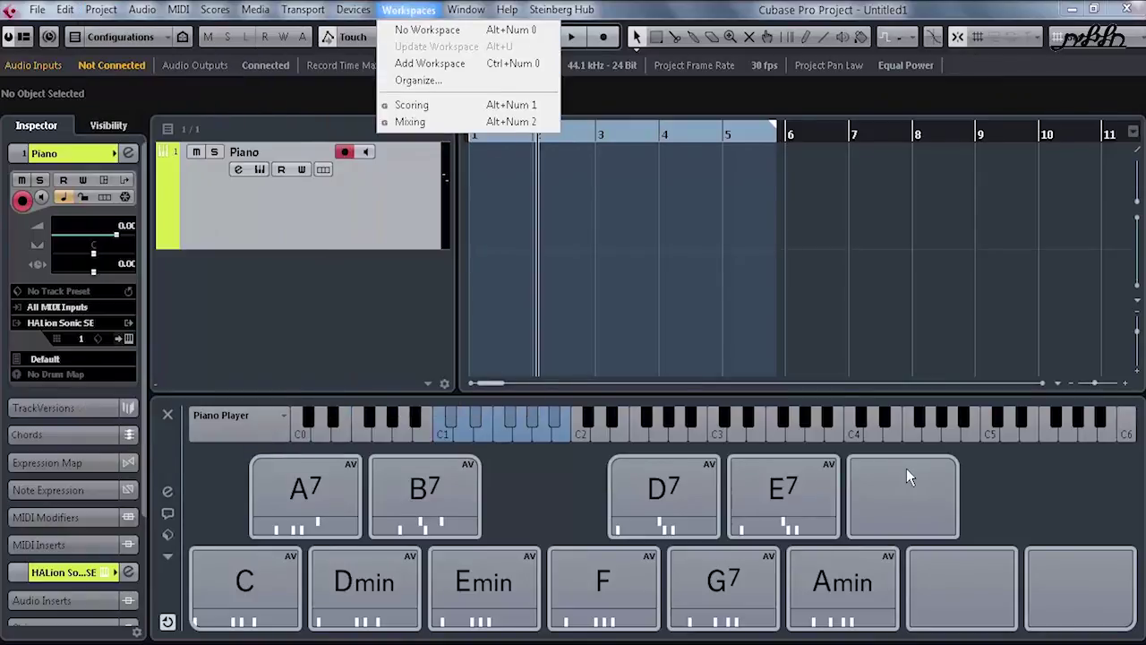
pyautogui.click(907, 477)
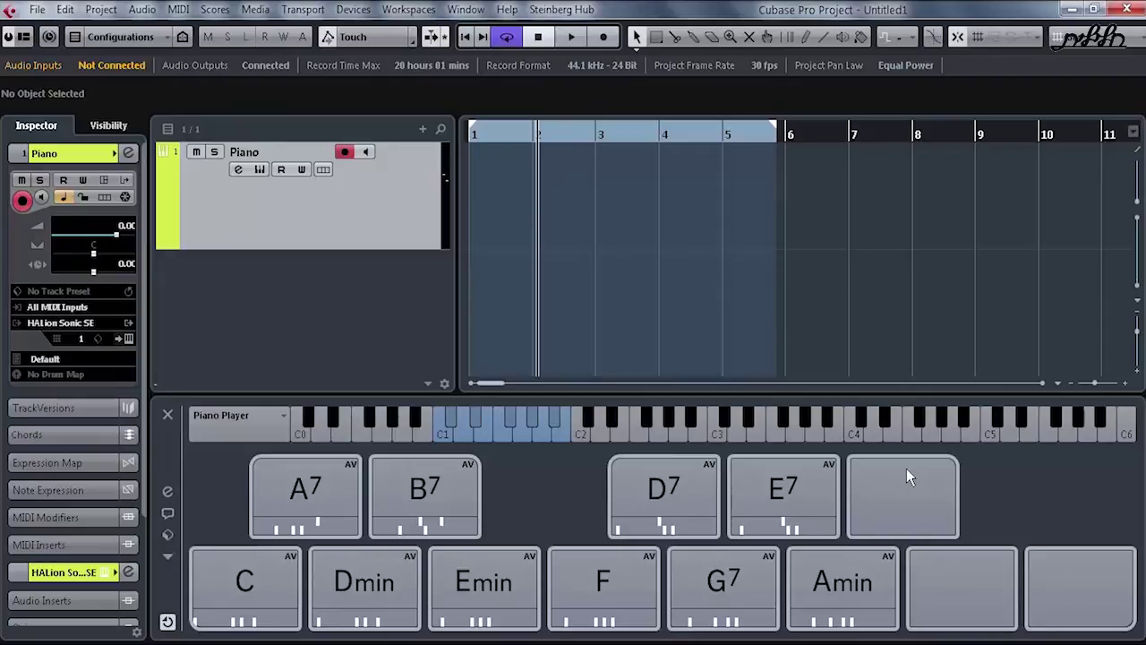
# Return the project cursor to the start and browse the Chord Pads presets without loading one
pyautogui.press('Home')
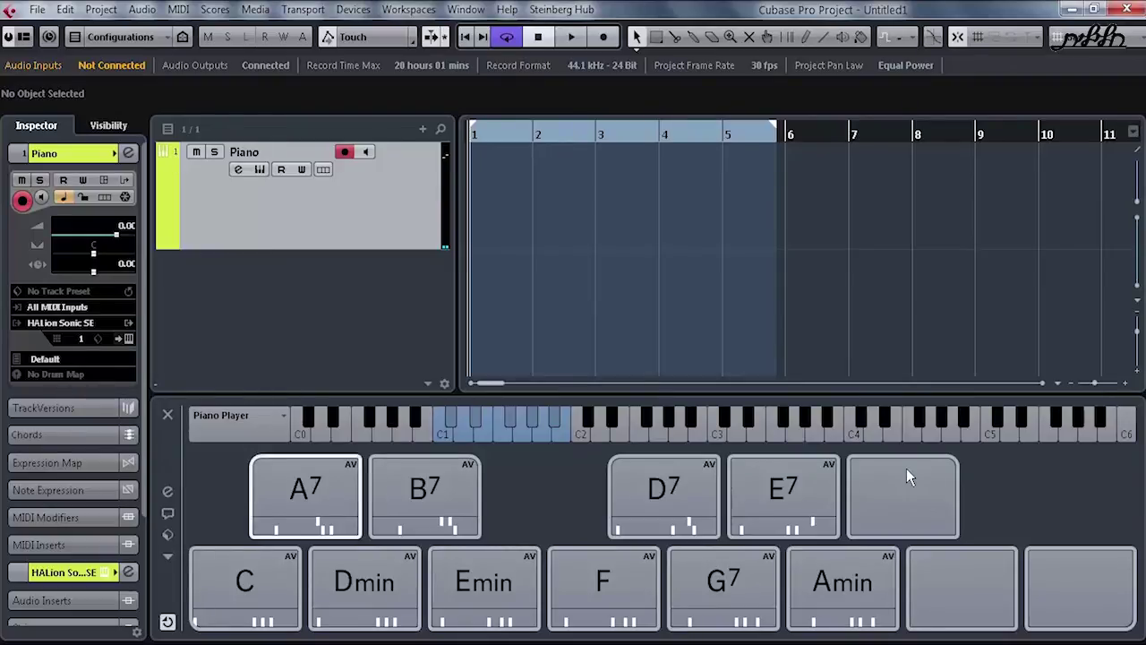
pyautogui.click(167, 535)
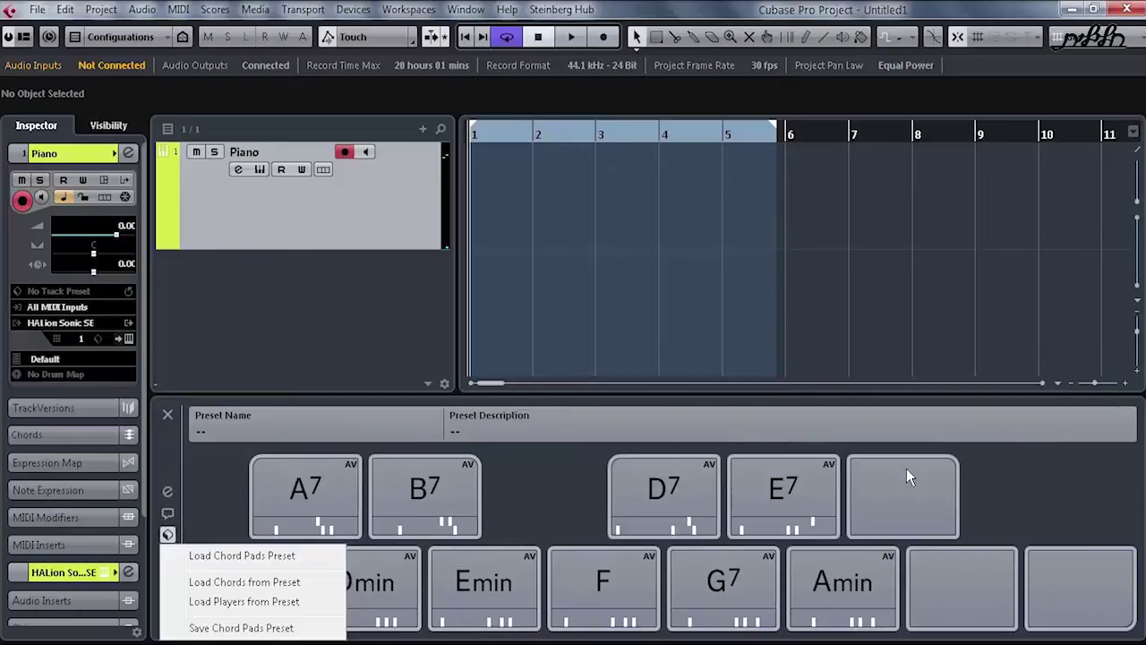
pyautogui.click(242, 556)
pyautogui.scroll(-12, 573, 358)
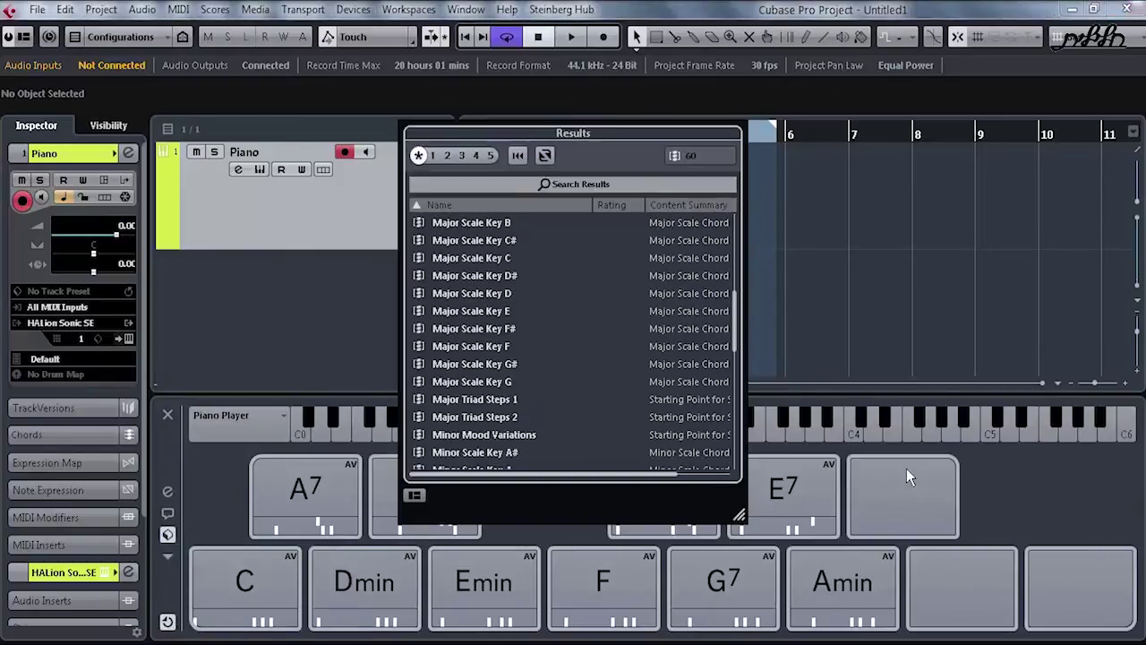
pyautogui.scroll(-2, 573, 359)
pyautogui.scroll(15, 574, 358)
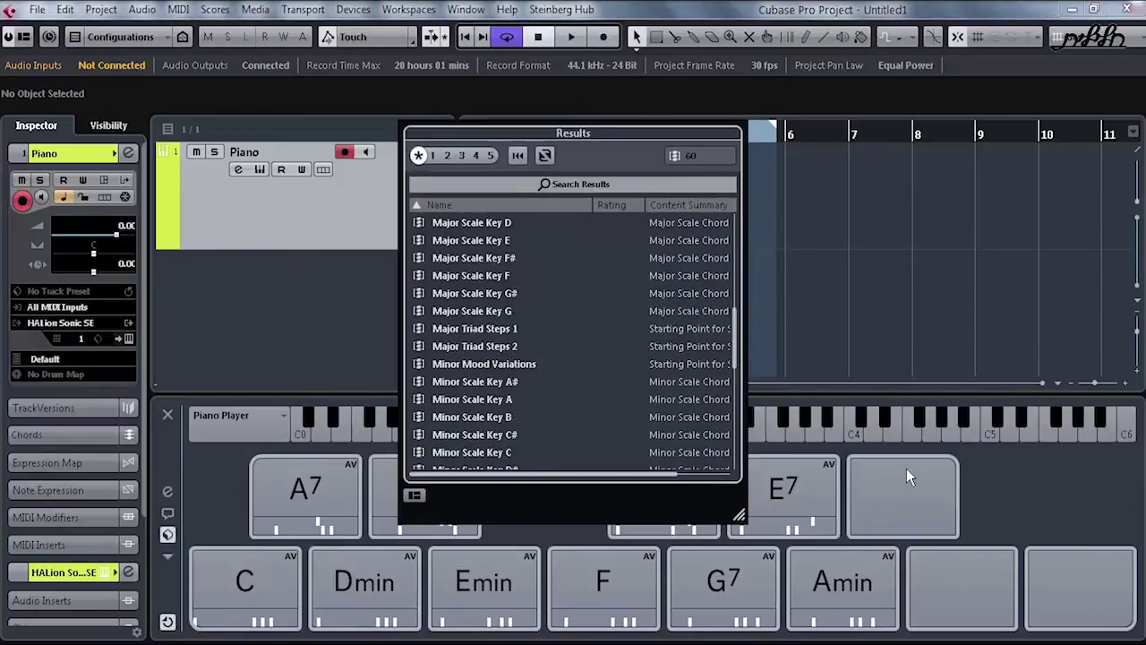
pyautogui.press('Escape')
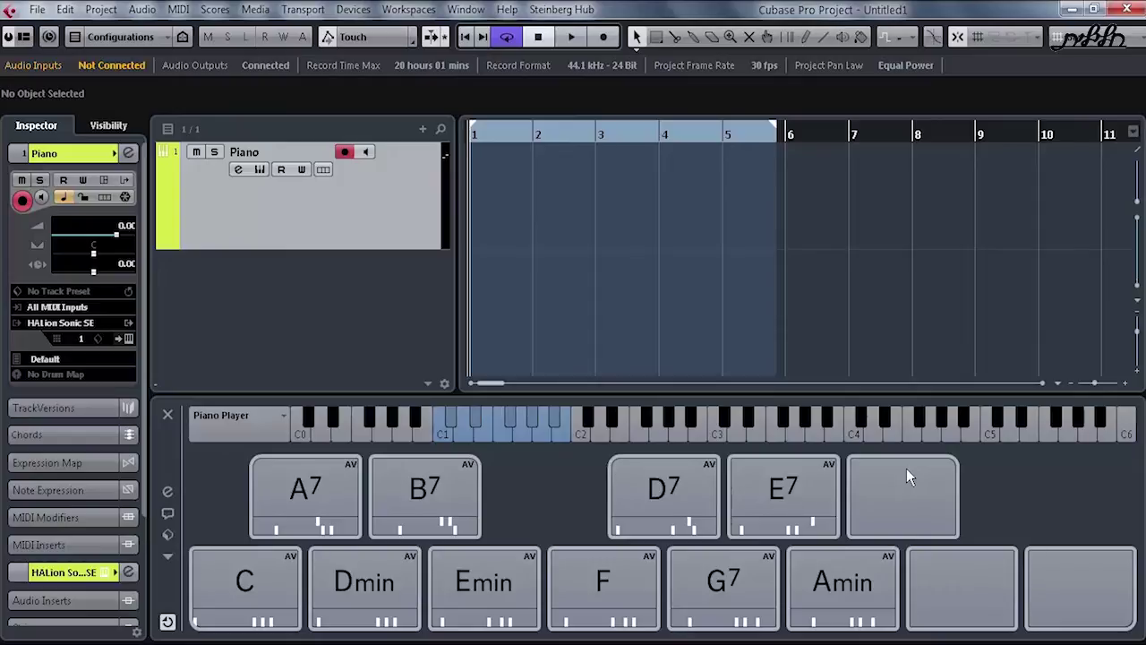
# Try to place the A7 chord pad as an event in bar 1 of the Piano track
pyautogui.press('space')
pyautogui.moveTo(305, 488)
pyautogui.mouseDown()
pyautogui.moveTo(451, 284)
pyautogui.moveTo(491, 190)
pyautogui.mouseUp()
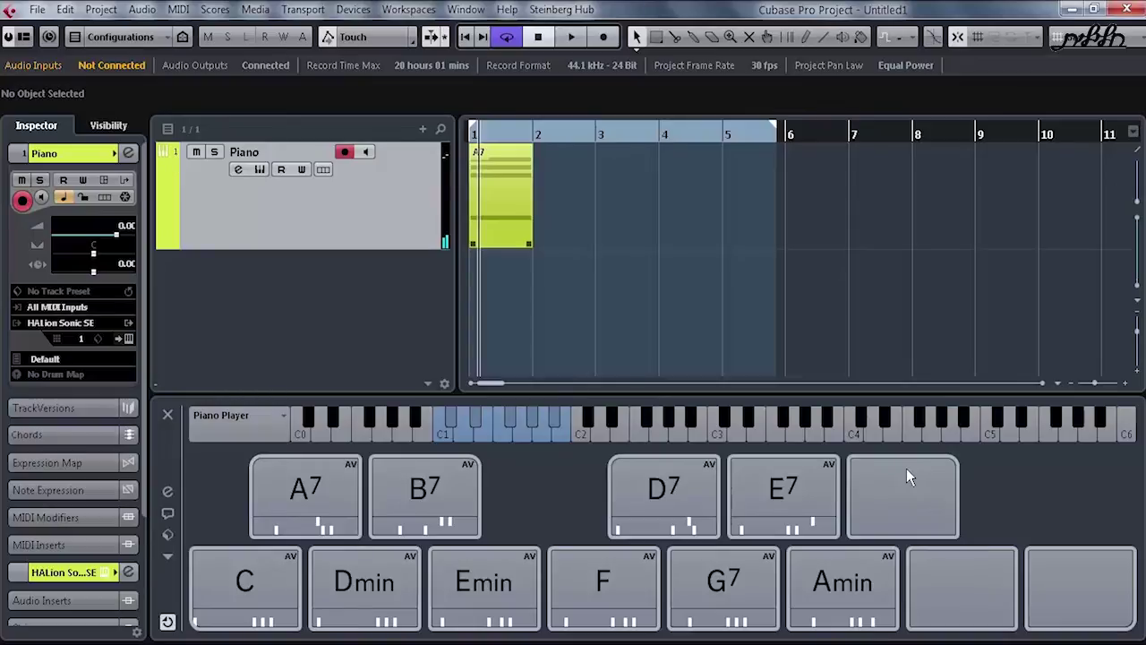
pyautogui.hotkey('ctrl', 'z')
# Record a chord progression played on the chord pads onto the Piano track from bar 1 to bar 5
pyautogui.press('KP_Decimal')
pyautogui.press('KP_Multiply')
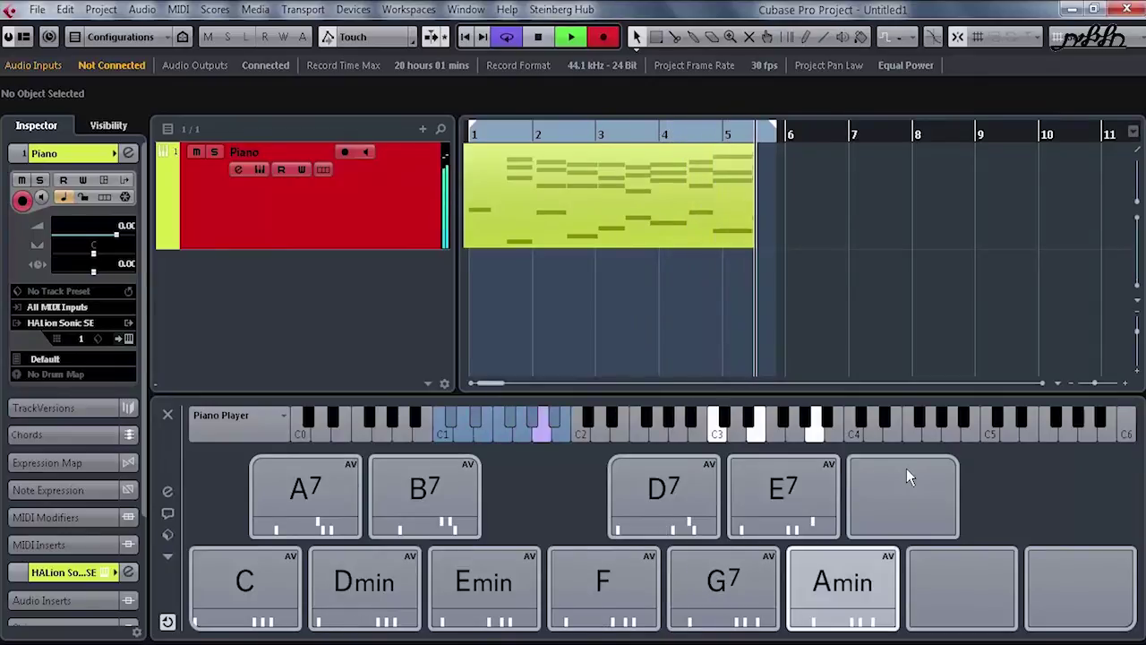
pyautogui.press('space')
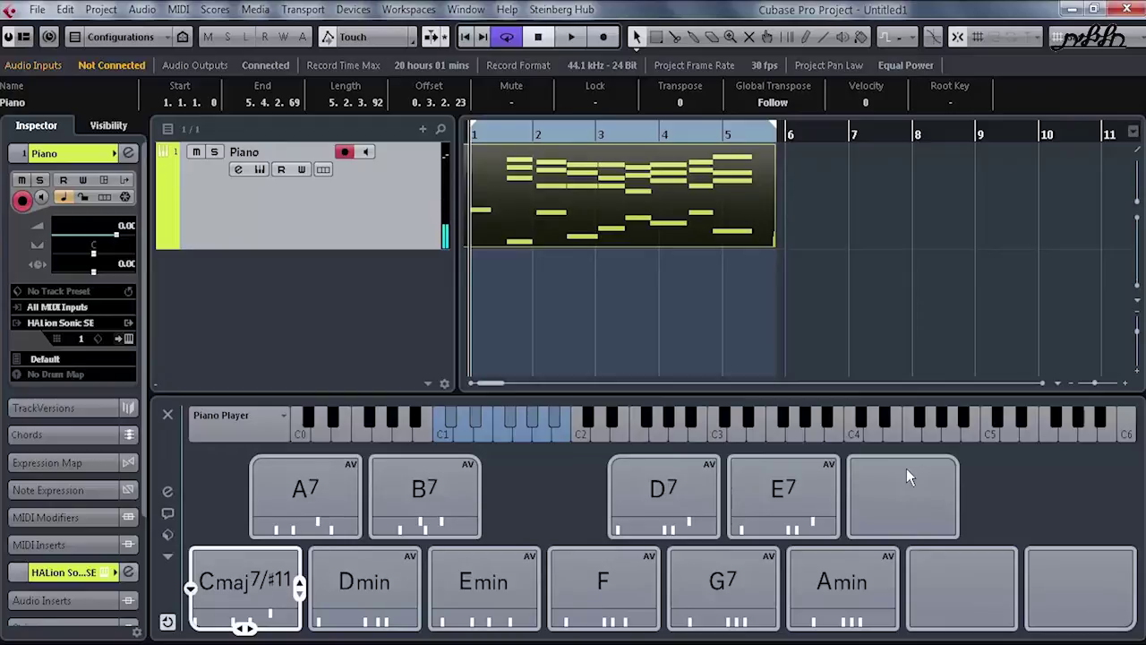
# View the Cmaj7/#11 pad's root, type, tensions and bass note in the Chord Editor
pyautogui.press('Return')
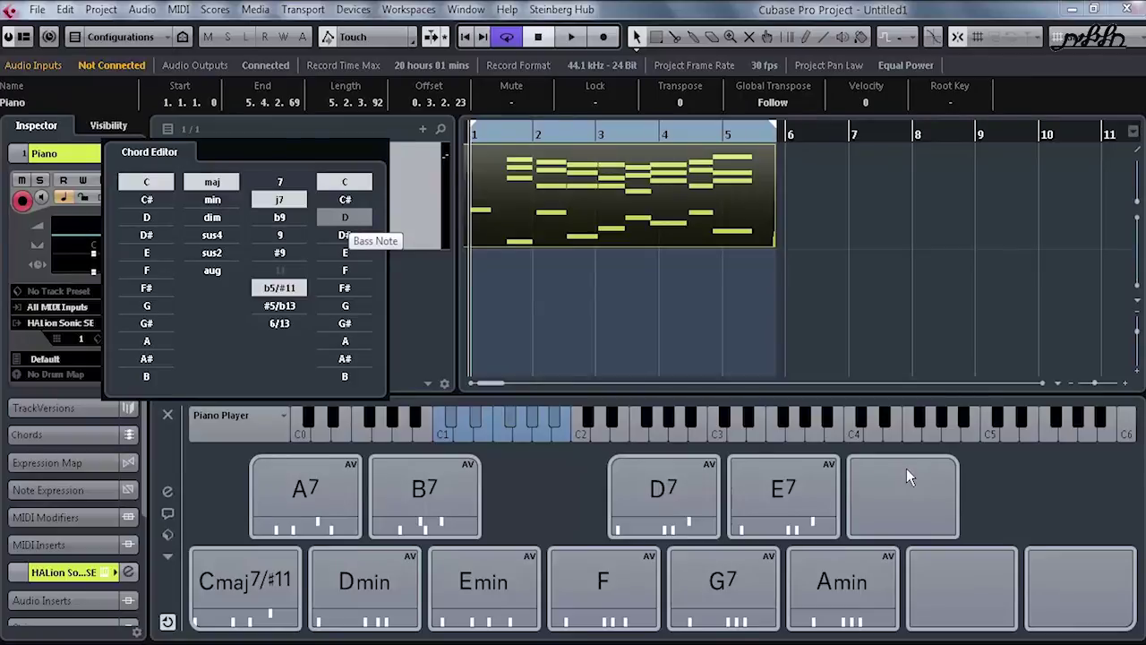
pyautogui.click(906, 476)
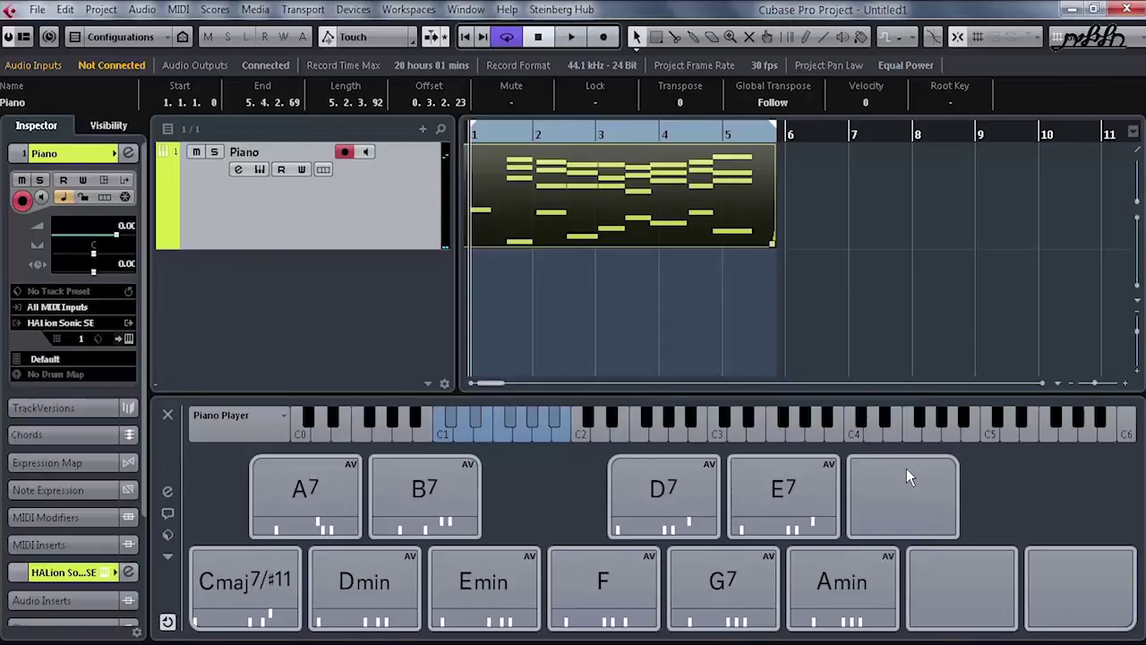
# Open the recorded Piano part in the Key Editor and select the four notes of the chord at the start of bar 2
pyautogui.hotkey('ctrl', 'e')
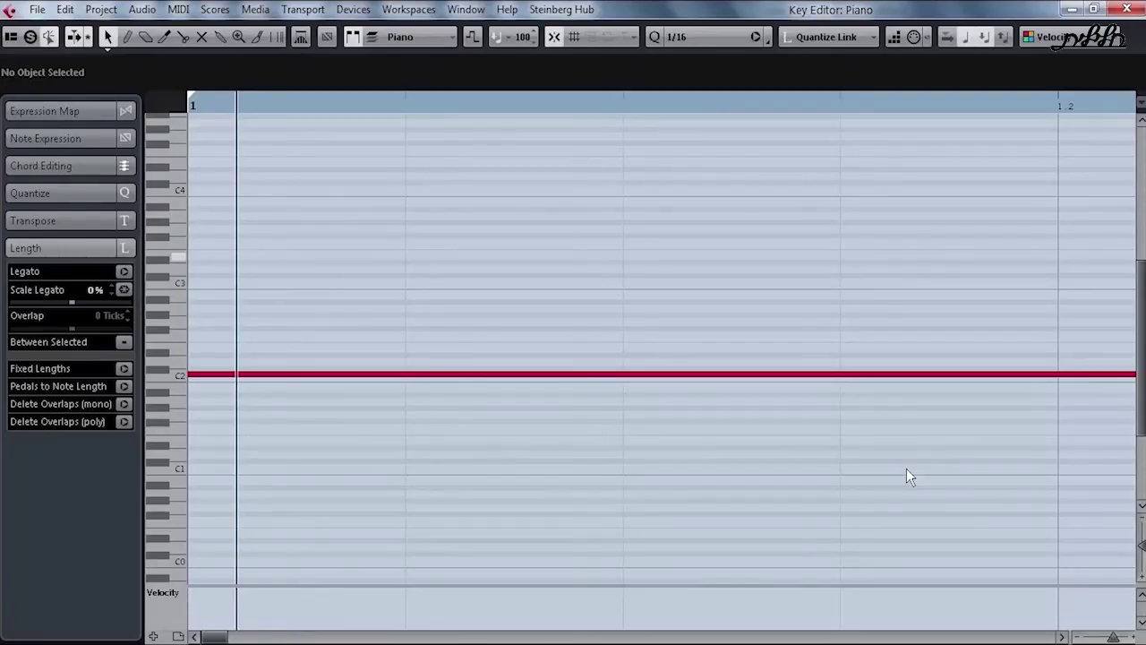
pyautogui.press('g')
pyautogui.press('g')
pyautogui.press('g')
pyautogui.press('g')
pyautogui.press('g')
pyautogui.press('g')
pyautogui.press('g')
pyautogui.press('g')
pyautogui.press('g')
pyautogui.moveTo(399, 192); pyautogui.dragTo(464, 450)
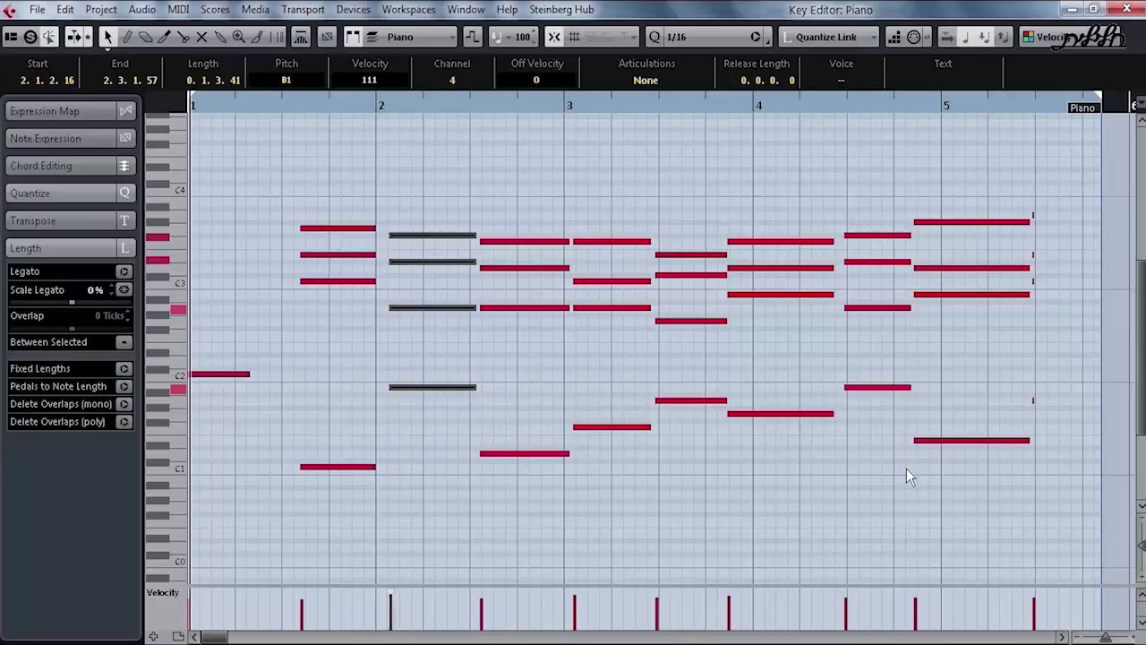
# Use Chord Editing to try different 4-note chord types on the selected bar 2 chord, finishing with maj7
pyautogui.click(59, 165)
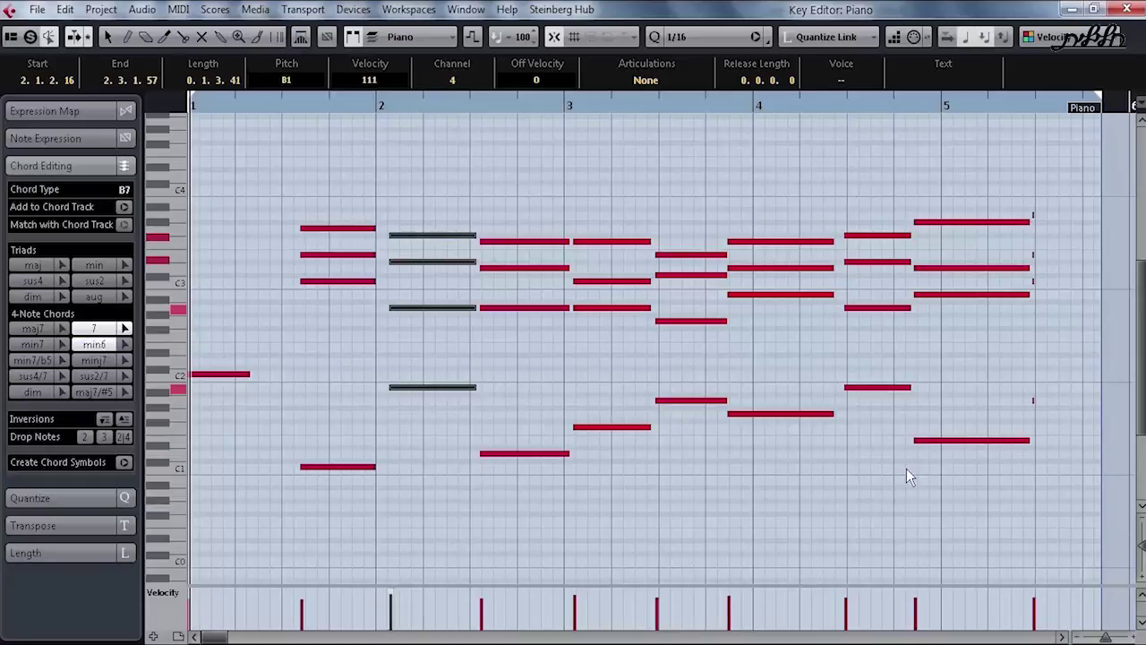
pyautogui.click(94, 345)
pyautogui.click(94, 361)
pyautogui.click(94, 376)
pyautogui.click(94, 392)
pyautogui.click(33, 392)
pyautogui.click(33, 376)
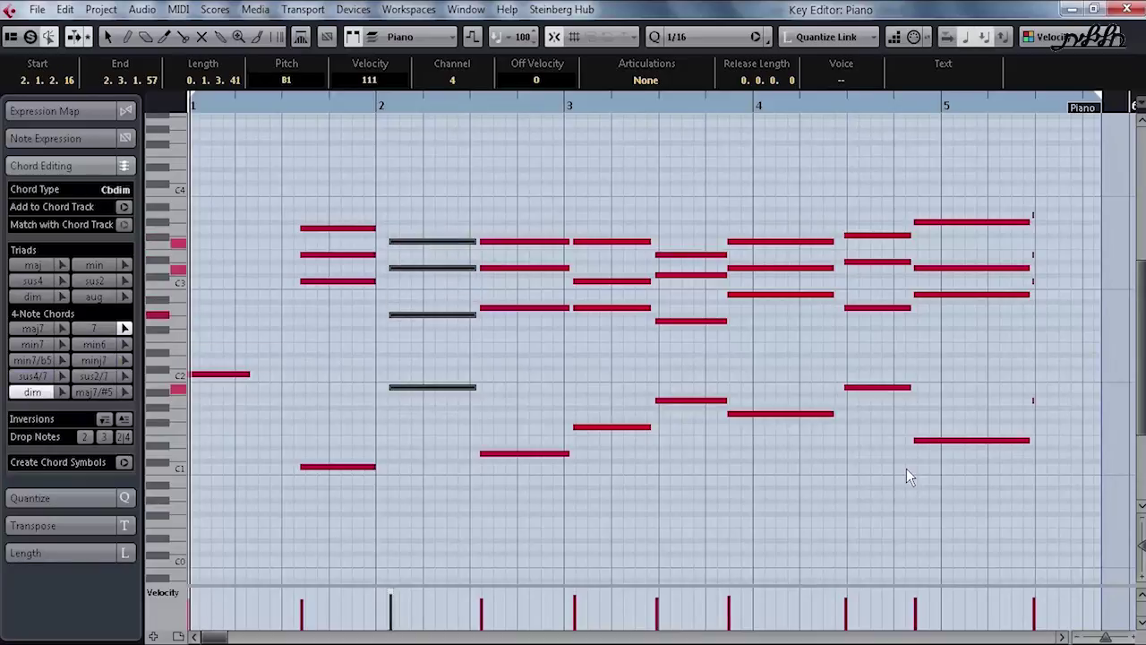
pyautogui.click(33, 361)
pyautogui.click(33, 345)
pyautogui.click(33, 329)
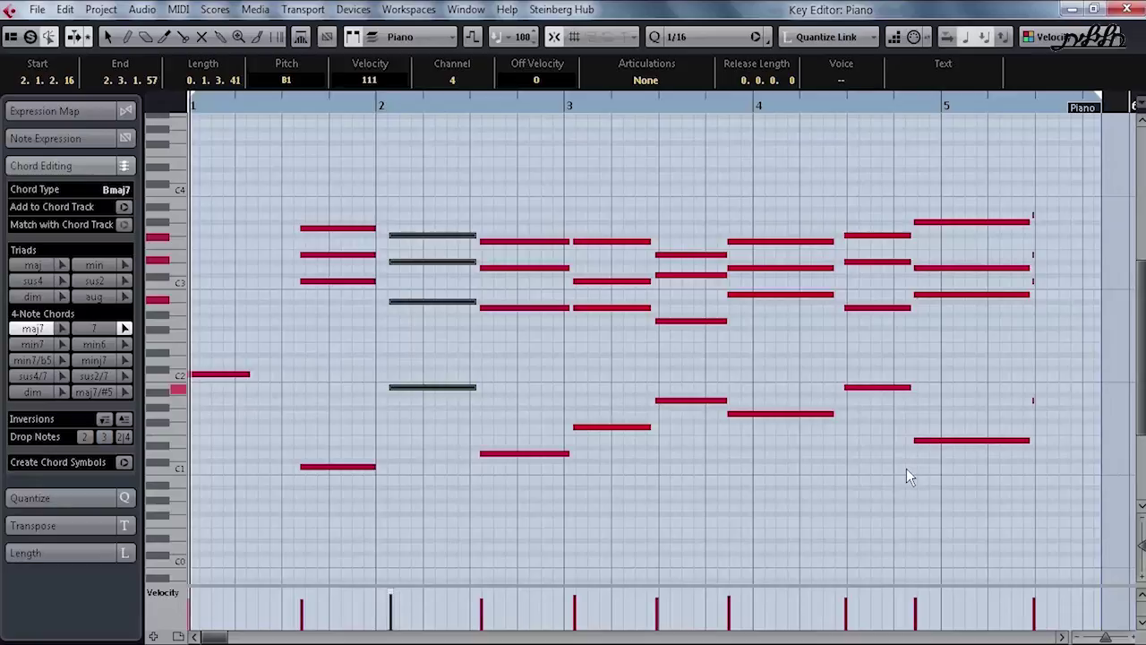
# Try the selected chord's inversions, moving three steps down and three steps back up
pyautogui.click(105, 419)
pyautogui.click(105, 419)
pyautogui.click(105, 419)
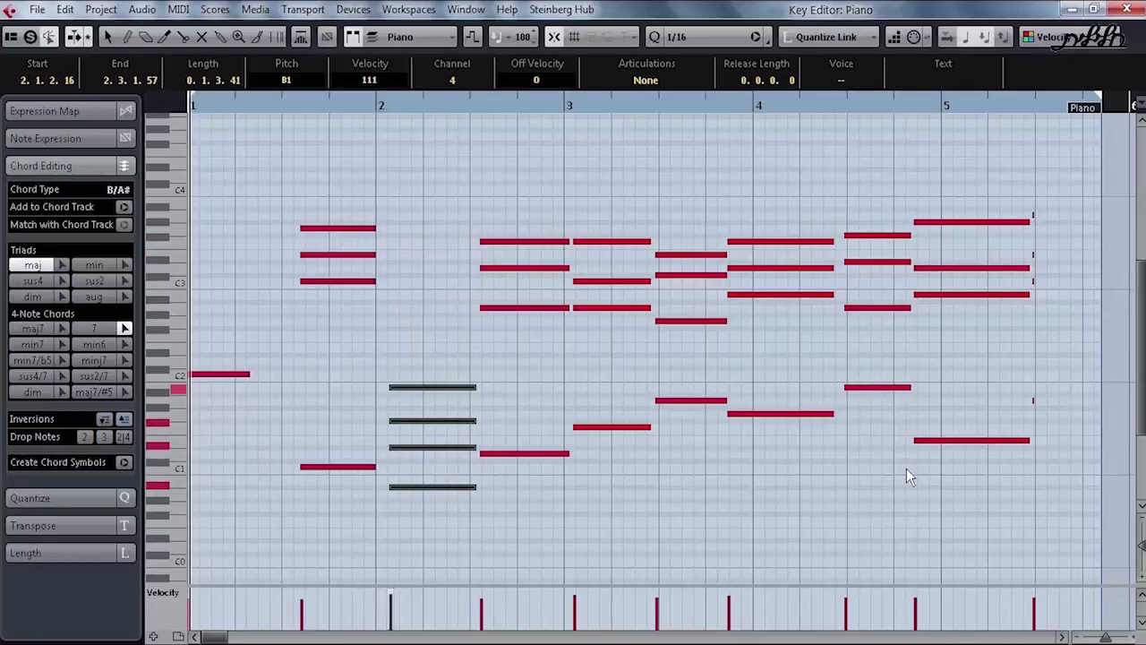
pyautogui.click(125, 419)
pyautogui.click(124, 419)
pyautogui.click(125, 420)
# Try dropping the bar 2 chord's third-highest note, undo it, apply Drop Notes 2|4 instead, and close the Key Editor
pyautogui.click(105, 437)
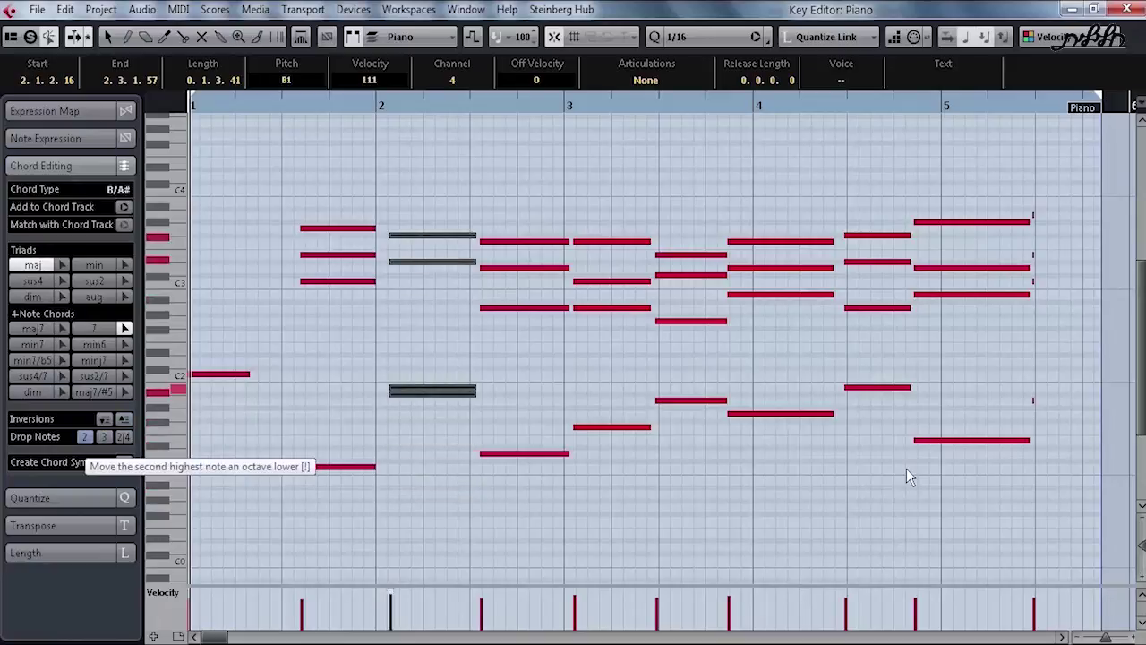
pyautogui.hotkey('ctrl', 'z')
pyautogui.click(124, 437)
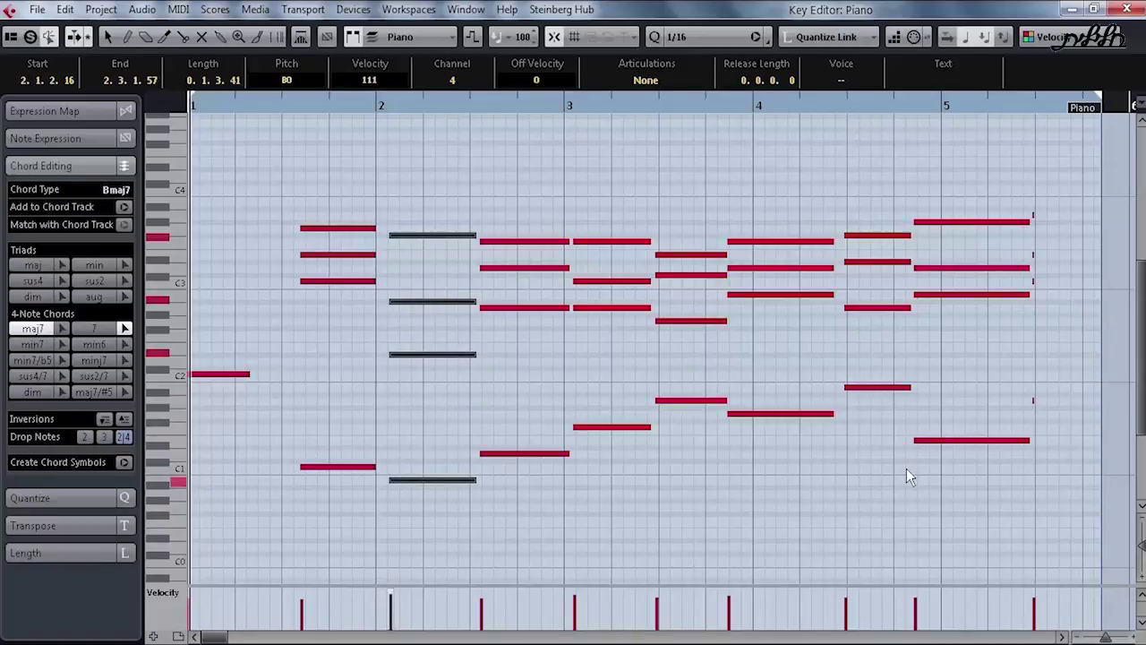
pyautogui.hotkey('ctrl', 'w')
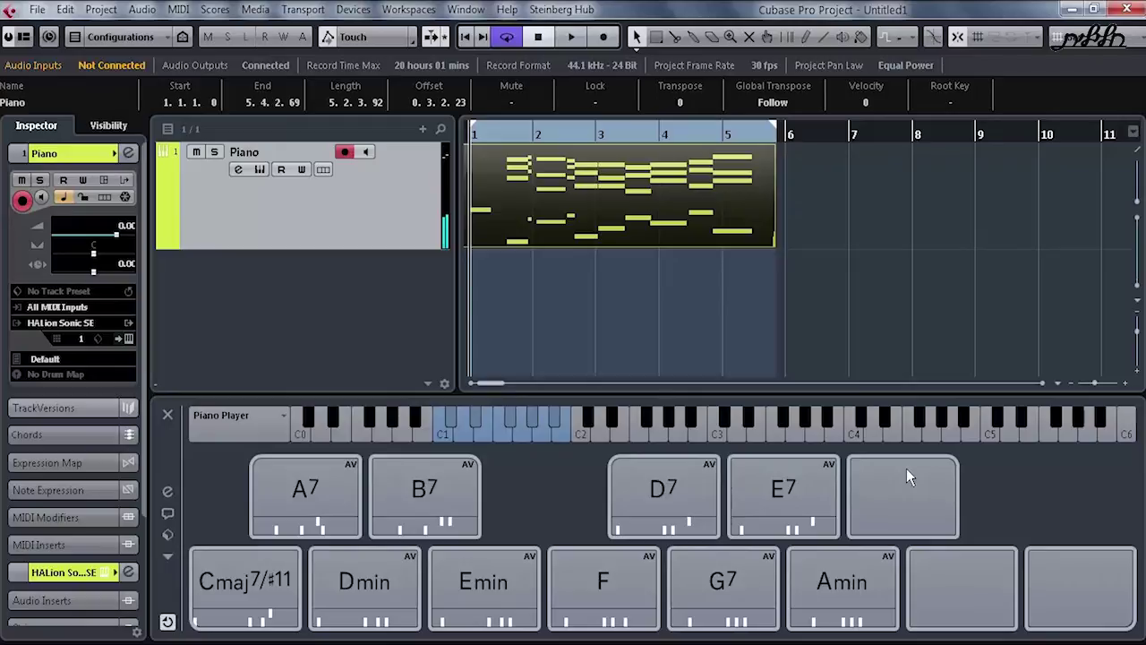
# Open the chord pads' player setup, view the Pattern options, and set the Piano Player to Rock/Easy Jazz with Plain Chords
pyautogui.click(167, 514)
pyautogui.click(167, 513)
pyautogui.click(168, 491)
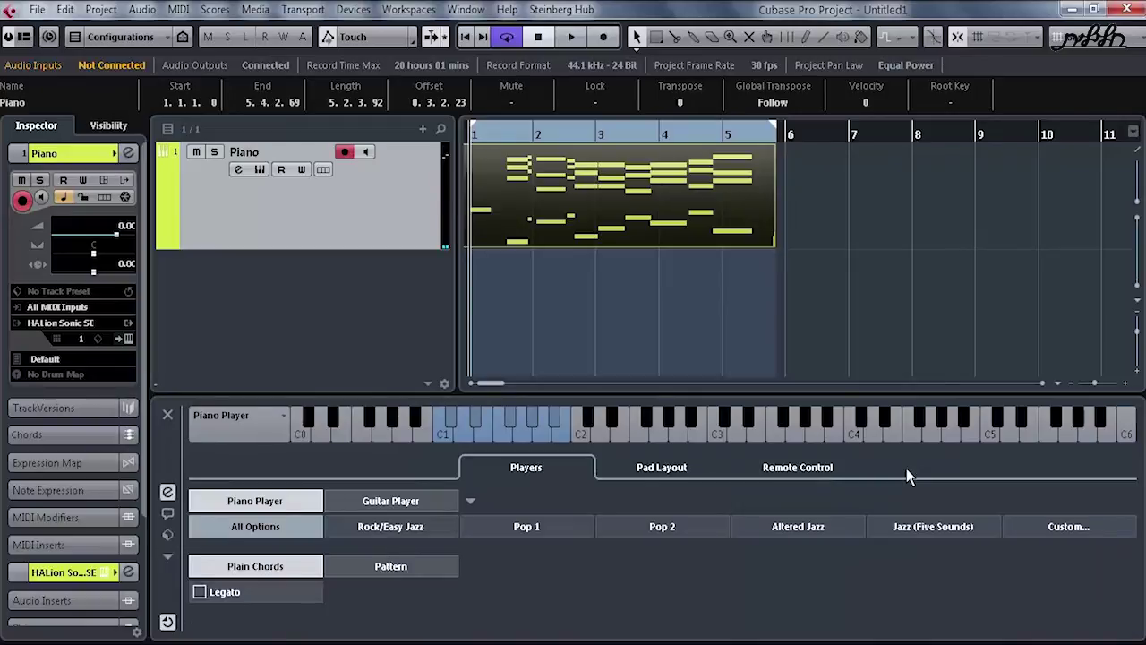
pyautogui.click(391, 566)
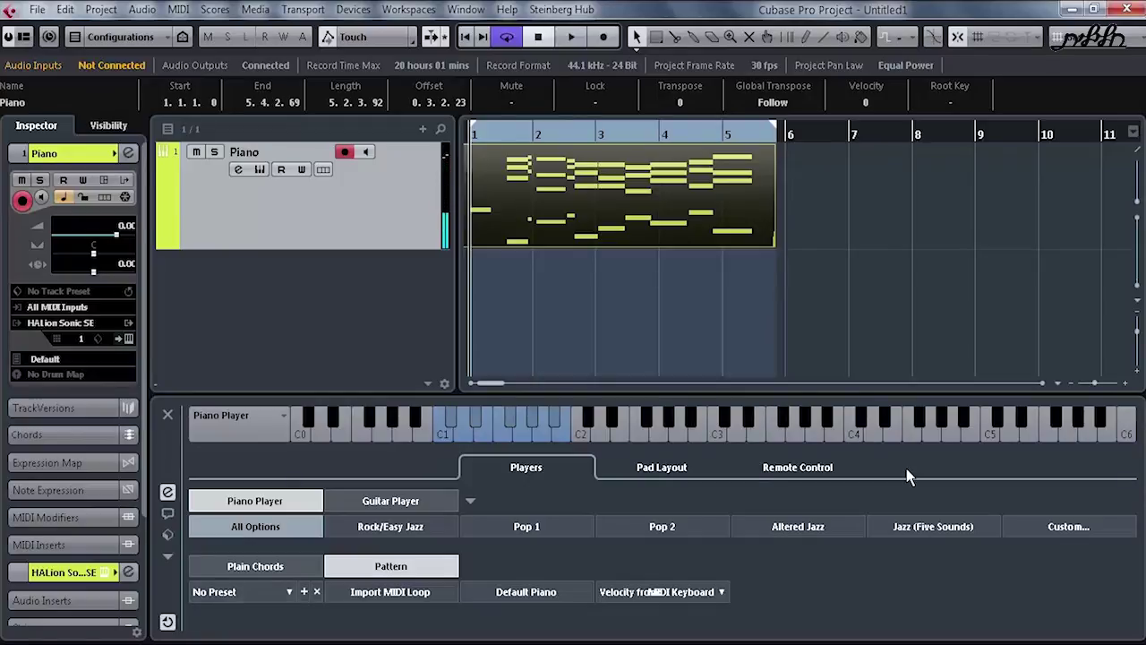
pyautogui.press('Escape')
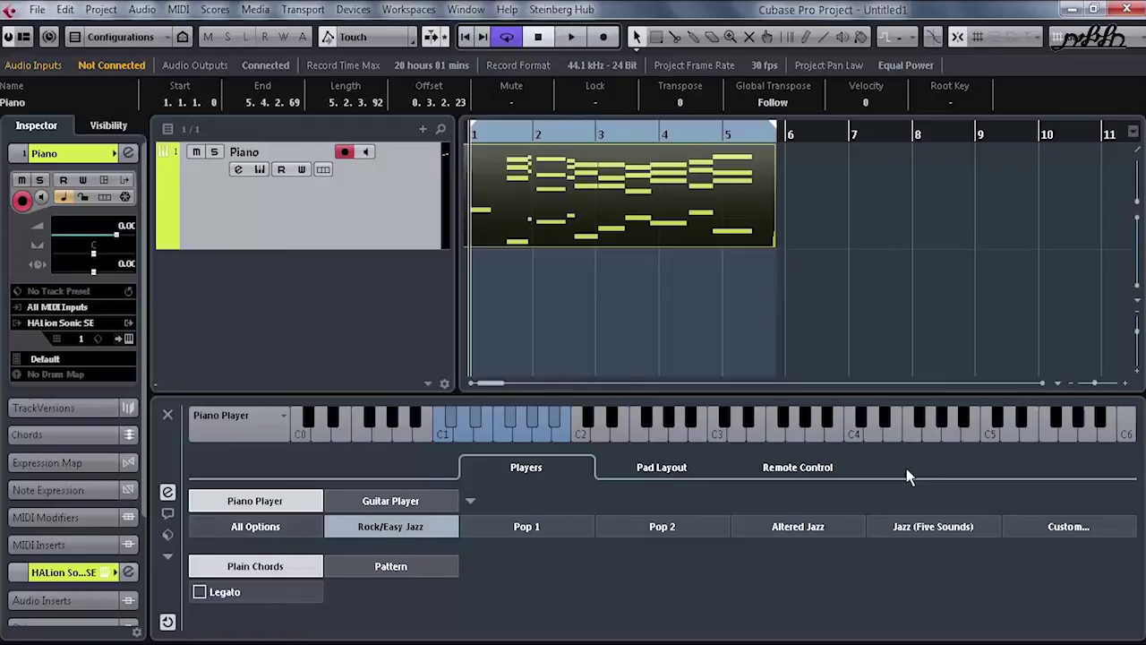
# Switch the chord pads to the Guitar Player with Modern Jazz voicings and set the one-octave keyboard pad layout to A
pyautogui.click(391, 501)
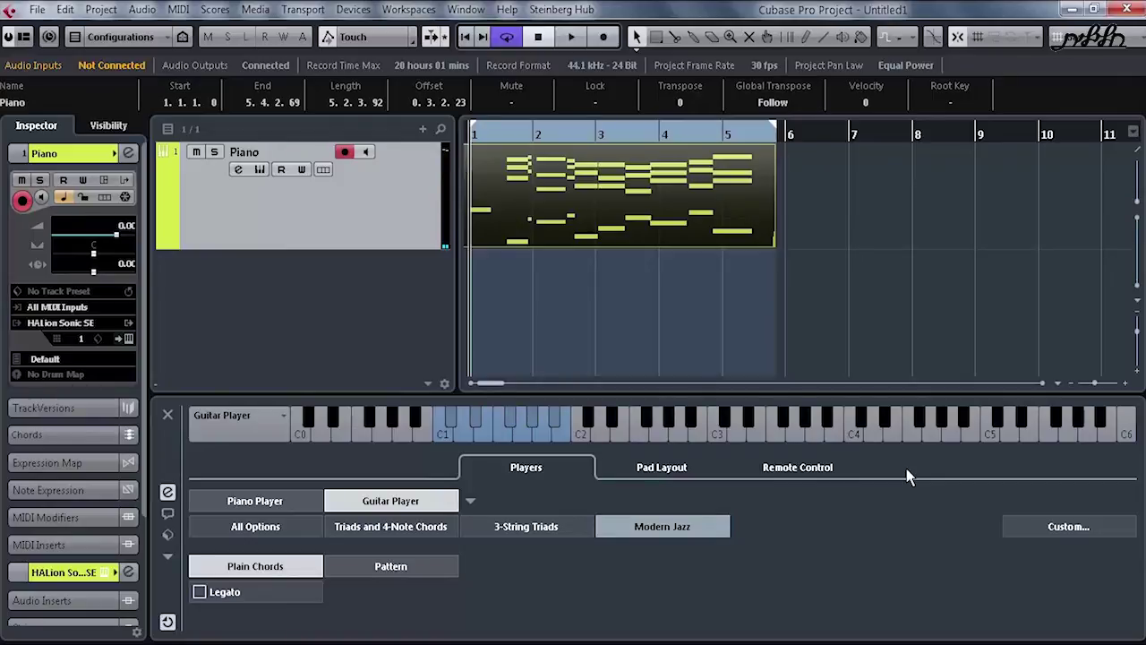
pyautogui.scroll(-1, 910, 476)
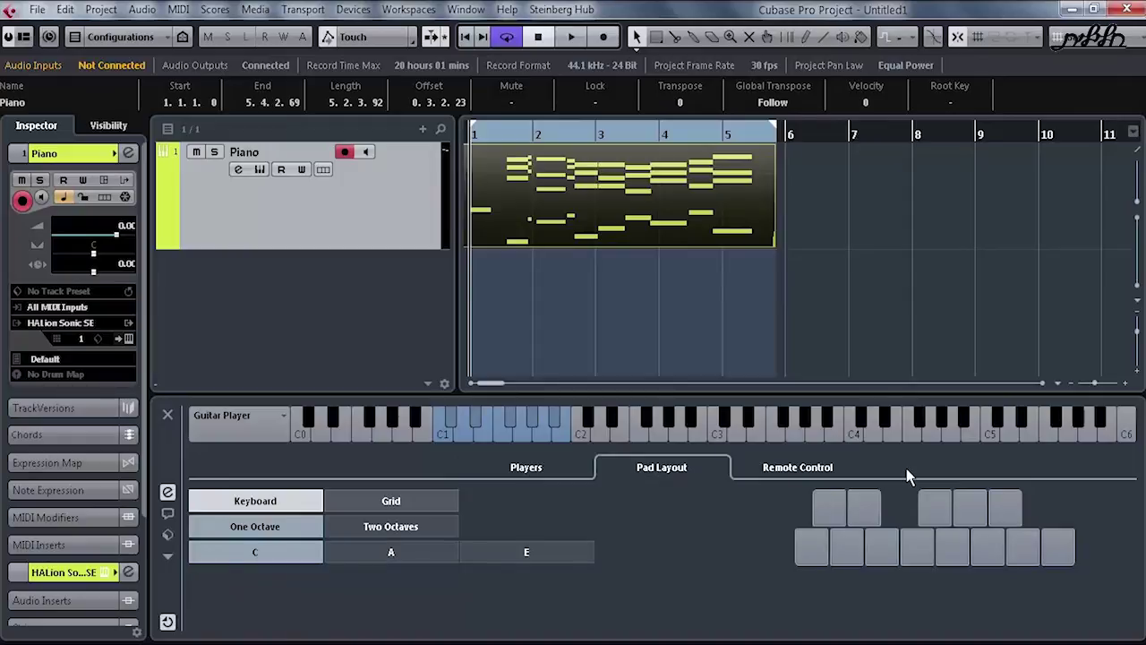
pyautogui.click(391, 551)
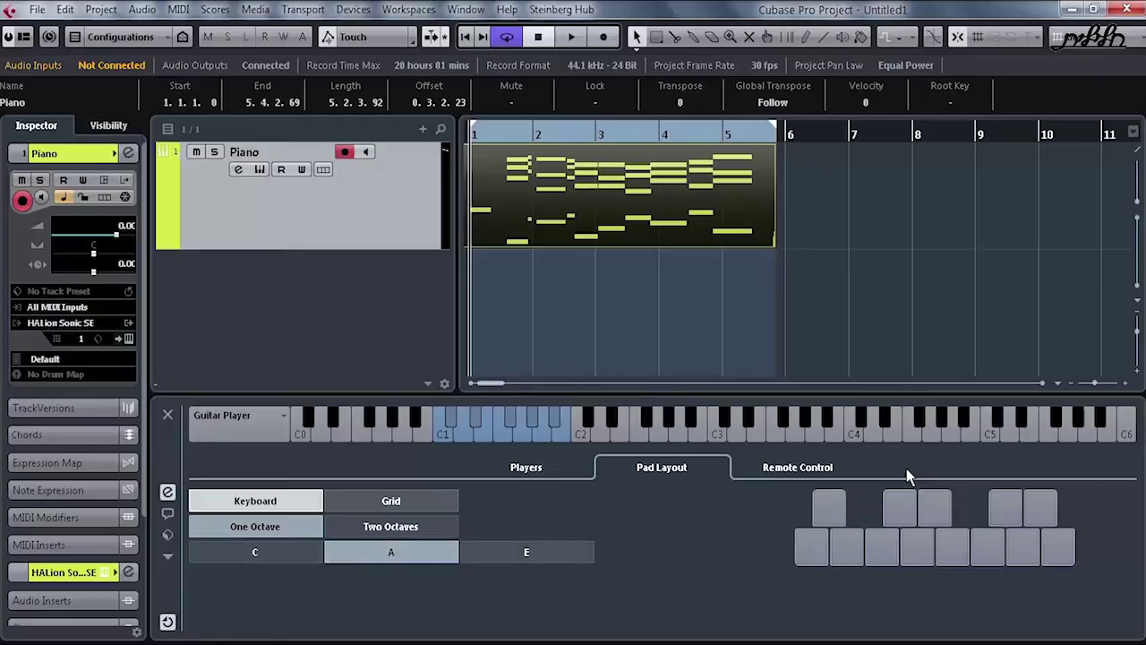
# Try the E keyboard pad layout, switch to a Grid of 2 rows and 8 columns, and undo the Piano part's last chord edit
pyautogui.click(527, 552)
pyautogui.click(391, 501)
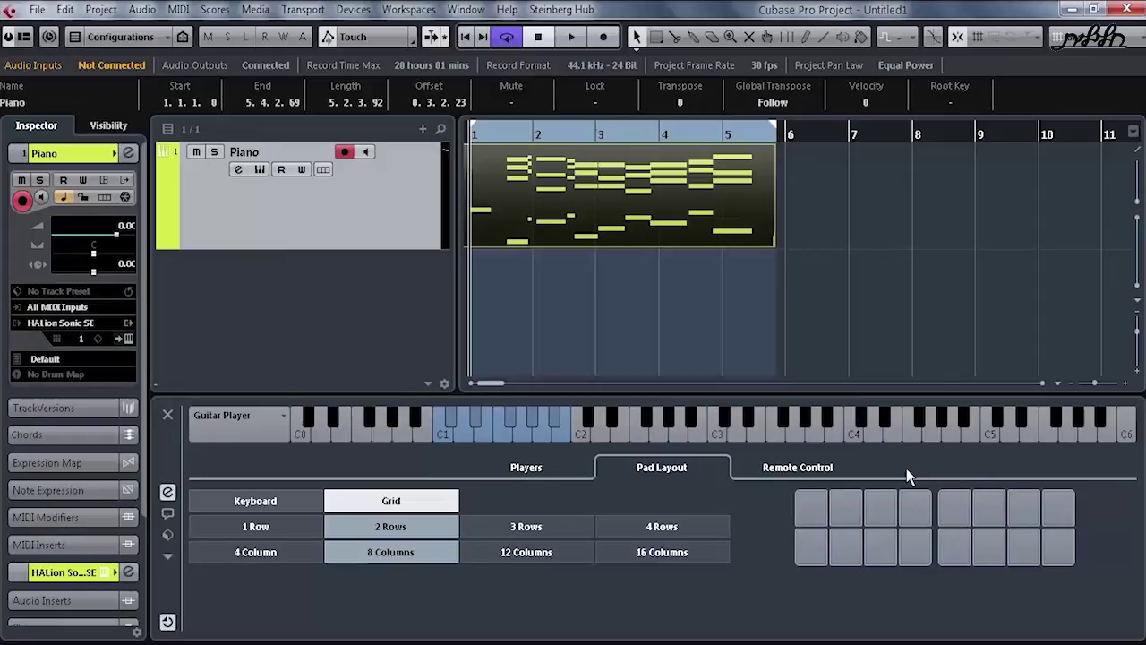
pyautogui.hotkey('ctrl', 'z')
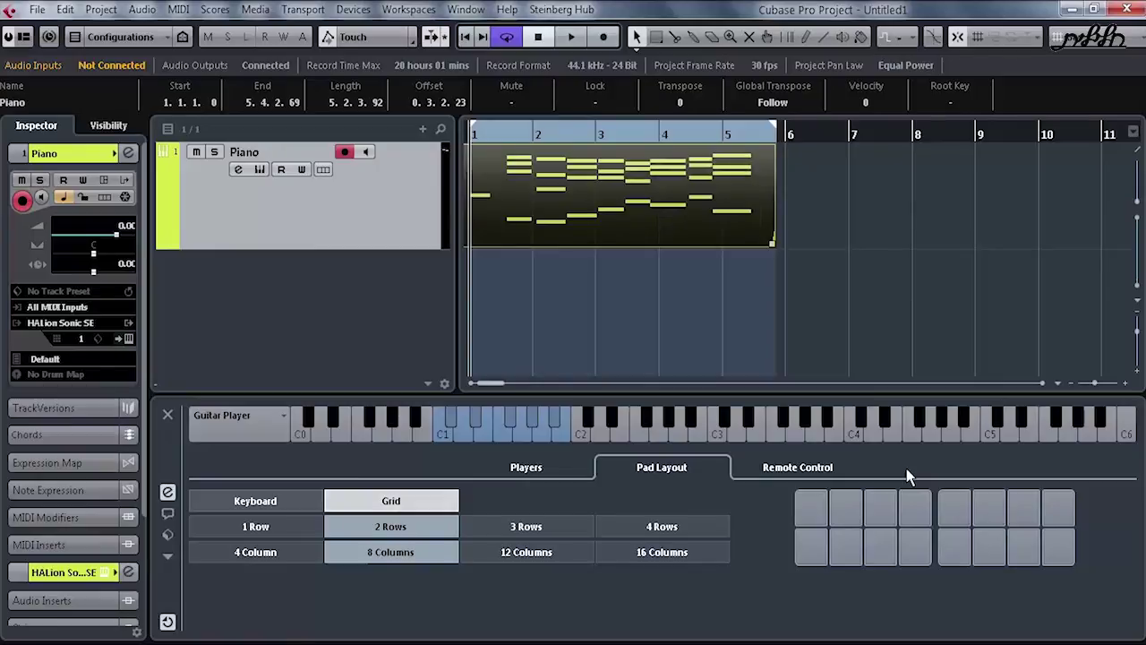
# Look up the Chord Pads command and its shortcut among the project commands
pyautogui.hotkey('alt', 'p')
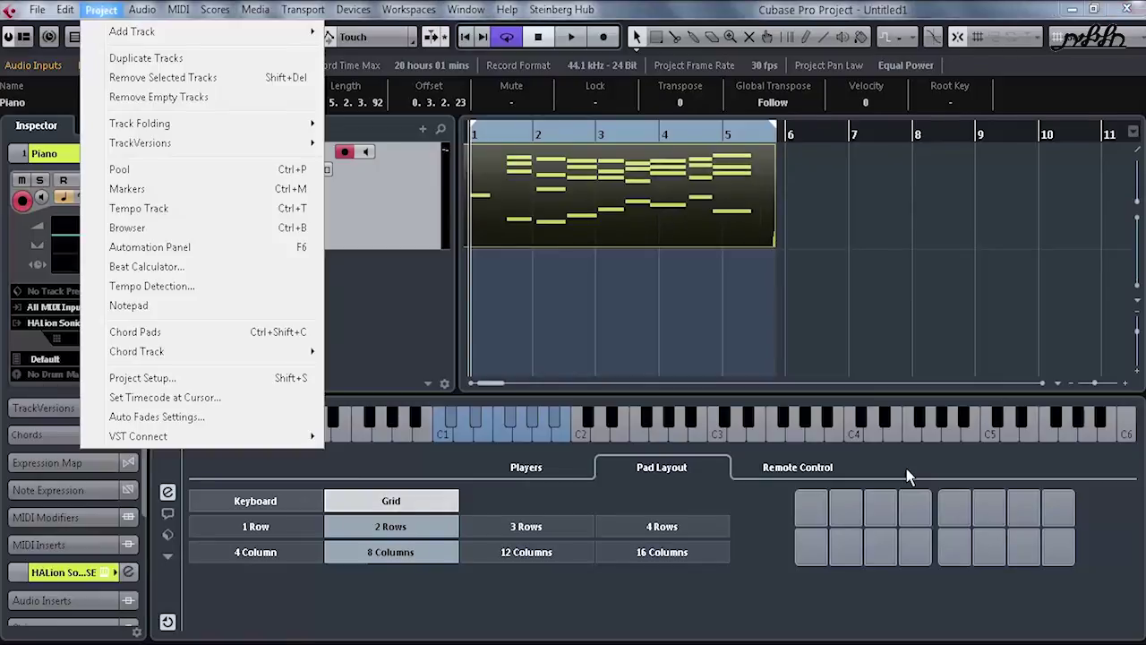
pyautogui.press('Down')
pyautogui.press('Down')
pyautogui.press('Down')
pyautogui.press('Down')
pyautogui.press('Down')
pyautogui.press('Down')
pyautogui.press('Down')
pyautogui.press('Down')
pyautogui.press('Down')
pyautogui.press('Down')
pyautogui.press('Down')
pyautogui.press('Down')
pyautogui.press('Down')
pyautogui.press('Down')
pyautogui.press('Down')
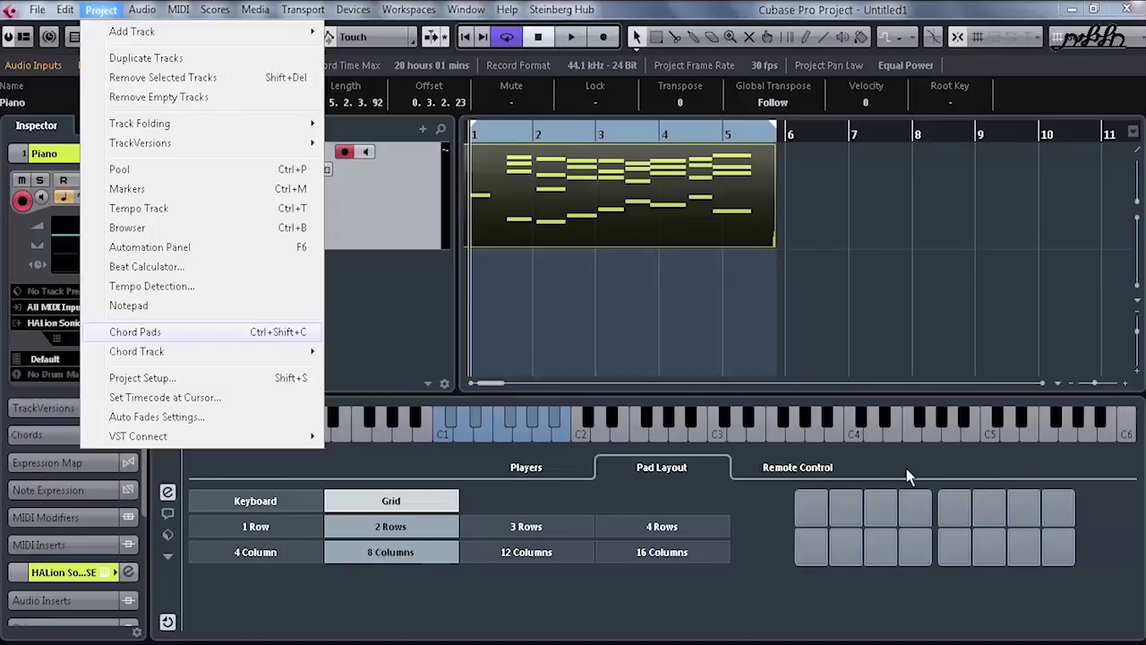
pyautogui.press('Escape')
# Delete the recorded Piano part and load Arpache 5 into the Piano track's first MIDI insert
pyautogui.press('Delete')
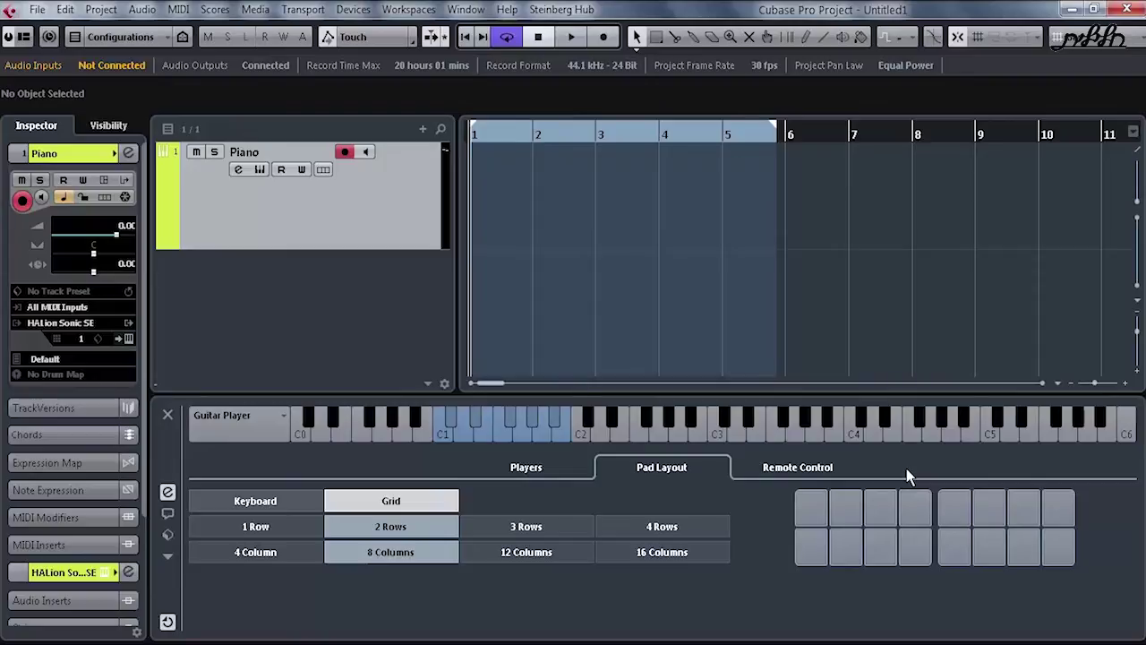
pyautogui.click(65, 435)
pyautogui.click(54, 206)
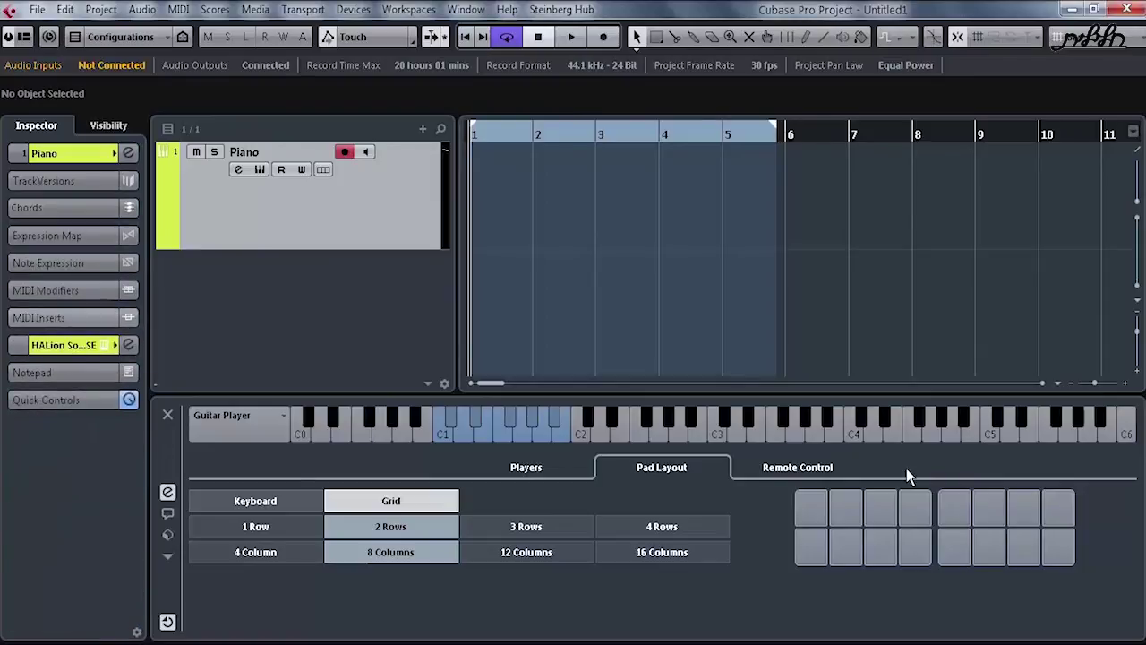
pyautogui.click(53, 317)
pyautogui.click(70, 355)
pyautogui.click(76, 359)
pyautogui.click(70, 355)
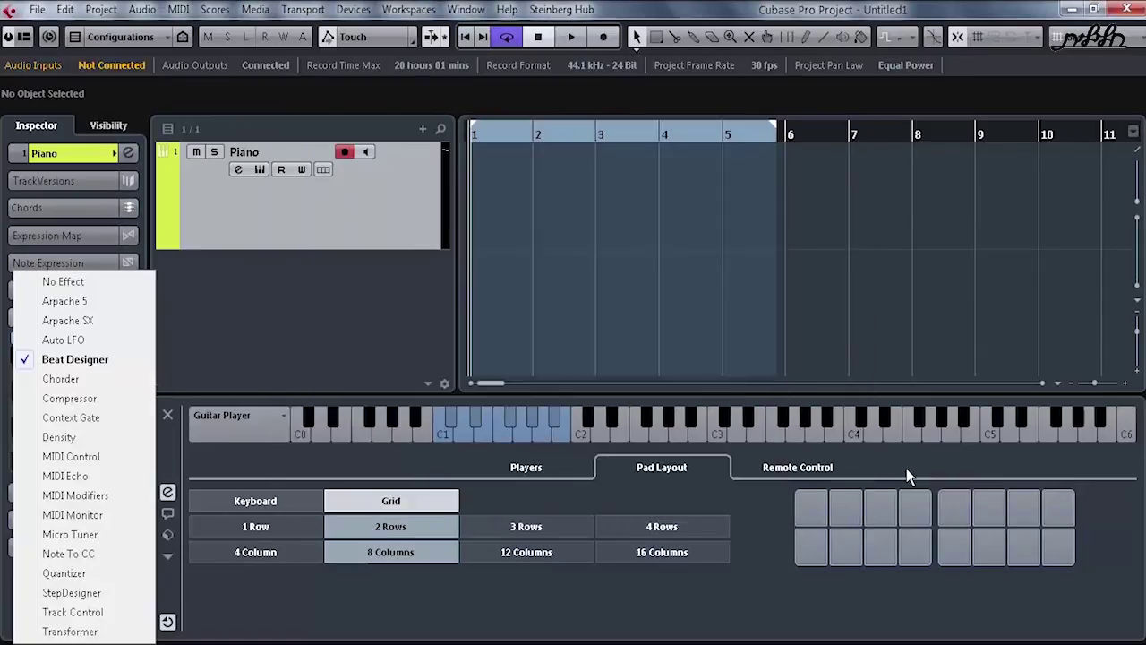
pyautogui.click(65, 301)
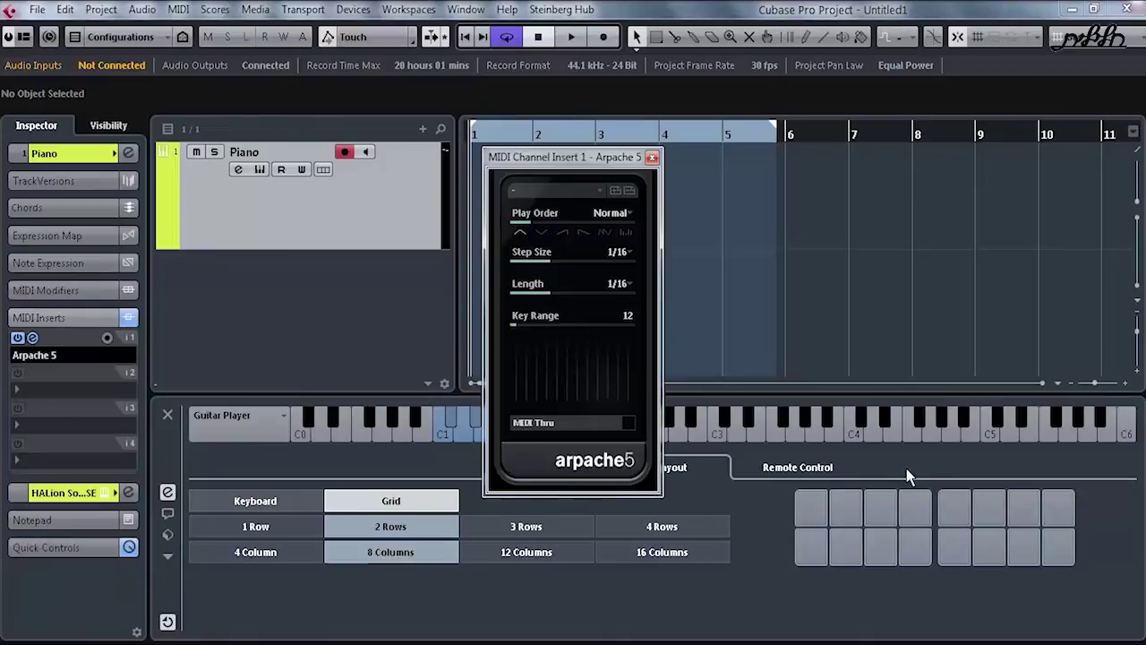
# Set Arpache 5 to Down Only play order, 1/32 T length and a key range of 36, and close its window
pyautogui.click(583, 232)
pyautogui.moveTo(516, 325)
pyautogui.mouseDown()
pyautogui.moveTo(546, 324)
pyautogui.moveTo(526, 293)
pyautogui.mouseUp()
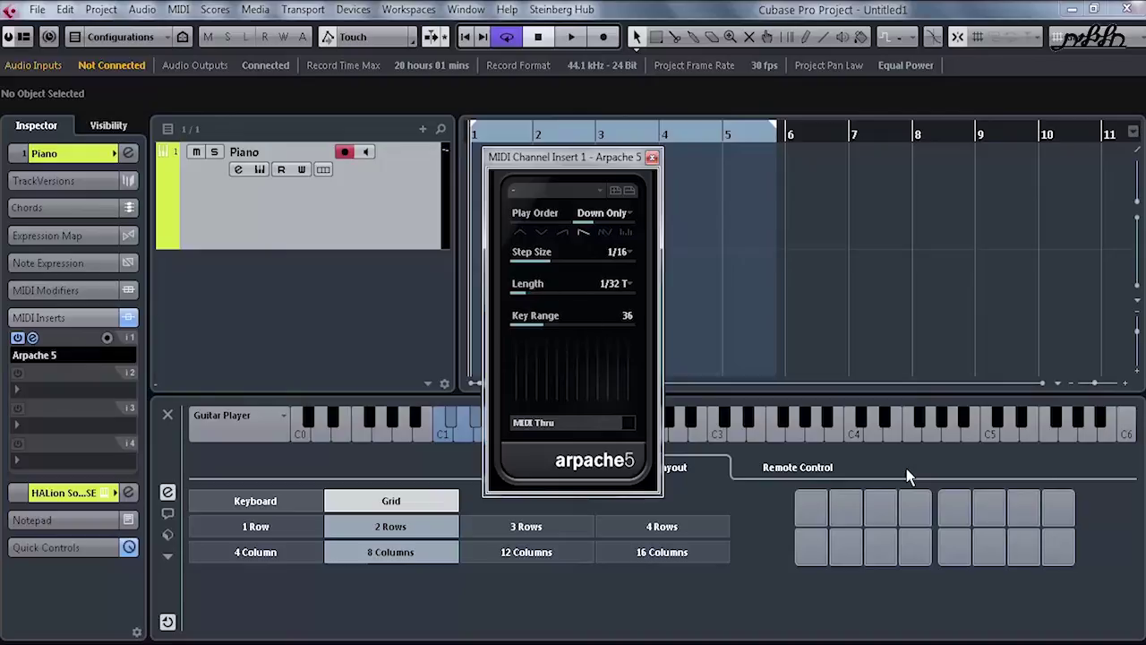
pyautogui.click(652, 157)
pyautogui.press('Escape')
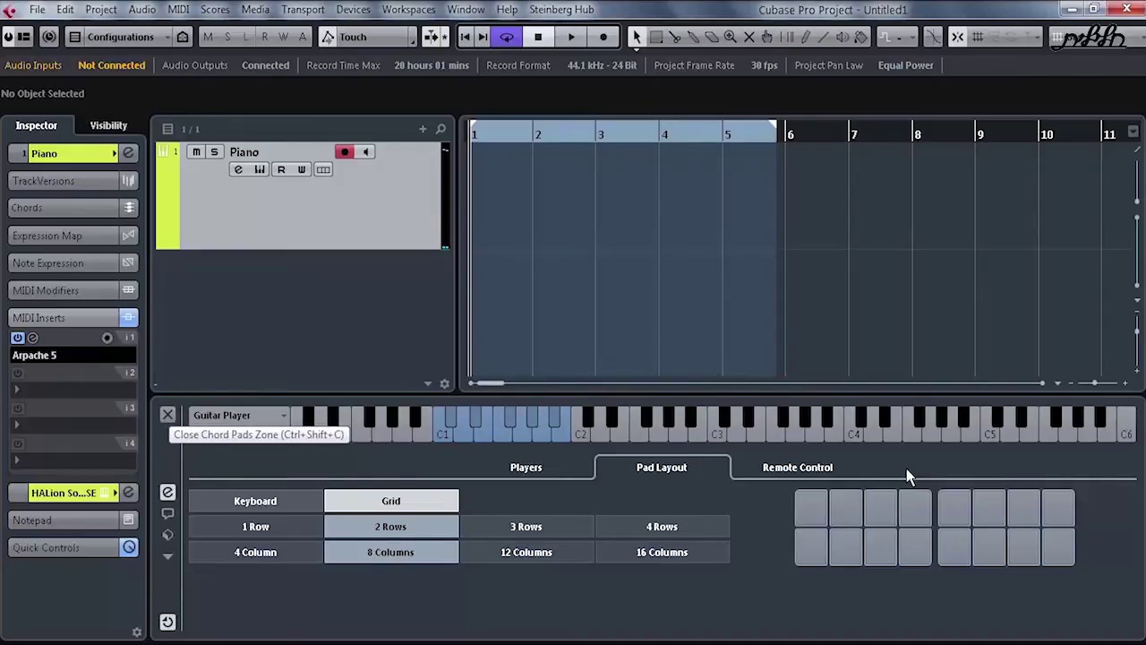
# Close the chord pads zone, set the first MIDI insert to No Effect, and clear the locator range
pyautogui.hotkey('ctrl', 'shift', 'c')
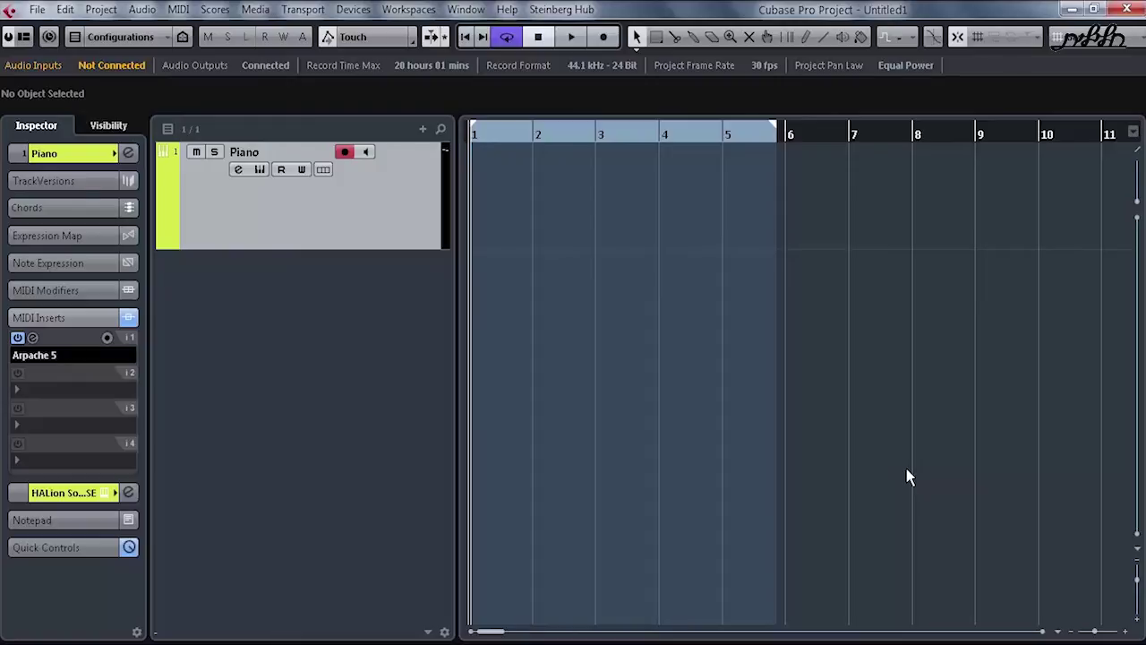
pyautogui.click(63, 356)
pyautogui.click(63, 281)
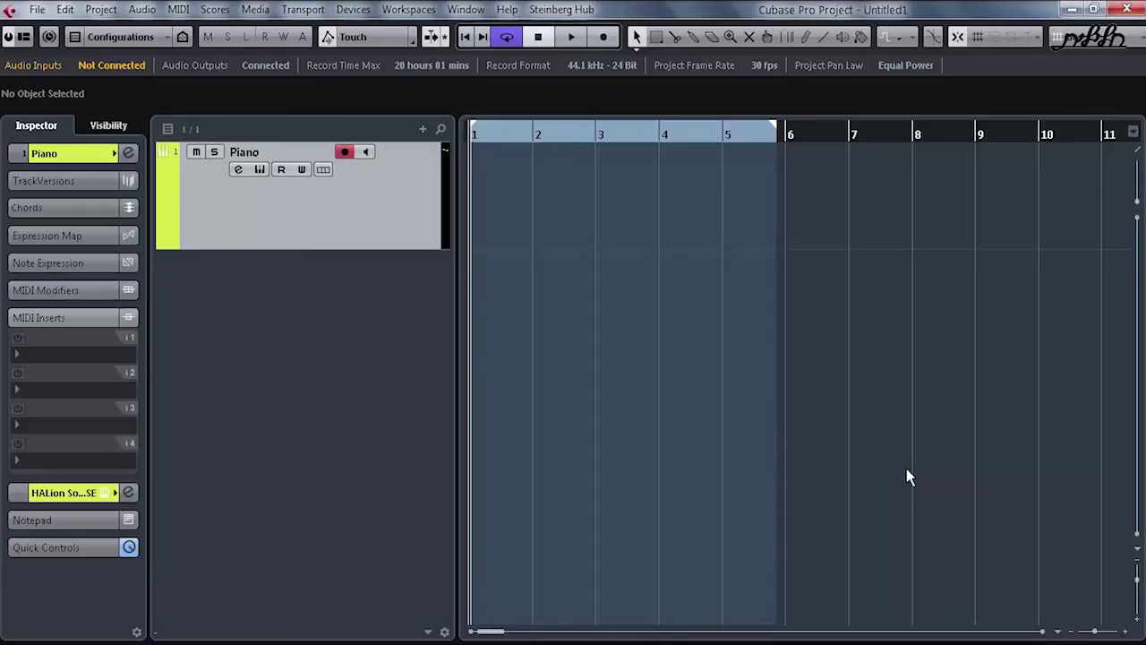
pyautogui.press('p')
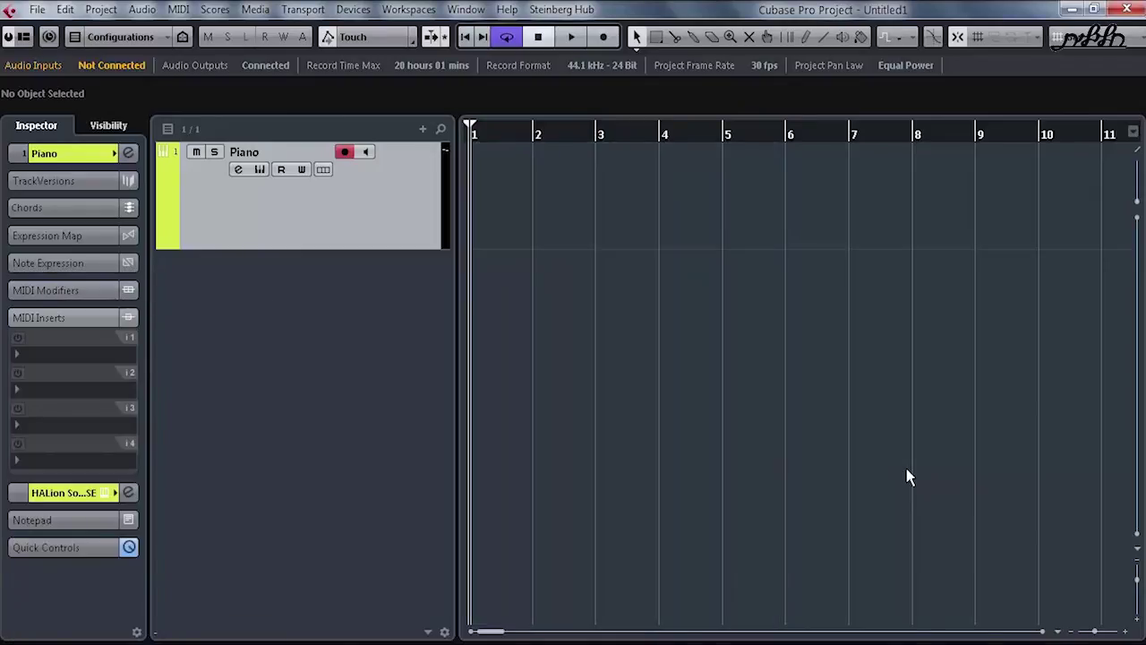
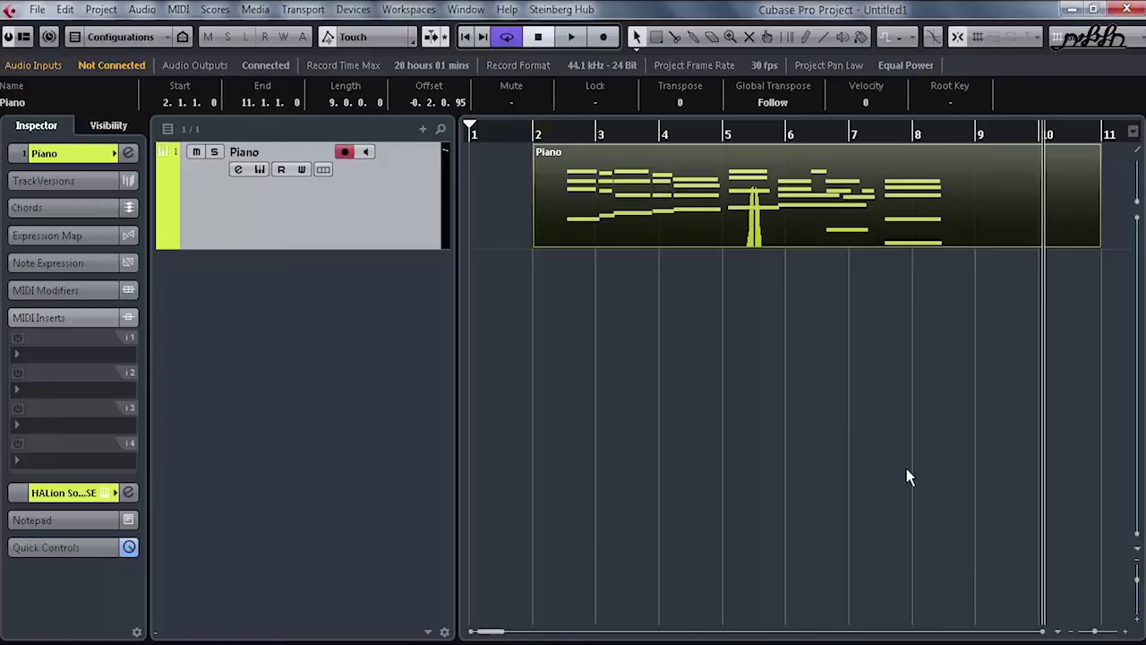
# With snap off, trim the empty start of the newly recorded Piano part to its first chord and align it with bar 1
pyautogui.press('j')
pyautogui.moveTo(537, 244); pyautogui.dragTo(569, 243)
pyautogui.moveTo(628, 169); pyautogui.dragTo(529, 168)
pyautogui.click(497, 131)
pyautogui.moveTo(497, 131); pyautogui.dragTo(491, 244)
pyautogui.moveTo(631, 168); pyautogui.dragTo(612, 168)
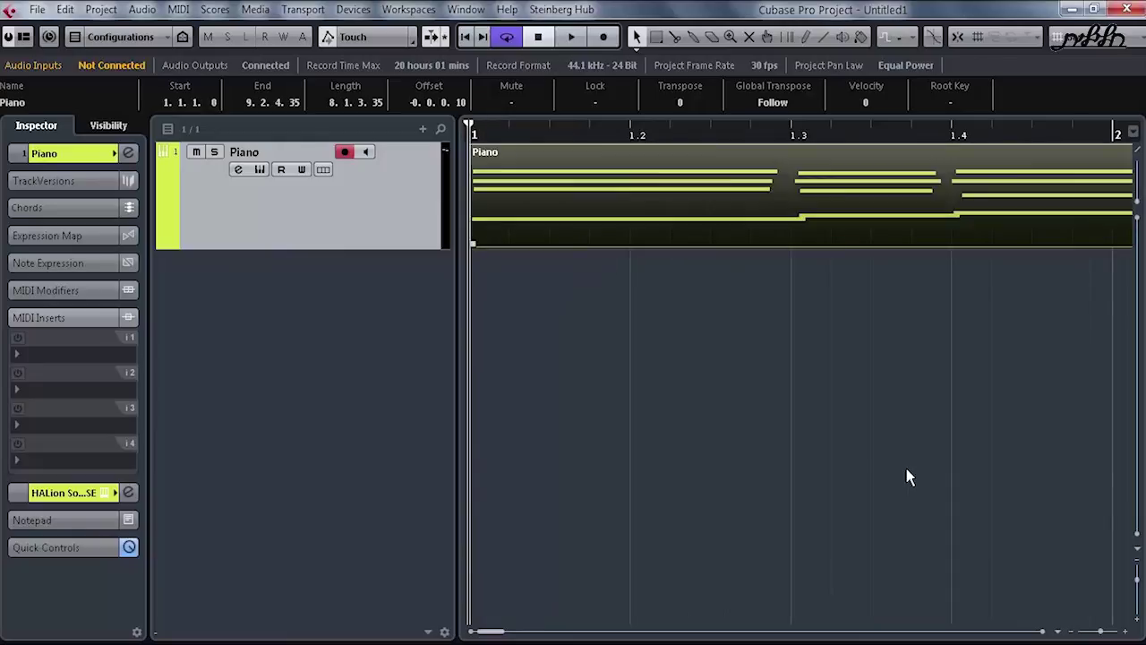
# Open Tempo Detection for the Piano part, run the analysis, and accept the notice
pyautogui.click(101, 10)
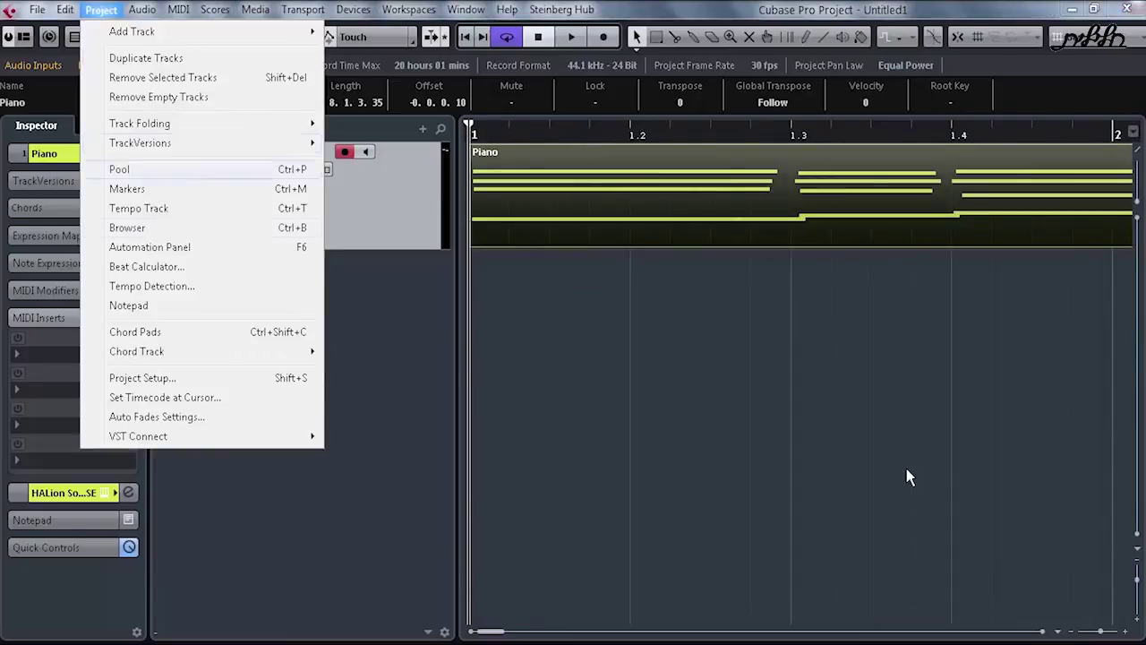
pyautogui.click(151, 286)
pyautogui.click(81, 60)
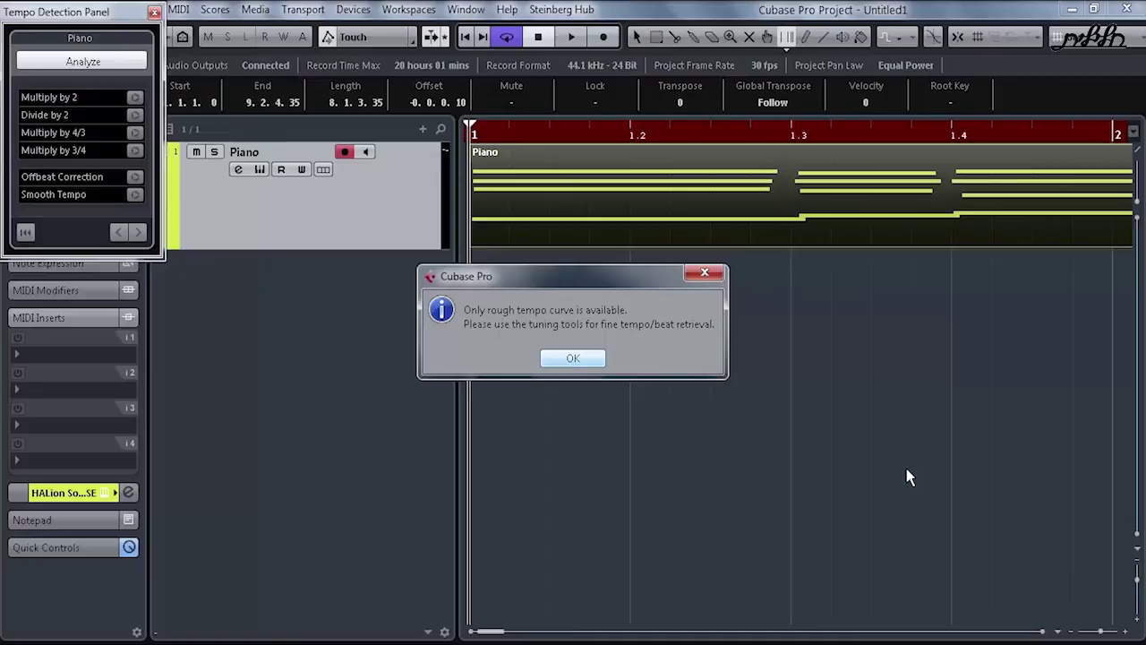
pyautogui.press('Return')
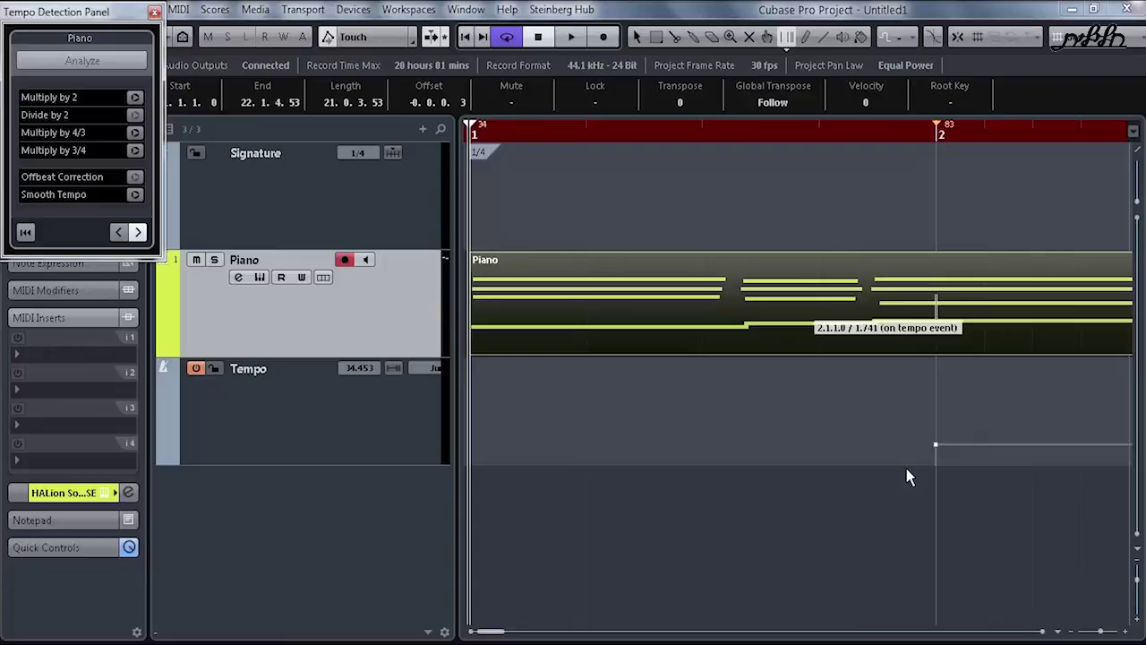
# Play back the whole Piano part to check it against the detected tempo
pyautogui.press('g')
pyautogui.press('g')
pyautogui.press('g')
pyautogui.press('g')
pyautogui.press('g')
pyautogui.press('g')
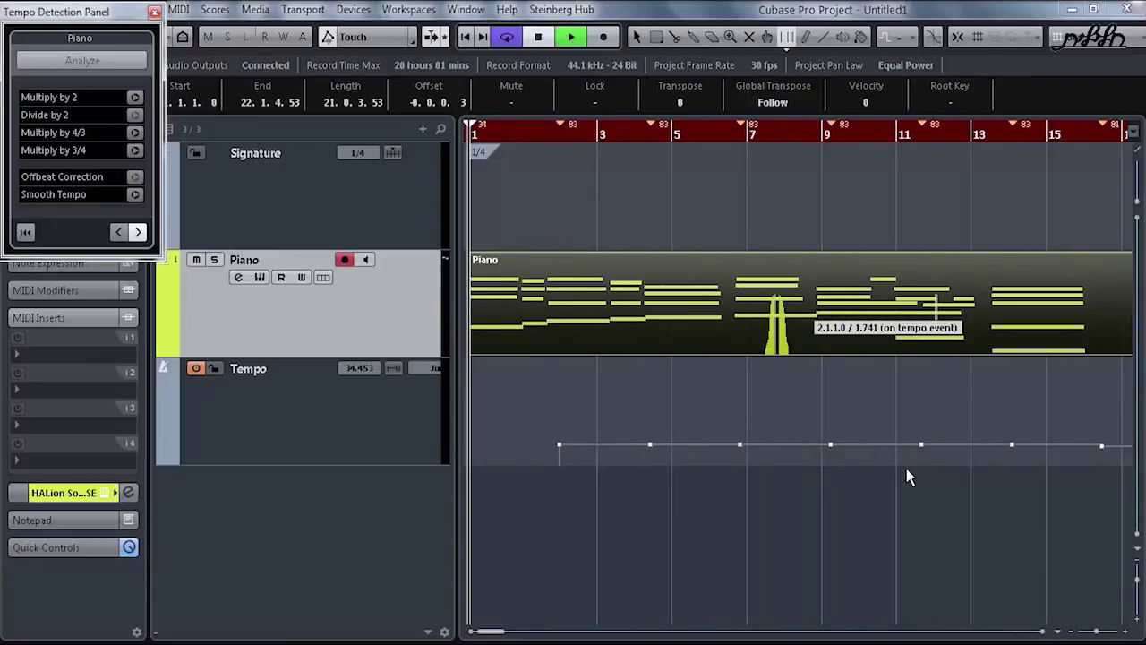
pyautogui.press('space')
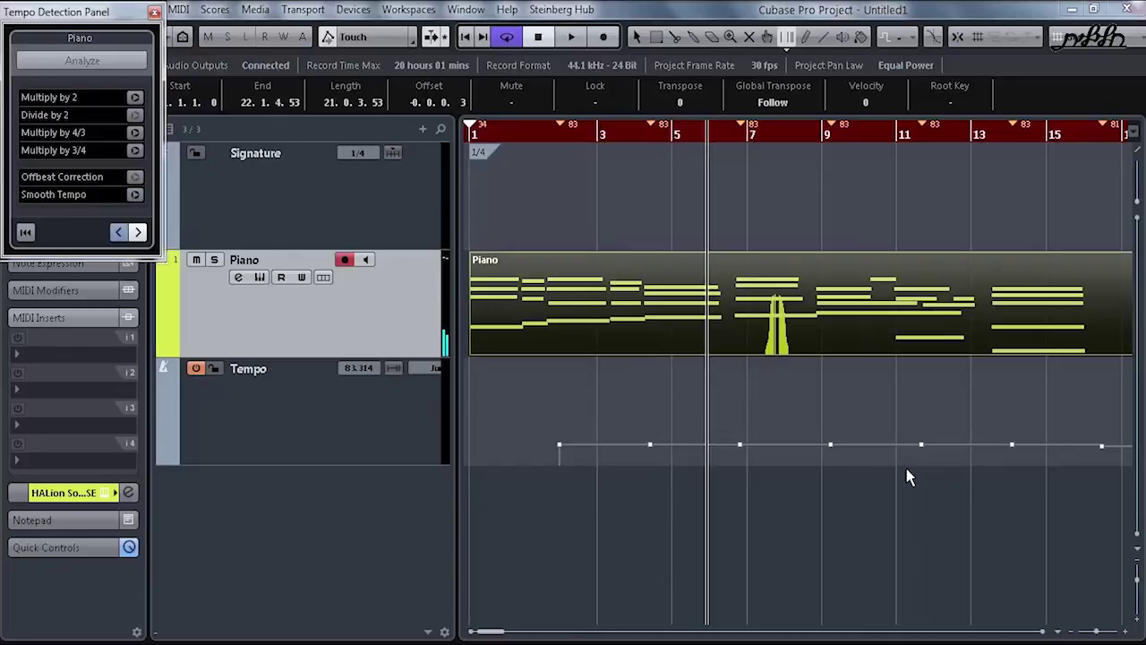
# Apply Smooth Tempo to the detected tempo curve and audition it from the start
pyautogui.click(135, 195)
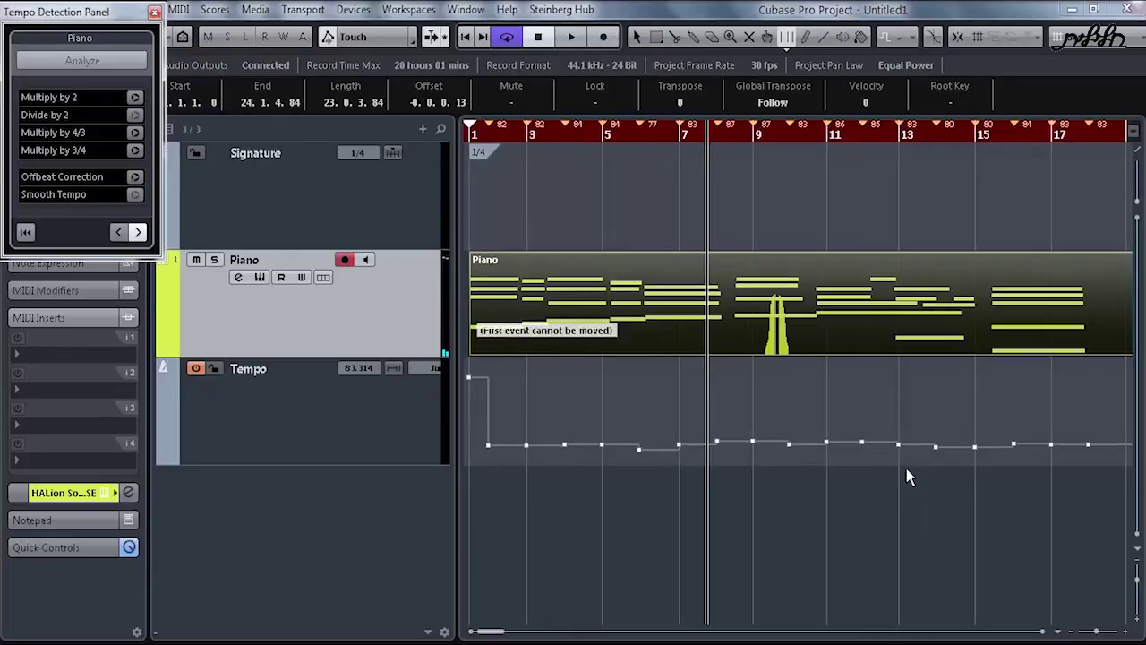
pyautogui.press('.')
pyautogui.press('space')
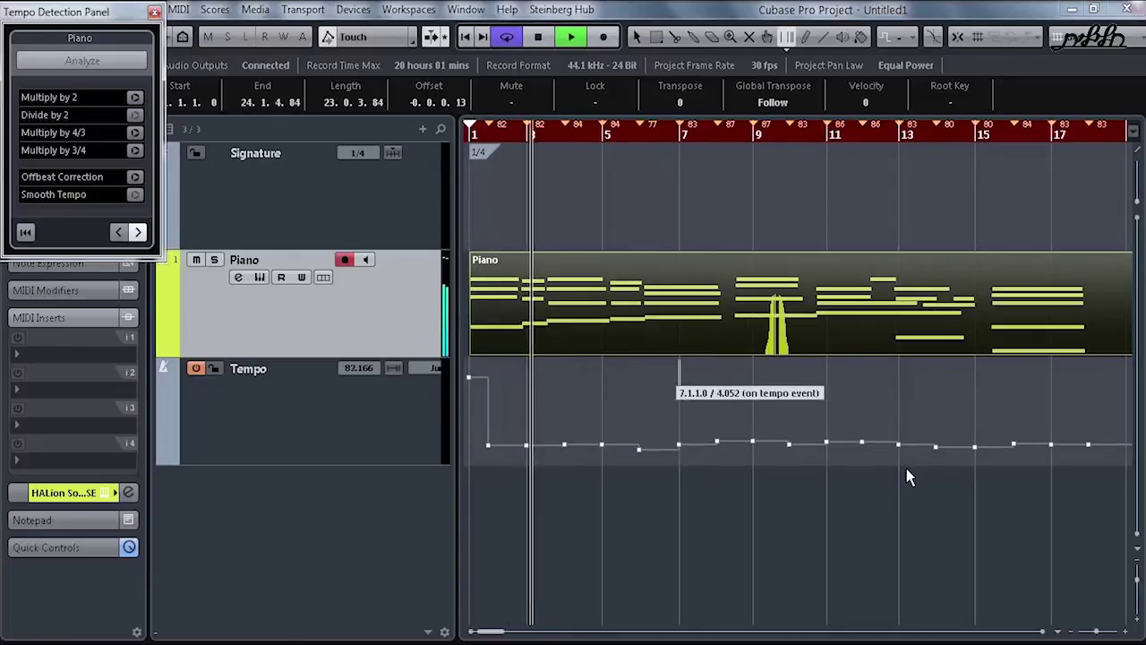
pyautogui.press('space')
# Shift the bar 2 tempo event to the second chord's start, then to the third chord's start at about 1.517 s, auditioning each placement
pyautogui.press('.')
pyautogui.press('h')
pyautogui.press('h')
pyautogui.press('h')
pyautogui.press('h')
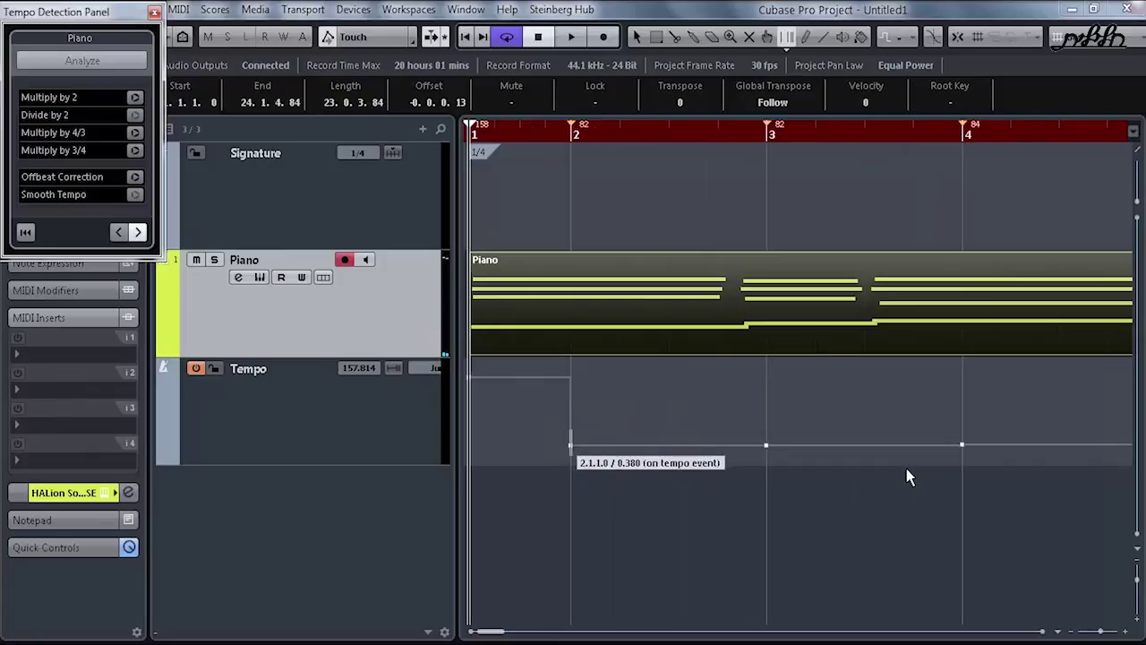
pyautogui.moveTo(571, 443); pyautogui.dragTo(742, 445)
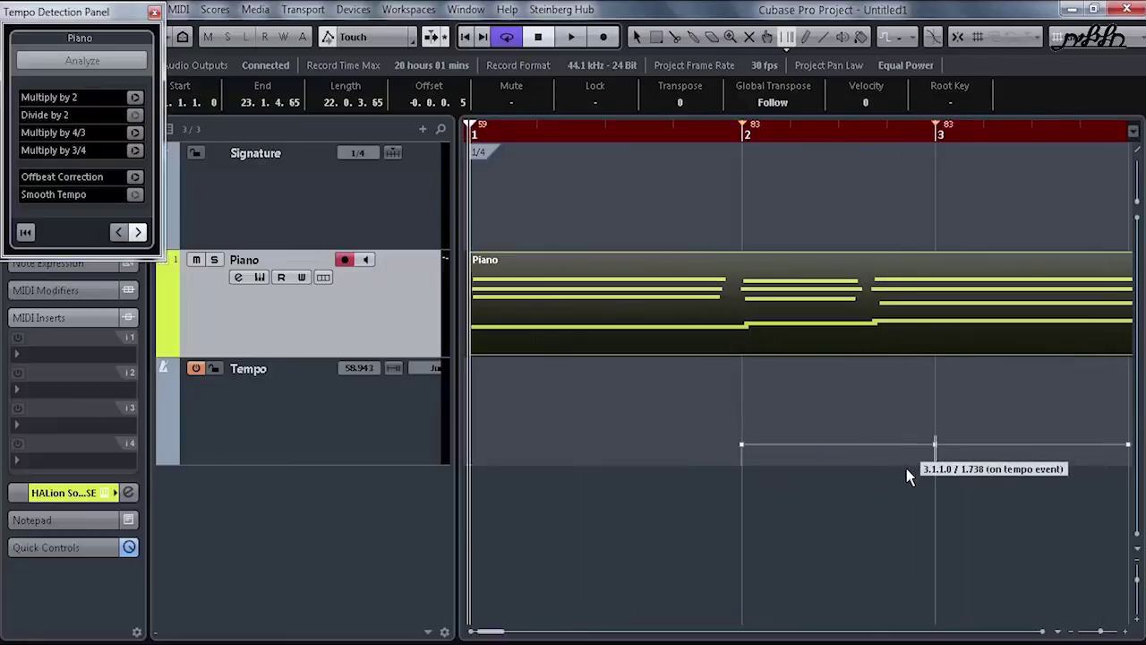
pyautogui.press('space')
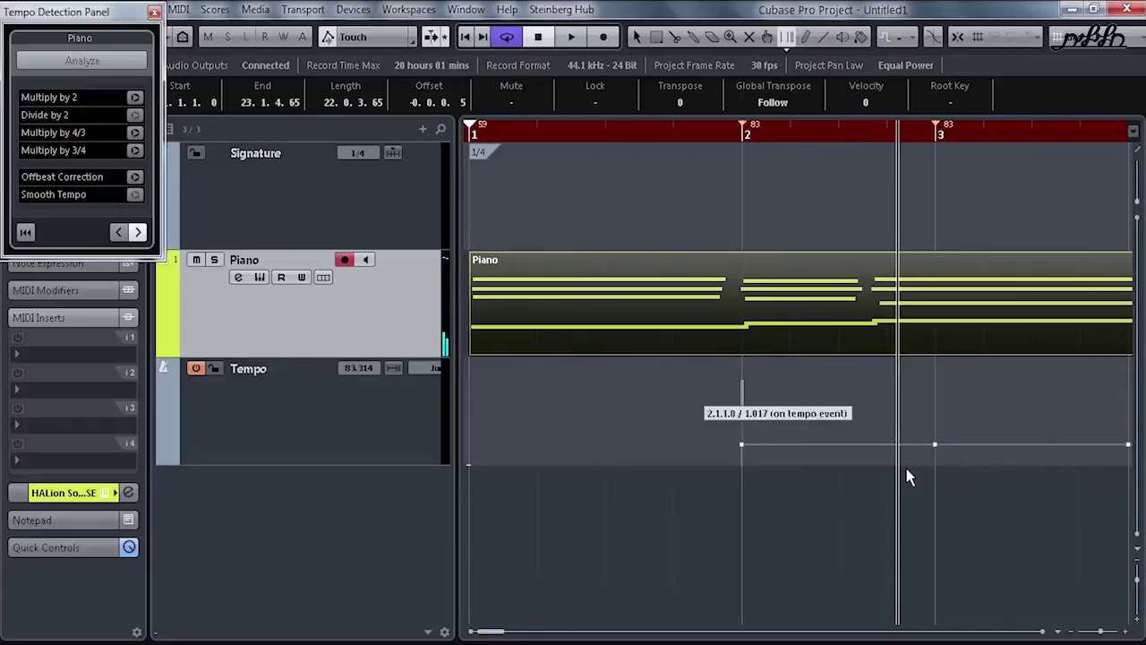
pyautogui.moveTo(742, 445); pyautogui.dragTo(877, 444)
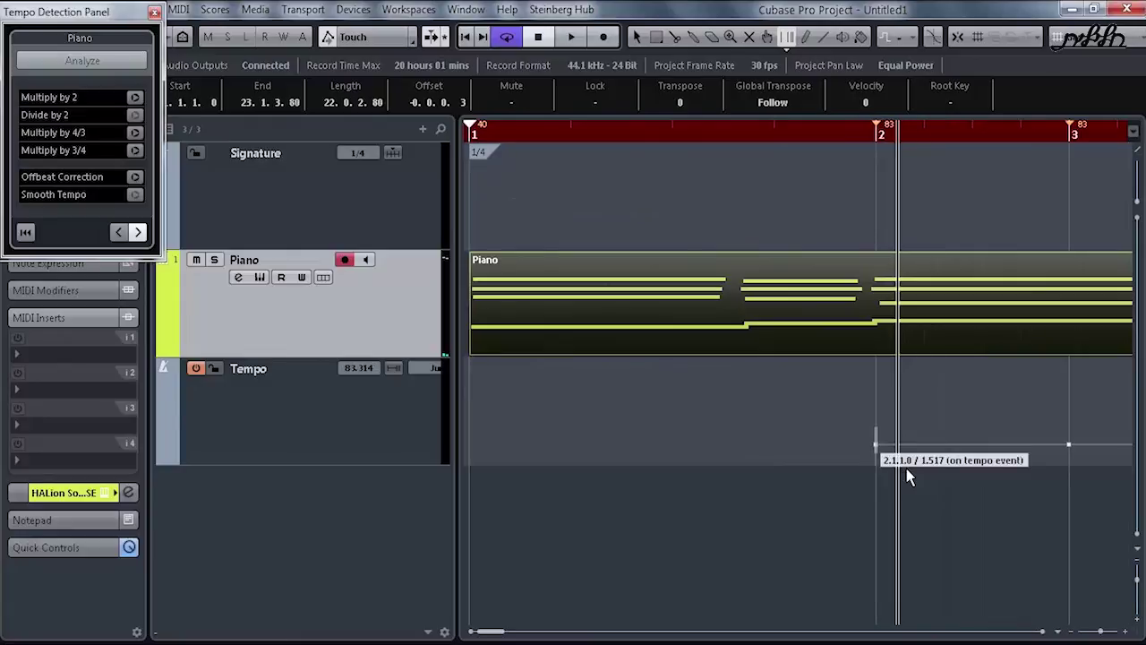
pyautogui.press('space')
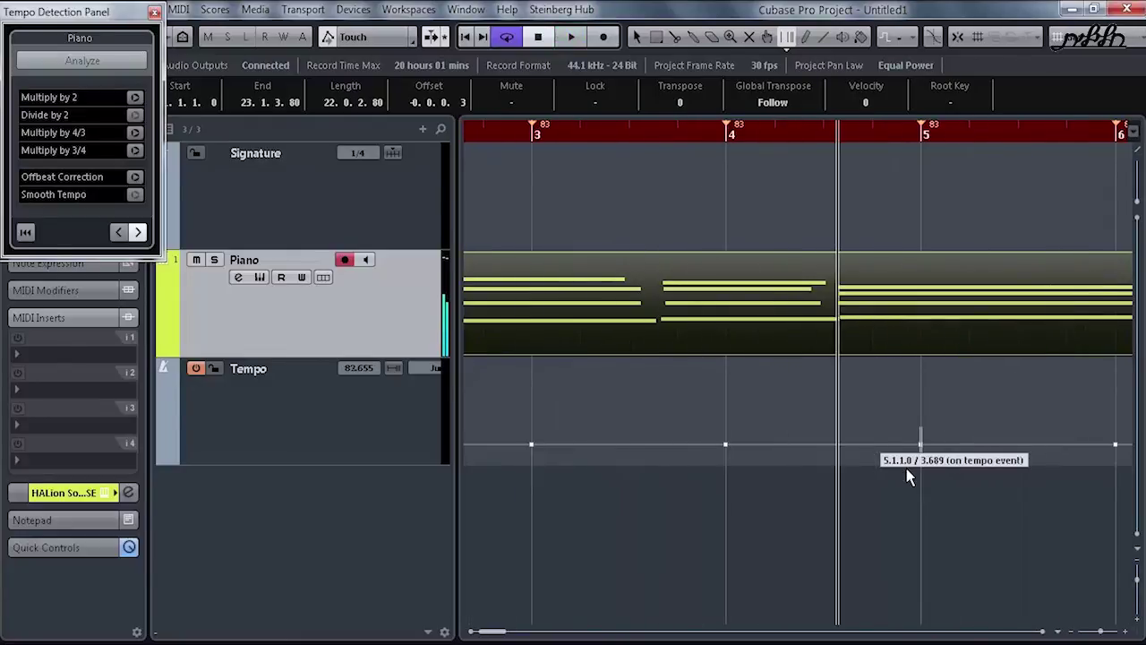
# Close the Tempo Detection Panel, deactivate the tempo track and remove it, dismissing the dialog and returning to the selection tool
pyautogui.press('Down')
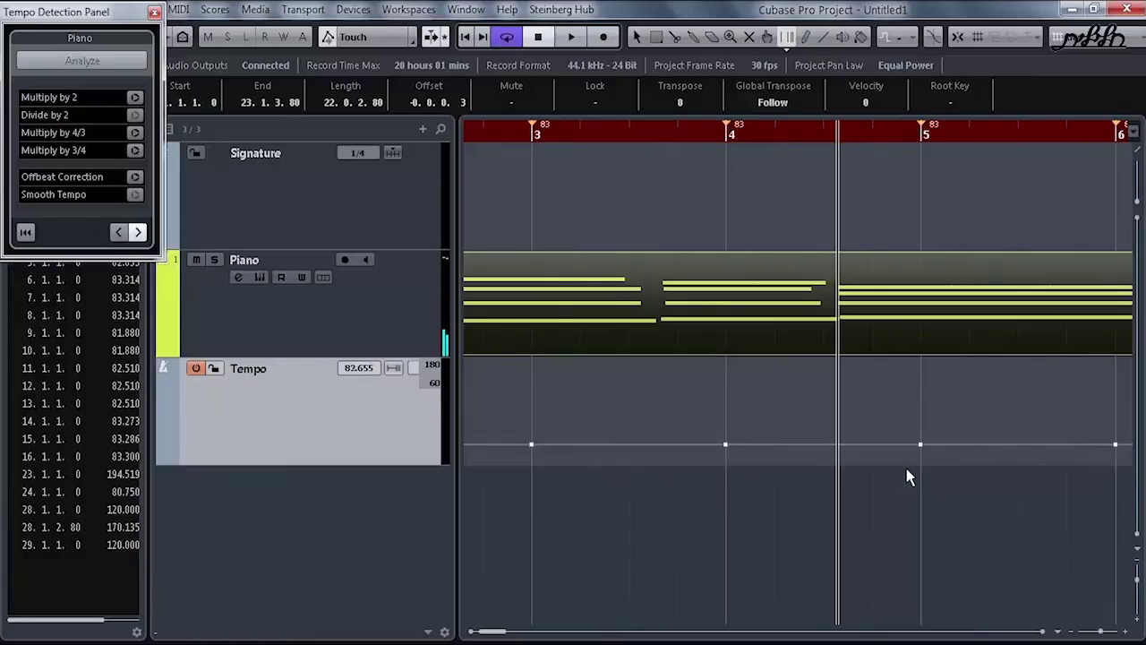
pyautogui.click(155, 13)
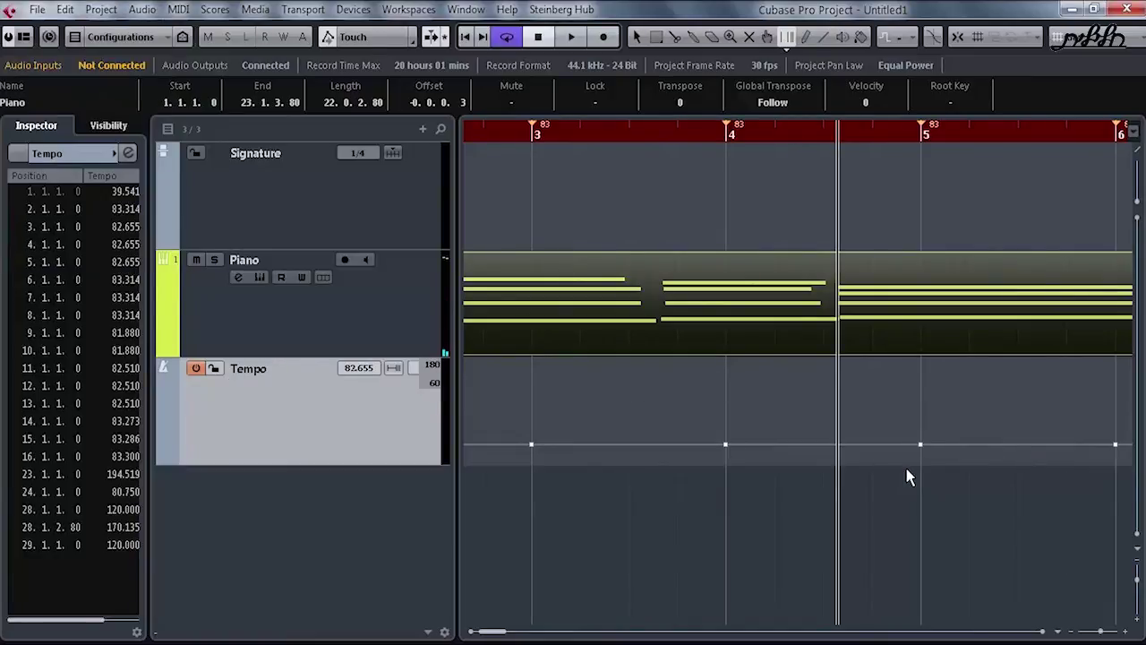
pyautogui.rightClick(273, 408)
pyautogui.press('Escape')
pyautogui.press('t')
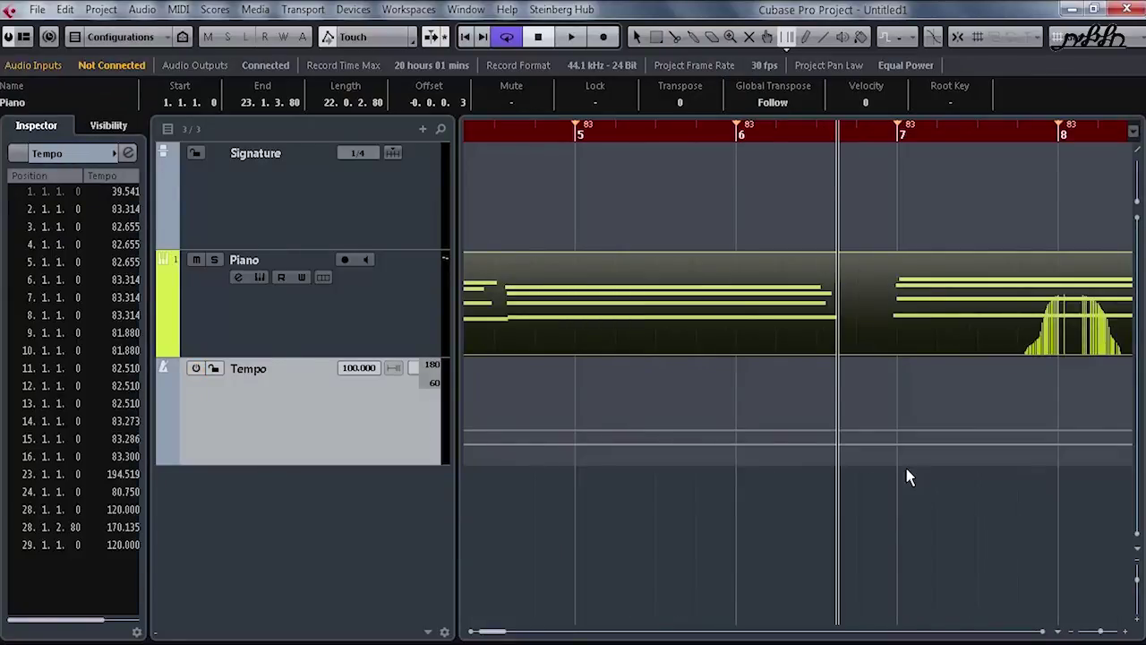
pyautogui.hotkey('shift', 'Delete')
pyautogui.click(575, 276)
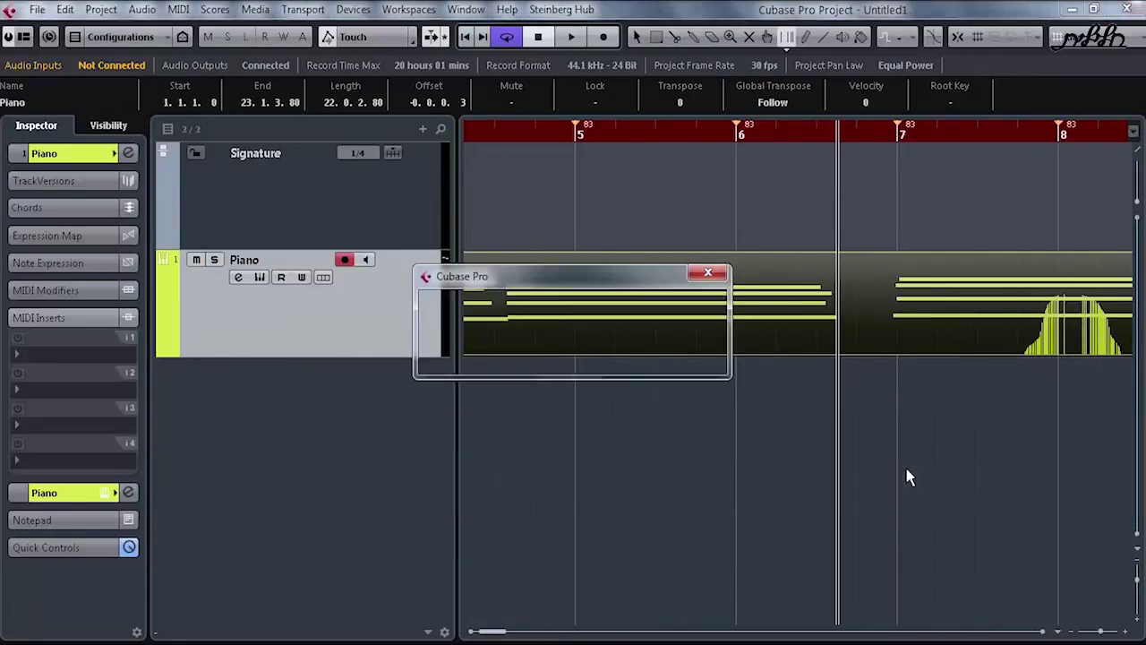
pyautogui.click(573, 358)
pyautogui.click(575, 357)
pyautogui.click(574, 359)
pyautogui.click(575, 357)
pyautogui.click(574, 358)
pyautogui.press('1')
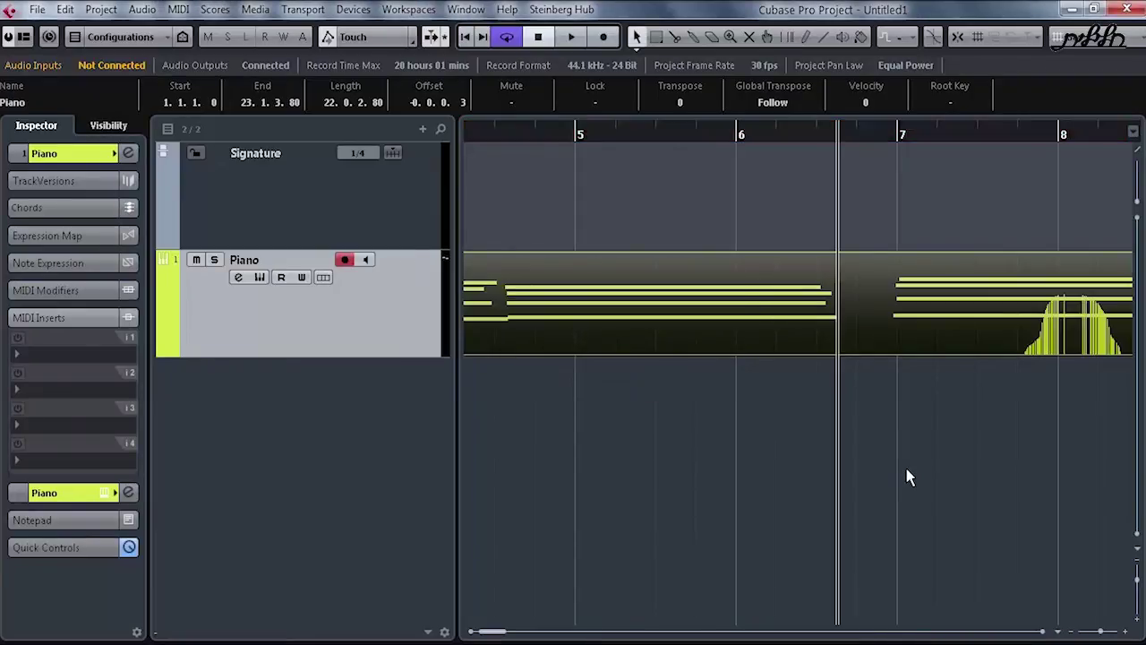
# Replace the Piano part with a new chord recording and open it in the Key Editor
pyautogui.press('Delete')
pyautogui.press('Home')
pyautogui.press('space')
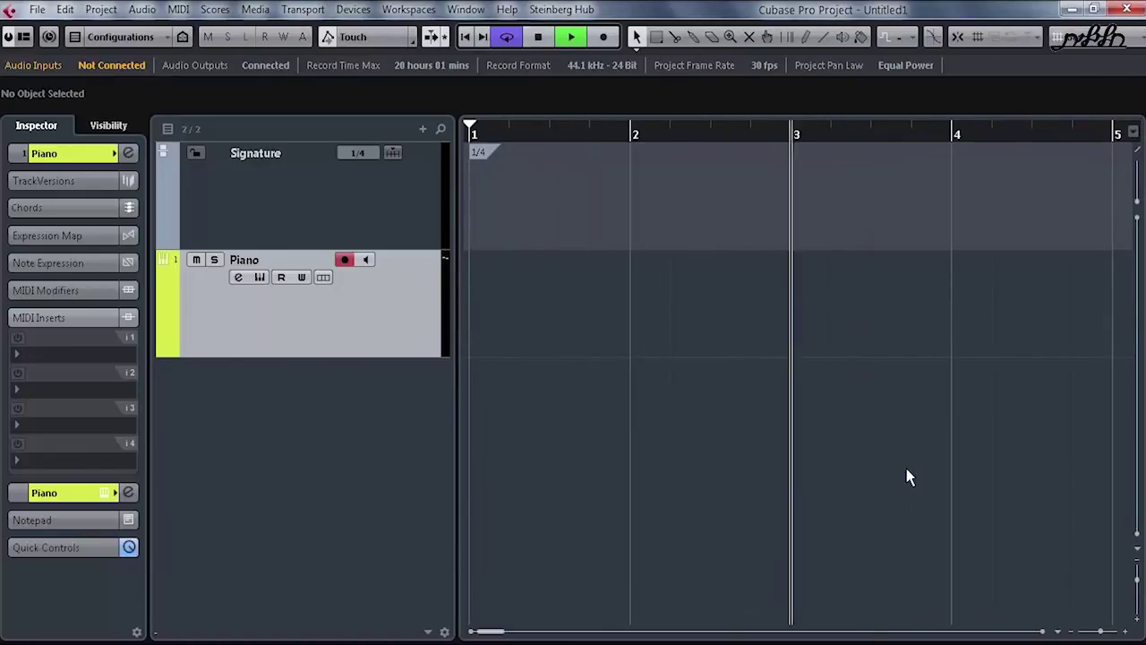
pyautogui.press('KP_Multiply')
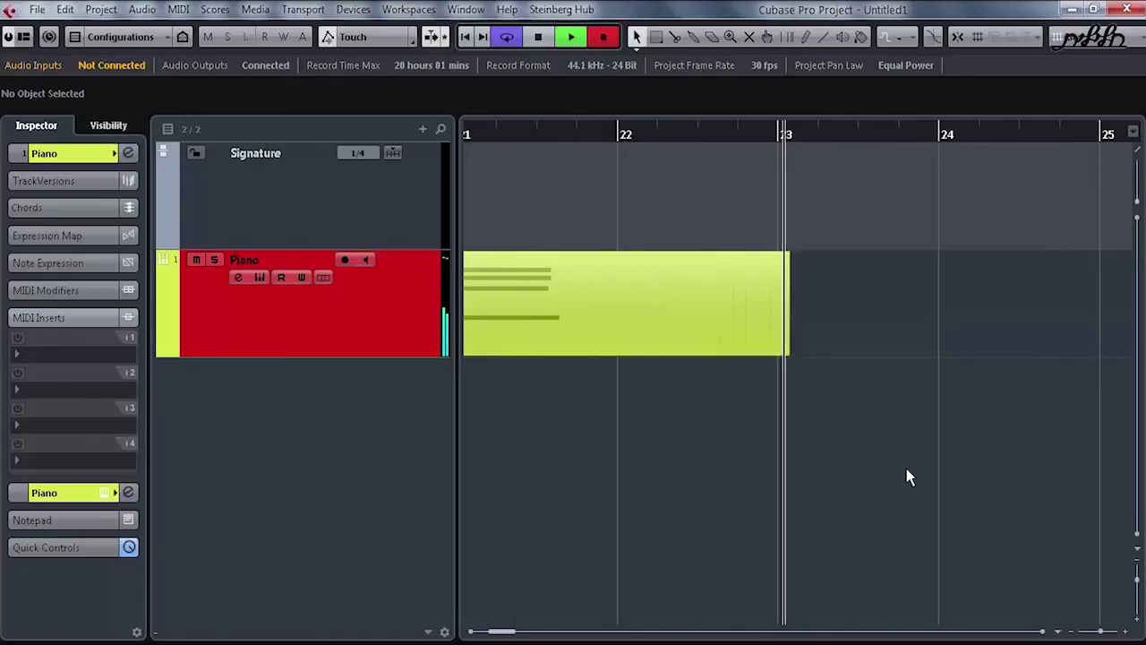
pyautogui.press('space')
pyautogui.press('Return')
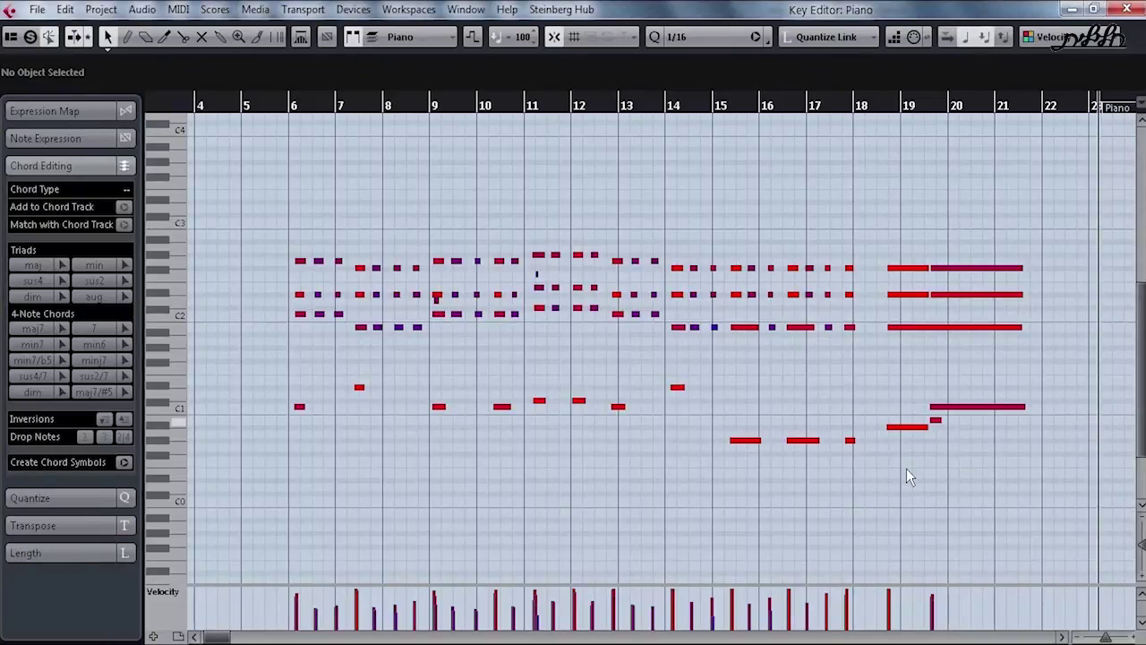
# Transpose the final long bass note down two semitones onto the short note below it, and close the Key Editor
pyautogui.click(936, 421)
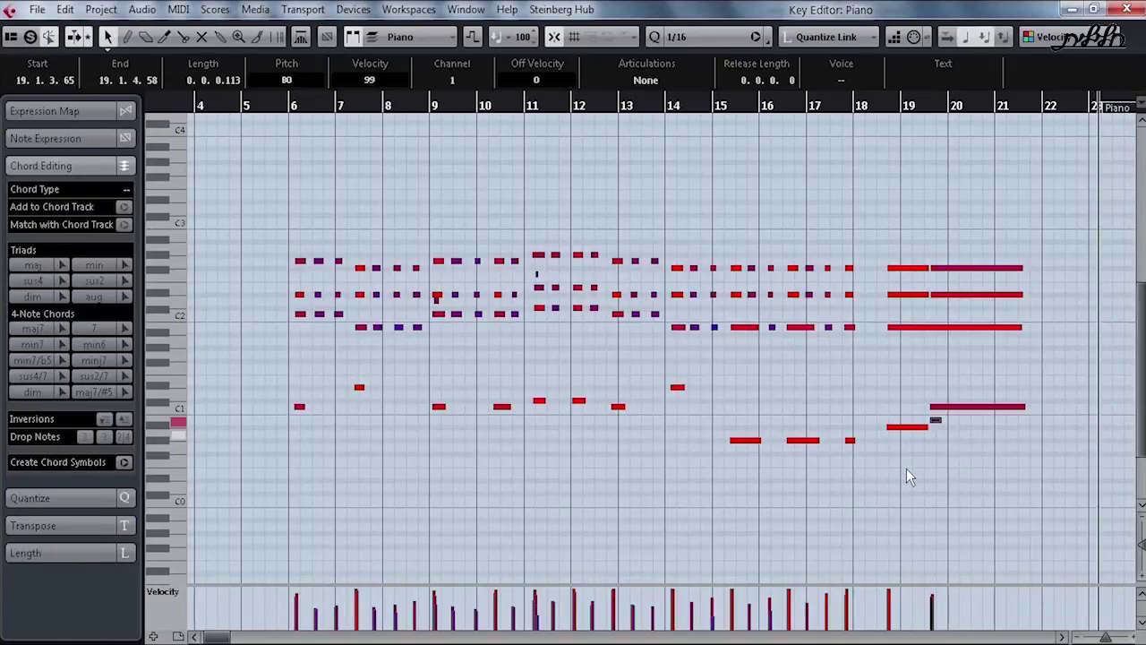
pyautogui.press('Right')
pyautogui.press('Down')
pyautogui.press('Down')
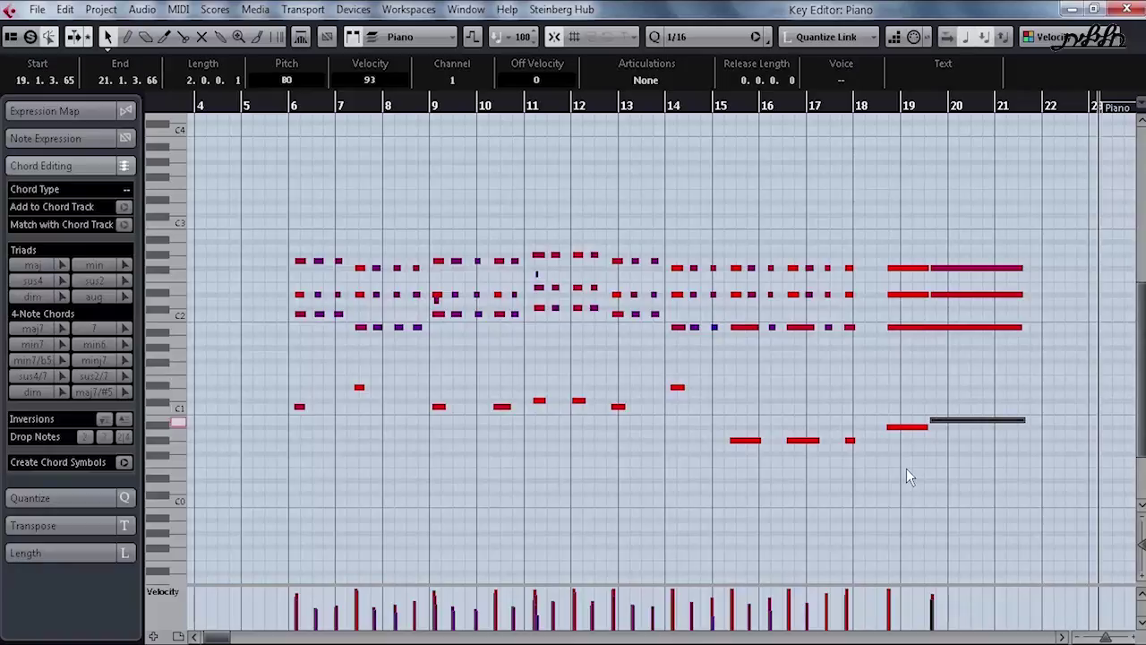
pyautogui.click(910, 478)
pyautogui.press('Return')
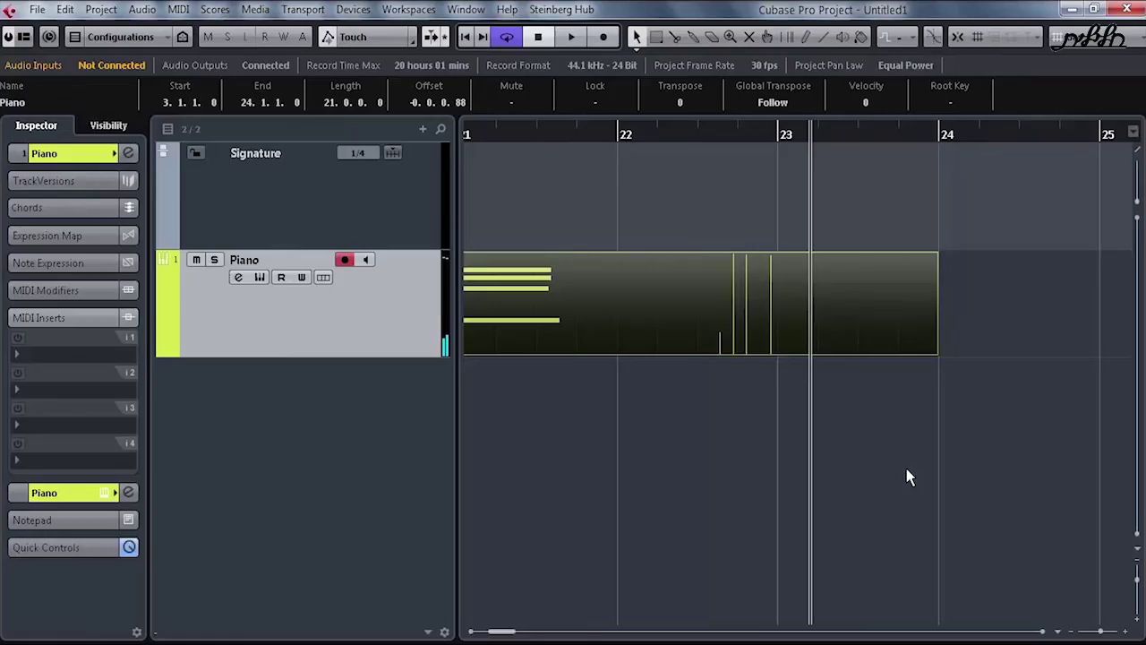
# Open Tempo Detection for the Piano part and analyze its tempo
pyautogui.press('g')
pyautogui.press('g')
pyautogui.press('g')
pyautogui.press('g')
pyautogui.press('g')
pyautogui.press('g')
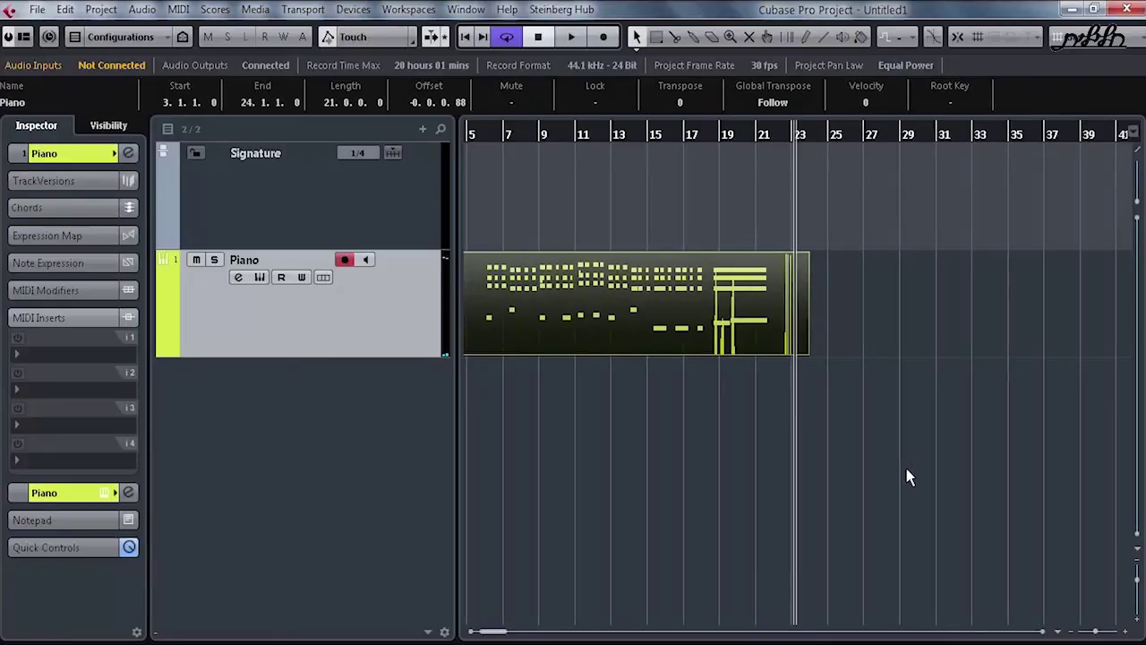
pyautogui.hotkey('alt', 'p')
pyautogui.press('Down')
pyautogui.press('Down')
pyautogui.press('Down')
pyautogui.press('Down')
pyautogui.press('Down')
pyautogui.press('Down')
pyautogui.press('Down')
pyautogui.press('Down')
pyautogui.press('Down')
pyautogui.press('Down')
pyautogui.press('Down')
pyautogui.press('Down')
pyautogui.press('Down')
pyautogui.press('Return')
pyautogui.press('Return')
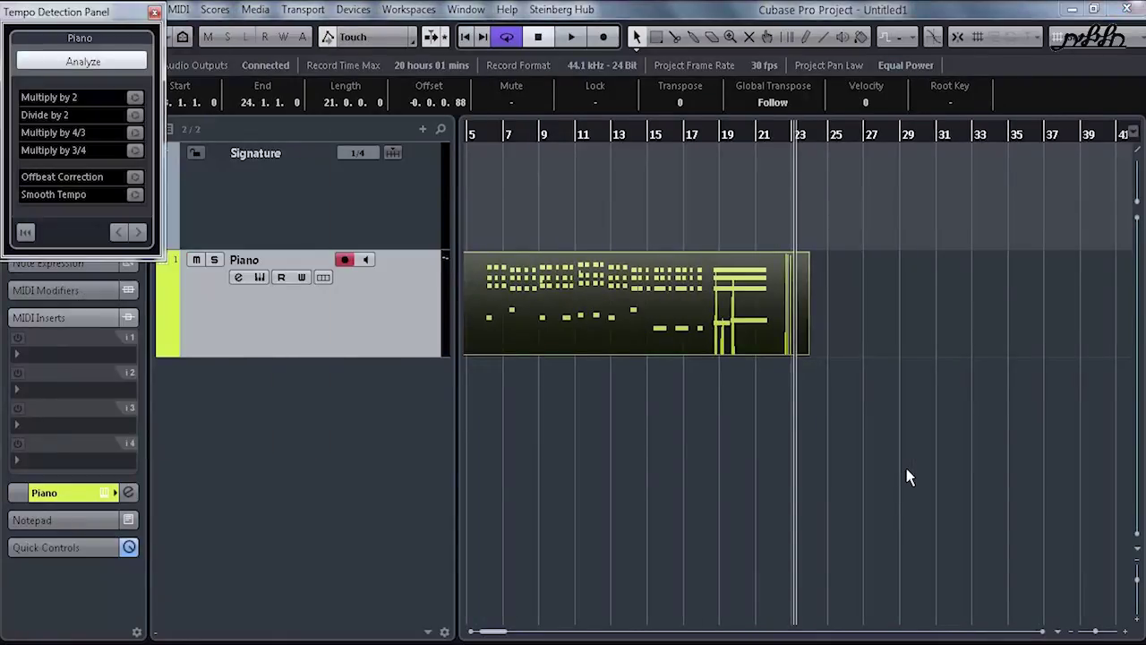
# Audition the detected tempo from the start, undo the last tempo curve change, and replay the recording
pyautogui.press('Home')
pyautogui.press('space')
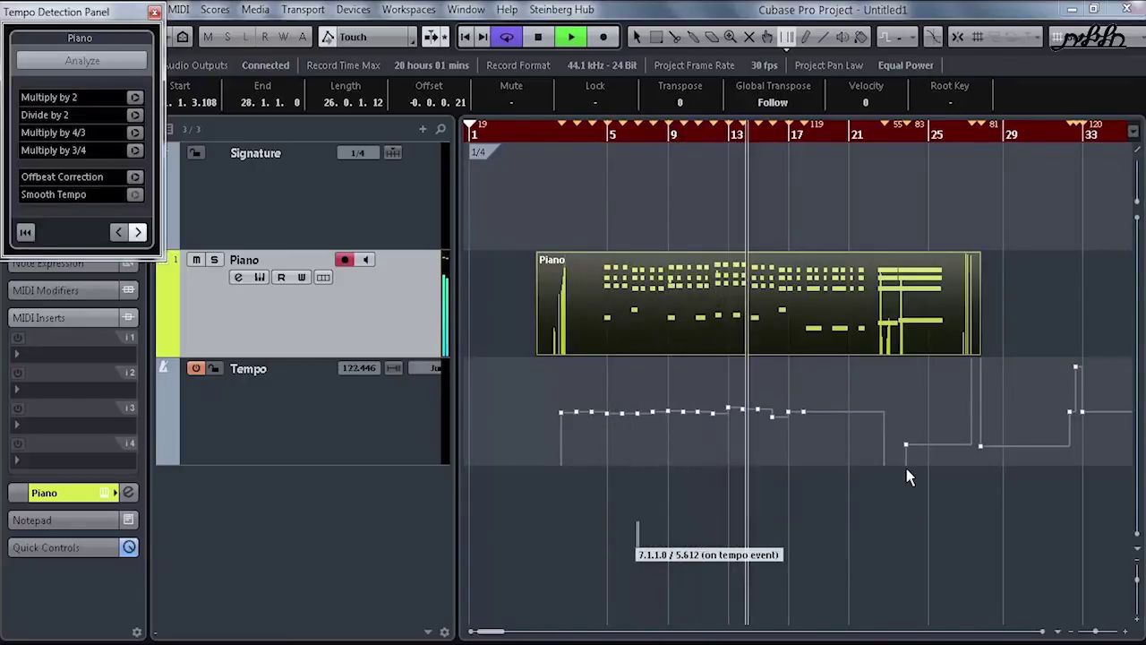
pyautogui.press('space')
pyautogui.hotkey('ctrl', 'z')
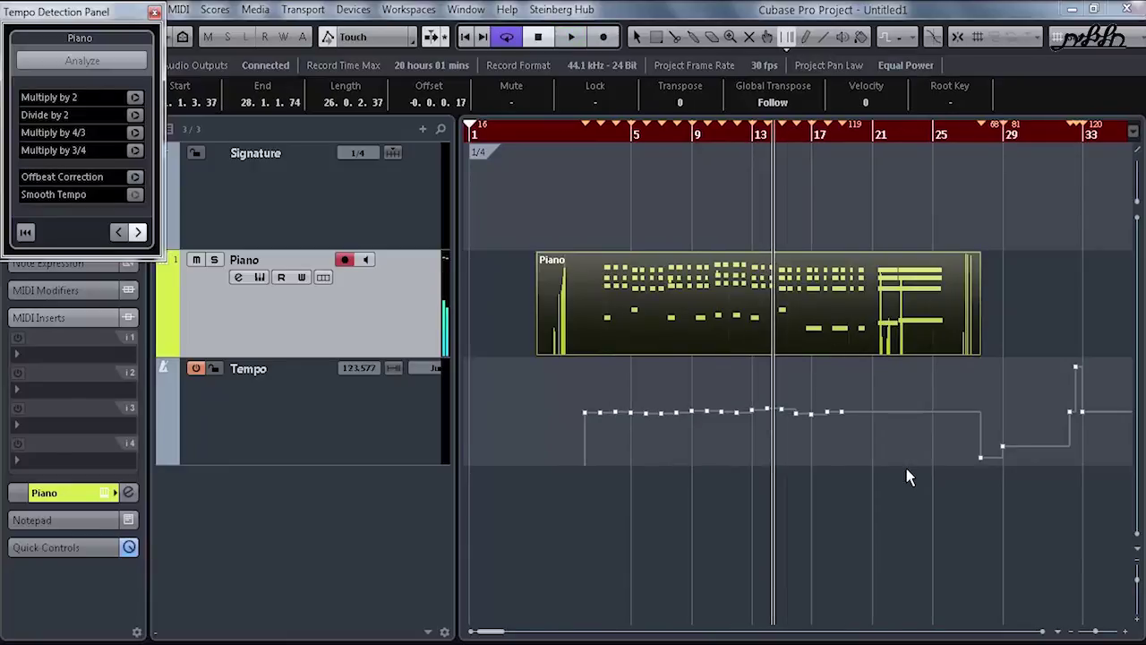
pyautogui.press('space')
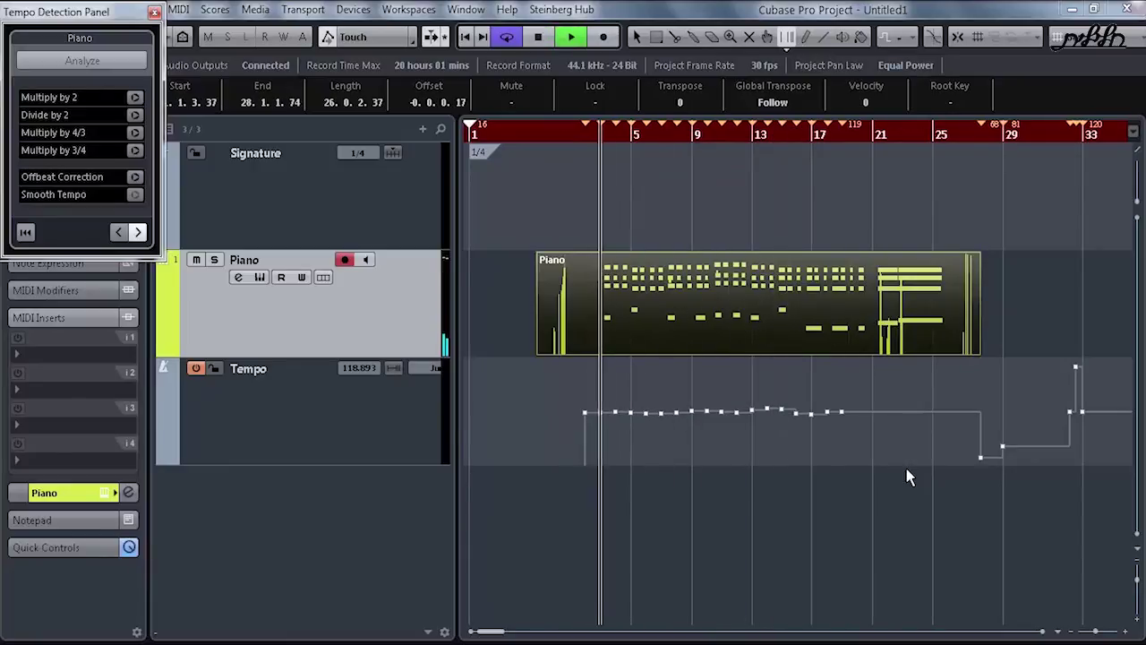
pyautogui.press('space')
# Shift the bar 3 tempo event to the first chord's start and audition the corrected grid
pyautogui.press('h')
pyautogui.press('h')
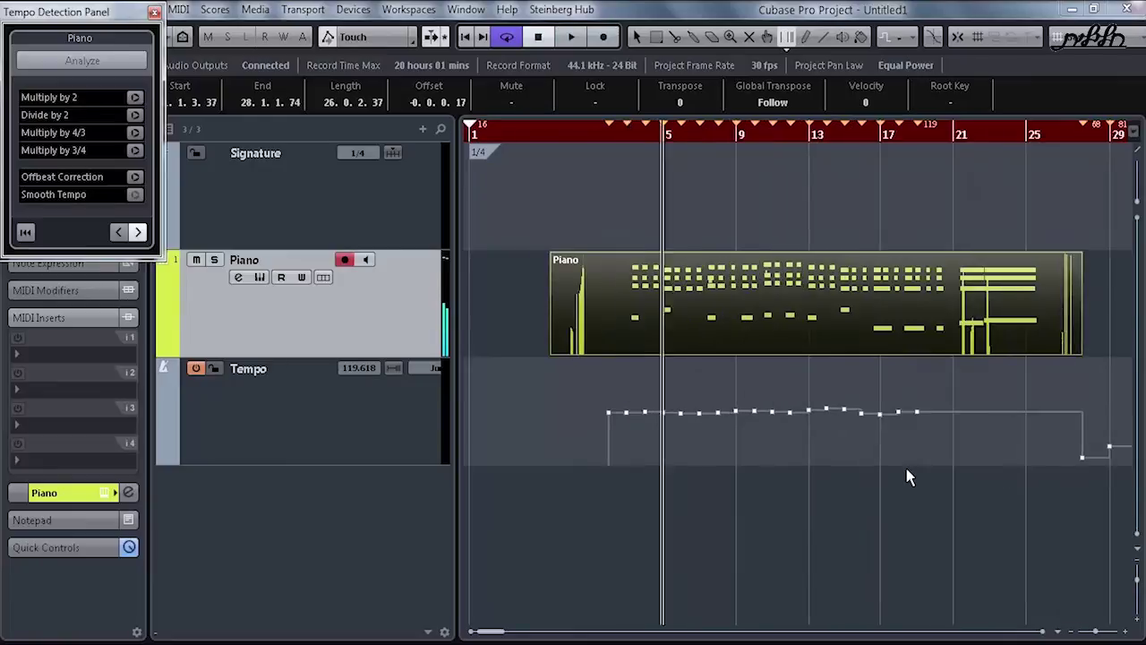
pyautogui.press('h')
pyautogui.press('h')
pyautogui.press('h')
pyautogui.press('h')
pyautogui.press('h')
pyautogui.moveTo(609, 398); pyautogui.dragTo(635, 400)
pyautogui.press('KP_Subtract')
pyautogui.press('space')
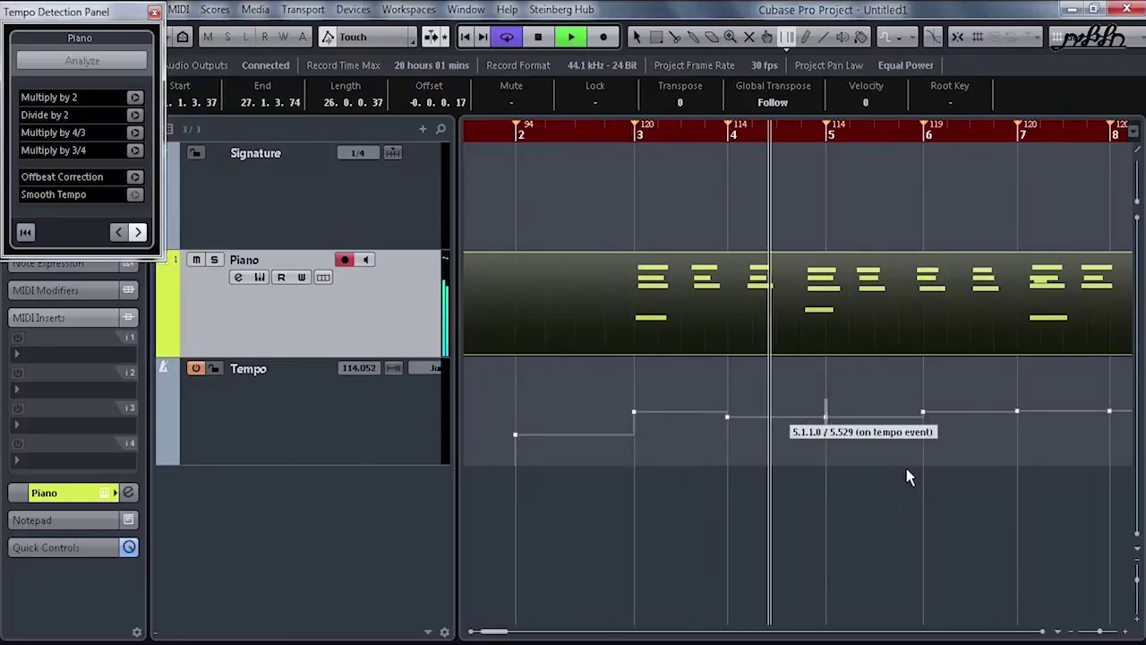
# Shift the bar 4 tempo event to the third chord's start and move the playhead back before the first chord
pyautogui.moveTo(727, 410); pyautogui.dragTo(749, 418)
pyautogui.press('KP_Subtract')
pyautogui.press('KP_Subtract')
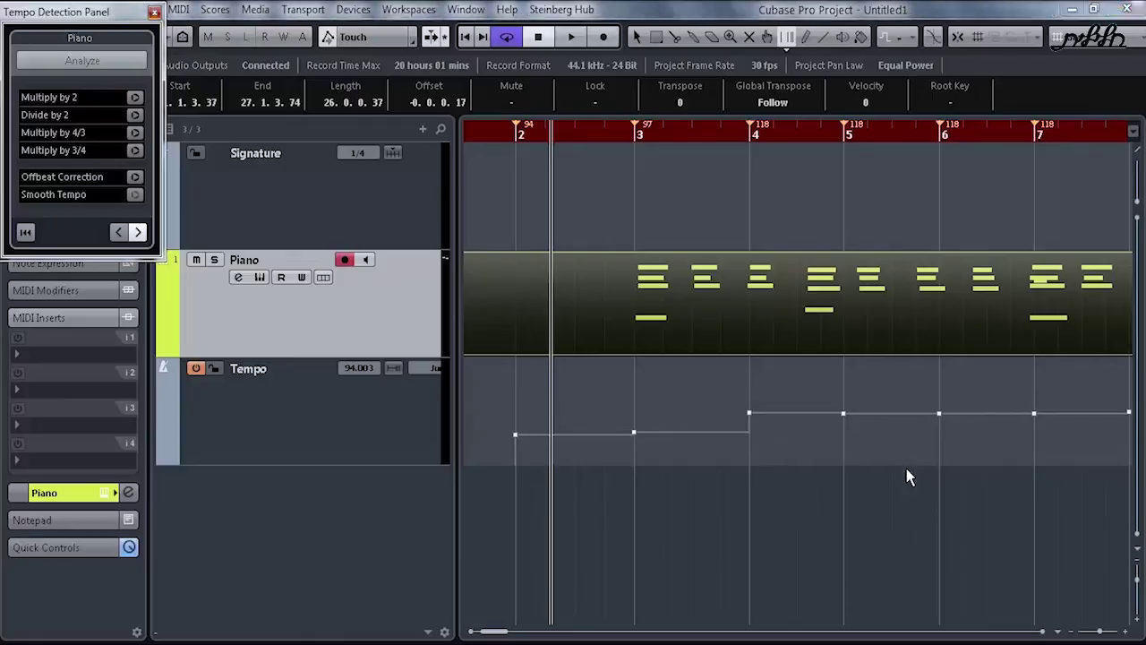
# Close the Tempo Detection Panel and remove the Tempo, Piano and Signature tracks
pyautogui.press('Escape')
pyautogui.press('Down')
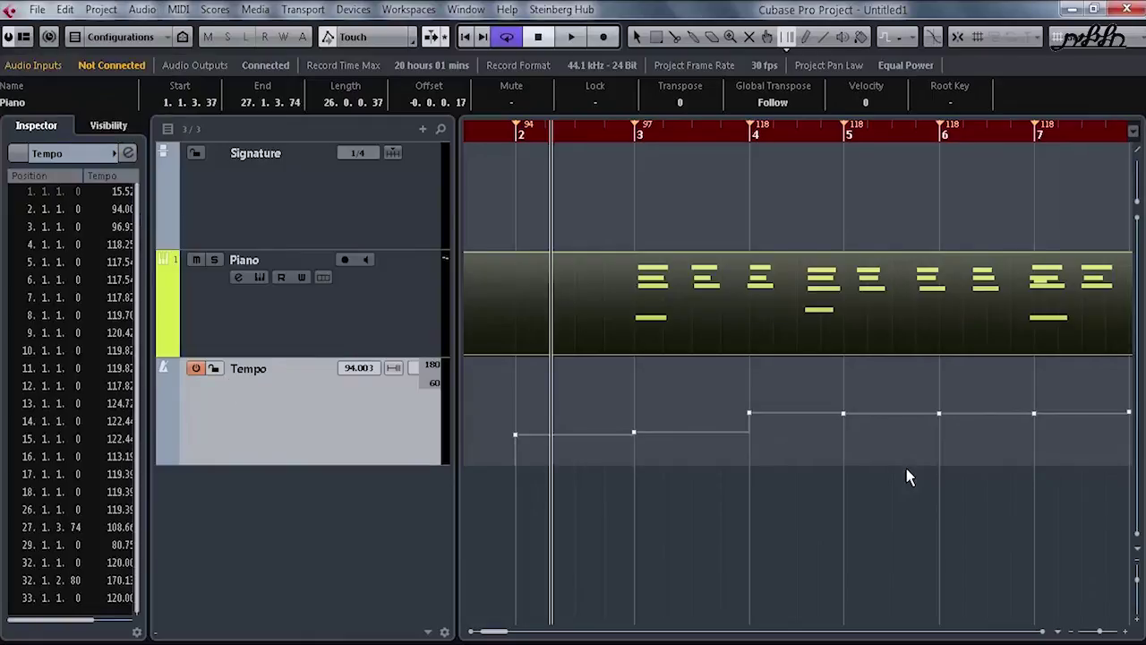
pyautogui.press('Delete')
pyautogui.press('Delete')
pyautogui.press('Delete')
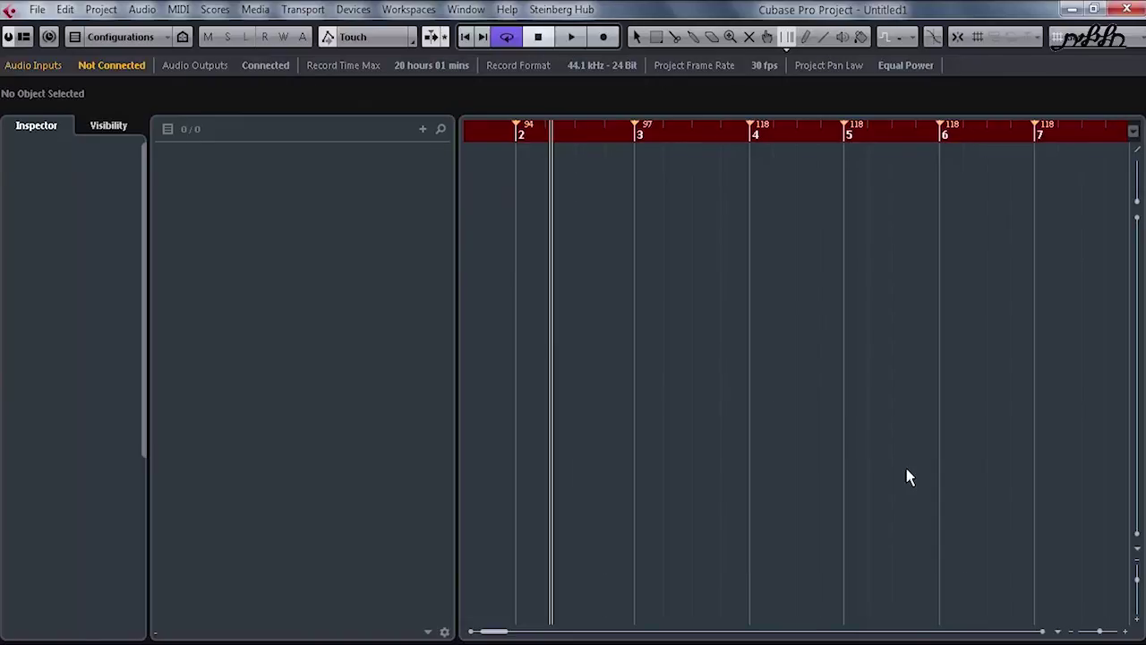
pyautogui.press('F5')
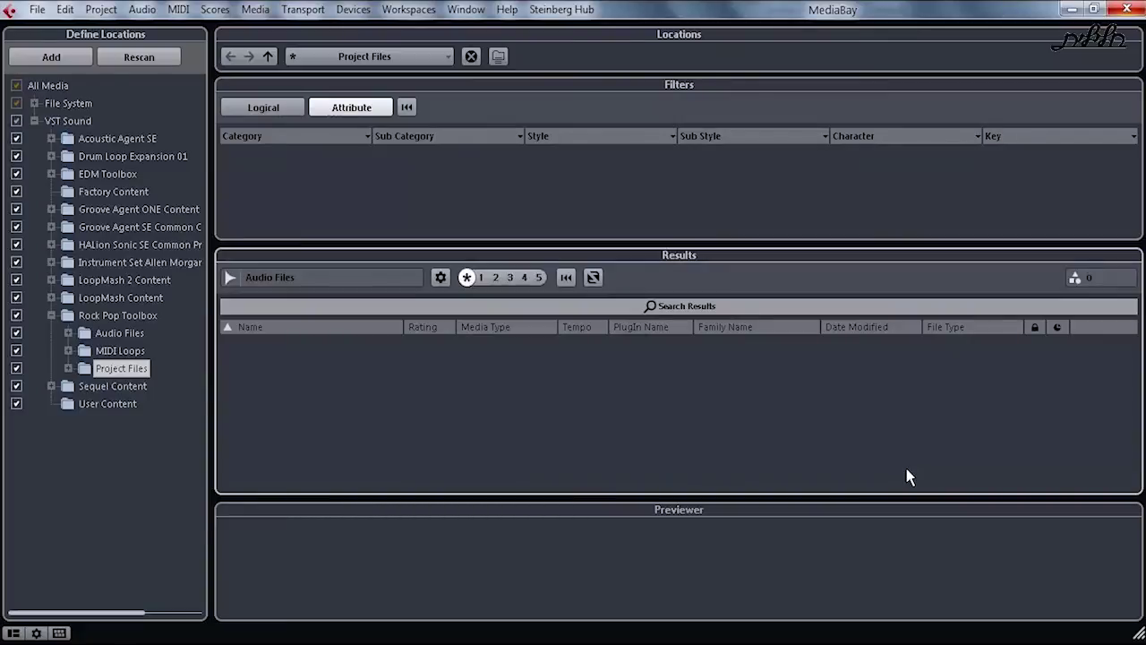
pyautogui.press('F5')
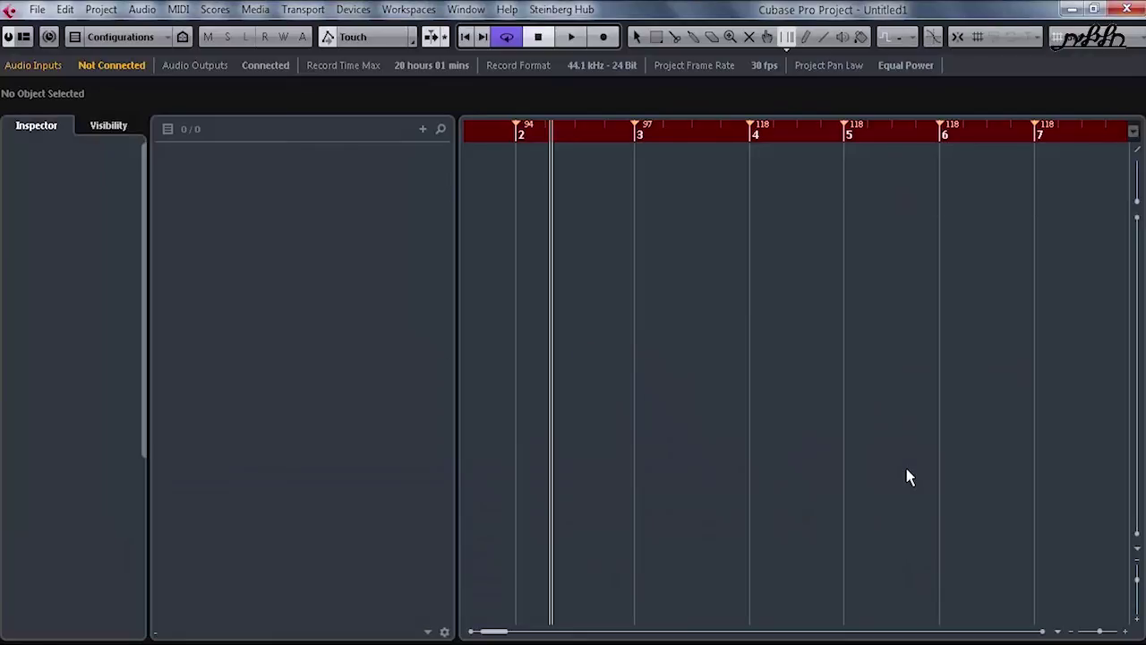
pyautogui.press('1')
pyautogui.press('g')
pyautogui.press('g')
pyautogui.press('g')
pyautogui.press('g')
pyautogui.press('g')
pyautogui.press('g')
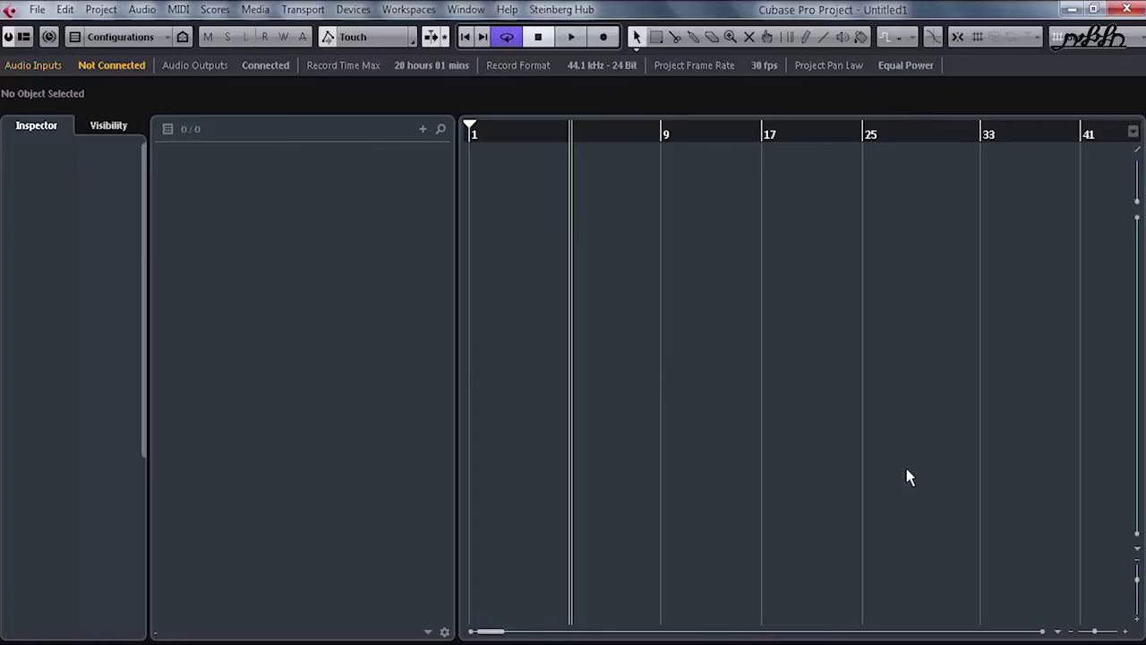
# Close the project without saving it and relaunch Cubase 8 64bit from the desktop
pyautogui.hotkey('ctrl', 'w')
pyautogui.press('Right')
pyautogui.press('Return')
pyautogui.press('Return')
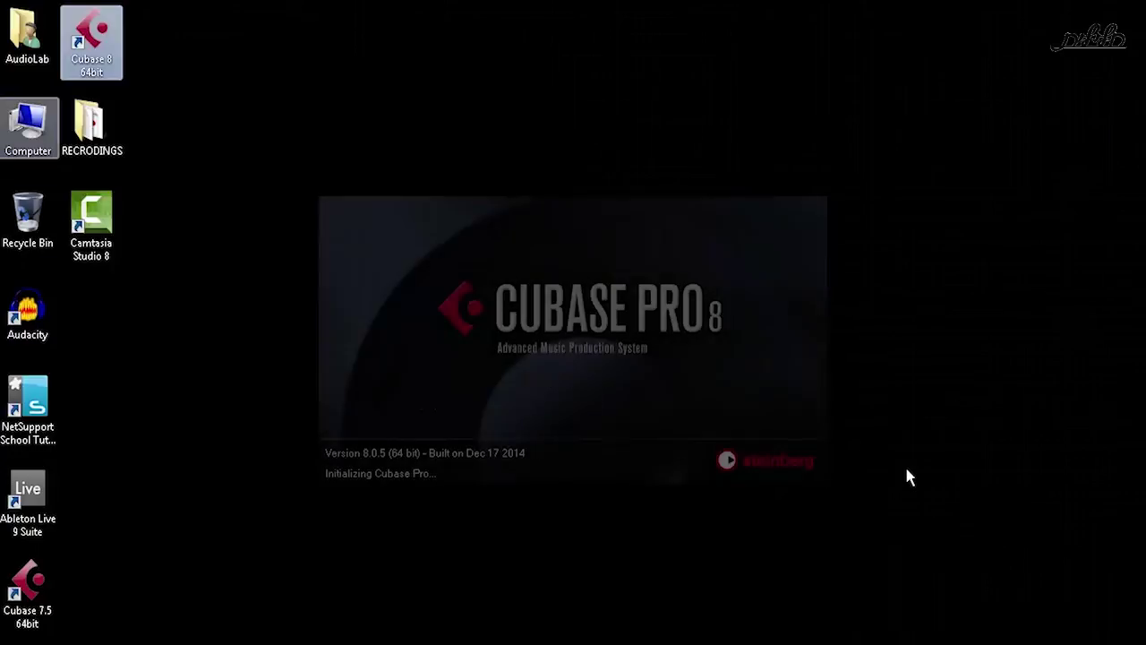
# Switch to Windows Explorer and open Donald Fagen's Morph The Cat album folder within the Music folders on HD Mobile Disk (F:)
pyautogui.doubleClick(28, 125)
pyautogui.click(905, 191)
pyautogui.doubleClick(904, 191)
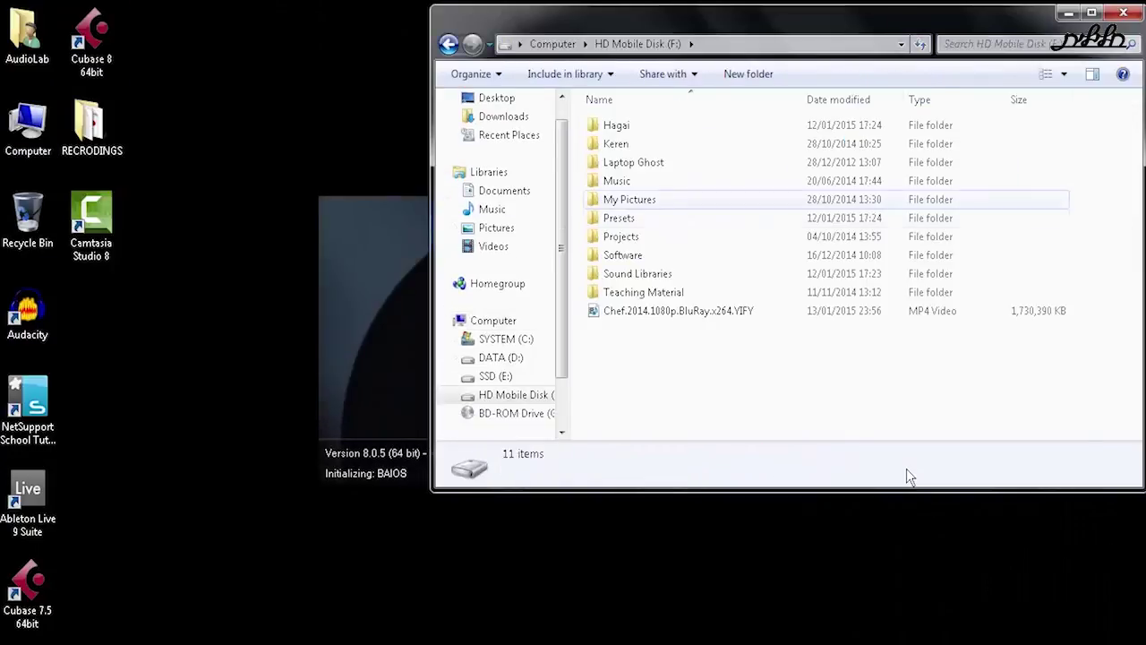
pyautogui.doubleClick(618, 181)
pyautogui.doubleClick(617, 199)
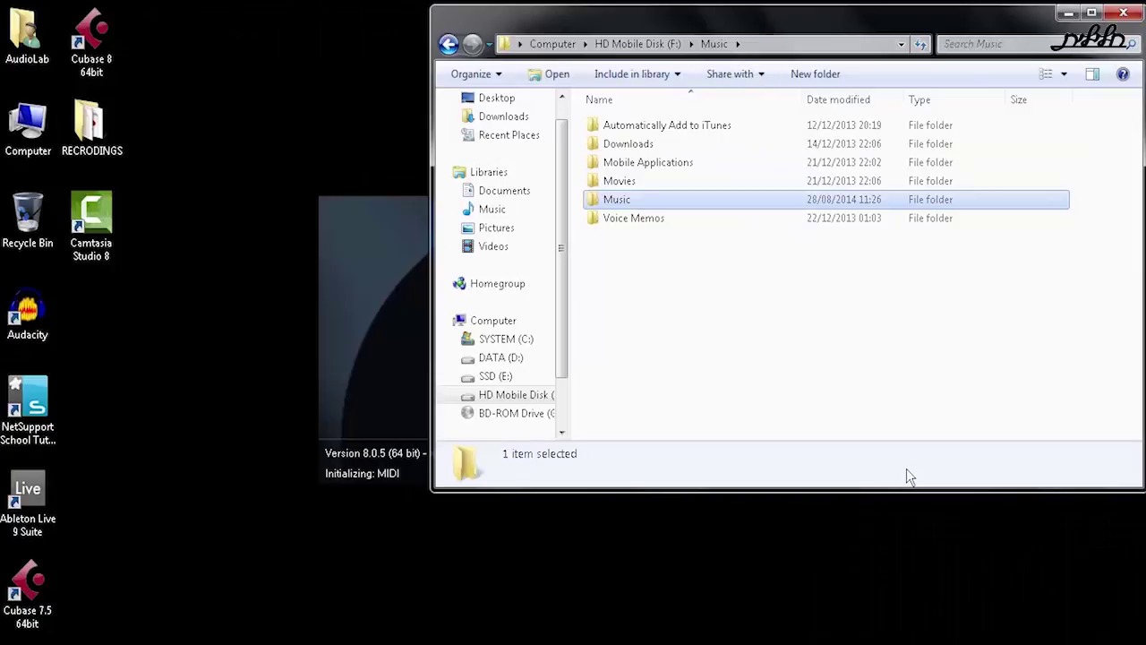
pyautogui.scroll(-2, 895, 189)
pyautogui.scroll(-9, 909, 476)
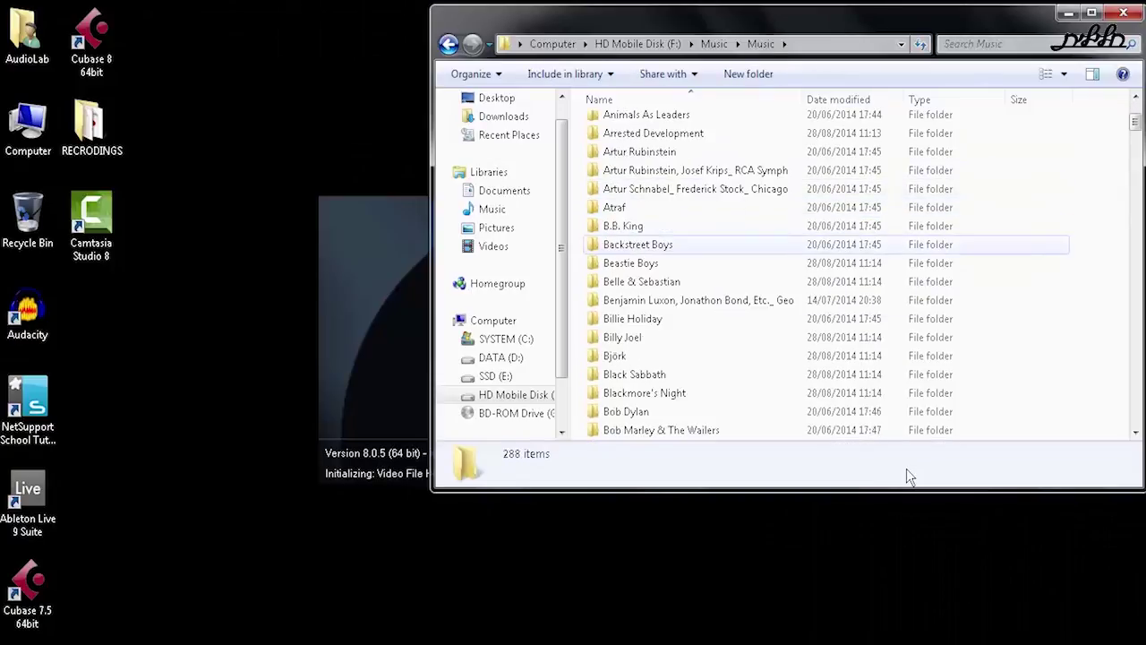
pyautogui.scroll(-5, 806, 268)
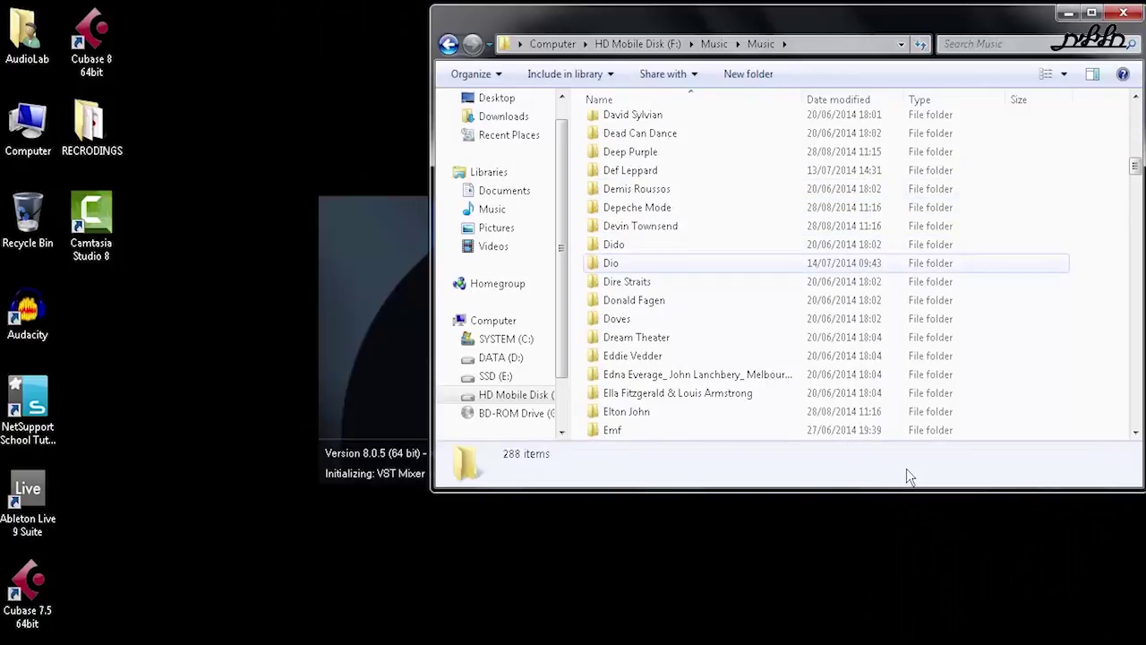
pyautogui.doubleClick(627, 300)
pyautogui.press('Return')
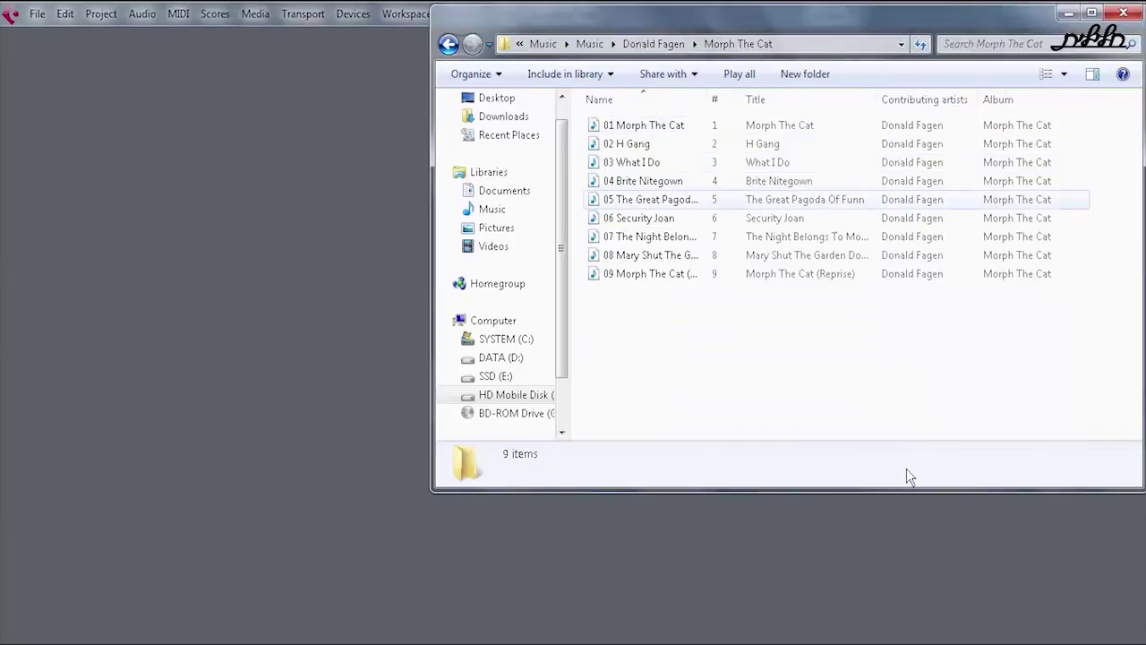
# Create a new empty Cubase project in the Students project folder
pyautogui.press('Return')
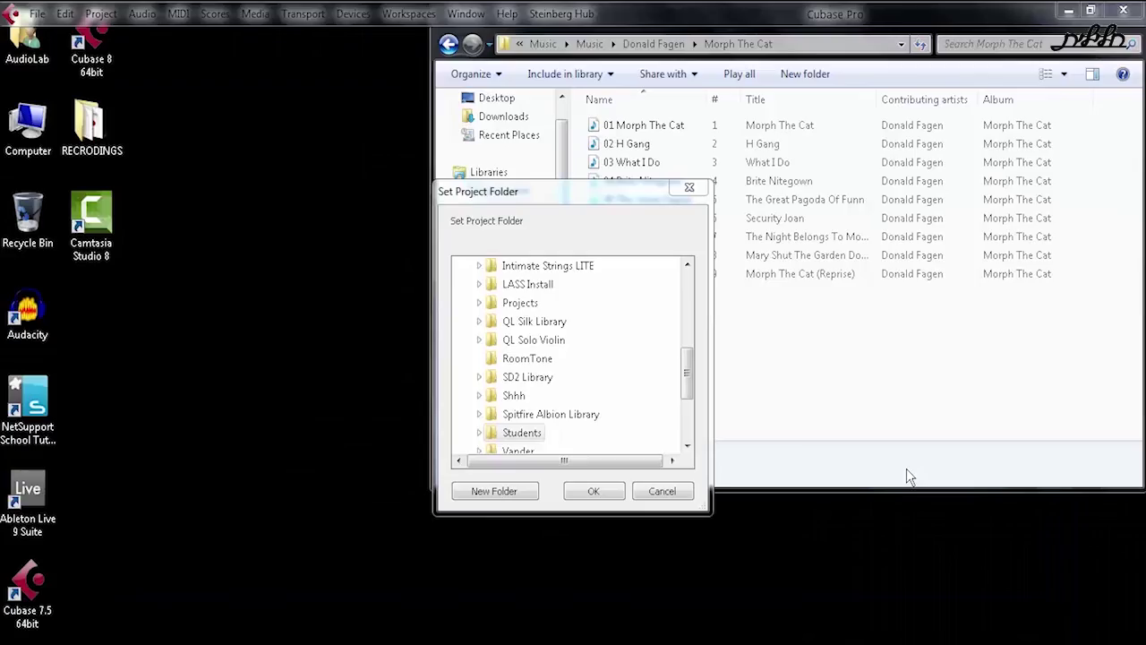
pyautogui.press('Return')
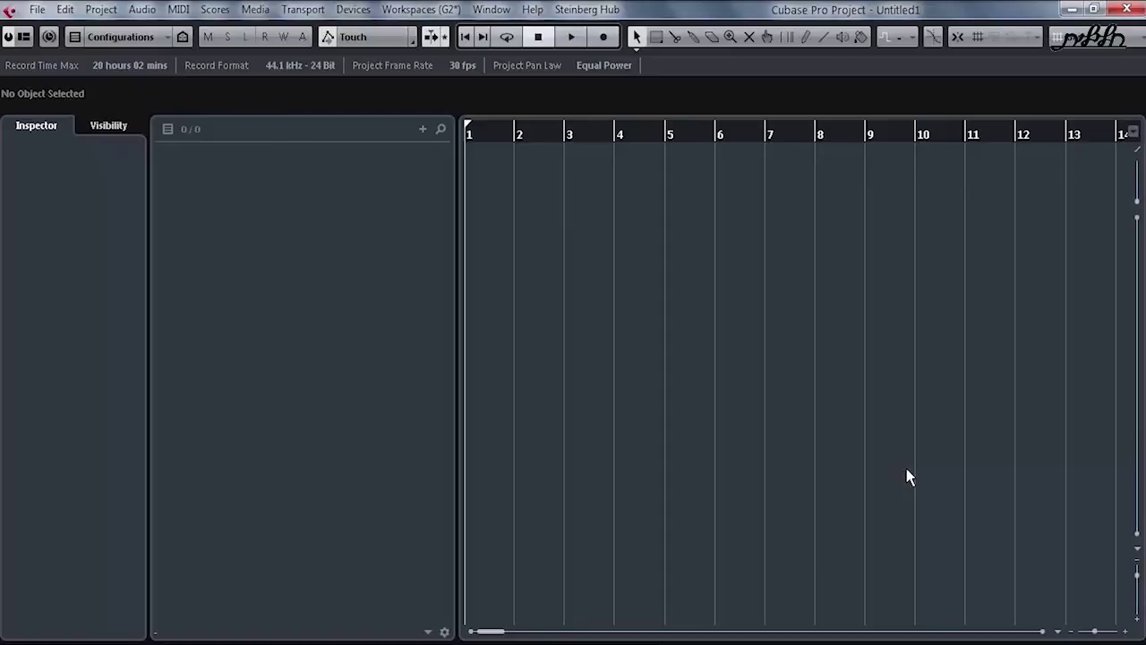
# Import 01 Morph The Cat from the Explorer album folder onto a new audio track in Cubase and play it
pyautogui.hotkey('alt', 'Tab')
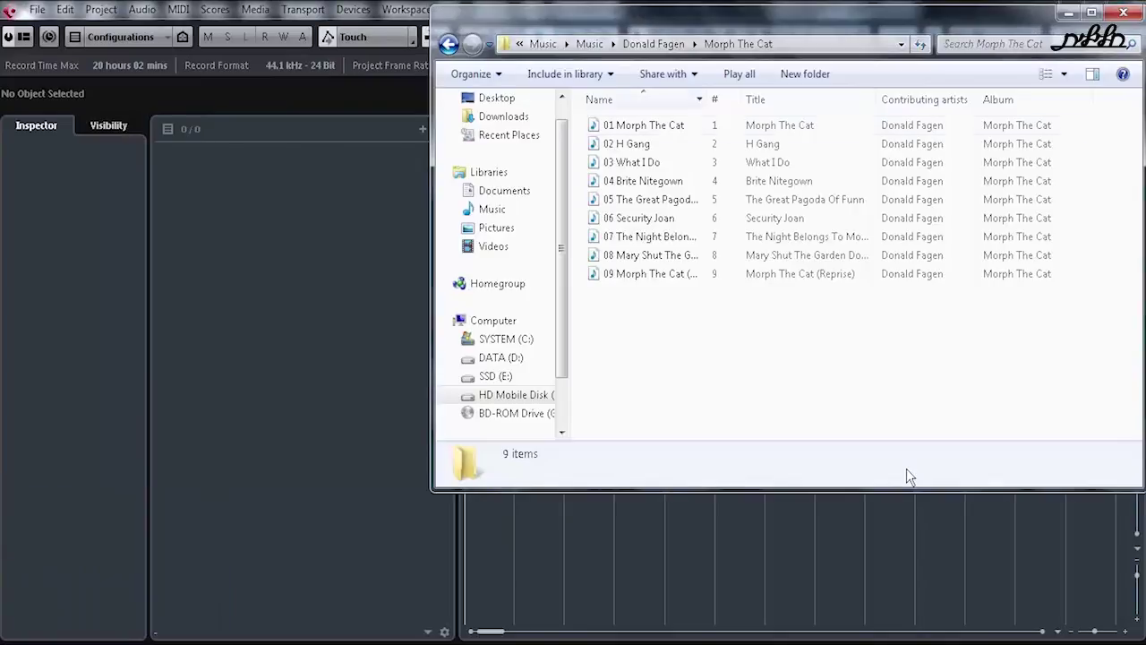
pyautogui.moveTo(633, 125); pyautogui.dragTo(475, 566)
pyautogui.click(413, 252)
pyautogui.click(635, 419)
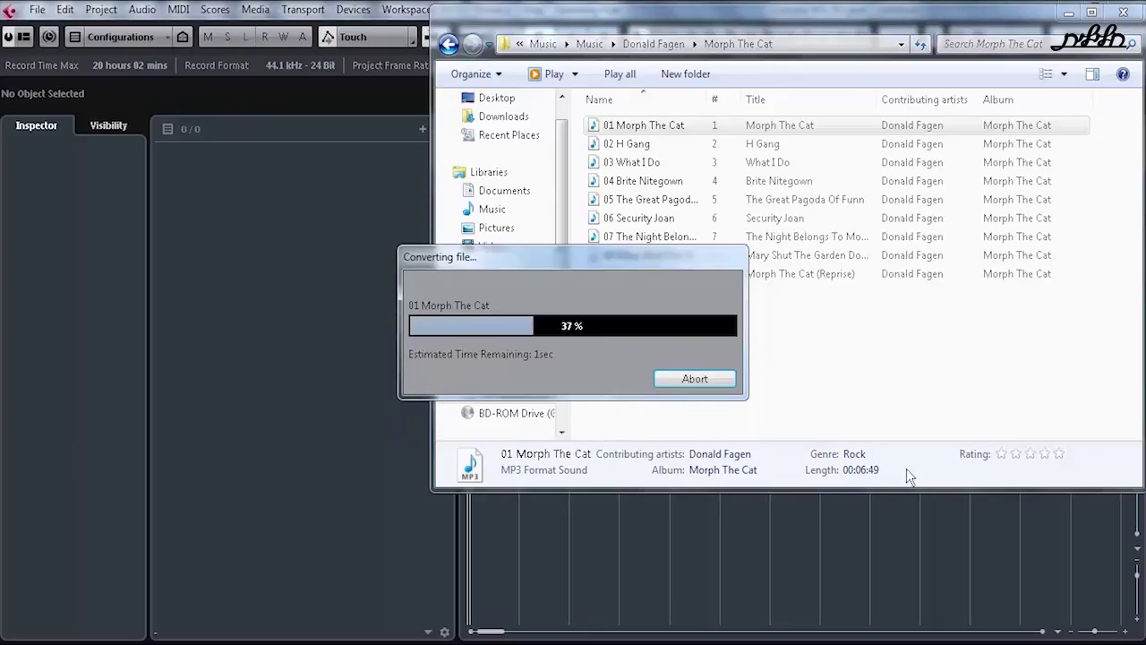
pyautogui.moveTo(770, 12); pyautogui.dragTo(571, 134)
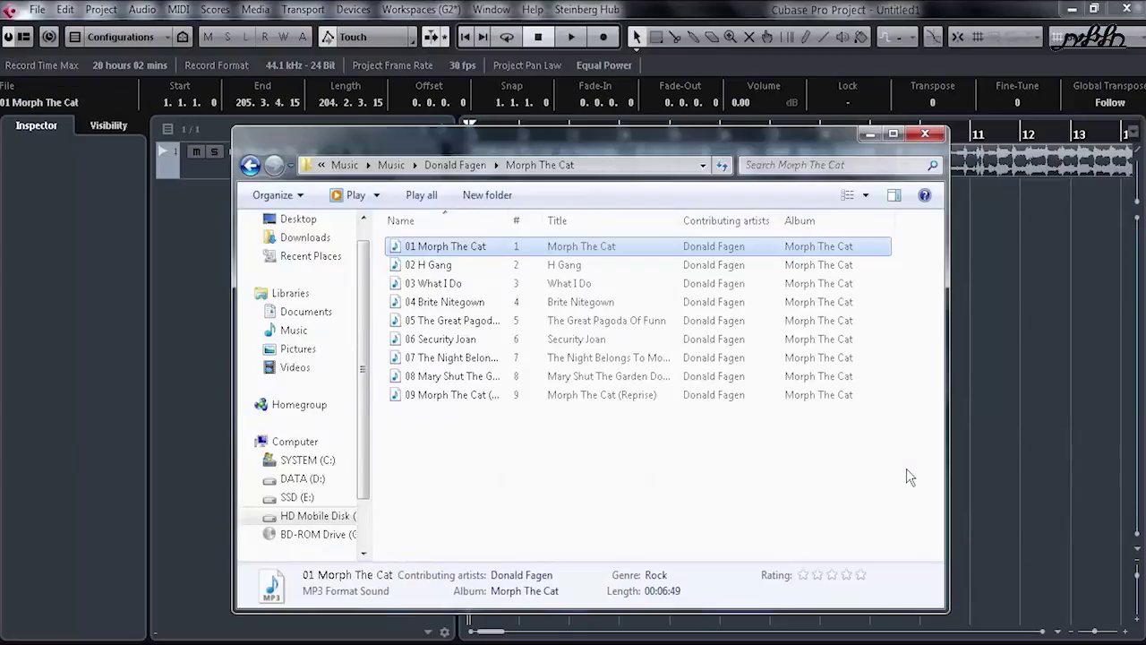
pyautogui.click(910, 476)
pyautogui.press('space')
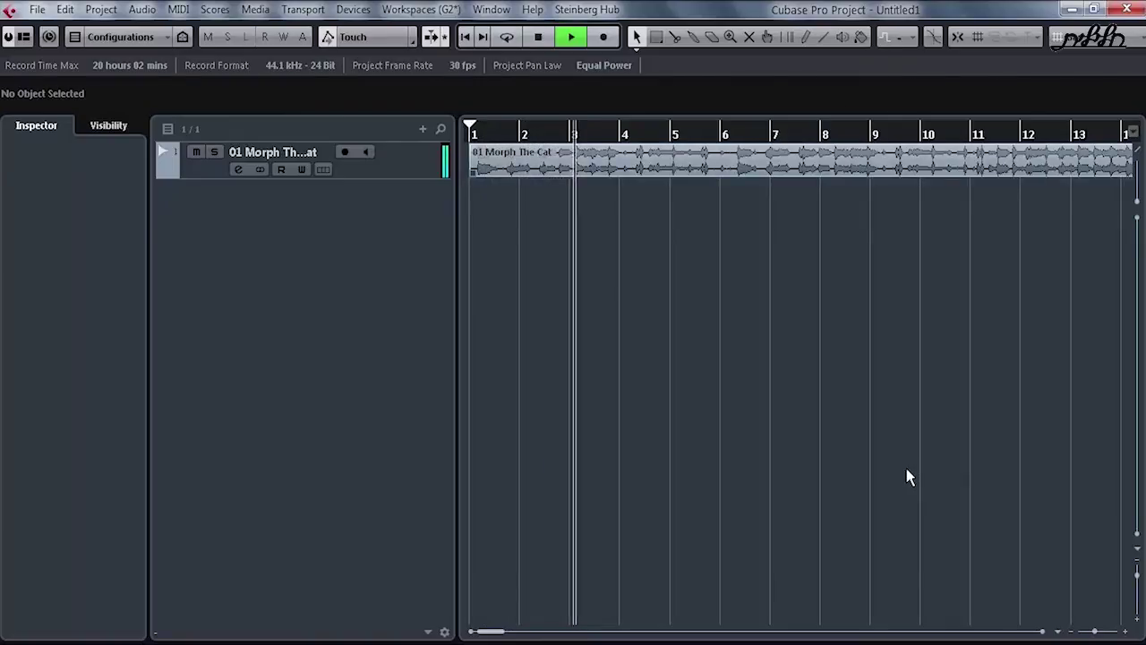
# Open Tempo Detection for the 01 Morph The Cat event, analyze its tempo, and stop playback at the song's beginning
pyautogui.hotkey('ctrl', 'a')
pyautogui.hotkey('alt', 'p')
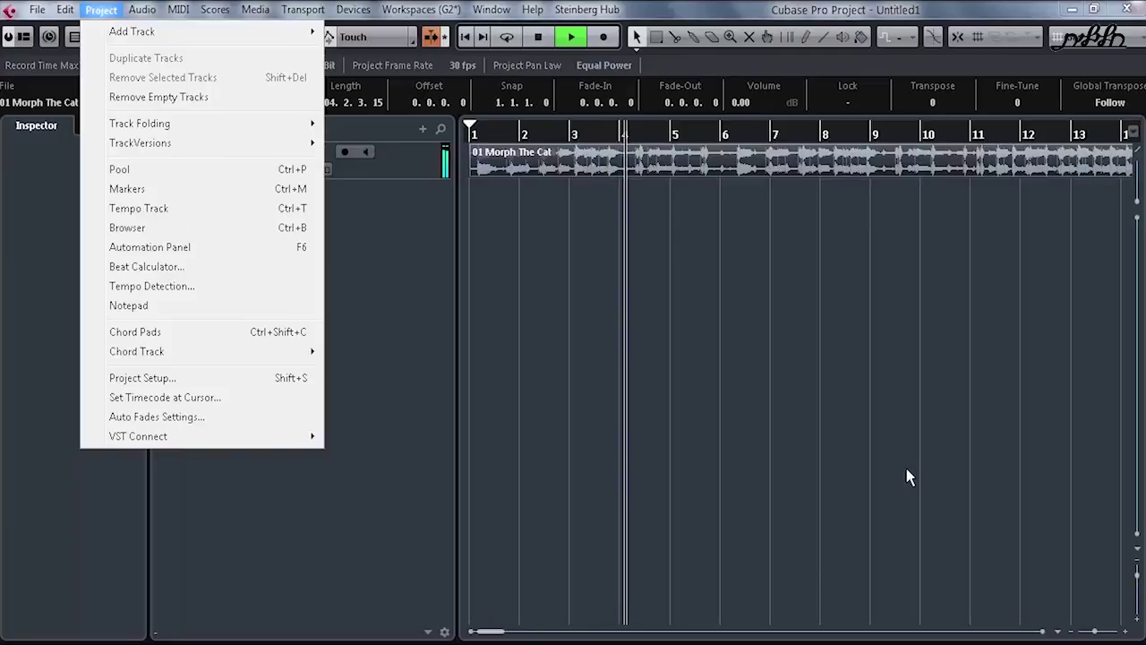
pyautogui.press('Return')
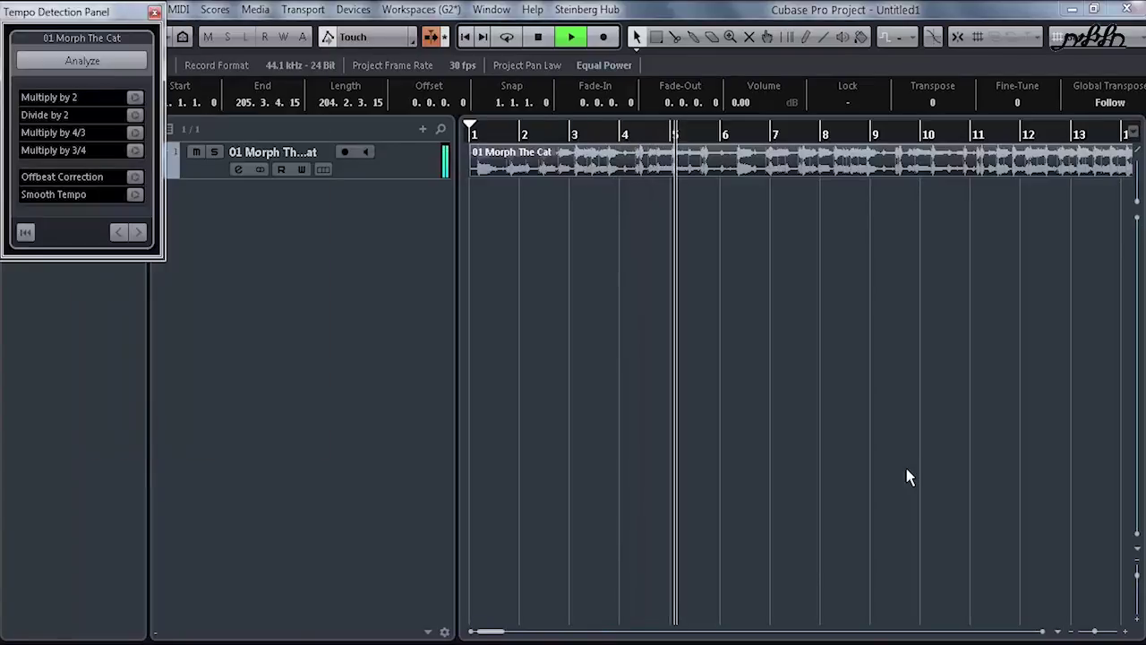
pyautogui.press('Return')
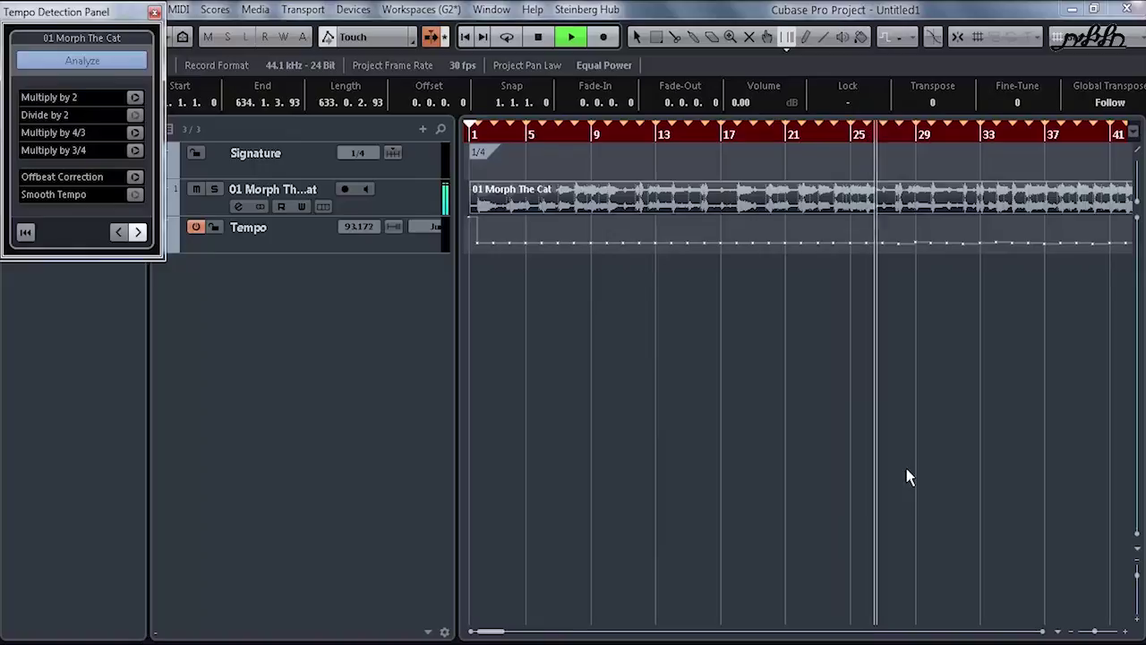
pyautogui.press('space')
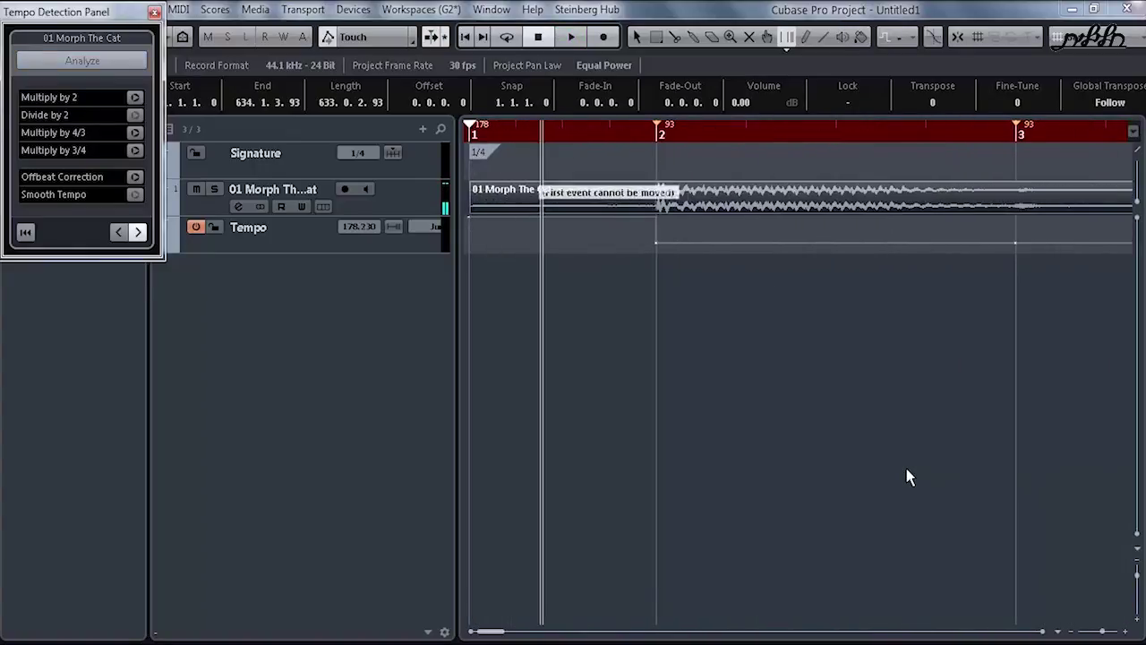
# End the tempo detection session by switching to the Draw tool, and insert a 4/4 time signature at bar 2 before auditioning it
pyautogui.rightClick(656, 186)
pyautogui.click(812, 169)
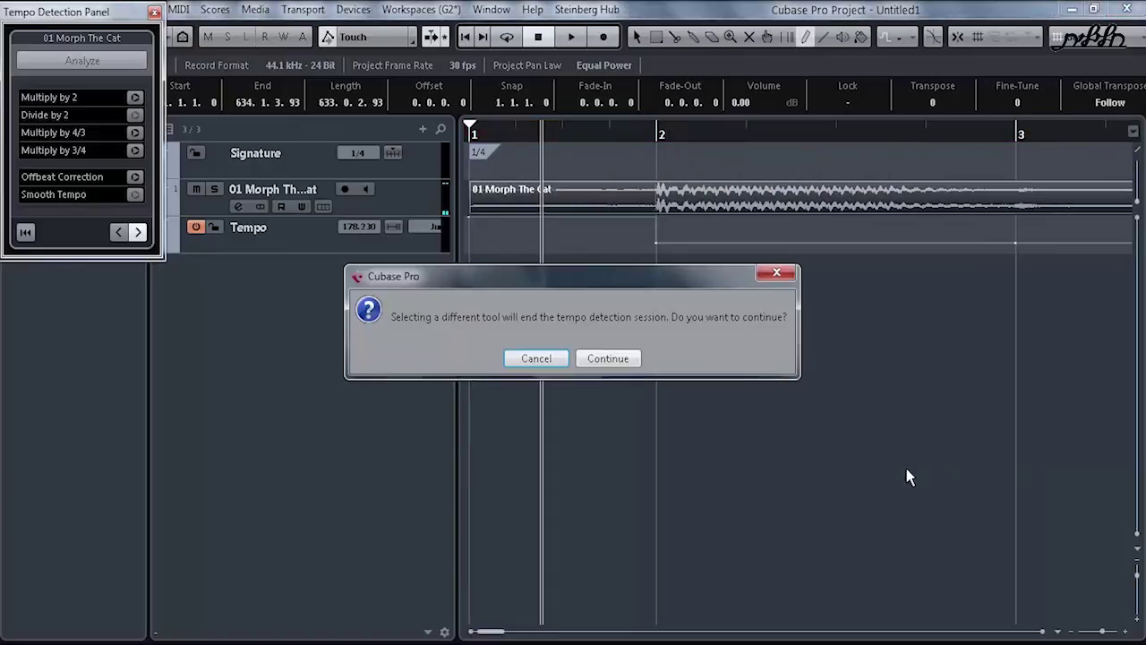
pyautogui.press('Tab')
pyautogui.press('Return')
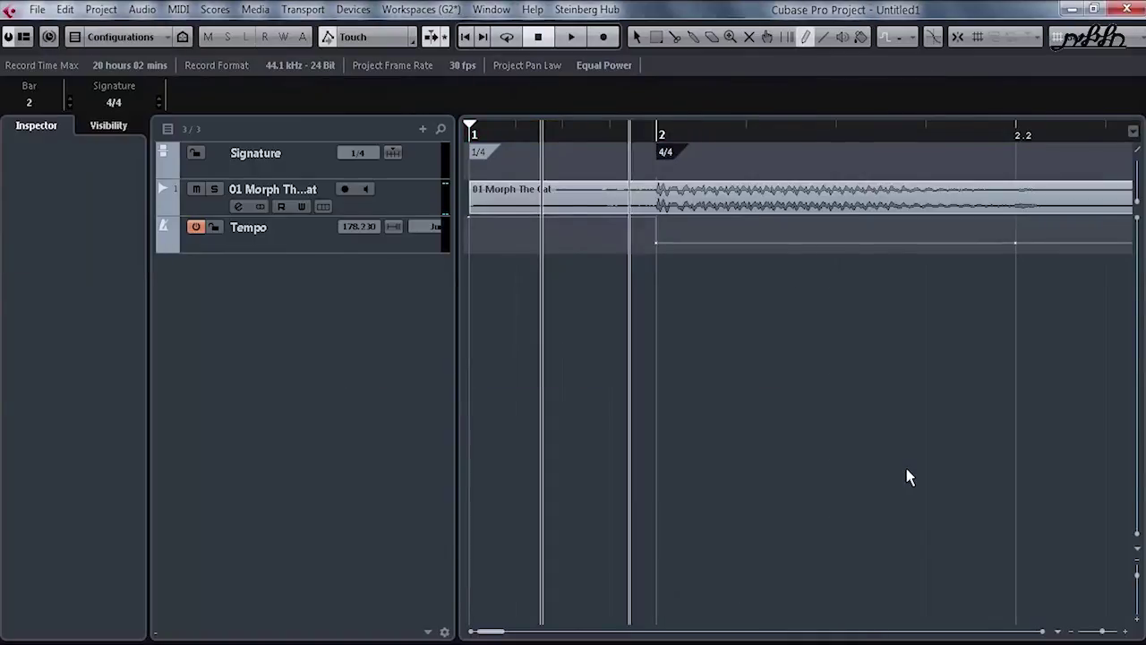
pyautogui.press('space')
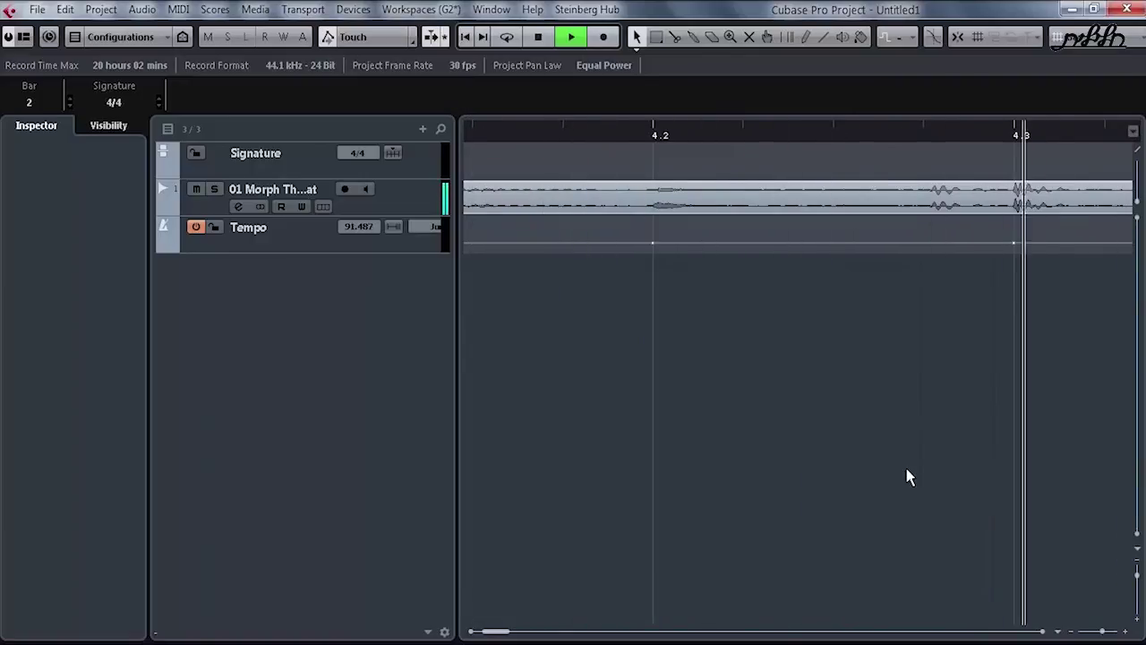
# Listen to the 01 Morph The Cat track against its detected tempo, skipping ahead to about bar 97, and stop playback
pyautogui.press('g')
pyautogui.press('g')
pyautogui.press('g')
pyautogui.press('g')
pyautogui.press('g')
pyautogui.press('g')
pyautogui.press('g')
pyautogui.press('g')
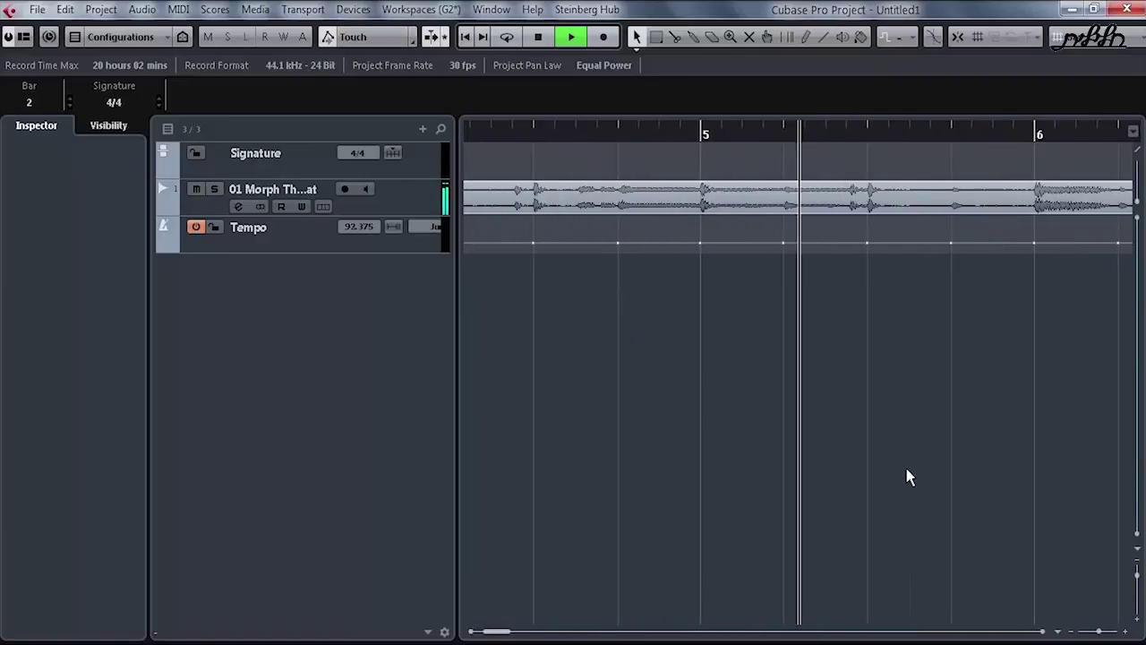
pyautogui.press('g')
pyautogui.press('g')
pyautogui.press('g')
pyautogui.press('g')
pyautogui.press('g')
pyautogui.press('g')
pyautogui.press('g')
pyautogui.press('g')
pyautogui.press('g')
pyautogui.press('g')
pyautogui.press('g')
pyautogui.press('g')
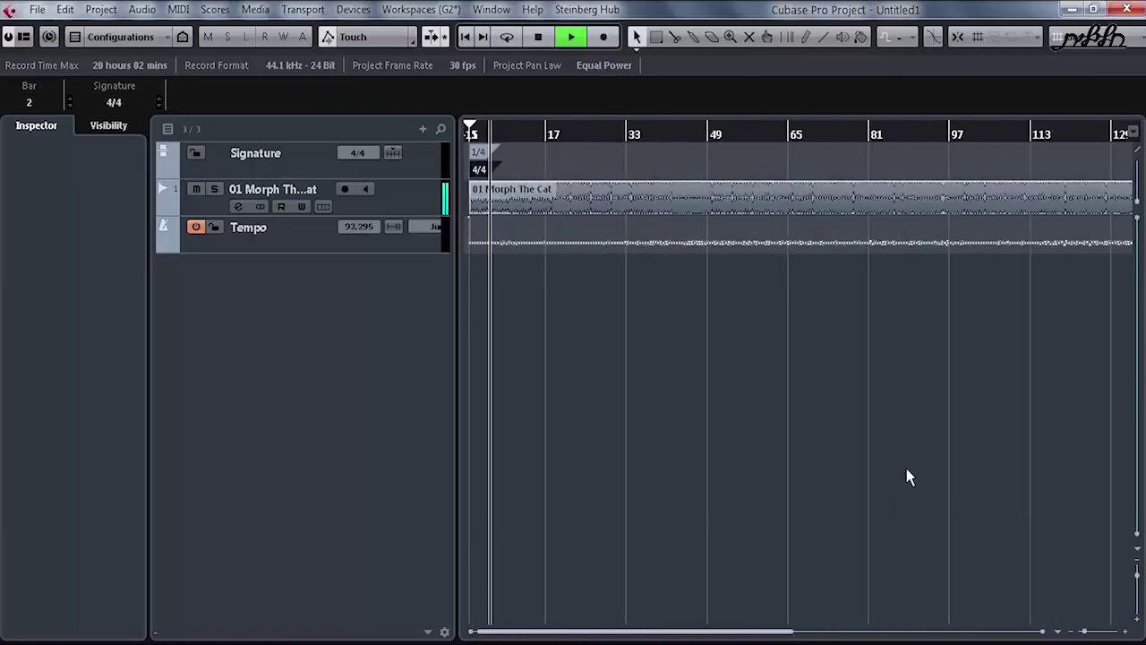
pyautogui.press('g')
pyautogui.press('KP_Add')
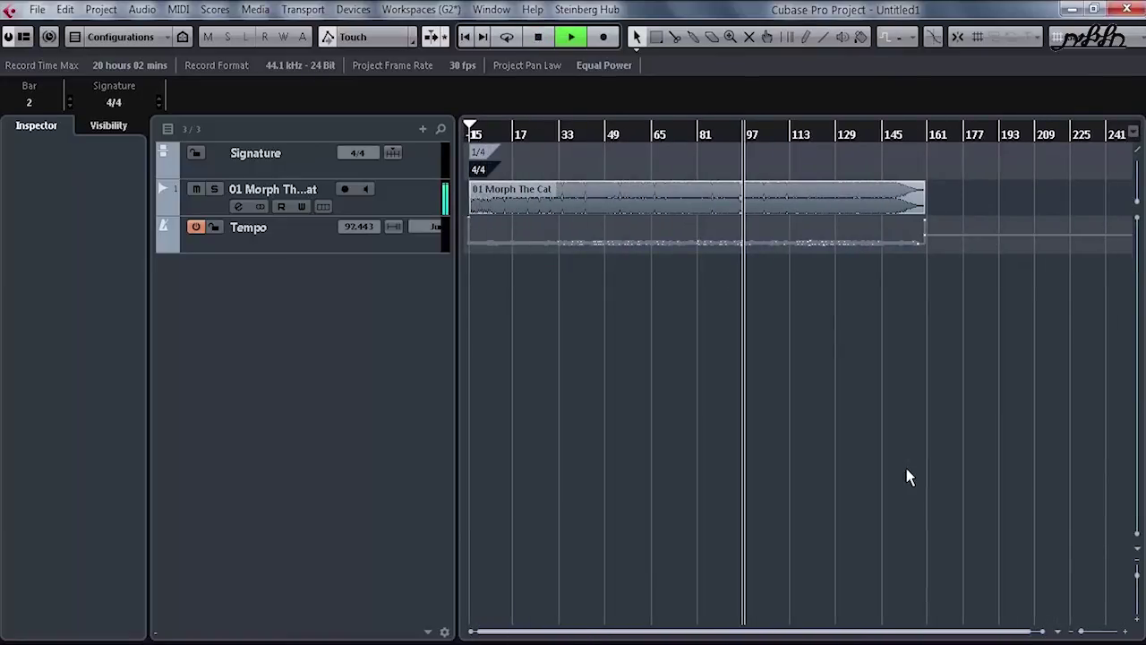
pyautogui.press('Down')
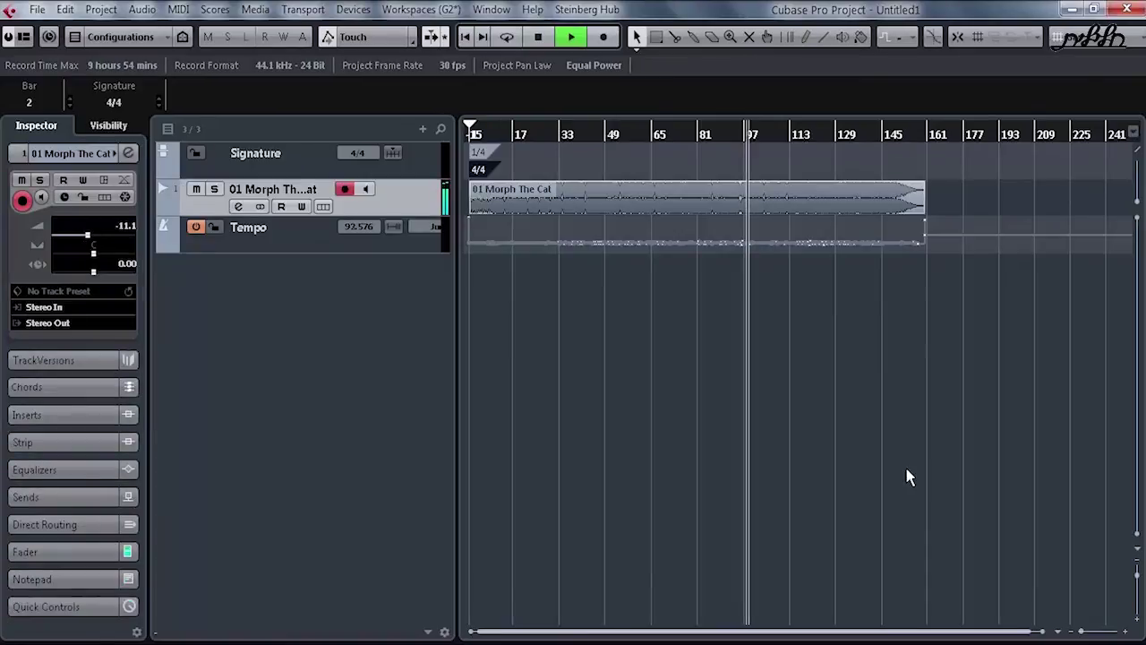
pyautogui.press('space')
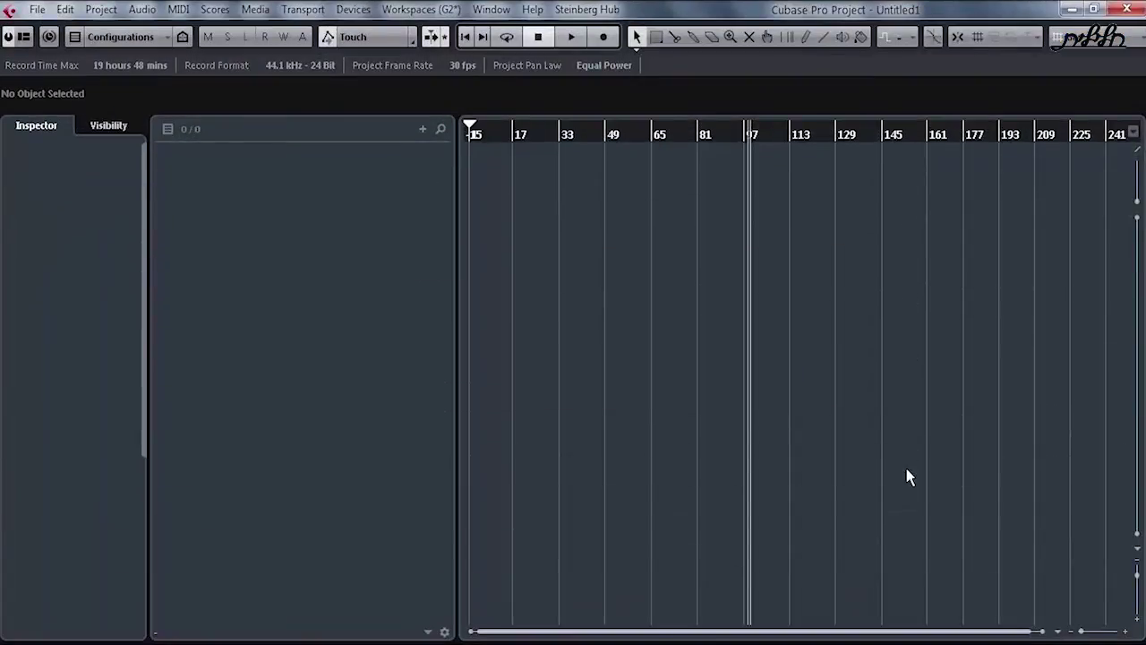
# Add one instrument track with HALion Sonic SE to the empty track list and close the instrument's window
pyautogui.rightClick(268, 230)
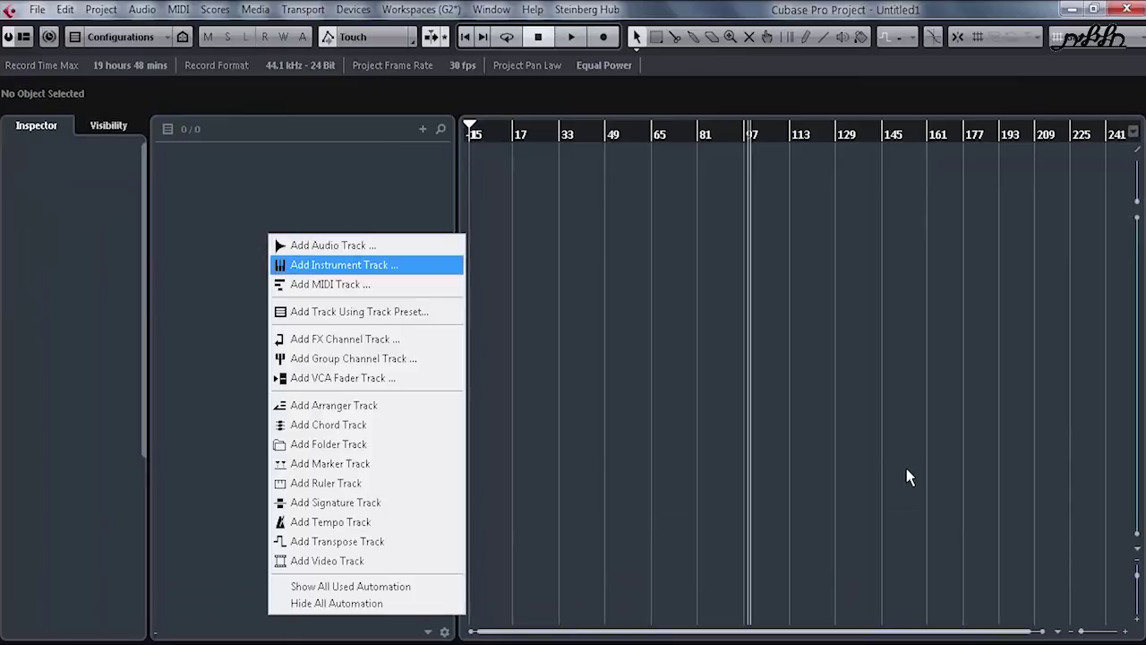
pyautogui.click(343, 265)
pyautogui.click(448, 187)
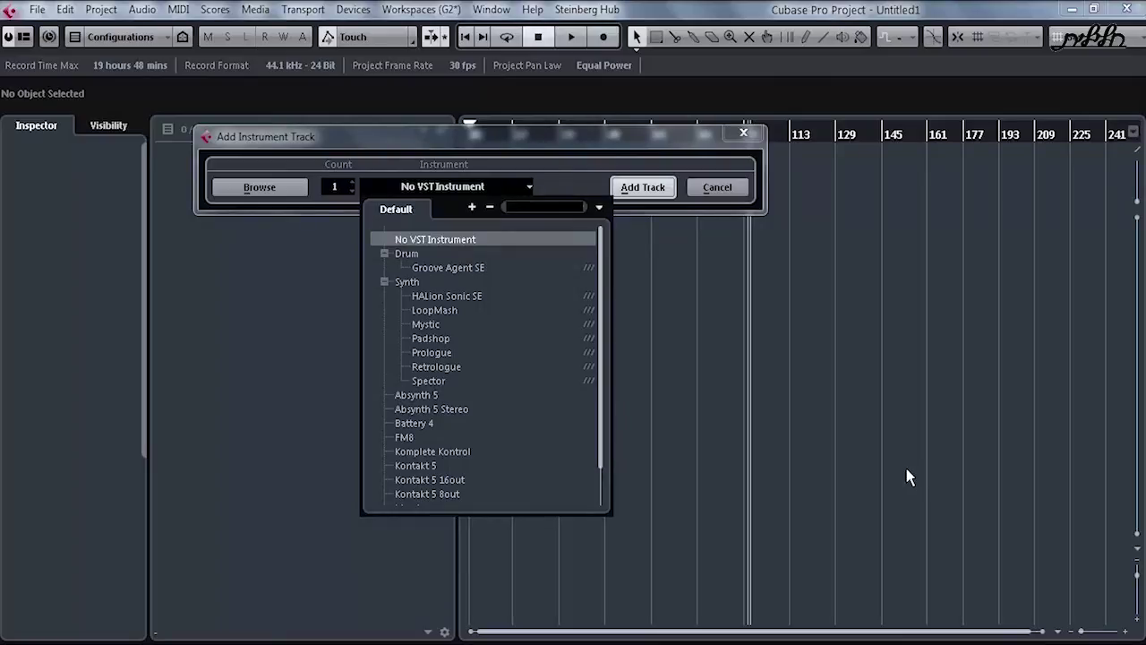
pyautogui.click(447, 296)
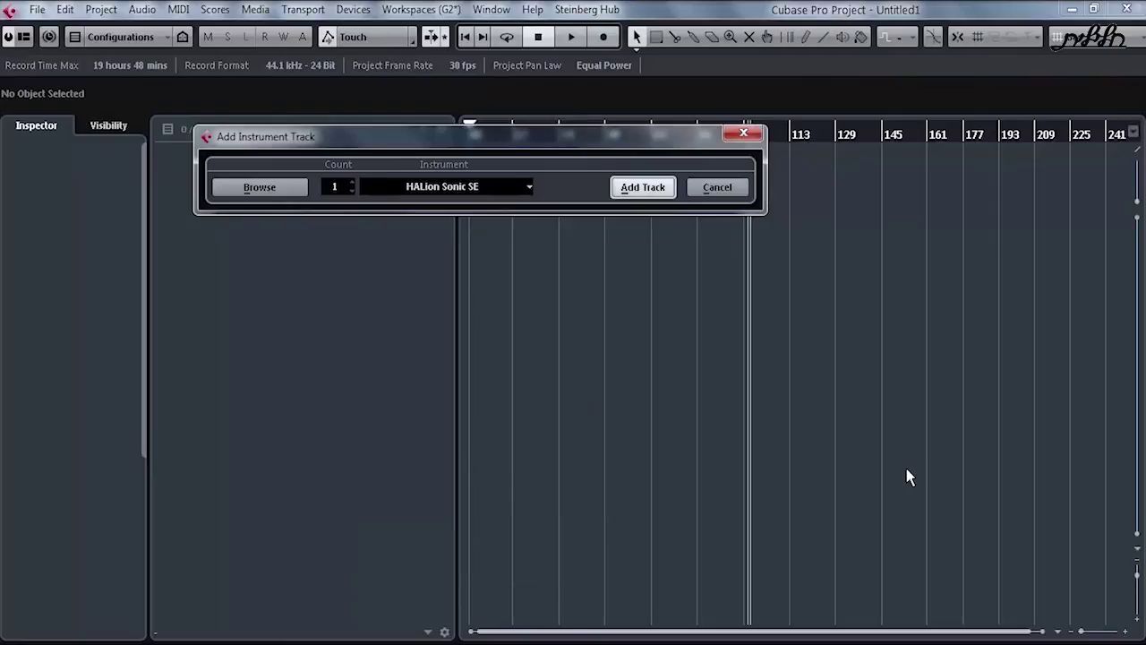
pyautogui.click(643, 186)
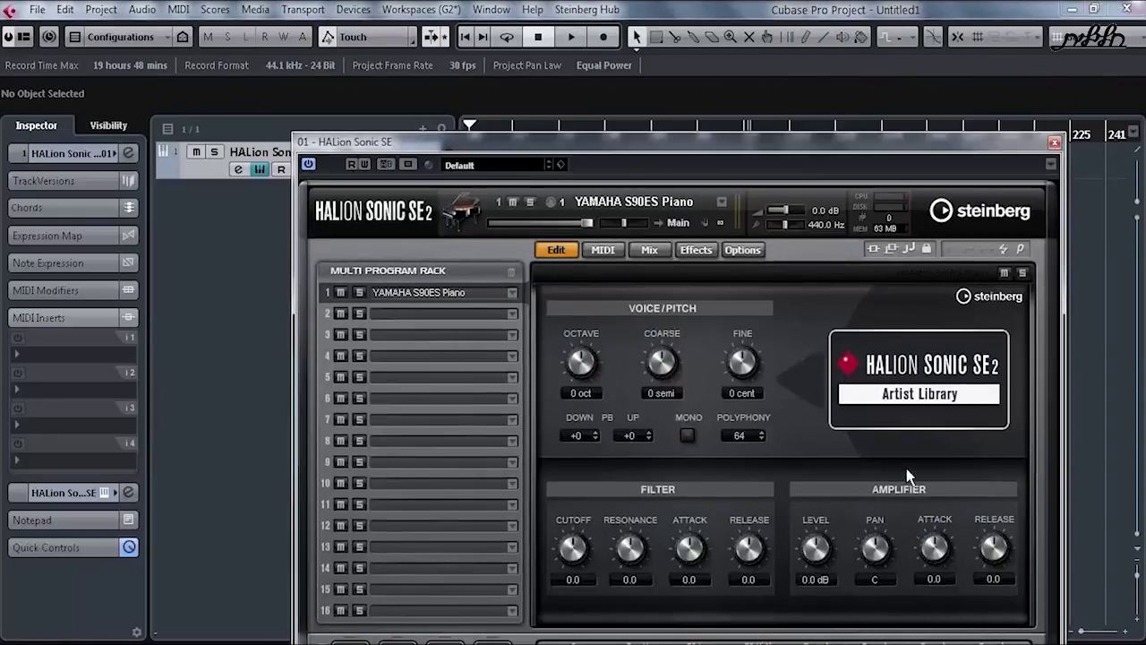
pyautogui.press('Escape')
# Return to the project start, delete all tempo events in the Tempo Track Editor, and close it
pyautogui.press('.')
pyautogui.press('h')
pyautogui.press('h')
pyautogui.press('h')
pyautogui.press('h')
pyautogui.press('h')
pyautogui.press('h')
pyautogui.press('h')
pyautogui.press('g')
pyautogui.press('g')
pyautogui.press('g')
pyautogui.press('g')
pyautogui.press('g')
pyautogui.press('h')
pyautogui.press('h')
pyautogui.press('h')
pyautogui.press('h')
pyautogui.press('h')
pyautogui.press('h')
pyautogui.press('h')
pyautogui.press('h')
pyautogui.press('h')
pyautogui.press('h')
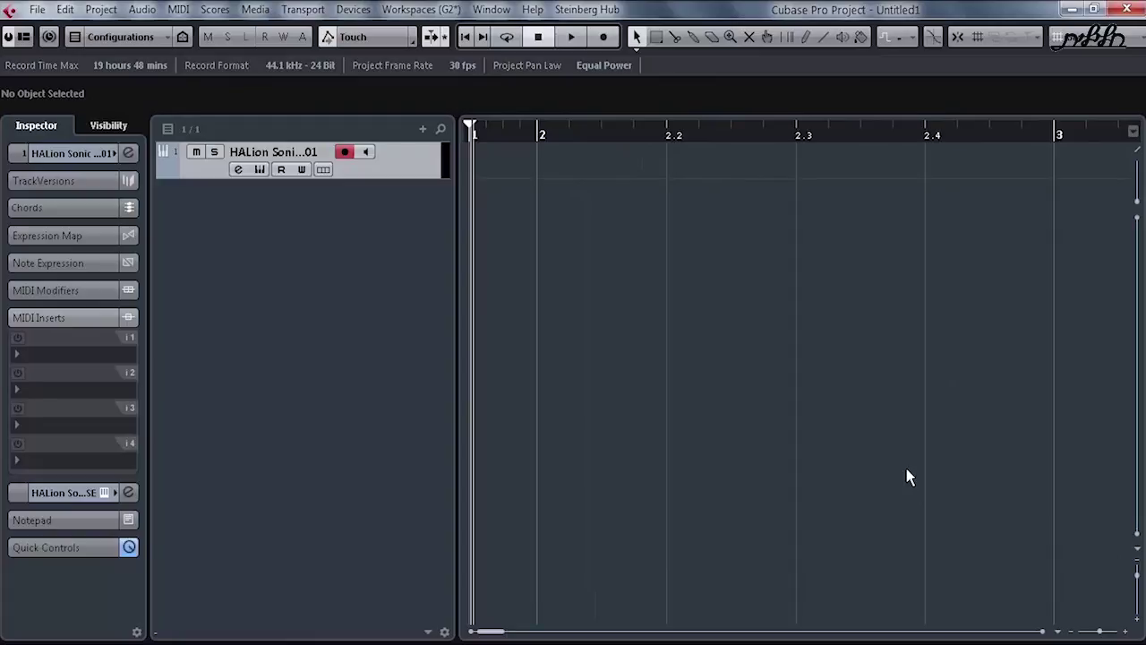
pyautogui.hotkey('ctrl', 't')
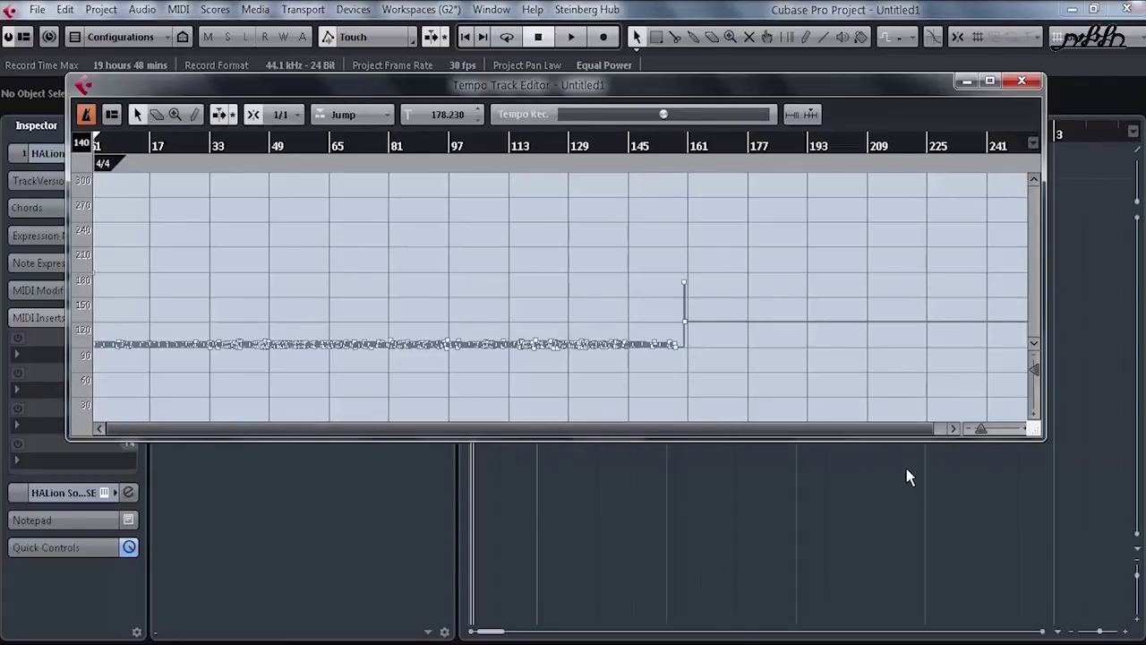
pyautogui.hotkey('ctrl', 'a')
pyautogui.press('Delete')
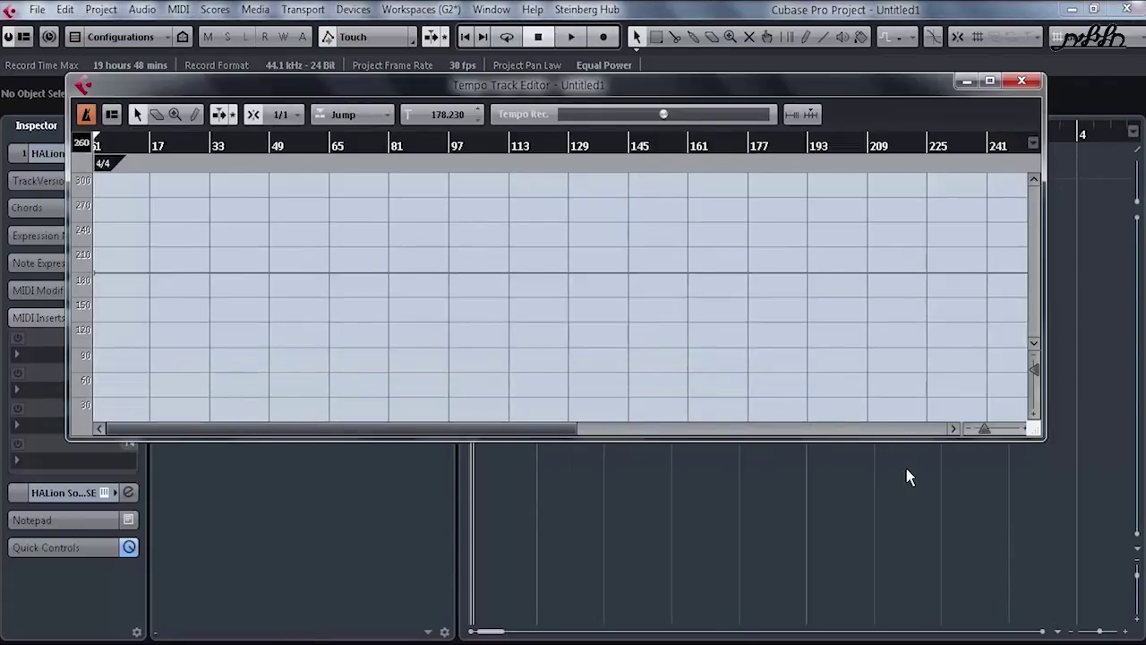
pyautogui.hotkey('ctrl', 't')
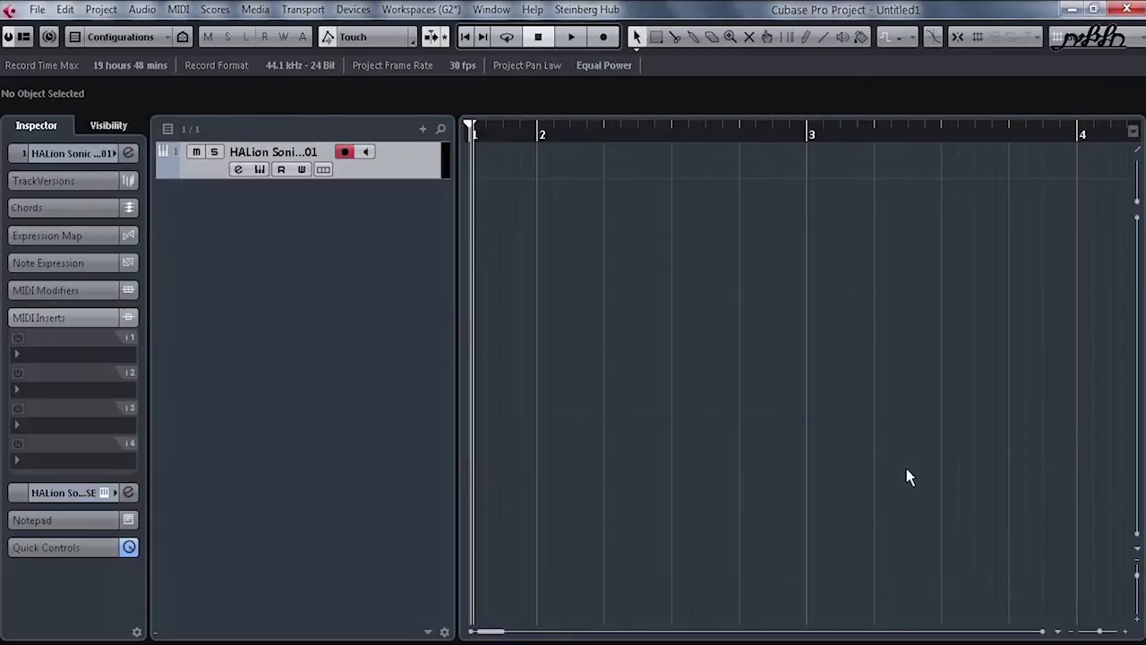
# Show the Transport panel and set the project's time signature to 4/4
pyautogui.press('F2')
pyautogui.hotkey('shift', 'c')
pyautogui.write('4/4')
pyautogui.press('Return')
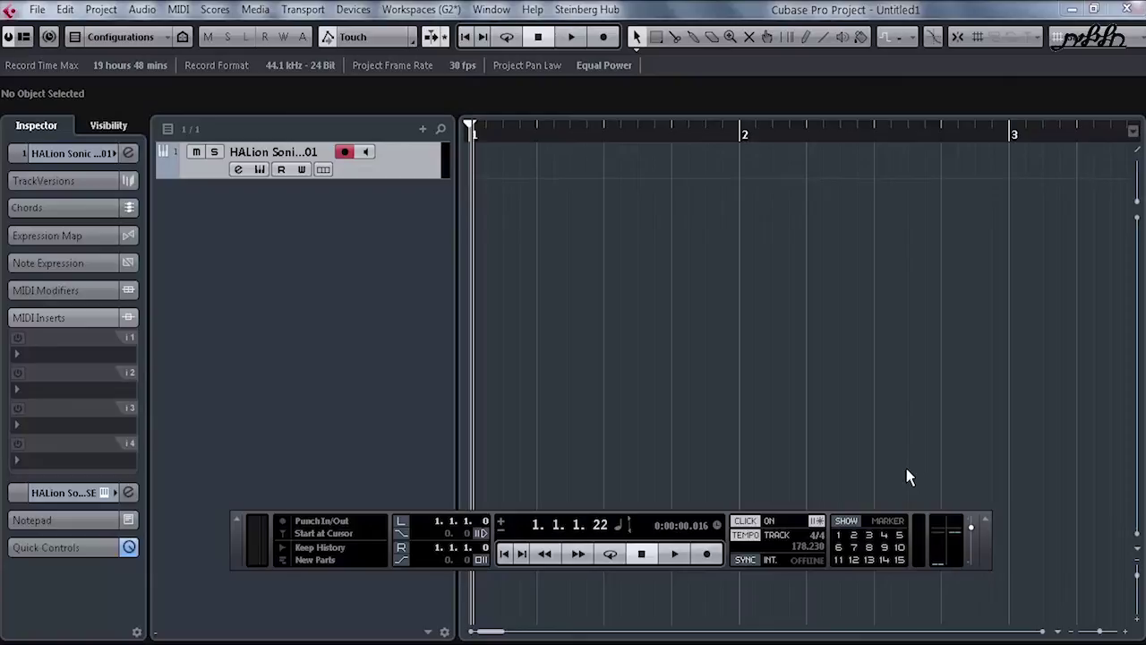
# Rename the HALion Sonic track Piano and record a short piano phrase on it
pyautogui.hotkey('shift', 'Return')
pyautogui.write('Piano')
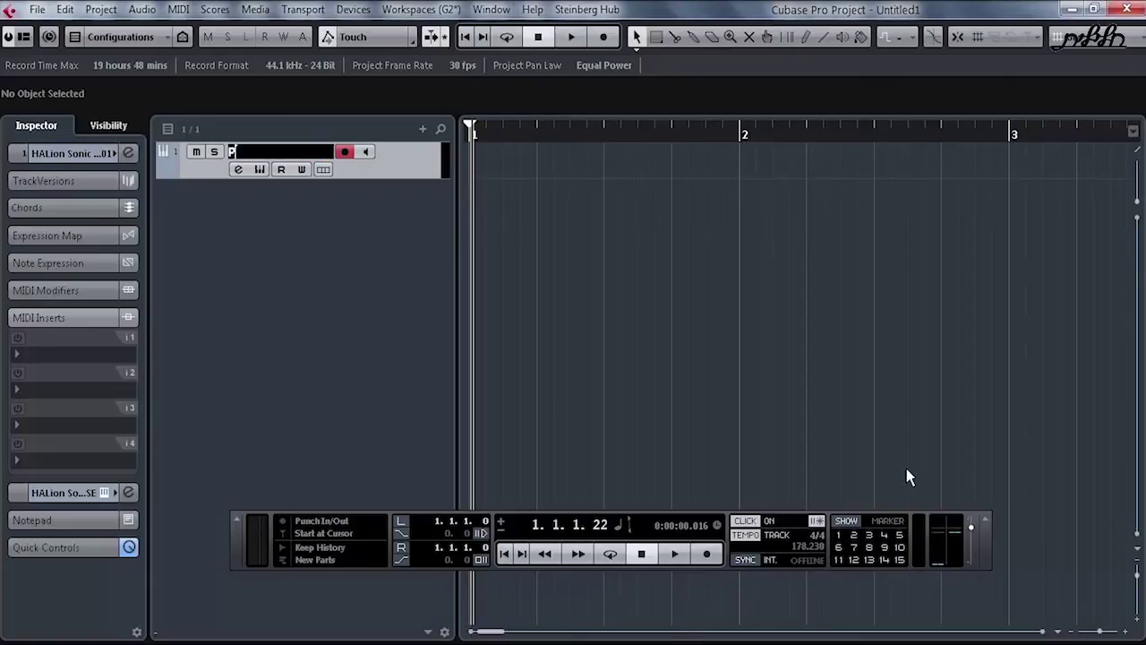
pyautogui.press('Return')
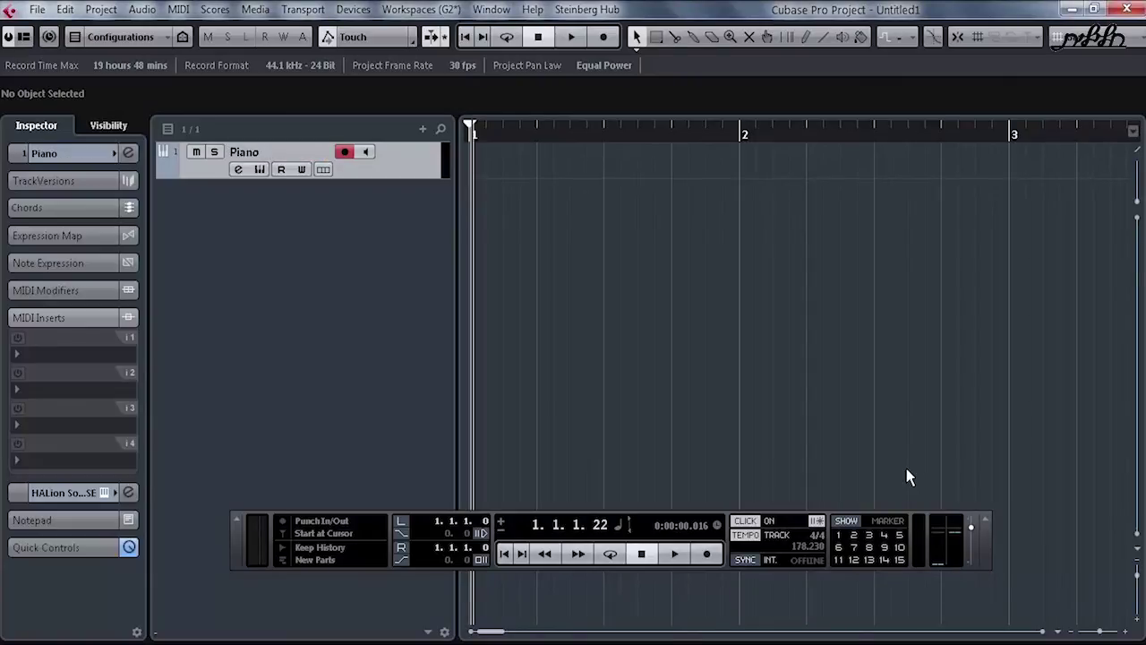
pyautogui.press('KP_Multiply')
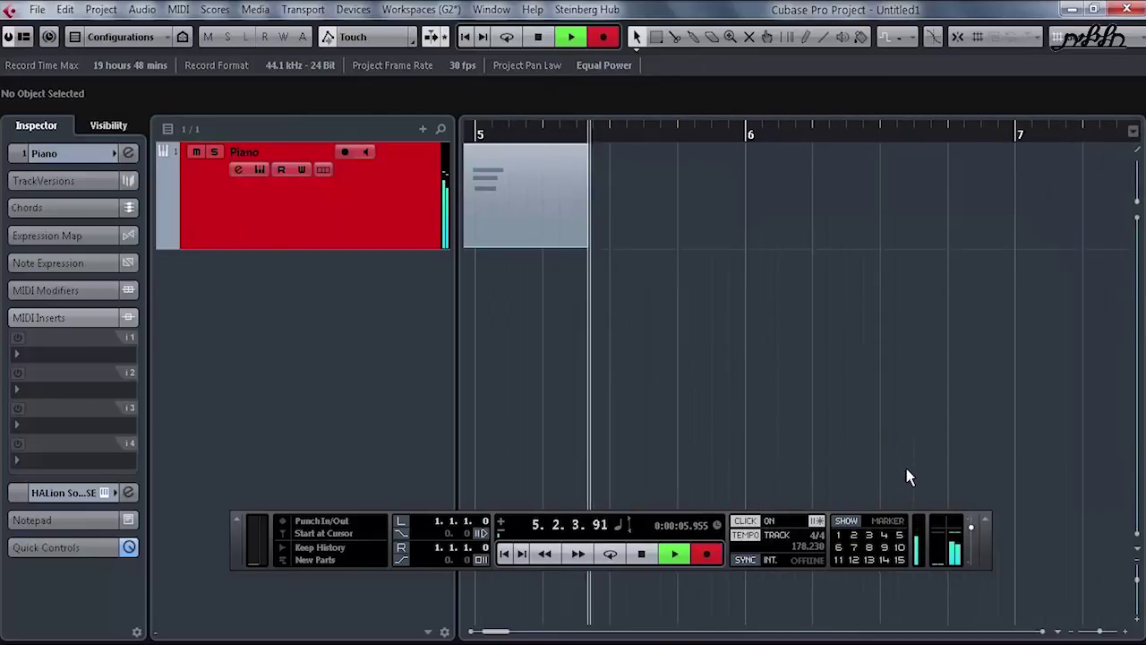
pyautogui.press('space')
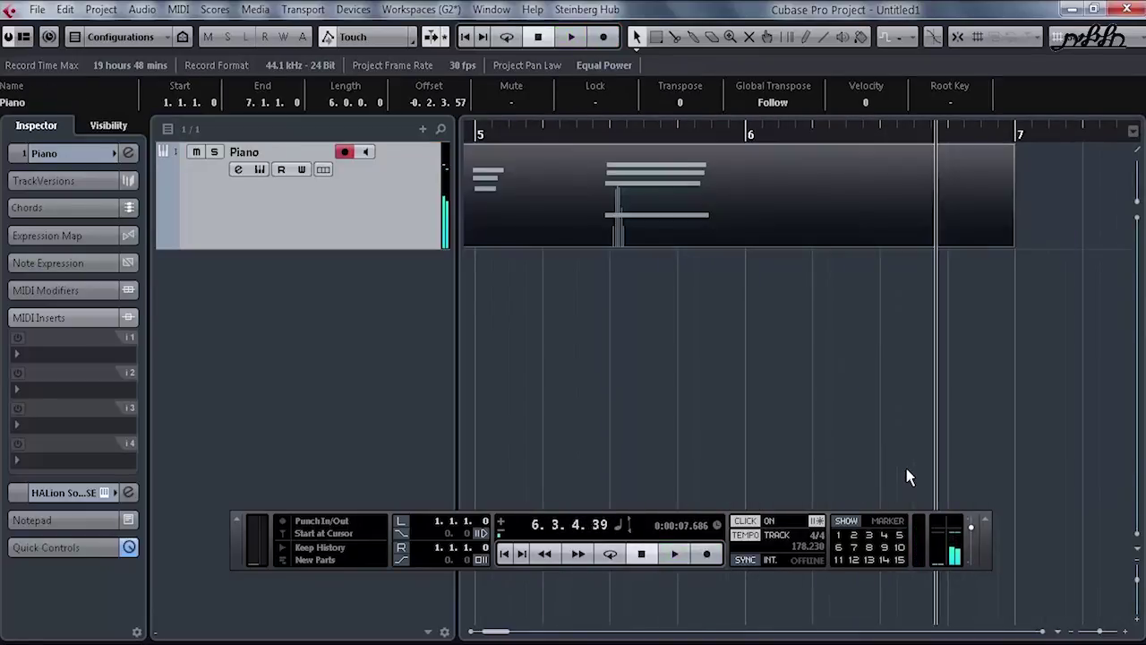
# Trim the start of the recorded Piano part to about bar 2 and set the locators around the part
pyautogui.press('g')
pyautogui.press('g')
pyautogui.press('g')
pyautogui.press('g')
pyautogui.press('g')
pyautogui.press('g')
pyautogui.press('g')
pyautogui.press('g')
pyautogui.press('g')
pyautogui.press('g')
pyautogui.press('g')
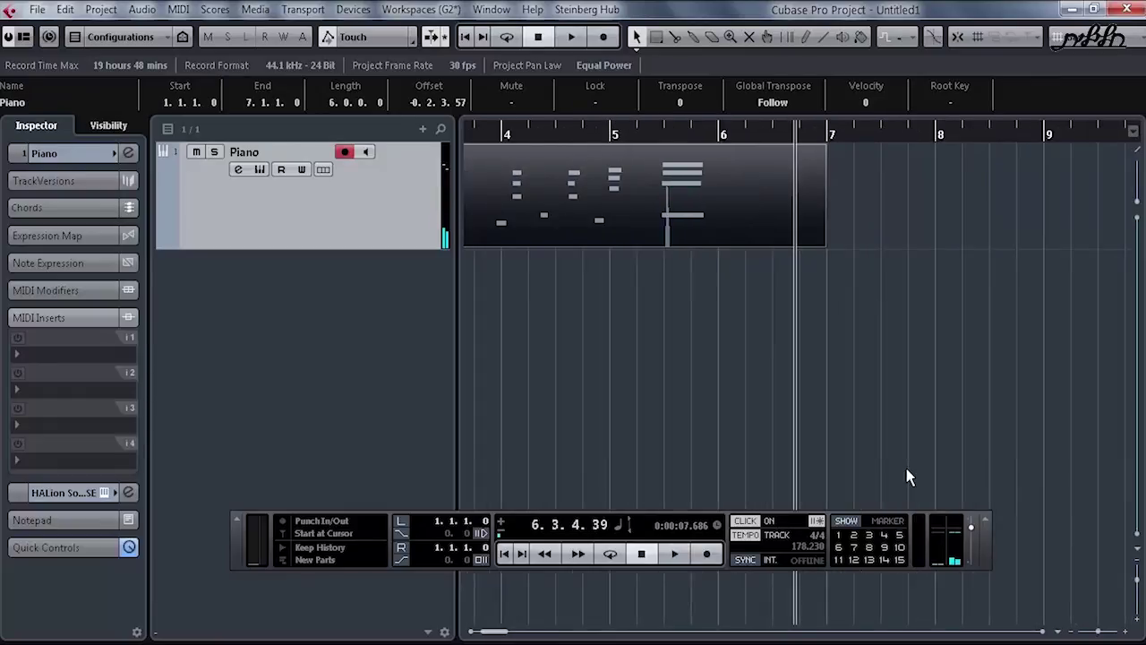
pyautogui.click(907, 470)
pyautogui.moveTo(471, 245); pyautogui.dragTo(510, 245)
pyautogui.press('p')
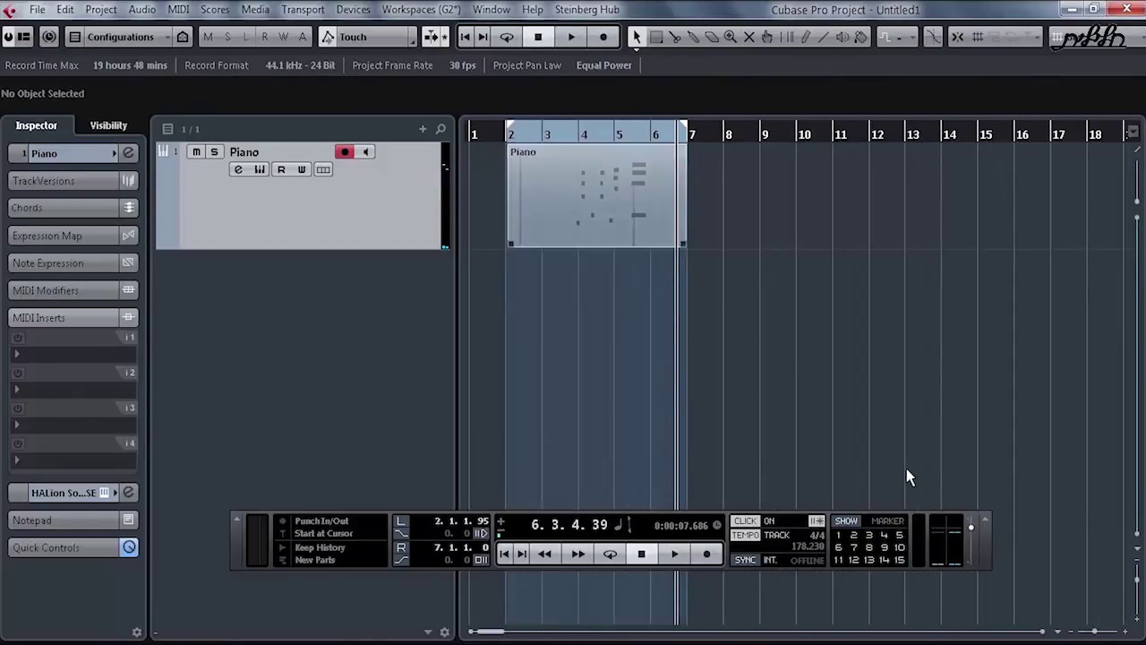
# Render the Piano part in place to a new audio track, then deselect all events
pyautogui.click(100, 10)
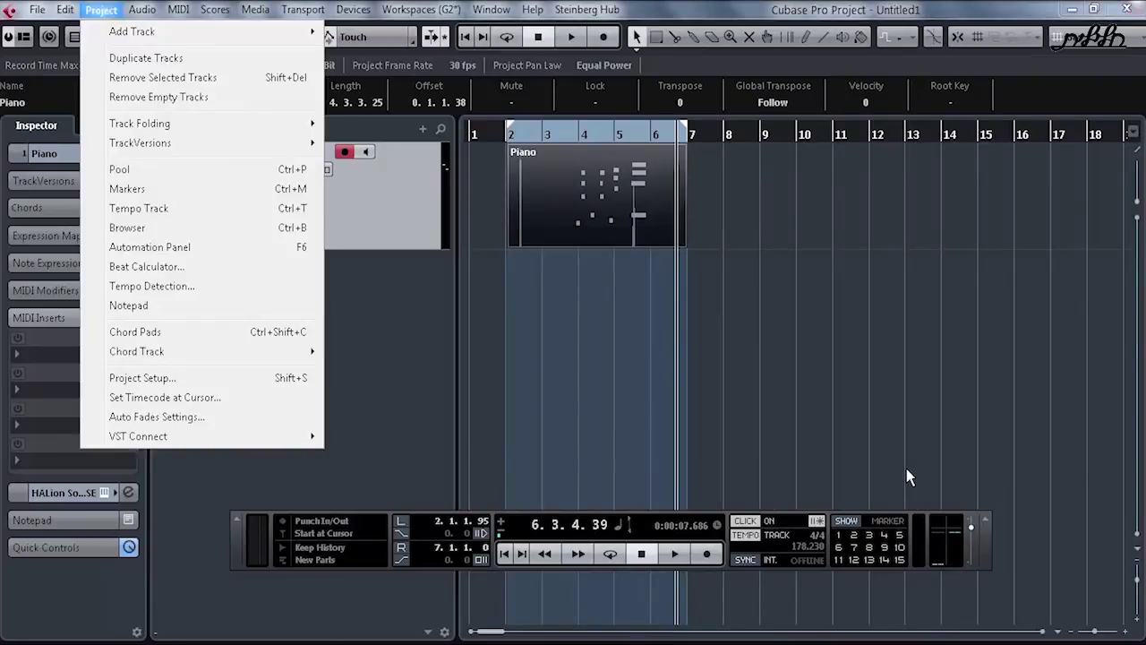
pyautogui.moveTo(65, 10)
pyautogui.moveTo(115, 194)
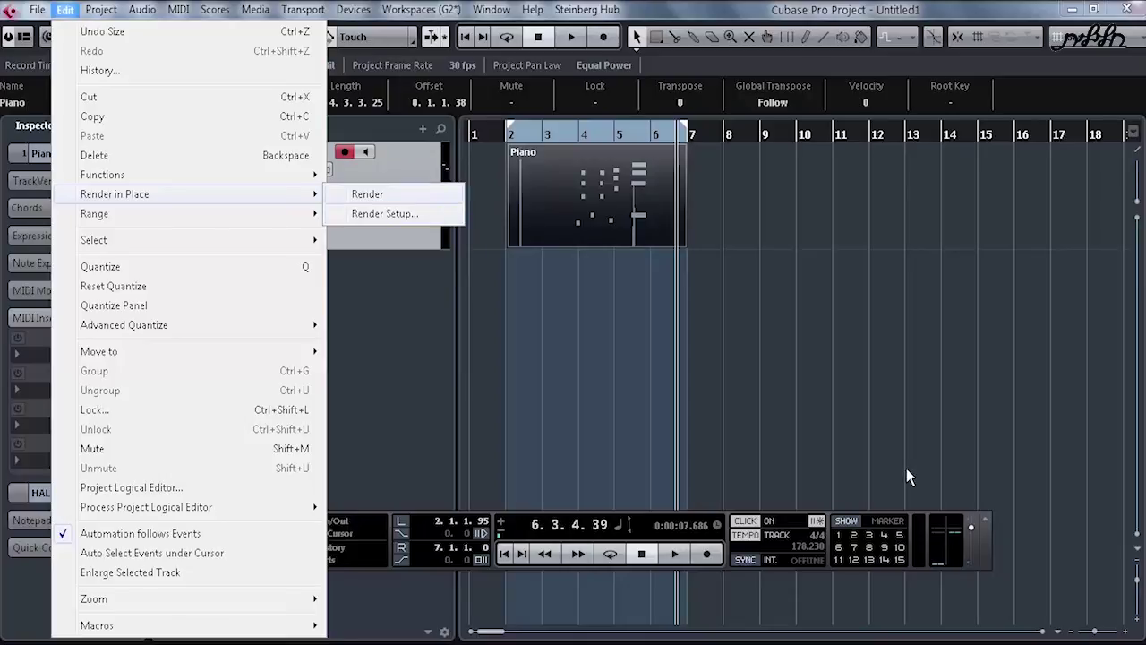
pyautogui.click(906, 469)
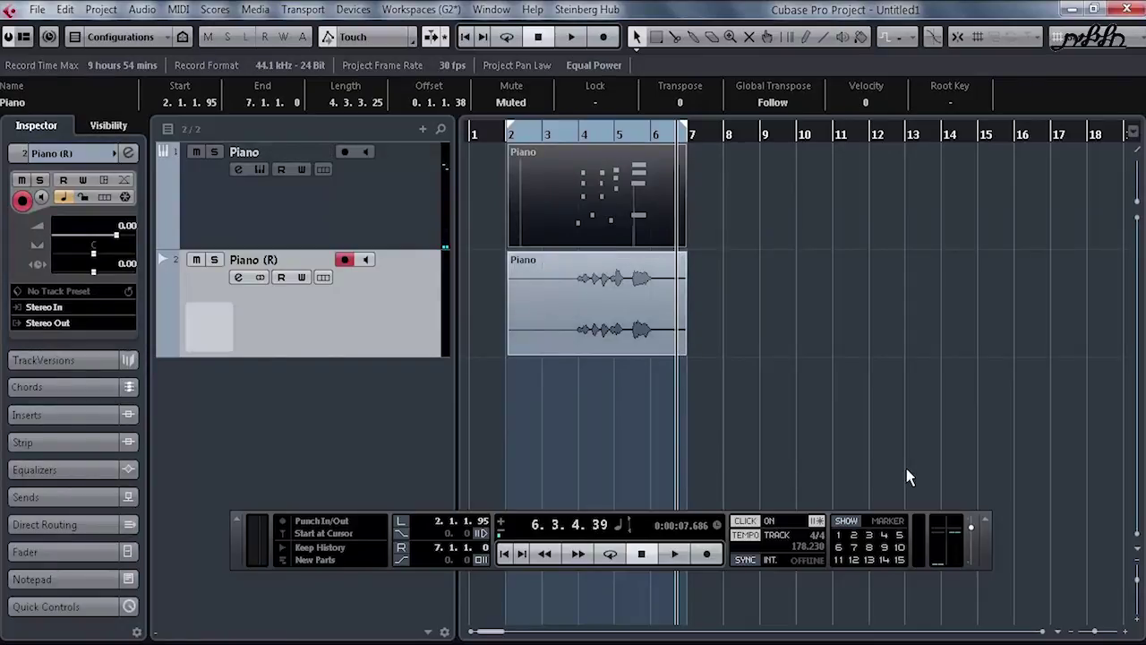
pyautogui.click(908, 477)
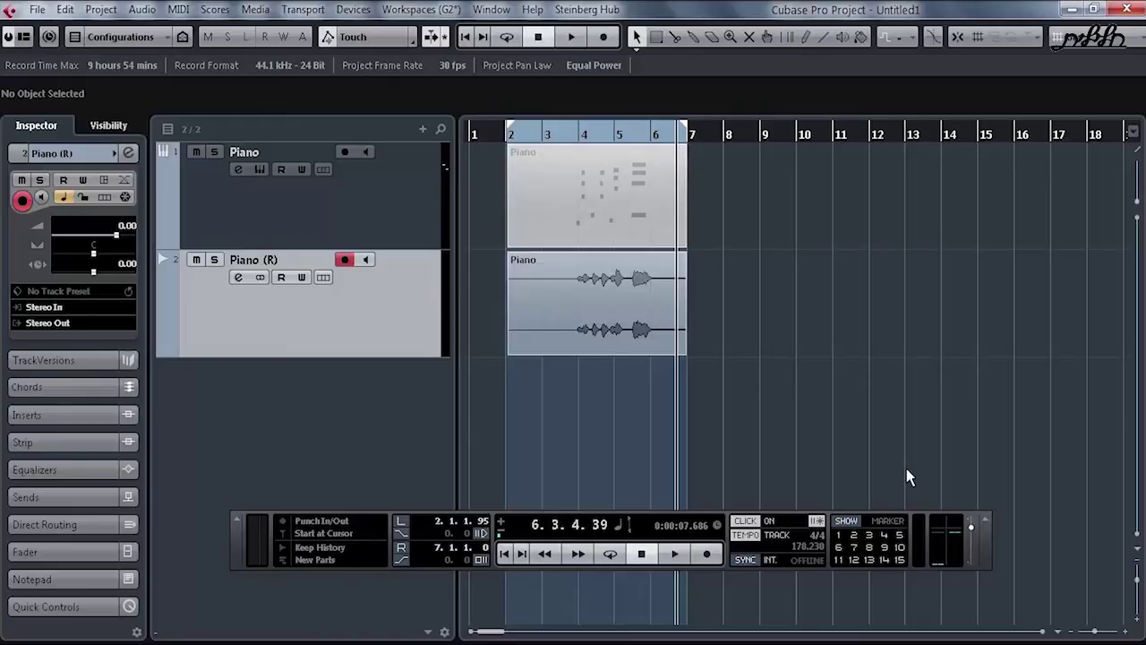
# Open Render in Place's Render Setup and go through the signal path options, ending on Complete Signal Path + Master FX
pyautogui.click(65, 10)
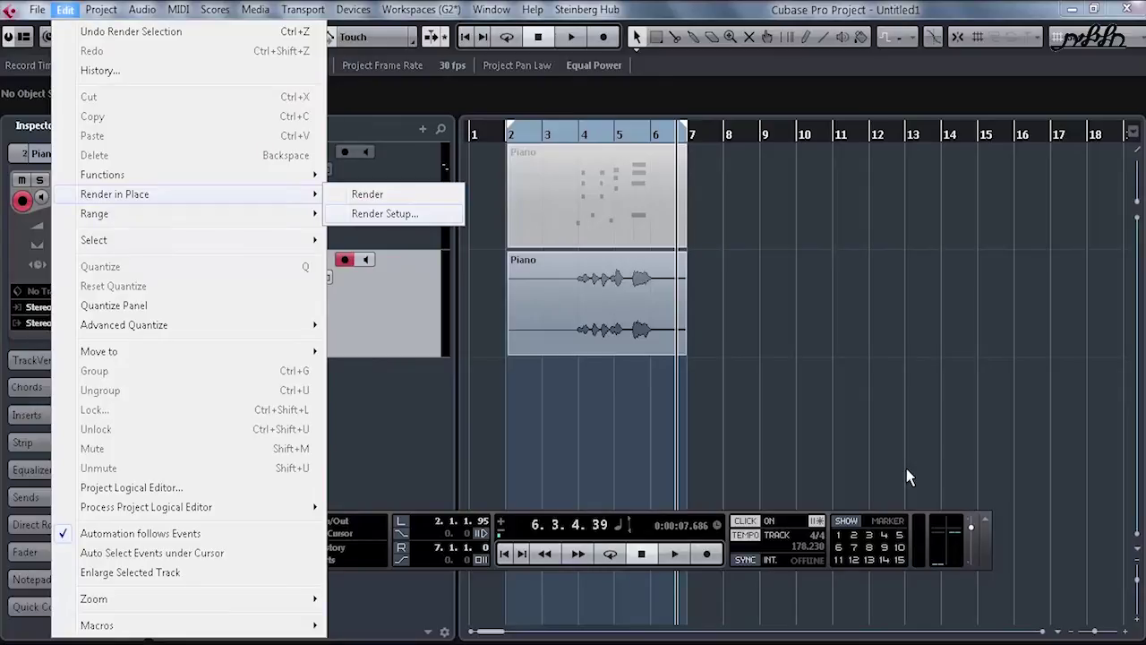
pyautogui.click(385, 213)
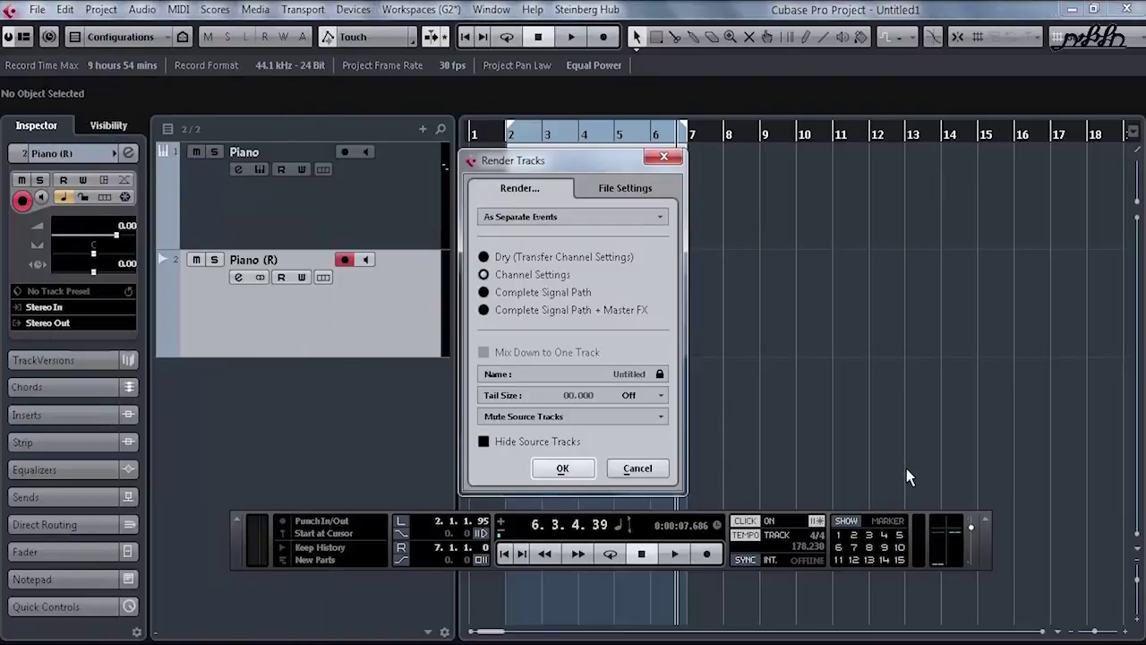
pyautogui.click(485, 292)
pyautogui.press('Up')
pyautogui.press('Down')
pyautogui.press('Down')
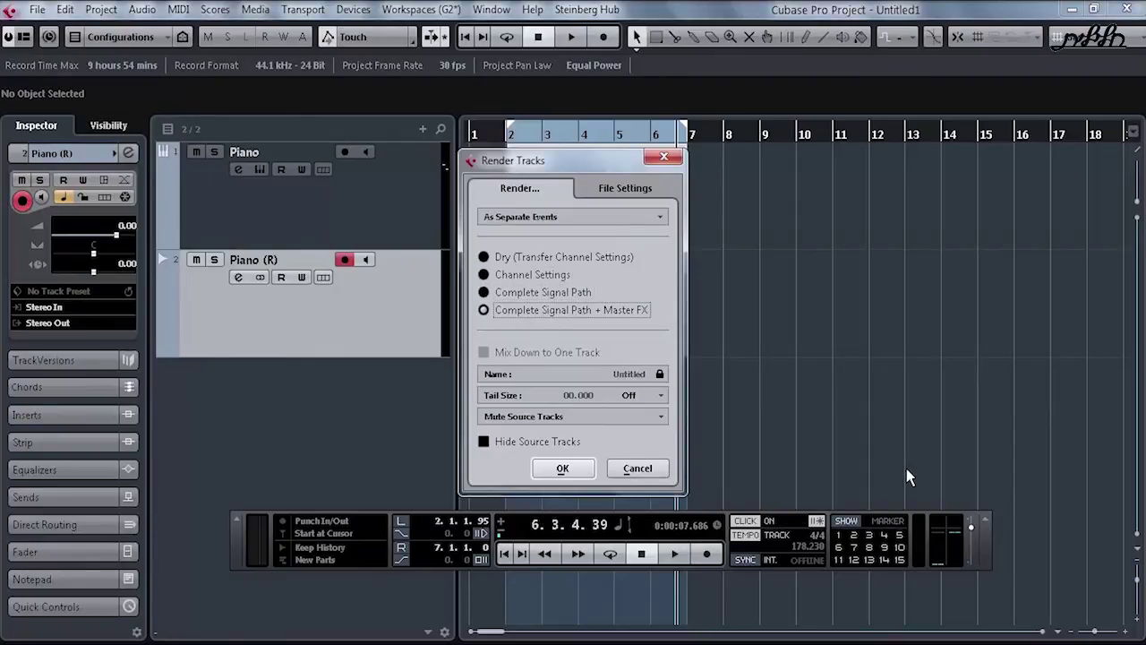
# Try the Seconds and Bars & Beats tail size units, view the render file settings, and close the render setup
pyautogui.click(642, 395)
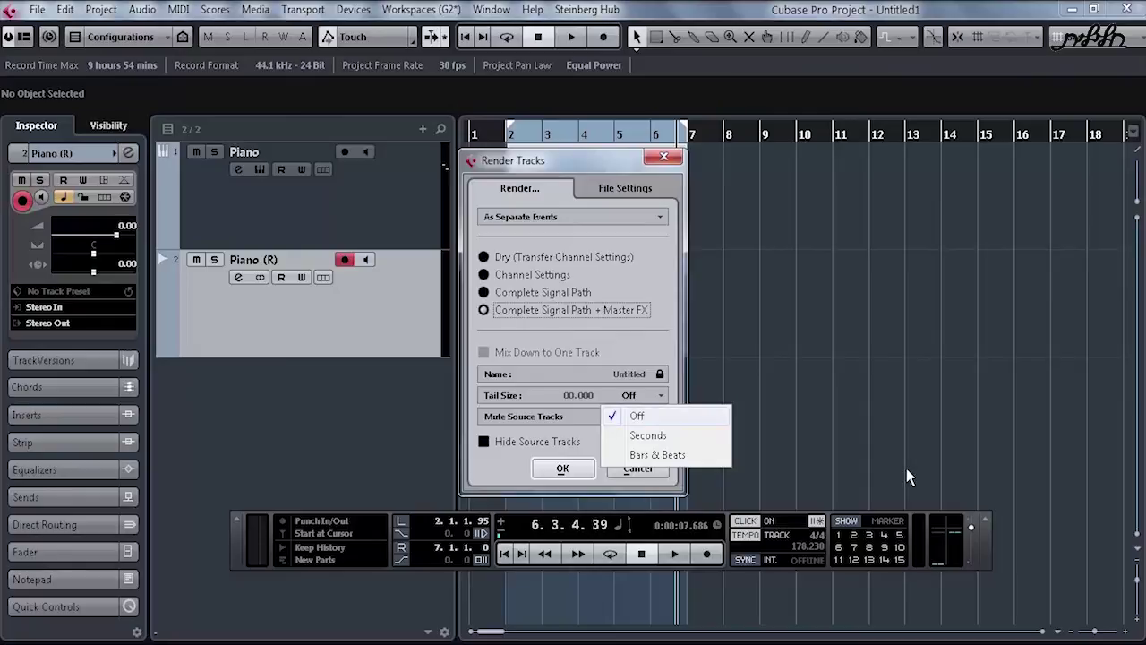
pyautogui.click(703, 436)
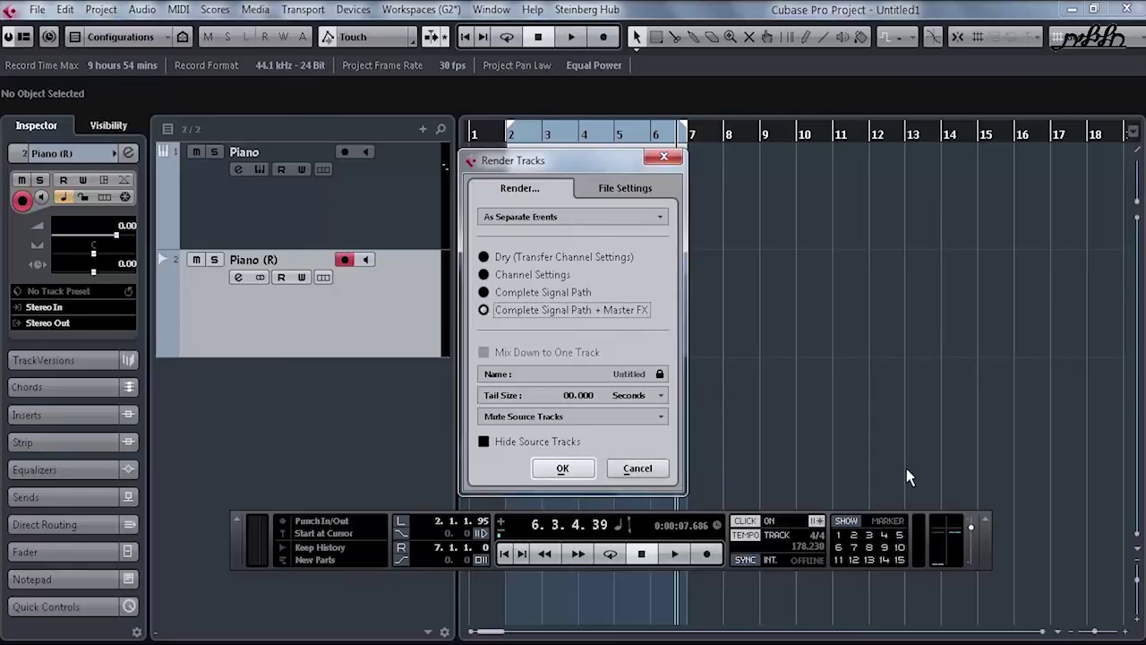
pyautogui.click(641, 395)
pyautogui.click(661, 455)
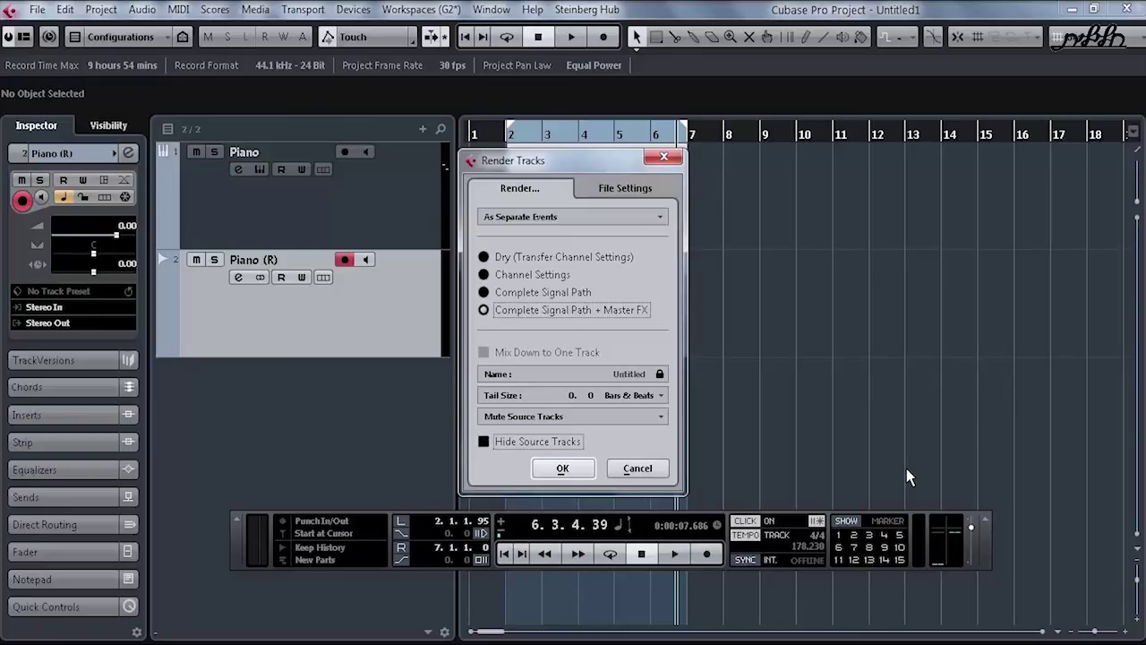
pyautogui.click(625, 188)
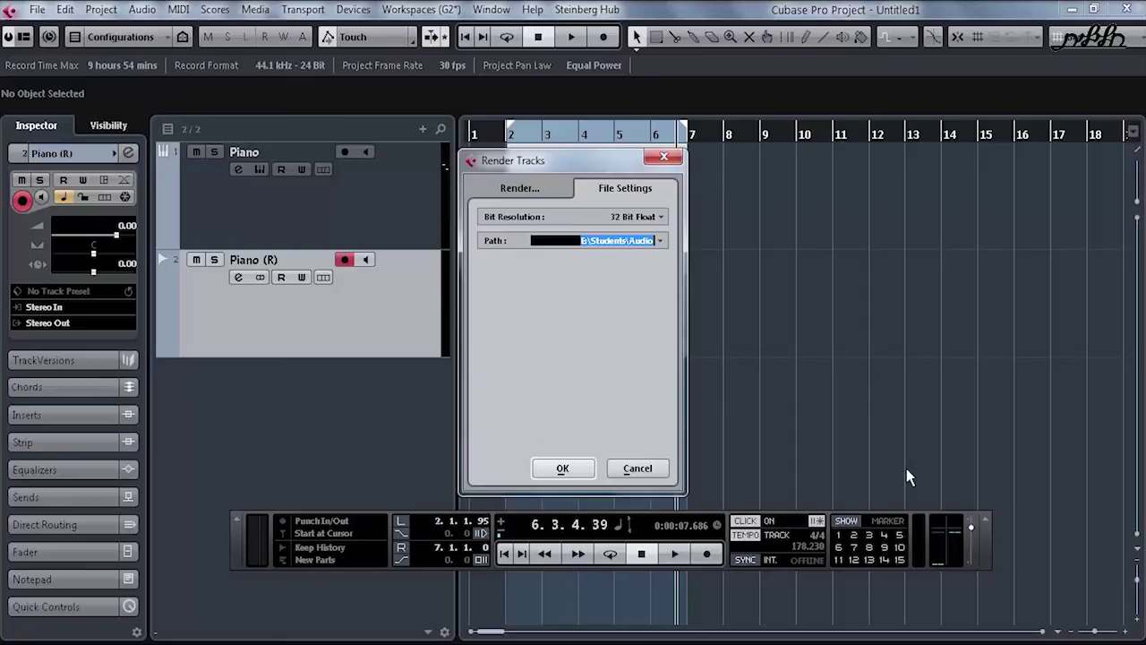
pyautogui.press('Return')
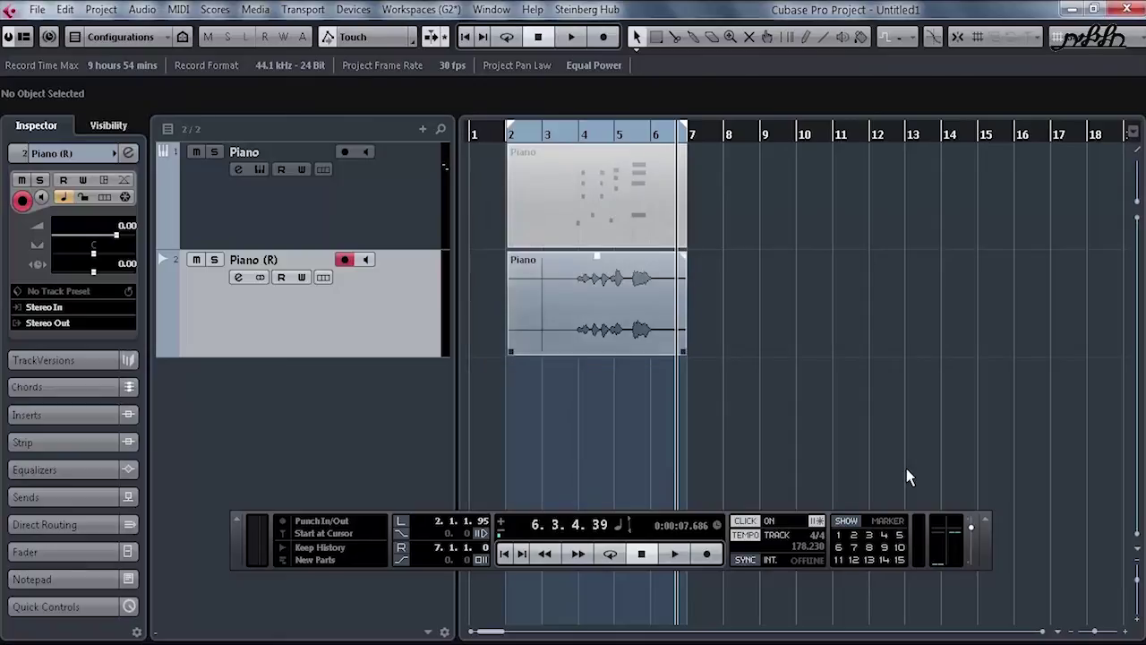
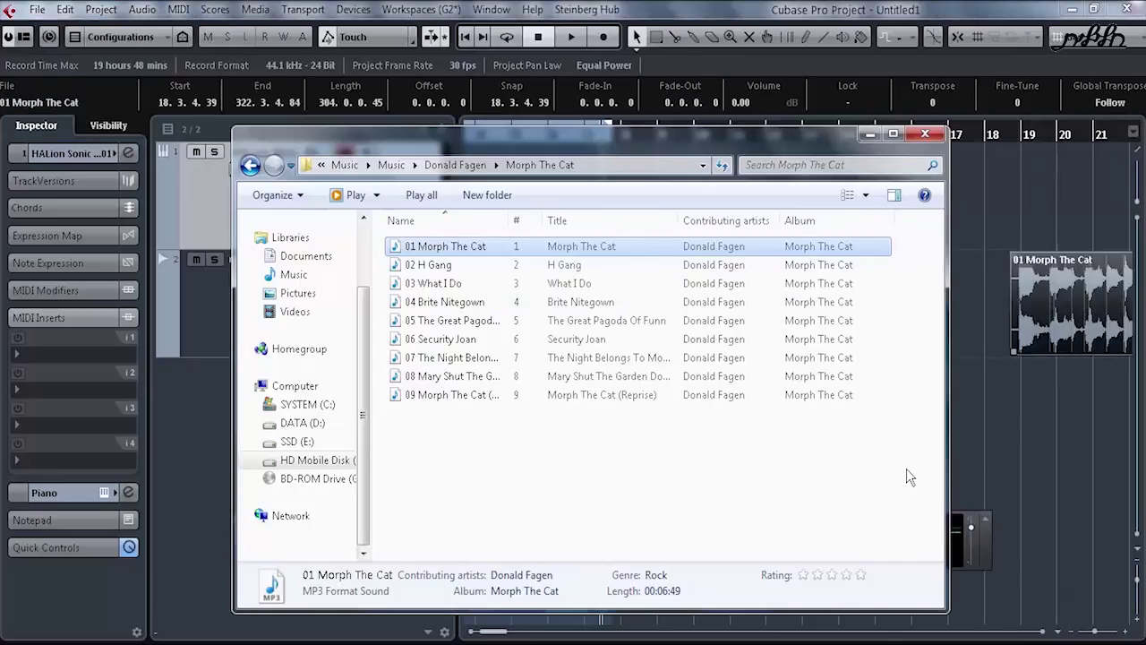
# Move the imported 01 Morph The Cat event to the project start at bar 1 and select the HALion Sonic track
pyautogui.moveTo(1044, 291)
pyautogui.mouseDown()
pyautogui.moveTo(465, 291)
pyautogui.moveTo(596, 292)
pyautogui.mouseUp()
pyautogui.hotkey('ctrl', 'x')
pyautogui.press('.')
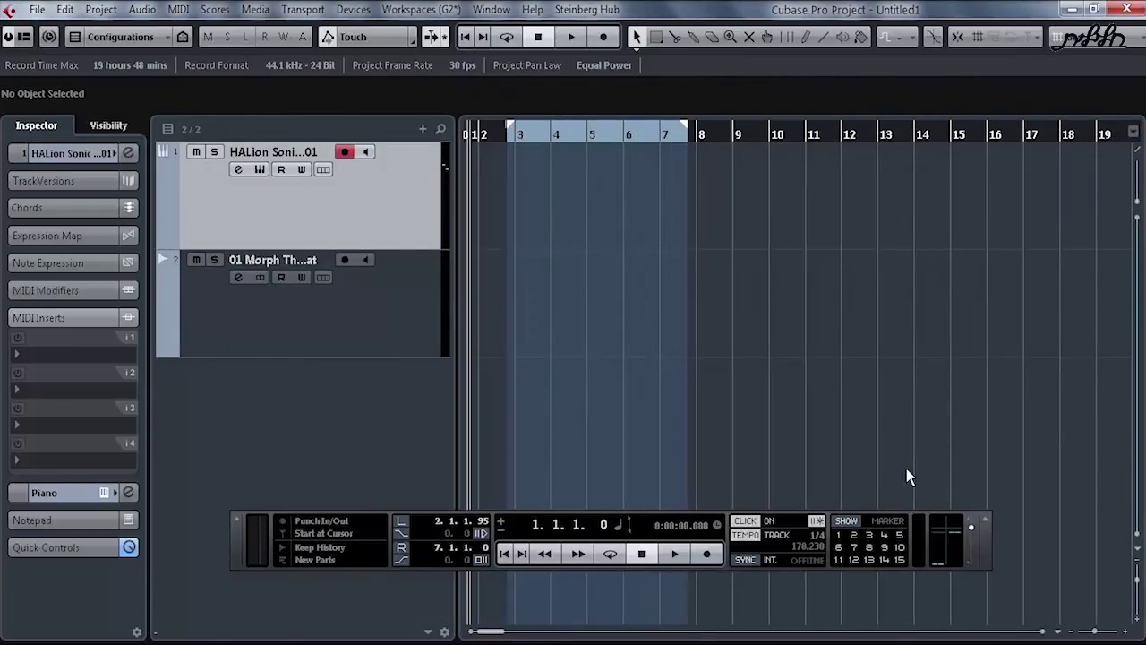
pyautogui.hotkey('ctrl', 'v')
pyautogui.press('Down')
pyautogui.press('s')
pyautogui.press('Up')
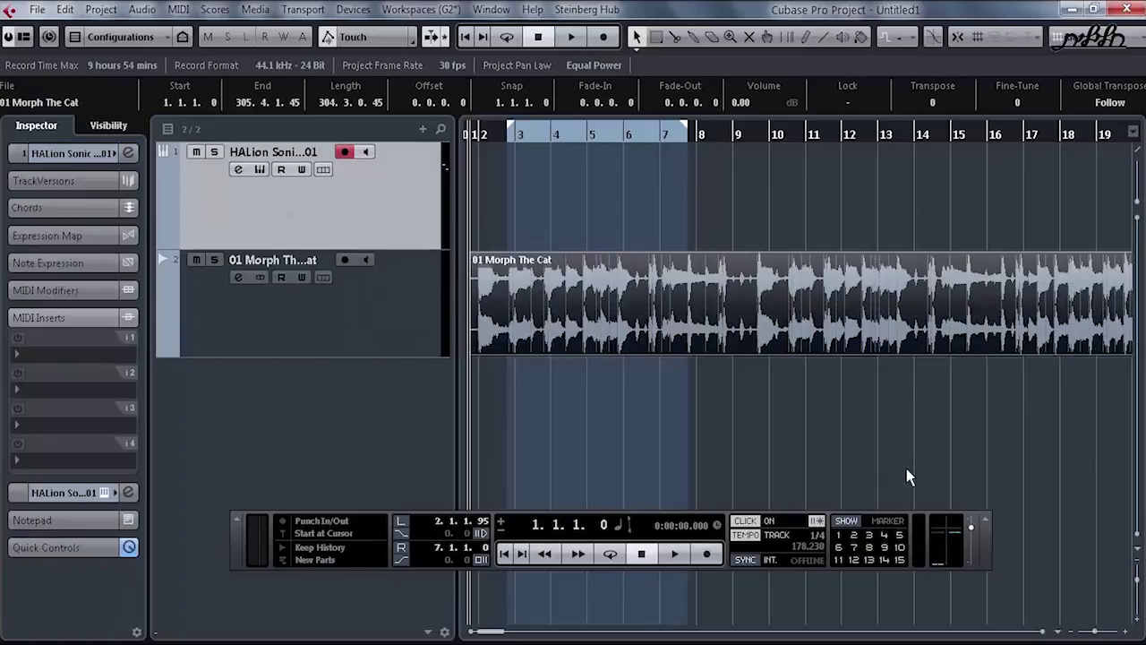
# Solo the 01 Morph The Cat track and set both the left and right locators to 1.1.1.0
pyautogui.press('m')
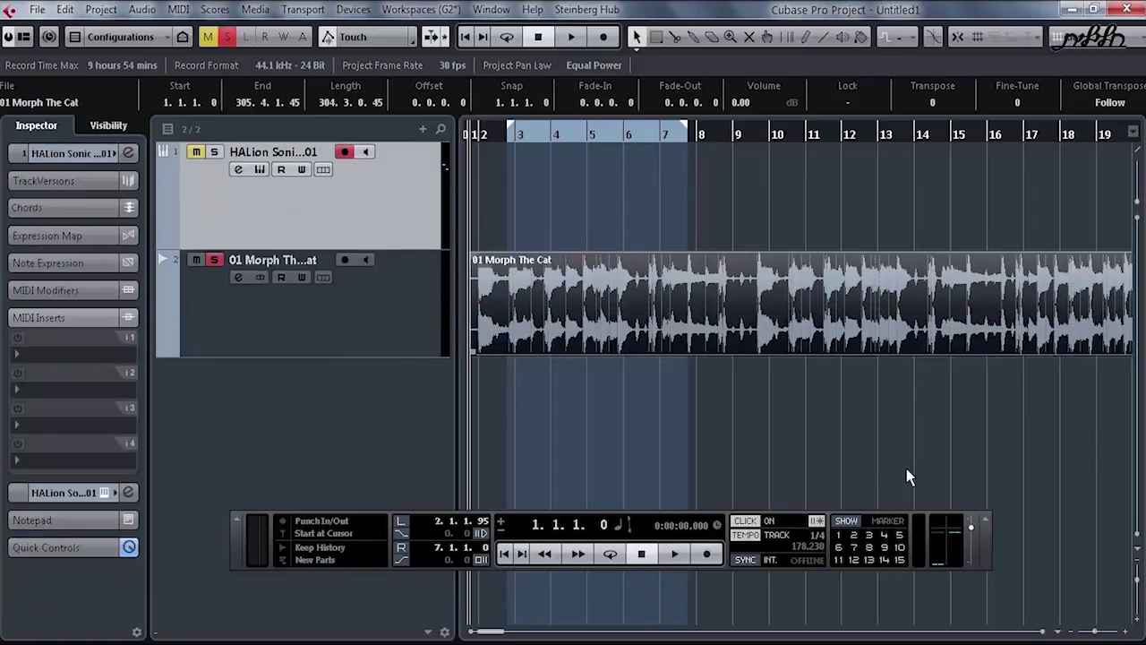
pyautogui.press('ctrl+KP_2')
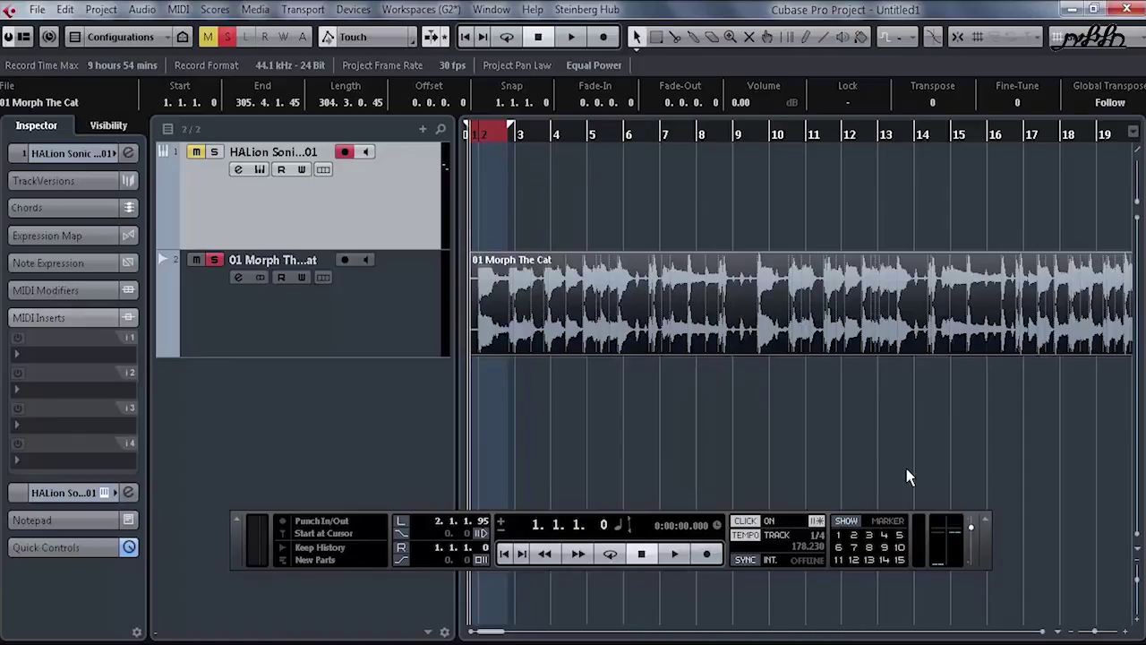
pyautogui.press('ctrl+KP_1')
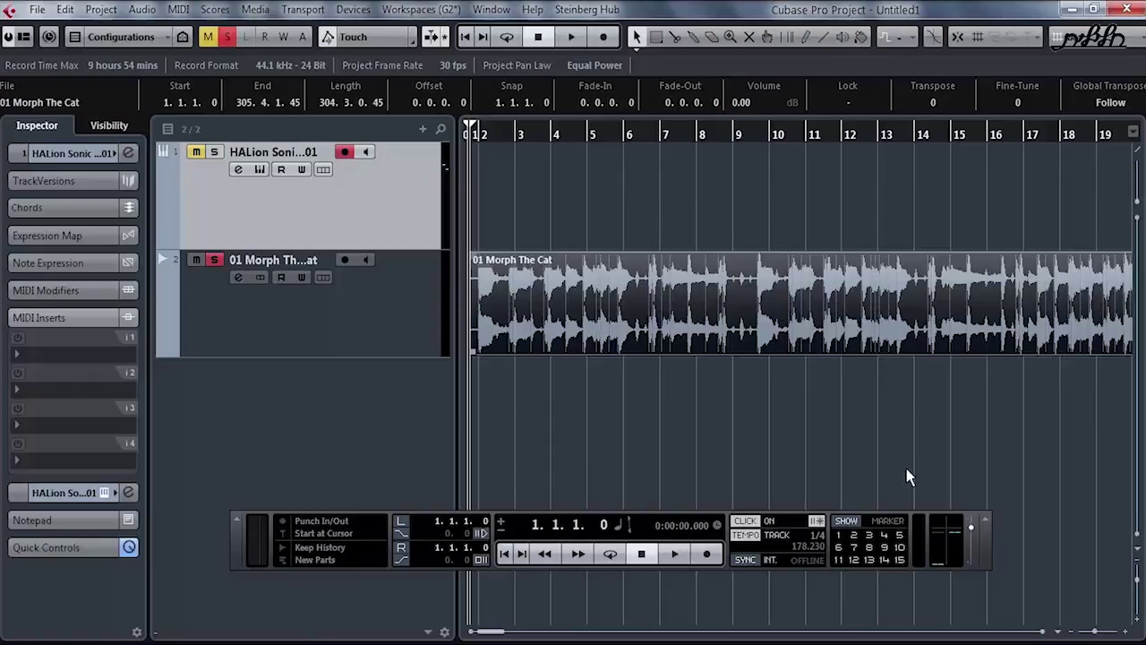
# Turn off the metronome click and play the soloed 01 Morph The Cat track from around bar 67
pyautogui.press('space')
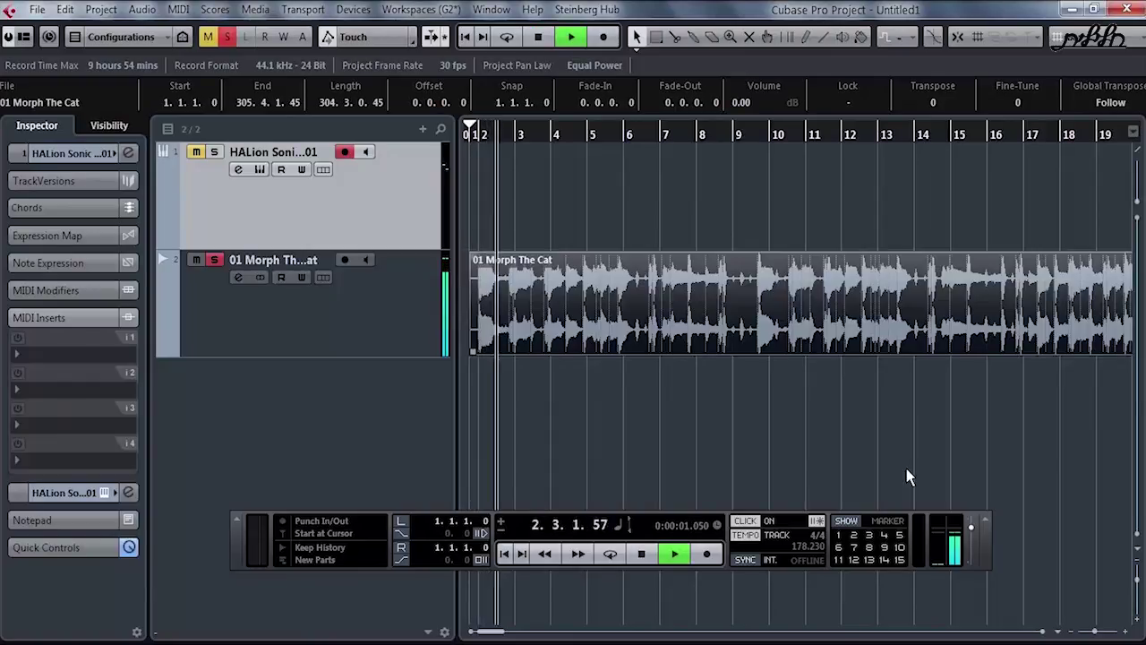
pyautogui.press('space')
pyautogui.press('g')
pyautogui.press('g')
pyautogui.press('g')
pyautogui.press('g')
pyautogui.press('g')
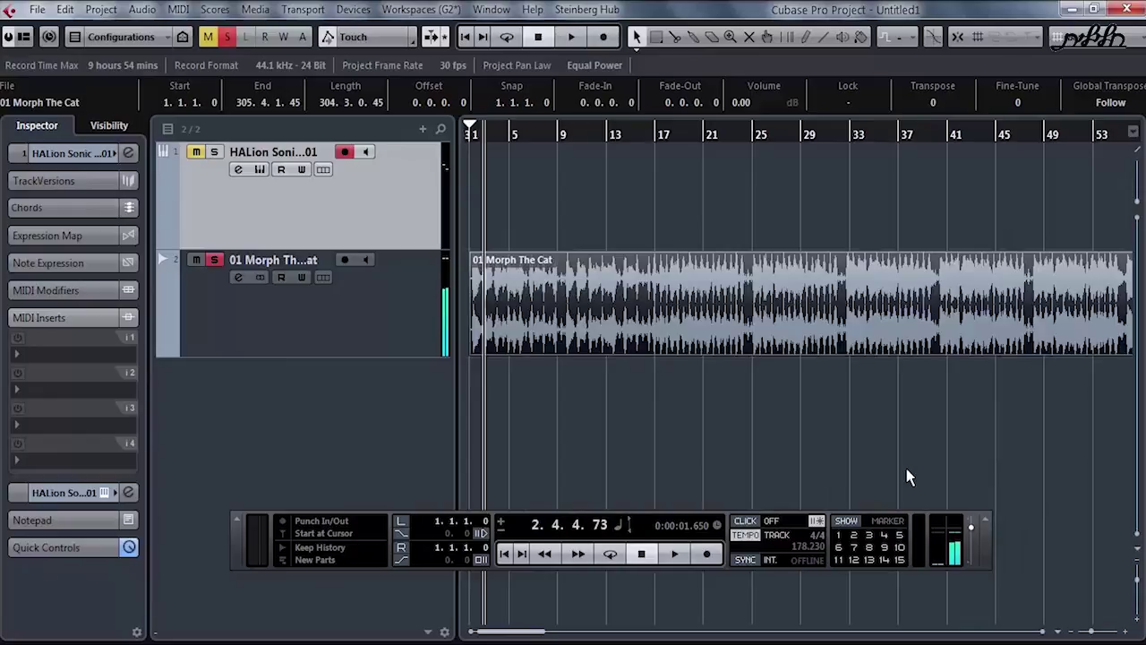
pyautogui.press('g')
pyautogui.press('KP_Add')
pyautogui.press('space')
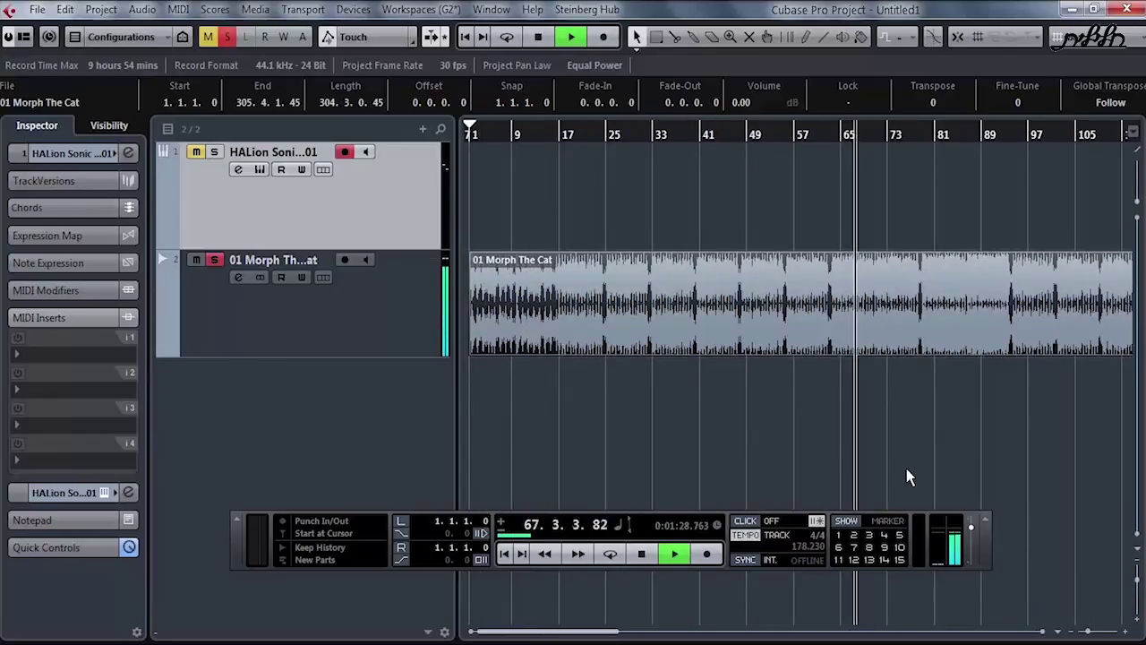
# Transpose the 01 Morph The Cat event by 5 and then 6 semitones during playback, and restart playback to hear it
pyautogui.press('f')
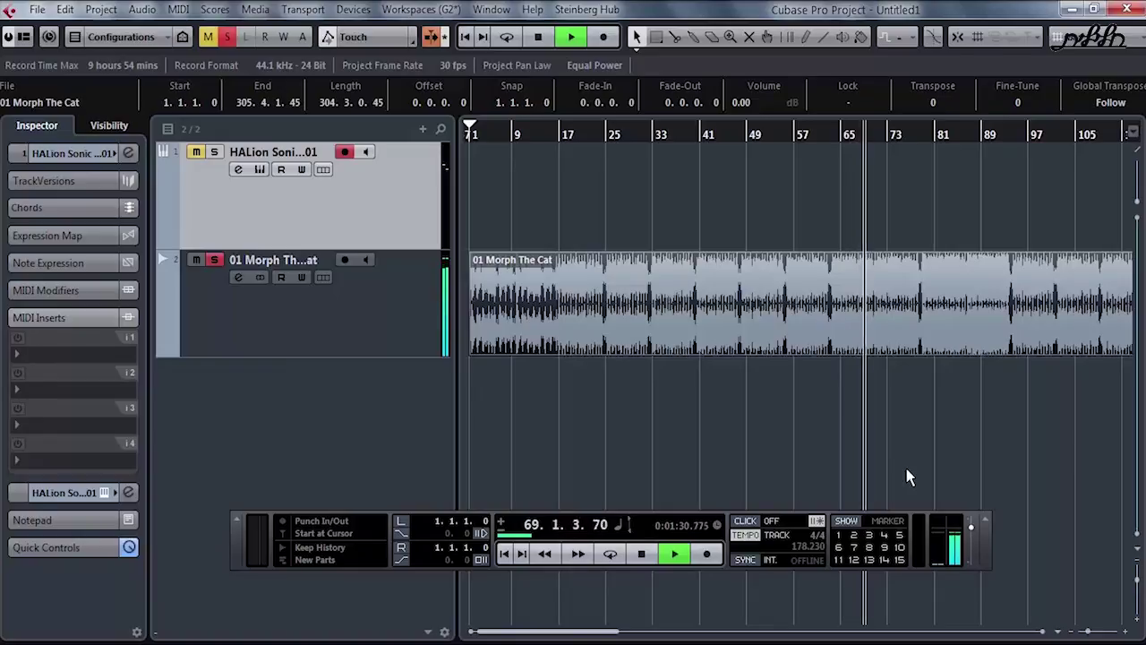
pyautogui.press('5')
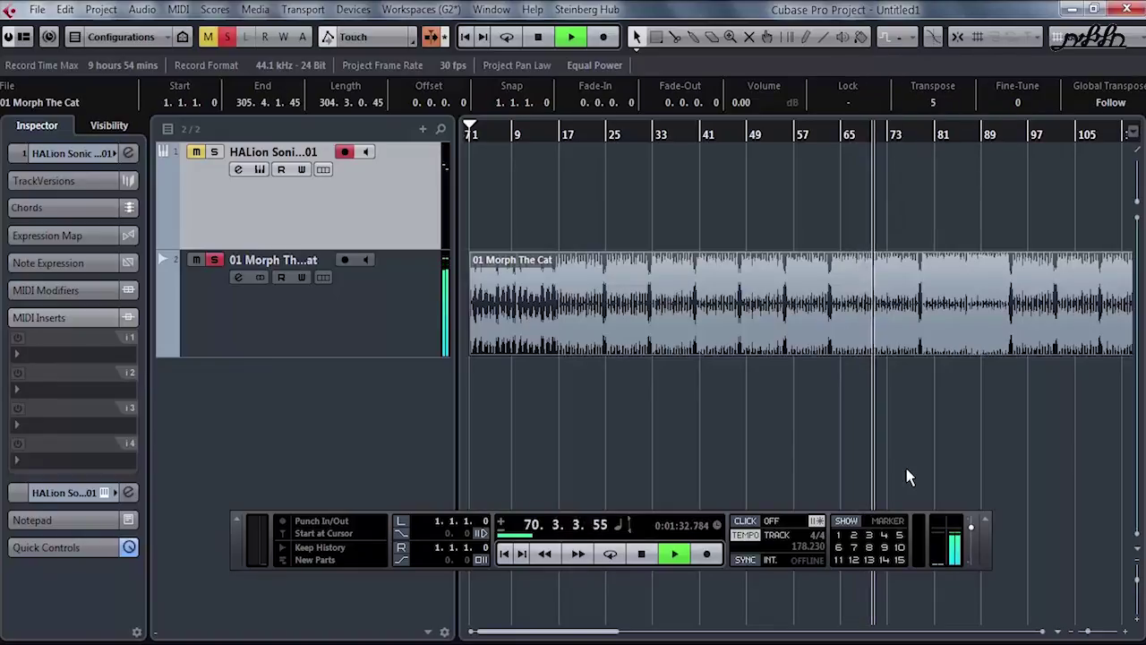
pyautogui.press('Up')
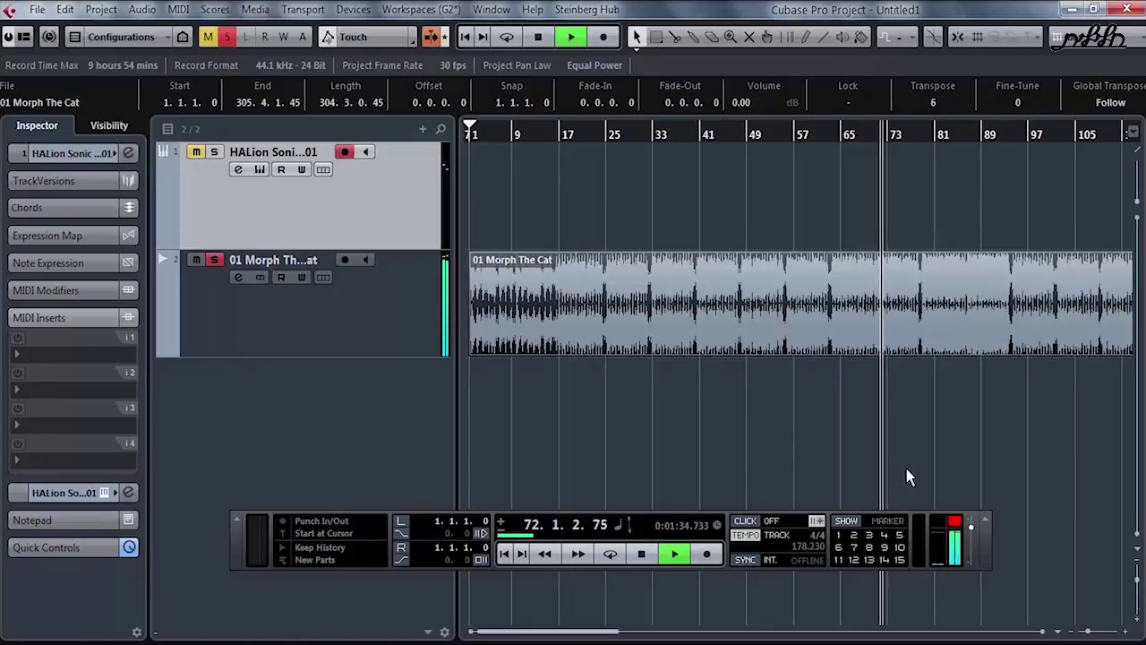
pyautogui.press('space')
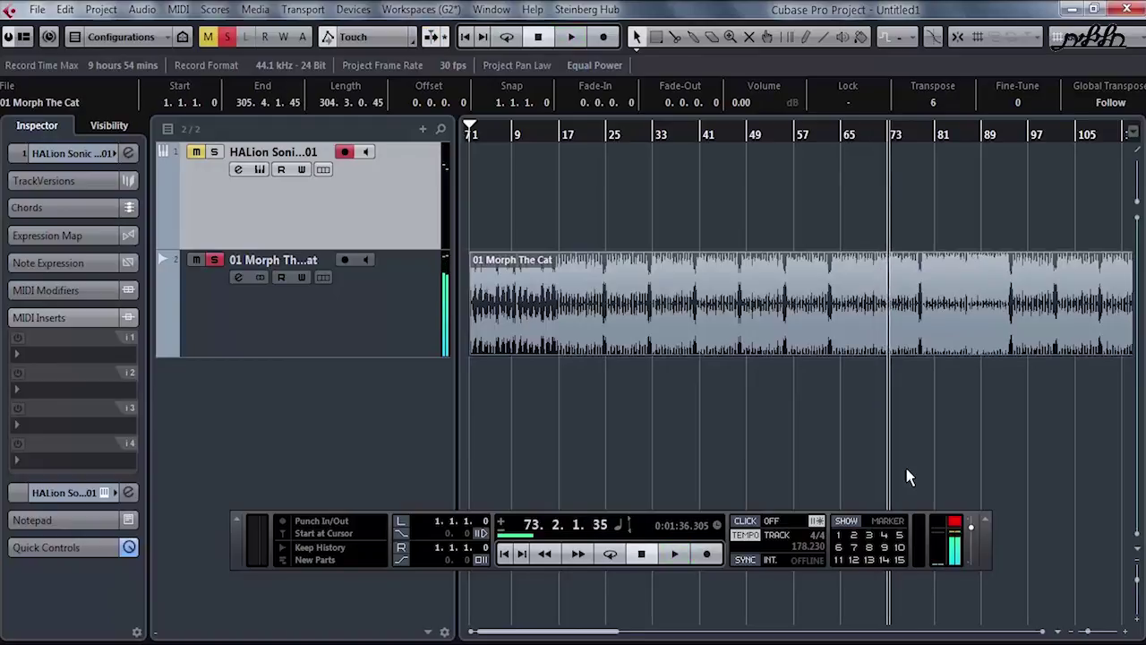
pyautogui.press('space')
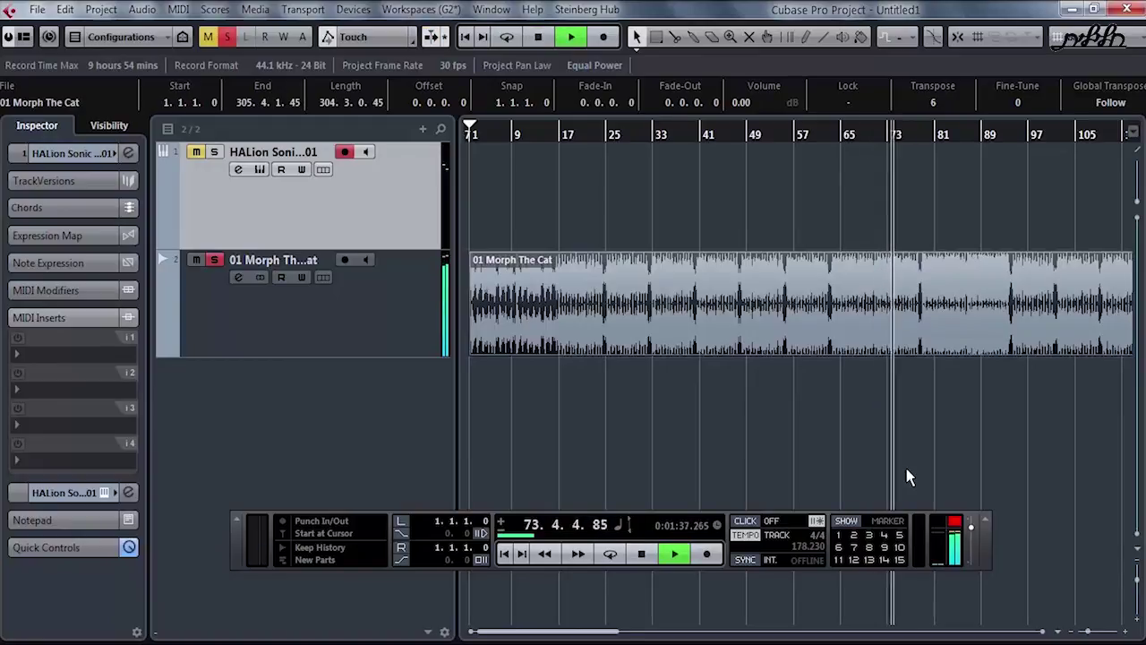
# Open 01 Morph The Cat in the Sample Editor and set its algorithm to élastique Pro - Formant Pitch
pyautogui.press('Return')
pyautogui.press('Return')
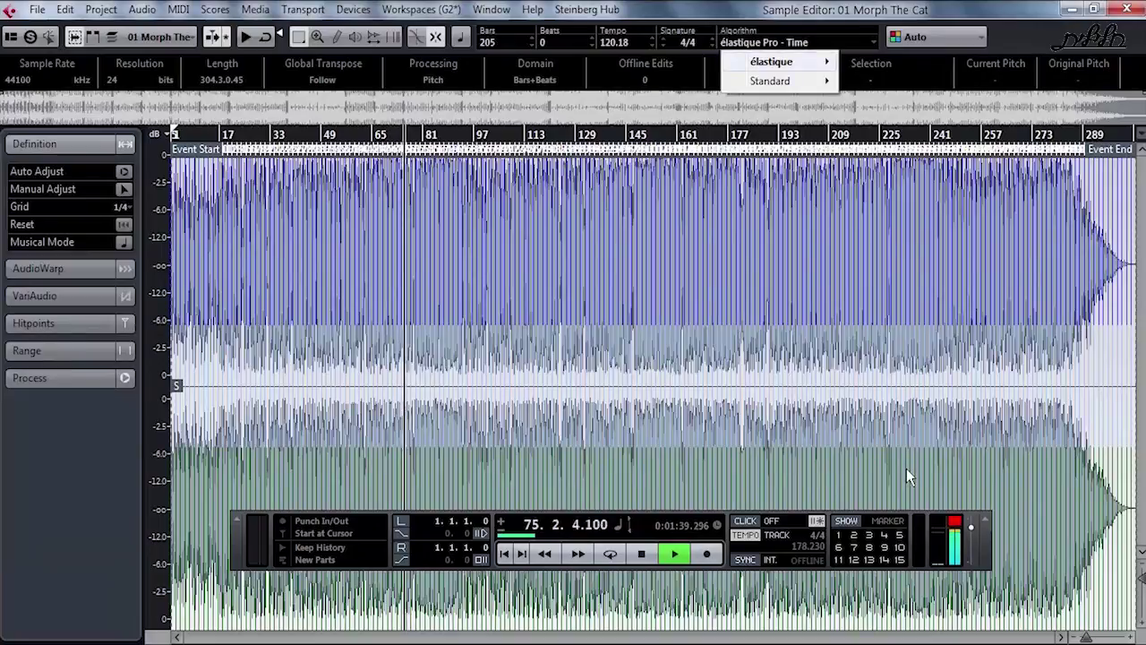
pyautogui.press('Right')
pyautogui.press('Down')
pyautogui.press('Down')
pyautogui.press('Down')
pyautogui.press('Down')
pyautogui.press('Return')
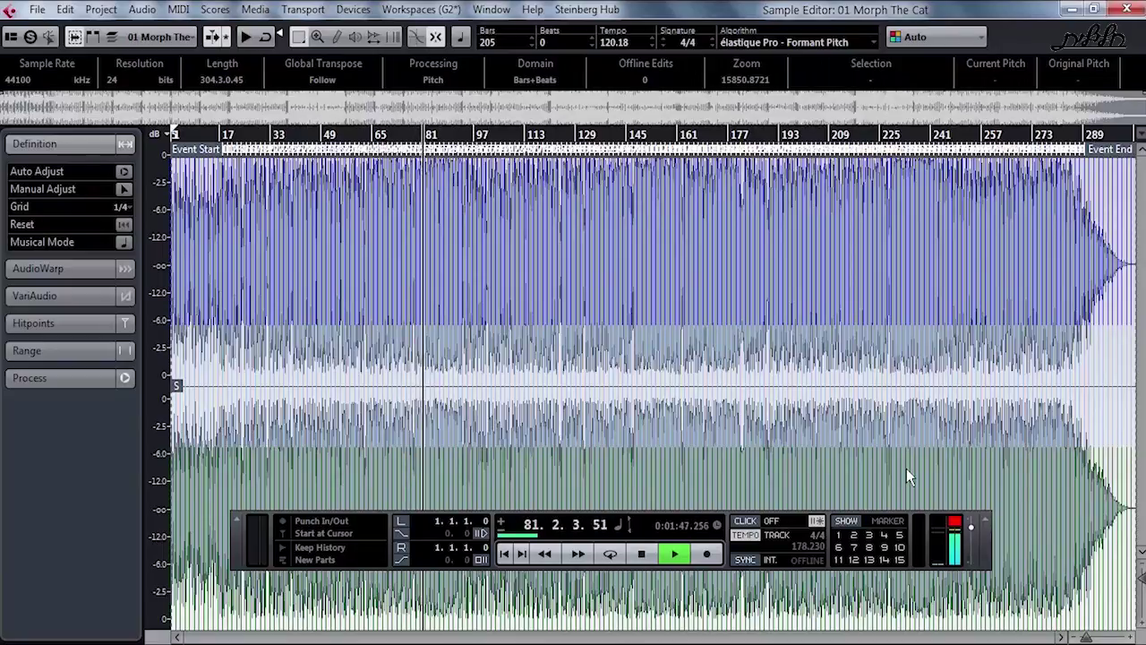
# Switch the algorithm to élastique Pro - Pitch and back to élastique Pro - Formant Pitch during playback, then stop
pyautogui.click(797, 42)
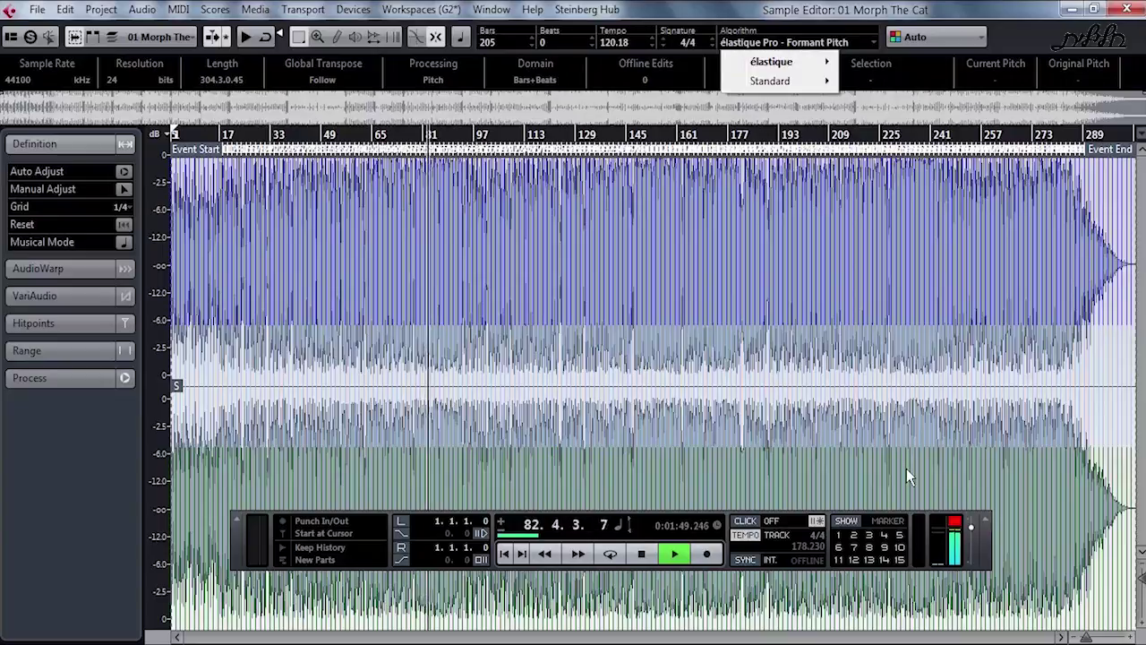
pyautogui.moveTo(771, 60)
pyautogui.click(887, 79)
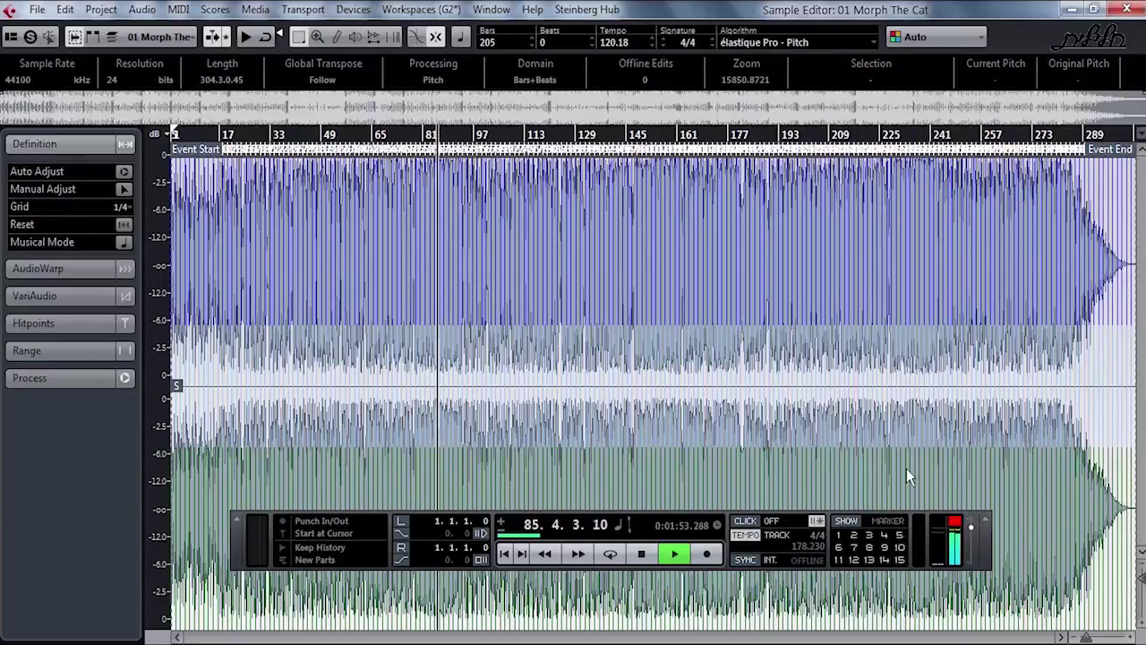
pyautogui.click(797, 42)
pyautogui.moveTo(771, 62)
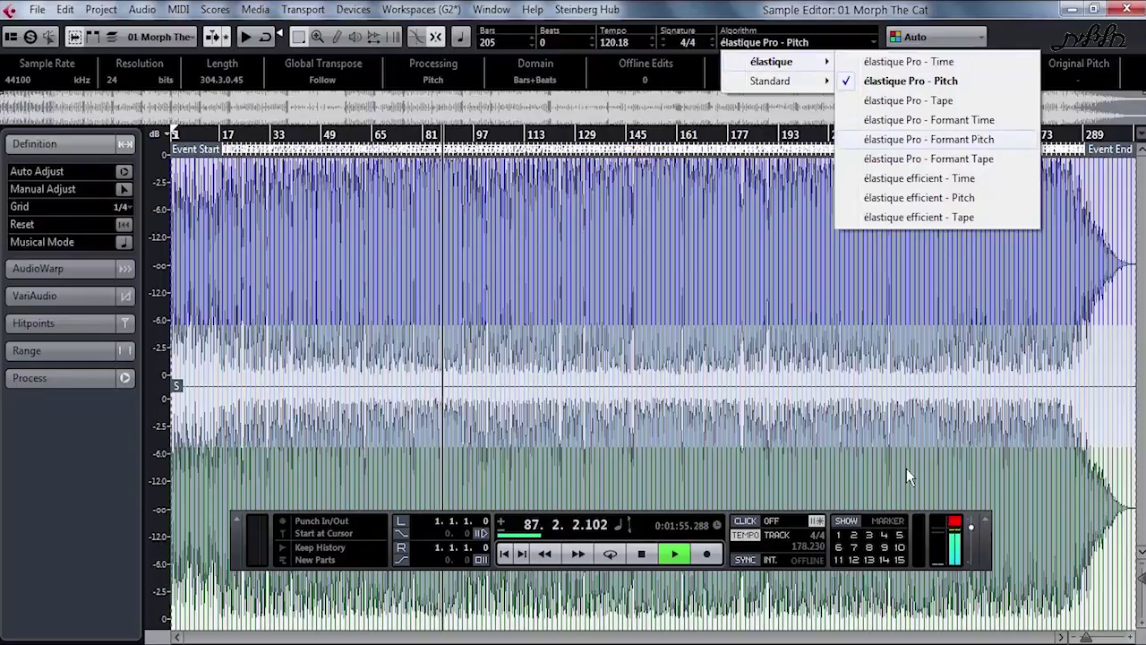
pyautogui.click(929, 139)
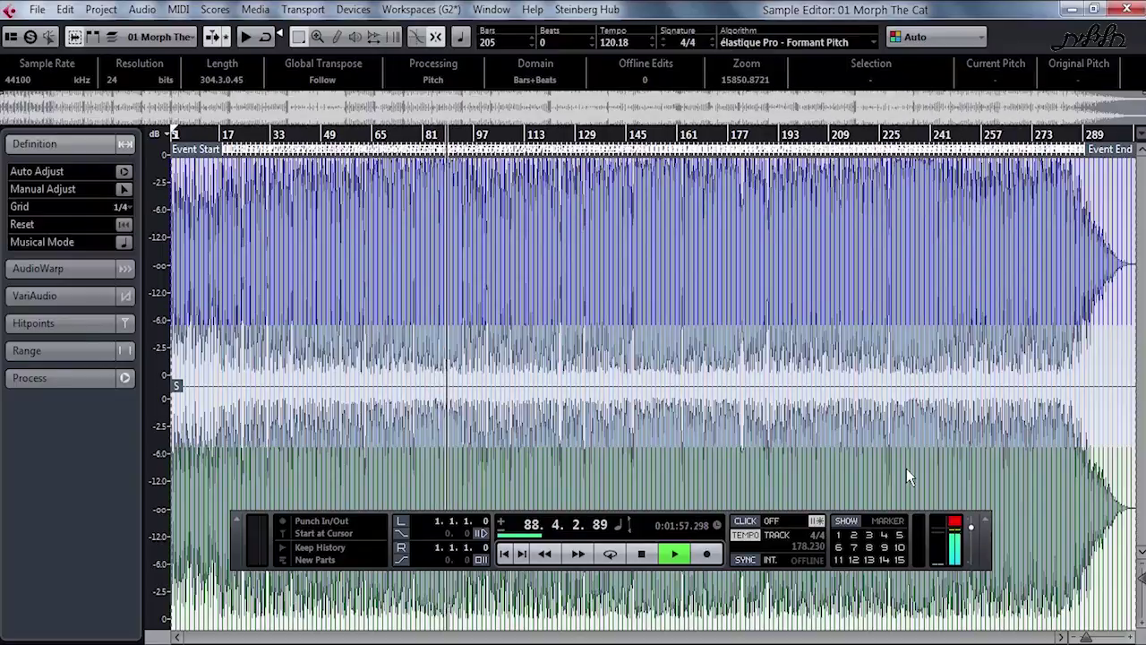
pyautogui.press('space')
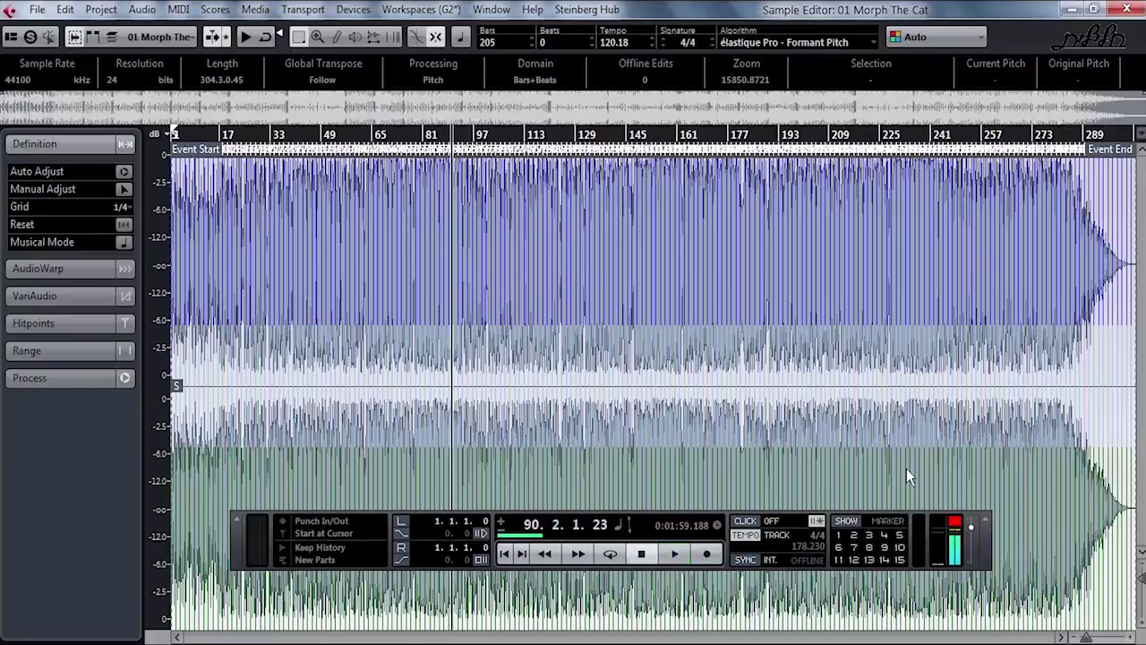
# Close the Sample Editor, set the event's transpose to 4 semitones, and play the song from around bar 66
pyautogui.hotkey('ctrl', 'w')
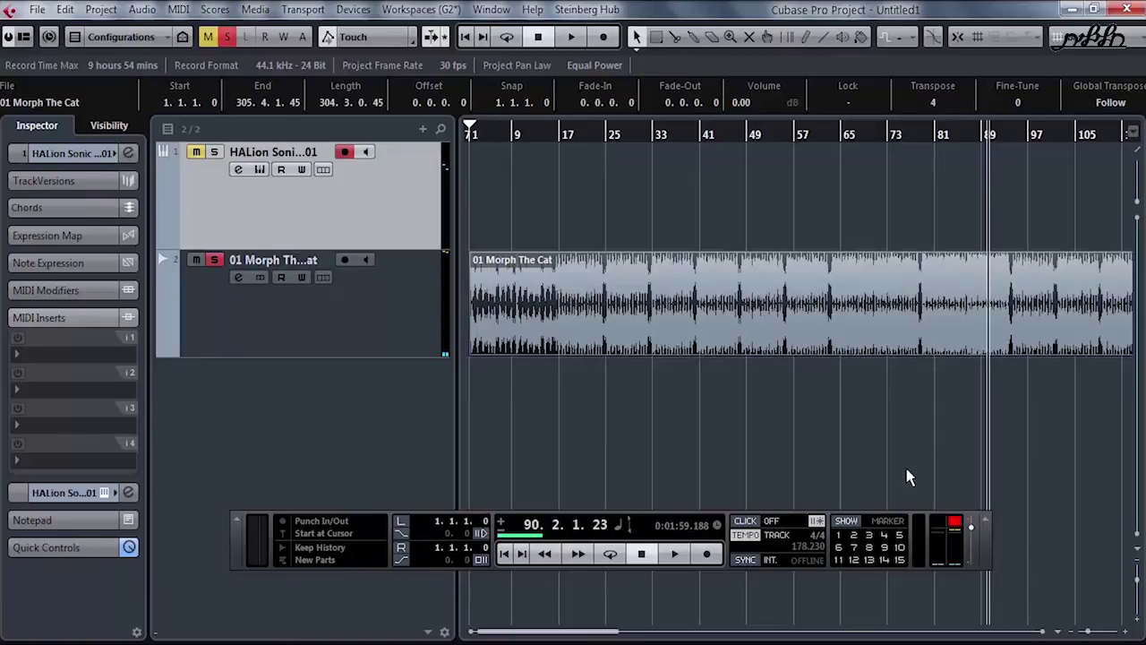
pyautogui.press('Home')
pyautogui.press('space')
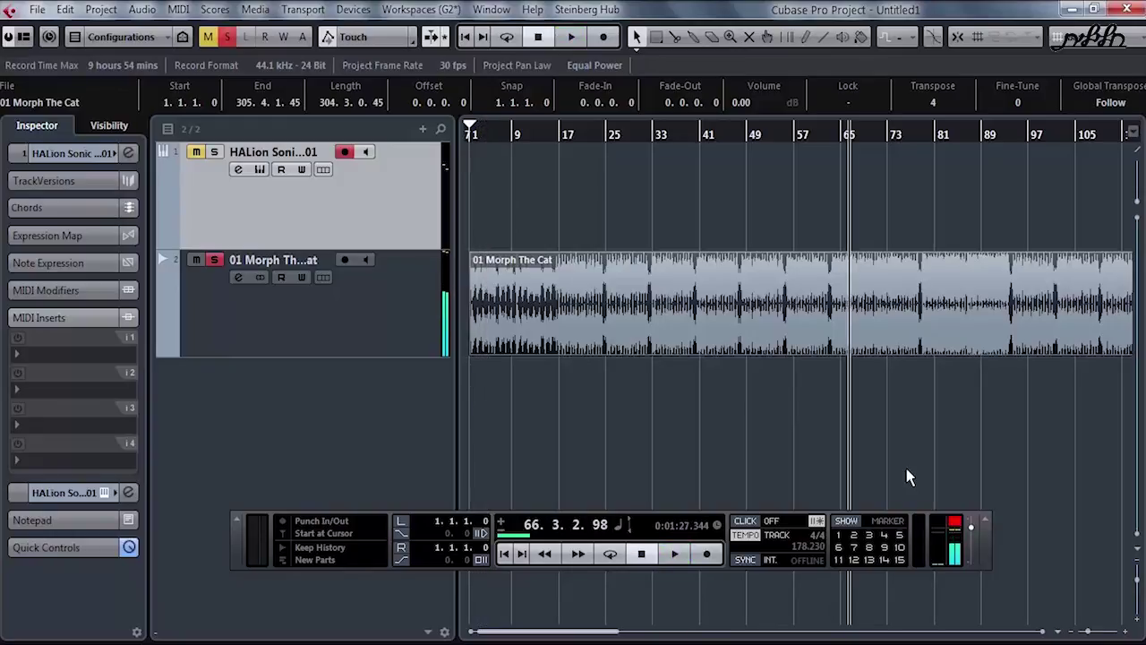
pyautogui.press('f')
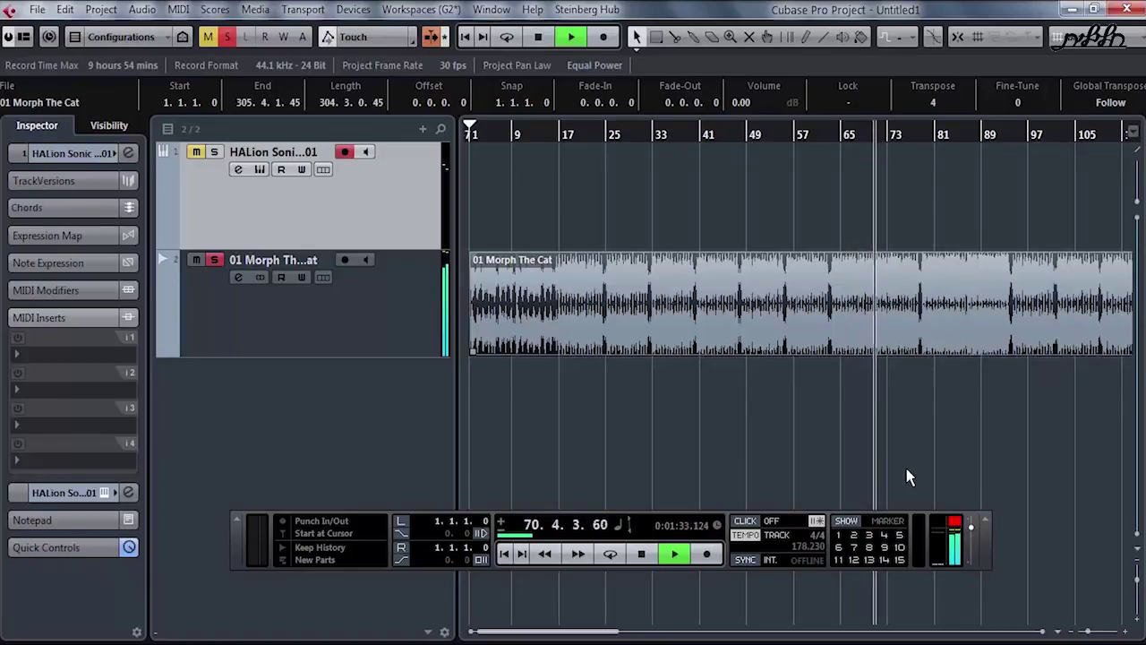
# Set the song's algorithm to élastique Pro - Pitch in the Sample Editor during playback, then stop
pyautogui.press('Return')
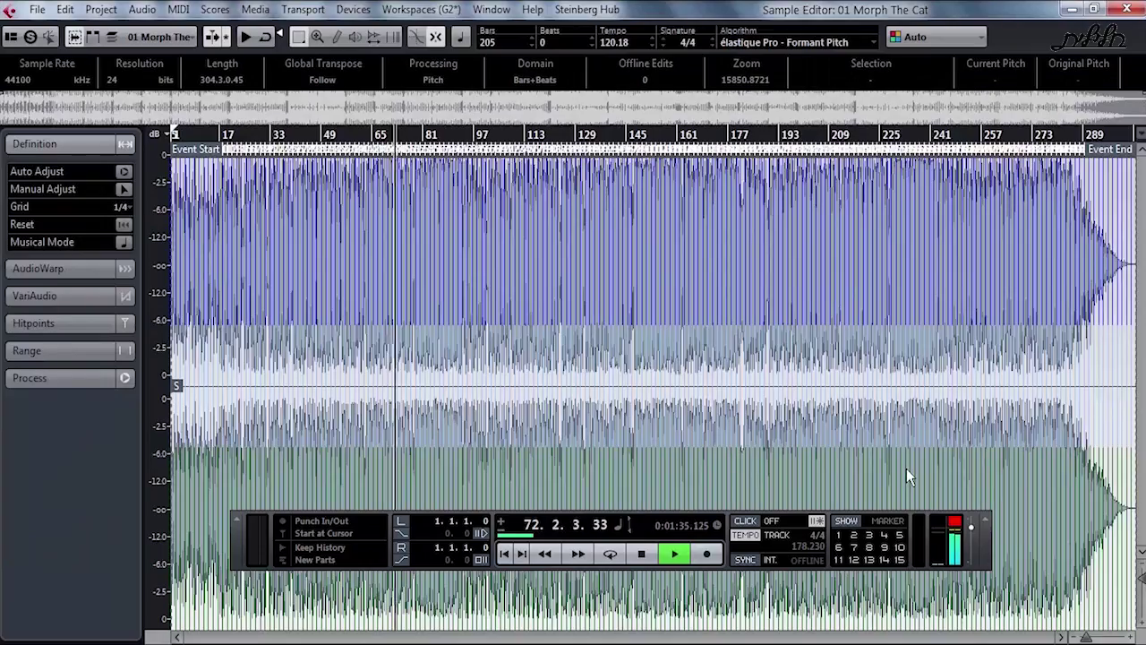
pyautogui.press('Right')
pyautogui.press('Down')
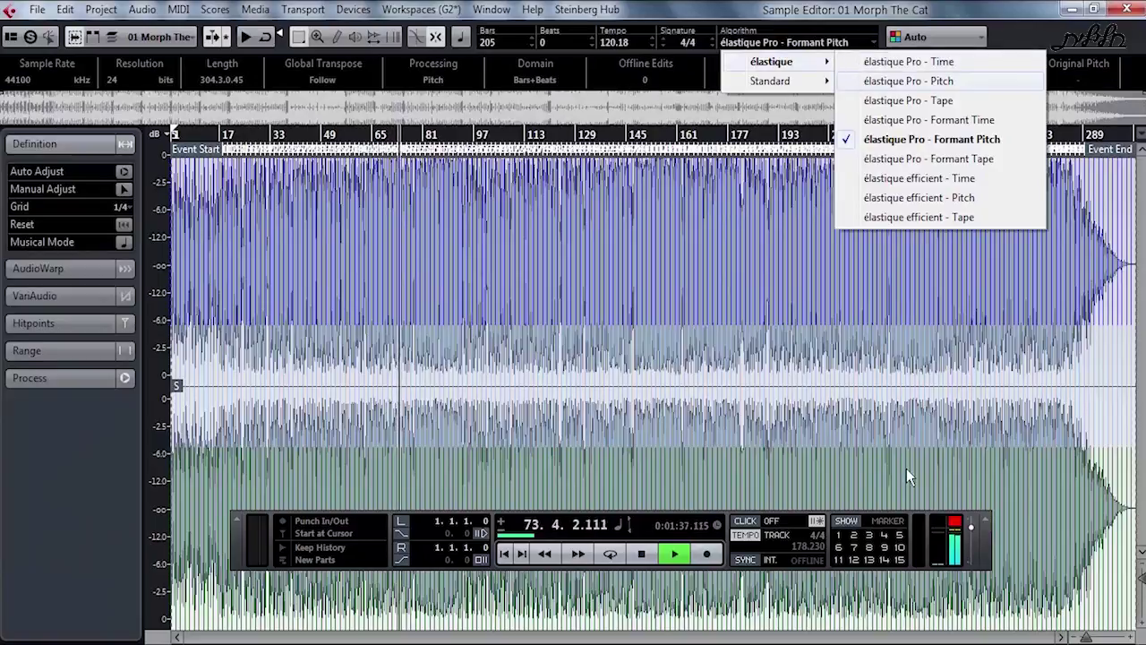
pyautogui.press('Return')
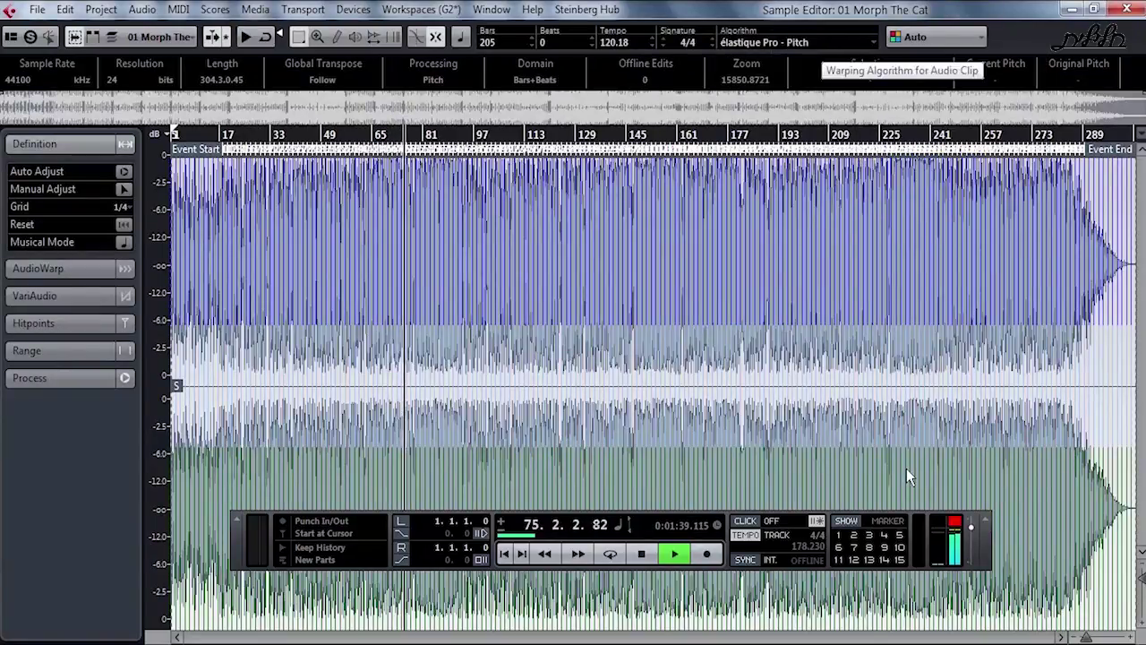
pyautogui.click(820, 43)
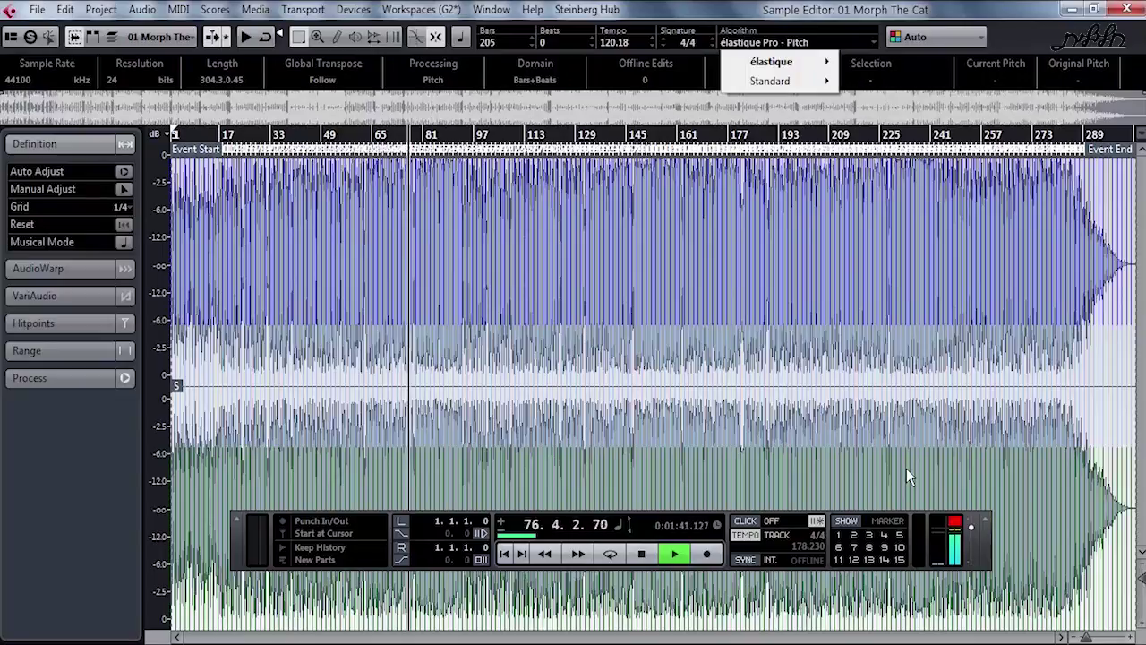
pyautogui.moveTo(775, 62)
pyautogui.click(914, 79)
pyautogui.press('space')
pyautogui.click(820, 43)
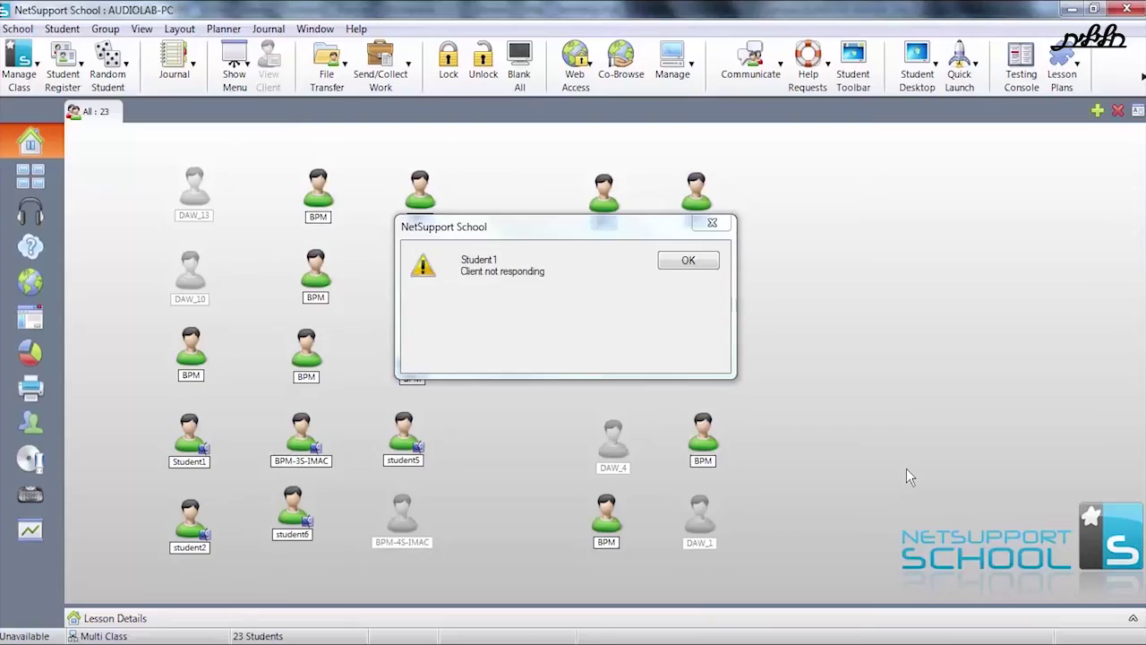
# Dismiss the client alert in NetSupport School and close that program
pyautogui.press('Return')
pyautogui.hotkey('alt', 'F4')
pyautogui.press('Return')
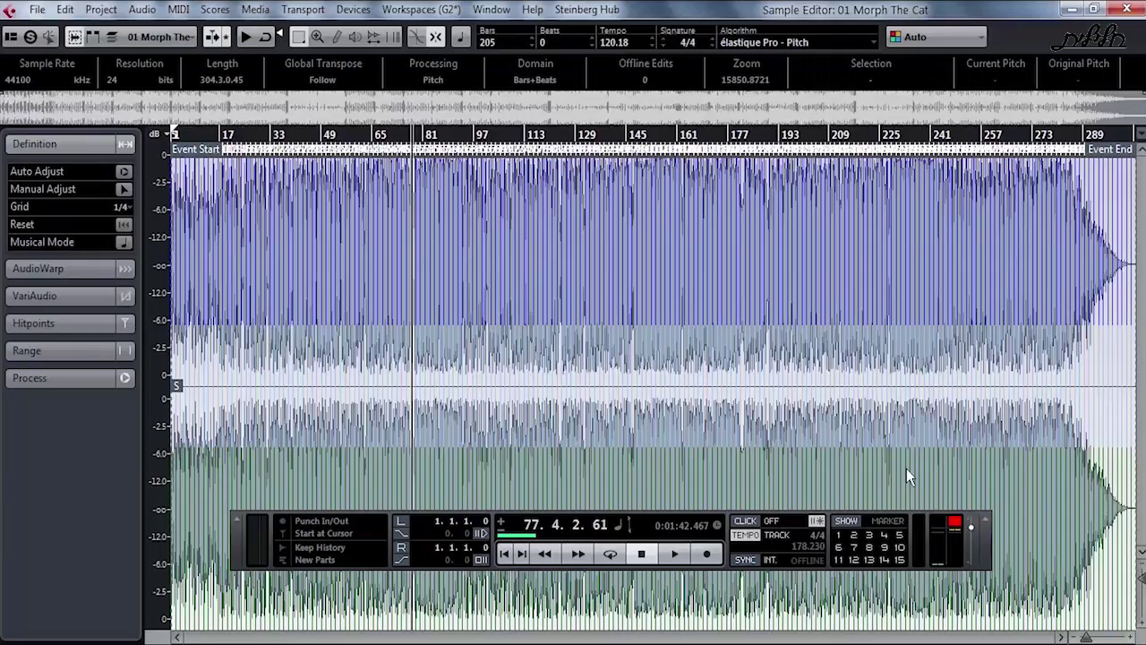
# Relaunch the NetSupport School Tutor Console from the desktop, start the show, and switch back to Cubase
pyautogui.press('super+d')
pyautogui.press('Right')
pyautogui.press('Return')
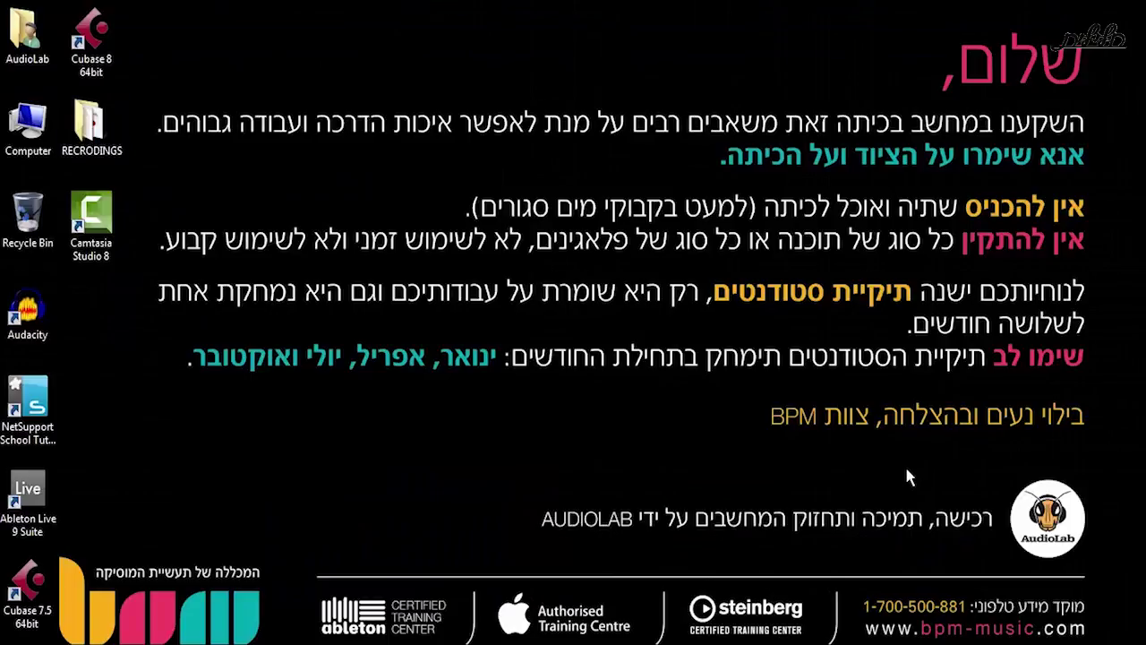
pyautogui.press('n')
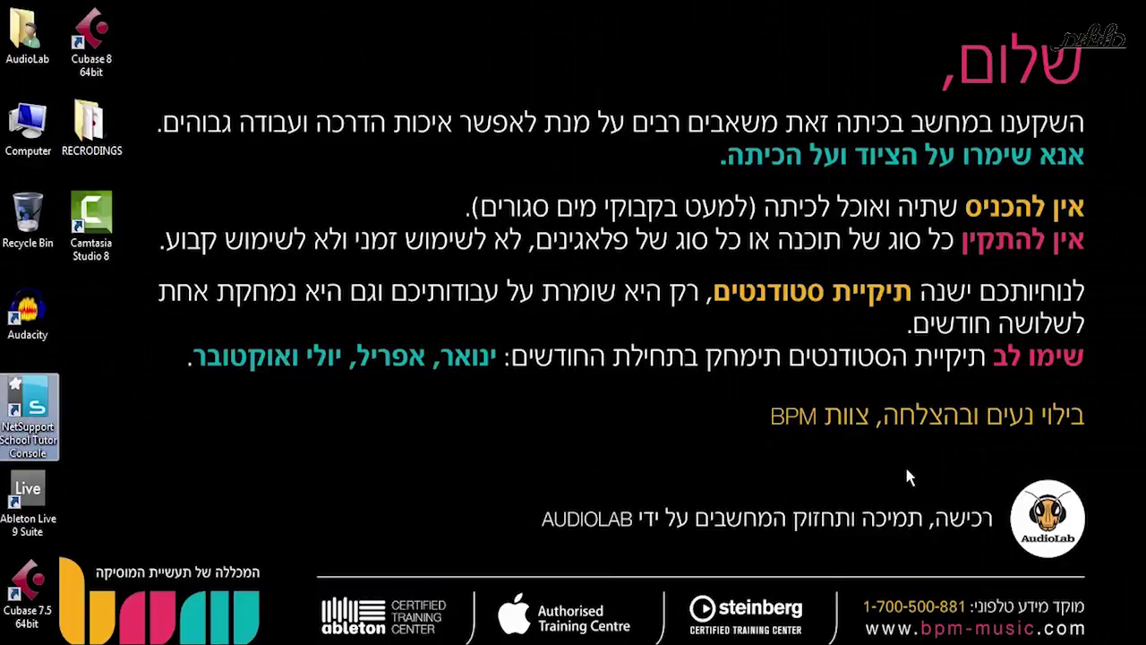
pyautogui.press('Return')
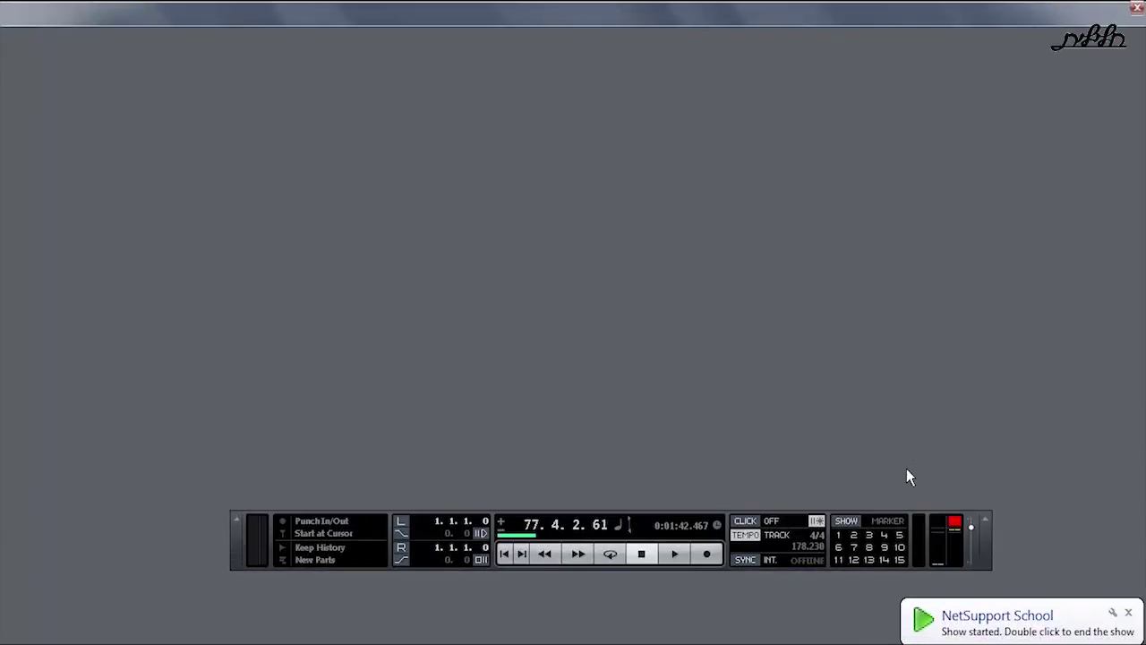
pyautogui.press('super+3')
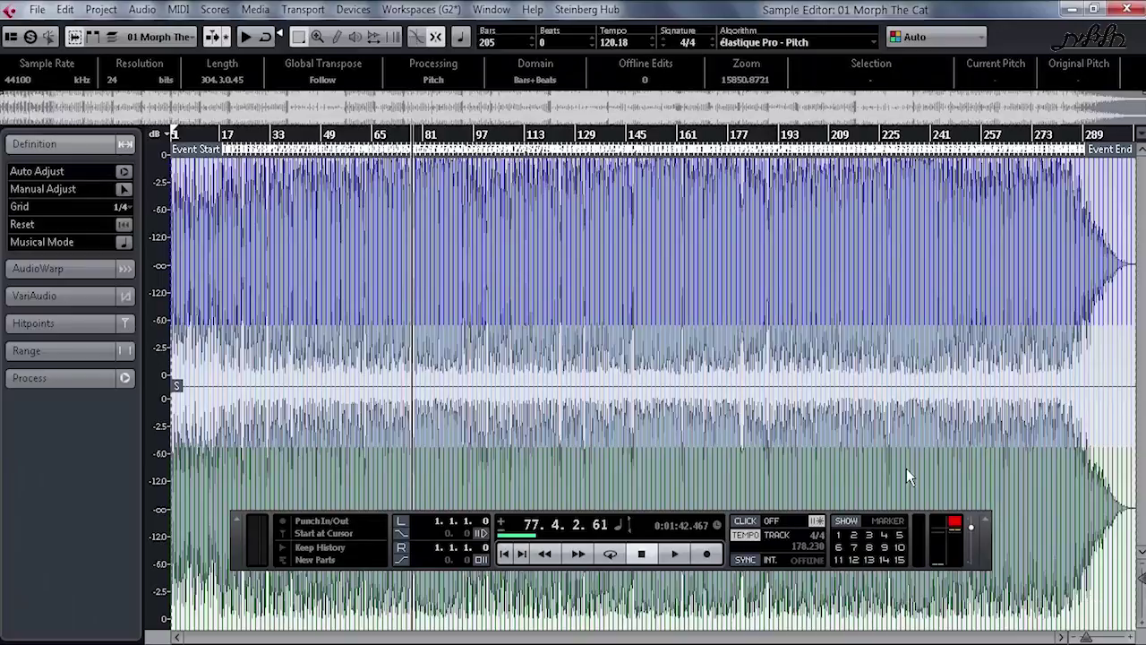
# Review the élastique algorithm options for the 01 Morph The Cat clip, keeping the selected algorithm
pyautogui.click(789, 42)
pyautogui.moveTo(771, 62)
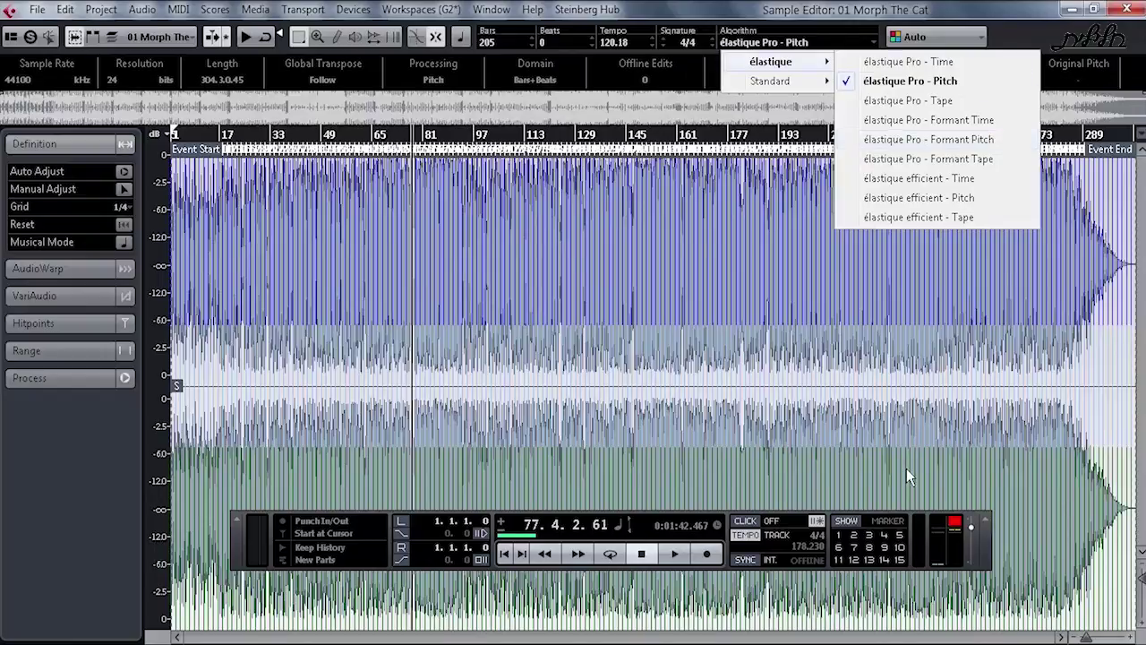
pyautogui.click(906, 475)
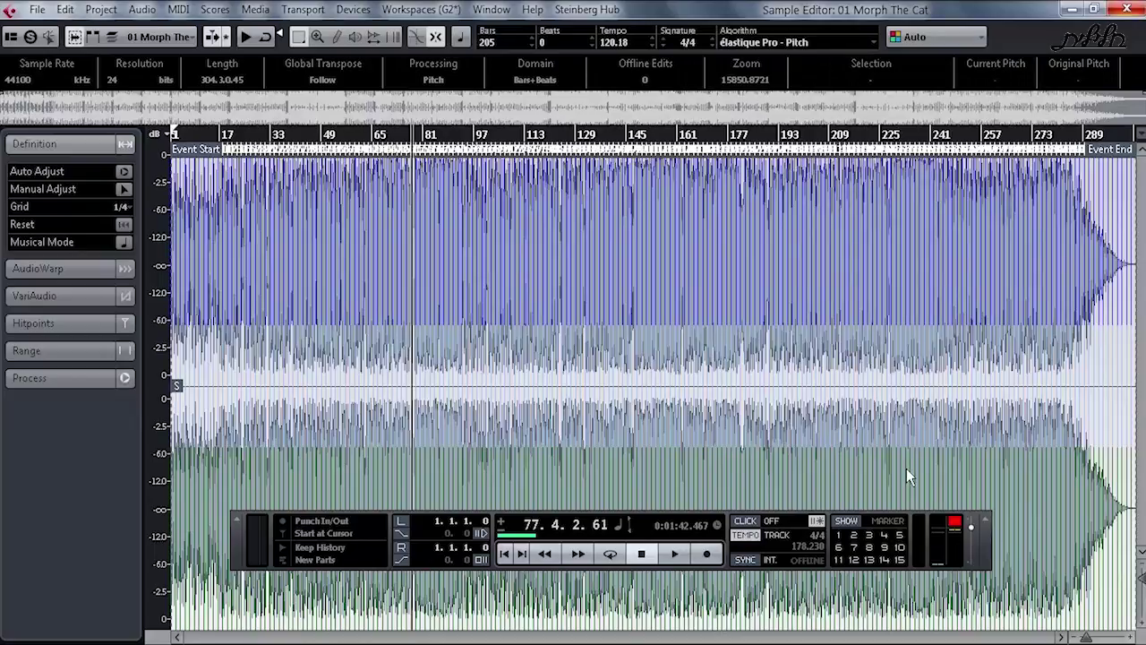
# Leave the Sample Editor and open the Pitch Shift process for the 01 Morph The Cat clip
pyautogui.press('Return')
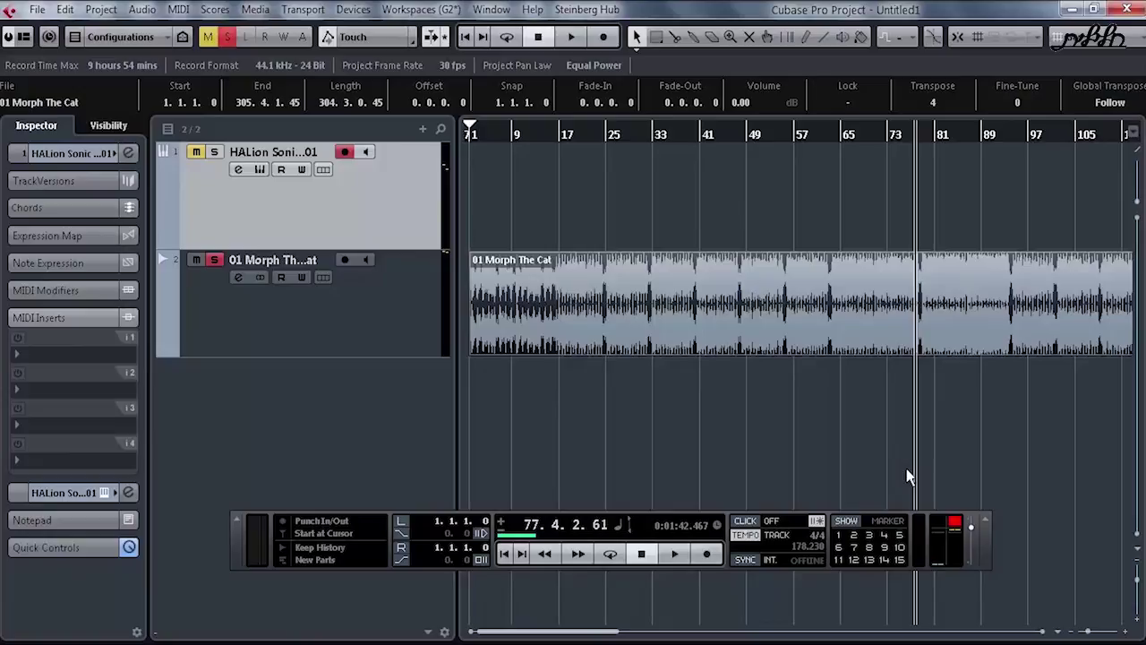
pyautogui.hotkey('alt', 'a')
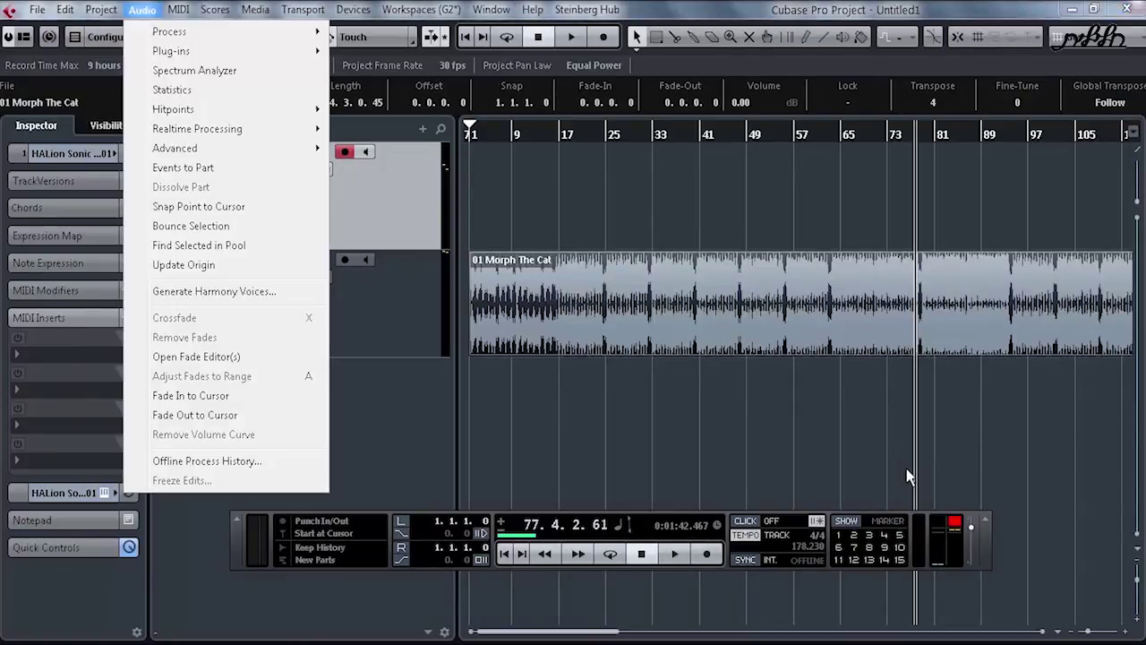
pyautogui.press('Right')
pyautogui.press('r')
pyautogui.press('Down')
pyautogui.press('Up')
pyautogui.press('Up')
pyautogui.press('Up')
pyautogui.press('Down')
pyautogui.press('Return')
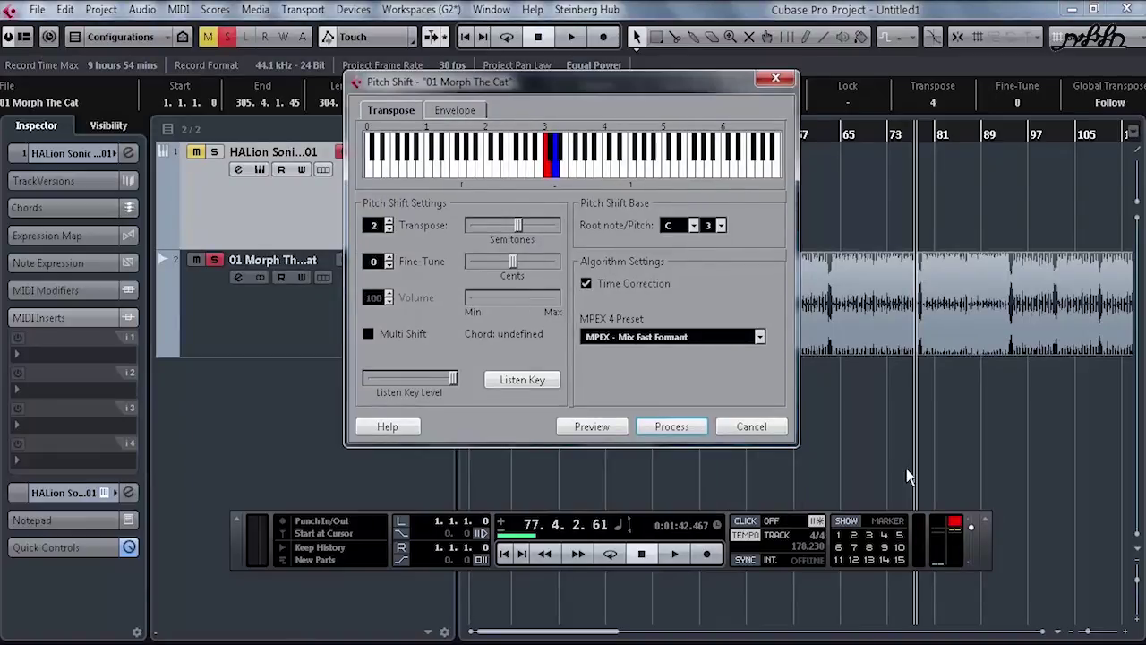
# Set the Pitch Shift algorithm preset to MPEX - Poly Musical
pyautogui.hotkey('alt', 'Down')
pyautogui.press('Down')
pyautogui.press('Down')
pyautogui.press('Down')
pyautogui.press('Down')
pyautogui.press('Down')
pyautogui.press('Down')
pyautogui.press('Down')
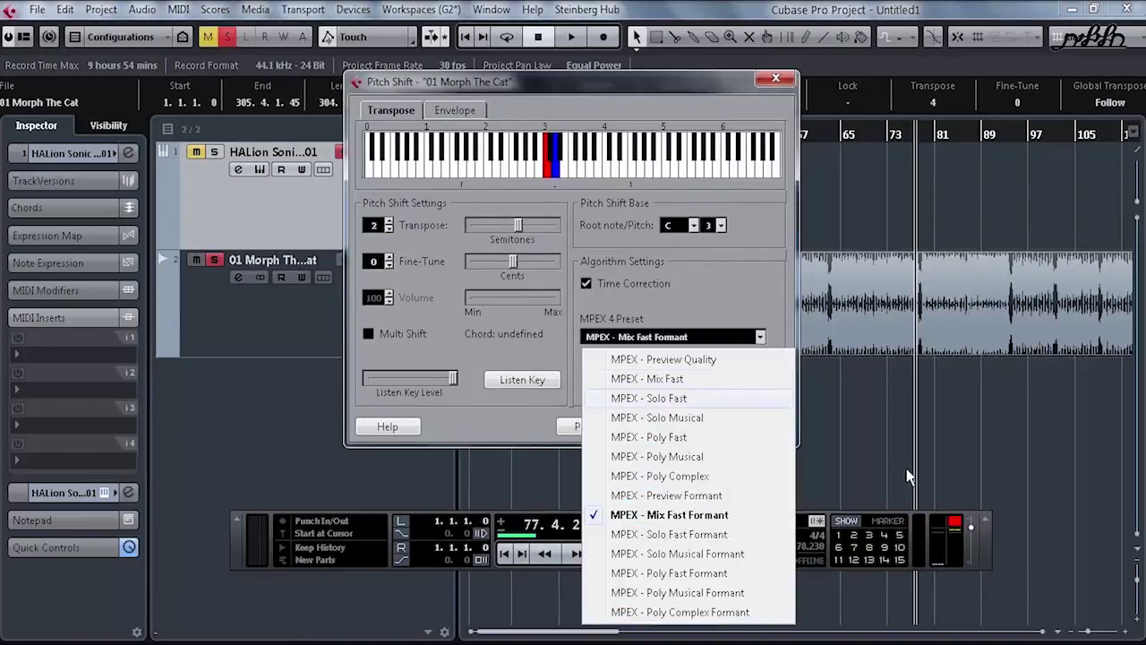
pyautogui.press('Up')
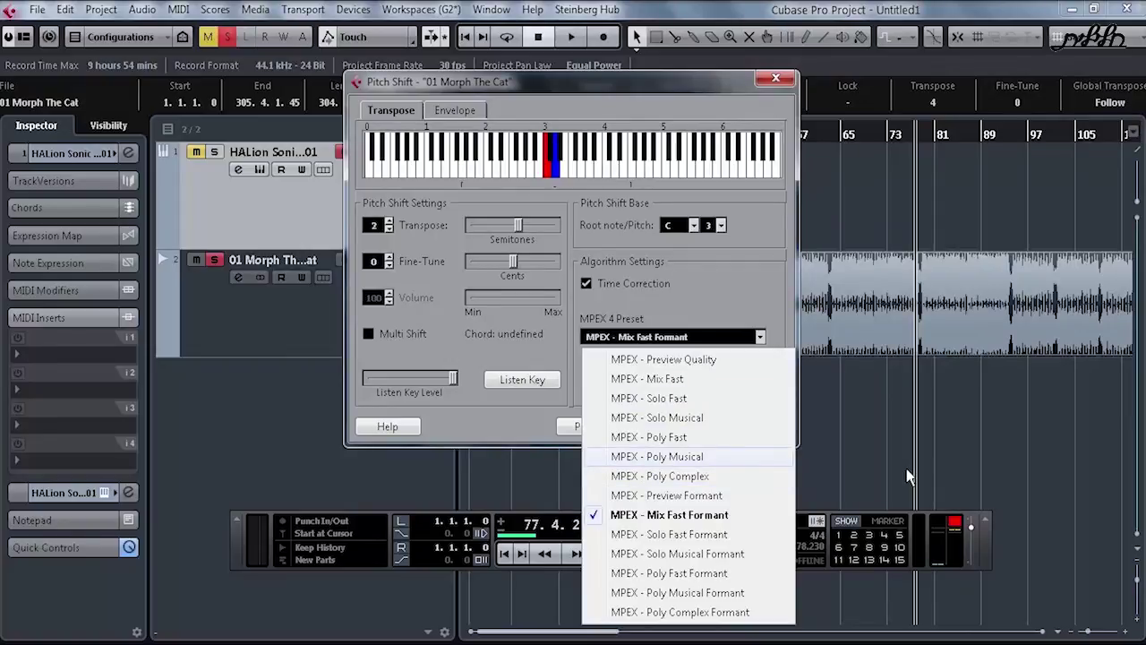
pyautogui.press('Return')
# Raise the Pitch Shift transpose amount to 5 semitones
pyautogui.press('Up')
pyautogui.press('Up')
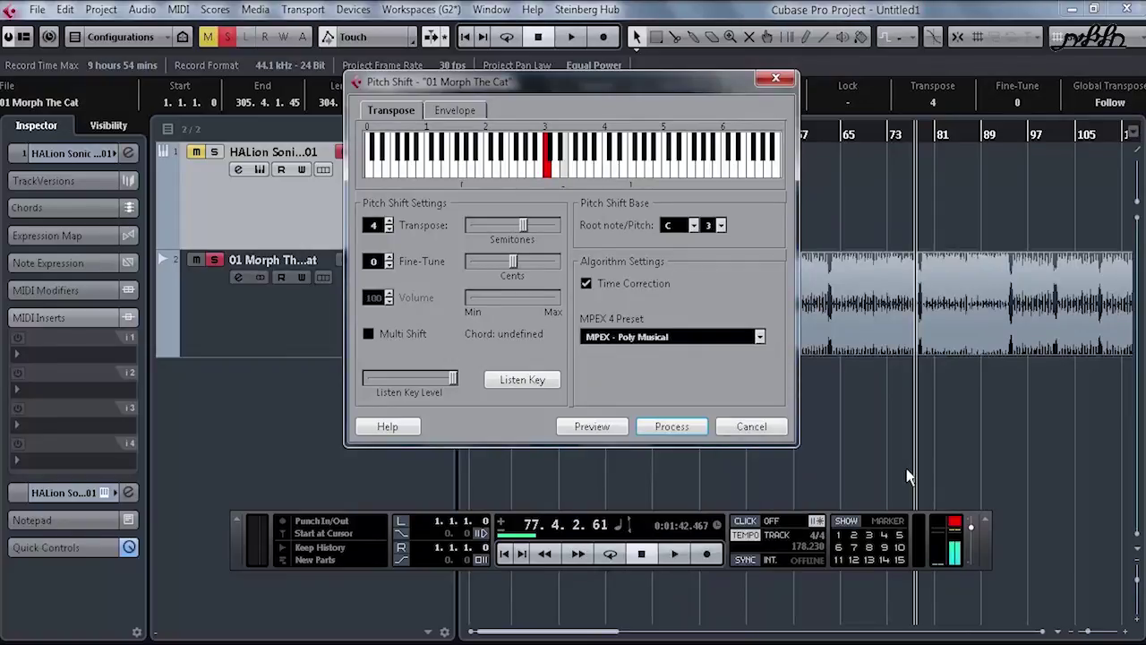
pyautogui.press('Up')
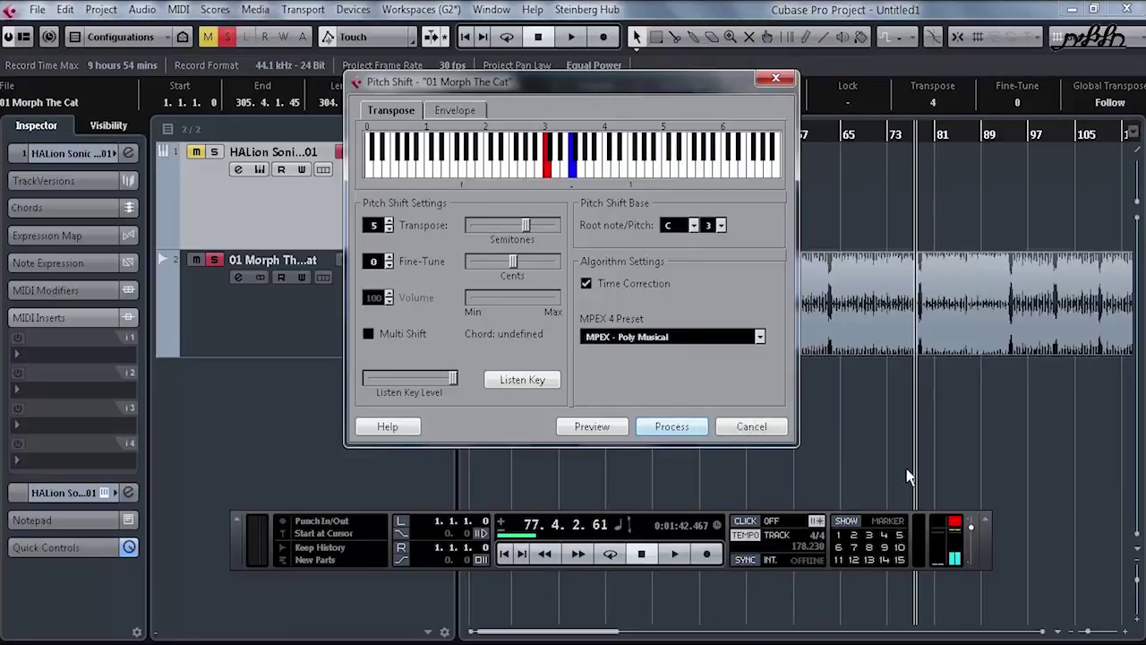
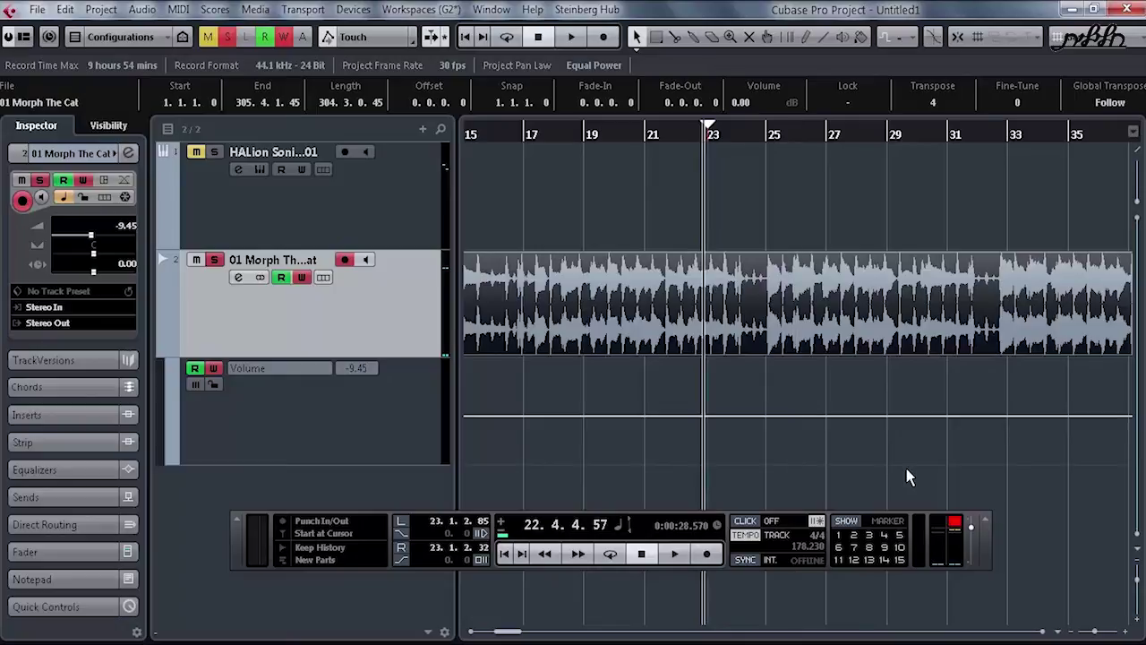
# Record trial volume automation on the 01 Morph The Cat track from about bar 23 and undo it
pyautogui.press('space')
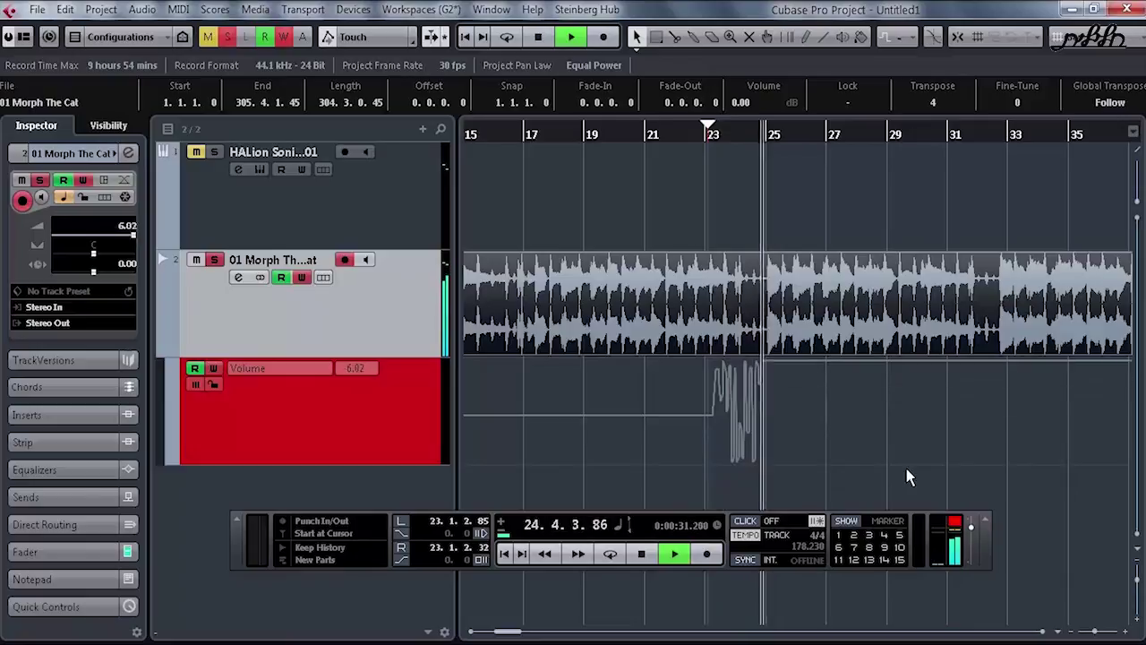
pyautogui.press('space')
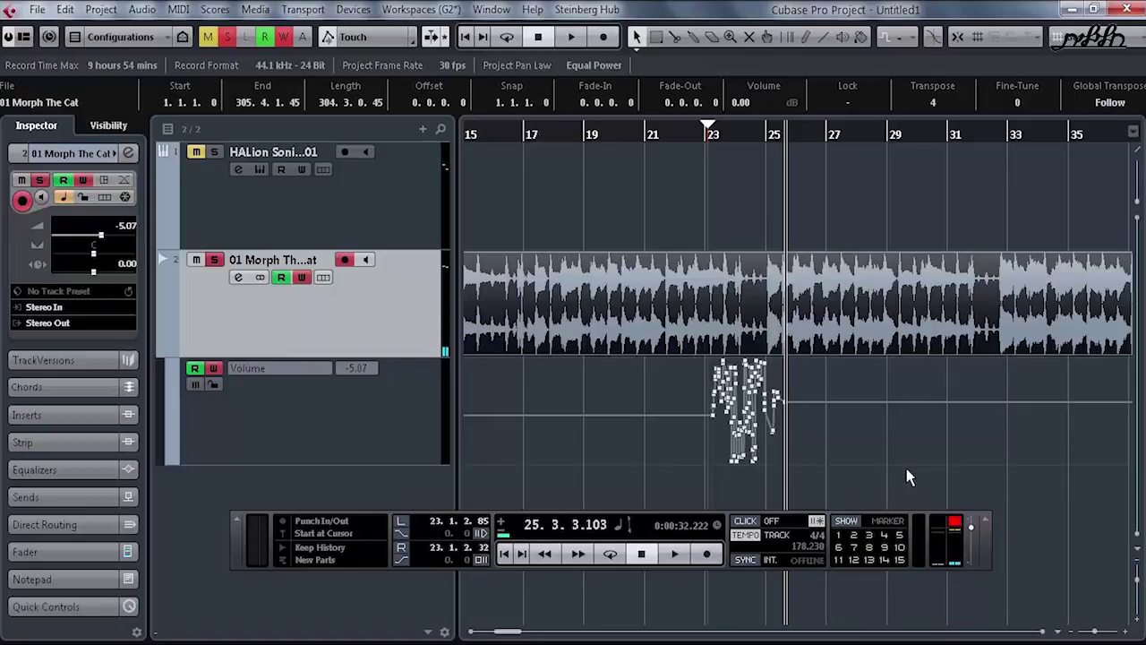
pyautogui.press('KP_0')
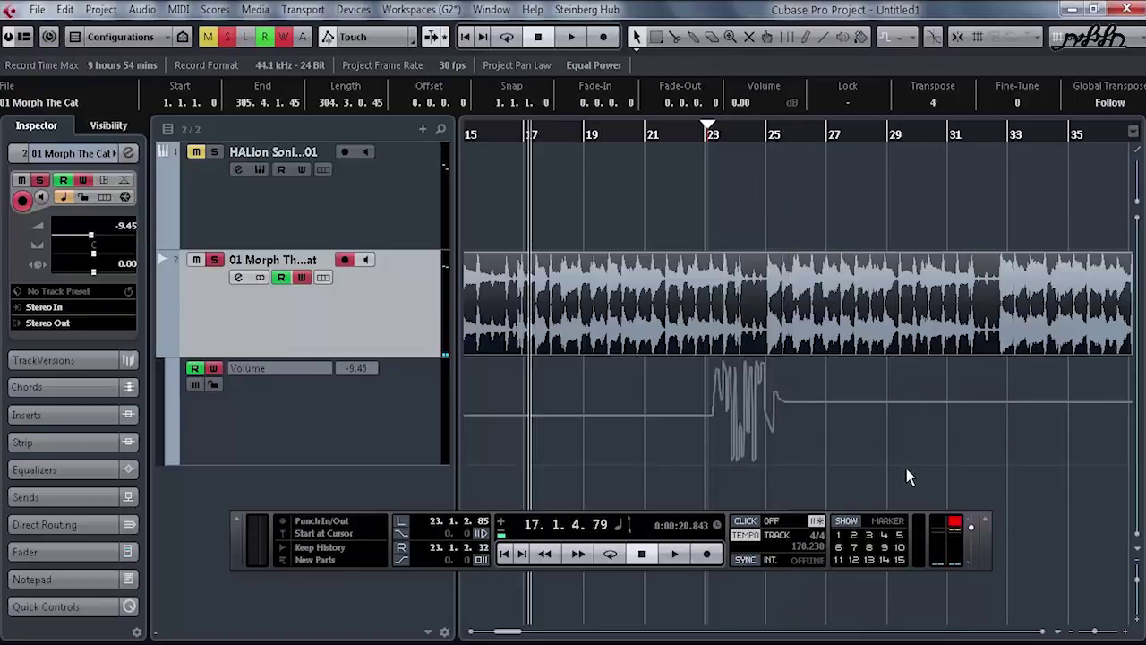
pyautogui.press('space')
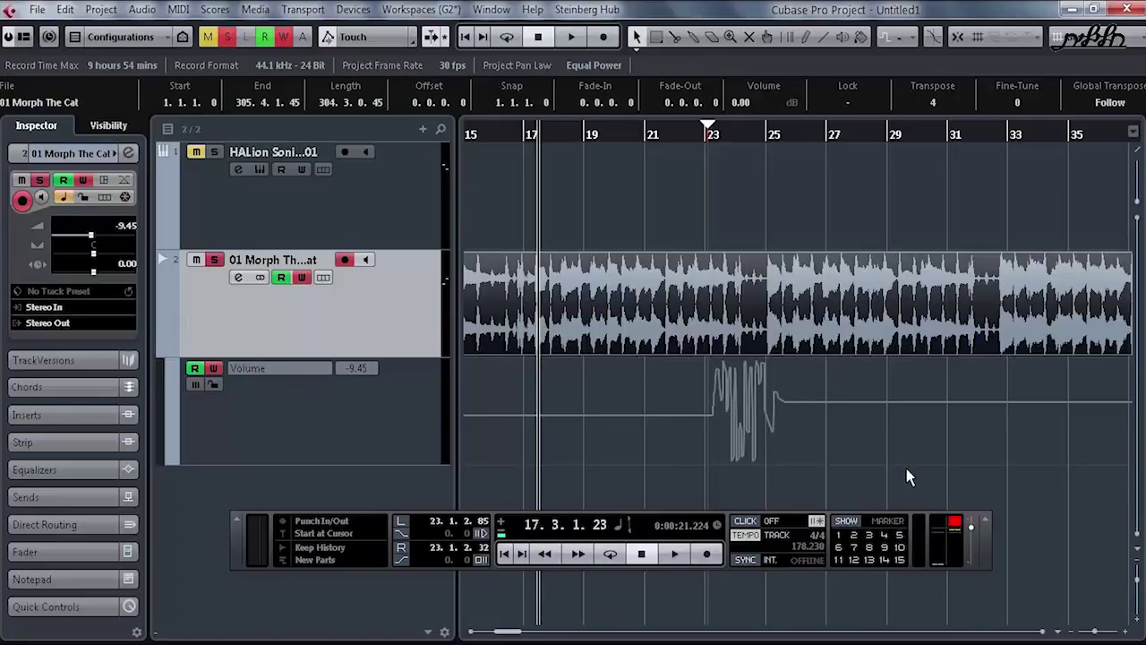
pyautogui.hotkey('ctrl', 'z')
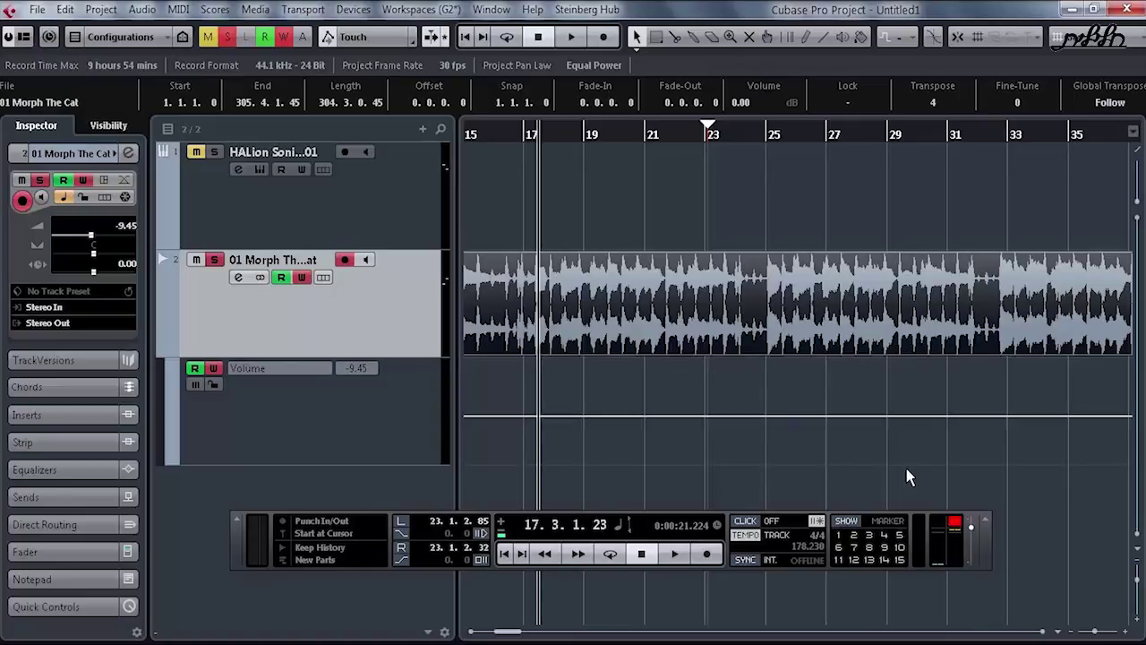
# Enable Use Virgin Territory in the Automation Panel settings and close the panel
pyautogui.hotkey('alt', 'p')
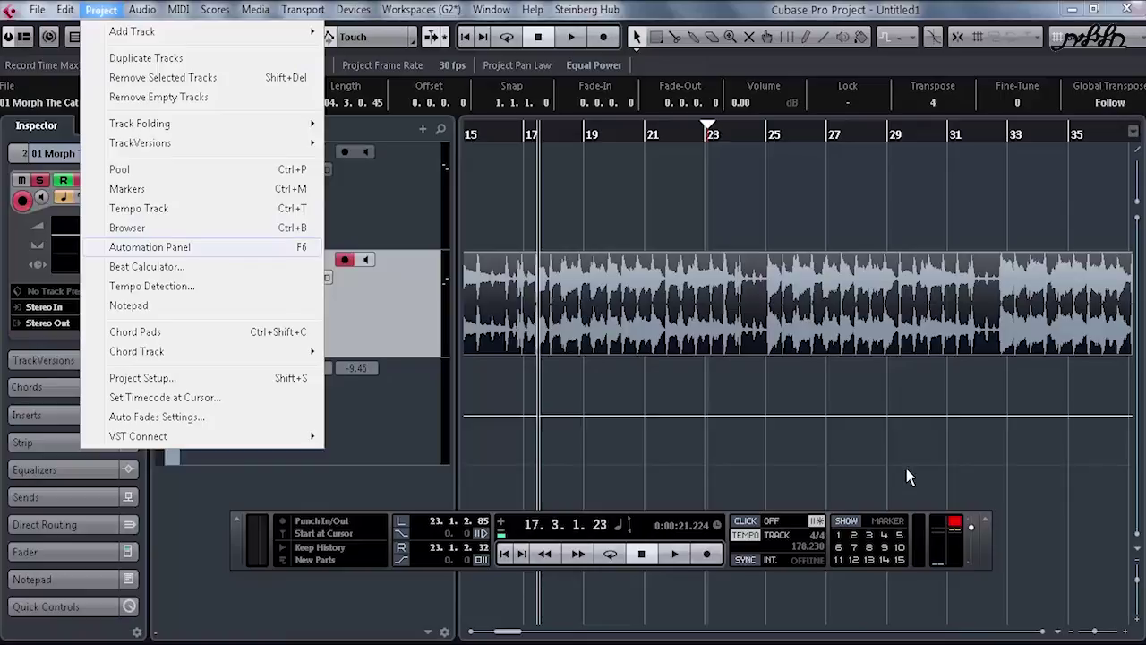
pyautogui.press('Return')
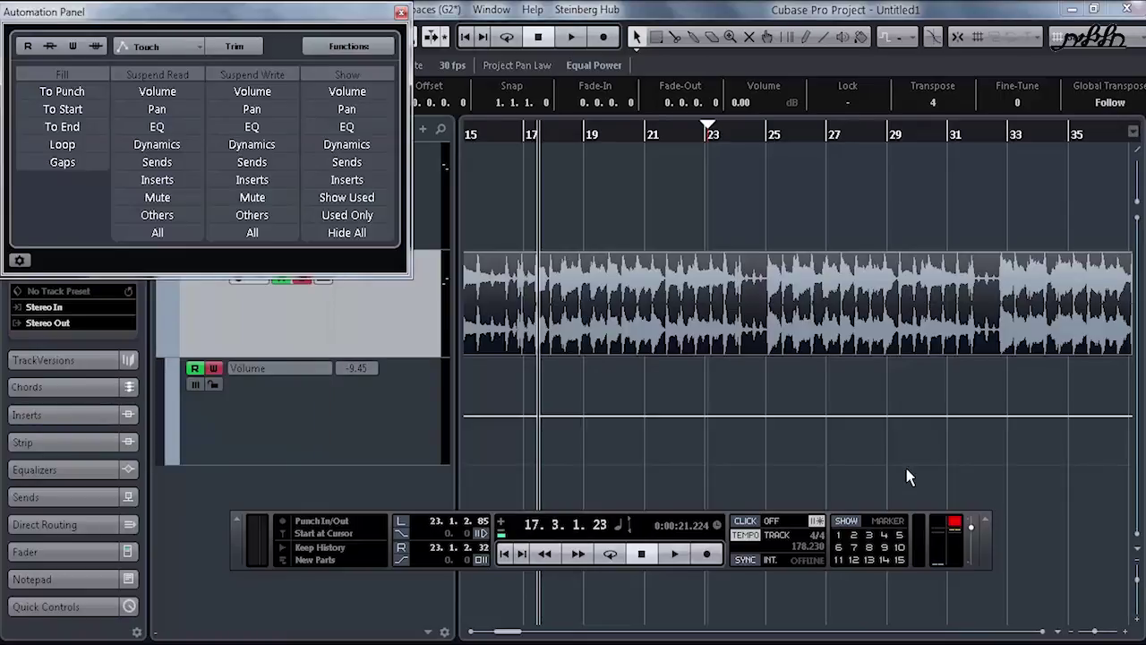
pyautogui.click(19, 260)
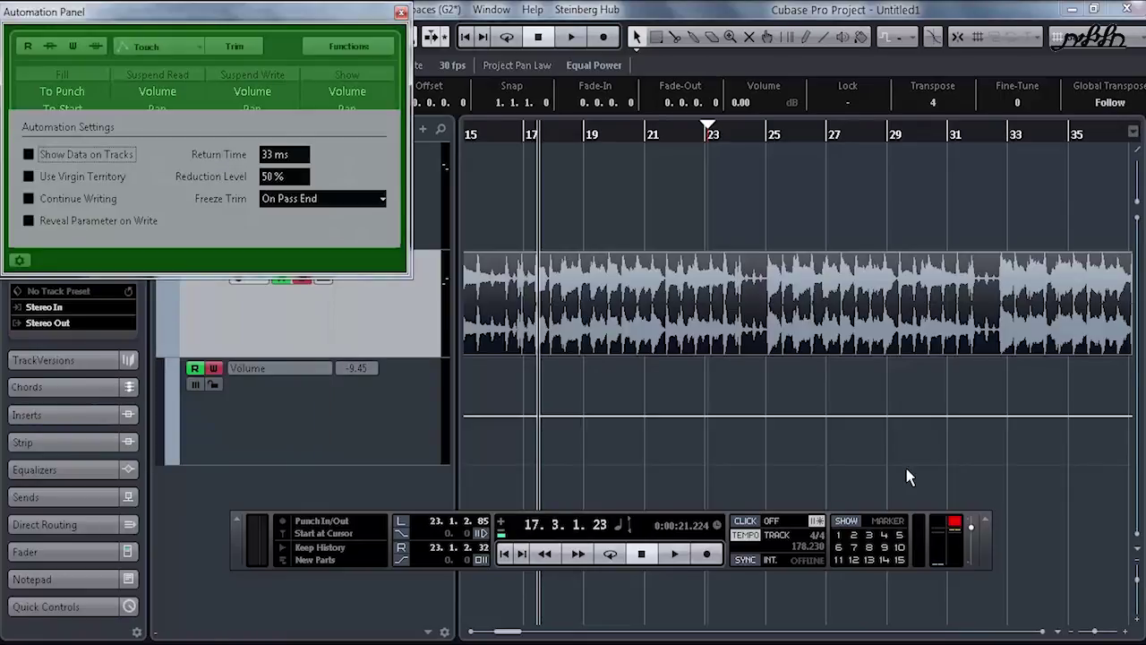
pyautogui.click(28, 177)
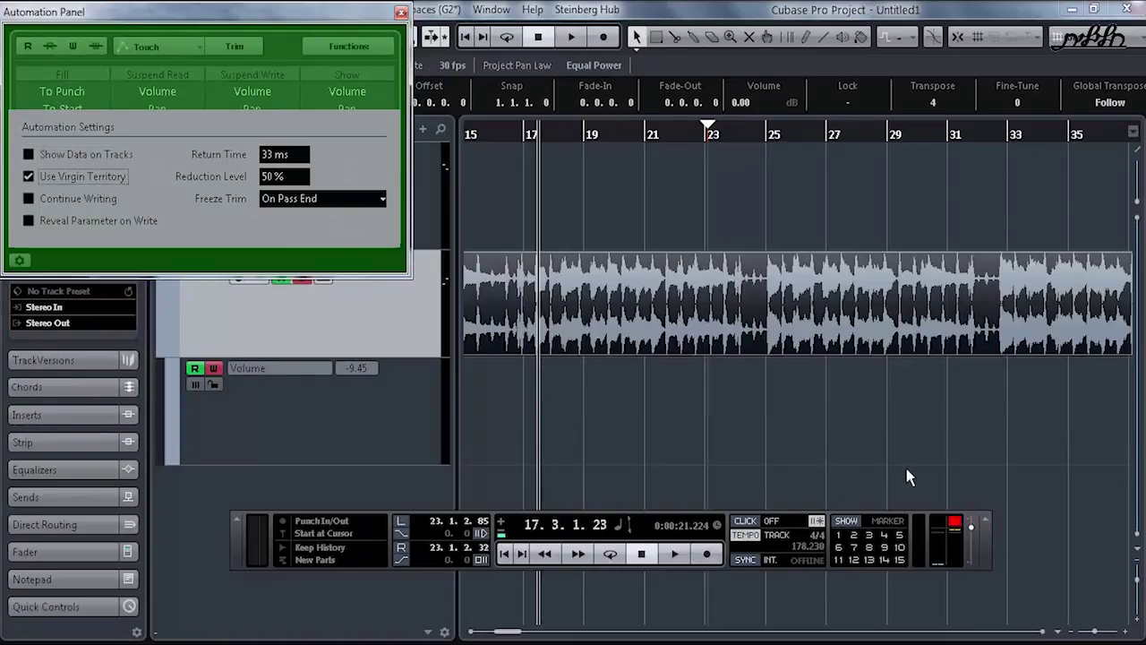
pyautogui.click(20, 260)
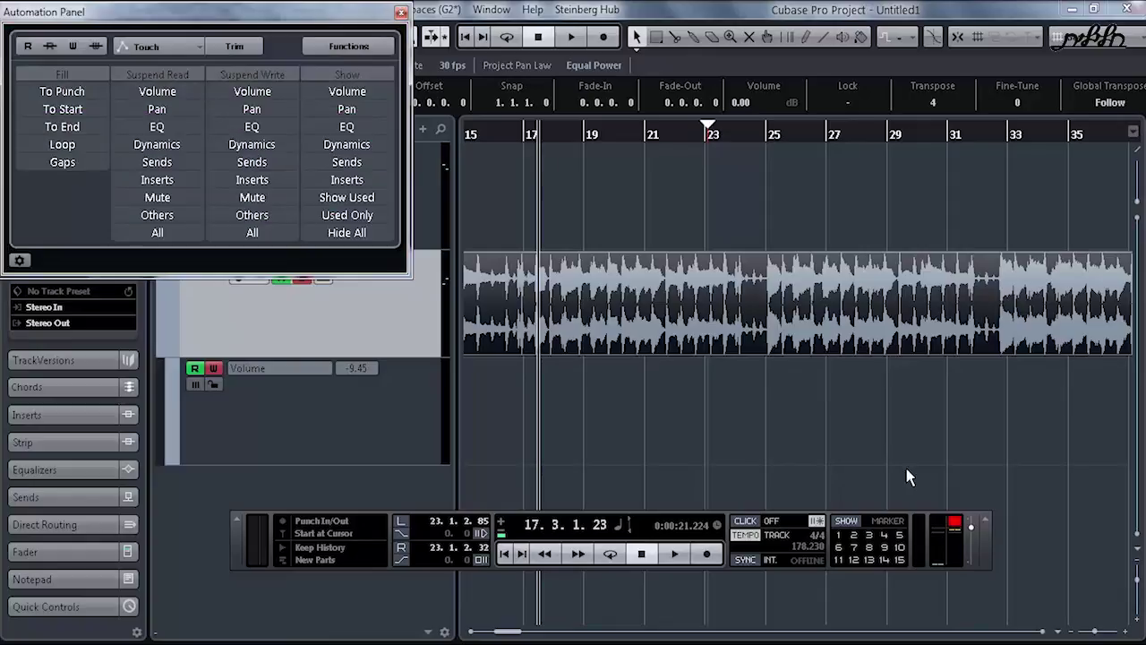
pyautogui.click(402, 12)
# Record two separate passages of volume automation on the 01 Morph The Cat track between about bars 19 and 23
pyautogui.moveTo(509, 134); pyautogui.dragTo(509, 259)
pyautogui.press('space')
pyautogui.moveTo(91, 235)
pyautogui.mouseDown()
pyautogui.moveTo(112, 235)
pyautogui.moveTo(95, 235)
pyautogui.mouseUp()
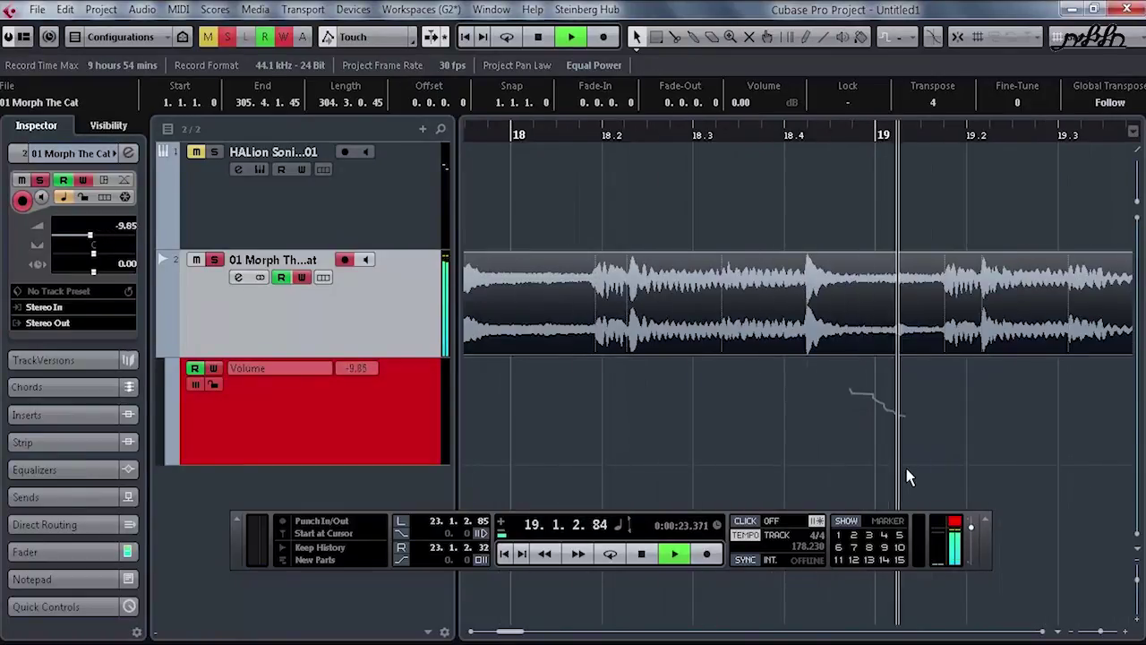
pyautogui.press('g')
pyautogui.press('g')
pyautogui.press('g')
pyautogui.press('g')
pyautogui.press('g')
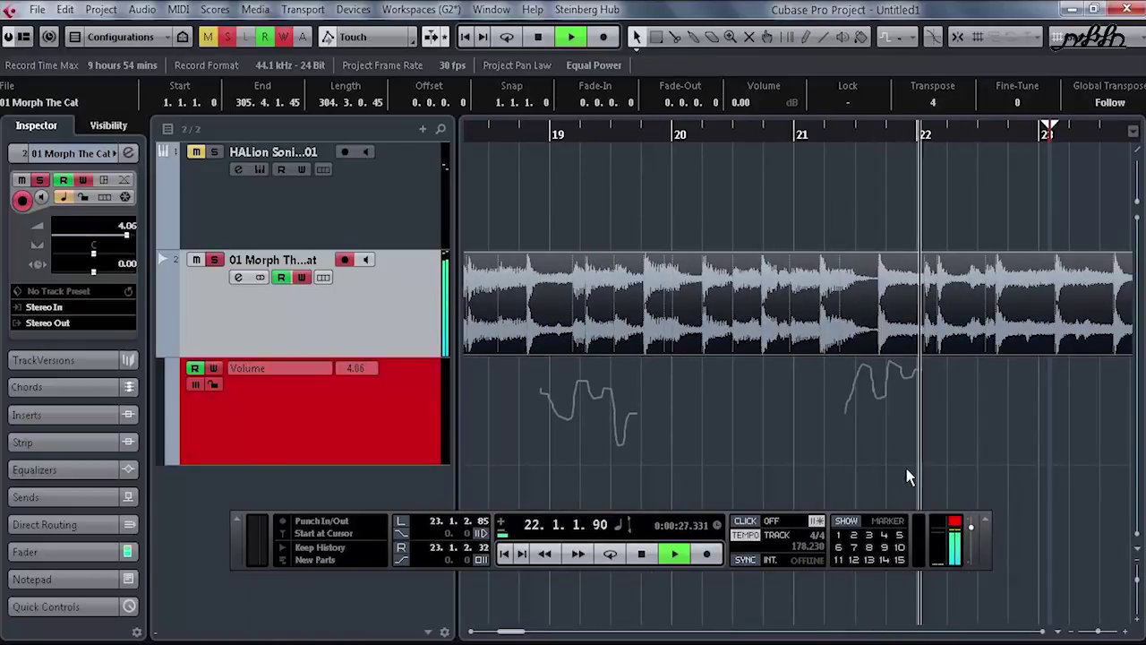
pyautogui.press('KP_0')
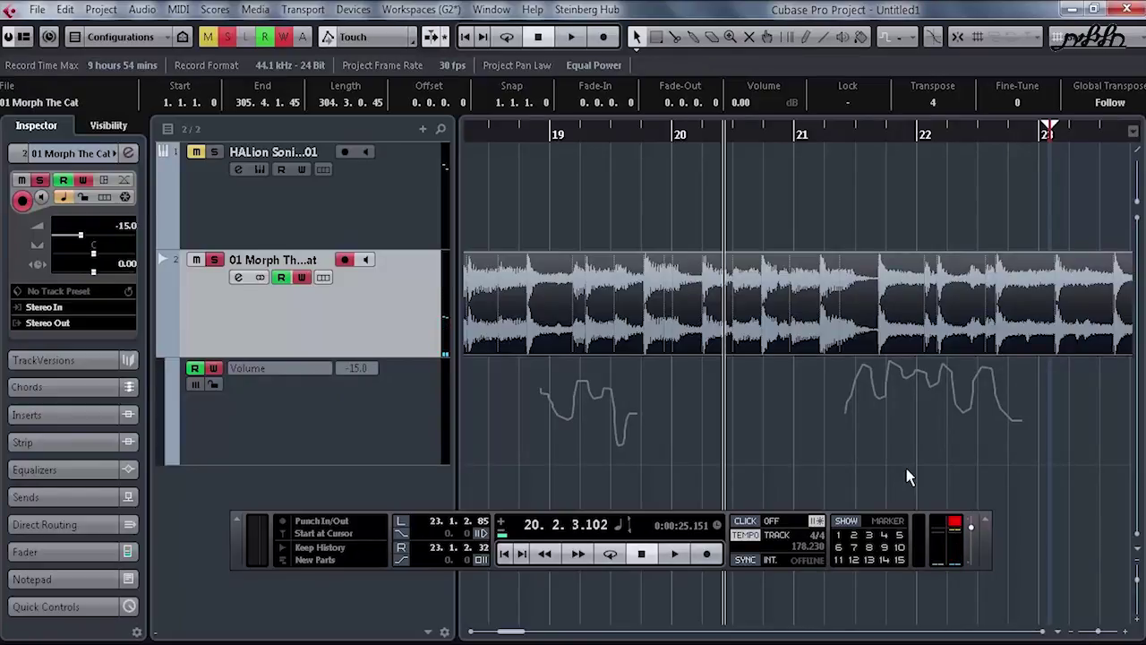
# Examine the virgin territory option in the Automation Panel settings and close the panel
pyautogui.hotkey('alt', 'p')
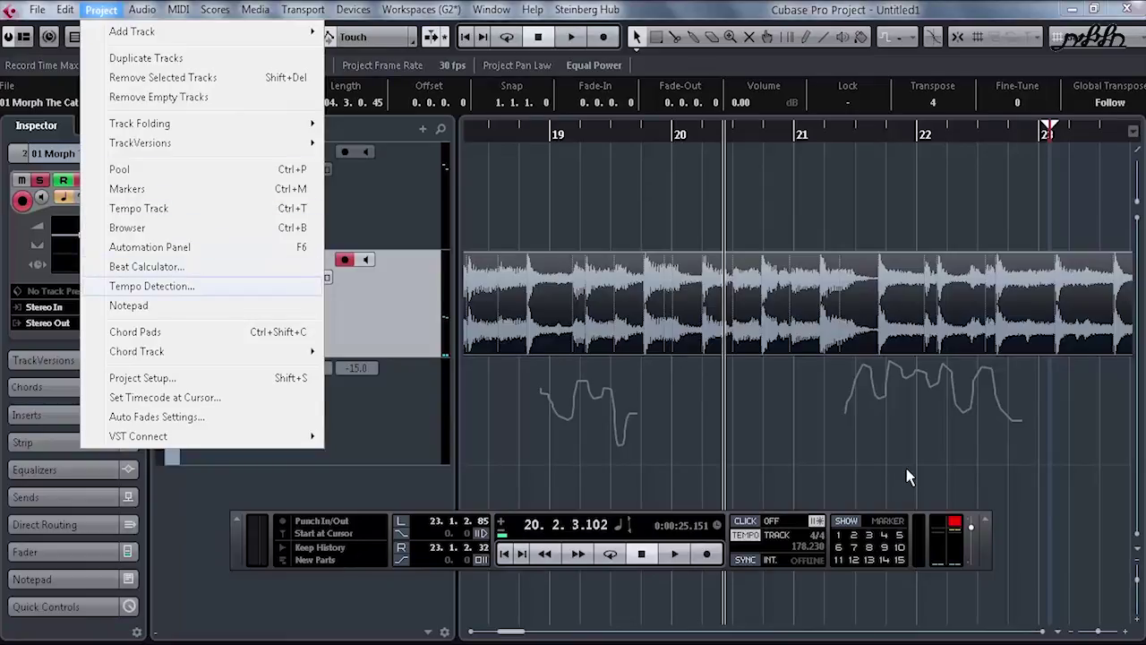
pyautogui.press('Up')
pyautogui.press('Up')
pyautogui.press('Up')
pyautogui.press('Down')
pyautogui.press('Down')
pyautogui.press('Down')
pyautogui.press('Up')
pyautogui.press('Up')
pyautogui.press('Up')
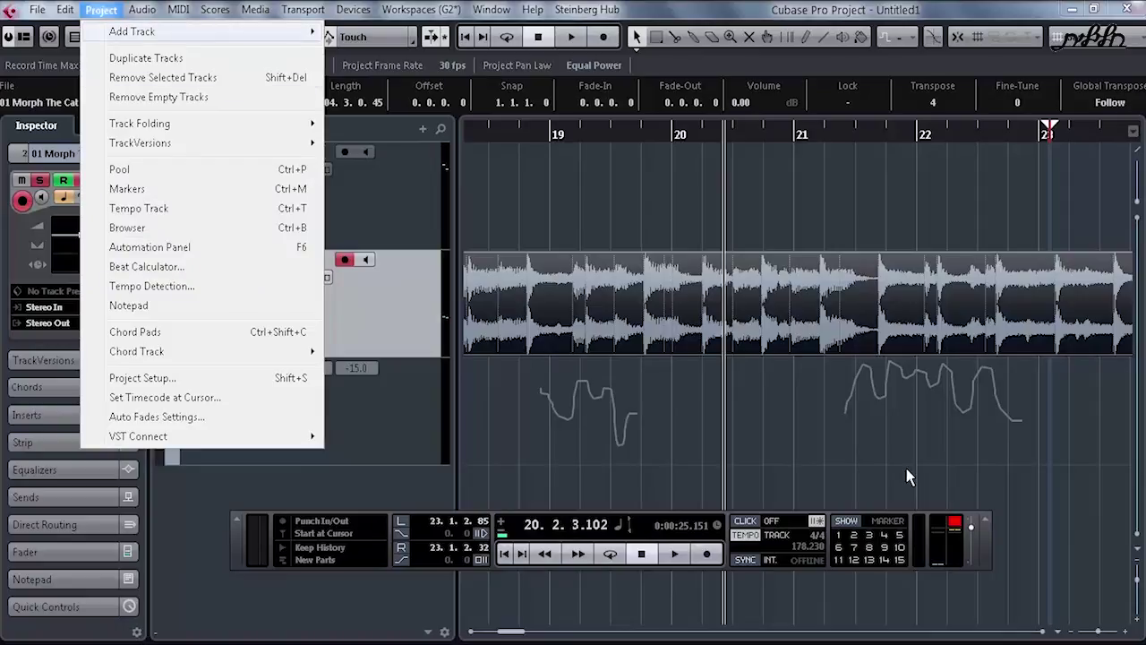
pyautogui.press('Up')
pyautogui.press('Up')
pyautogui.press('Up')
pyautogui.press('Up')
pyautogui.press('Up')
pyautogui.press('Up')
pyautogui.press('Up')
pyautogui.press('Up')
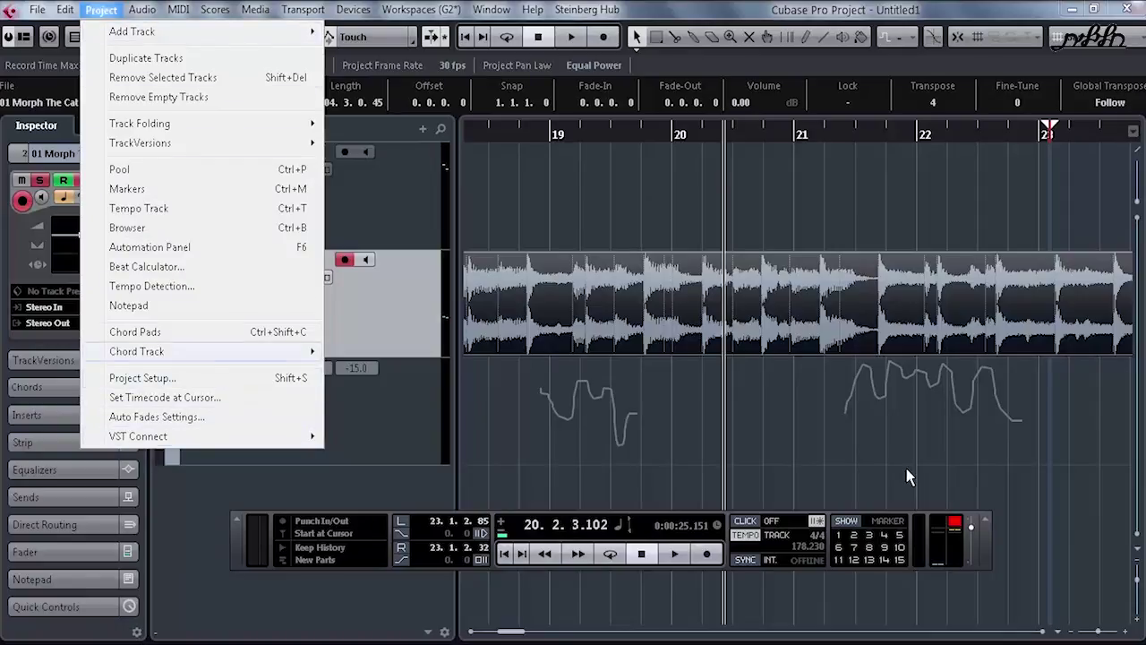
pyautogui.press('Up')
pyautogui.press('Up')
pyautogui.press('Return')
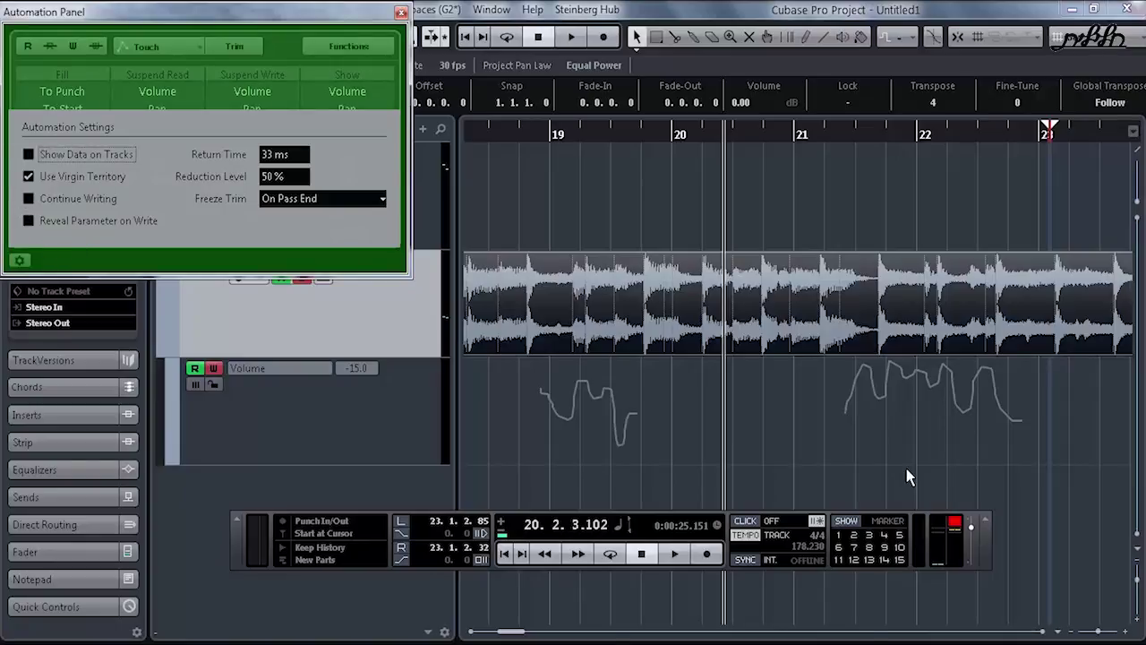
pyautogui.press('F6')
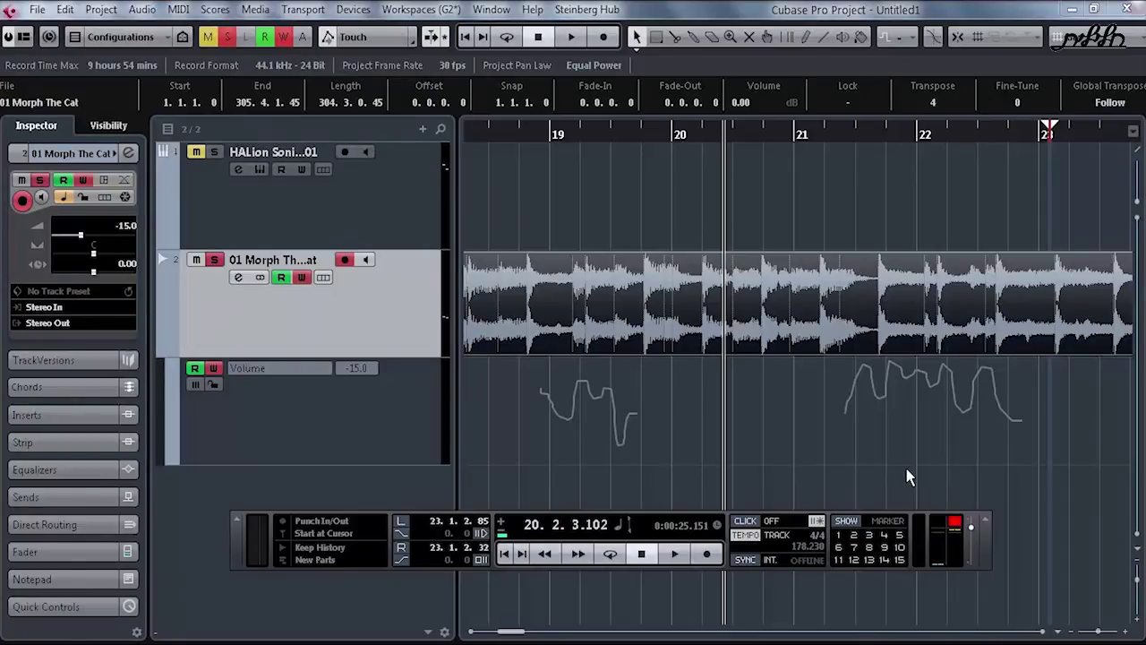
# Open the MixConsole, make its window taller, and hide the Transport panel
pyautogui.press('F3')
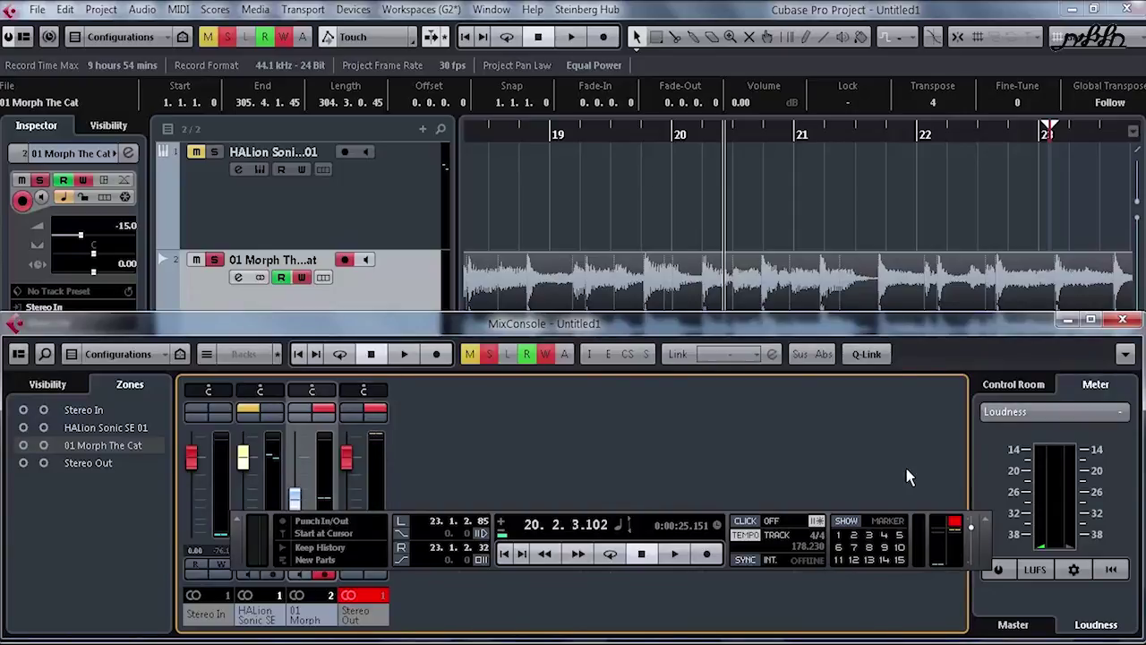
pyautogui.press('F3')
pyautogui.press('F3')
pyautogui.press('F3')
pyautogui.press('F3')
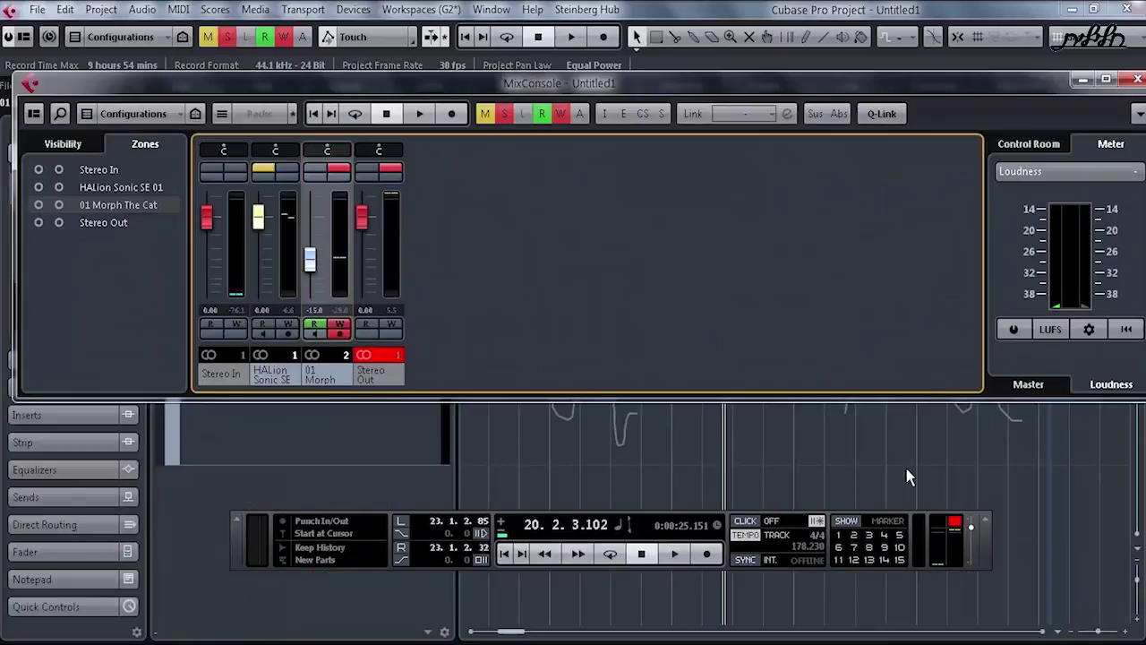
pyautogui.moveTo(573, 400); pyautogui.dragTo(574, 563)
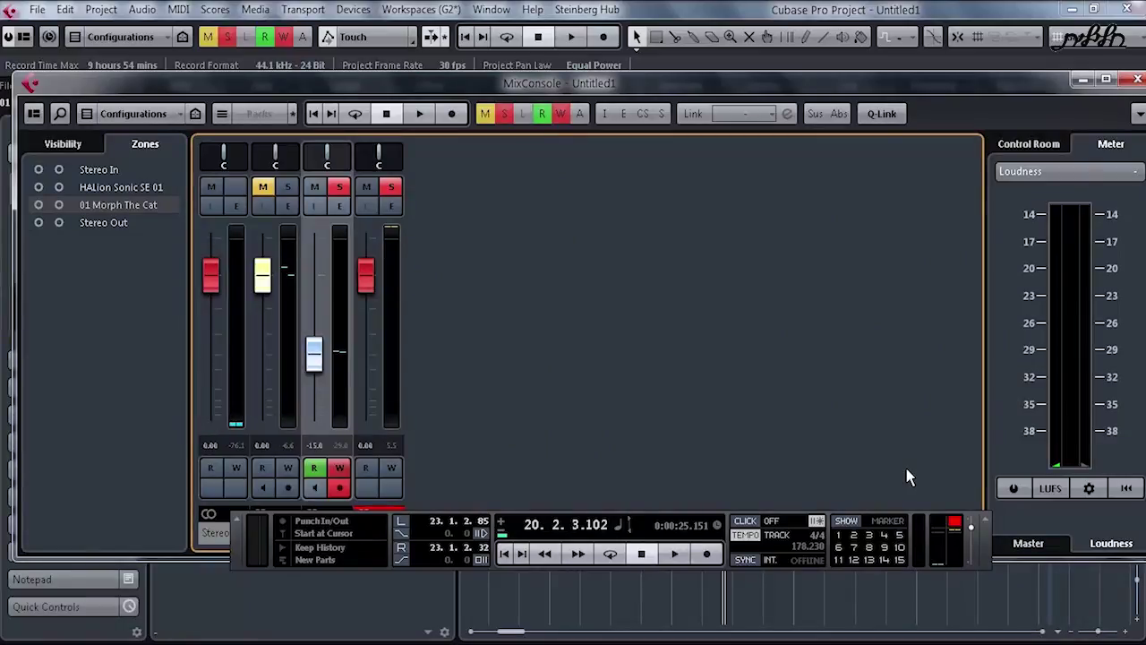
pyautogui.press('F2')
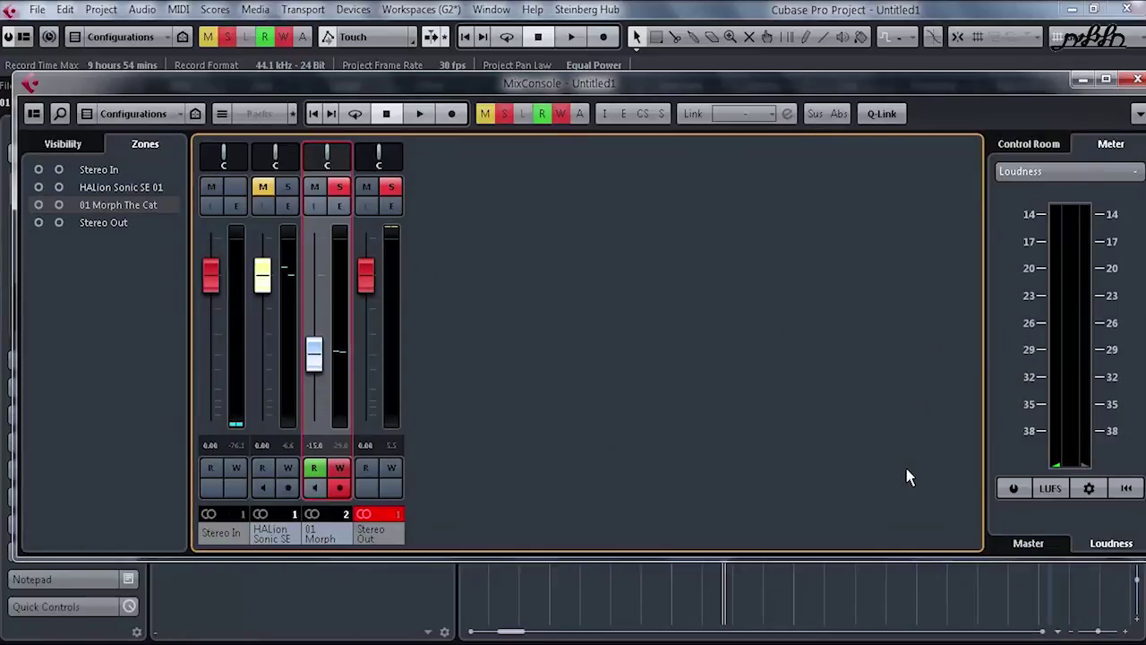
# Widen all the MixConsole channel strips until the full track names and fader scales fit, and close the MixConsole
pyautogui.press('h')
pyautogui.press('h')
pyautogui.press('h')
pyautogui.press('h')
pyautogui.press('h')
pyautogui.press('h')
pyautogui.press('h')
pyautogui.press('h')
pyautogui.press('h')
pyautogui.press('h')
pyautogui.press('h')
pyautogui.press('h')
pyautogui.press('h')
pyautogui.press('h')
pyautogui.press('h')
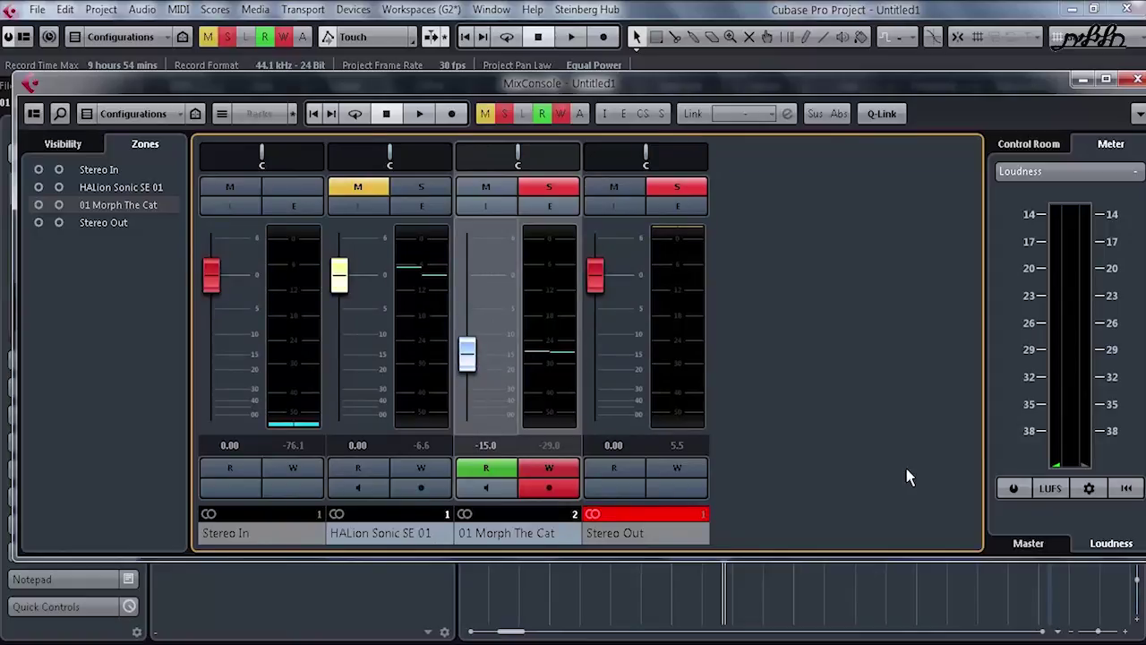
pyautogui.press('F3')
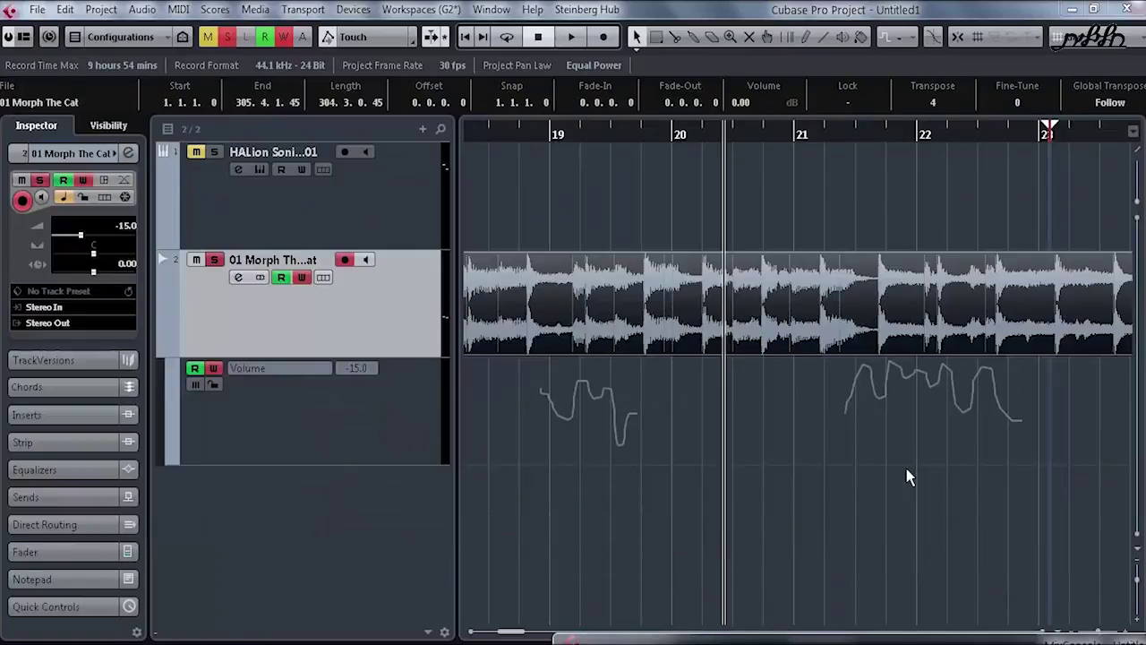
# Delete the 01 Morph The Cat and HALion Sonic SE 01 tracks from the project
pyautogui.press('Down')
pyautogui.press('Delete')
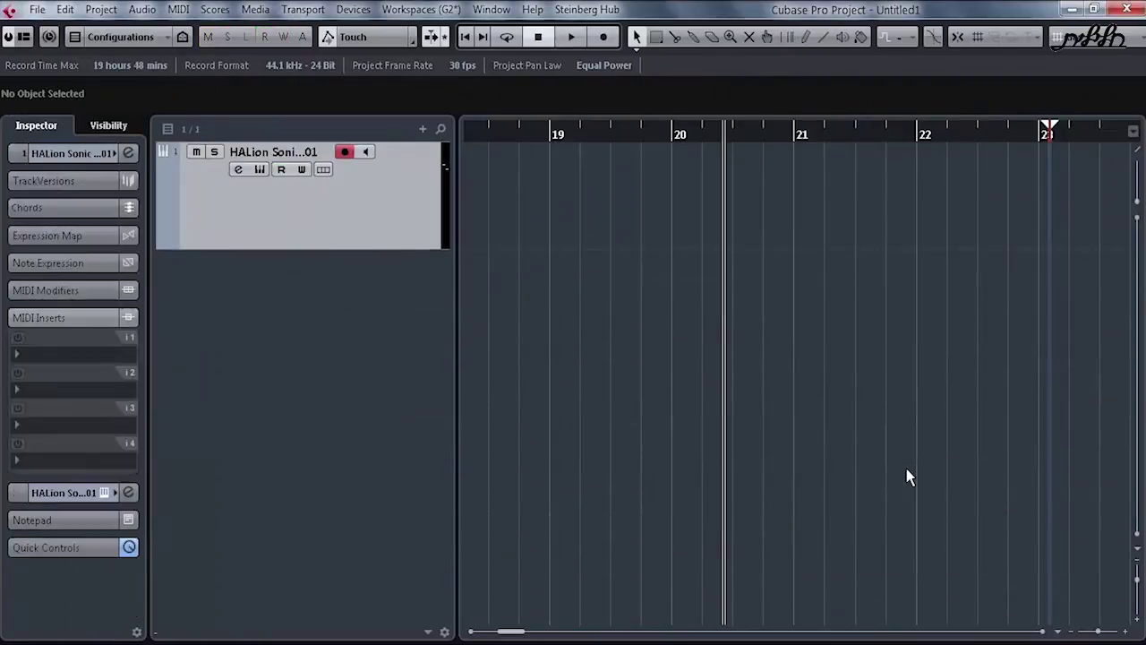
pyautogui.press('Delete')
# Add three stereo audio tracks to the empty project
pyautogui.press('Menu')
pyautogui.press('Down')
pyautogui.press('Return')
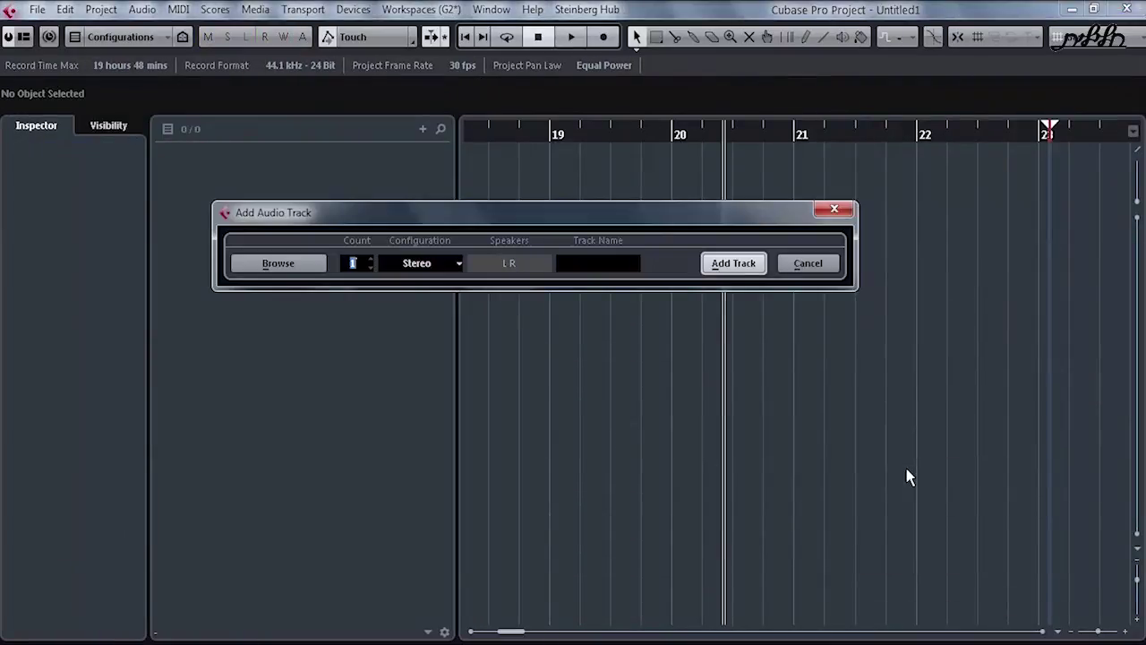
pyautogui.press('Return')
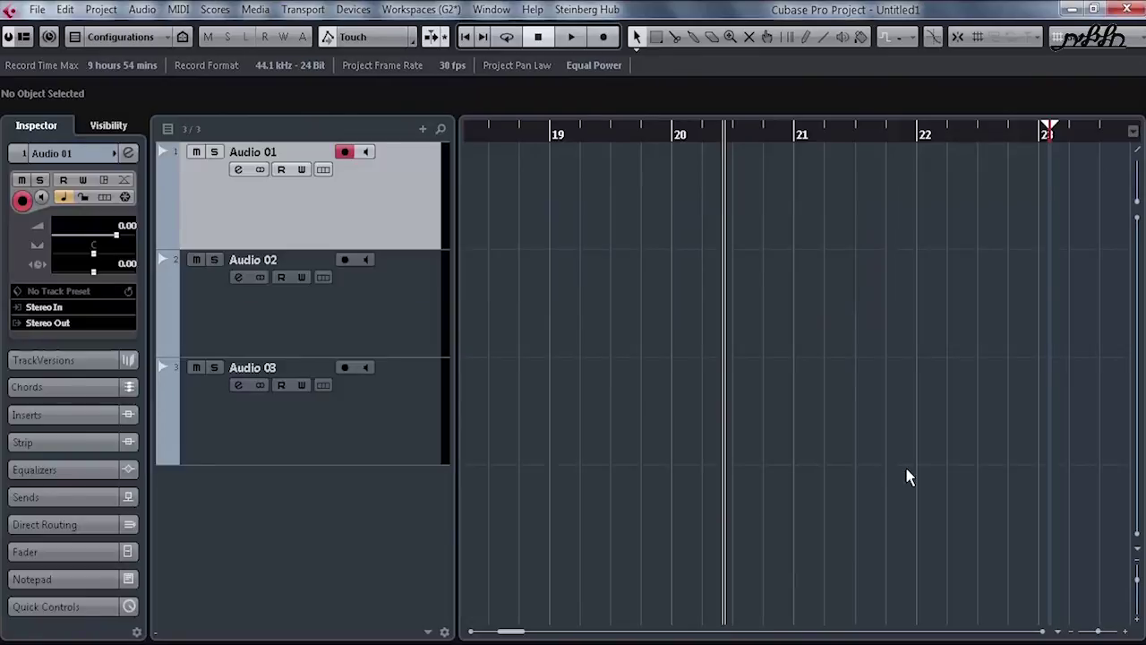
# Enable read and write automation on all audio tracks, open the MixConsole, and record volume fader moves for the three channels from the project start
pyautogui.hotkey('alt', 'w')
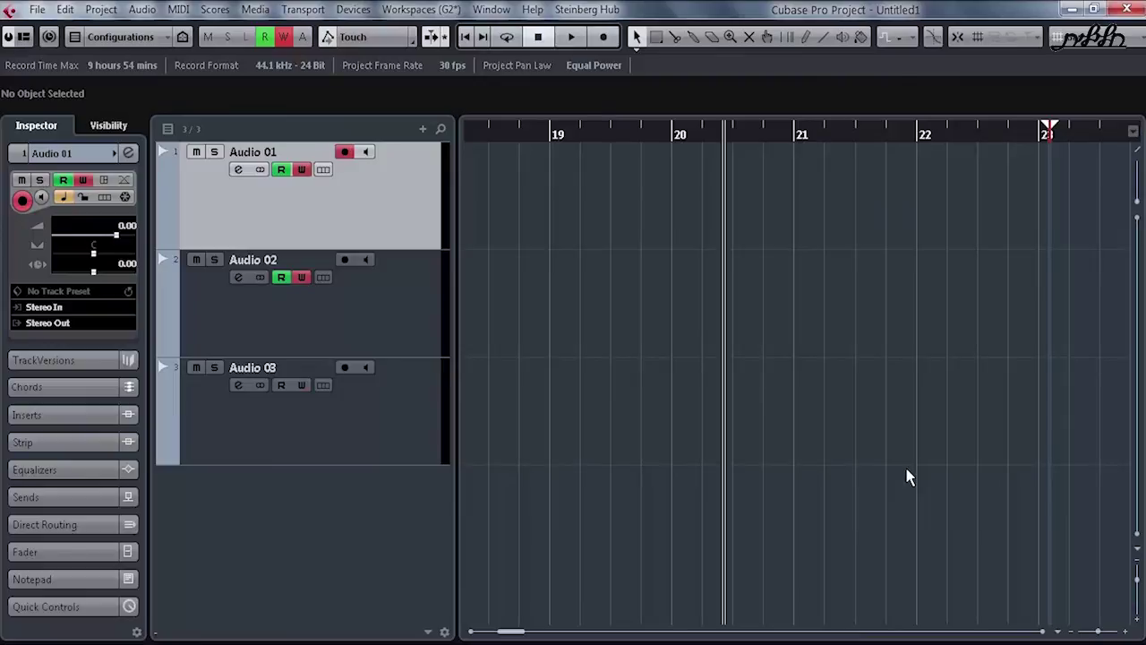
pyautogui.press('F3')
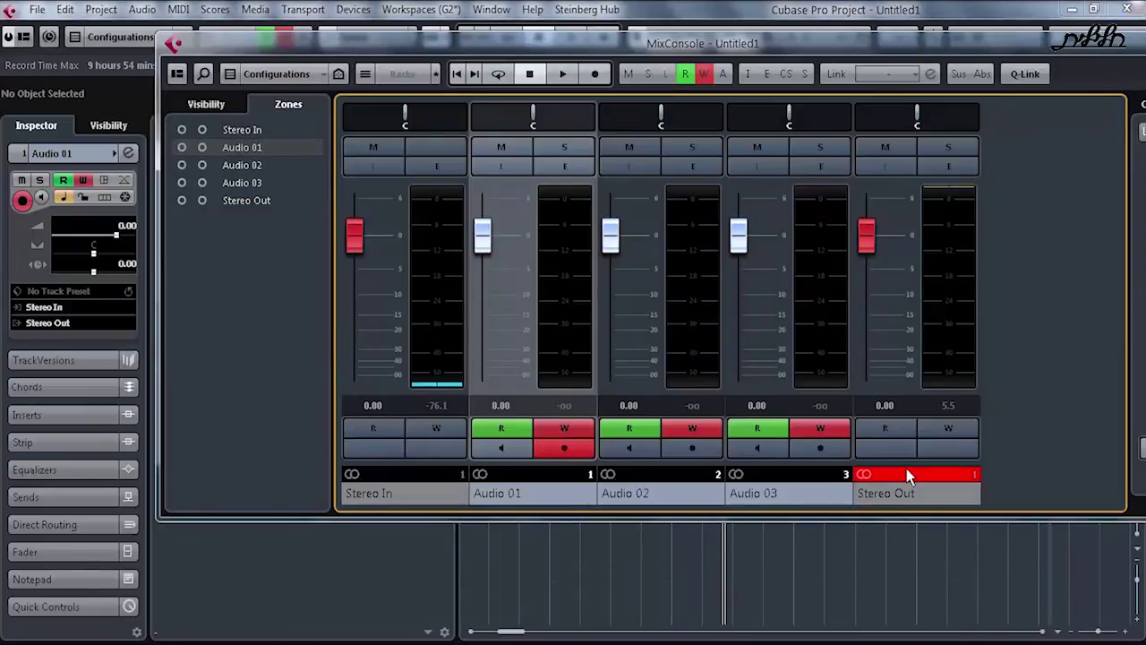
pyautogui.press('Home')
pyautogui.press('space')
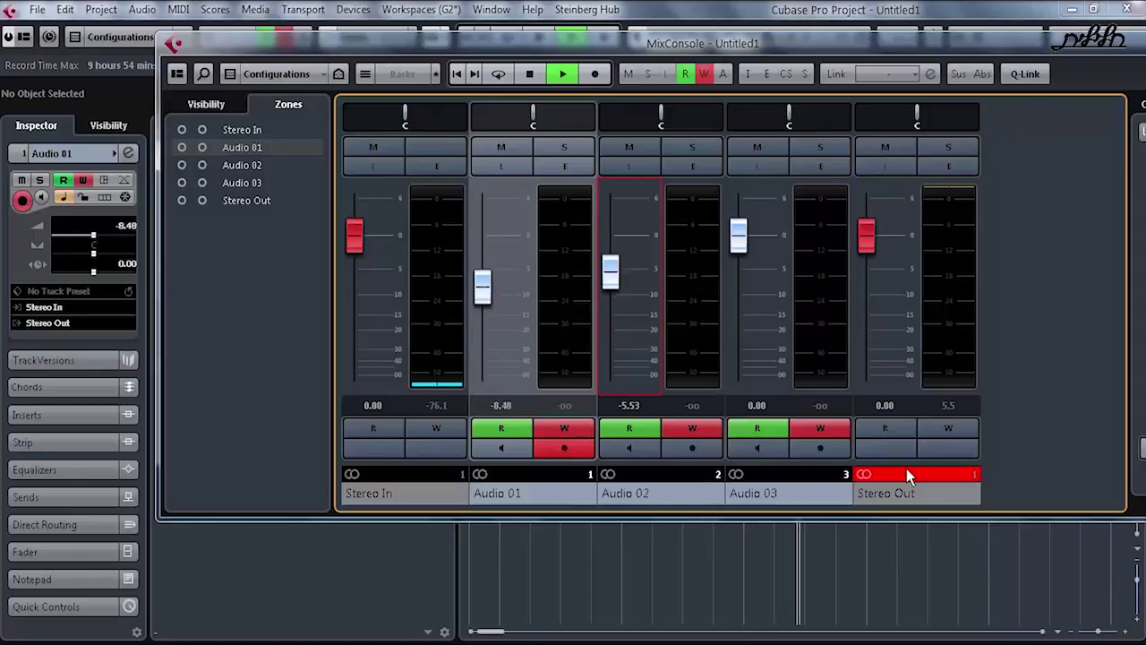
pyautogui.press('space')
pyautogui.press('space')
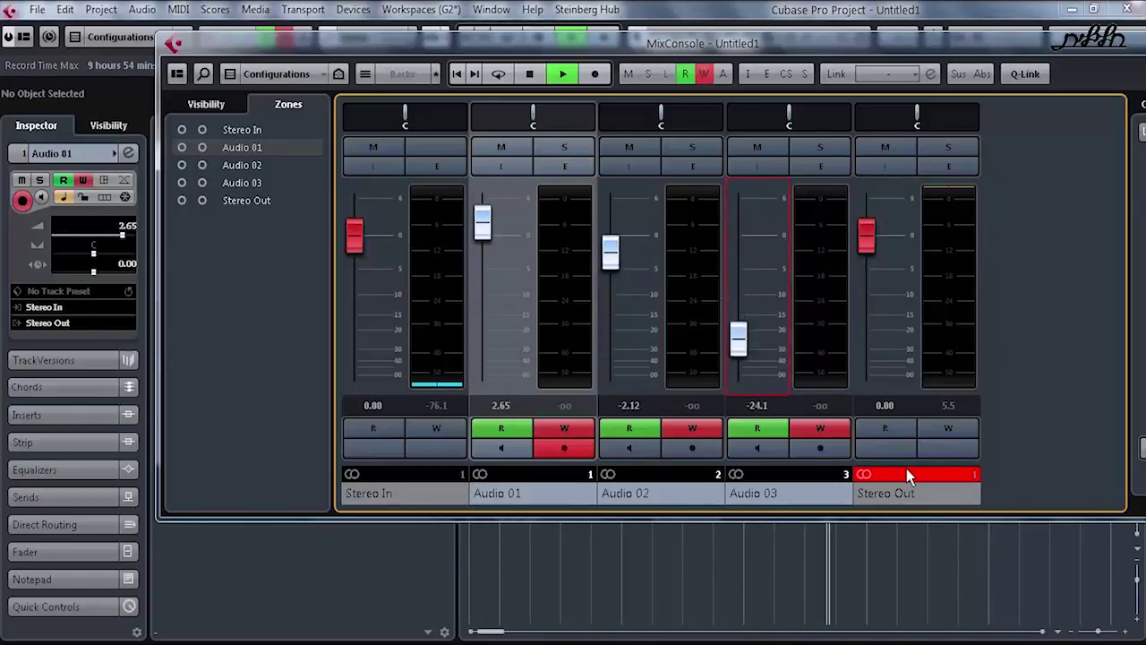
# Turn off write automation on Audio 01, Audio 02 and Audio 03, and play back the recorded fader moves
pyautogui.press('space')
pyautogui.press('Down')
pyautogui.press('Return')
pyautogui.press('Right')
pyautogui.press('Right')
pyautogui.press('Return')
pyautogui.press('Right')
pyautogui.press('Right')
pyautogui.press('Return')
pyautogui.press('space')
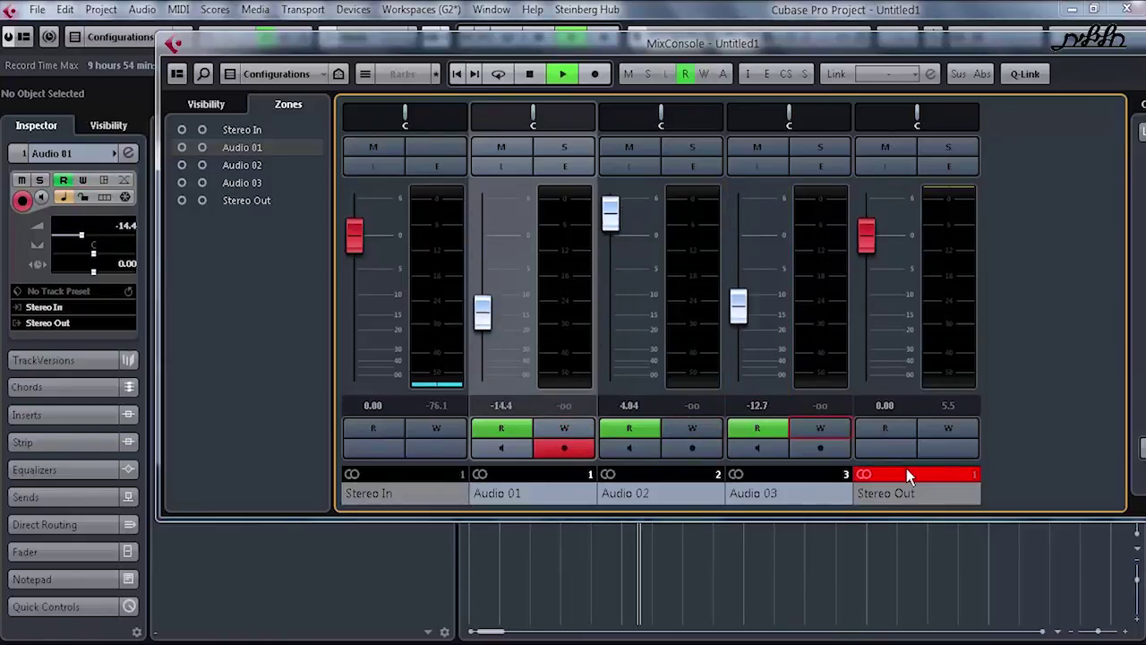
pyautogui.press('space')
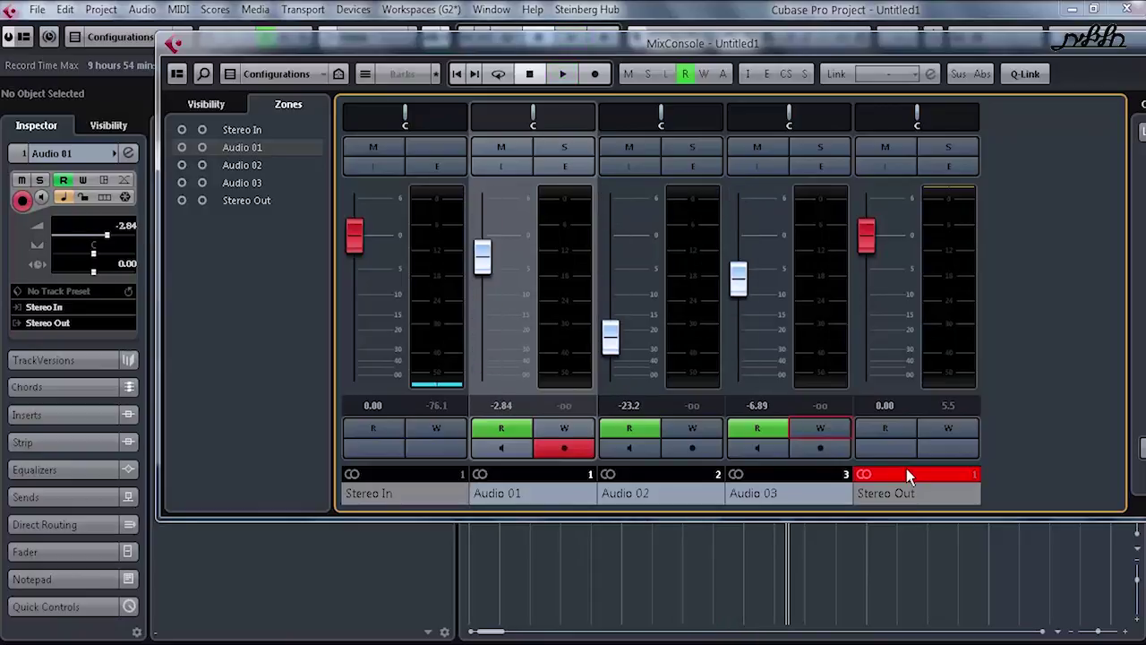
# Select the Audio 01, Audio 02 and Audio 03 channels together and add a VCA fader to them
pyautogui.hotkey('shift', 'Right')
pyautogui.hotkey('shift', 'Right')
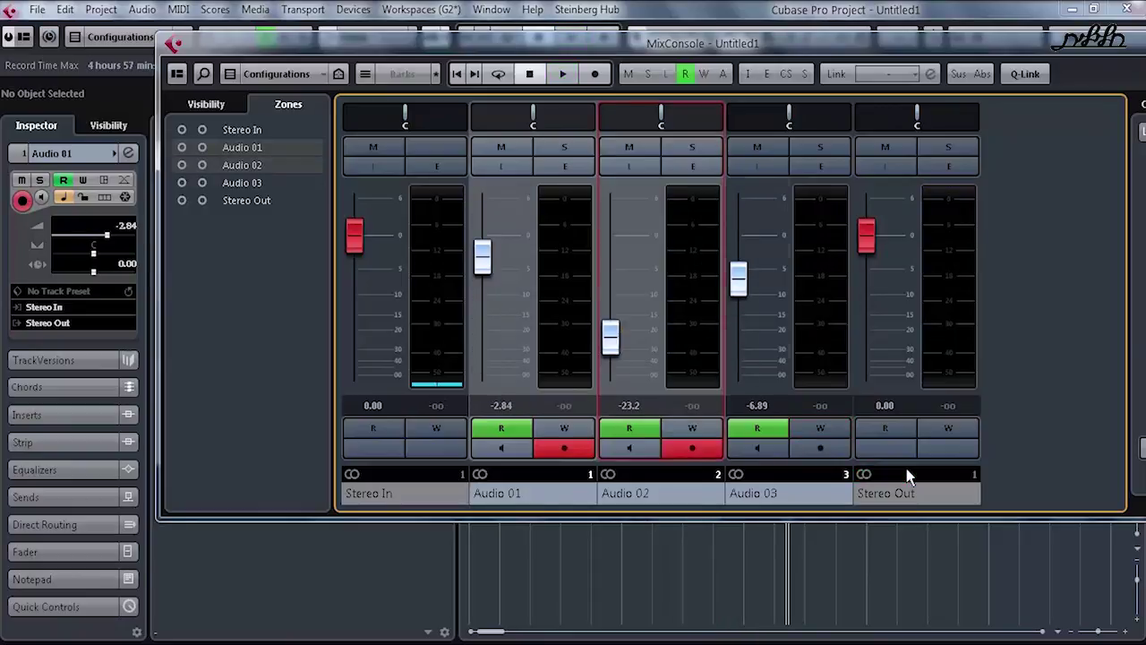
pyautogui.rightClick(907, 475)
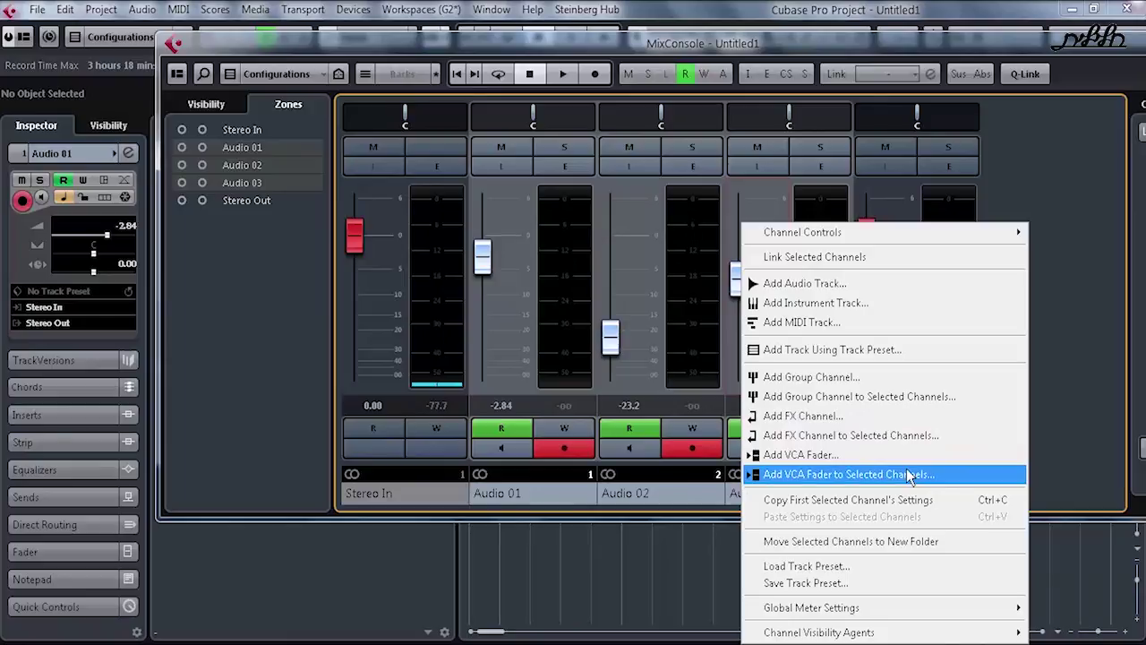
pyautogui.click(909, 475)
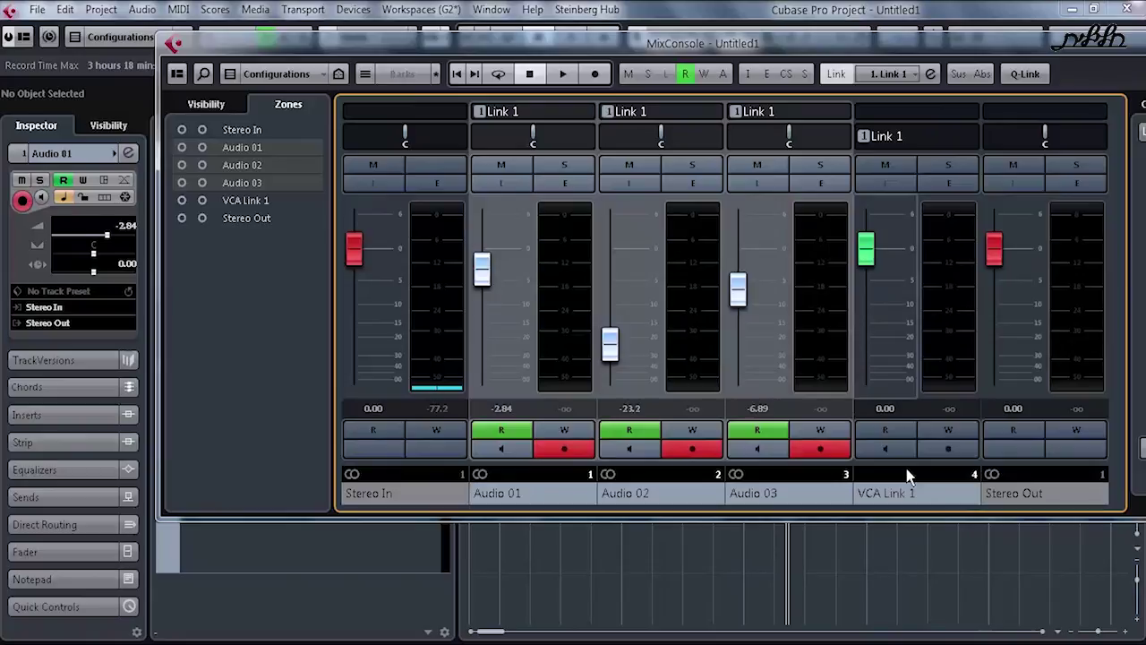
# Move the VCA fader to offset the three linked channels, bring it to about -29.2 dB, and play the automation through it
pyautogui.moveTo(866, 249); pyautogui.dragTo(867, 330)
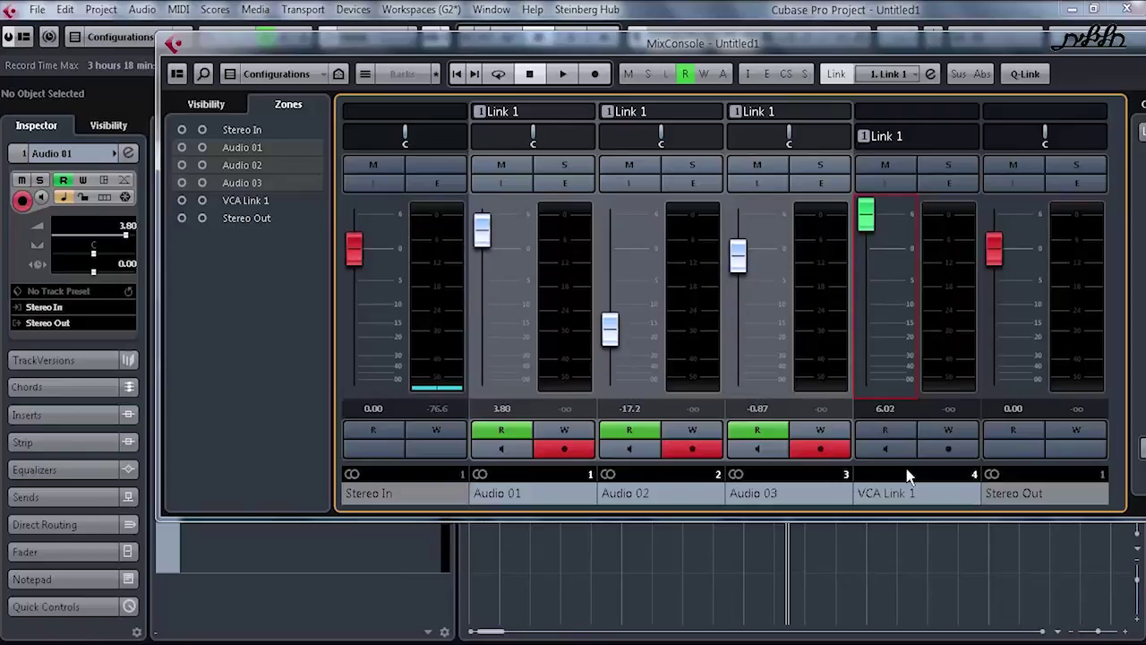
pyautogui.press('space')
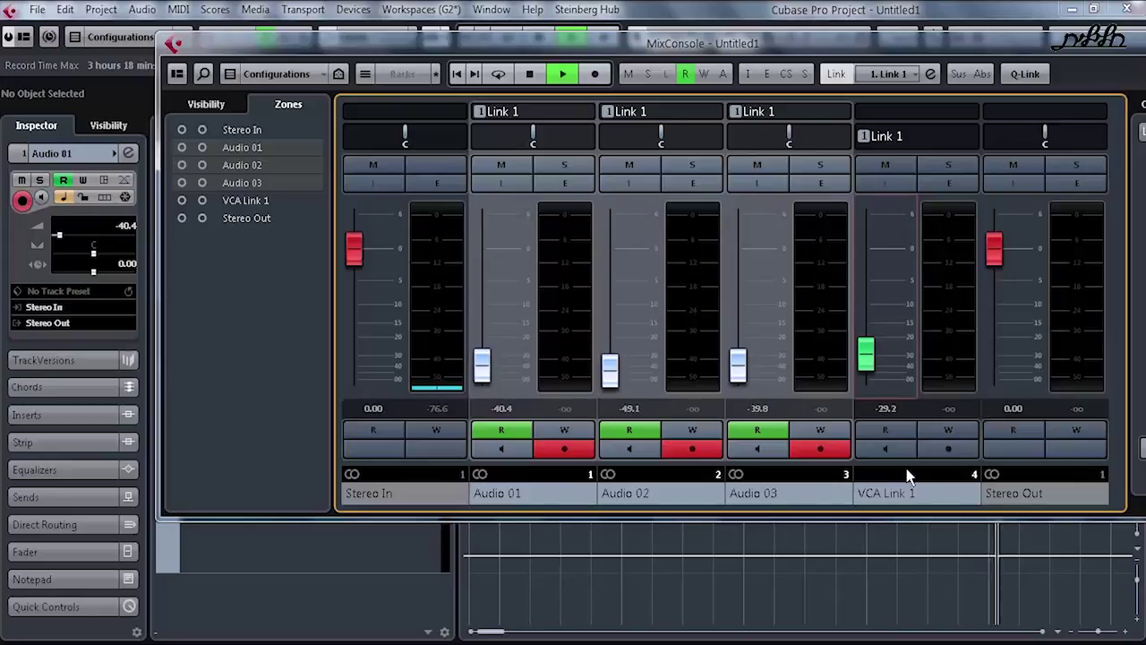
pyautogui.press('space')
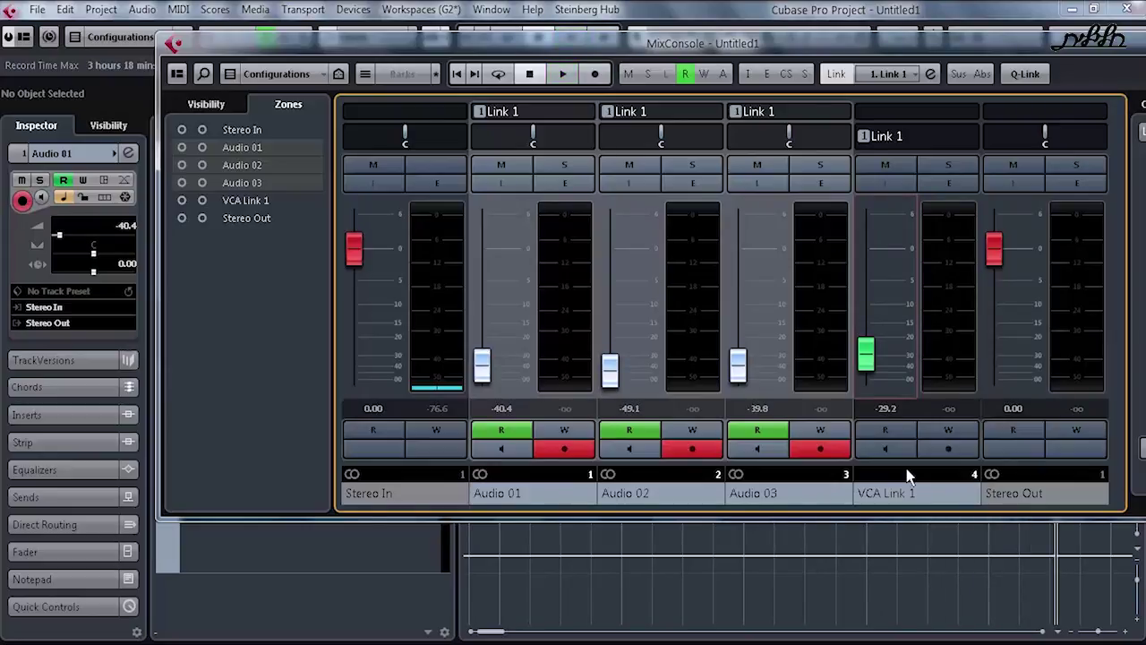
# Enable read and write automation on the VCA Link 1 channel and leave all channels disarmed for recording
pyautogui.hotkey('ctrl', 'Up')
pyautogui.press('Down')
pyautogui.press('Right')
pyautogui.press('Down')
pyautogui.press('Return')
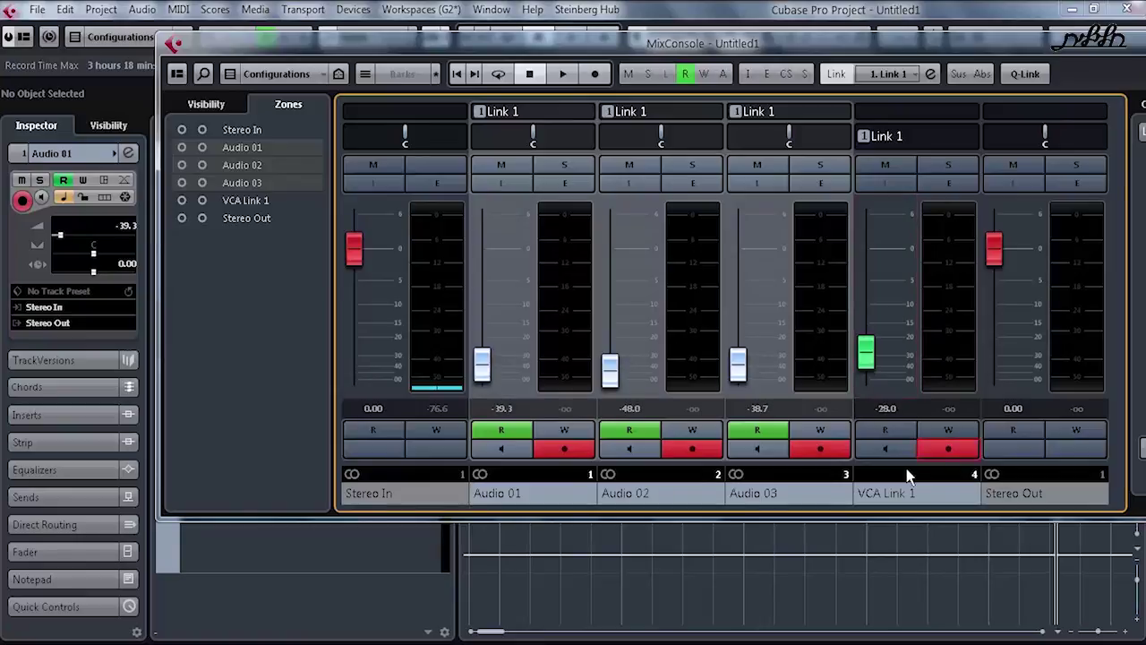
pyautogui.press('Up')
pyautogui.press('Return')
pyautogui.press('Down')
pyautogui.press('Return')
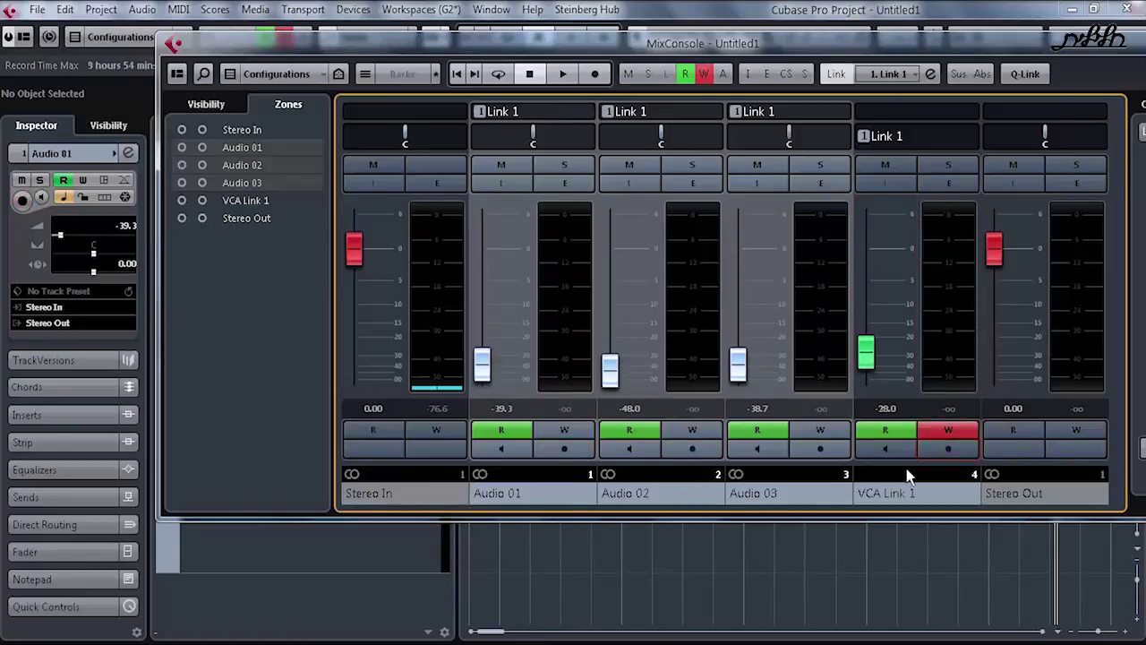
# Select VCA Link 1, play the project, set its fader to about -11.4 dB, and close the MixConsole
pyautogui.click(906, 476)
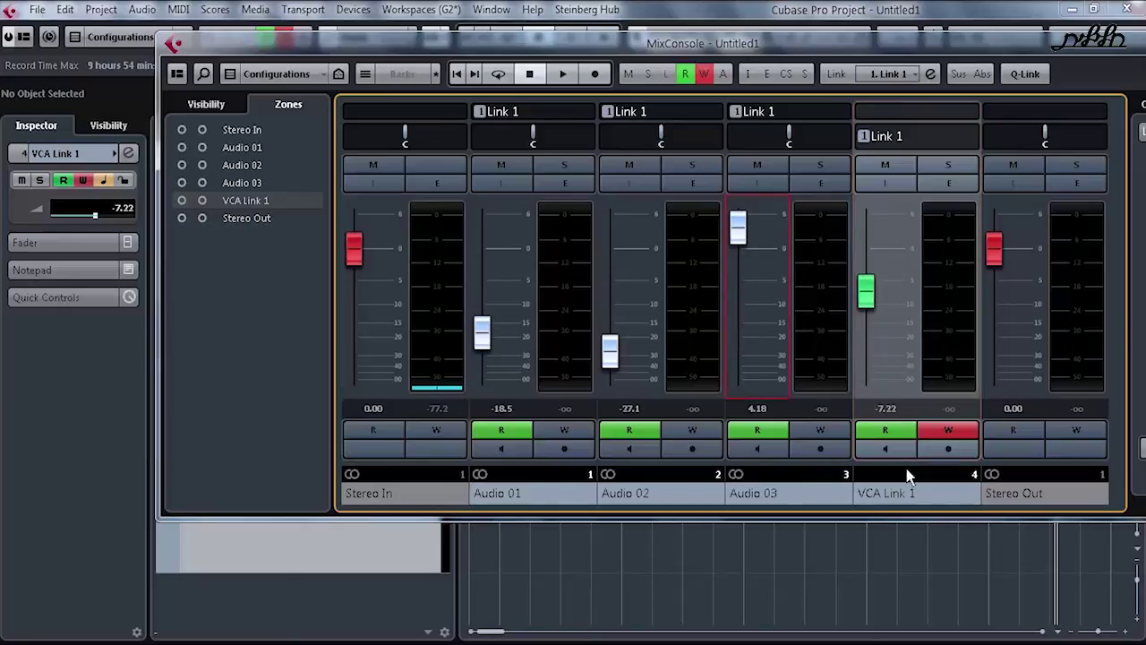
pyautogui.press('space')
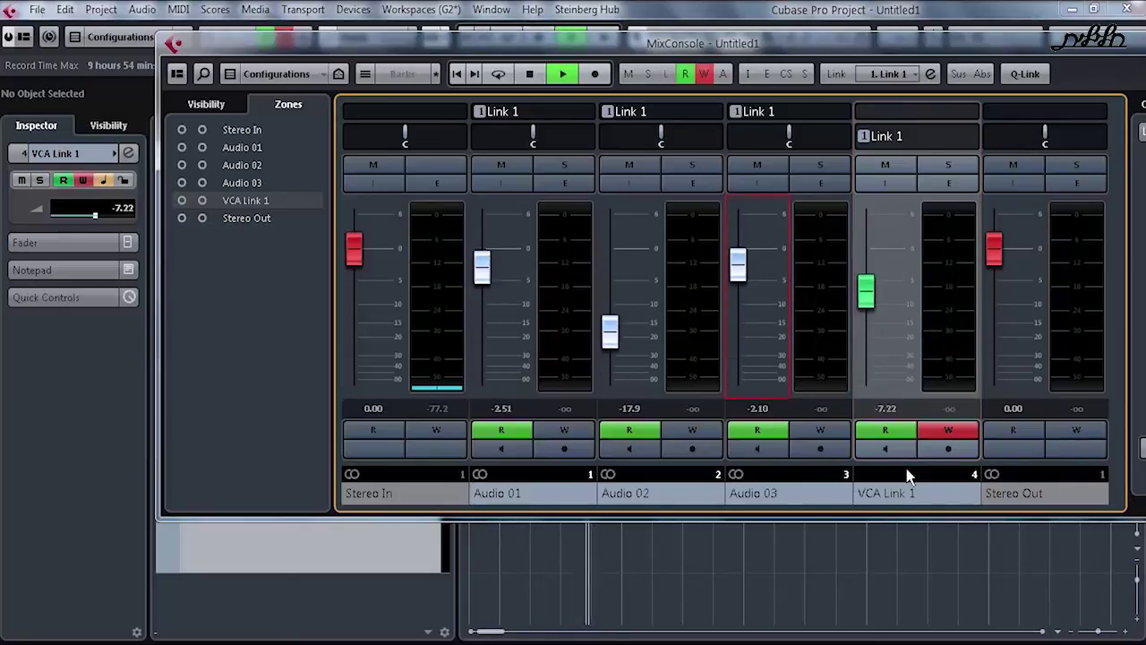
pyautogui.press('space')
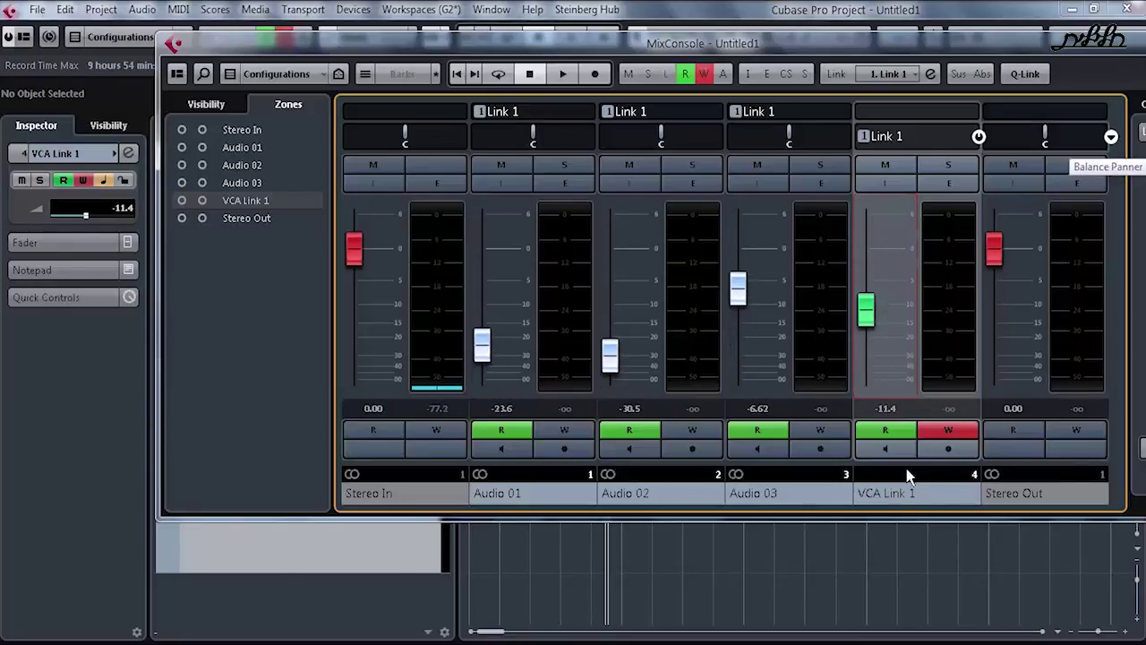
pyautogui.press('F3')
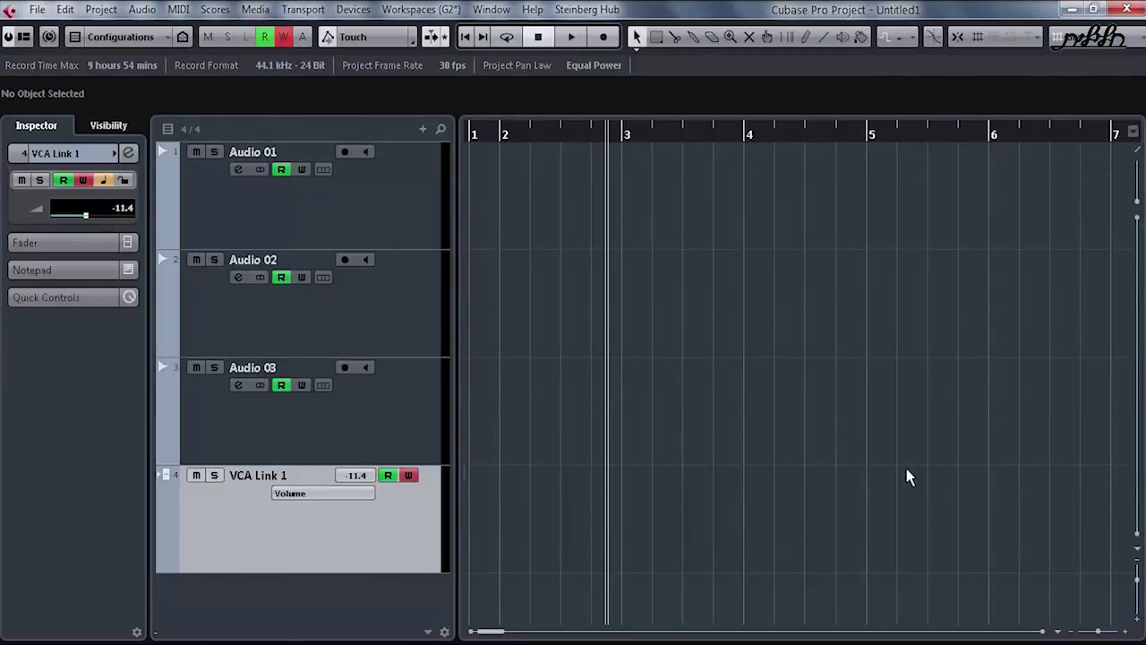
# Open the Automation Panel and show all used automation lanes in the project
pyautogui.click(100, 10)
pyautogui.click(150, 249)
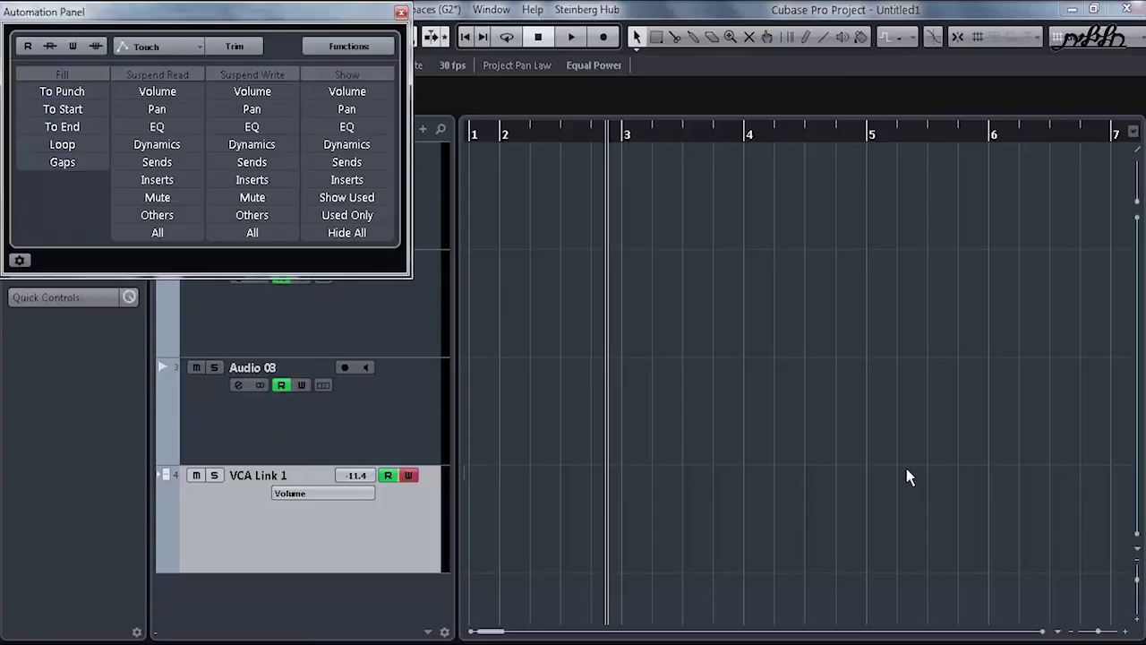
pyautogui.click(347, 197)
pyautogui.click(910, 477)
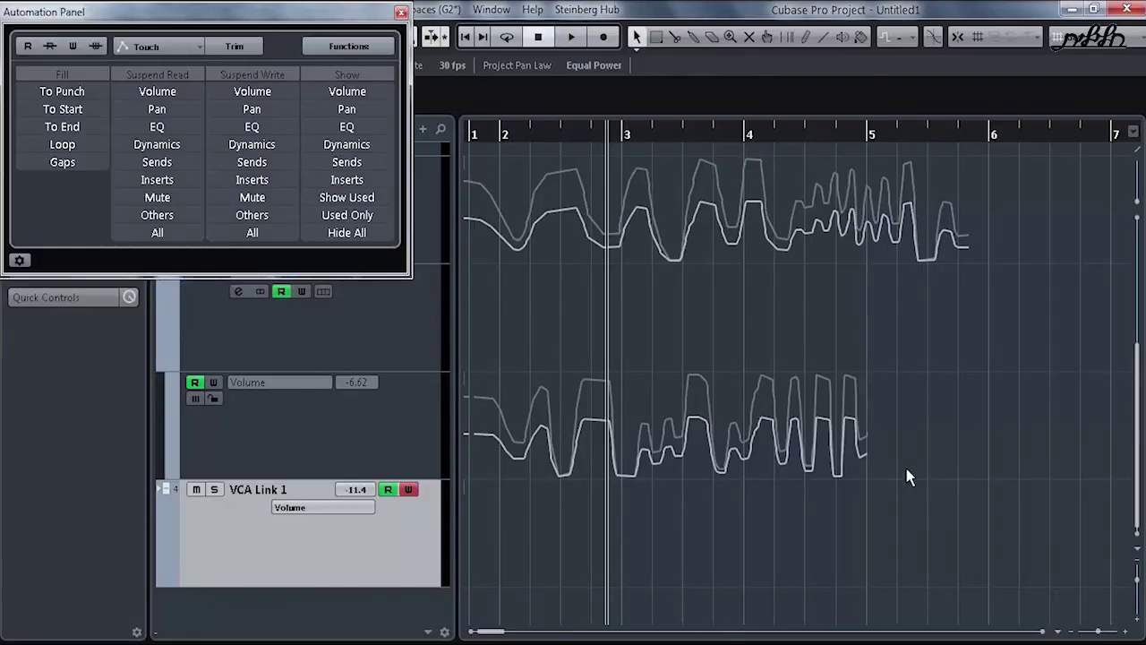
# Reopen the MixConsole below the automation curves, lower the VCA Link 1 fader to about -20.2 dB, and close the MixConsole
pyautogui.press('F3')
pyautogui.moveTo(703, 43); pyautogui.dragTo(696, 315)
pyautogui.moveTo(858, 519); pyautogui.dragTo(858, 609)
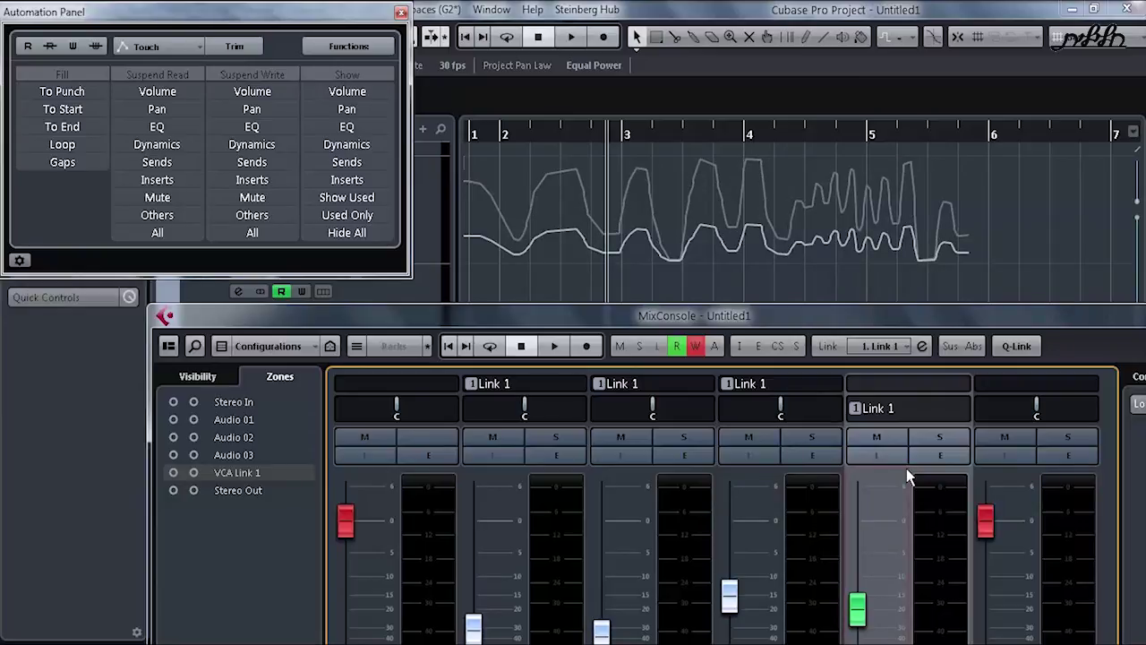
pyautogui.rightClick(908, 477)
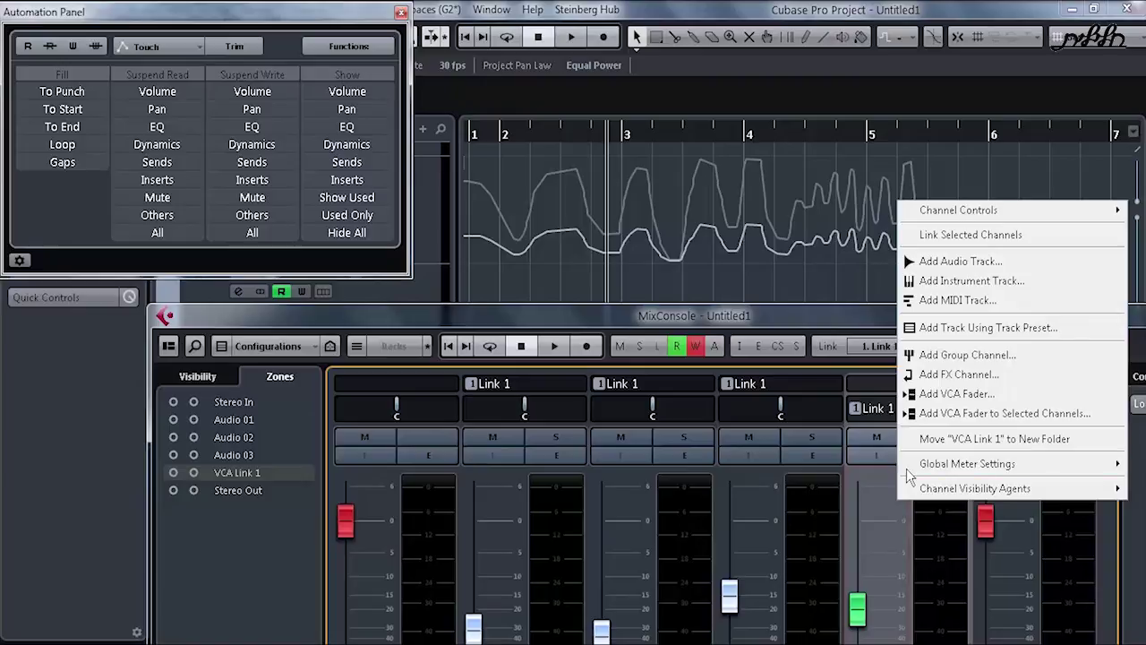
pyautogui.press('Escape')
pyautogui.press('F3')
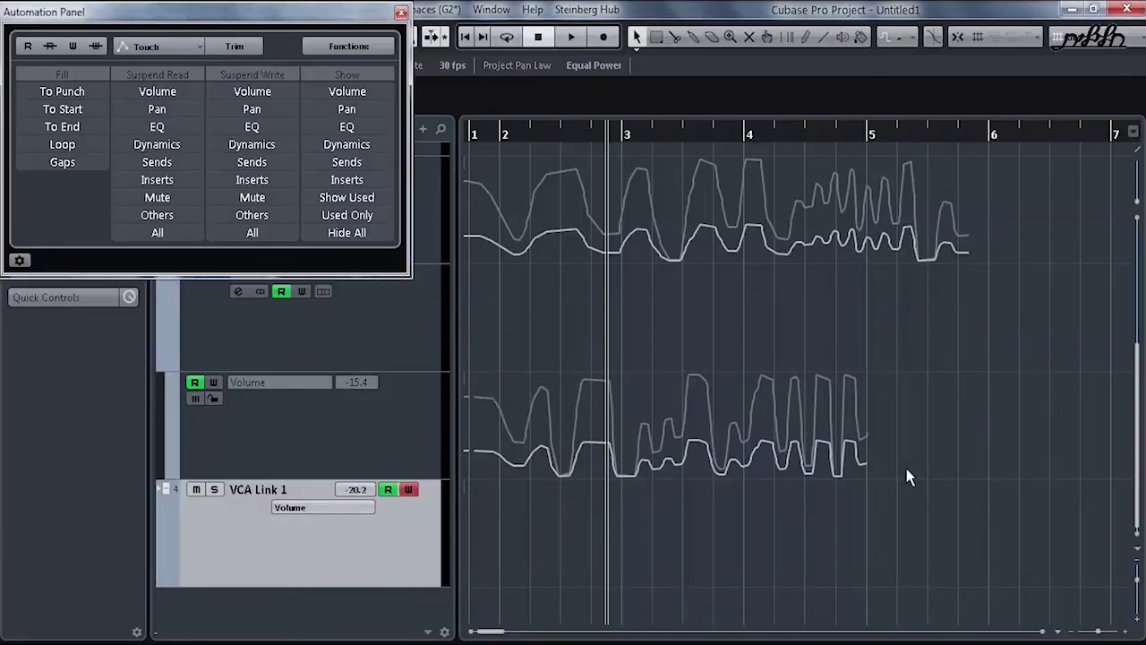
# Remove the VCA Link 1 fader from the project and close the Automation Panel
pyautogui.scroll(1, 908, 477)
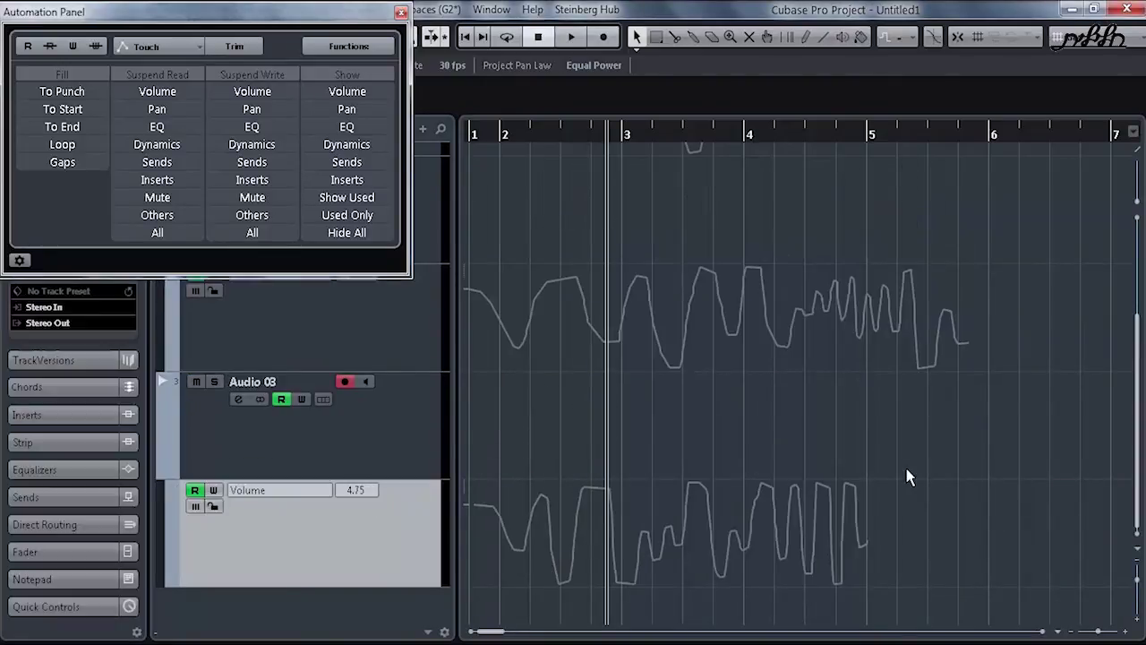
pyautogui.press('F6')
pyautogui.scroll(1, 908, 476)
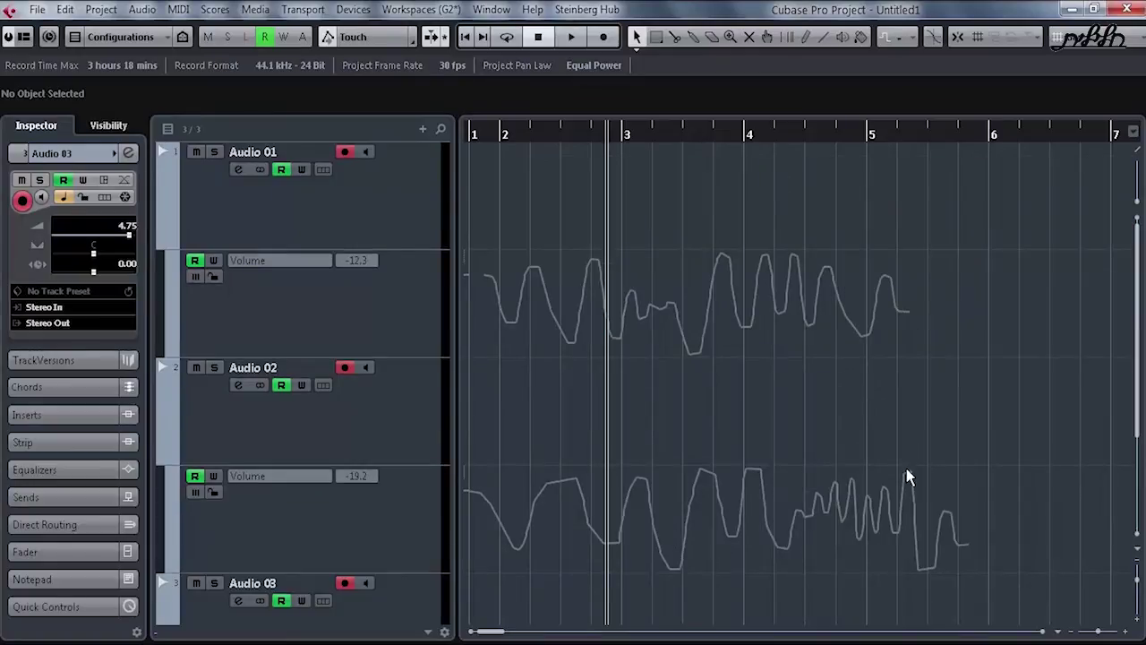
pyautogui.scroll(-1, 907, 476)
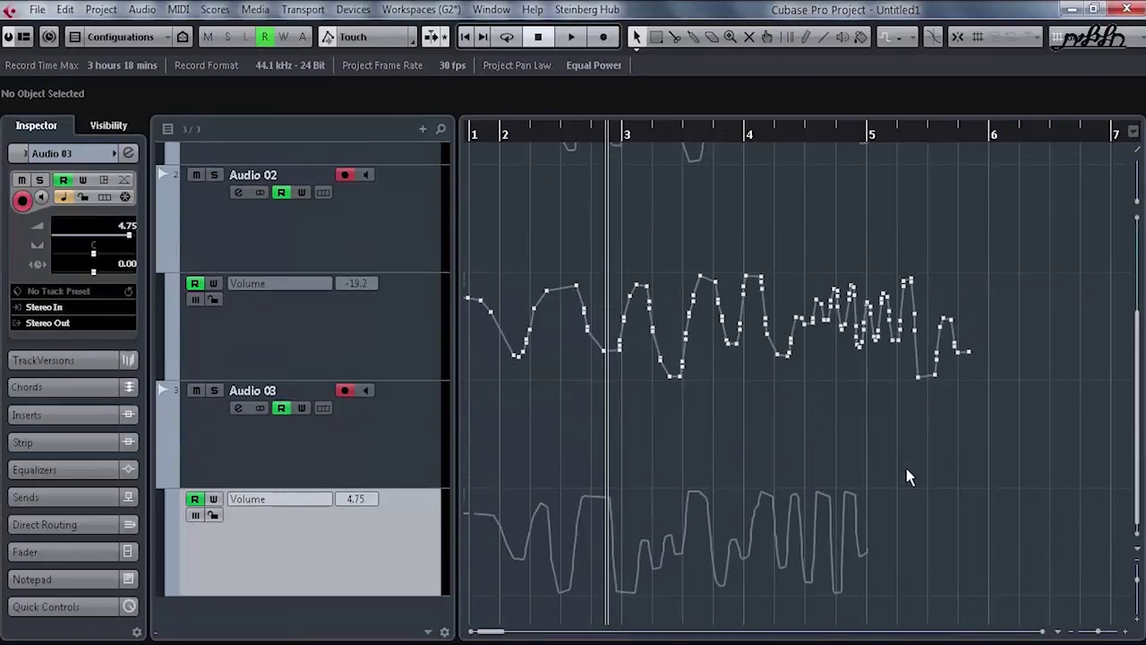
# Select all volume automation points of Audio 03 and scale the curve down vertically
pyautogui.press('h')
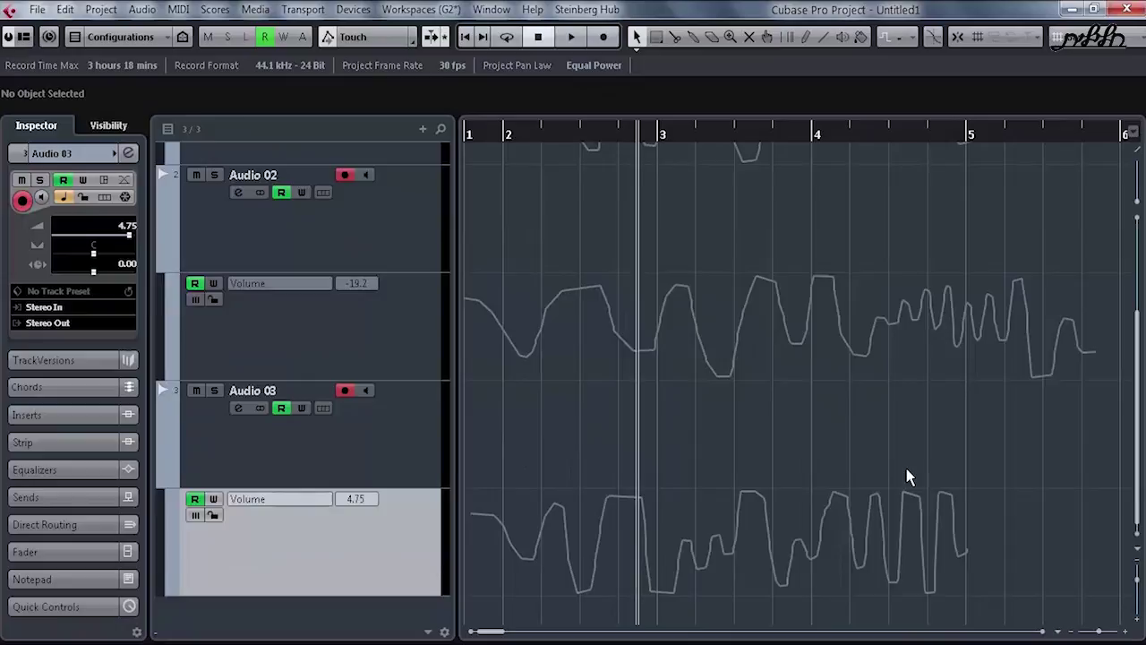
pyautogui.hotkey('shift', 'g')
pyautogui.moveTo(1039, 475); pyautogui.dragTo(468, 627)
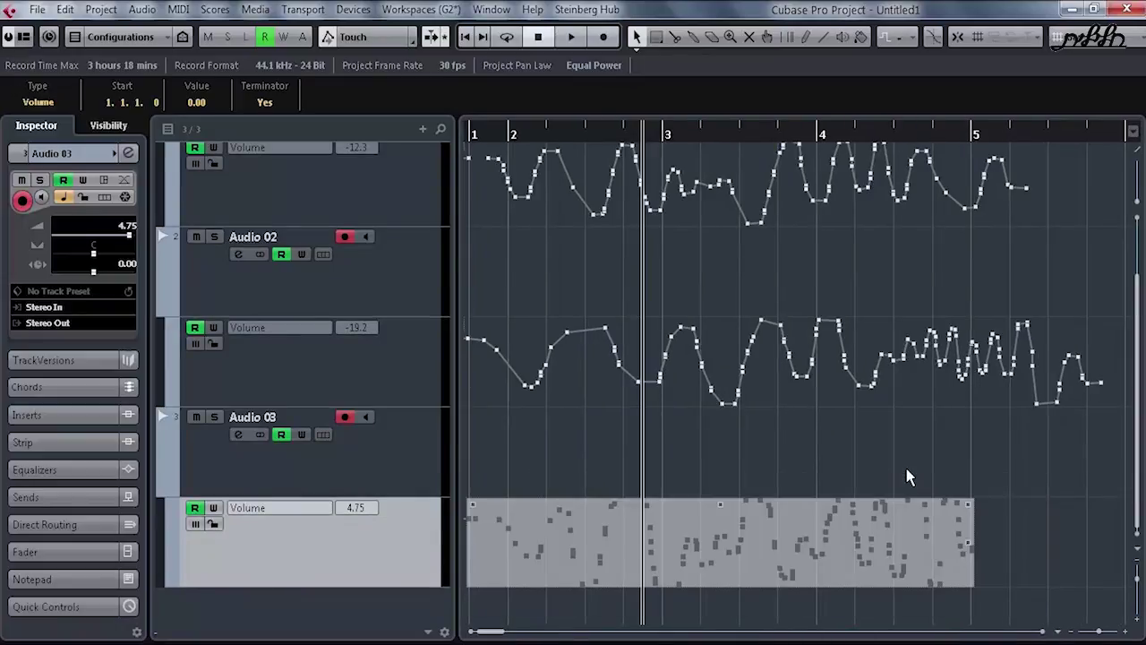
pyautogui.moveTo(720, 504); pyautogui.dragTo(720, 556)
# Select the volume automation points of Audio 02, scale their curve down vertically, and clear the selection
pyautogui.moveTo(1104, 457); pyautogui.dragTo(464, 231)
pyautogui.moveTo(784, 324); pyautogui.dragTo(783, 376)
pyautogui.click(848, 452)
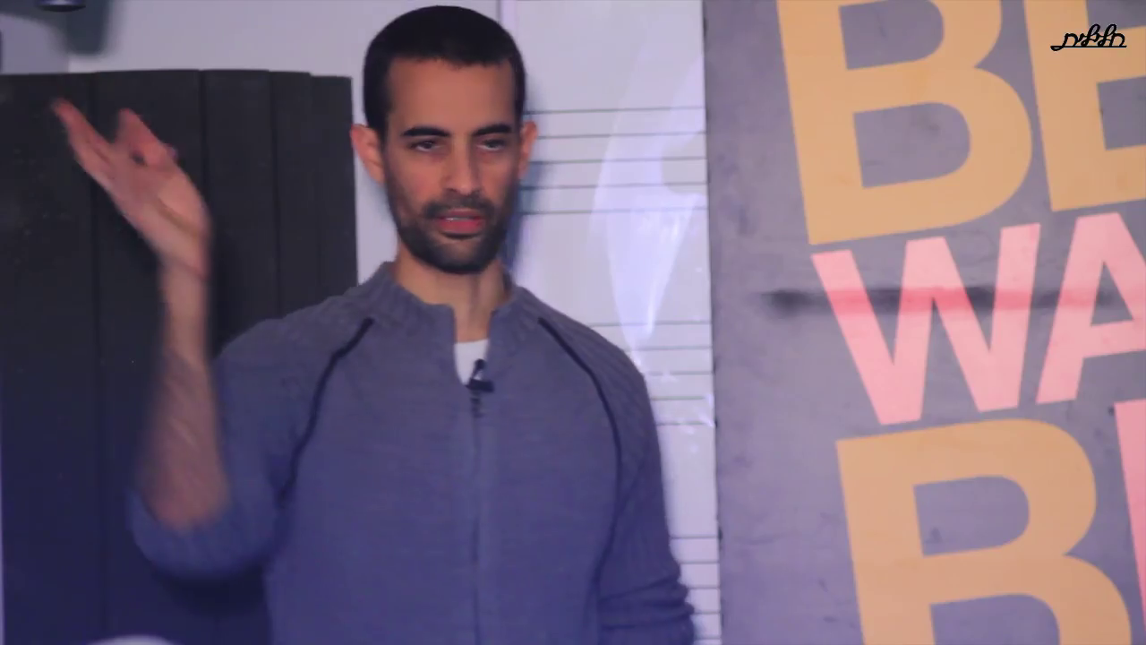